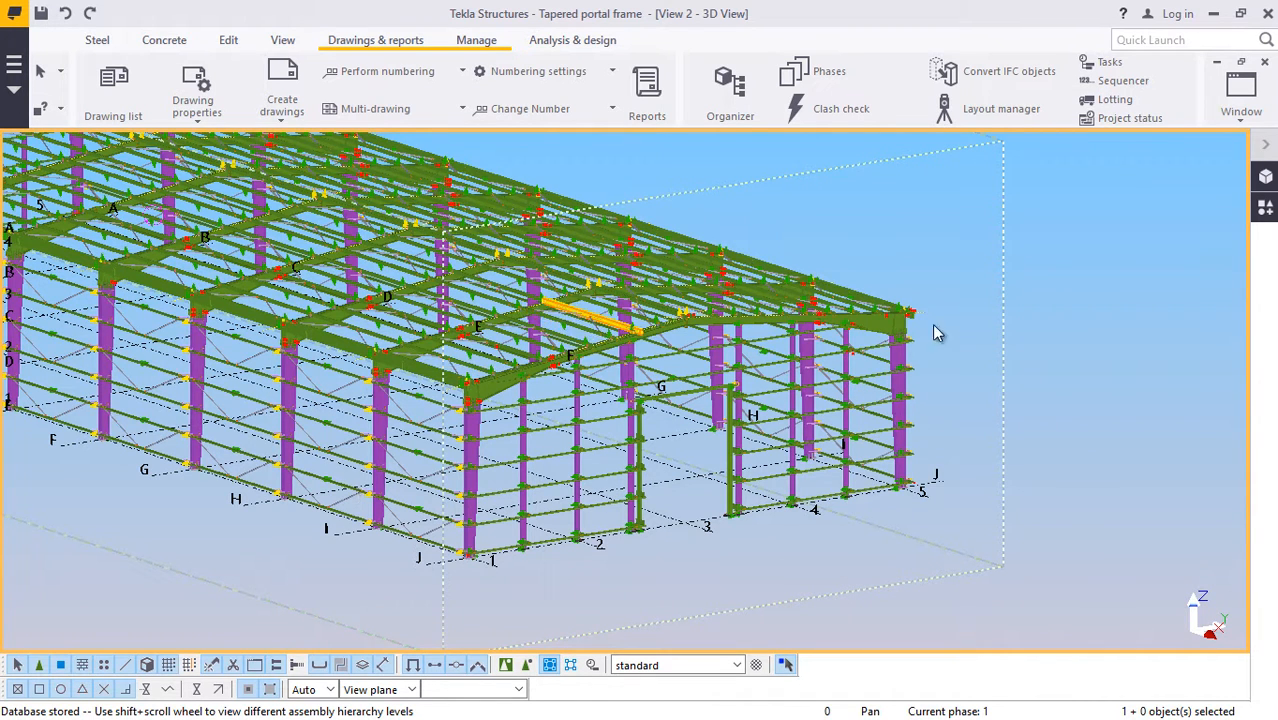
# Step: Examine the tapered portal frame model, including the eaves connections, side framing and roof purlins near the grid J gable
pyautogui.scroll(-5, 884, 436)
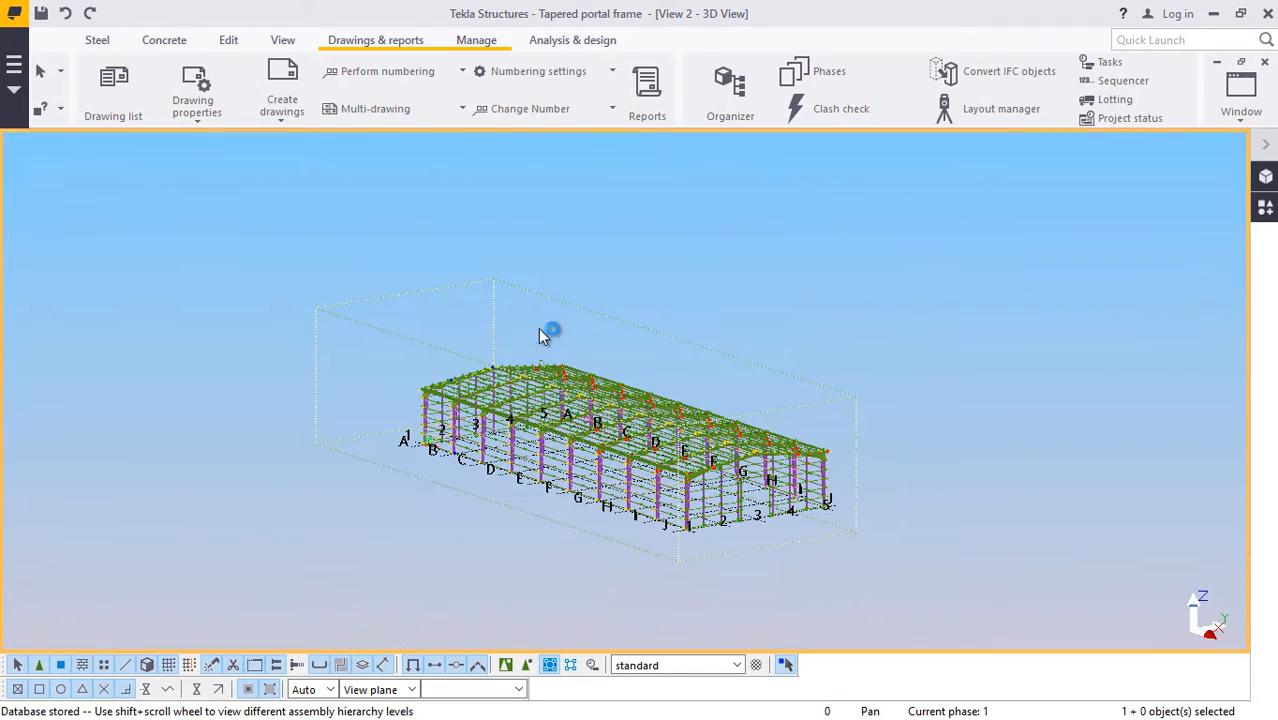
pyautogui.scroll(4, 672, 520)
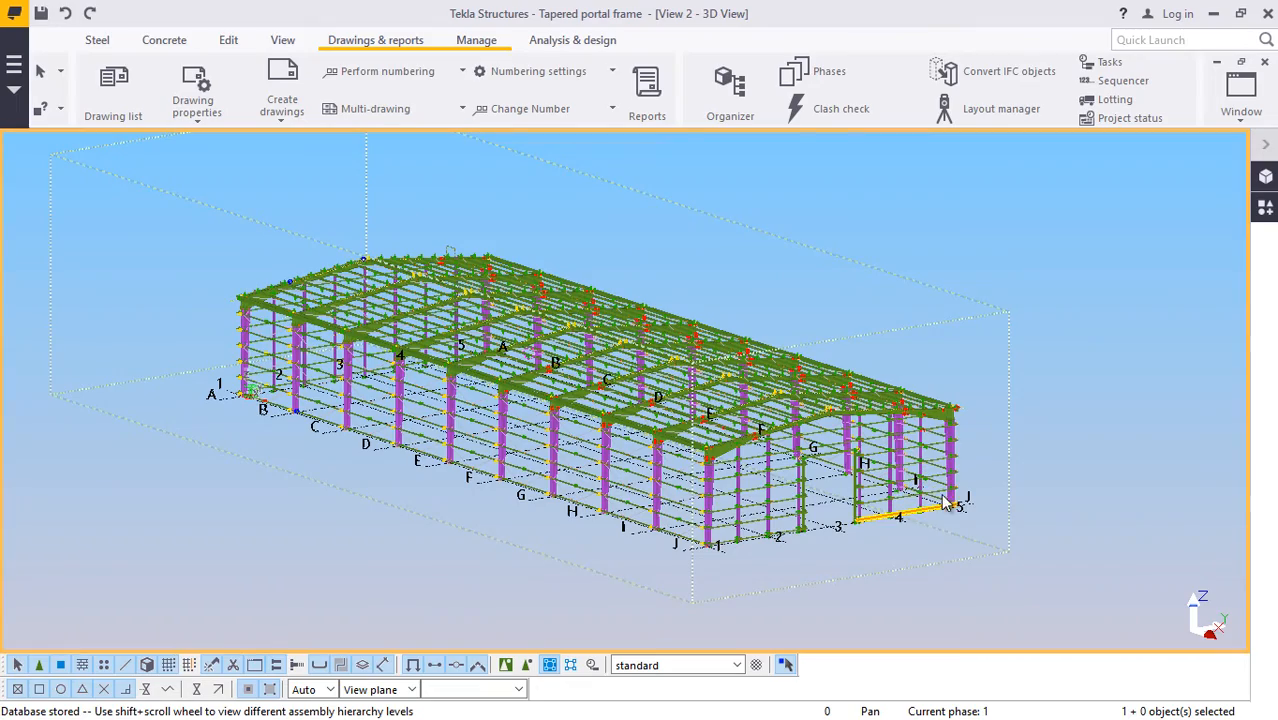
pyautogui.scroll(4, 955, 505)
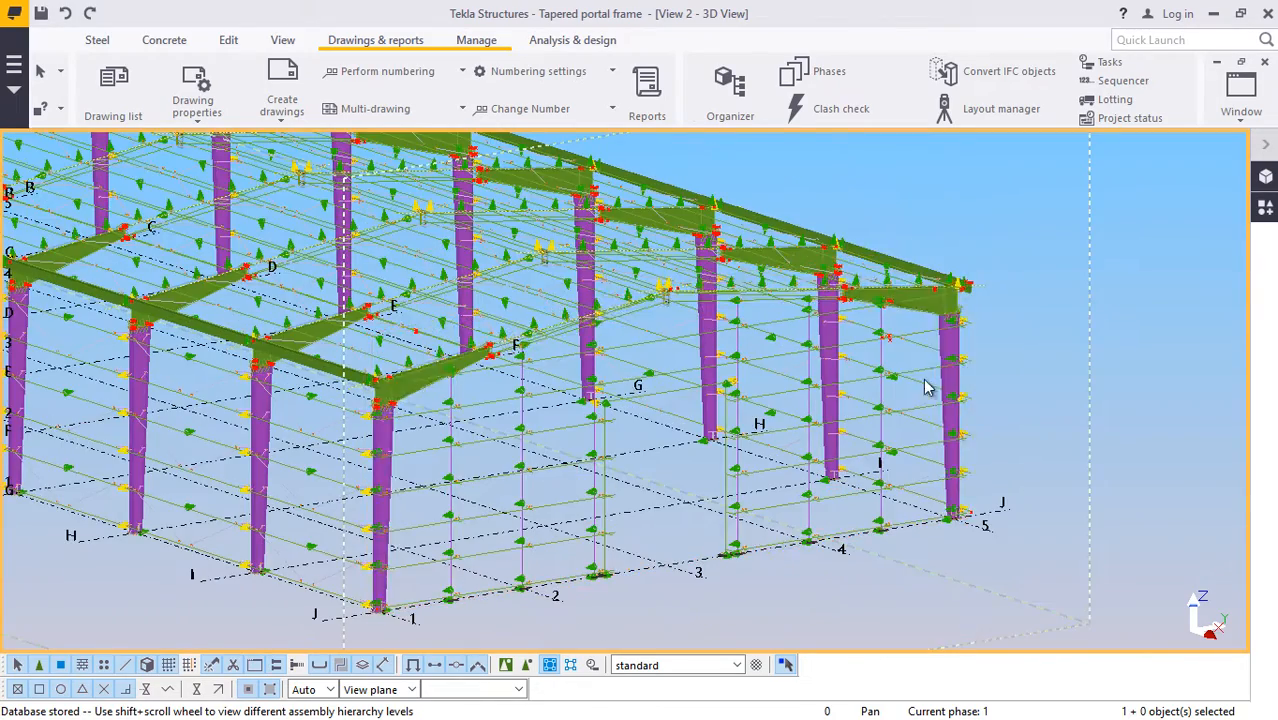
pyautogui.scroll(5, 395, 420)
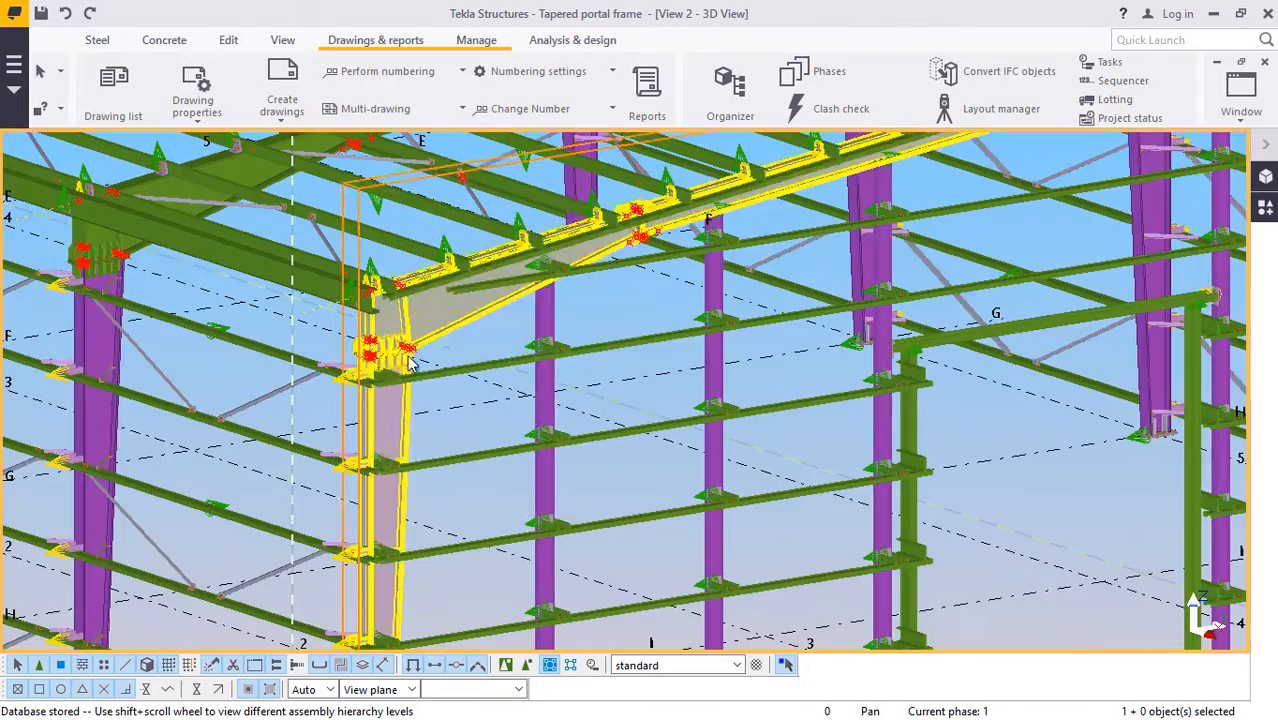
pyautogui.scroll(5, 444, 306)
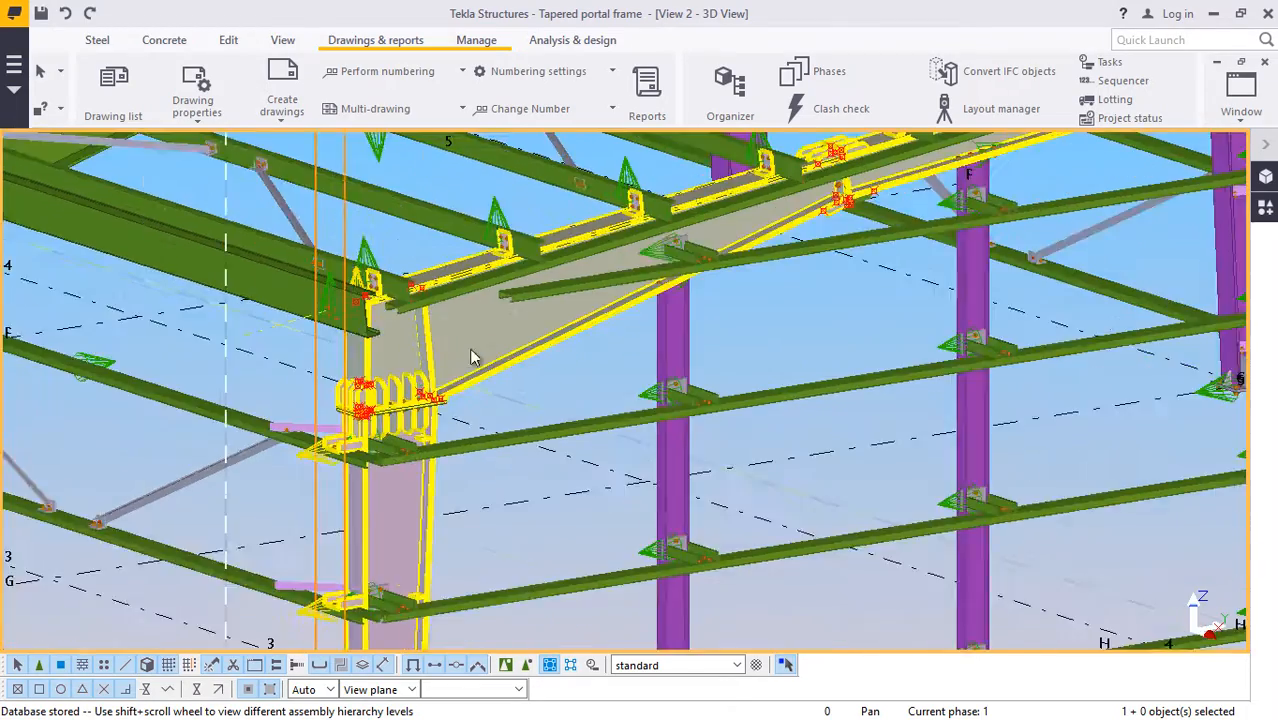
pyautogui.scroll(-8, 469, 347)
pyautogui.scroll(-6, 650, 410)
pyautogui.scroll(9, 425, 335)
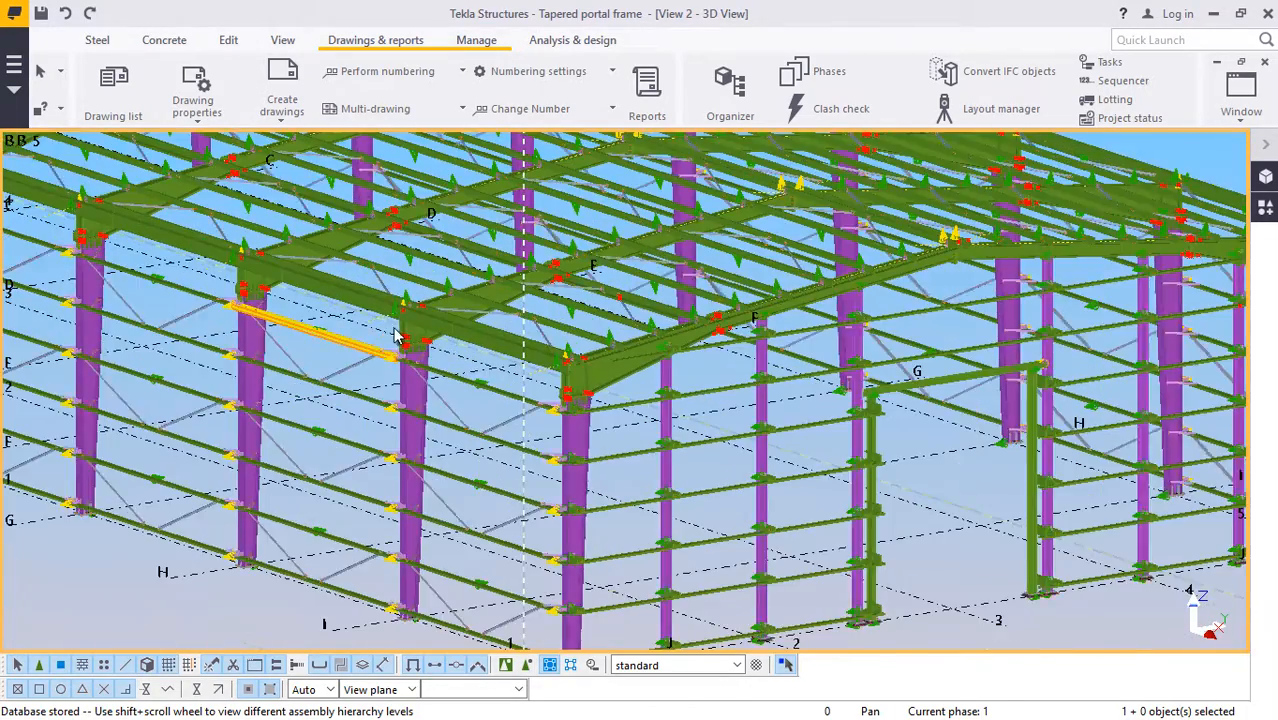
pyautogui.scroll(2, 425, 335)
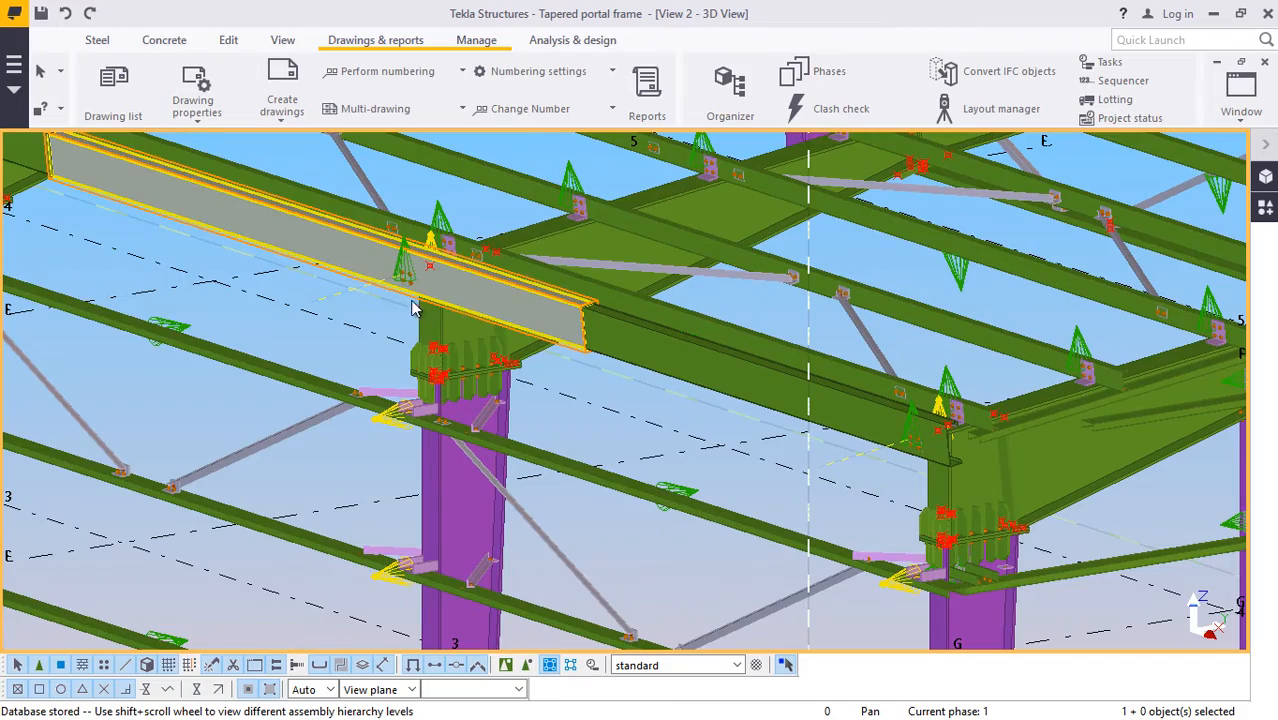
pyautogui.scroll(-10, 414, 307)
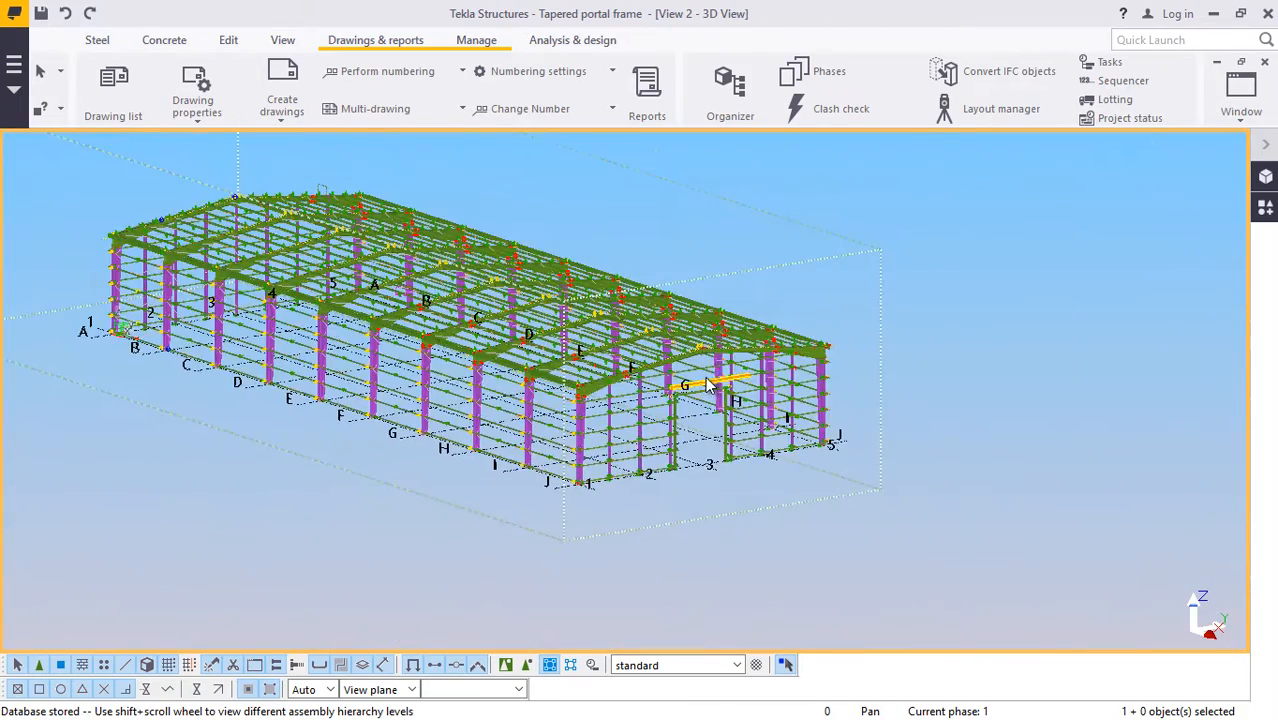
pyautogui.scroll(10, 707, 385)
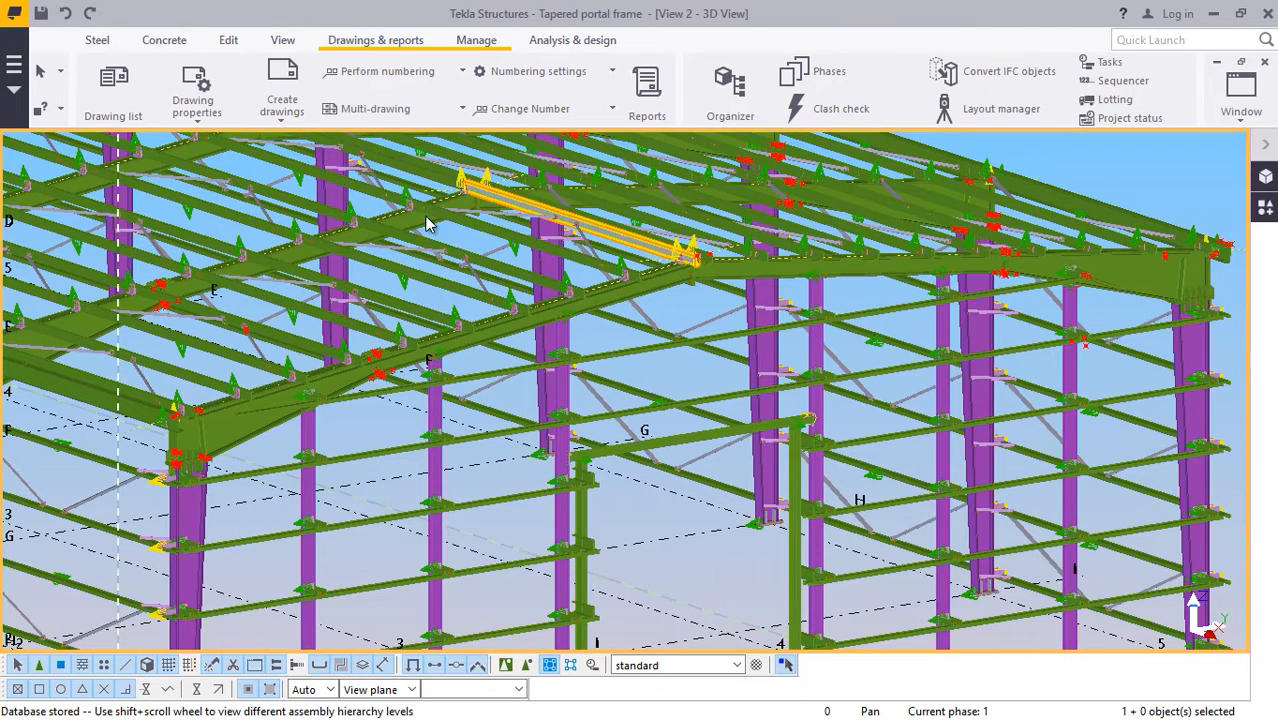
# Step: Check the drawing creation options and inspect the gable-end frame along grid J
pyautogui.click(282, 118)
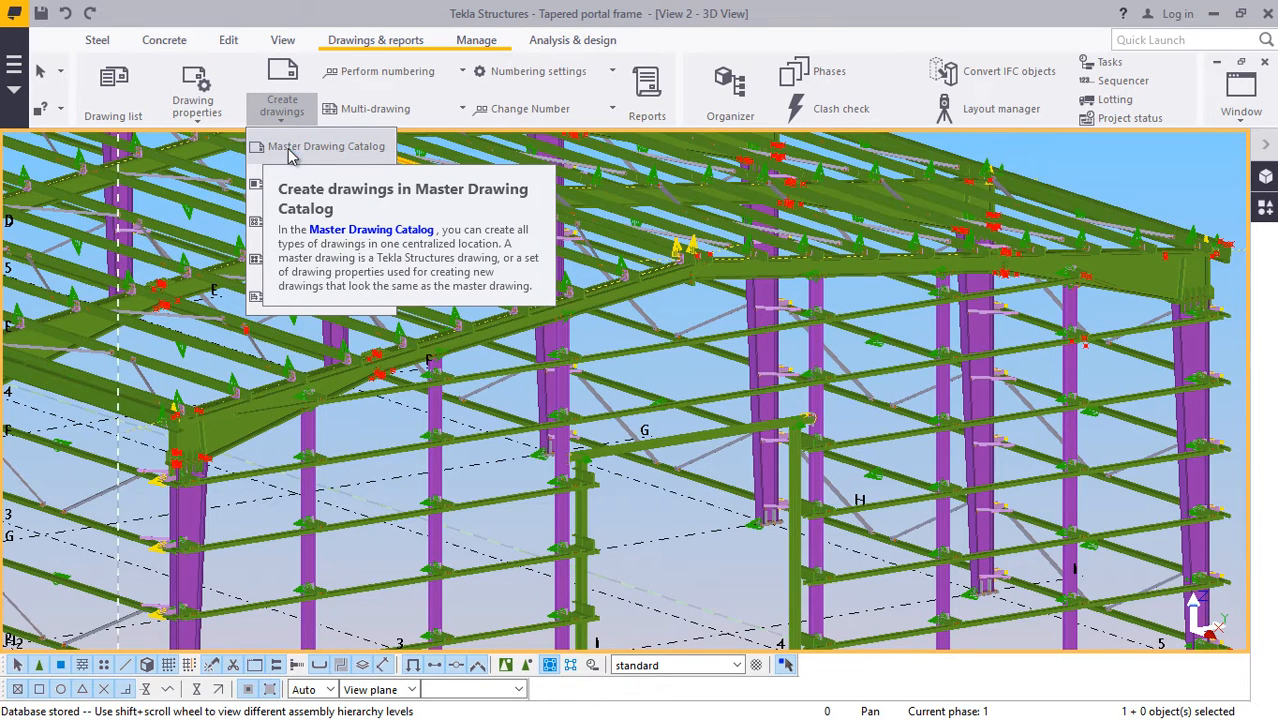
pyautogui.click(682, 371)
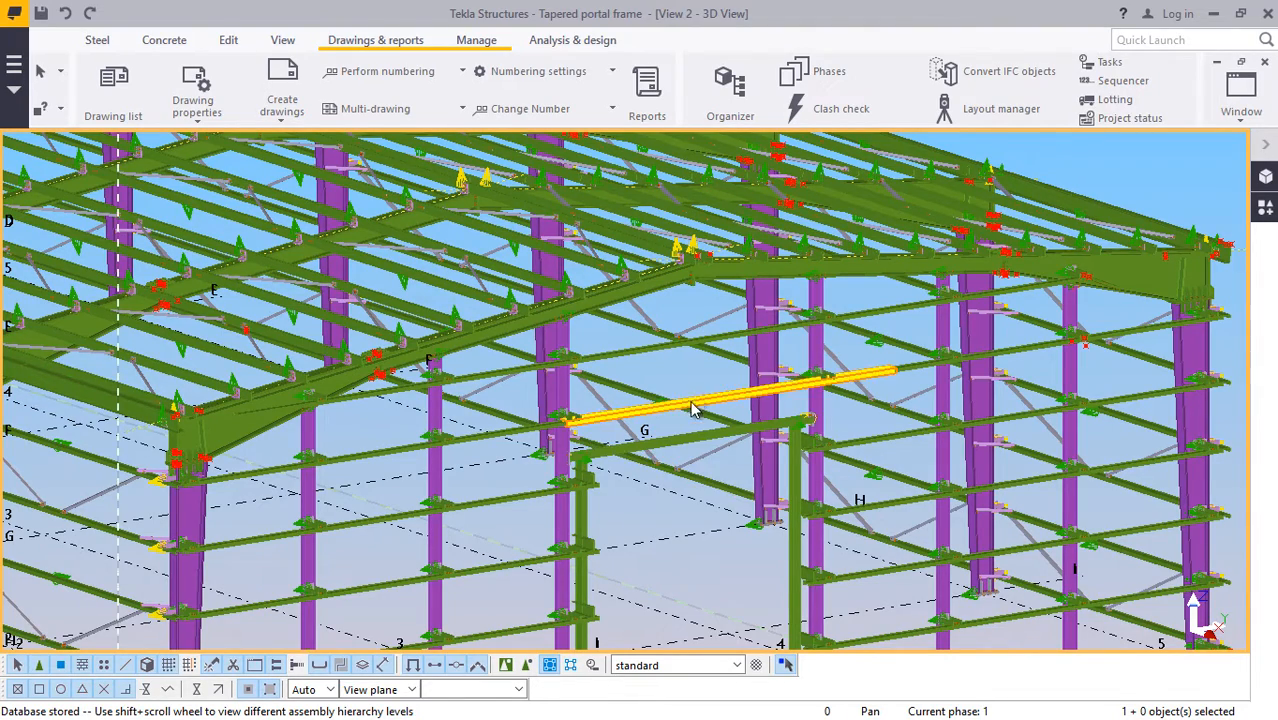
pyautogui.scroll(-2, 679, 371)
pyautogui.scroll(-1, 655, 458)
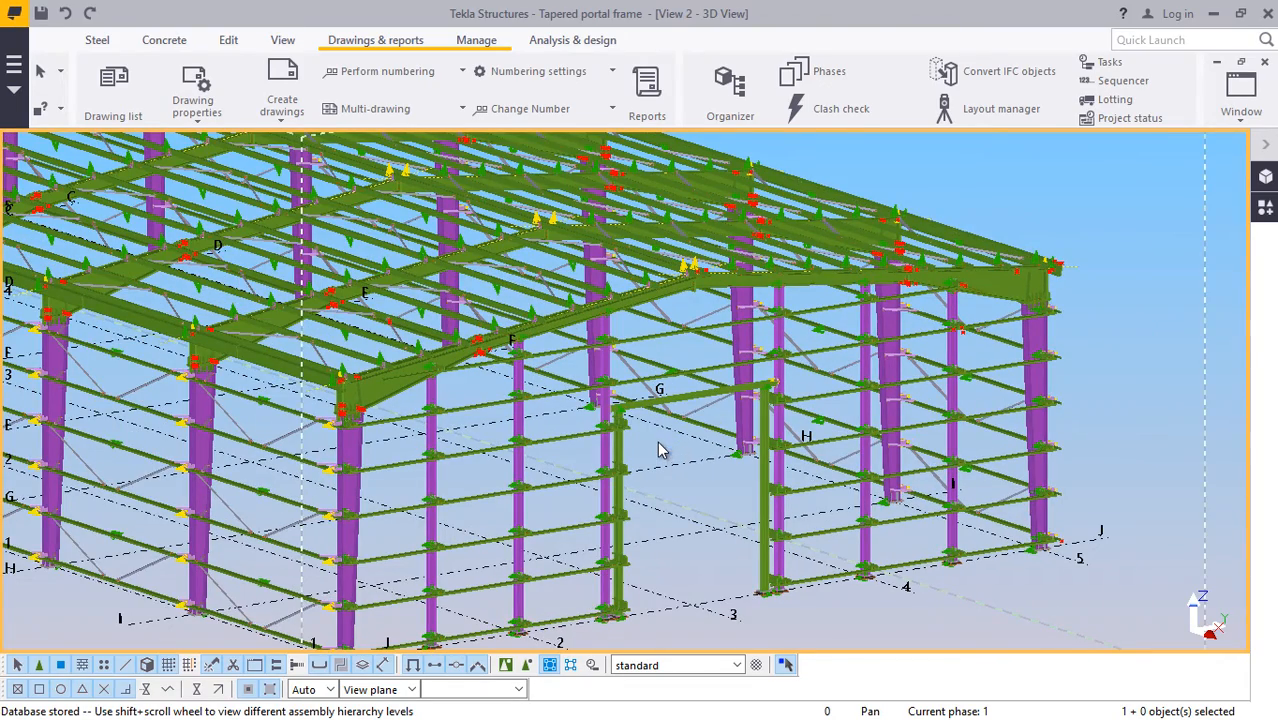
pyautogui.scroll(-2, 636, 466)
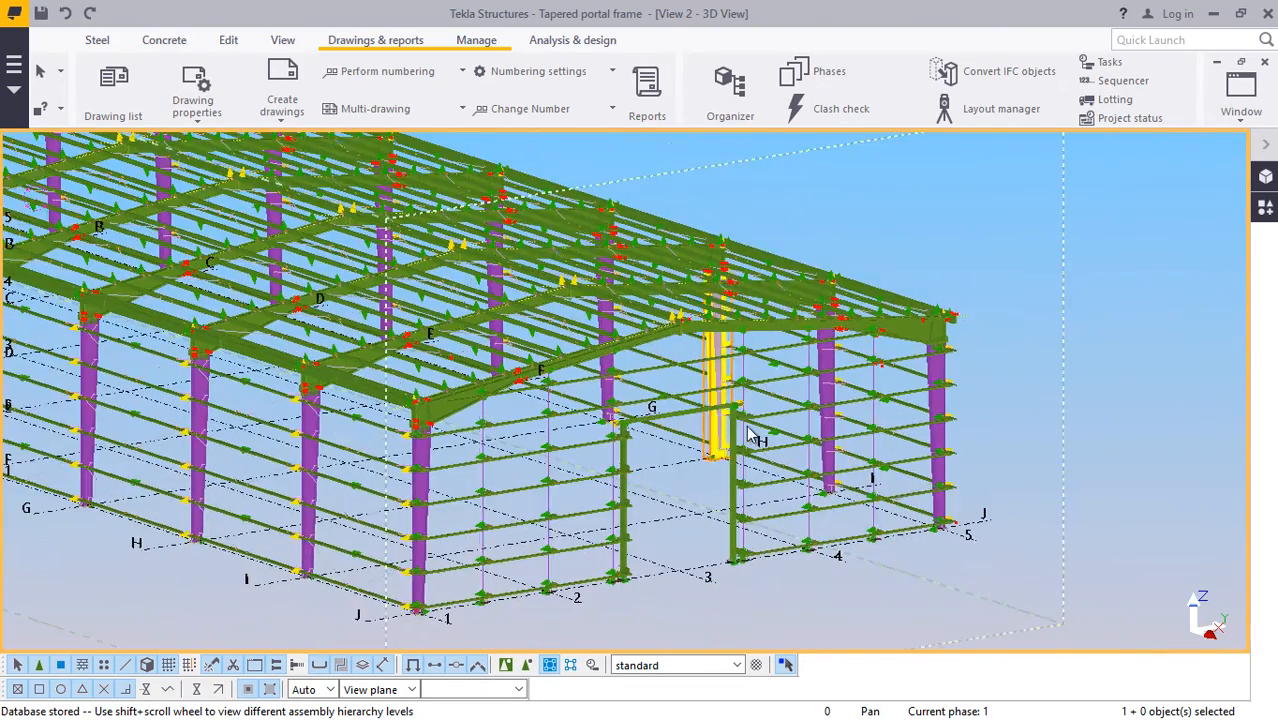
pyautogui.scroll(-3, 755, 440)
pyautogui.scroll(1, 887, 378)
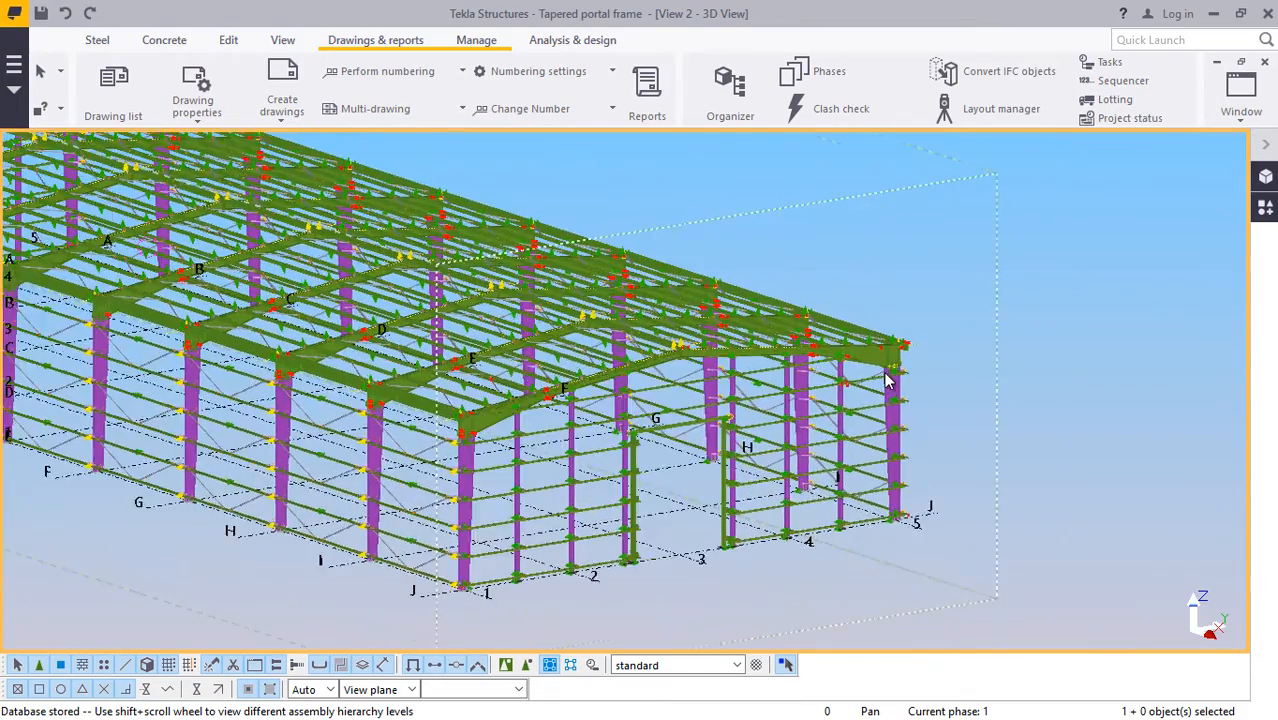
pyautogui.scroll(4, 889, 374)
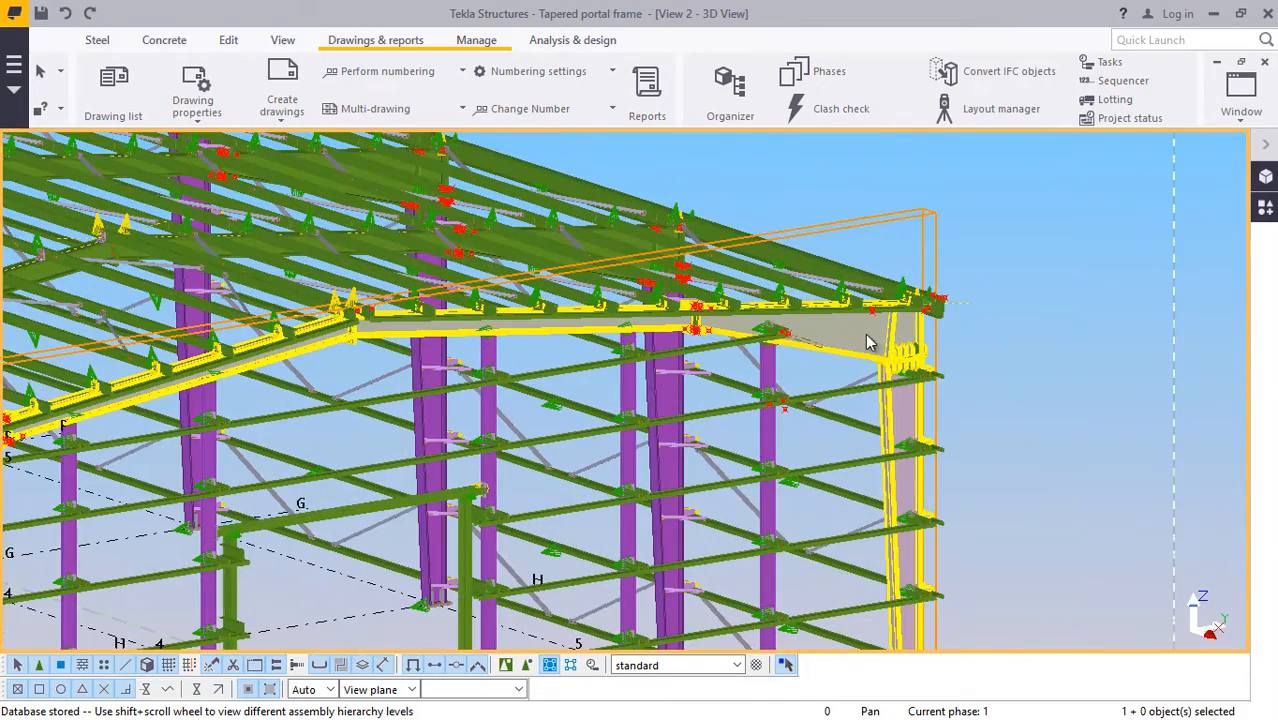
pyautogui.scroll(-3, 843, 403)
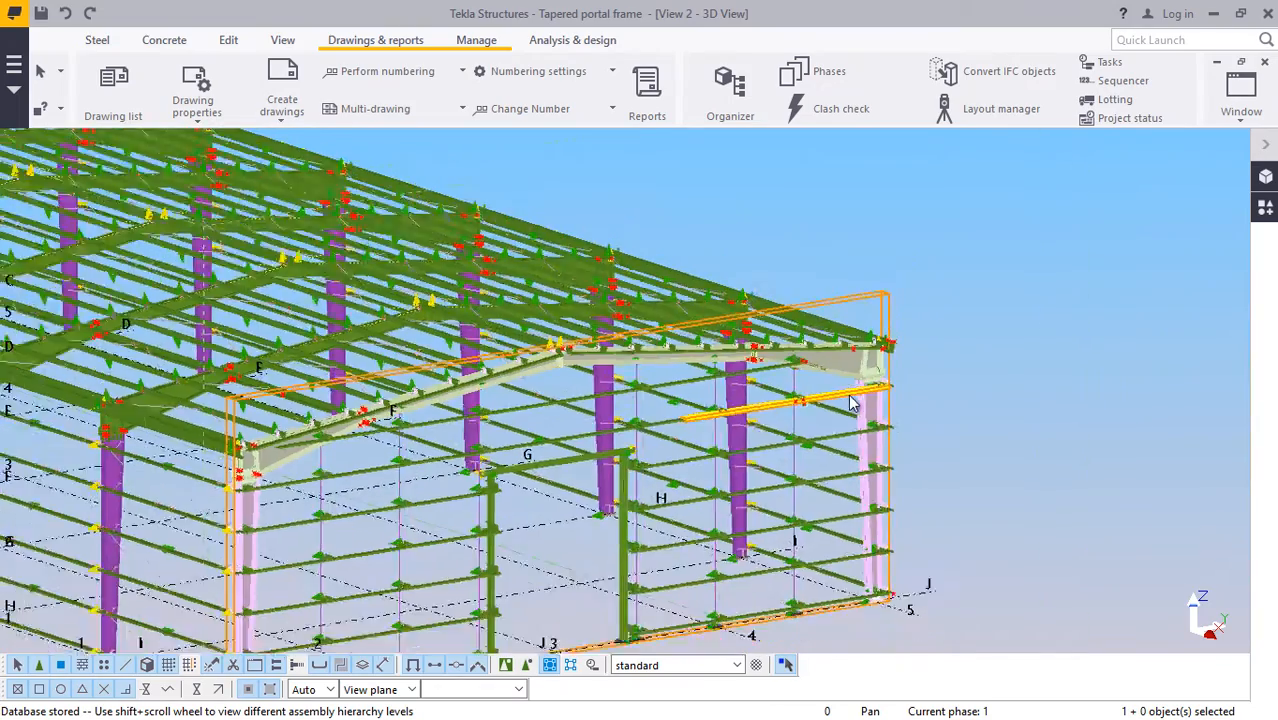
pyautogui.scroll(-2, 852, 403)
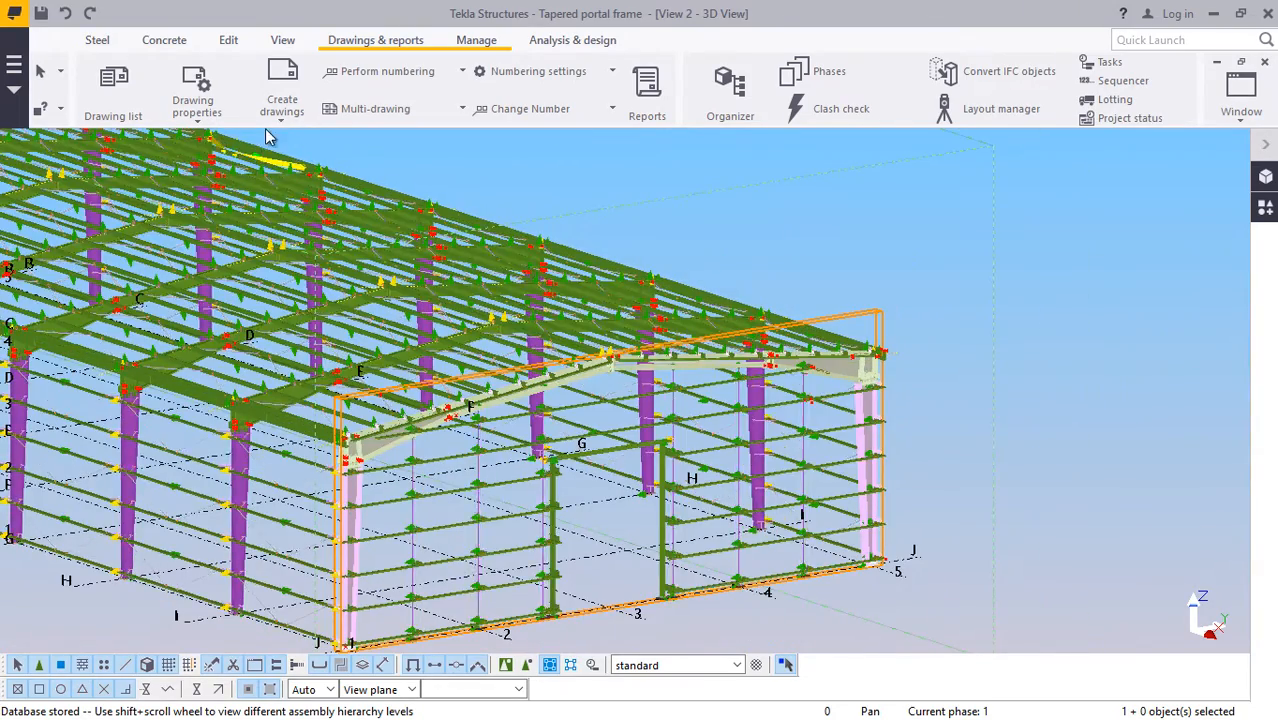
# Step: Create a general arrangement drawing from the Grid J view, with all selected views to one drawing
pyautogui.click(281, 112)
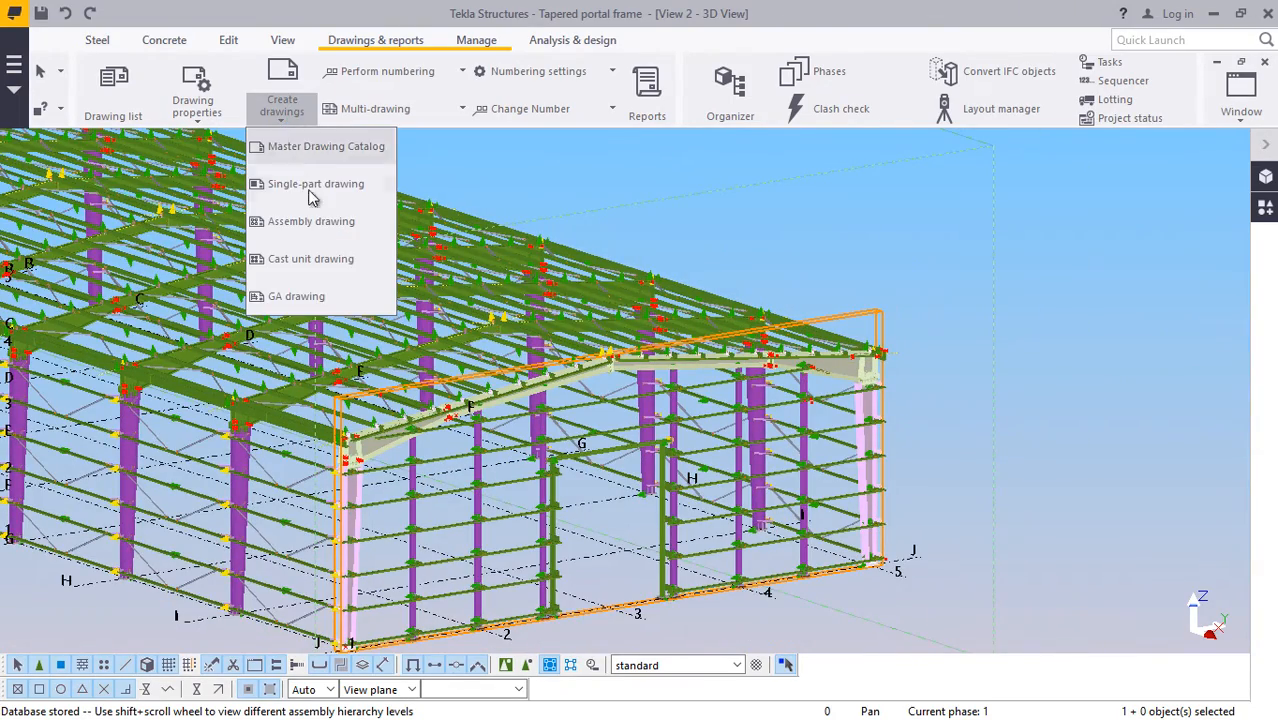
pyautogui.click(290, 297)
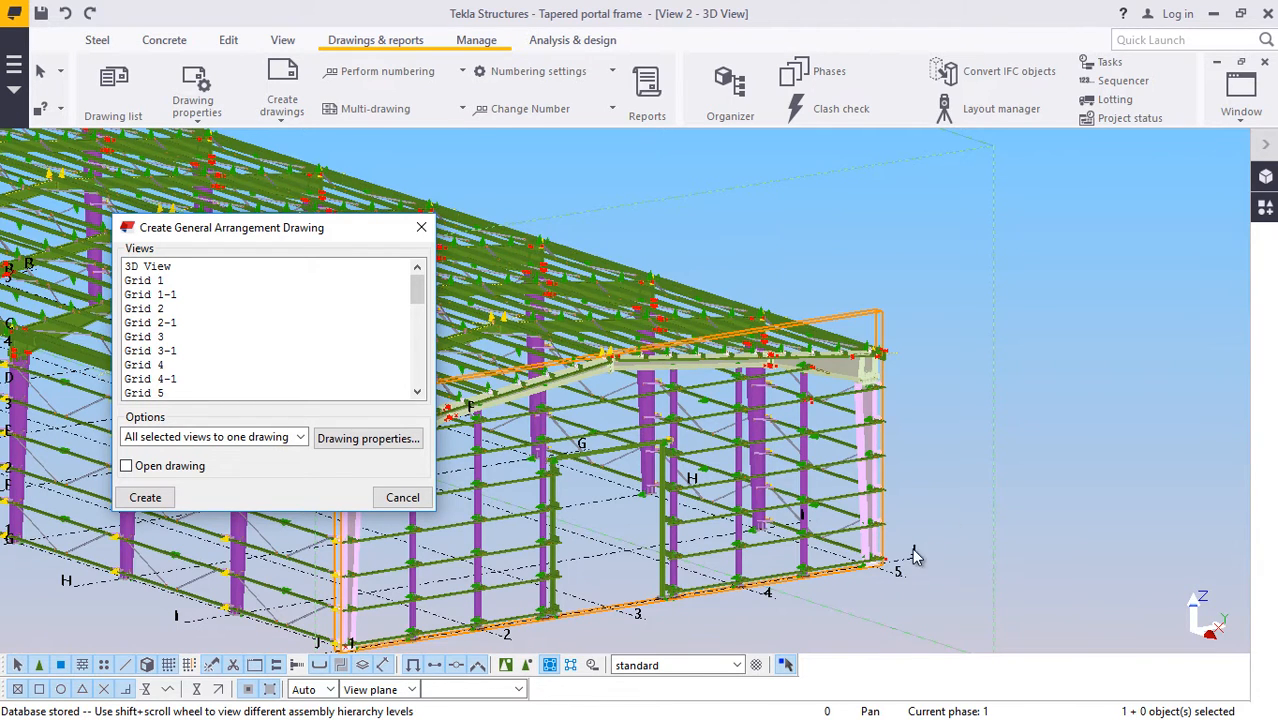
pyautogui.click(417, 392)
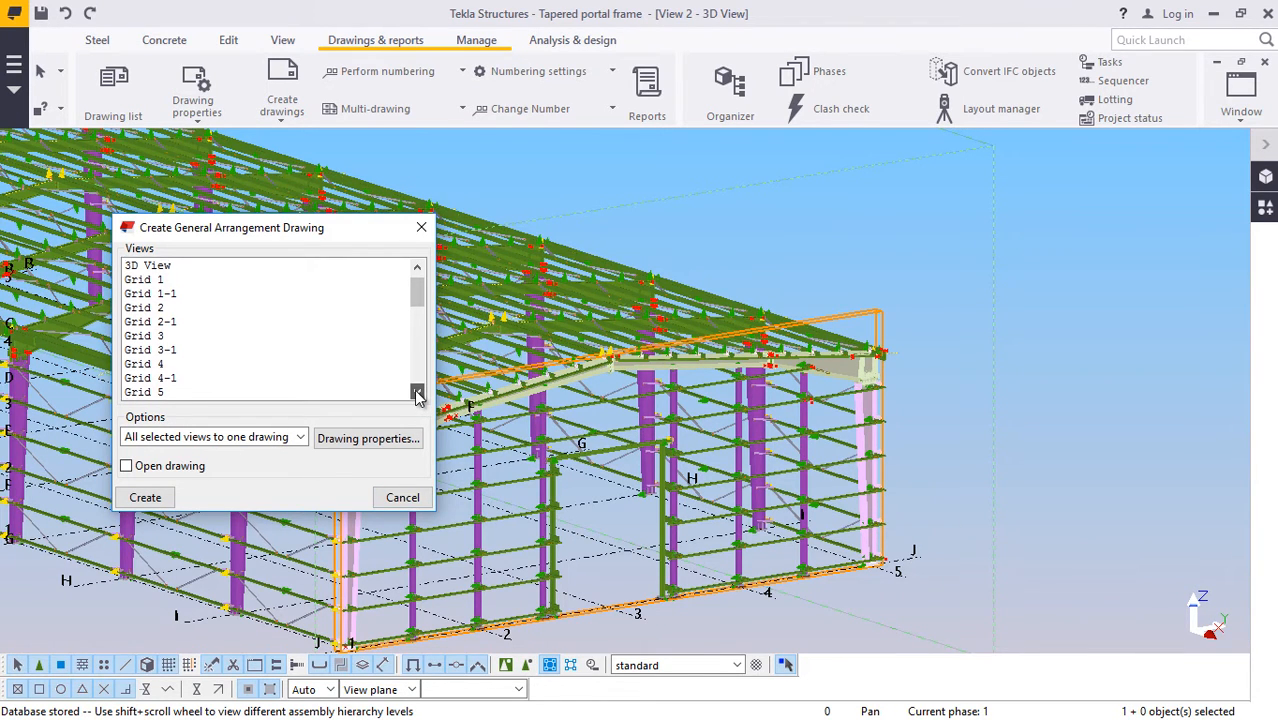
pyautogui.moveTo(416, 391); pyautogui.dragTo(417, 392)
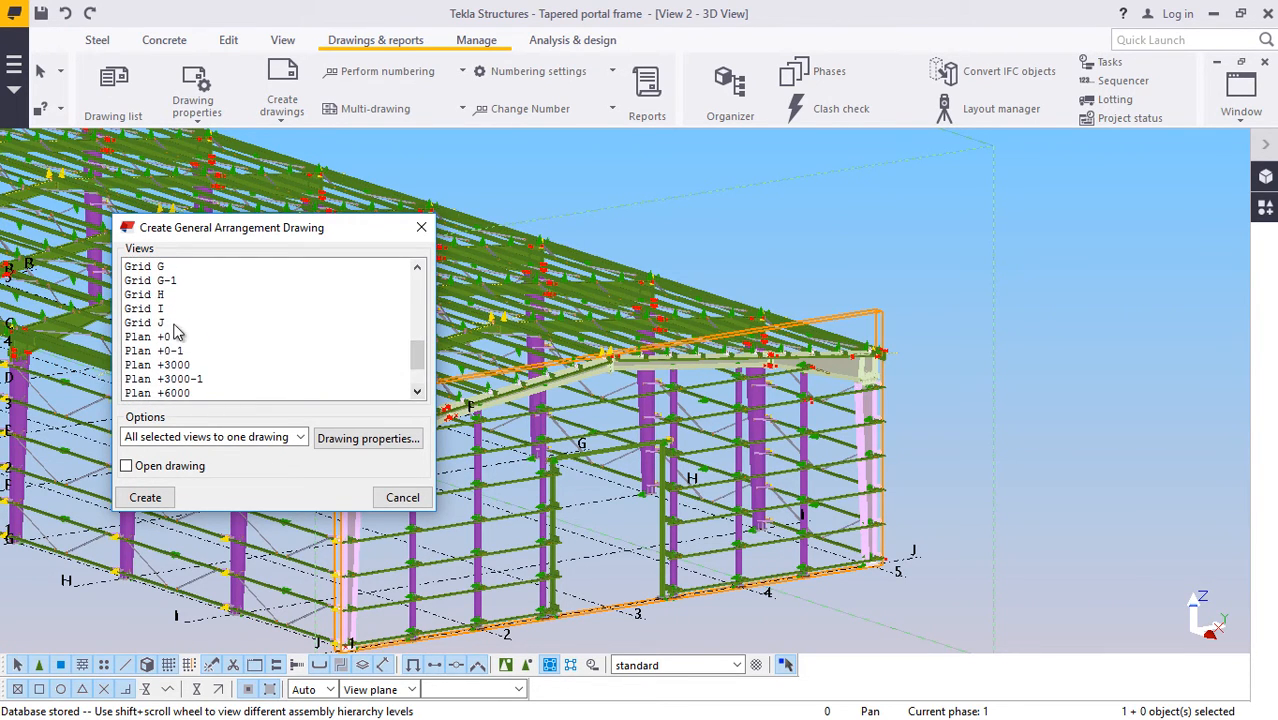
pyautogui.click(150, 323)
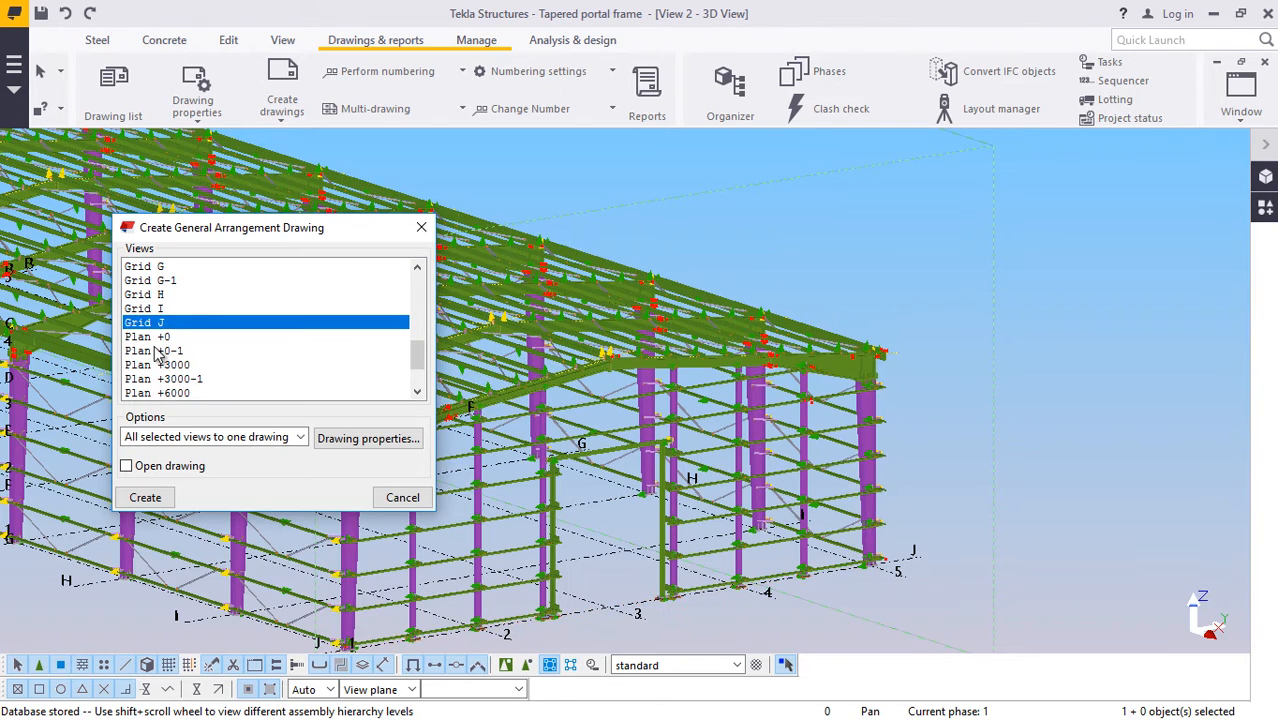
pyautogui.click(145, 498)
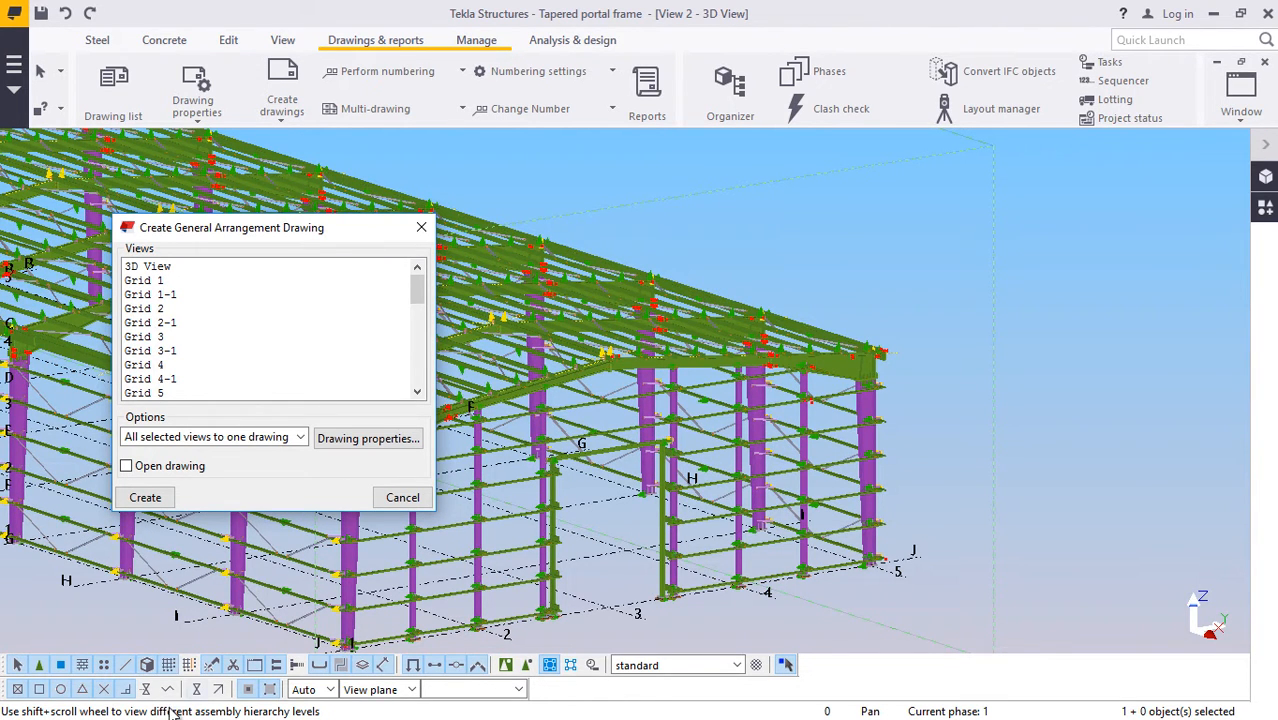
pyautogui.click(403, 498)
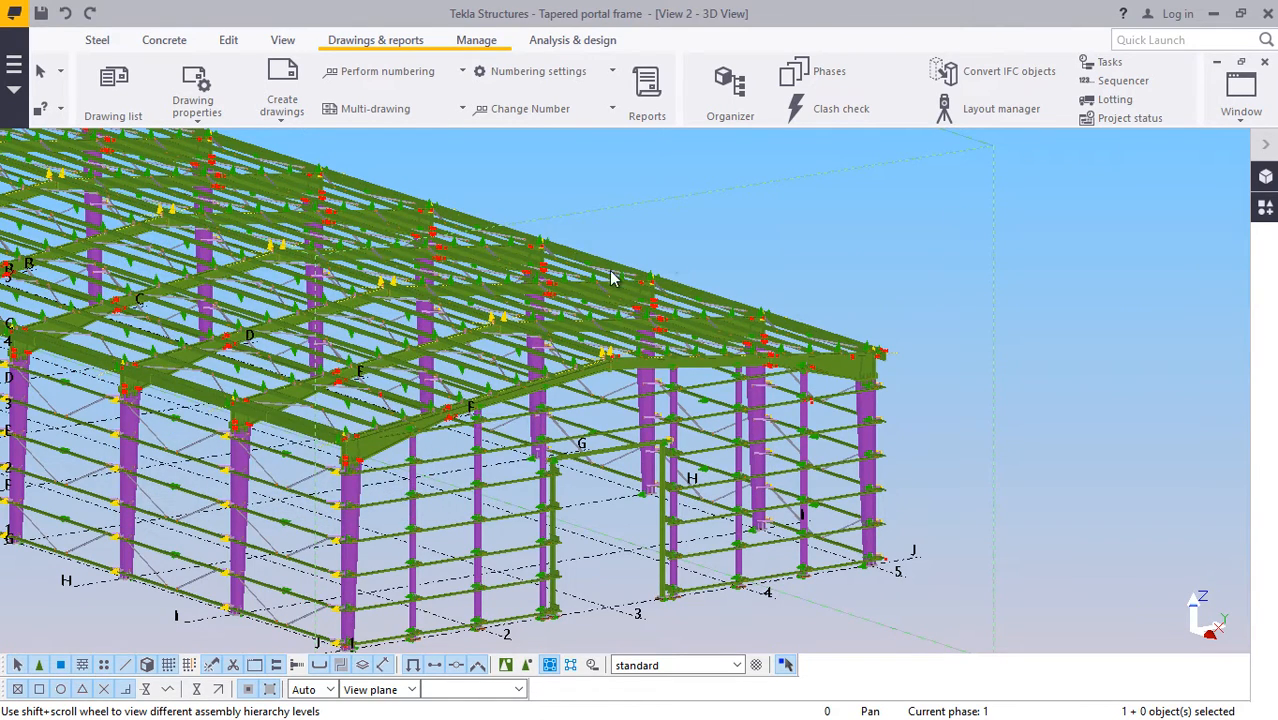
# Step: Open the drawing list at full size and review the types, marks and names of the listed drawings
pyautogui.click(116, 123)
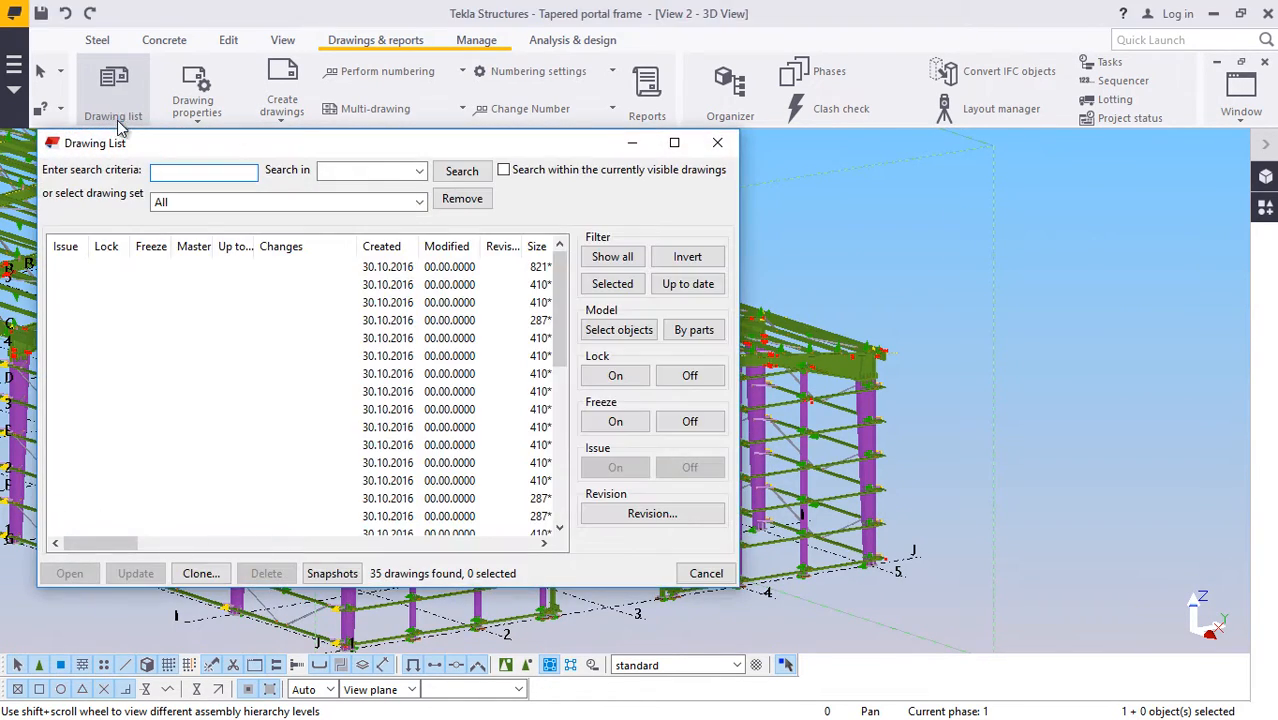
pyautogui.click(682, 145)
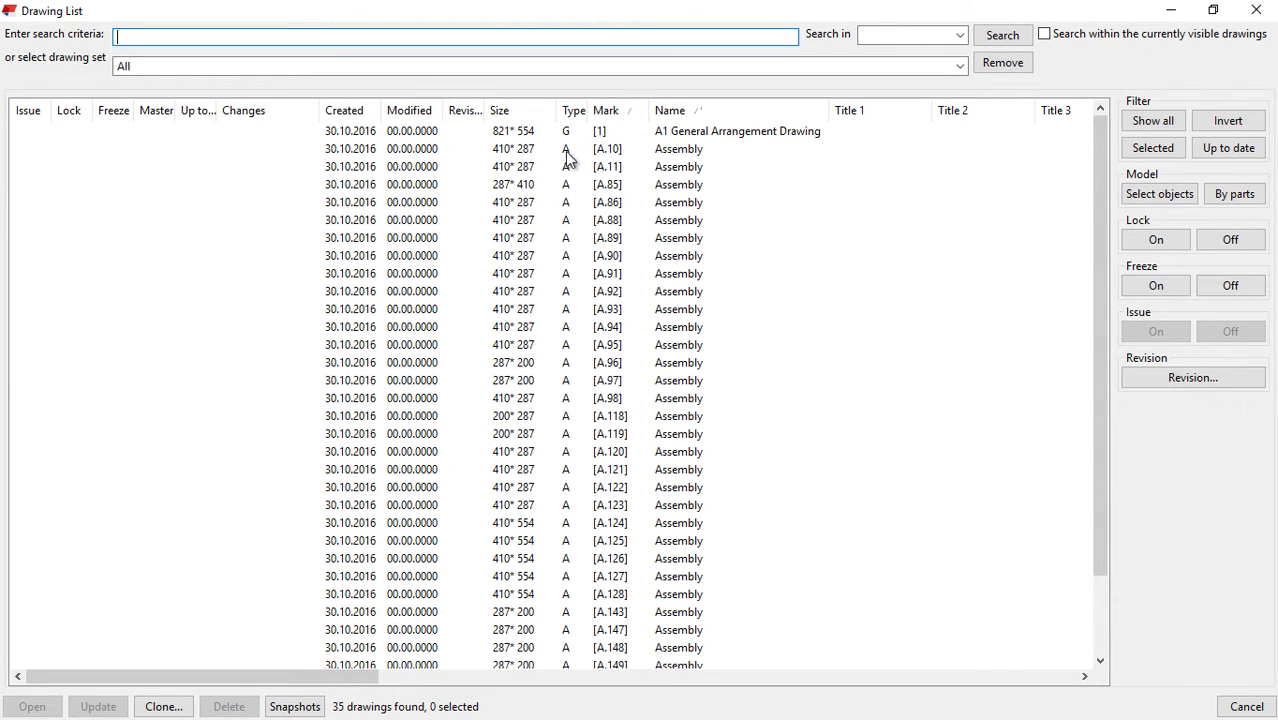
pyautogui.scroll(-2, 566, 513)
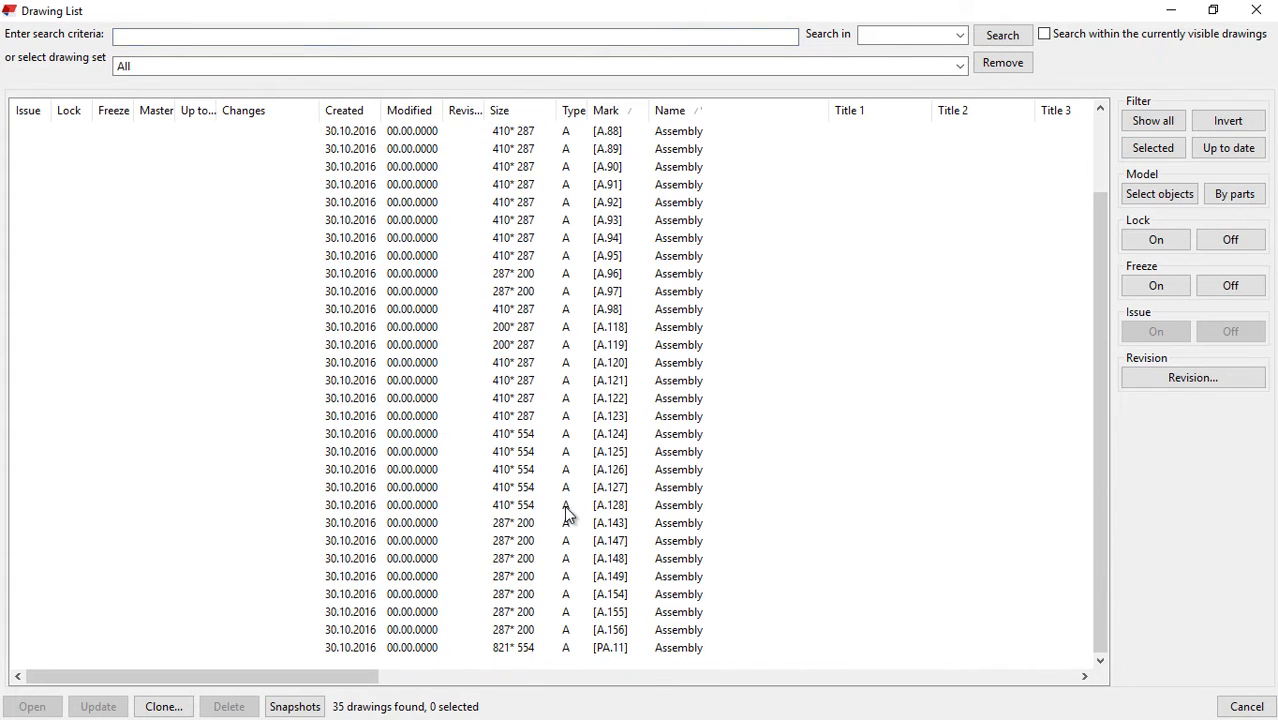
pyautogui.scroll(2, 588, 490)
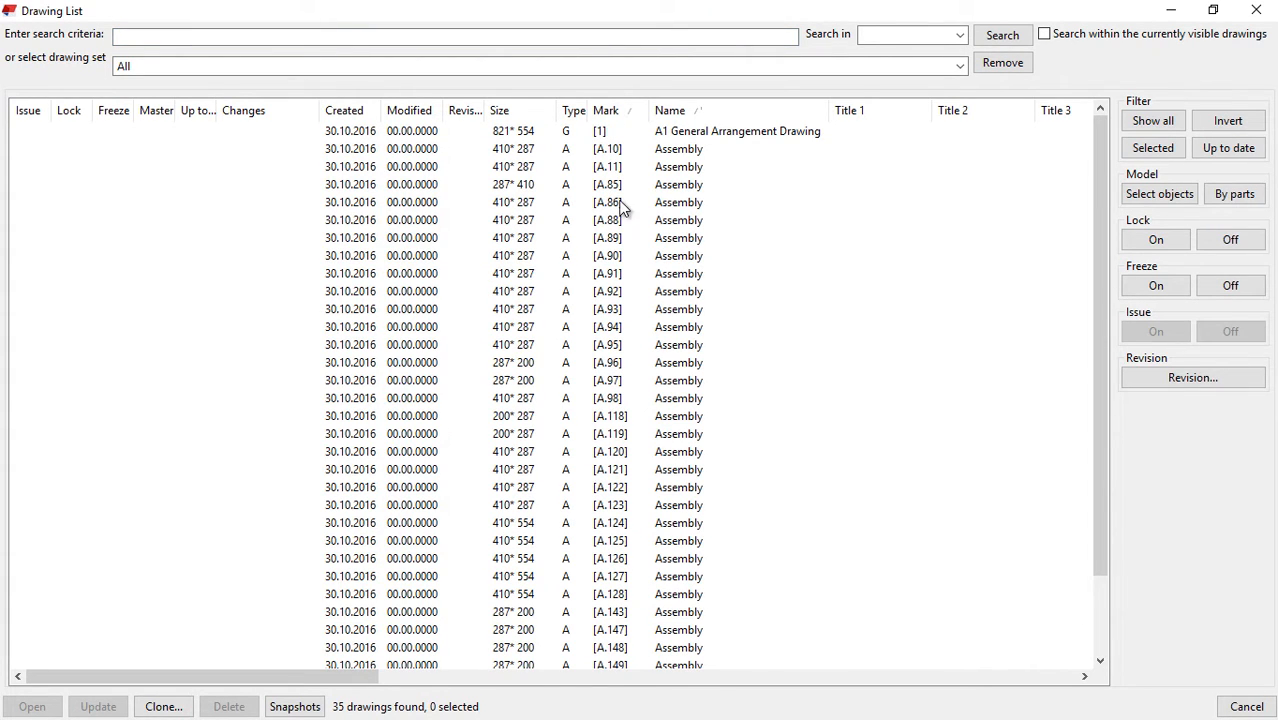
pyautogui.scroll(-2, 617, 474)
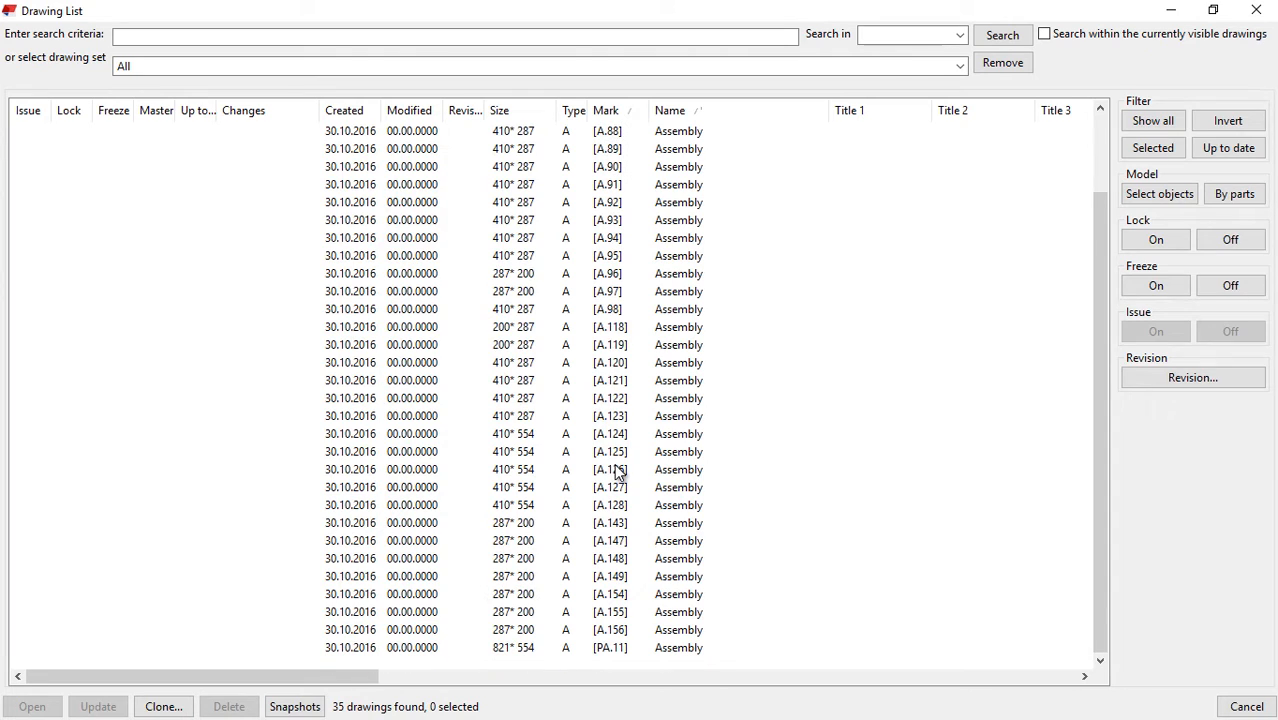
pyautogui.scroll(2, 622, 465)
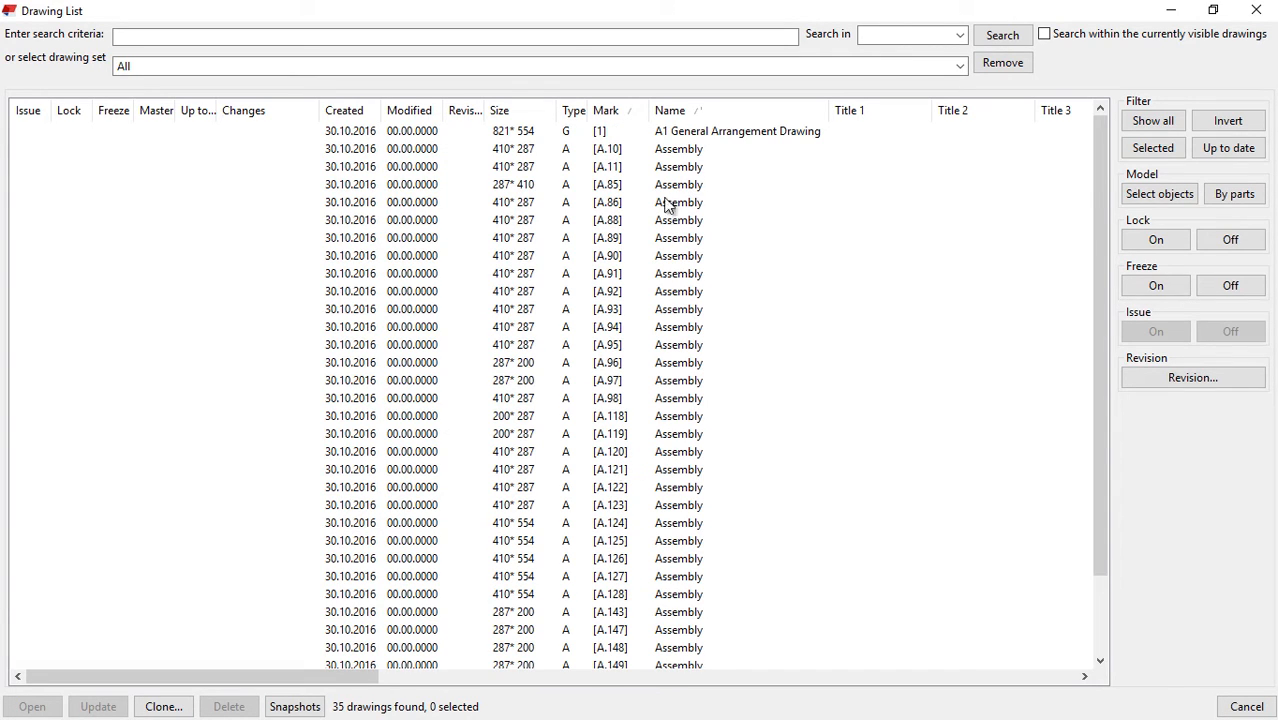
pyautogui.scroll(-2, 668, 205)
pyautogui.scroll(2, 468, 385)
# Step: Open assembly drawing A.11, minimise the drawing list and inspect the sheet's views and sections
pyautogui.doubleClick(619, 167)
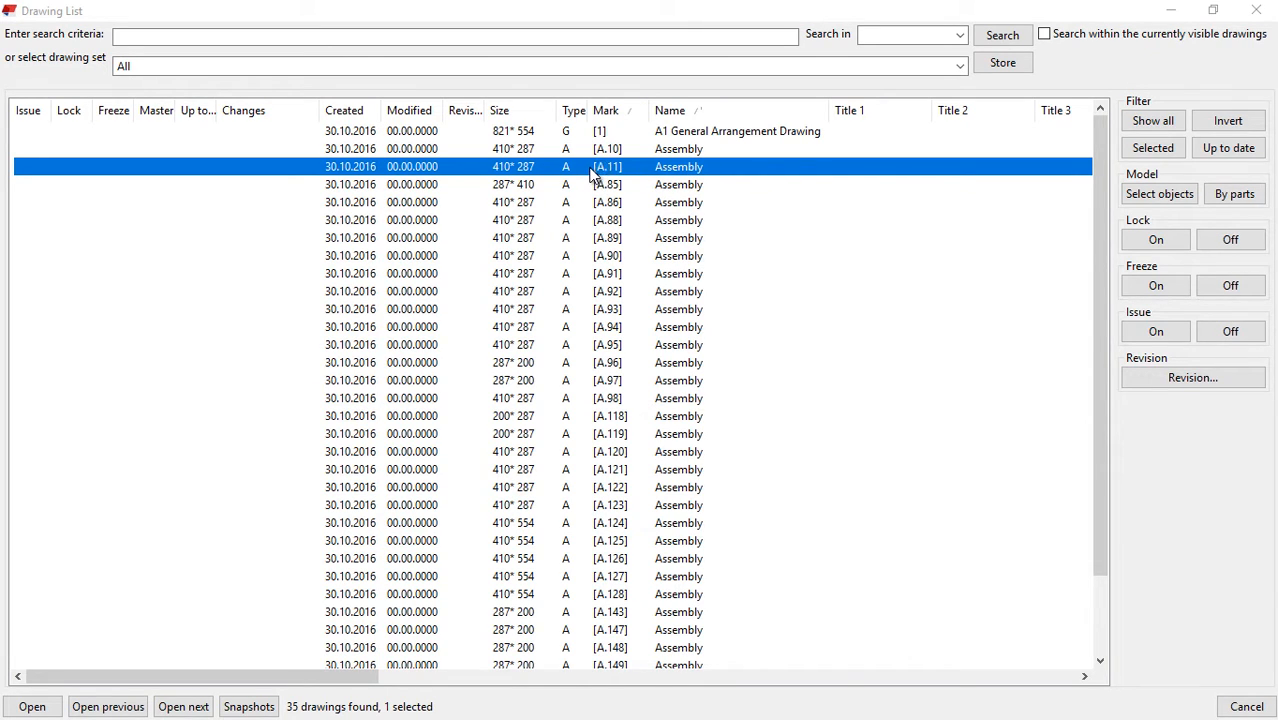
pyautogui.click(1176, 7)
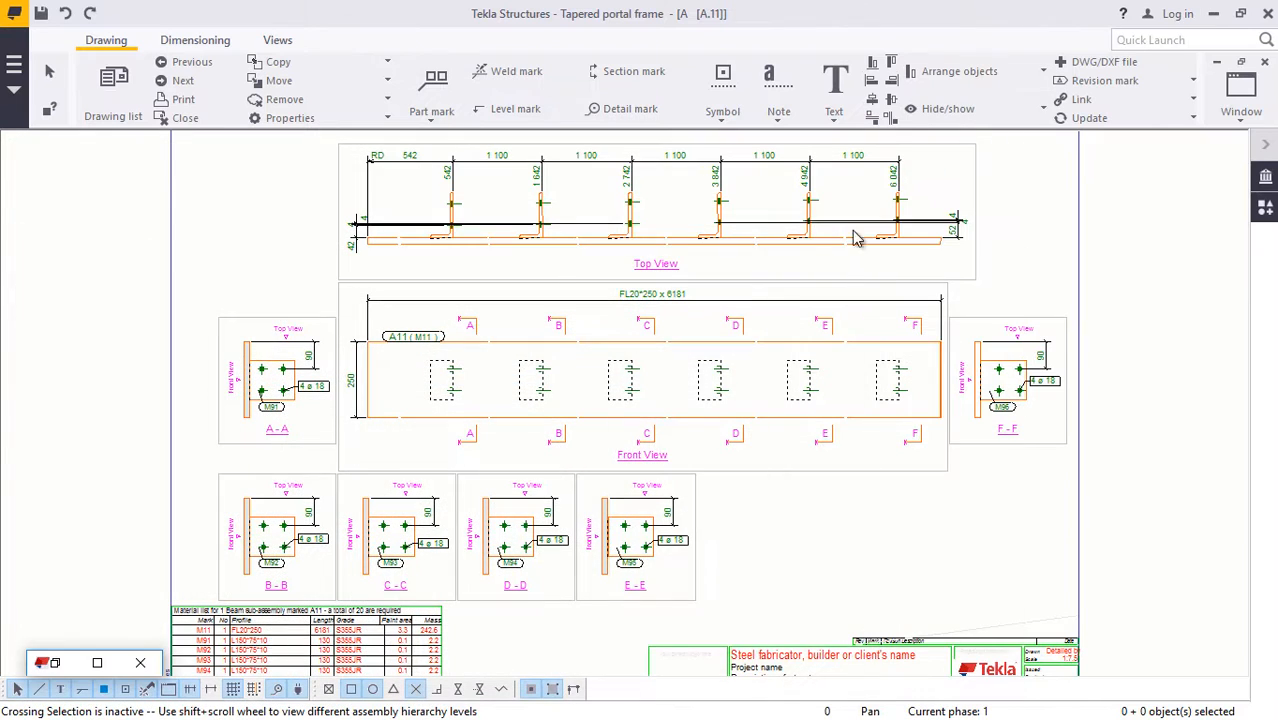
pyautogui.scroll(-1, 702, 436)
pyautogui.scroll(1, 790, 322)
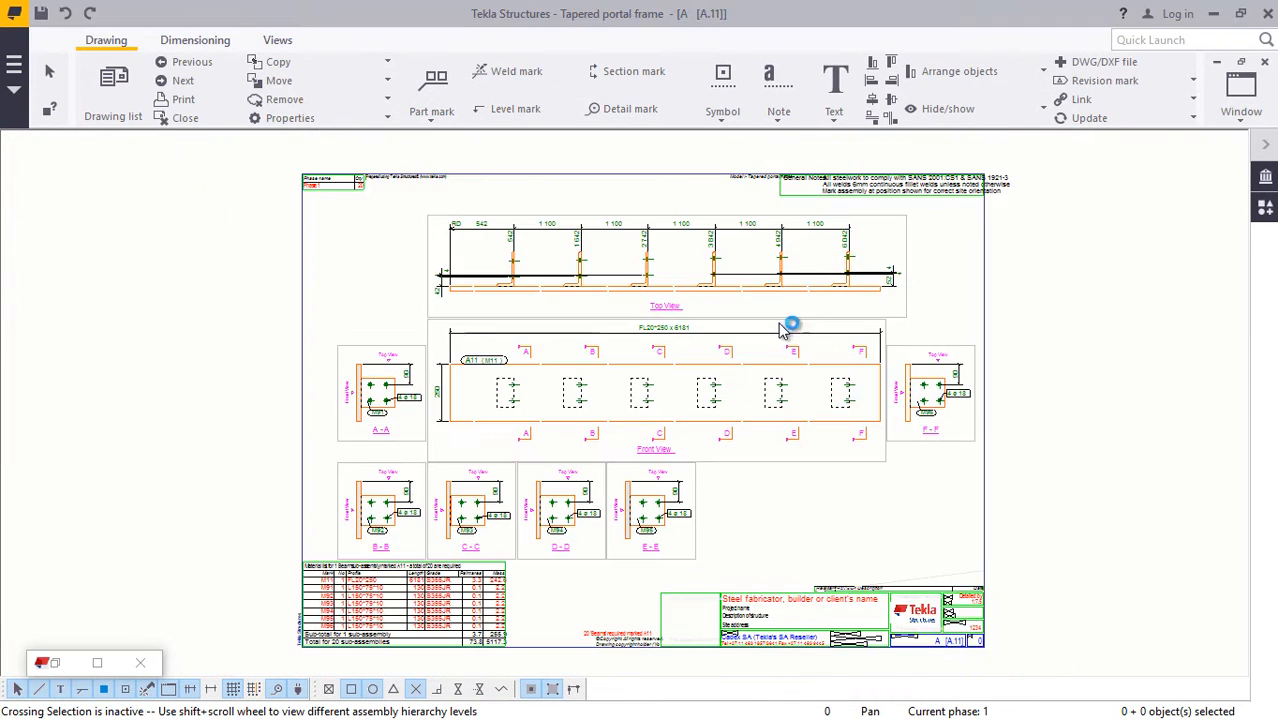
pyautogui.scroll(4, 762, 300)
pyautogui.scroll(-6, 766, 277)
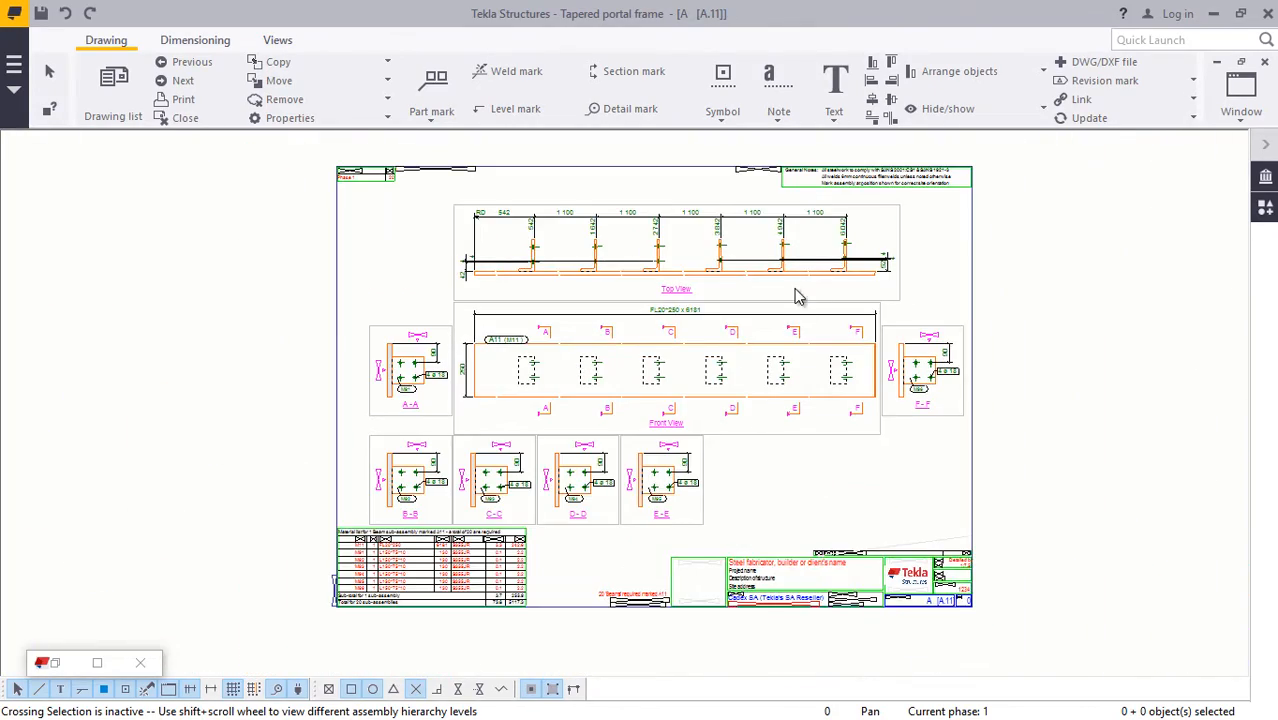
pyautogui.scroll(1, 806, 291)
pyautogui.scroll(-1, 795, 385)
pyautogui.scroll(4, 648, 545)
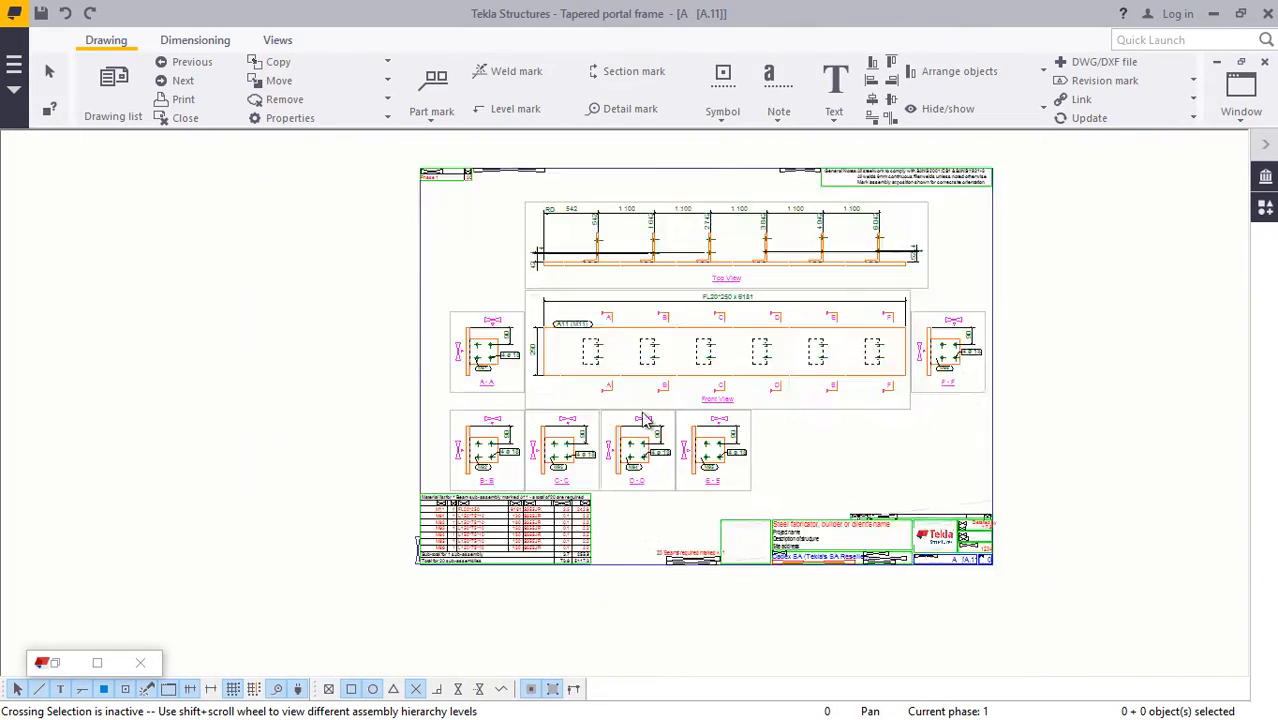
# Step: Examine the material list for sub-assembly A11, including part marks, profiles, lengths, grades, paint areas and masses
pyautogui.scroll(2, 593, 459)
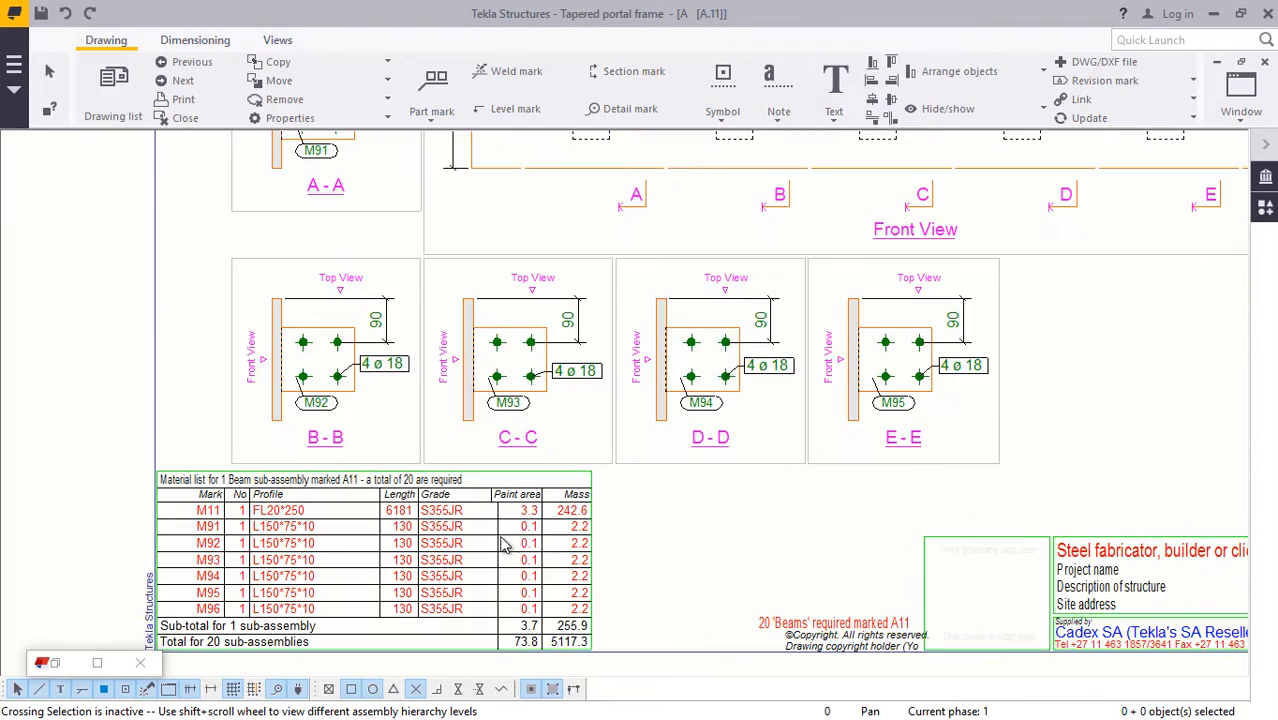
pyautogui.scroll(-3, 725, 268)
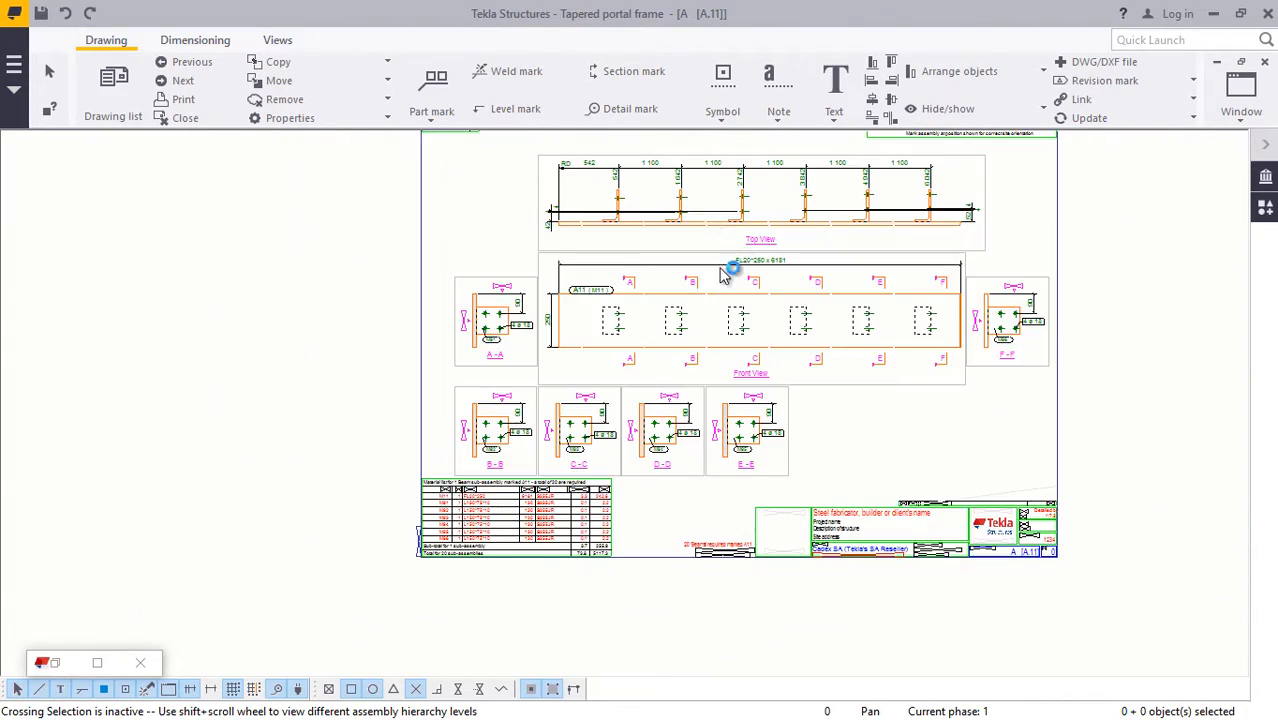
pyautogui.scroll(5, 719, 214)
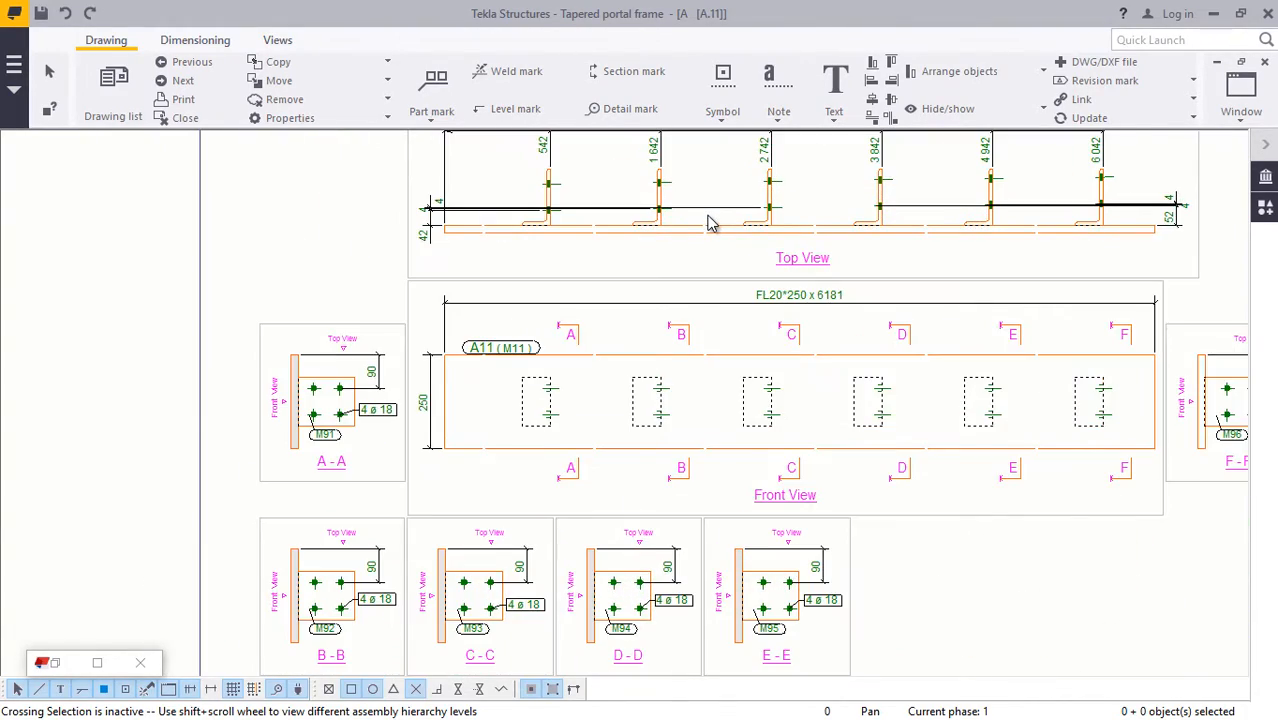
pyautogui.scroll(-3, 718, 220)
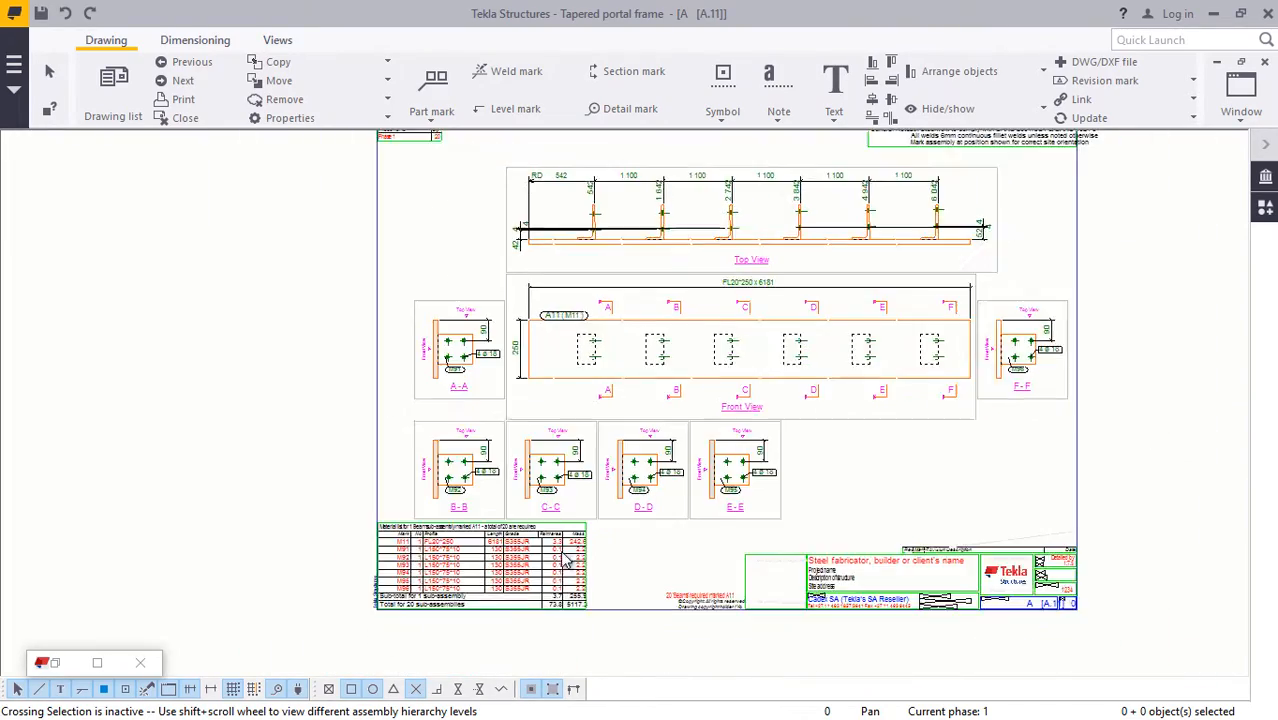
pyautogui.scroll(3, 447, 570)
pyautogui.scroll(5, 447, 570)
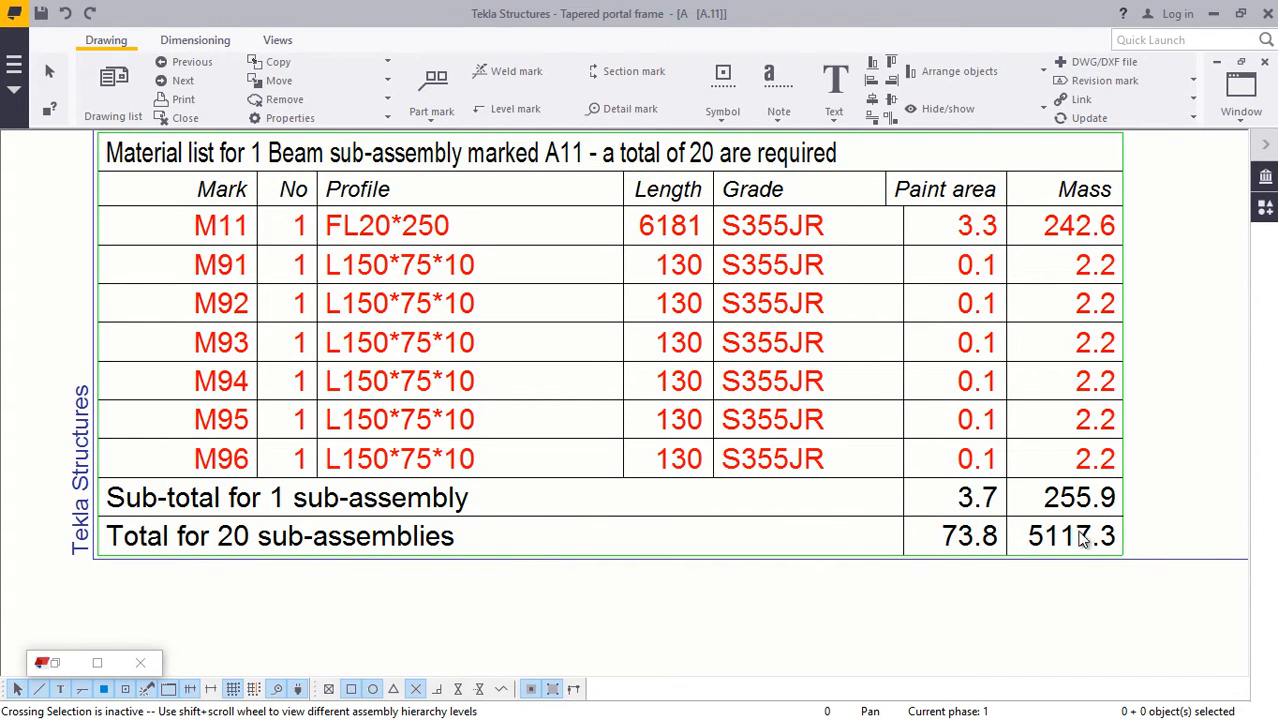
pyautogui.scroll(-2, 1043, 535)
pyautogui.scroll(-1, 963, 313)
pyautogui.scroll(2, 963, 313)
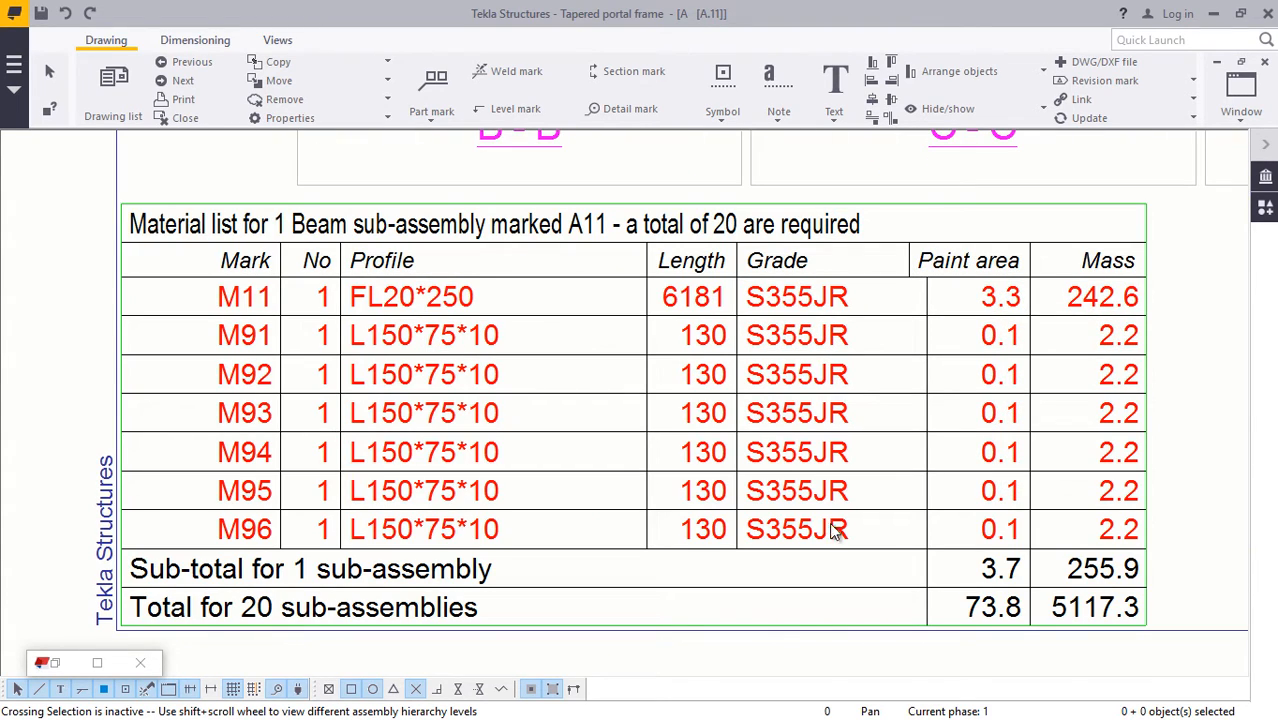
pyautogui.scroll(-5, 680, 412)
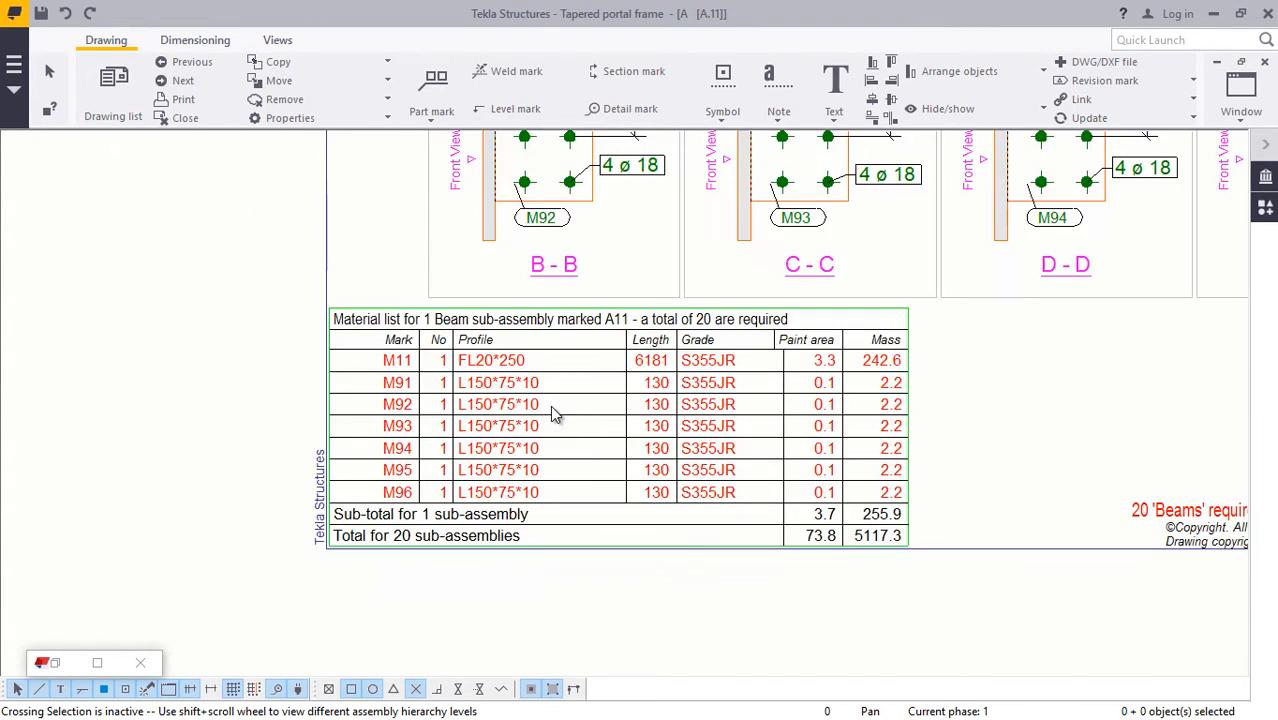
pyautogui.scroll(-3, 521, 440)
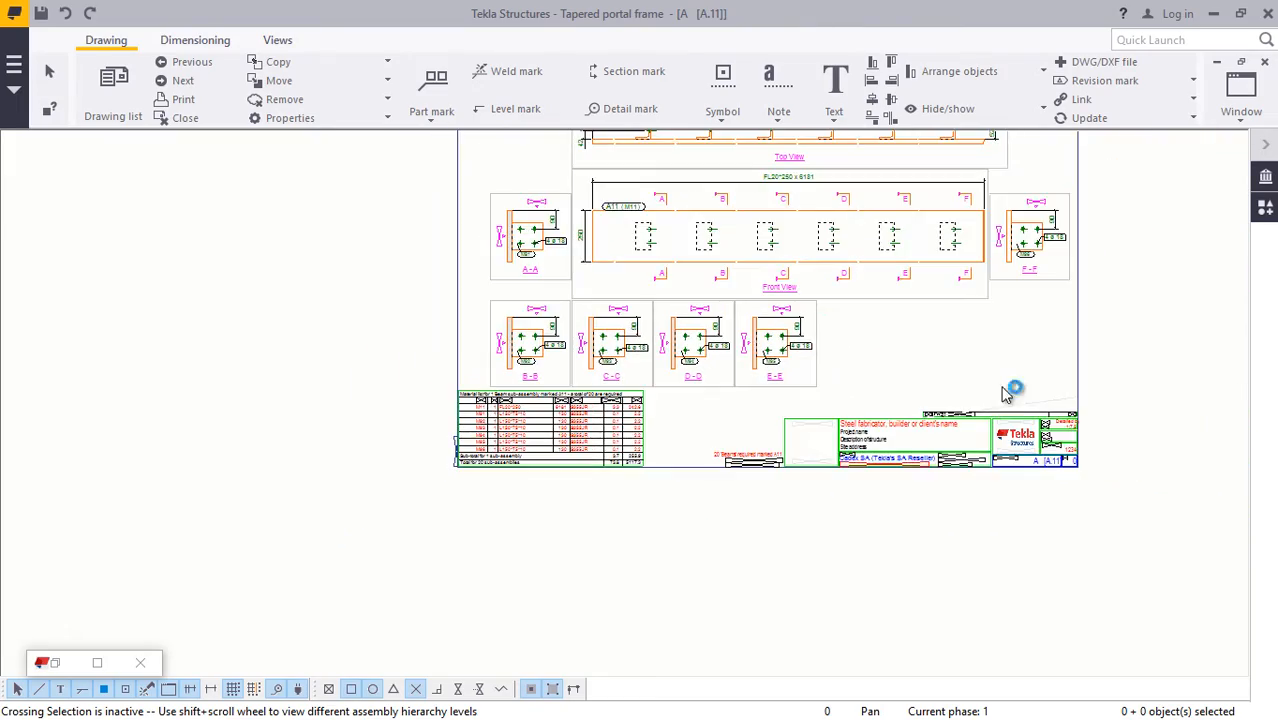
# Step: Examine the cleat sections B-B to E-E and the dimensions along the Top View of the assembly
pyautogui.scroll(3, 1030, 385)
pyautogui.scroll(-3, 1000, 420)
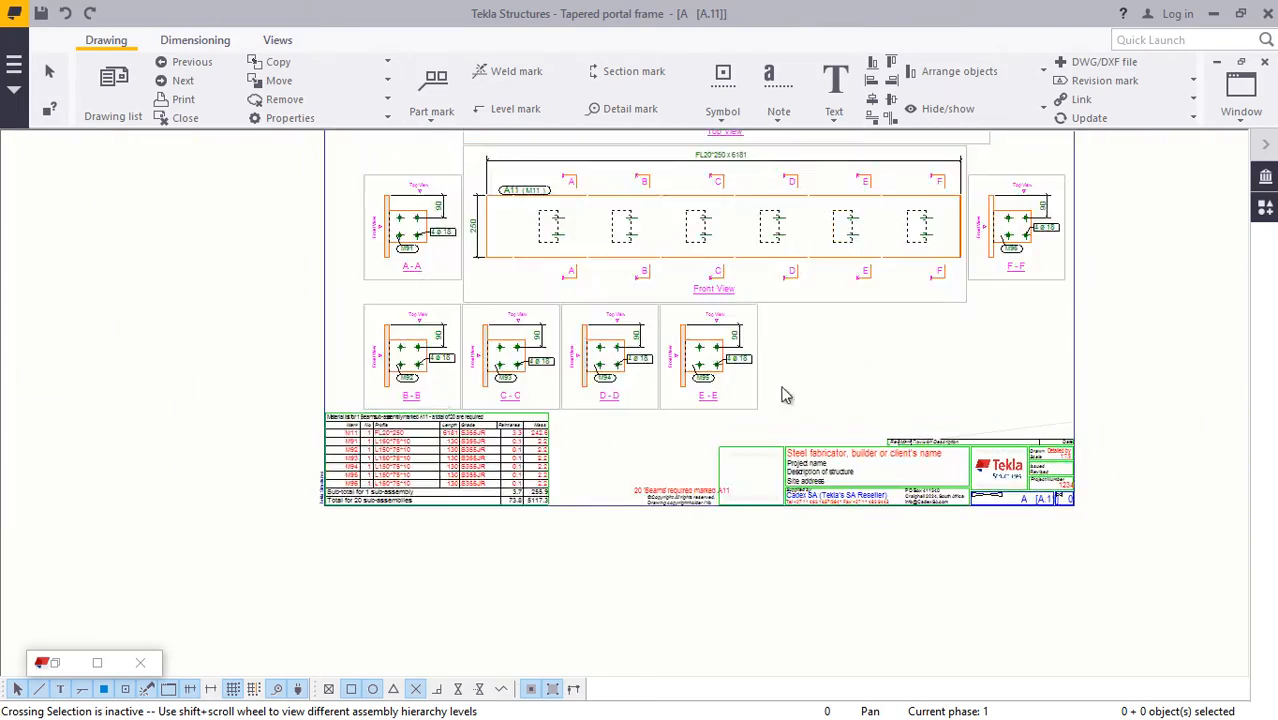
pyautogui.scroll(4, 785, 394)
pyautogui.scroll(2, 756, 368)
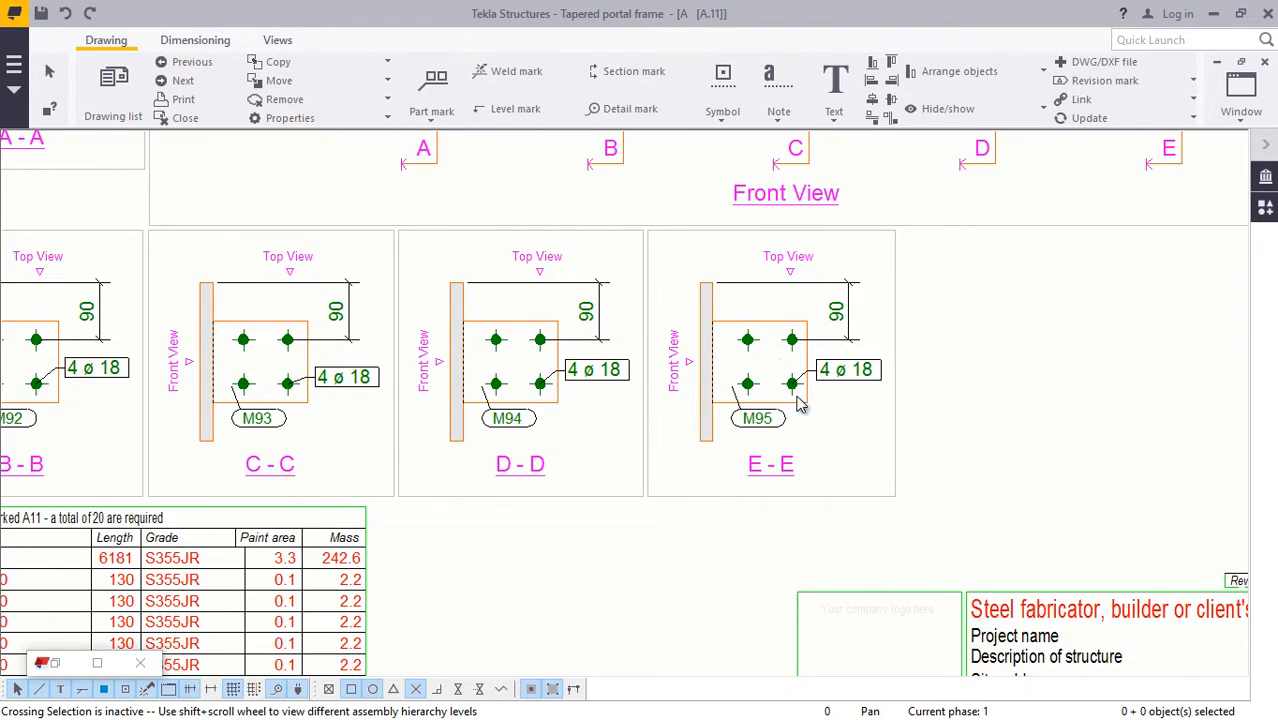
pyautogui.scroll(-6, 800, 403)
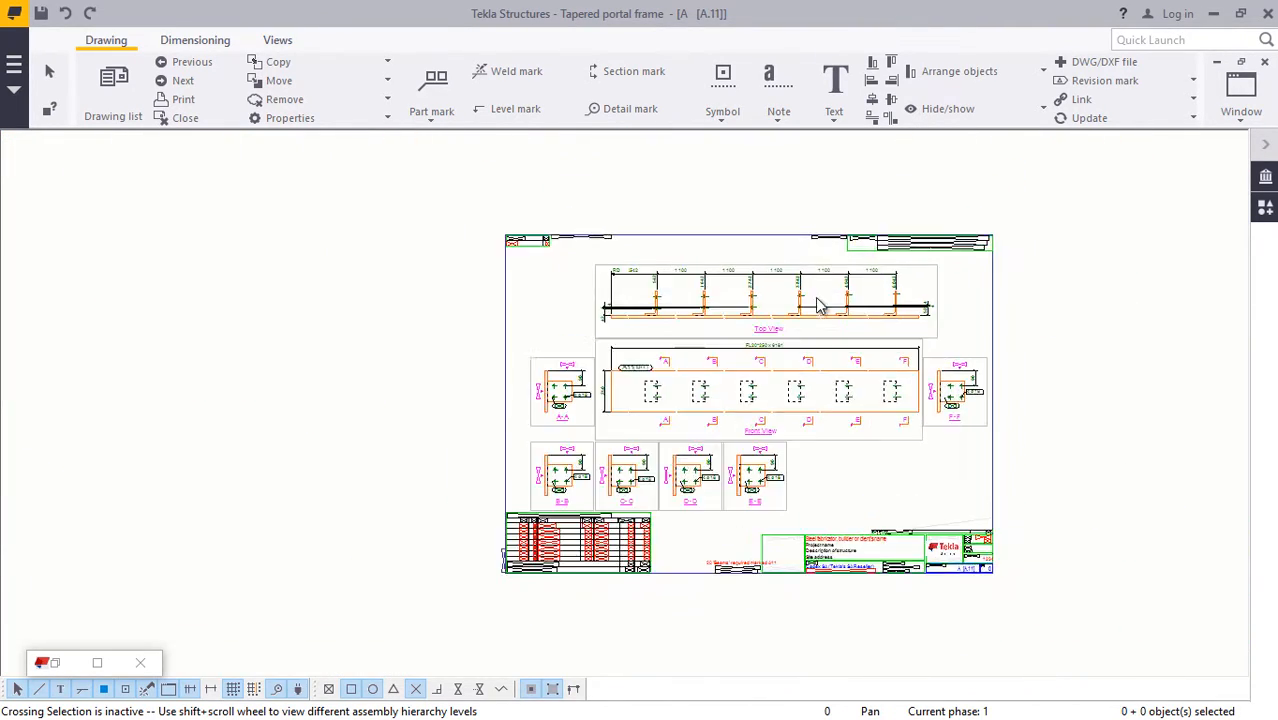
pyautogui.scroll(6, 818, 305)
pyautogui.scroll(-2, 842, 357)
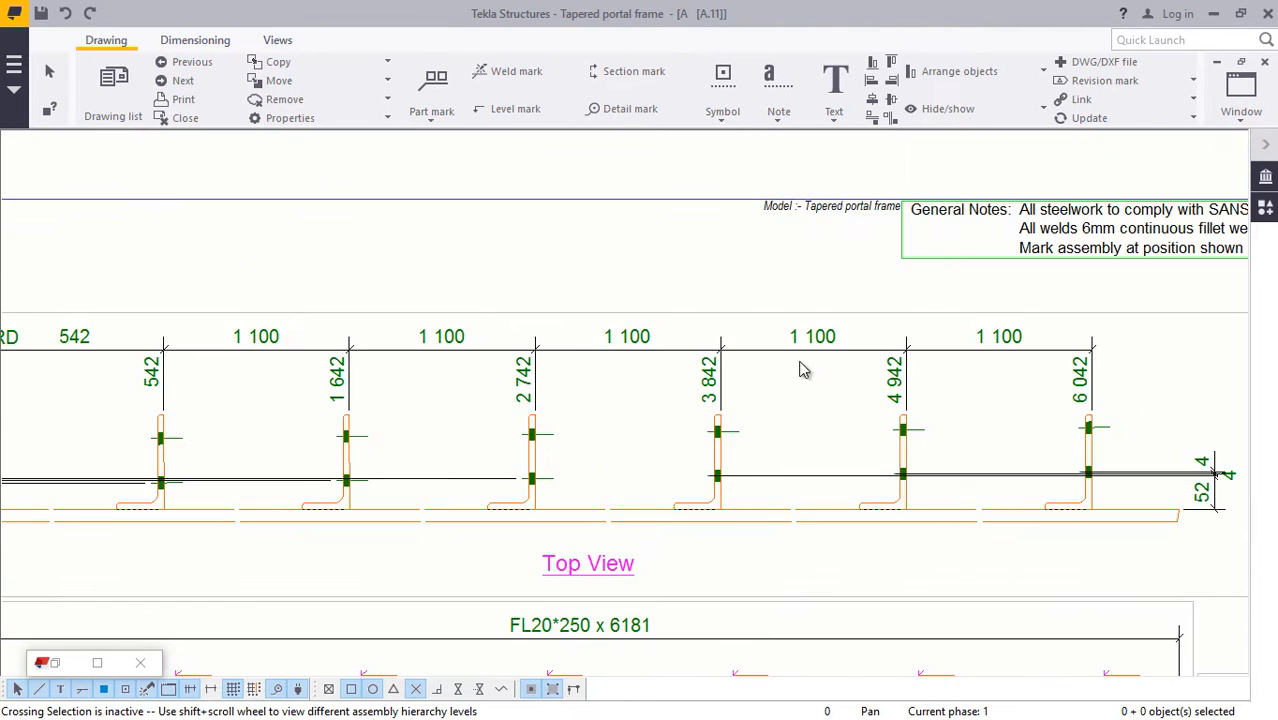
pyautogui.scroll(3, 765, 360)
pyautogui.scroll(-4, 839, 337)
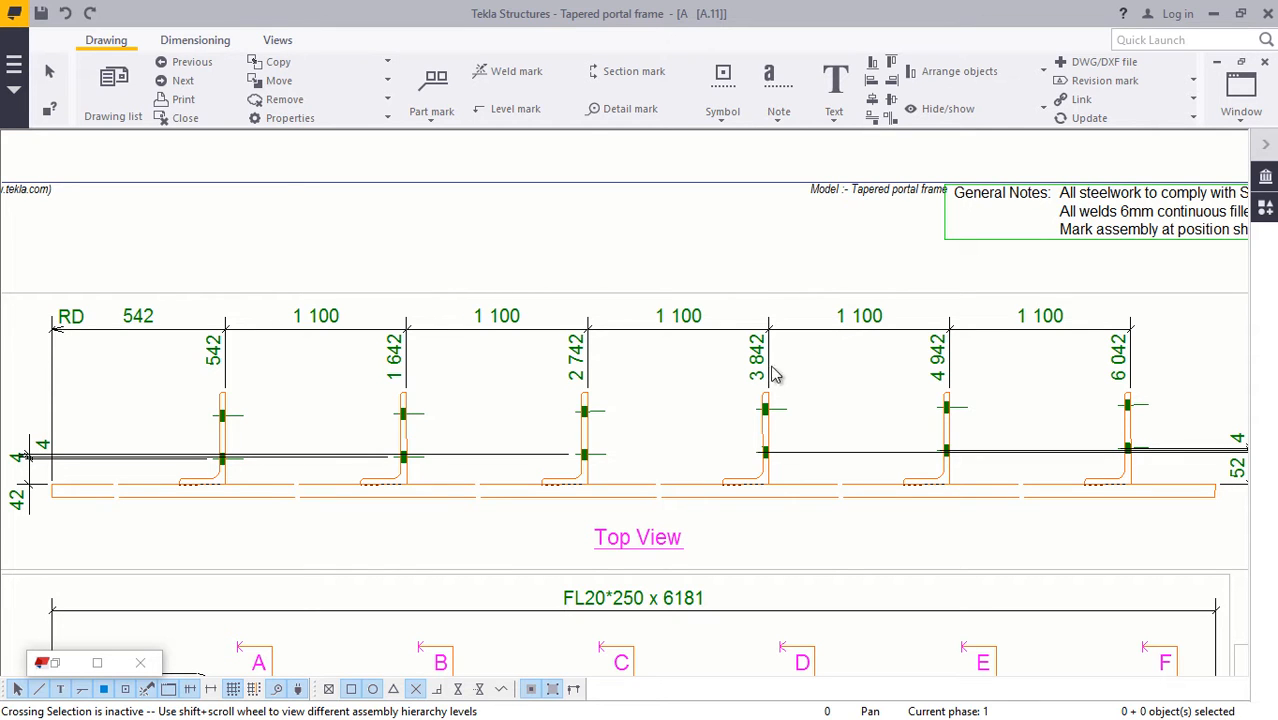
pyautogui.scroll(2, 771, 373)
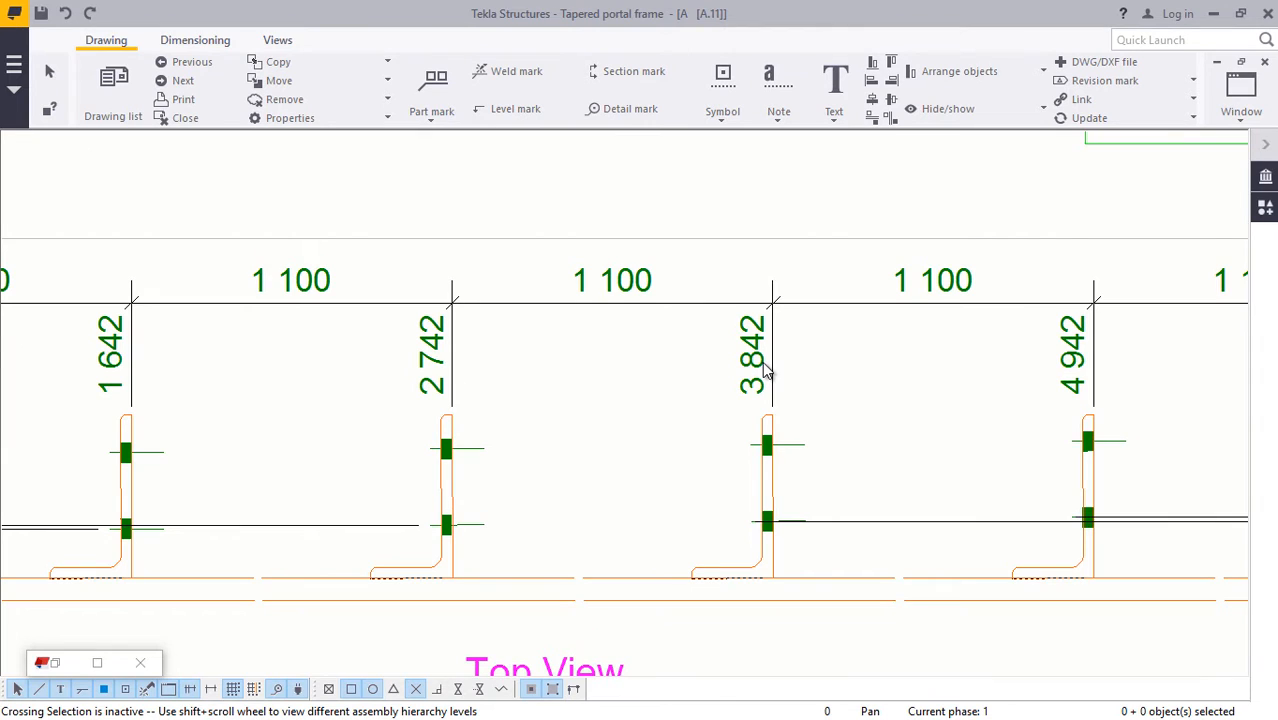
pyautogui.scroll(-3, 805, 365)
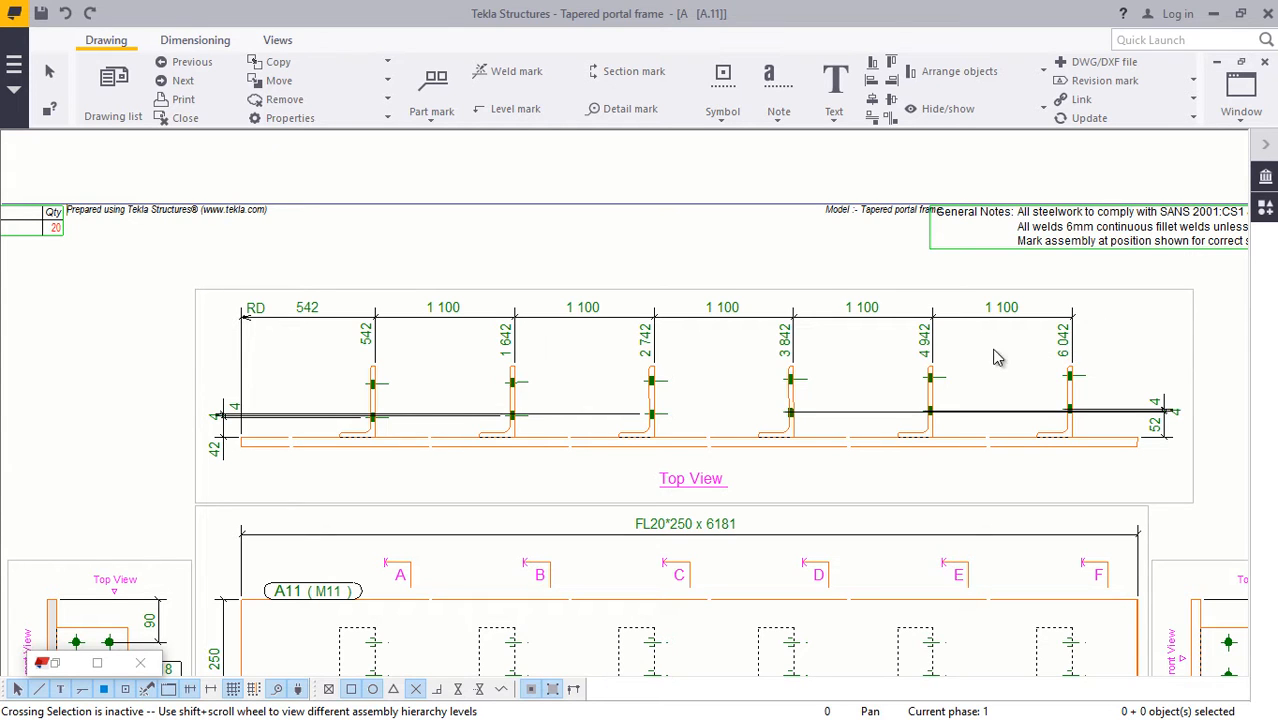
pyautogui.scroll(2, 913, 352)
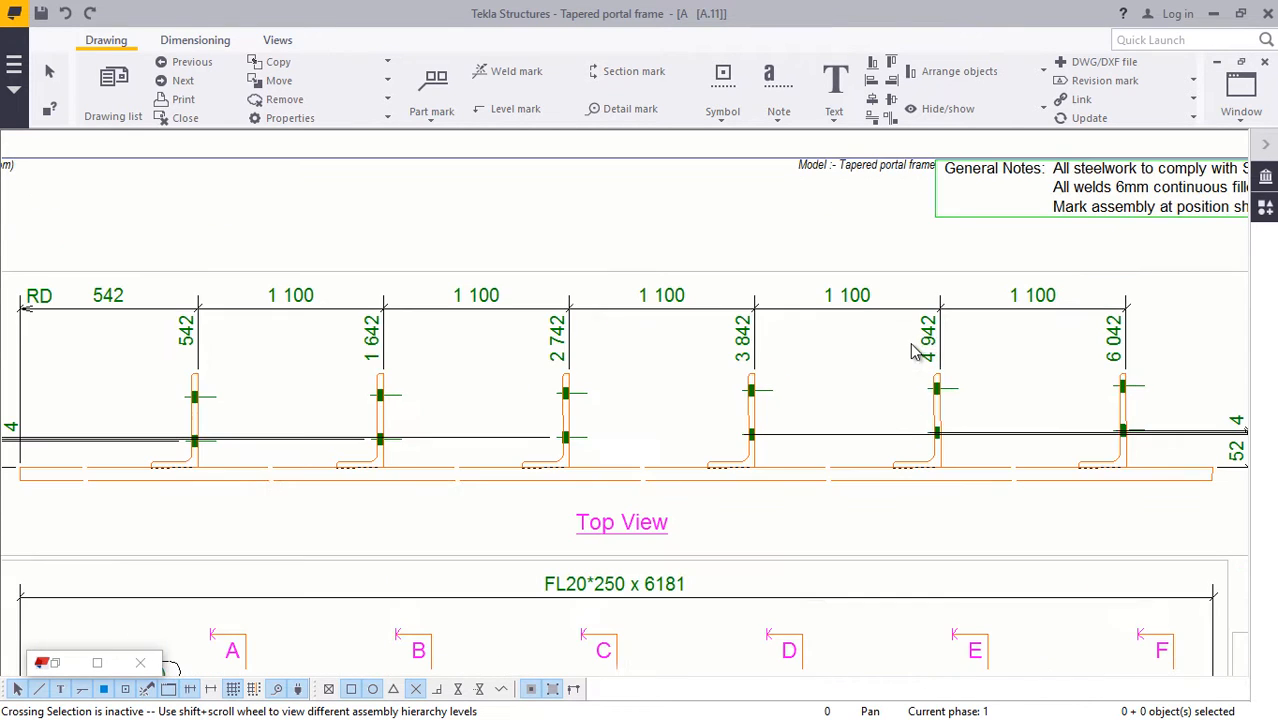
# Step: Try to change the Top View's horizontal cleat dimensions to the straight type showing only relative distances
pyautogui.doubleClick(628, 318)
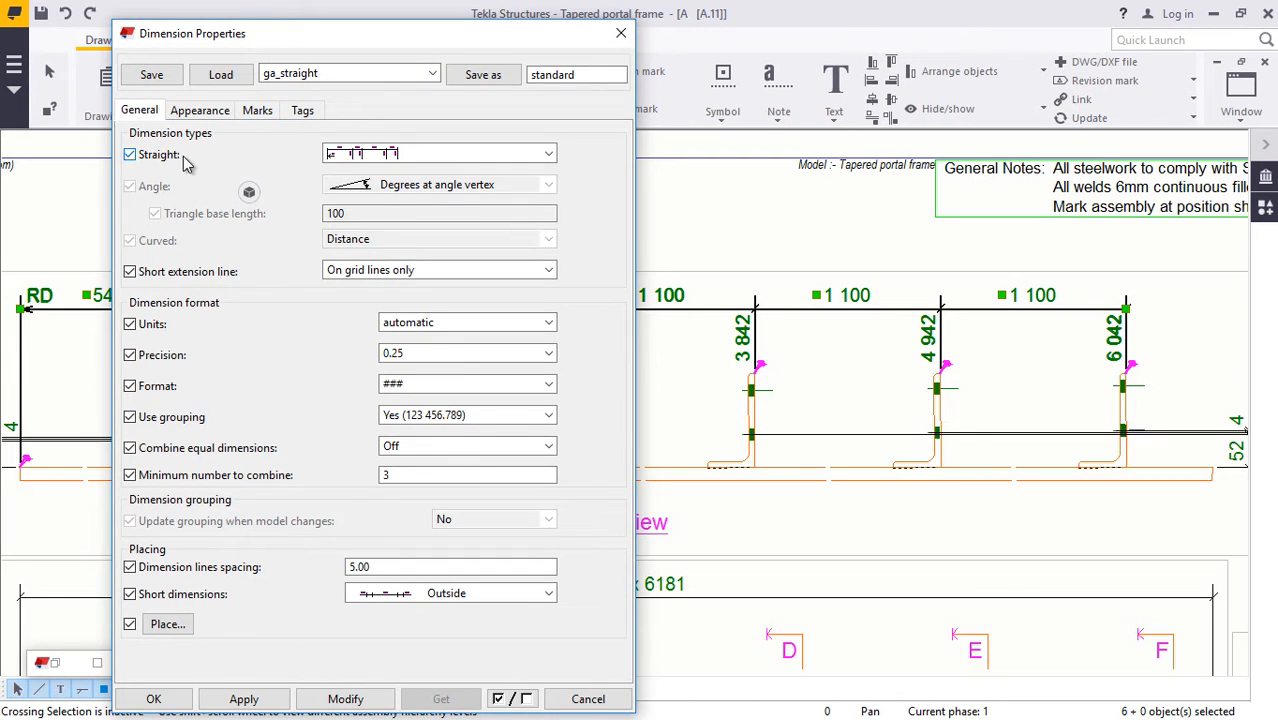
pyautogui.click(452, 152)
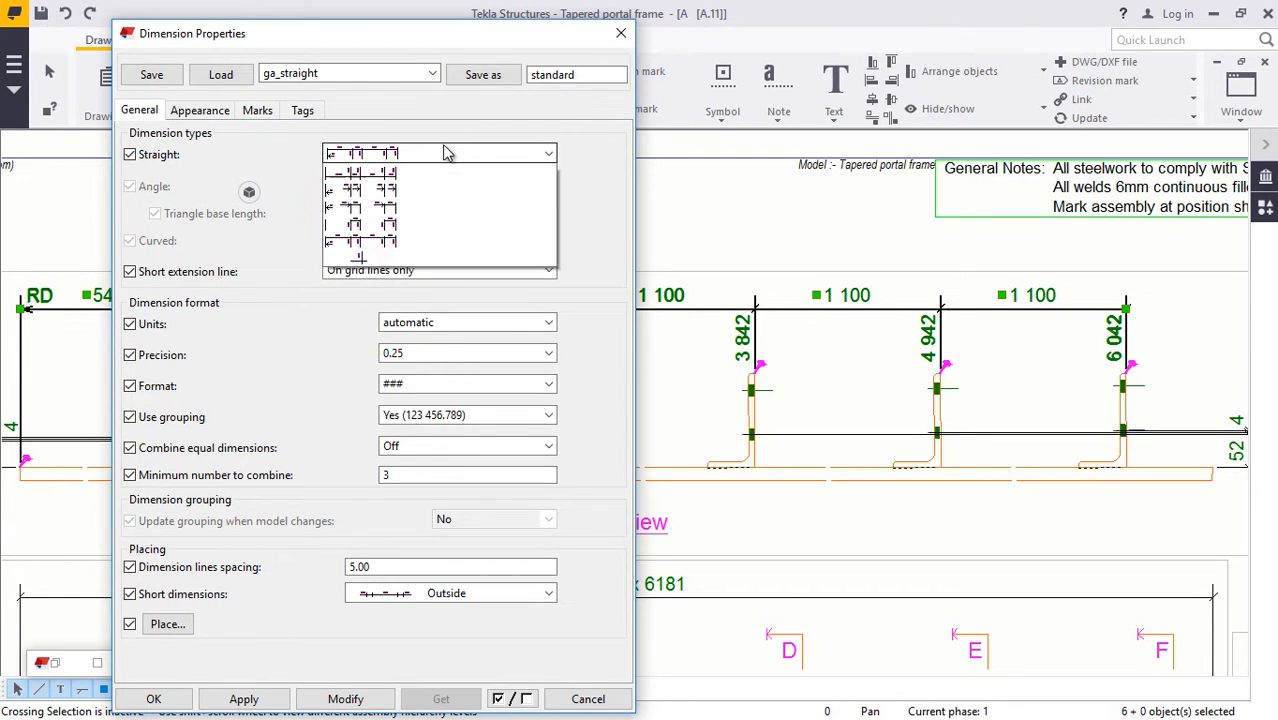
pyautogui.click(365, 177)
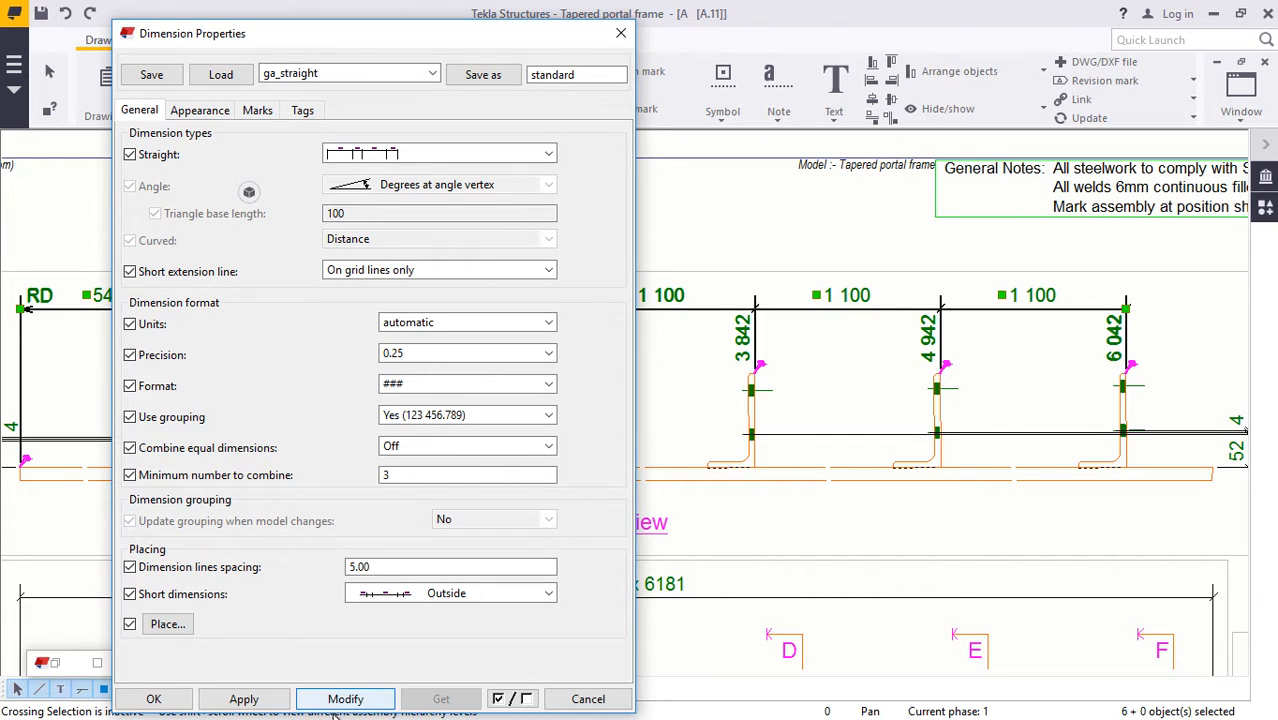
pyautogui.click(153, 698)
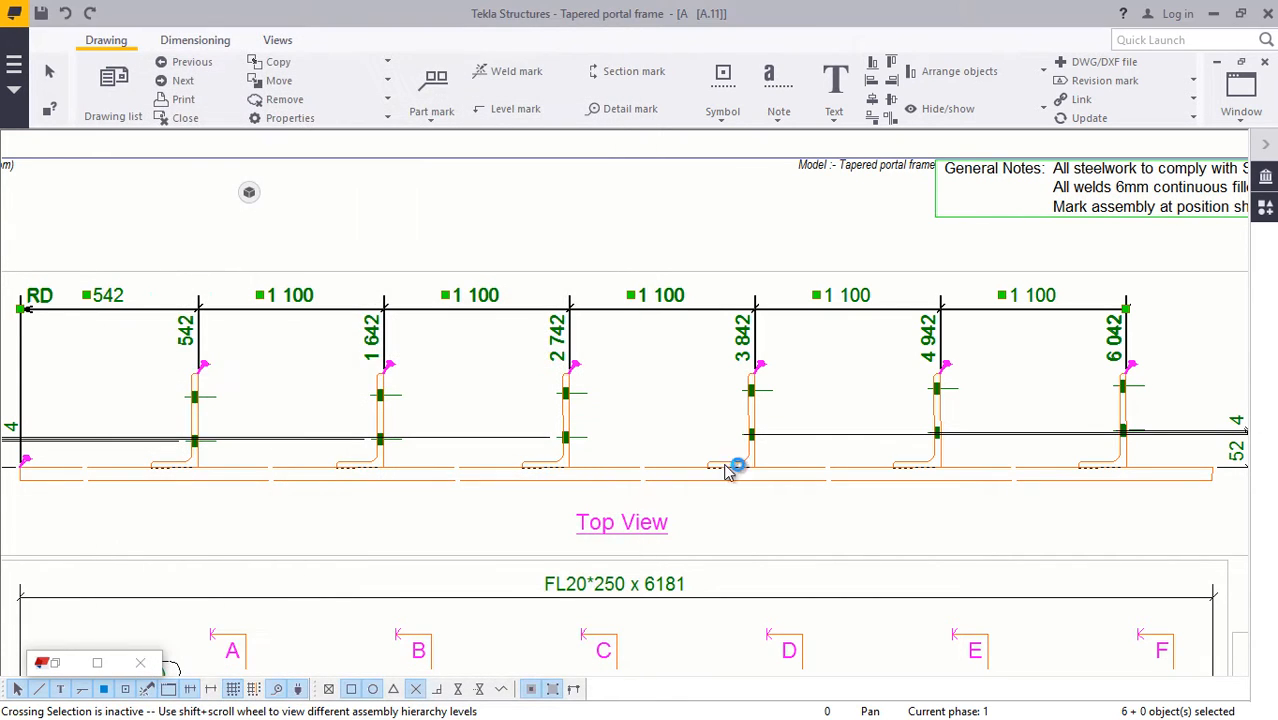
# Step: Modify the Top View's horizontal cleat dimensions to the relative-only straight type, removing the running dimensions, and deselect them
pyautogui.doubleClick(757, 338)
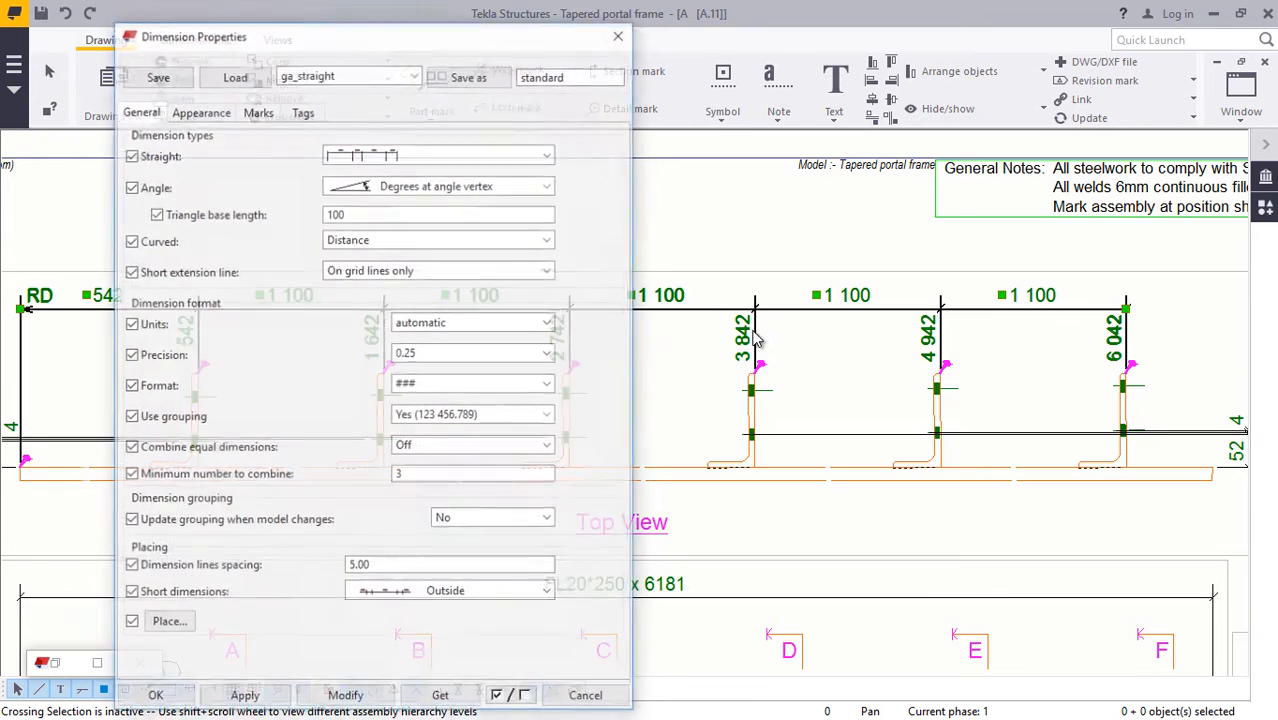
pyautogui.click(400, 154)
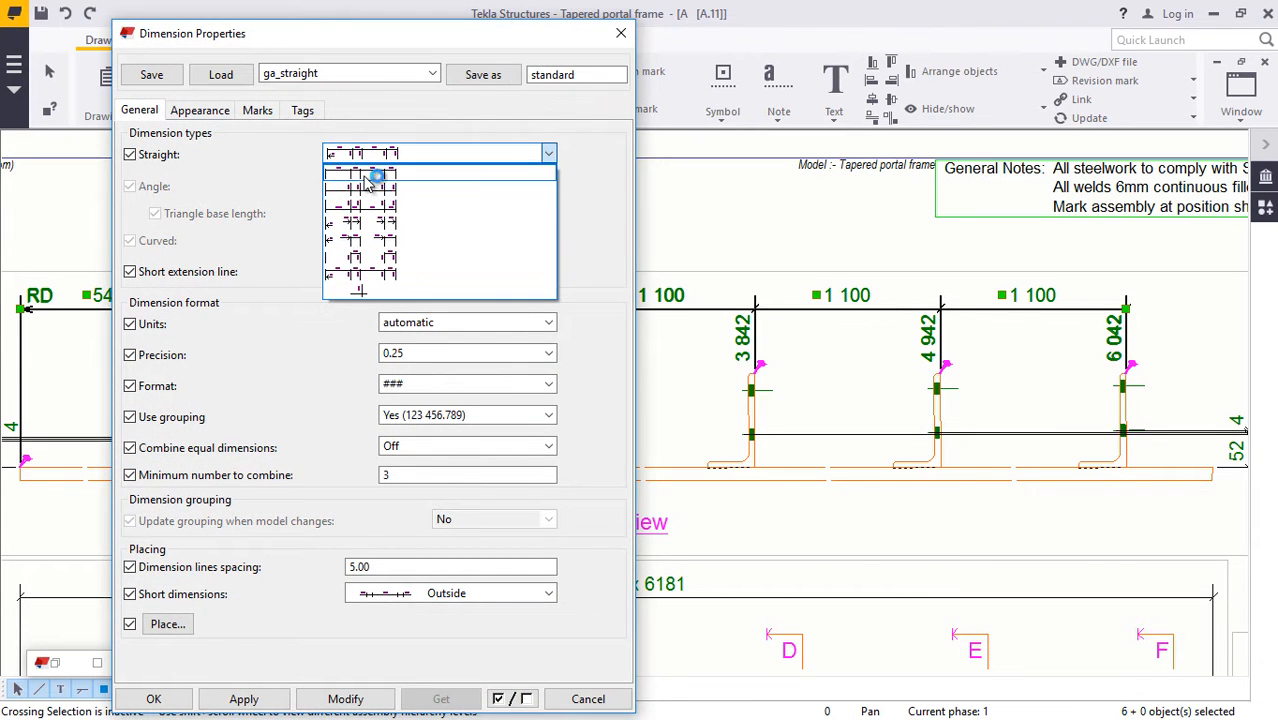
pyautogui.click(370, 180)
pyautogui.click(345, 699)
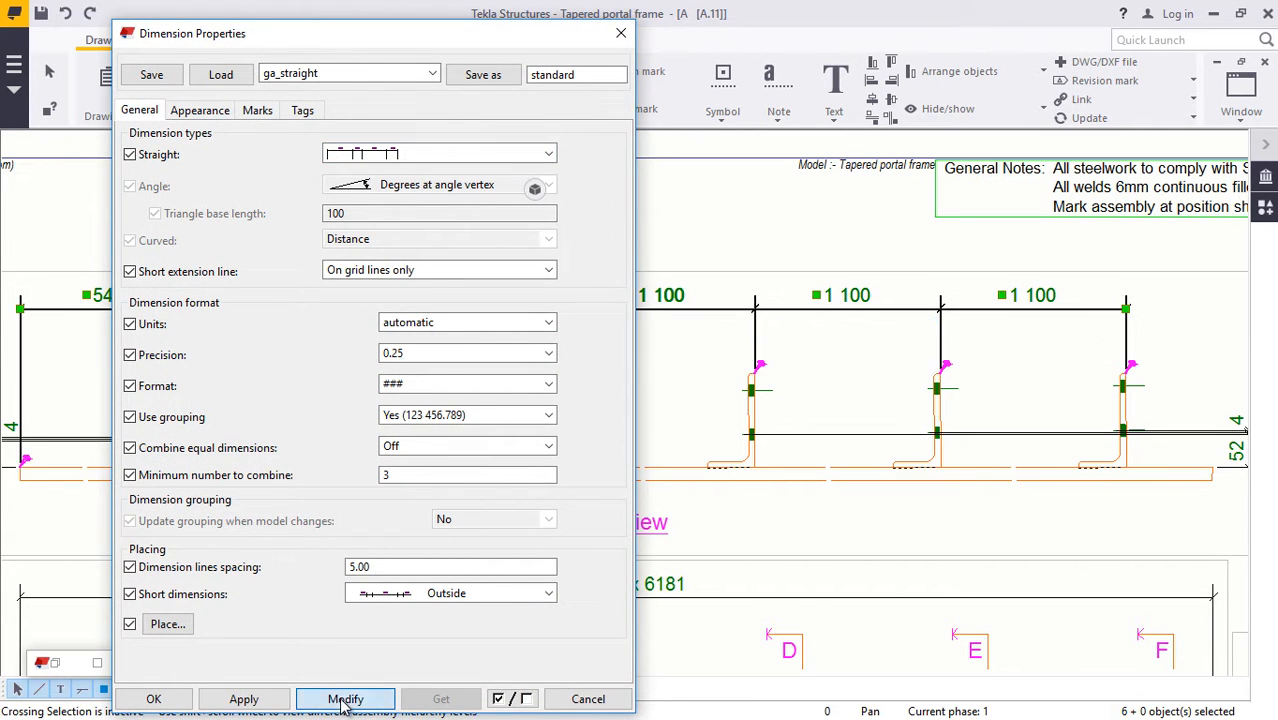
pyautogui.click(153, 699)
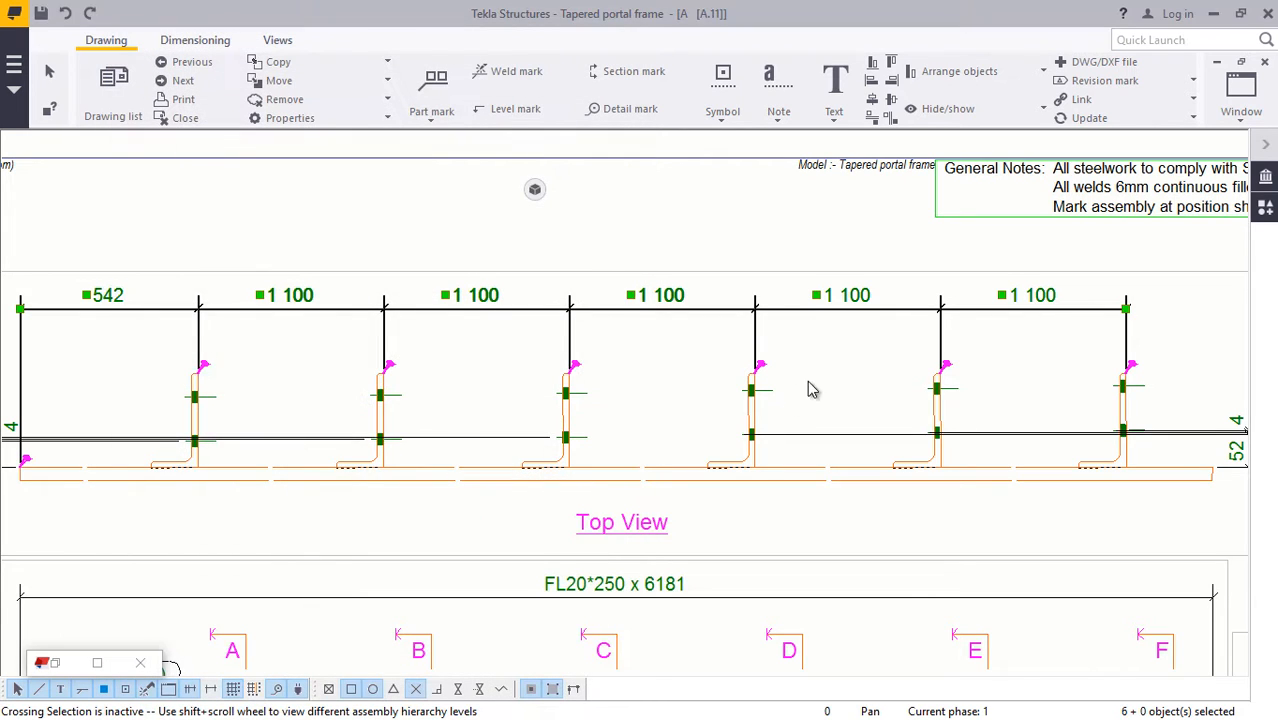
pyautogui.click(850, 356)
# Step: Delete the vertical bolt-hole dimension set at the right end of the plate in the Top View
pyautogui.scroll(-2, 1084, 339)
pyautogui.scroll(1, 884, 325)
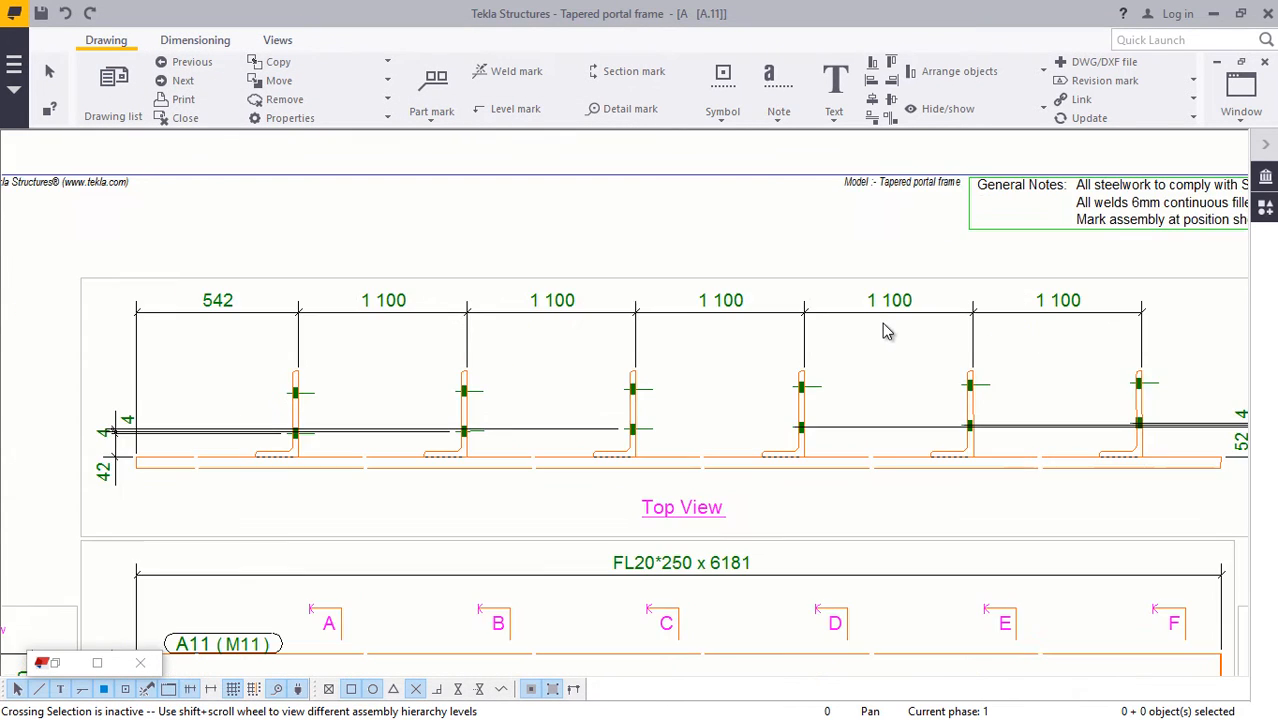
pyautogui.scroll(1, 890, 329)
pyautogui.scroll(-1, 919, 328)
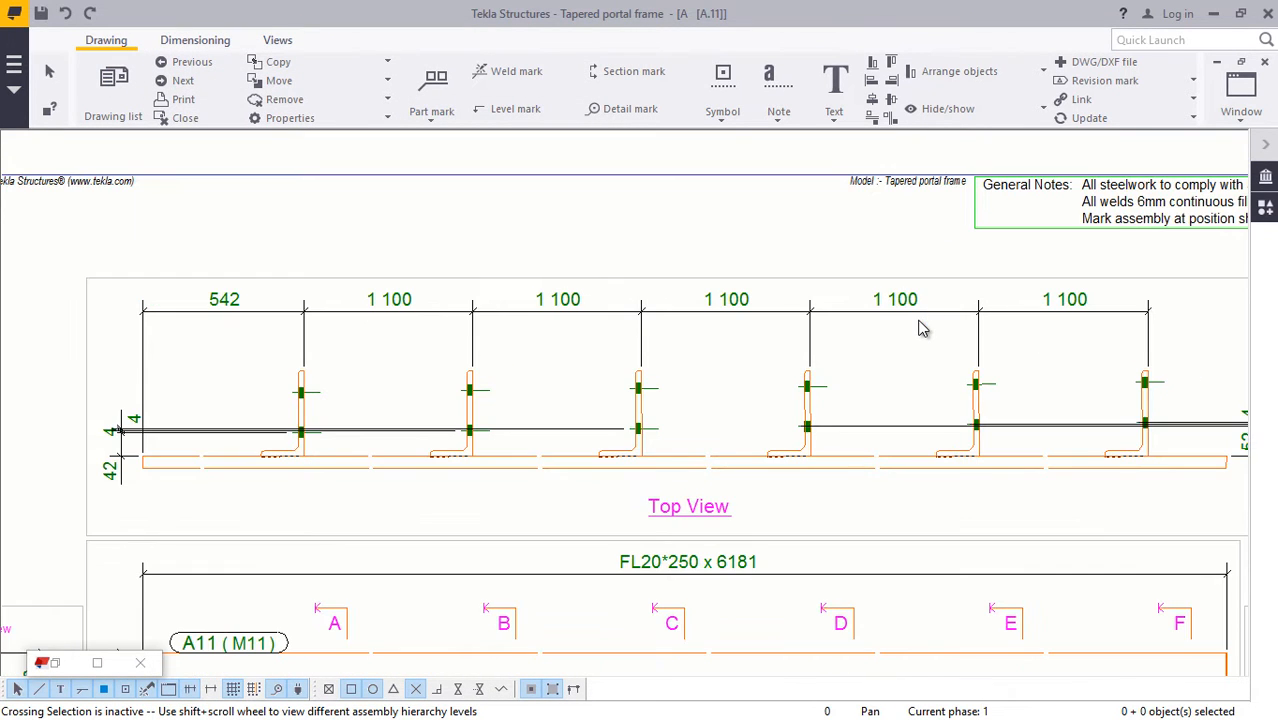
pyautogui.scroll(-1, 858, 372)
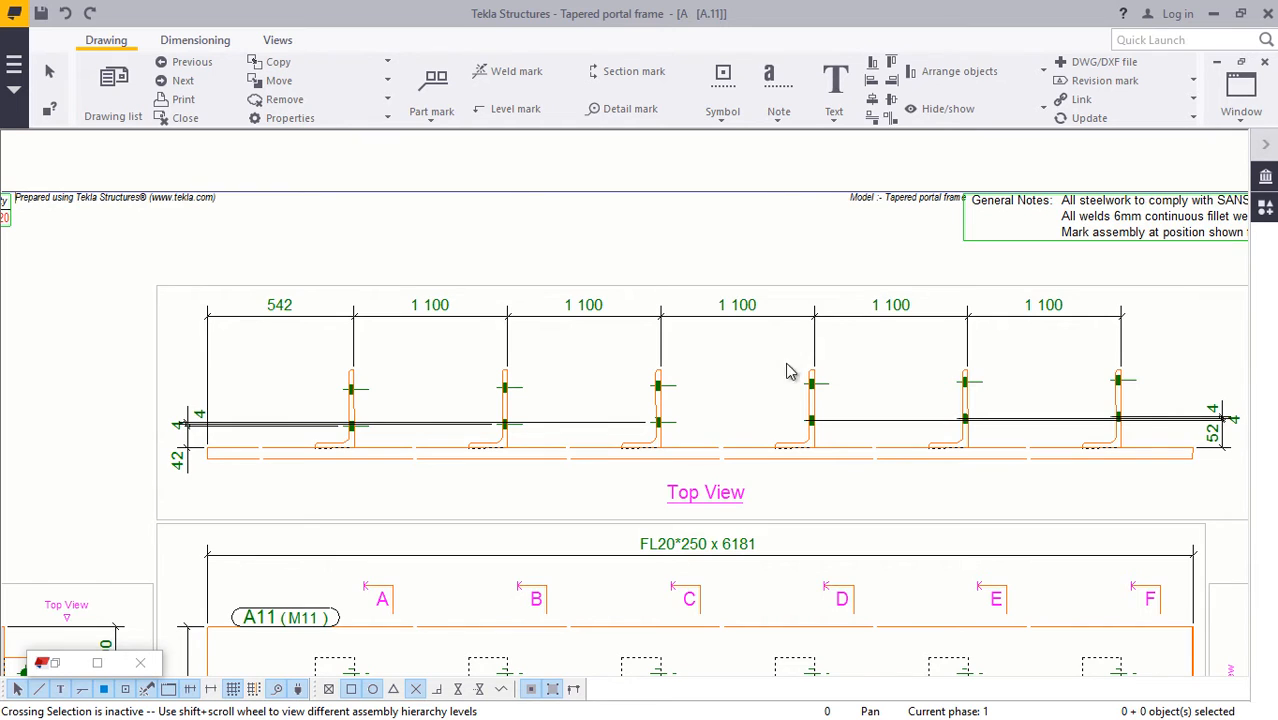
pyautogui.scroll(-1, 498, 387)
pyautogui.scroll(7, 1158, 410)
pyautogui.scroll(1, 1183, 447)
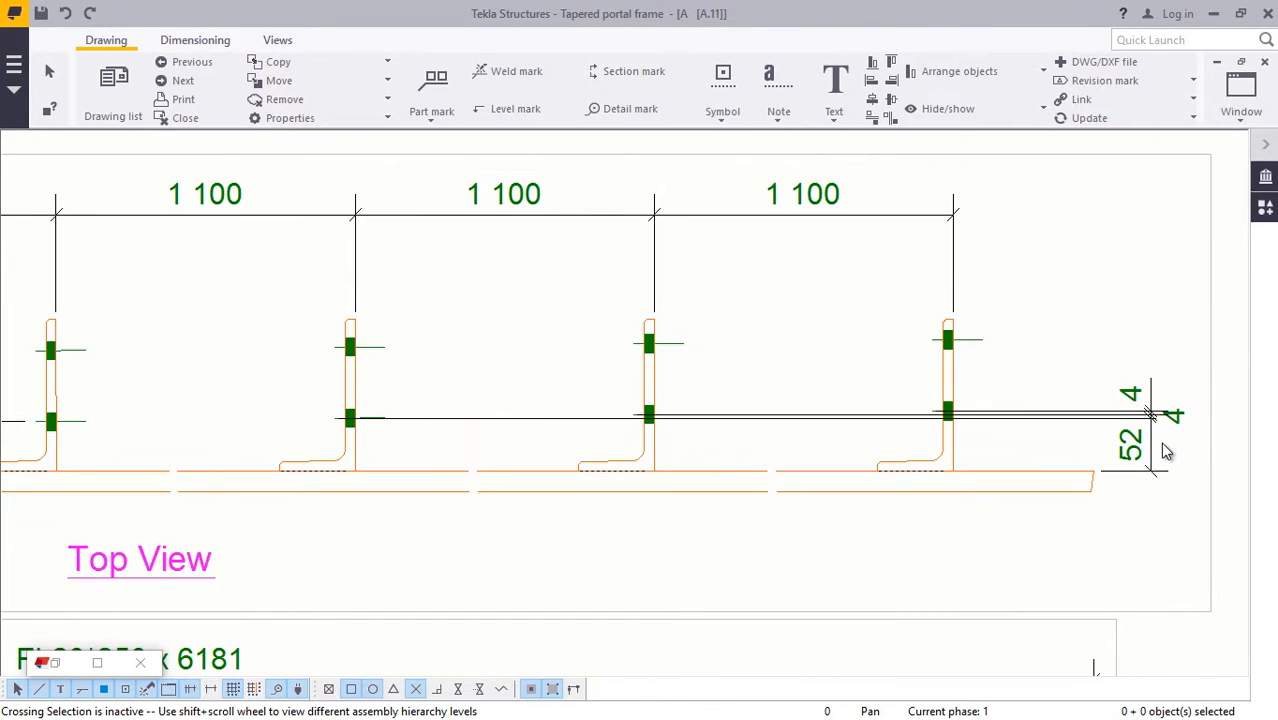
pyautogui.click(1137, 455)
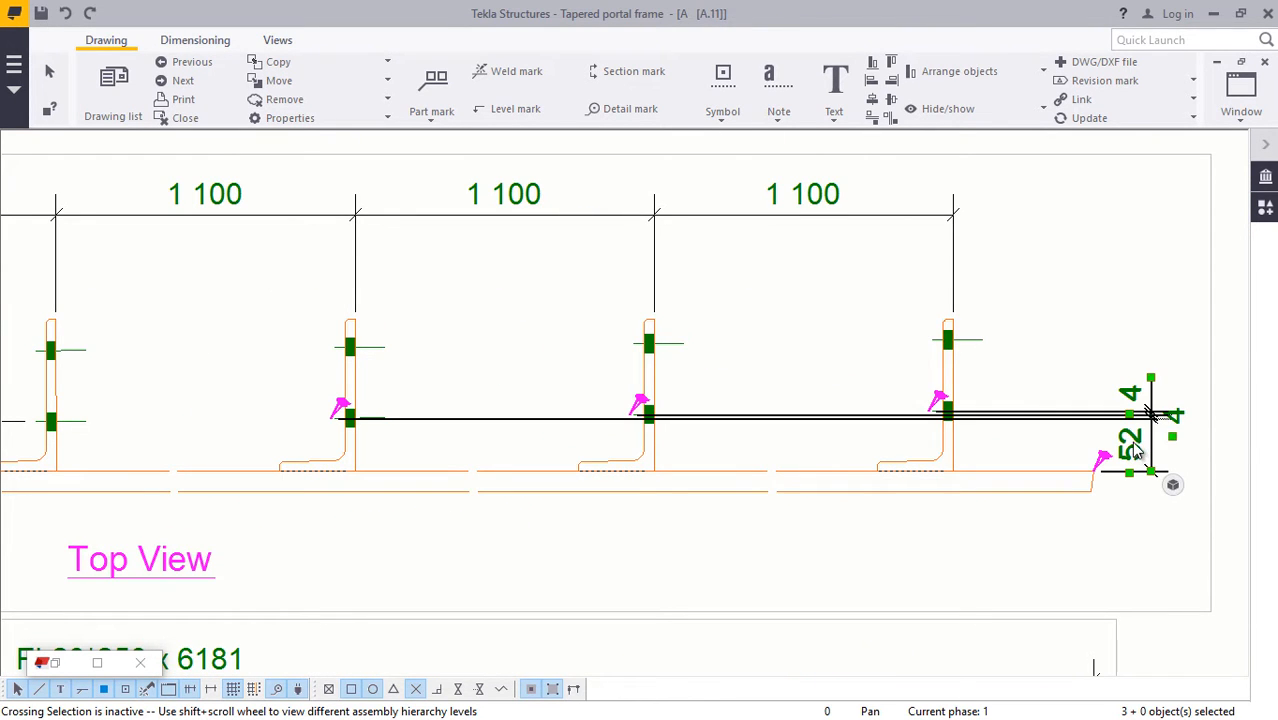
pyautogui.rightClick(1136, 442)
pyautogui.click(1069, 66)
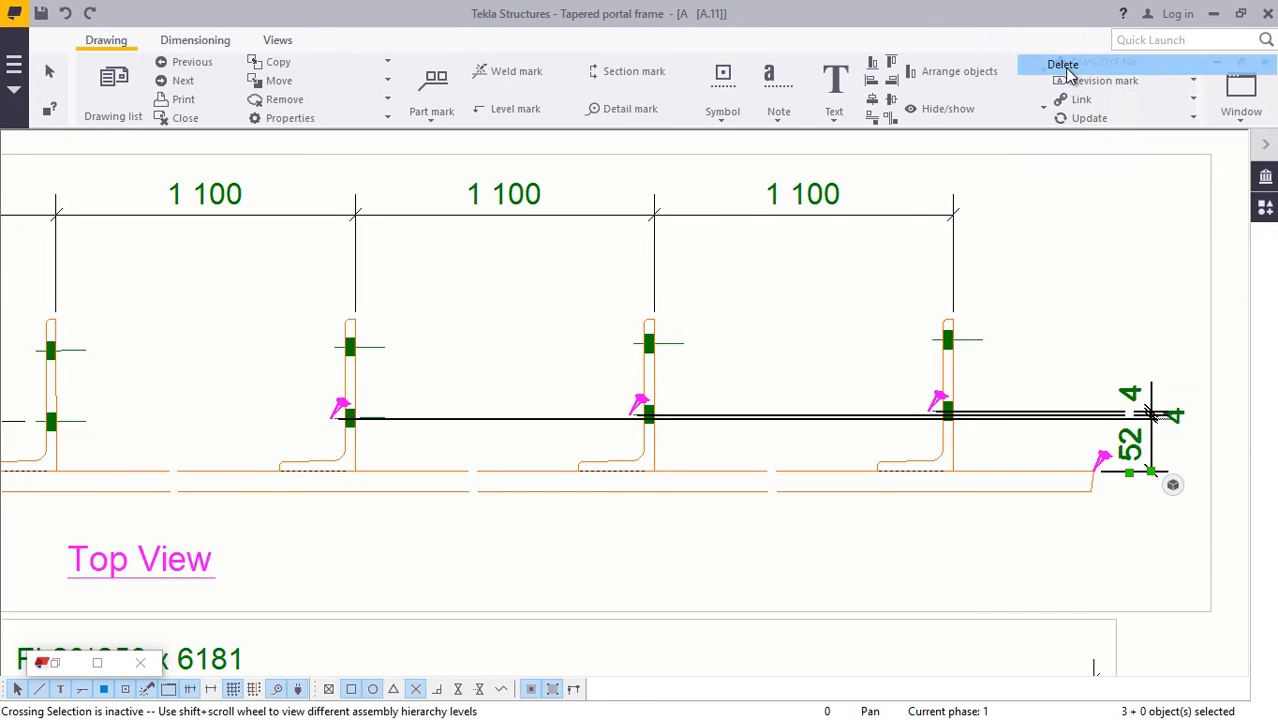
# Step: Delete the vertical bolt-hole dimension set at the left end of the plate in the Top View
pyautogui.scroll(-7, 1020, 319)
pyautogui.scroll(-2, 1033, 328)
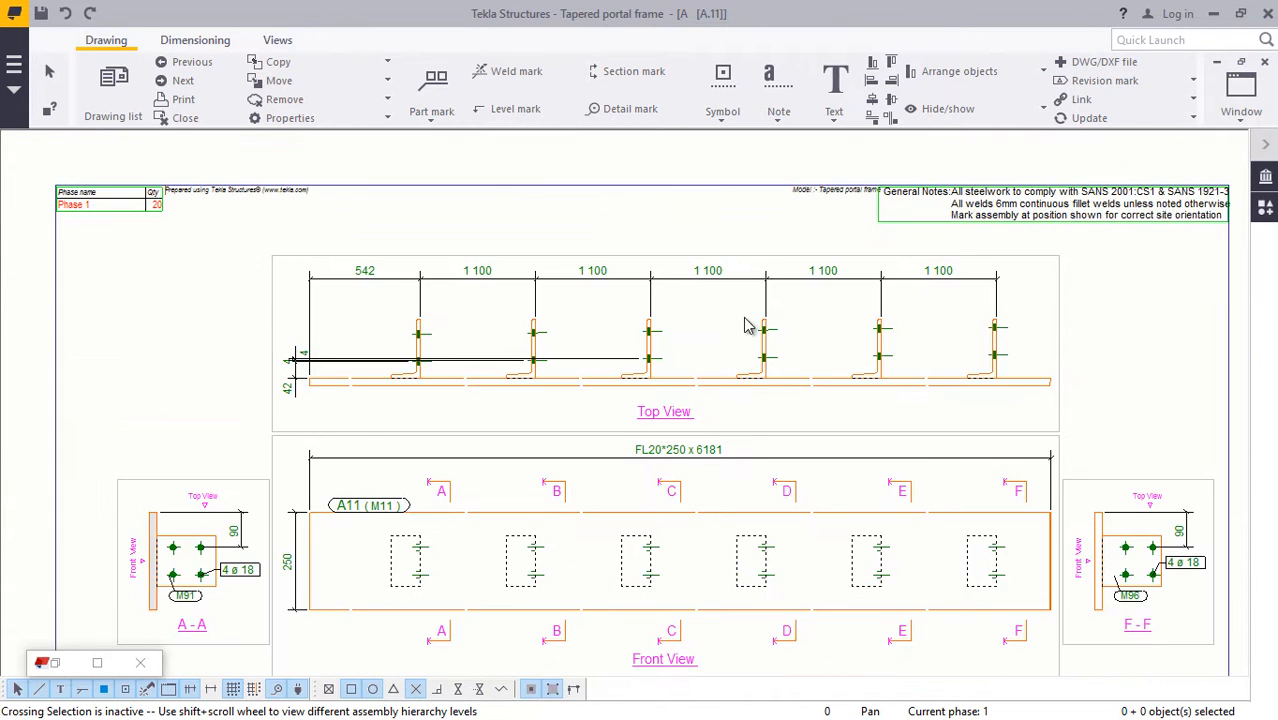
pyautogui.scroll(6, 323, 353)
pyautogui.scroll(2, 340, 345)
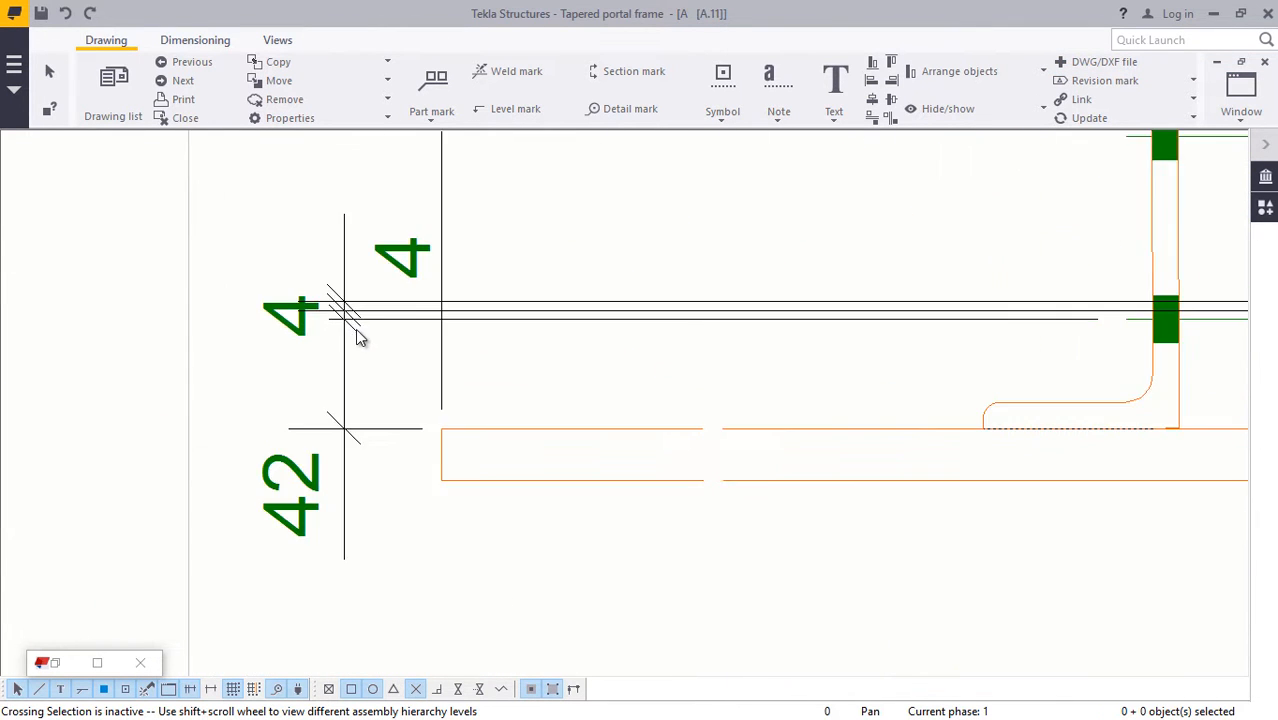
pyautogui.scroll(-4, 380, 325)
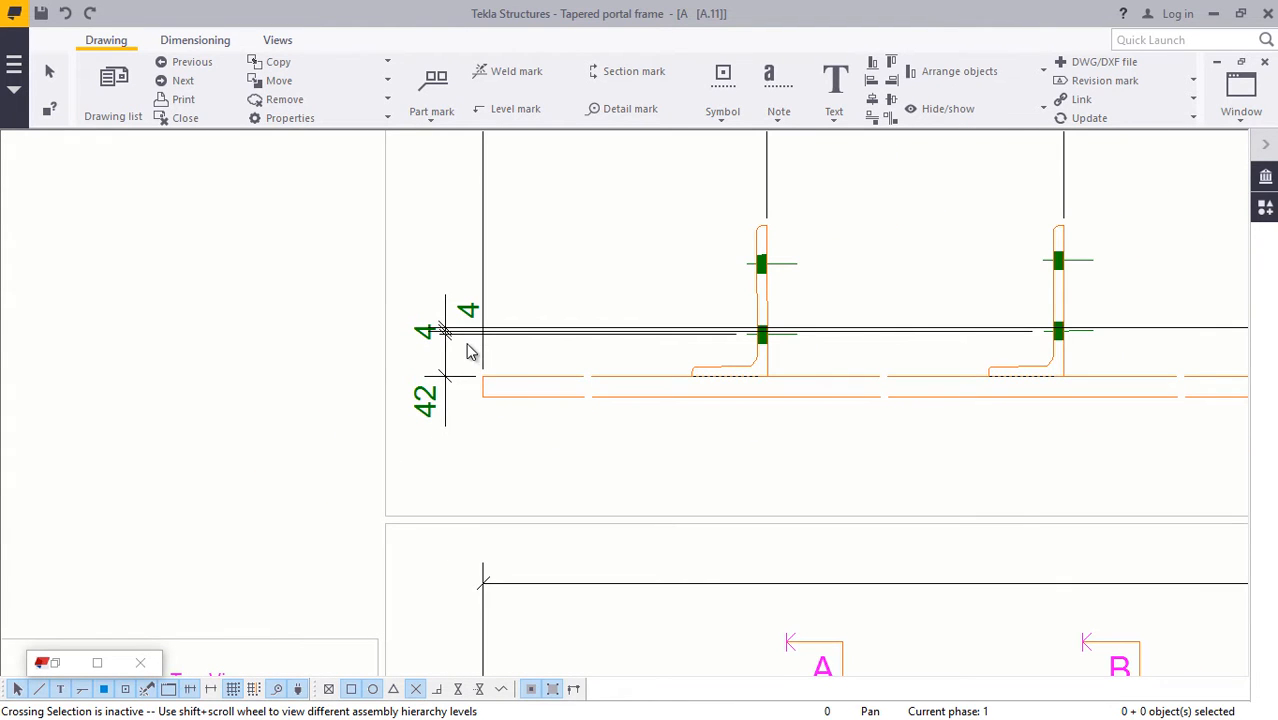
pyautogui.click(466, 352)
pyautogui.rightClick(448, 352)
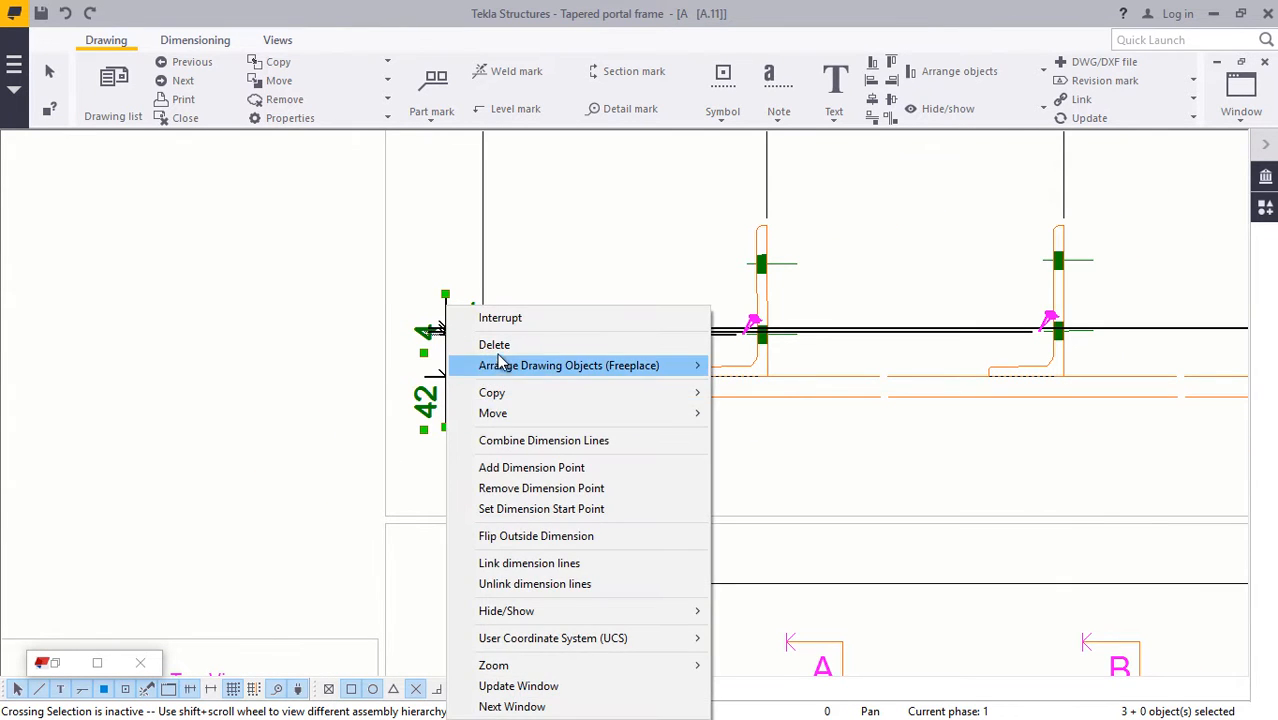
pyautogui.click(494, 345)
pyautogui.scroll(-6, 505, 347)
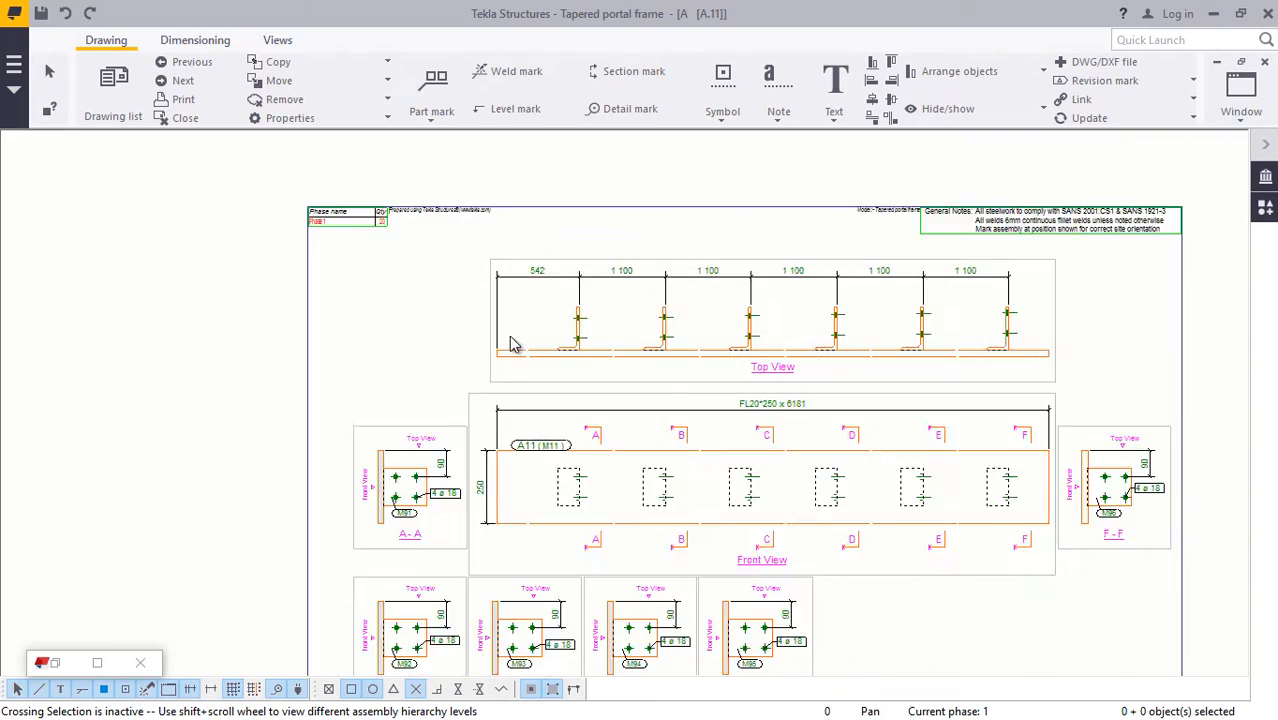
# Step: Open the part mark properties of mark M91 in section A-A and keep the mark visible beside the dialog
pyautogui.scroll(-2, 512, 344)
pyautogui.scroll(8, 793, 316)
pyautogui.scroll(-5, 824, 308)
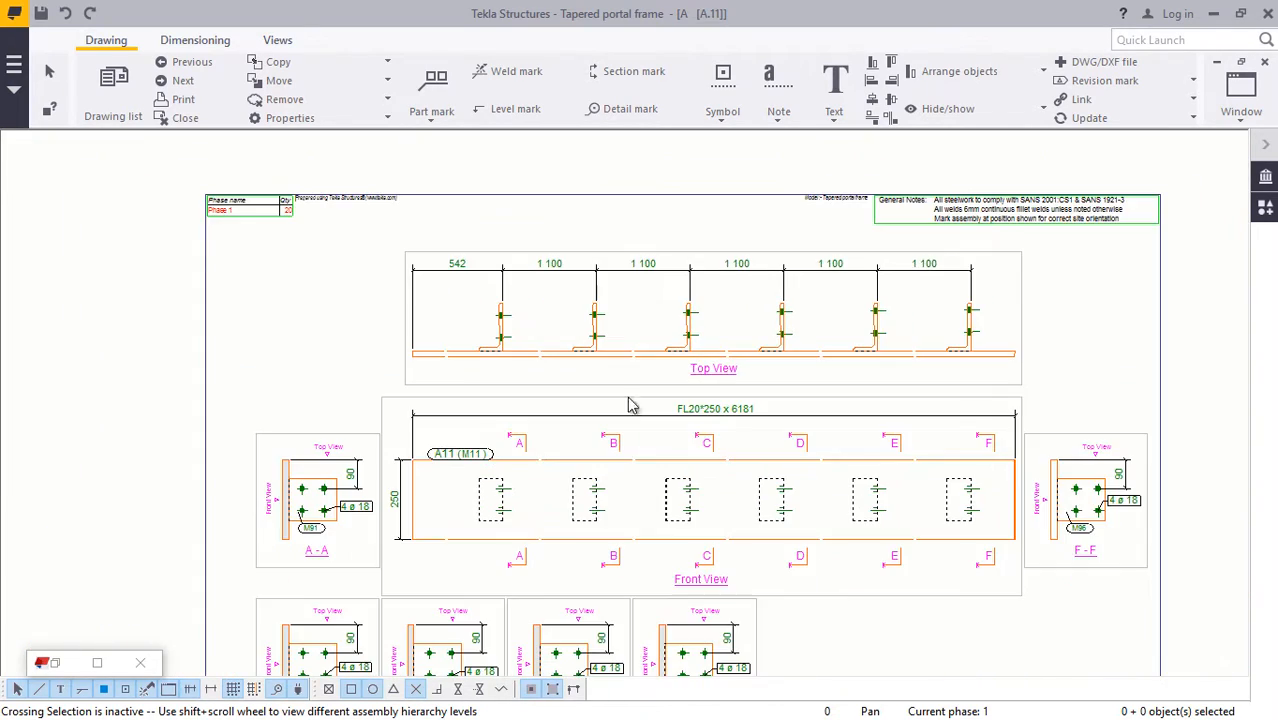
pyautogui.scroll(3, 360, 523)
pyautogui.scroll(-1, 540, 390)
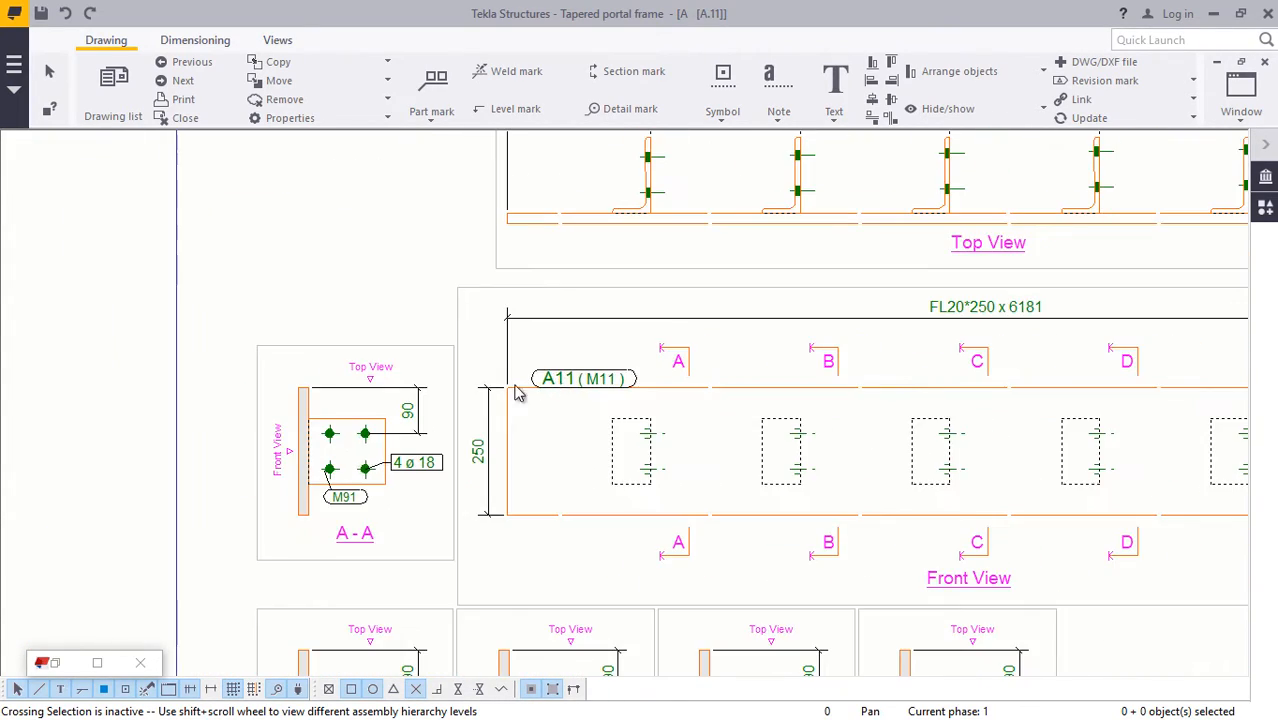
pyautogui.scroll(4, 345, 475)
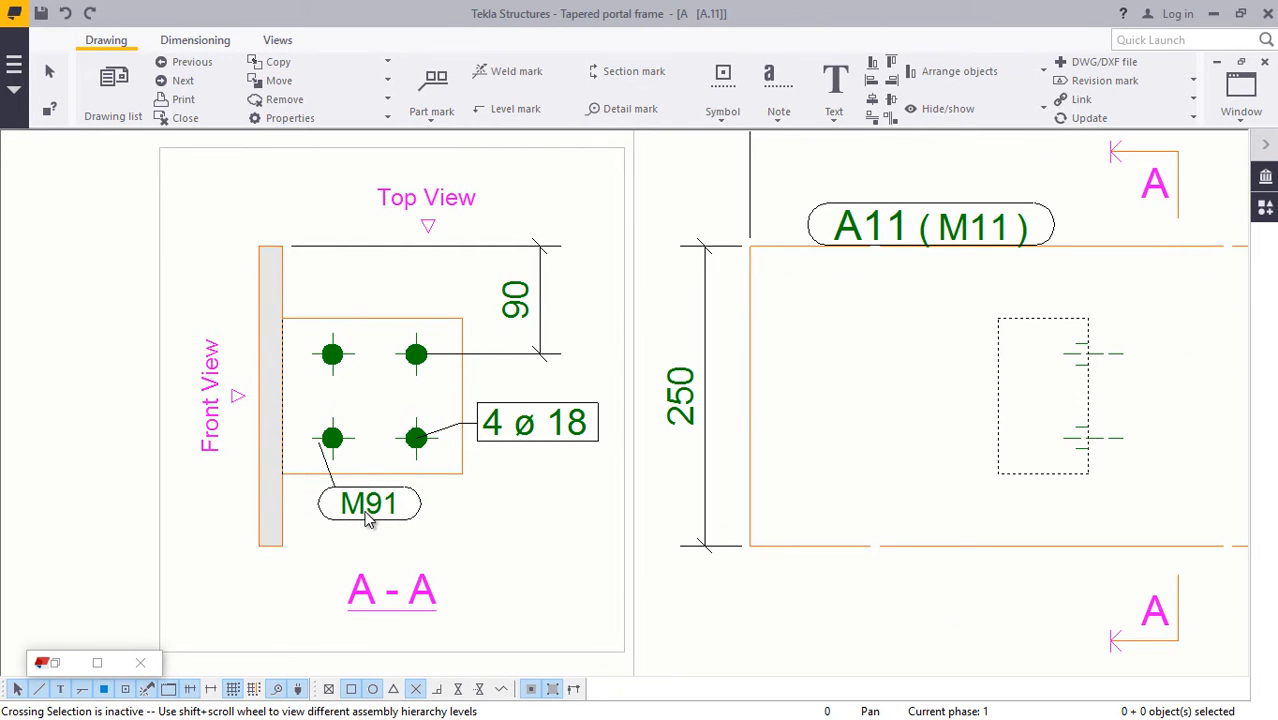
pyautogui.doubleClick(366, 508)
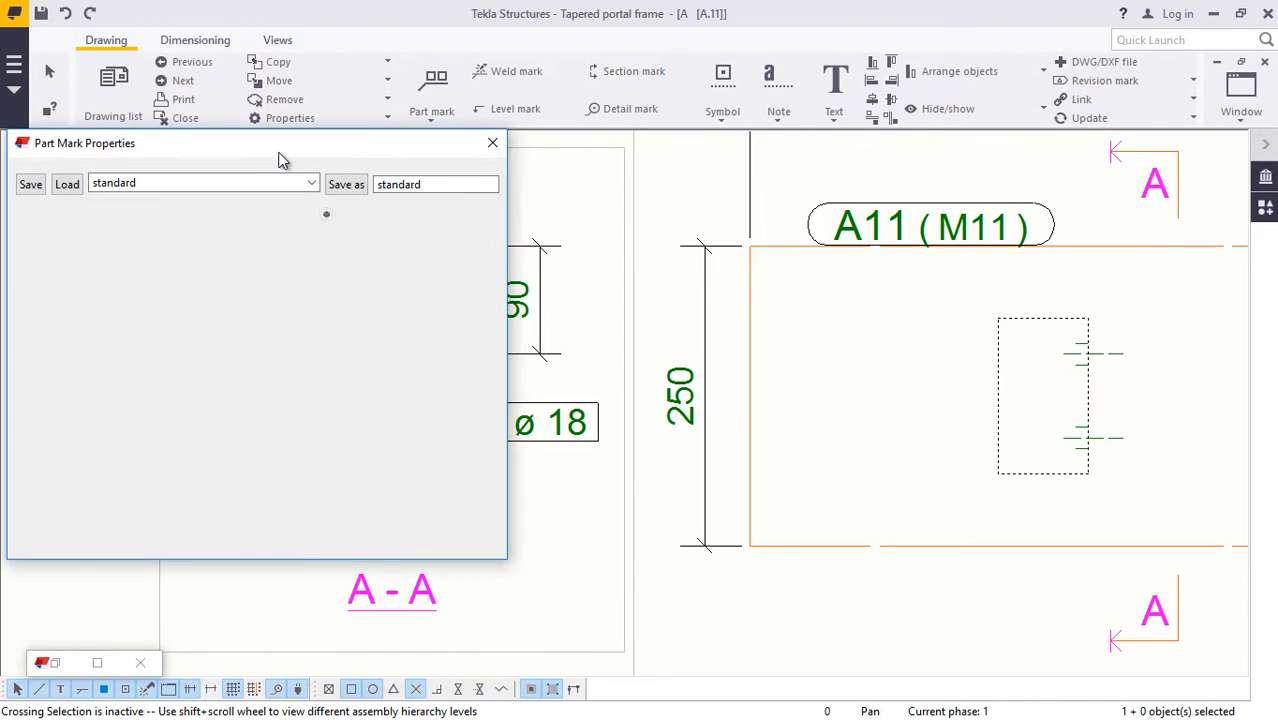
pyautogui.moveTo(280, 160); pyautogui.dragTo(956, 150)
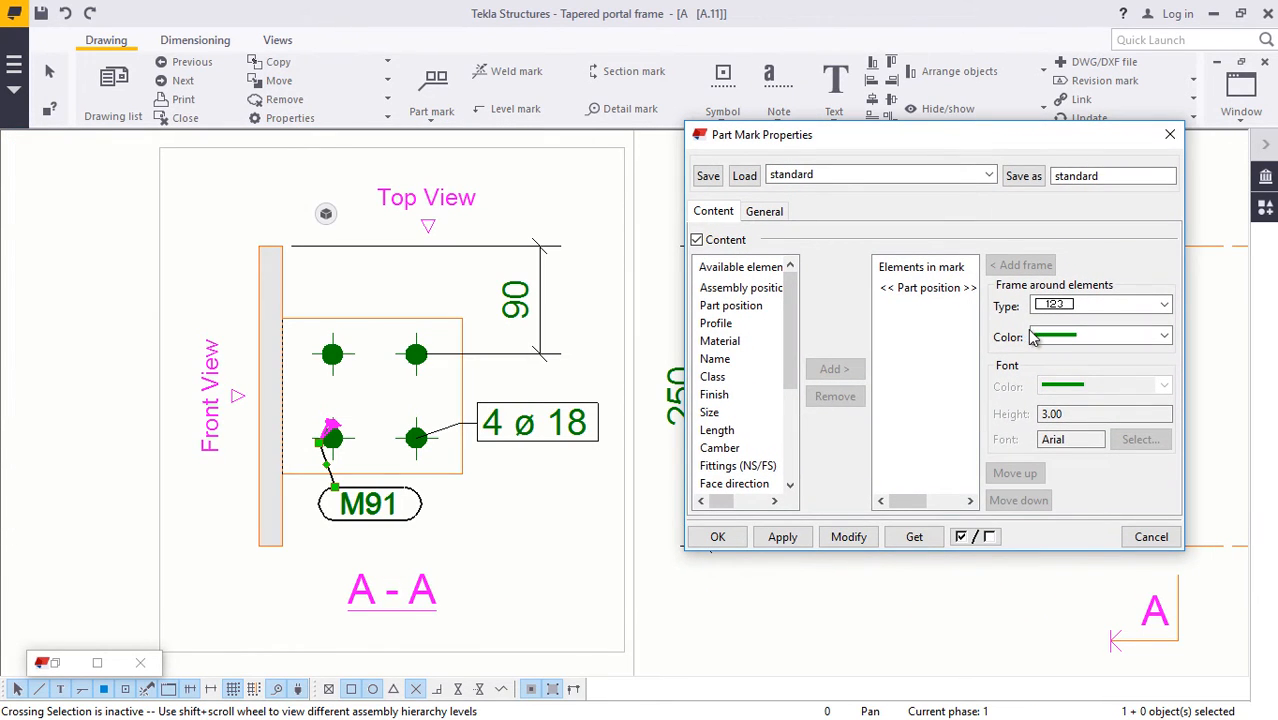
# Step: Review the font colour, height and typeface options of the Part position element in the M91 mark
pyautogui.click(942, 289)
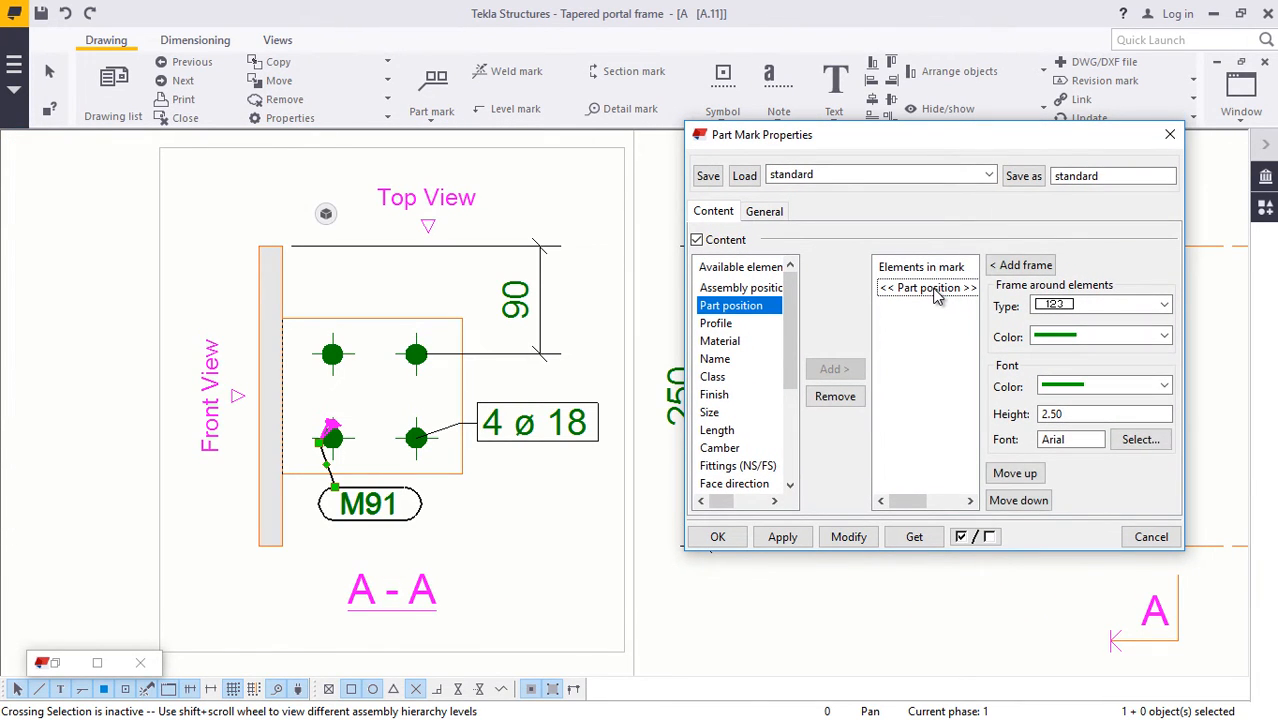
pyautogui.click(1082, 388)
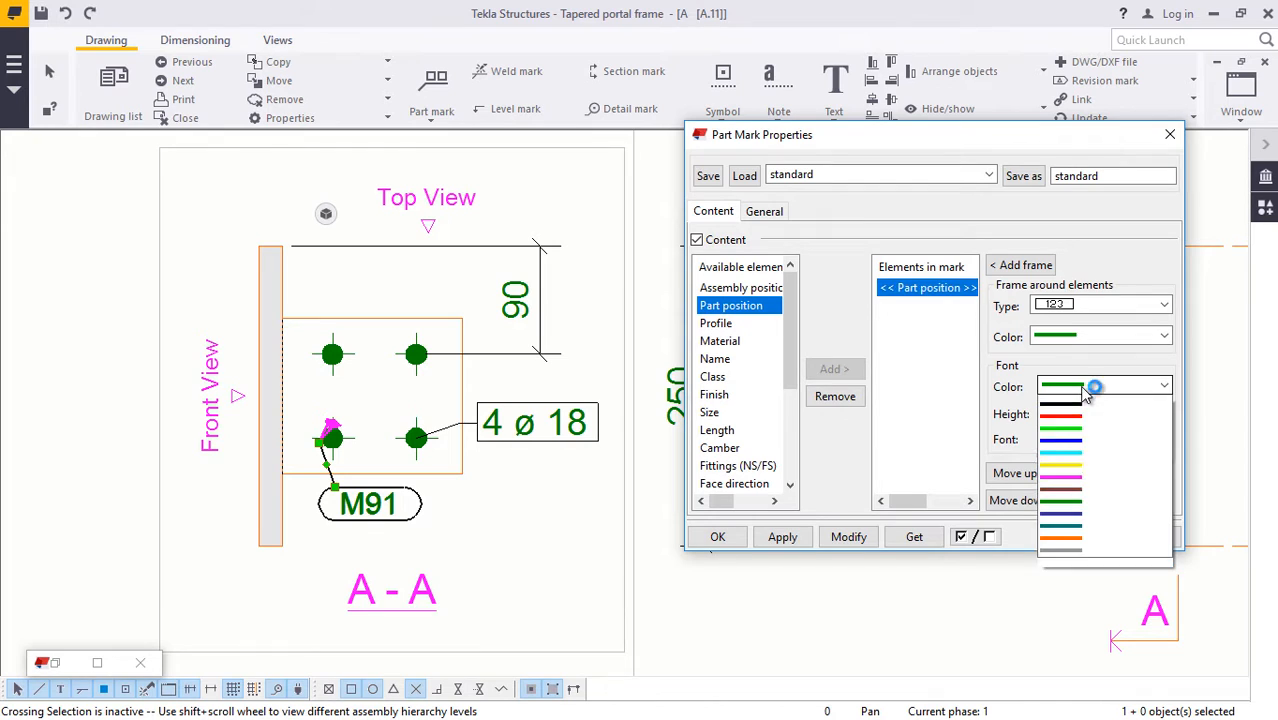
pyautogui.click(949, 432)
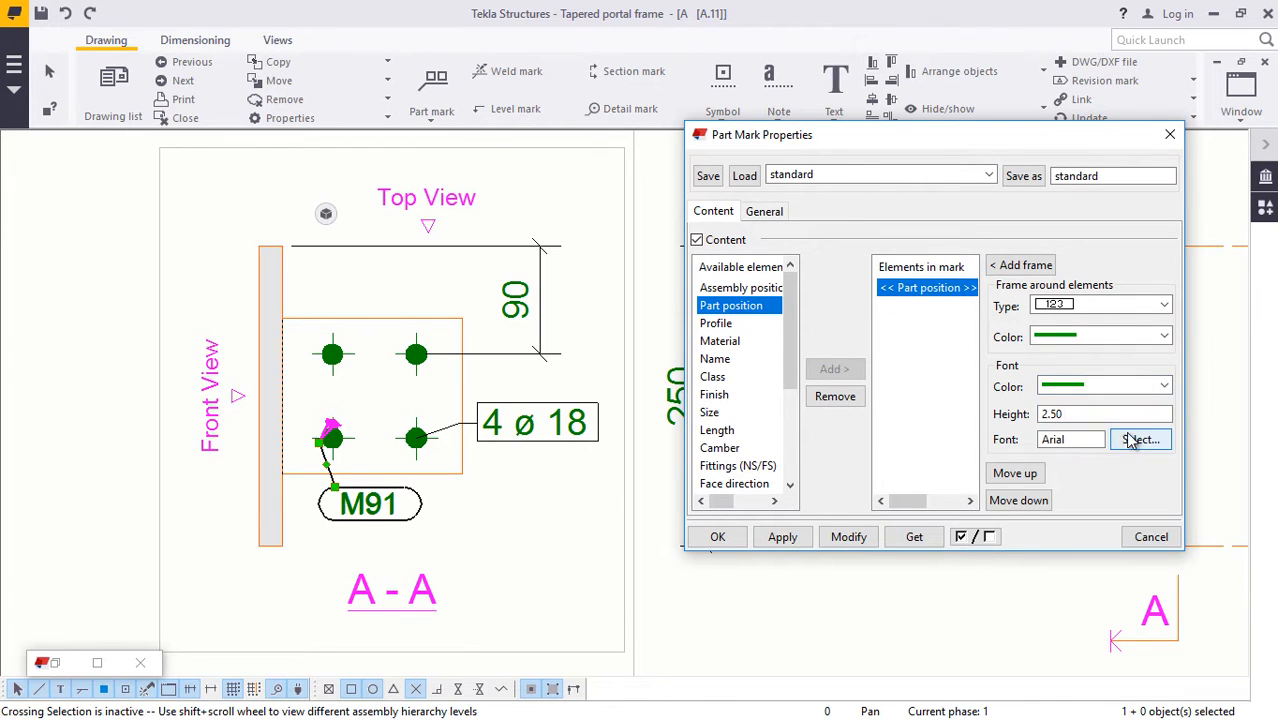
pyautogui.click(1060, 414)
pyautogui.moveTo(1058, 415); pyautogui.dragTo(1014, 420)
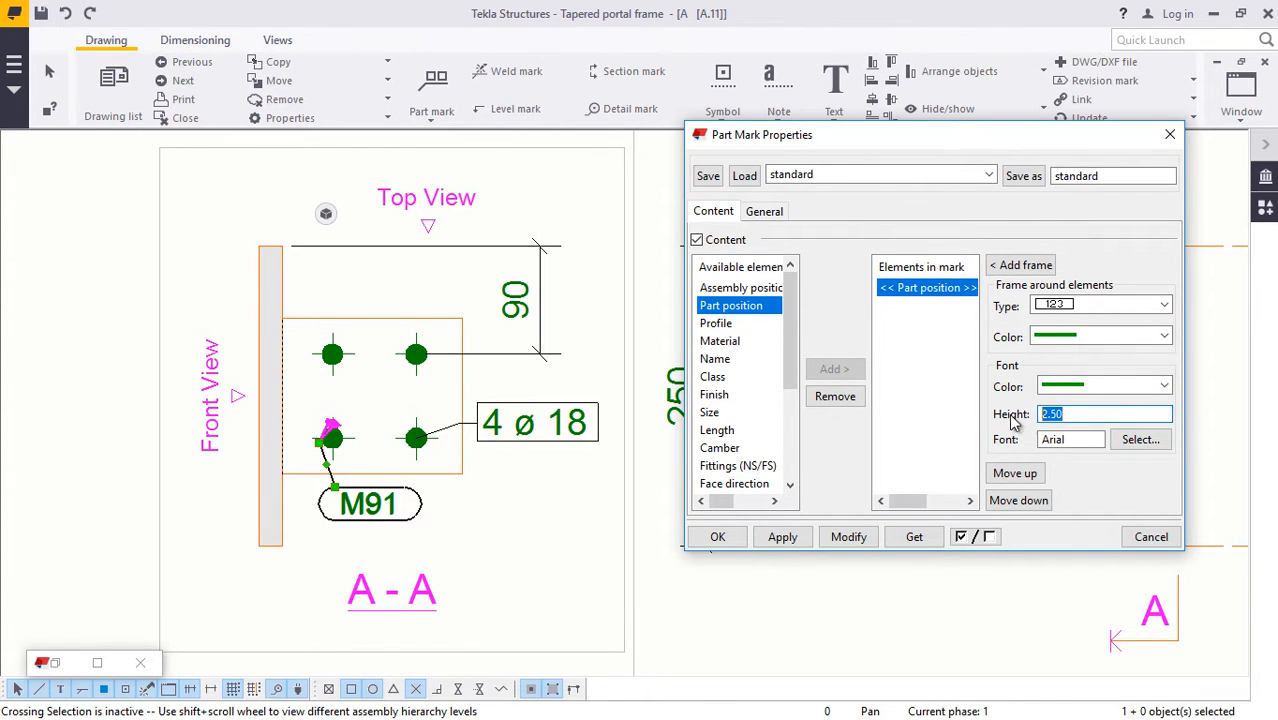
pyautogui.click(1147, 450)
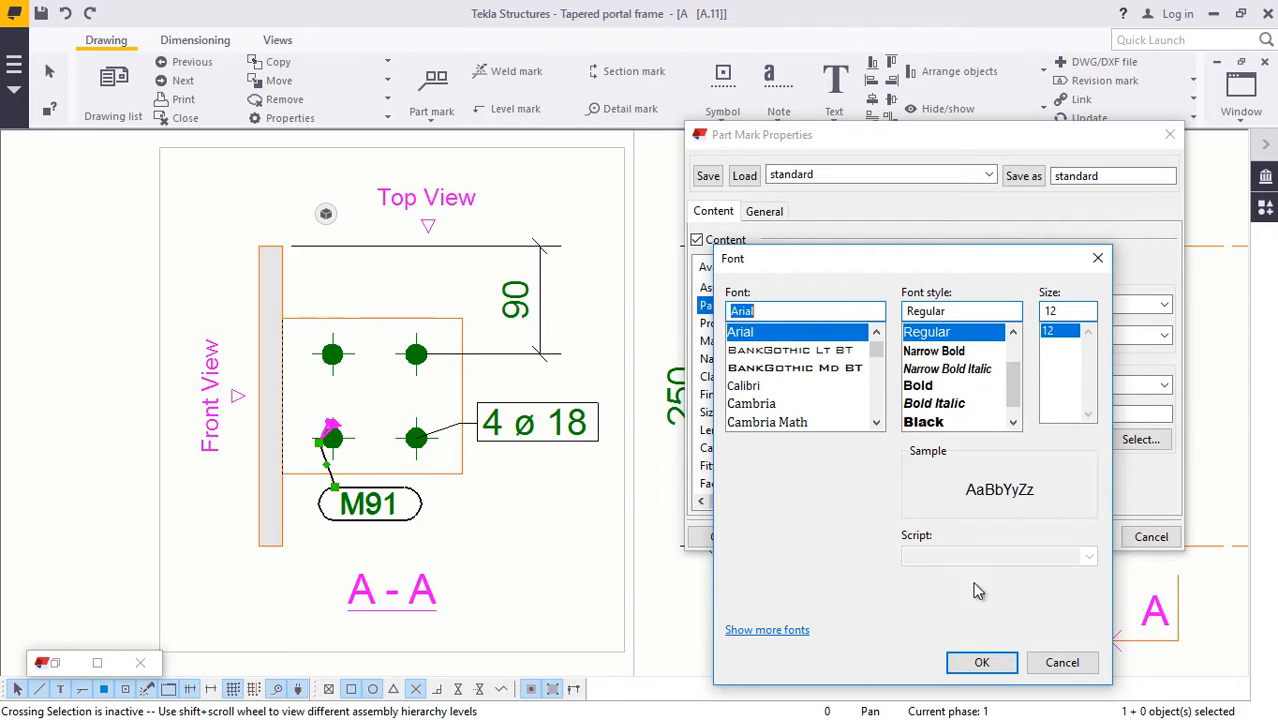
pyautogui.click(981, 664)
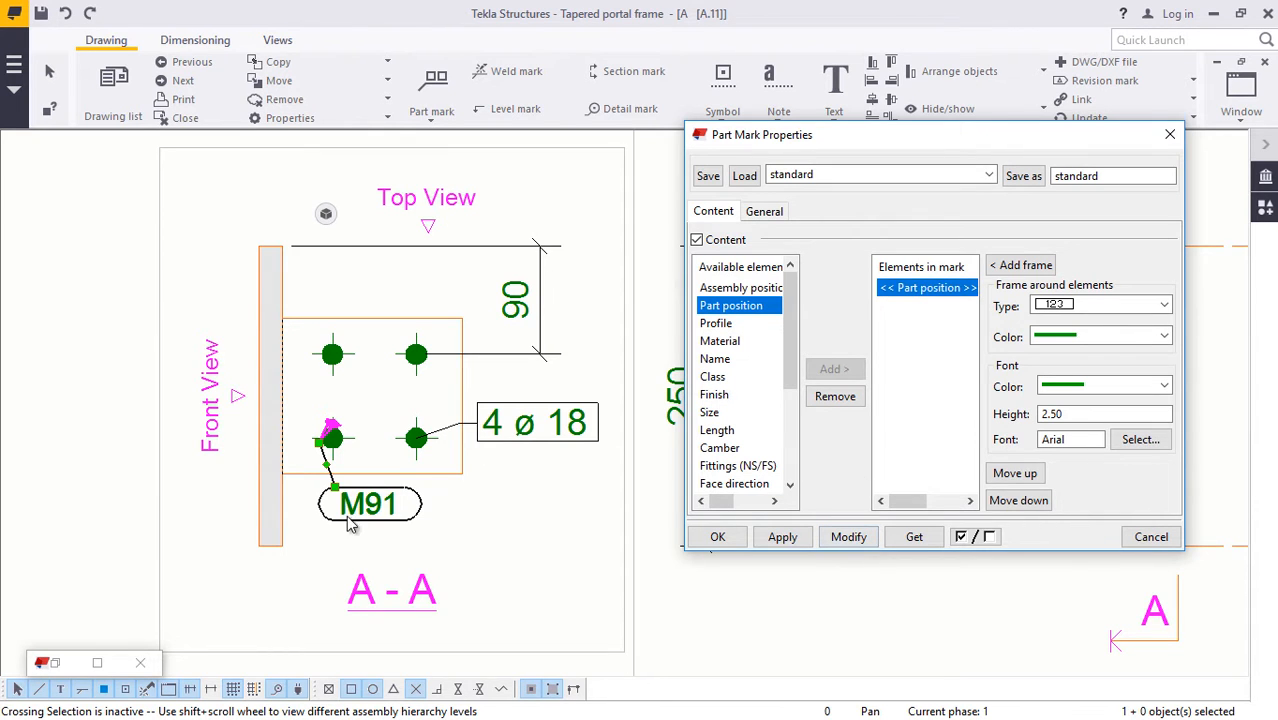
# Step: Give the M91 part mark's leader line a filled arrowhead and apply the change to the mark
pyautogui.scroll(5, 330, 445)
pyautogui.scroll(-3, 316, 289)
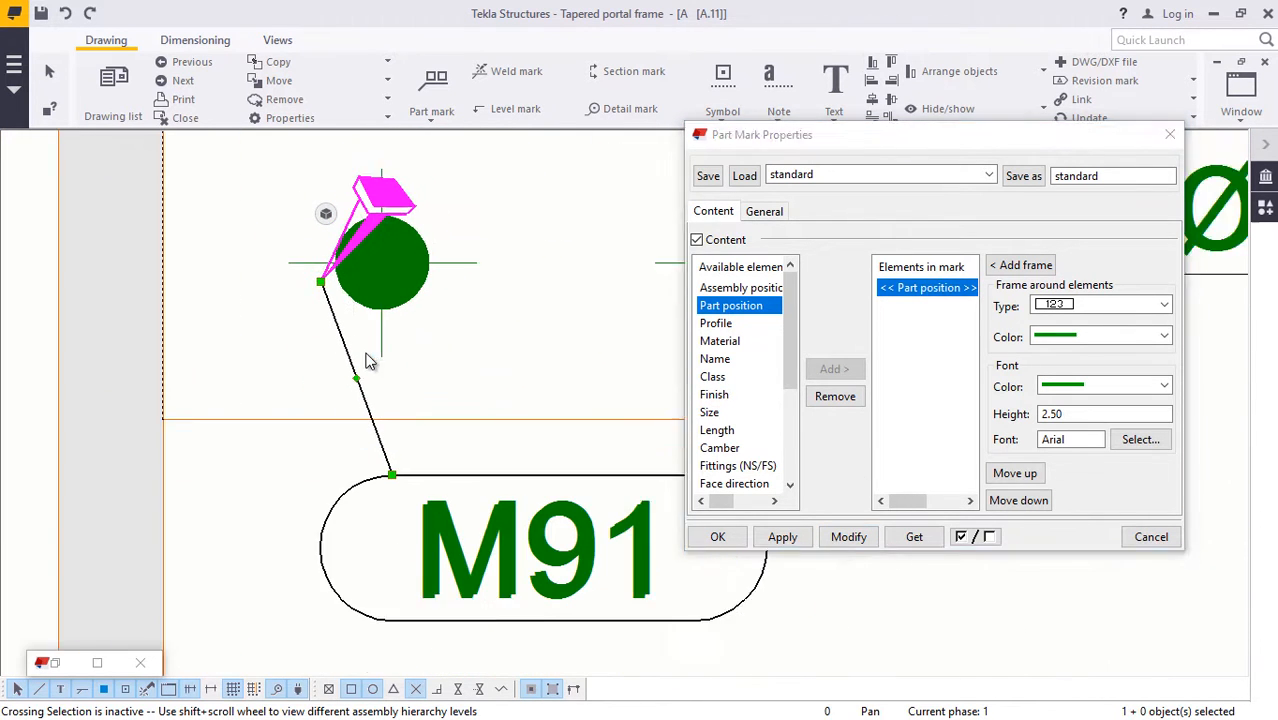
pyautogui.click(764, 212)
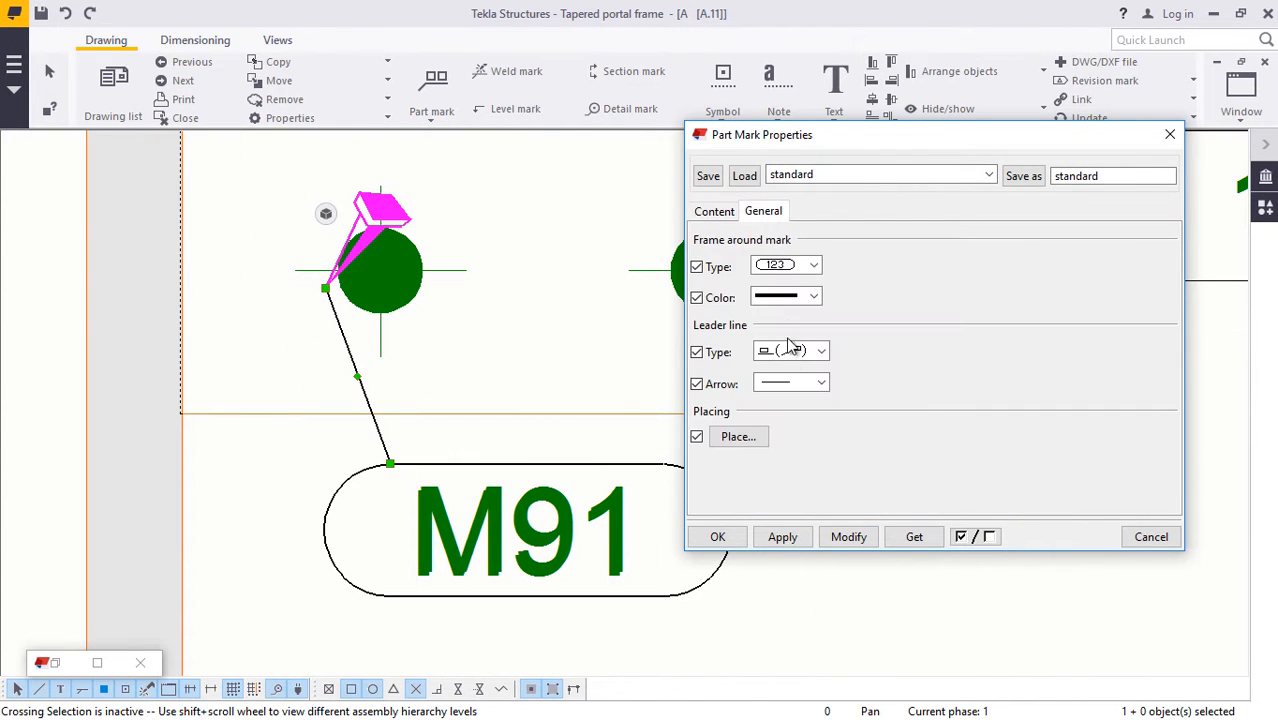
pyautogui.click(810, 381)
pyautogui.click(821, 384)
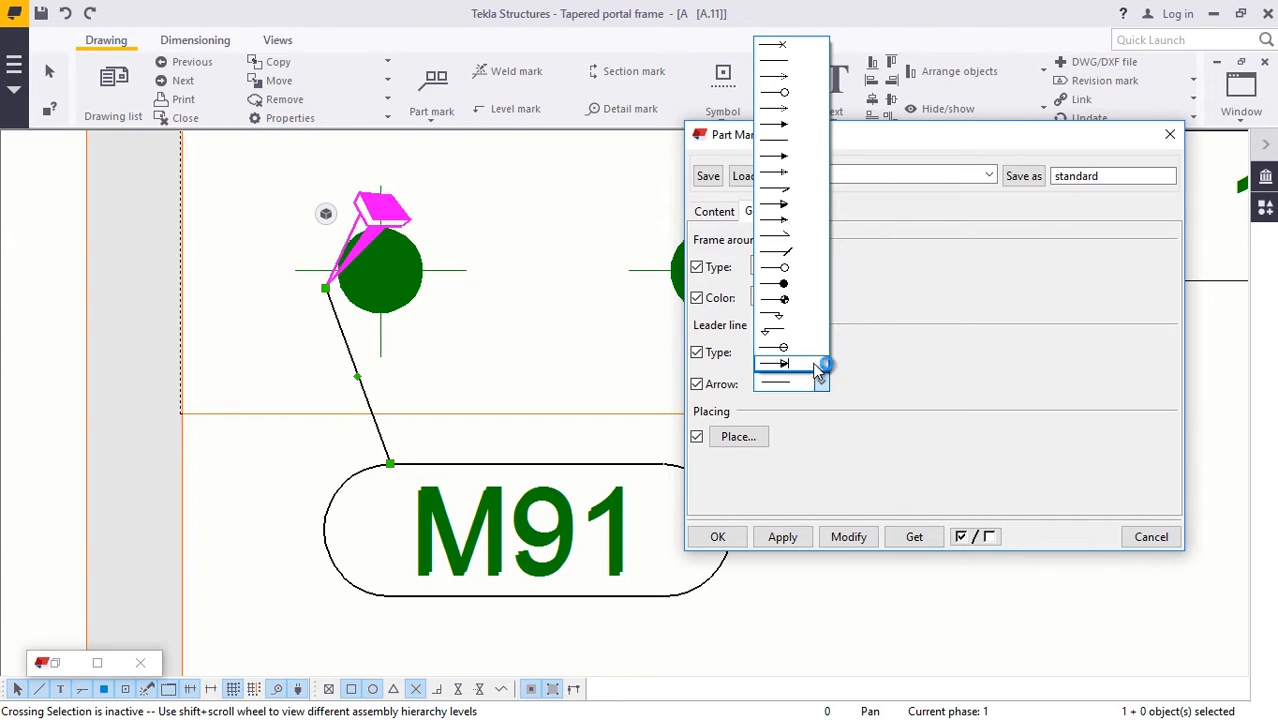
pyautogui.click(807, 157)
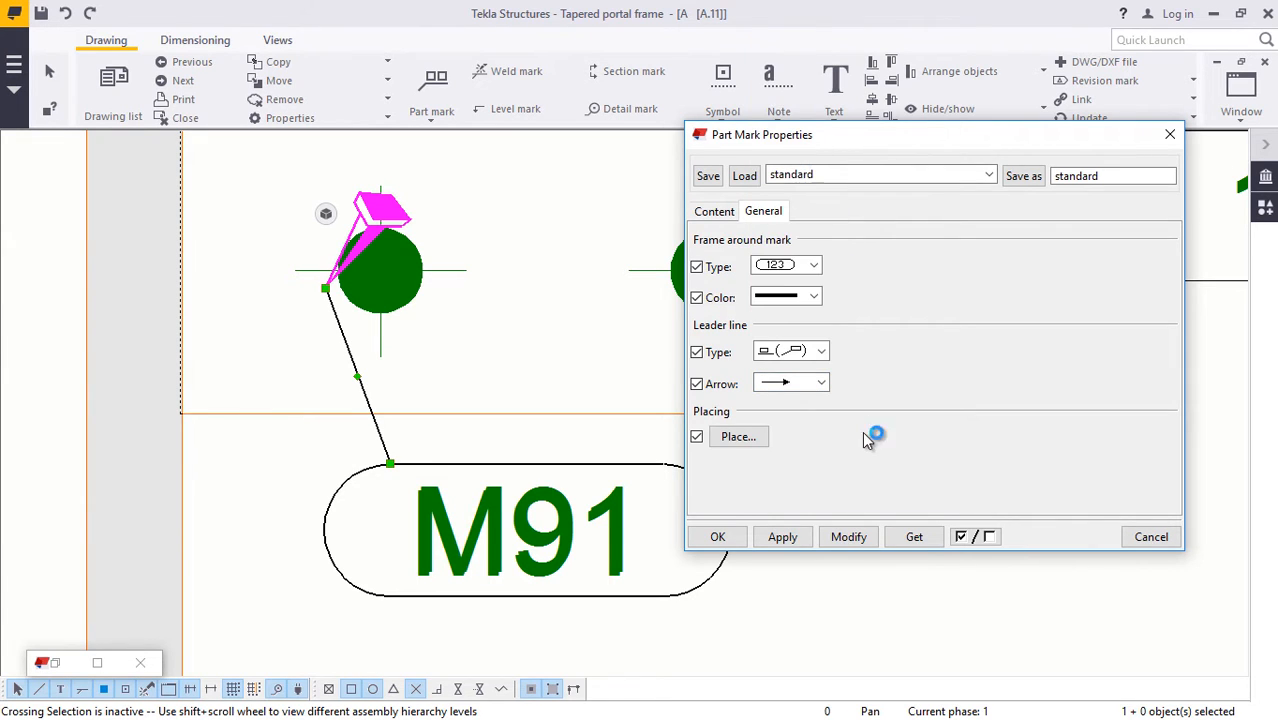
pyautogui.click(855, 538)
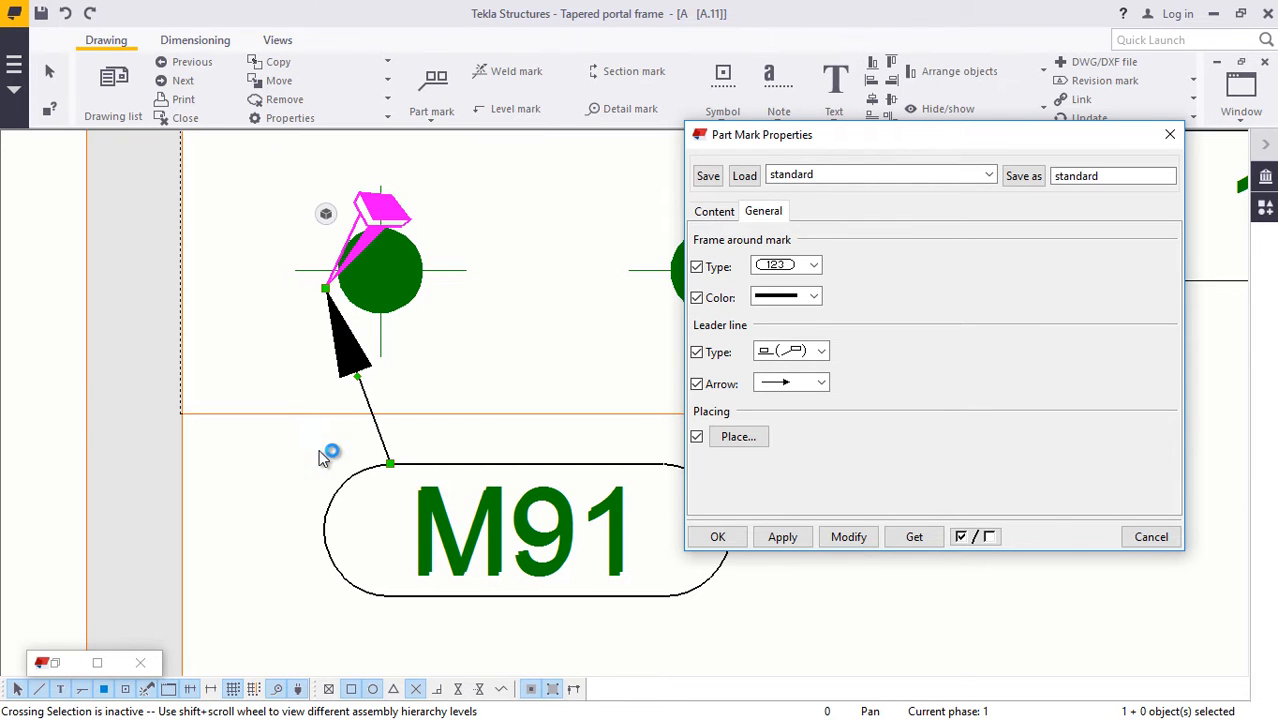
pyautogui.click(719, 537)
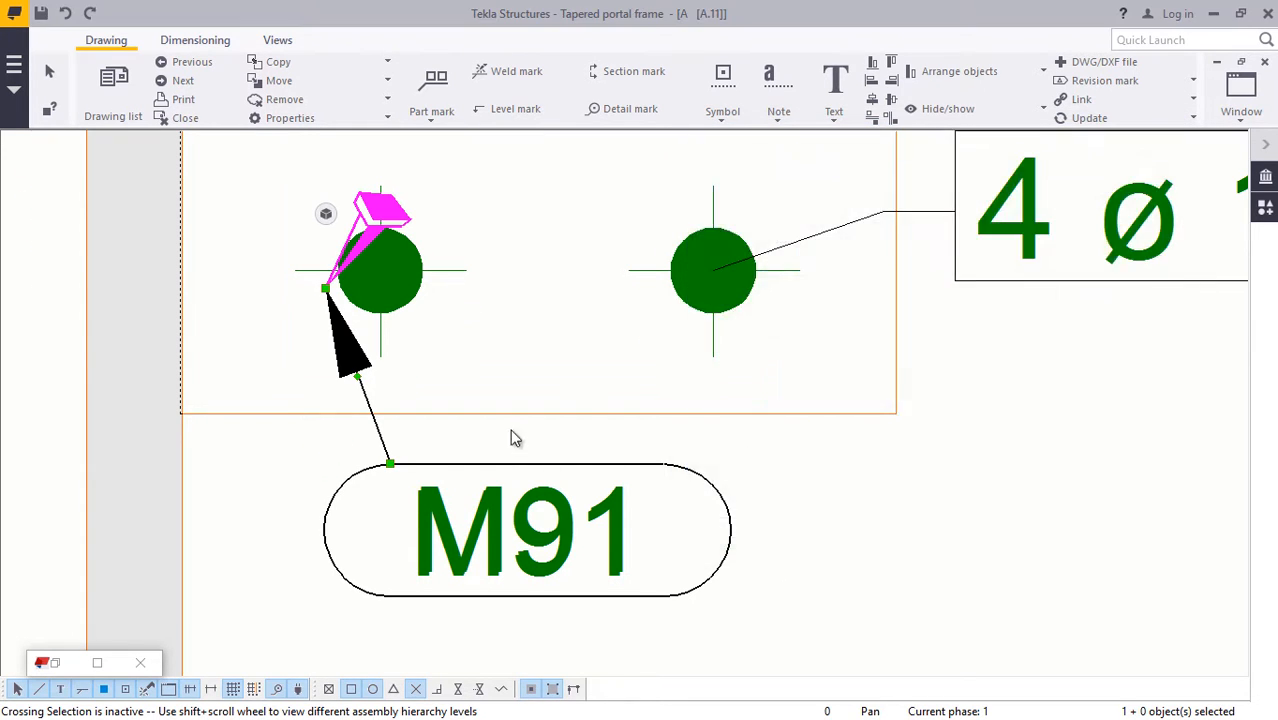
# Step: Move the M91 mark to the lower right of the cleat in section A-A and the 4 ø 18 bolt mark farther up and right
pyautogui.scroll(-3, 518, 470)
pyautogui.click(470, 472)
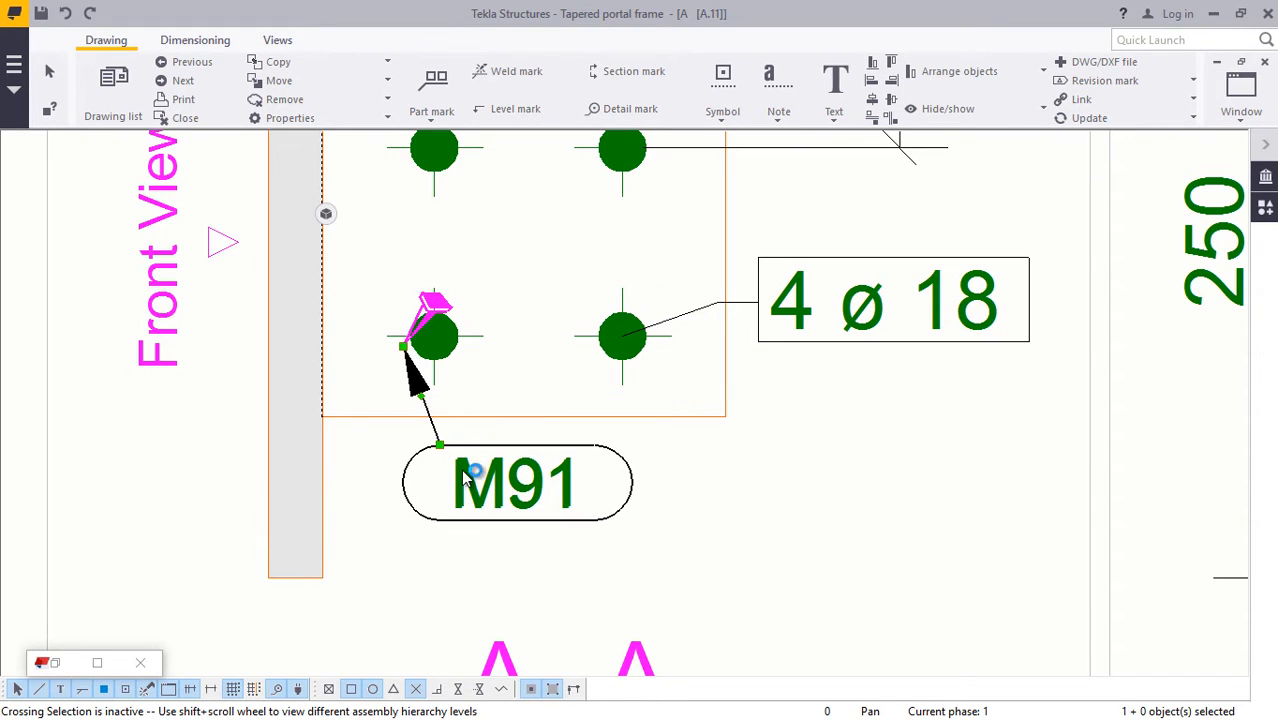
pyautogui.moveTo(470, 472); pyautogui.dragTo(780, 570)
pyautogui.scroll(-1, 456, 412)
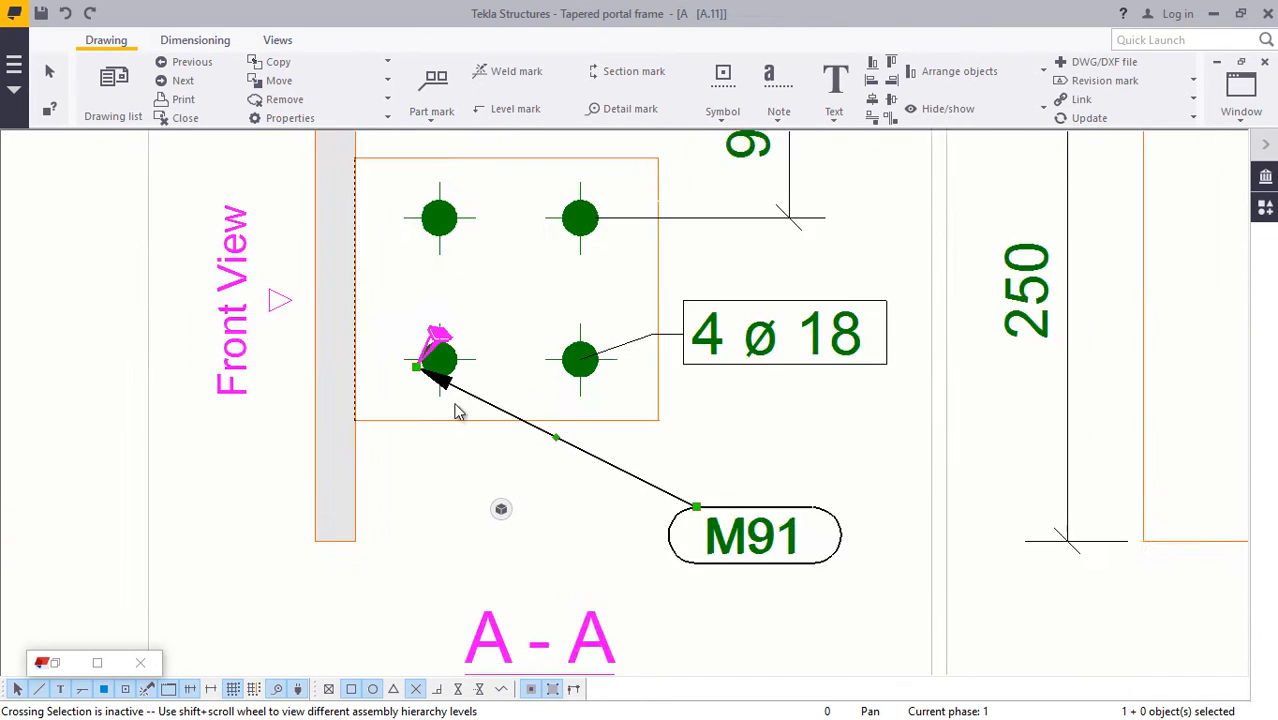
pyautogui.scroll(-1, 456, 412)
pyautogui.click(711, 565)
pyautogui.click(706, 368)
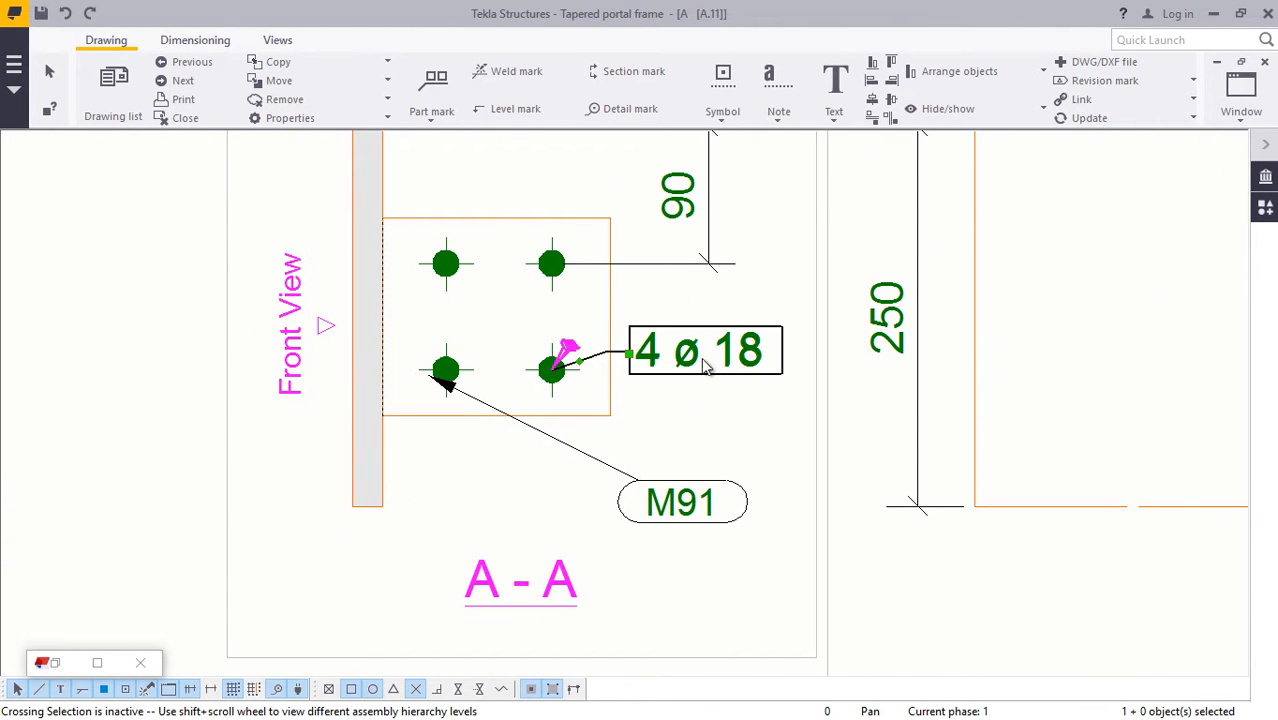
pyautogui.moveTo(706, 368); pyautogui.dragTo(764, 310)
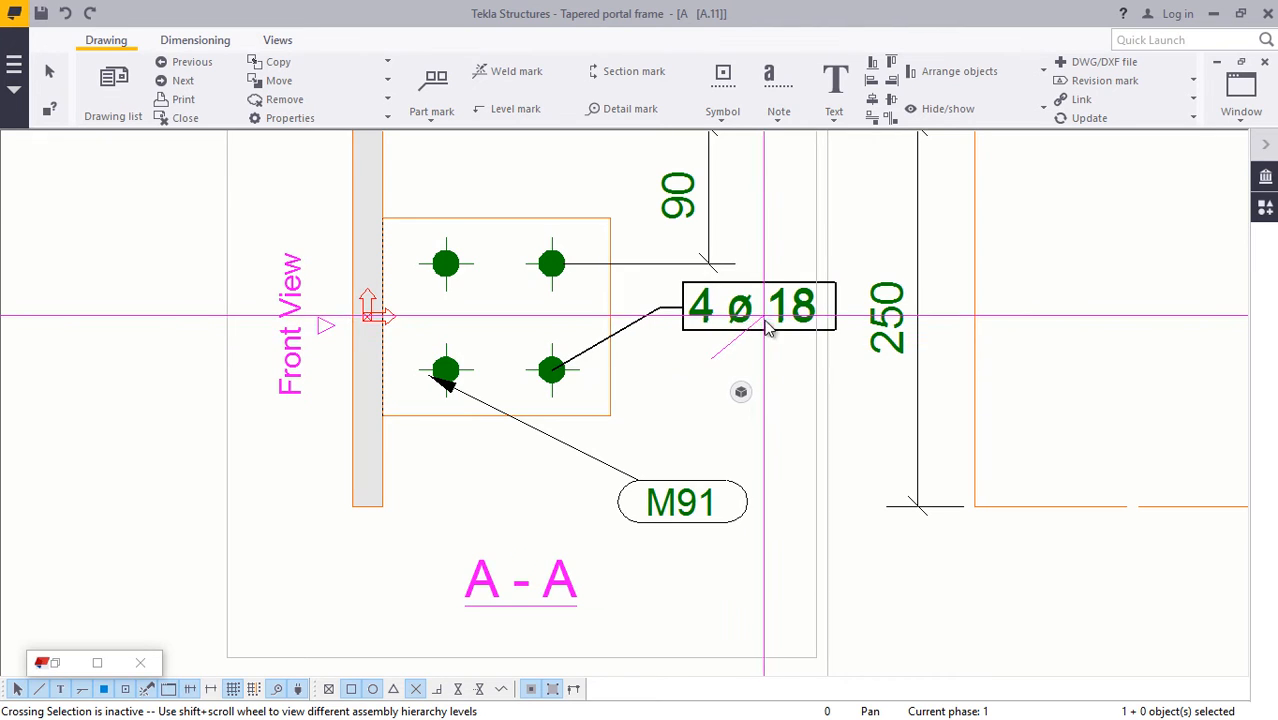
# Step: Modify the M91 part mark to an underline frame with the always-leader line type, and deselect it
pyautogui.doubleClick(695, 502)
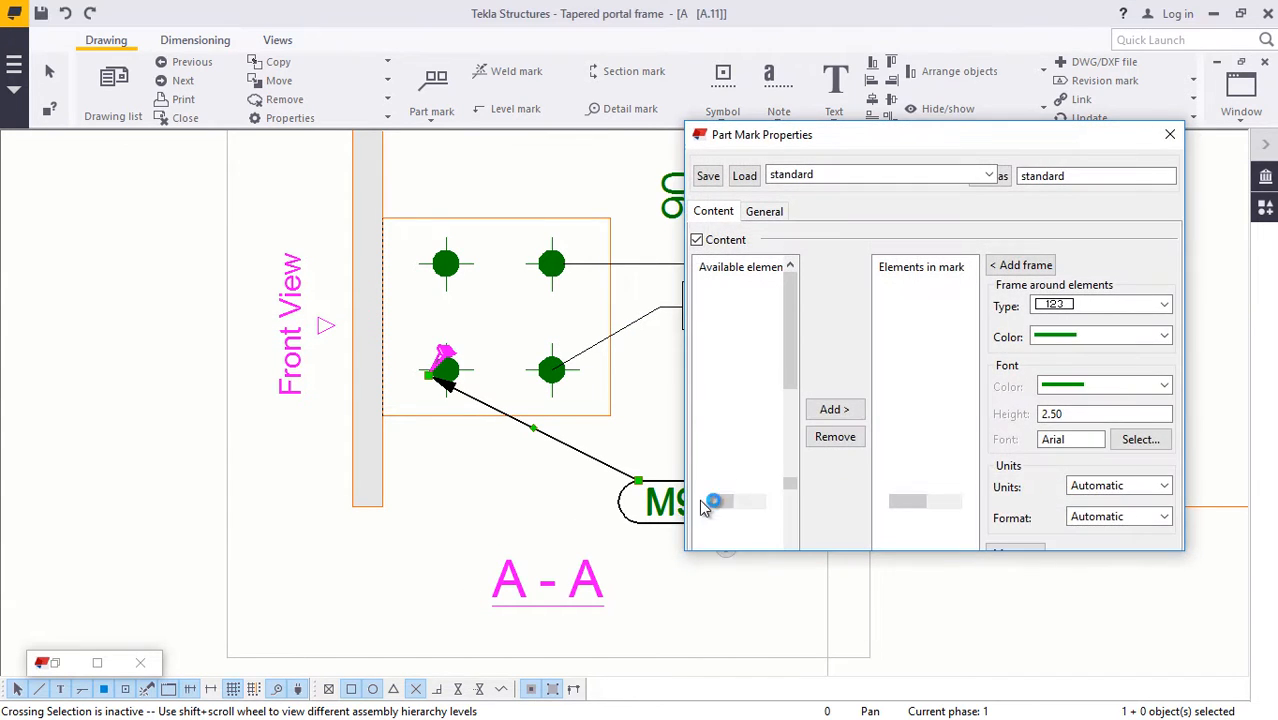
pyautogui.click(765, 212)
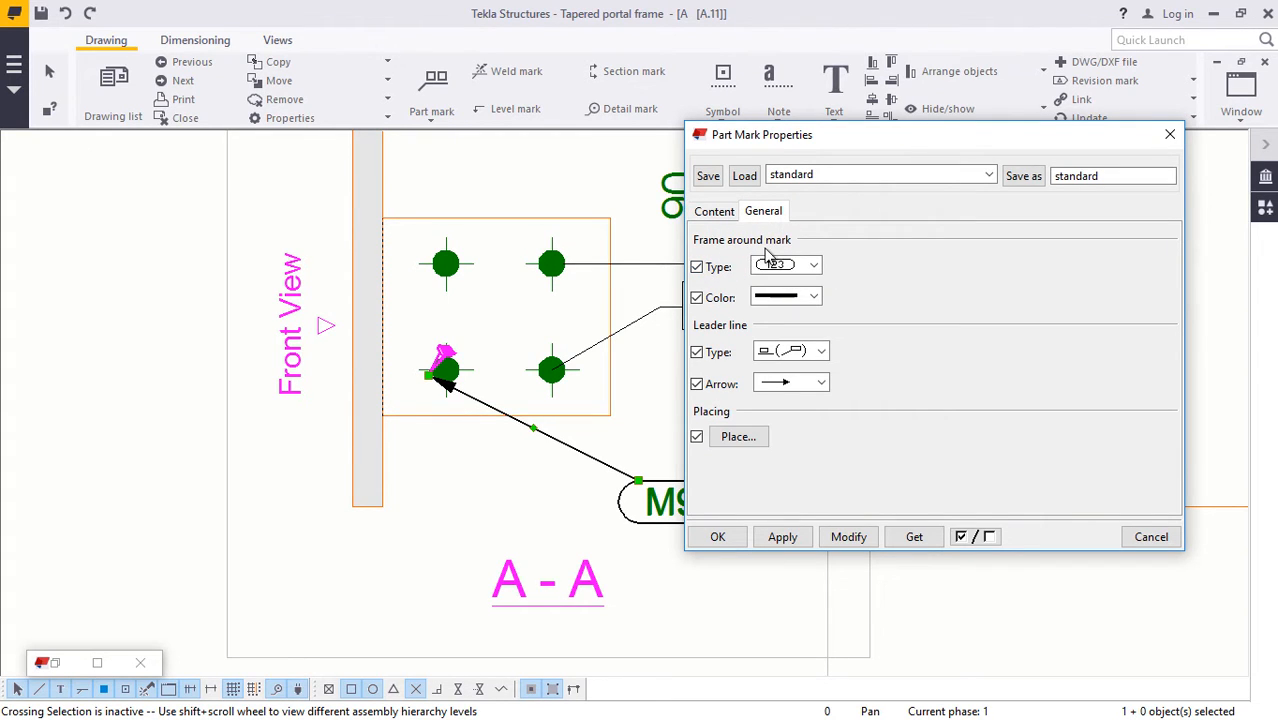
pyautogui.click(814, 265)
pyautogui.click(800, 306)
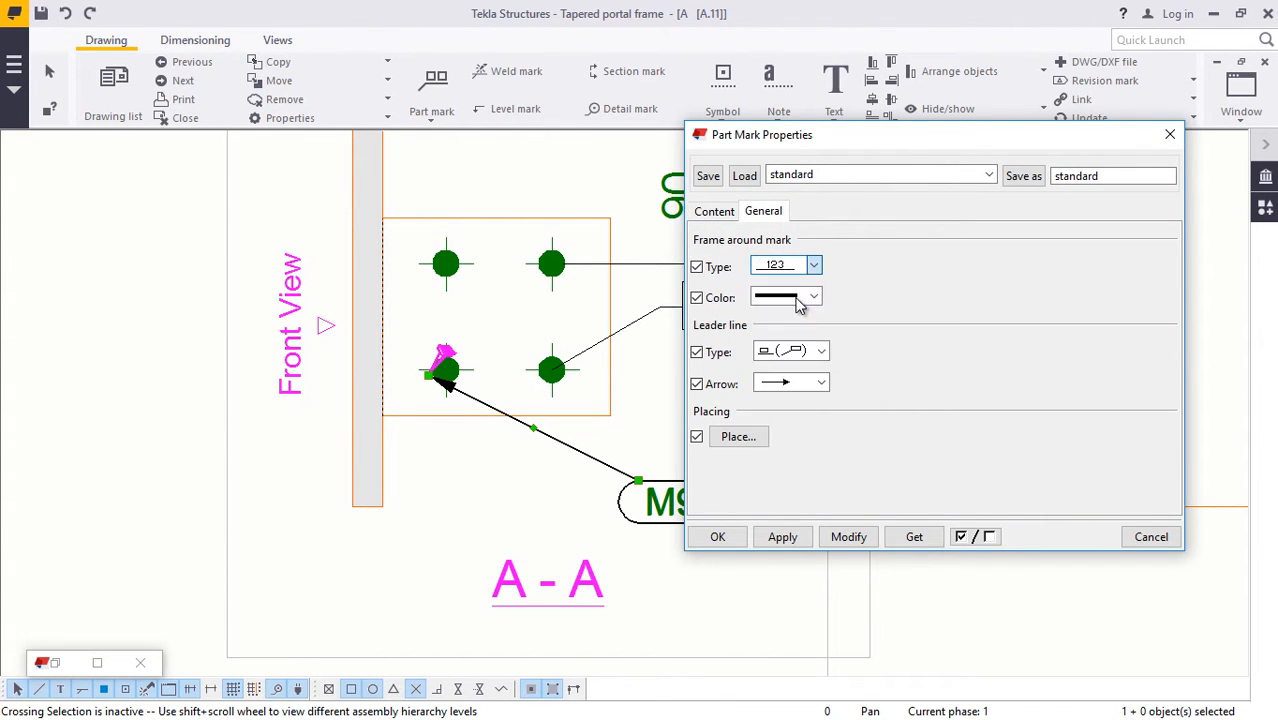
pyautogui.click(821, 352)
pyautogui.click(765, 378)
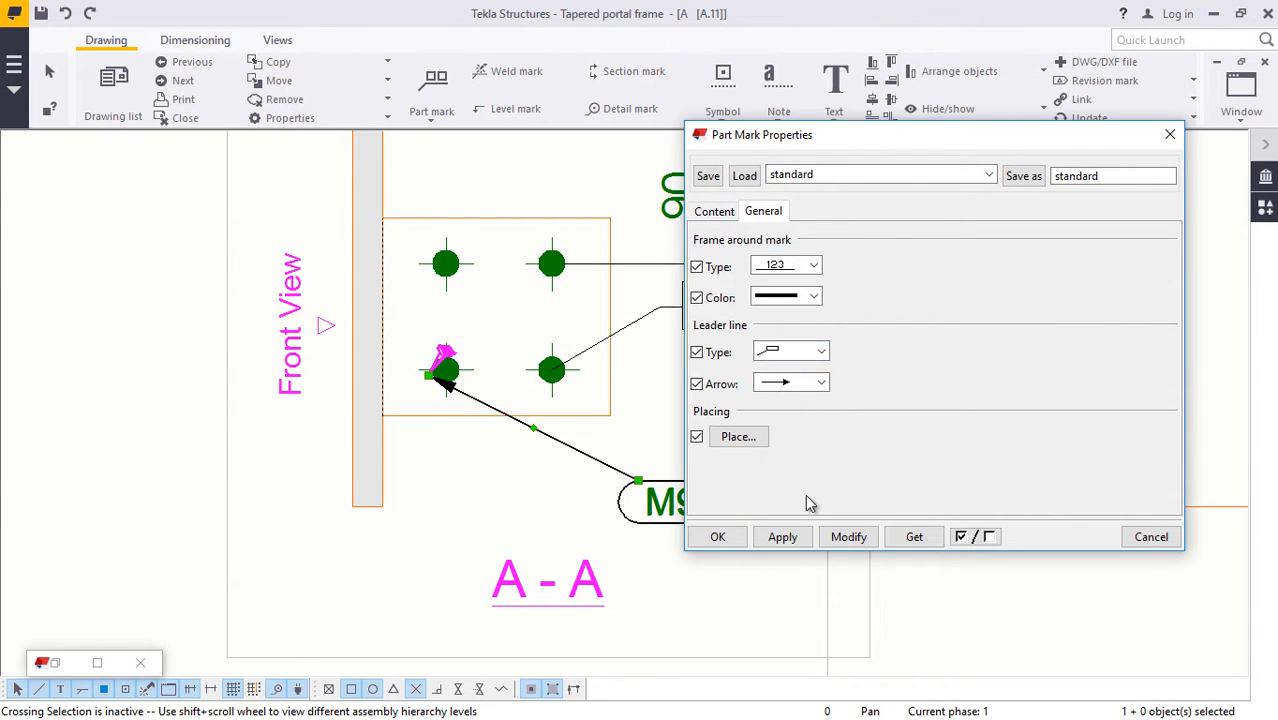
pyautogui.click(826, 540)
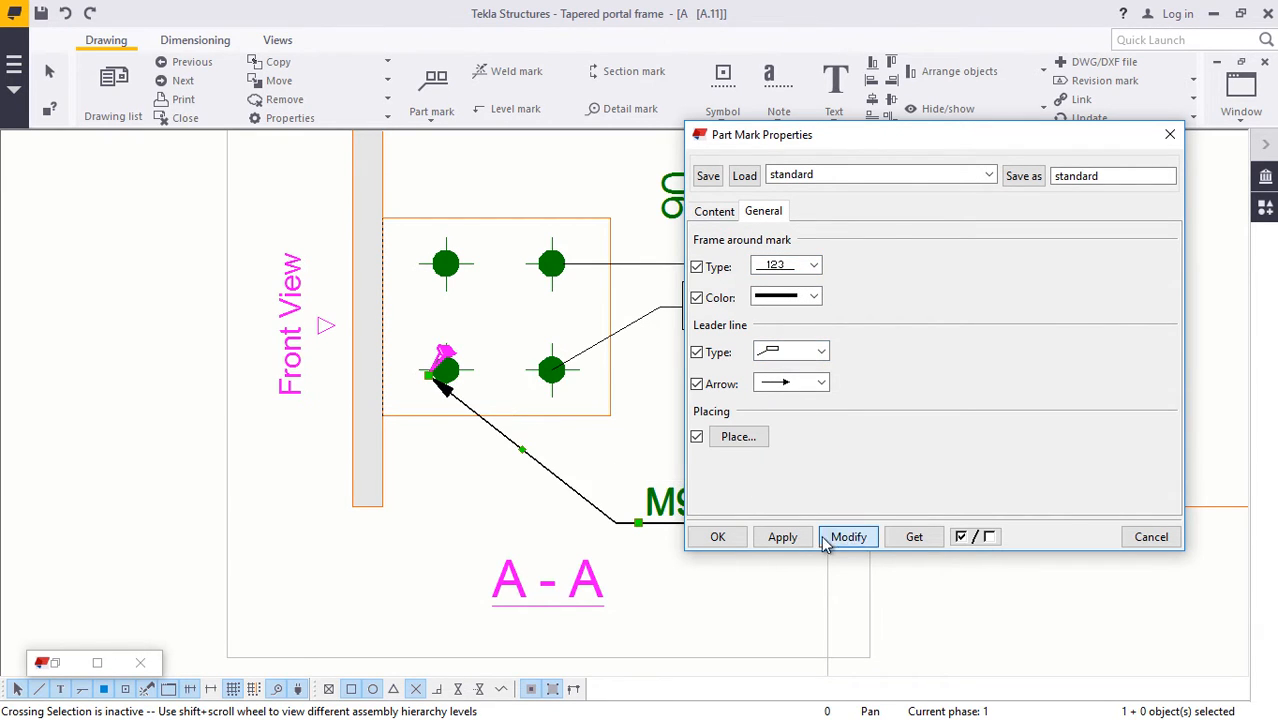
pyautogui.click(718, 537)
pyautogui.scroll(3, 672, 521)
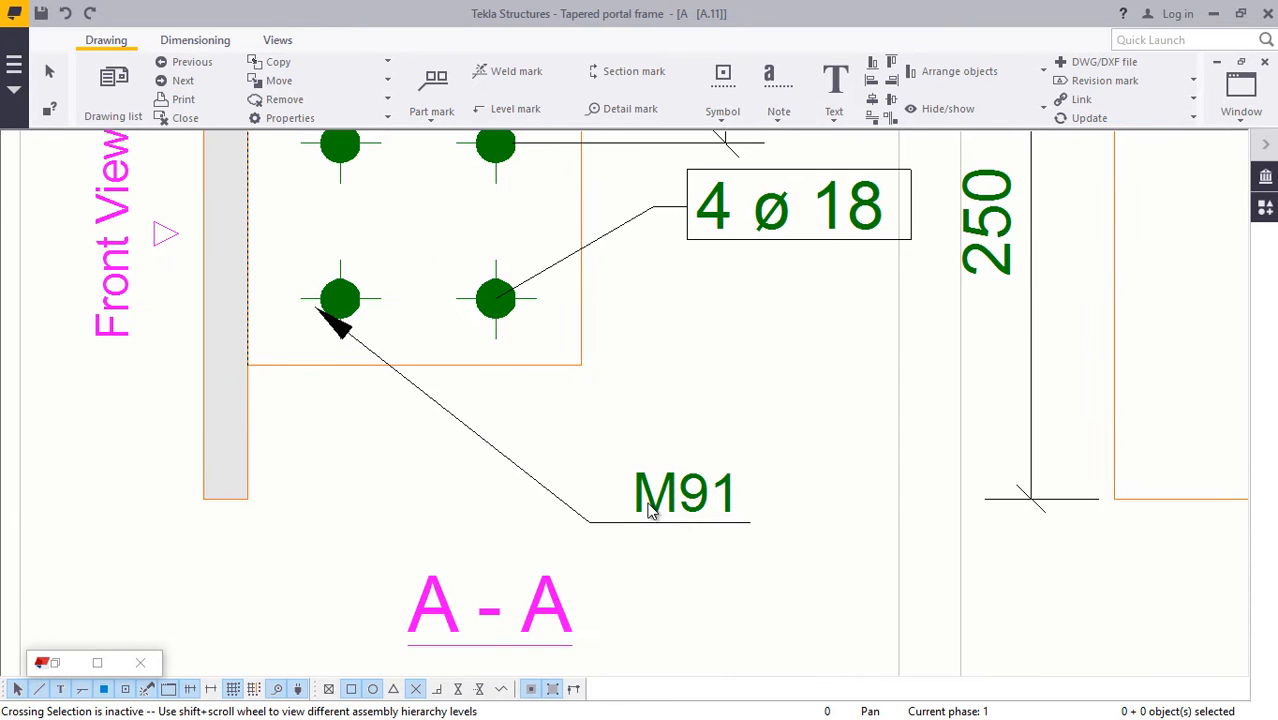
pyautogui.click(650, 510)
pyautogui.scroll(-2, 685, 536)
pyautogui.click(778, 543)
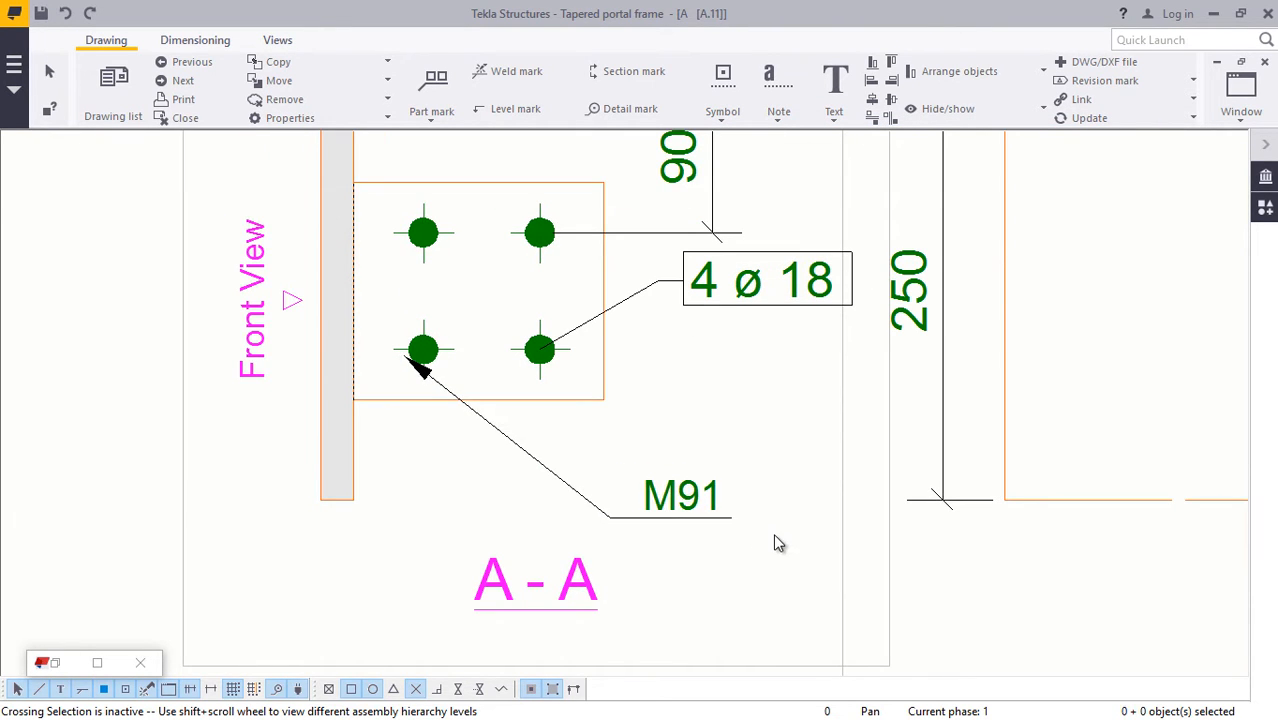
# Step: Modify the 4 ø 18 bolt mark in section A-A to an underline frame and a filled arrowhead on its leader line
pyautogui.scroll(-1, 702, 500)
pyautogui.scroll(2, 656, 516)
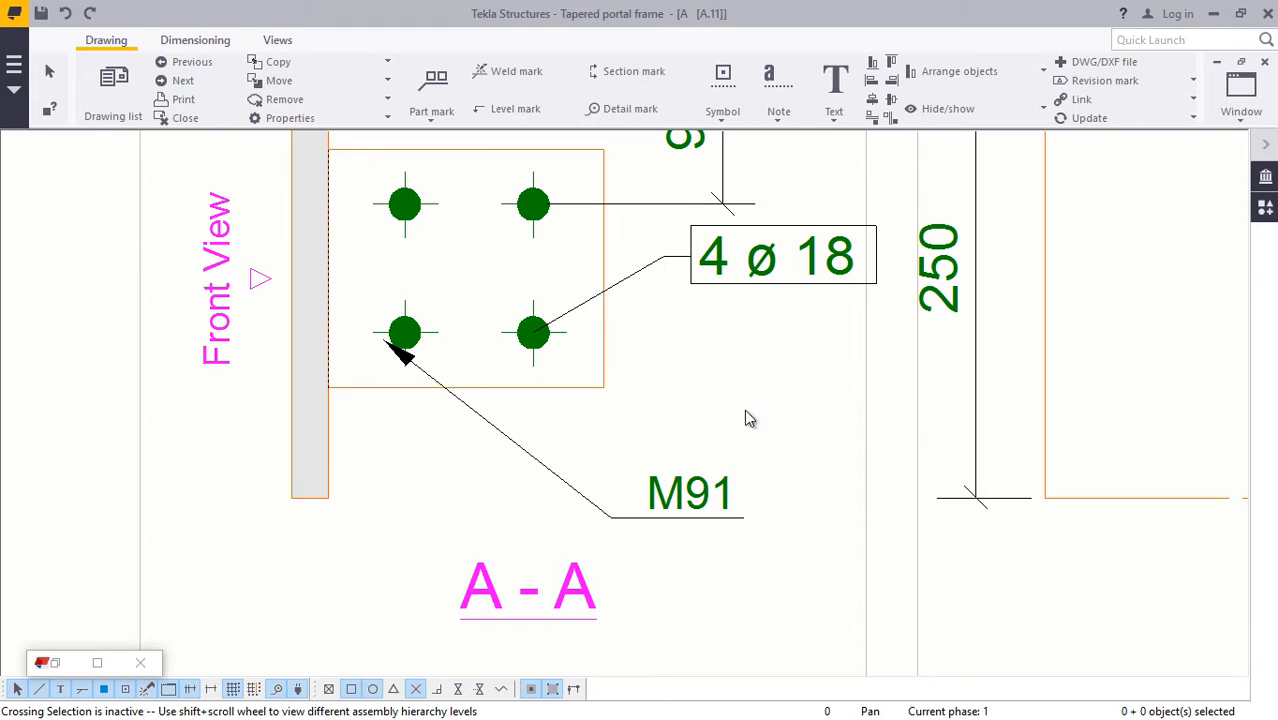
pyautogui.doubleClick(757, 280)
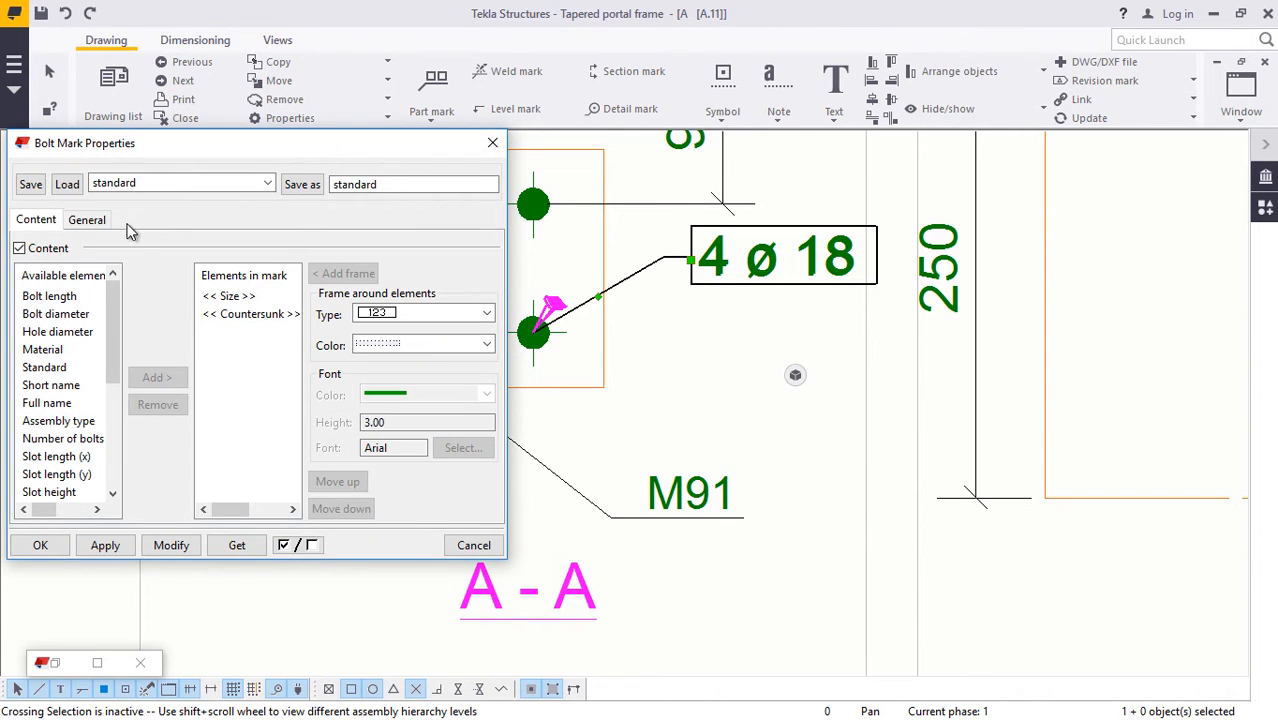
pyautogui.click(100, 222)
pyautogui.click(136, 274)
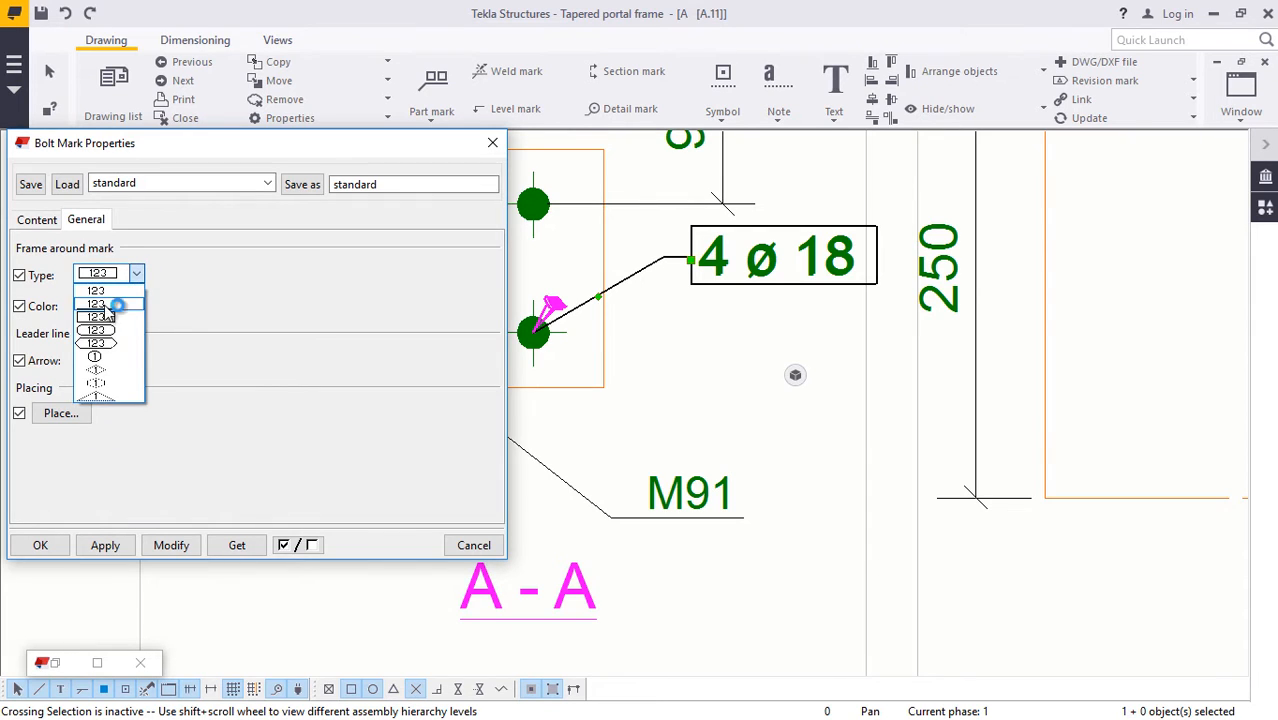
pyautogui.click(100, 305)
pyautogui.click(131, 359)
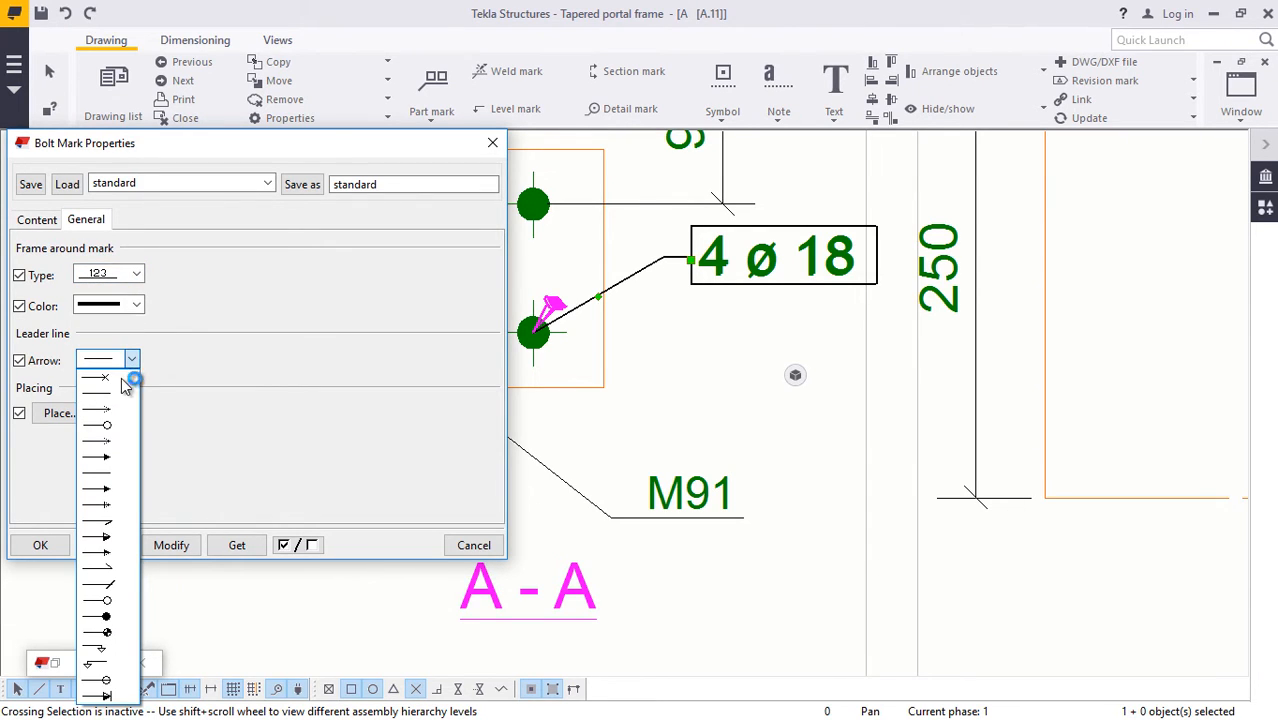
pyautogui.click(118, 458)
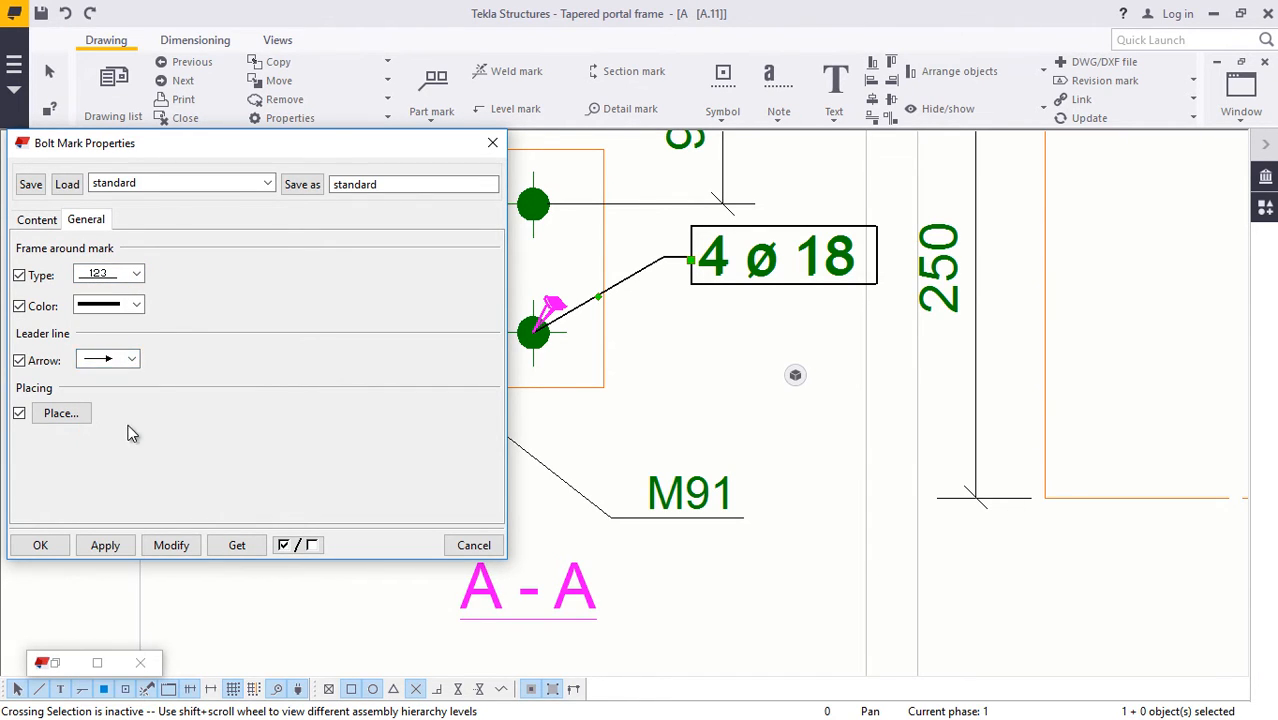
pyautogui.click(171, 547)
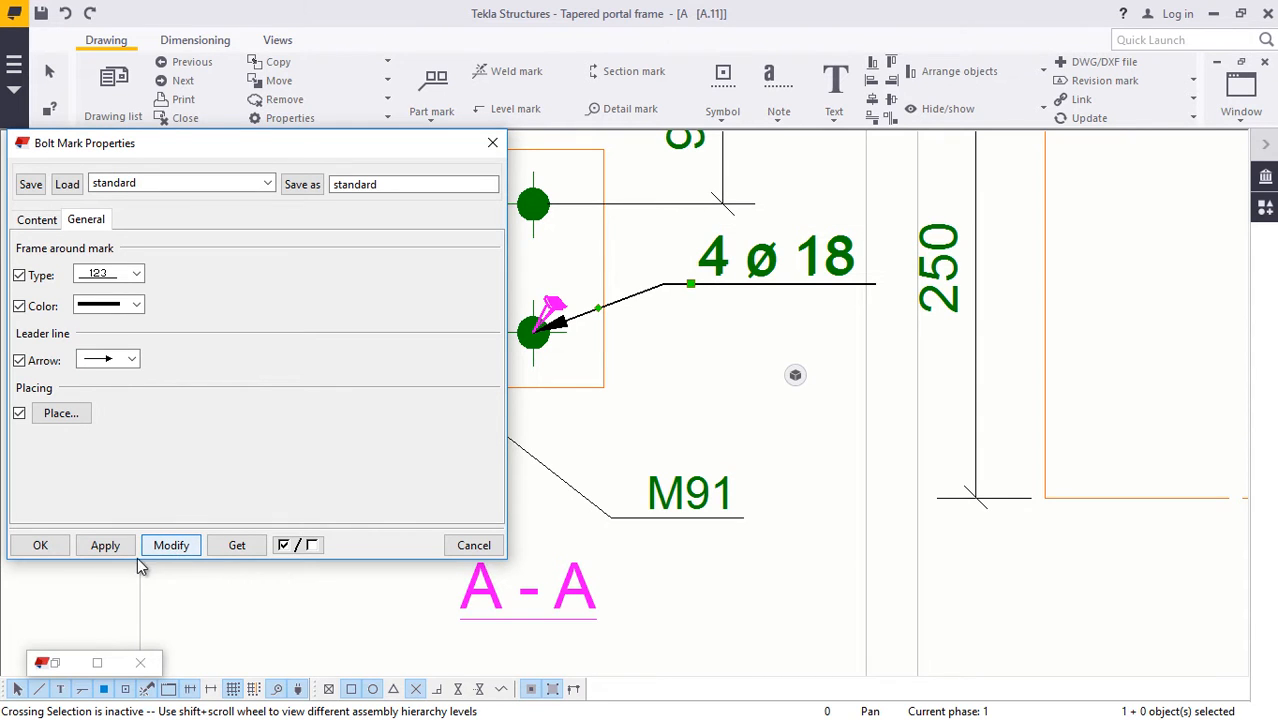
pyautogui.click(40, 545)
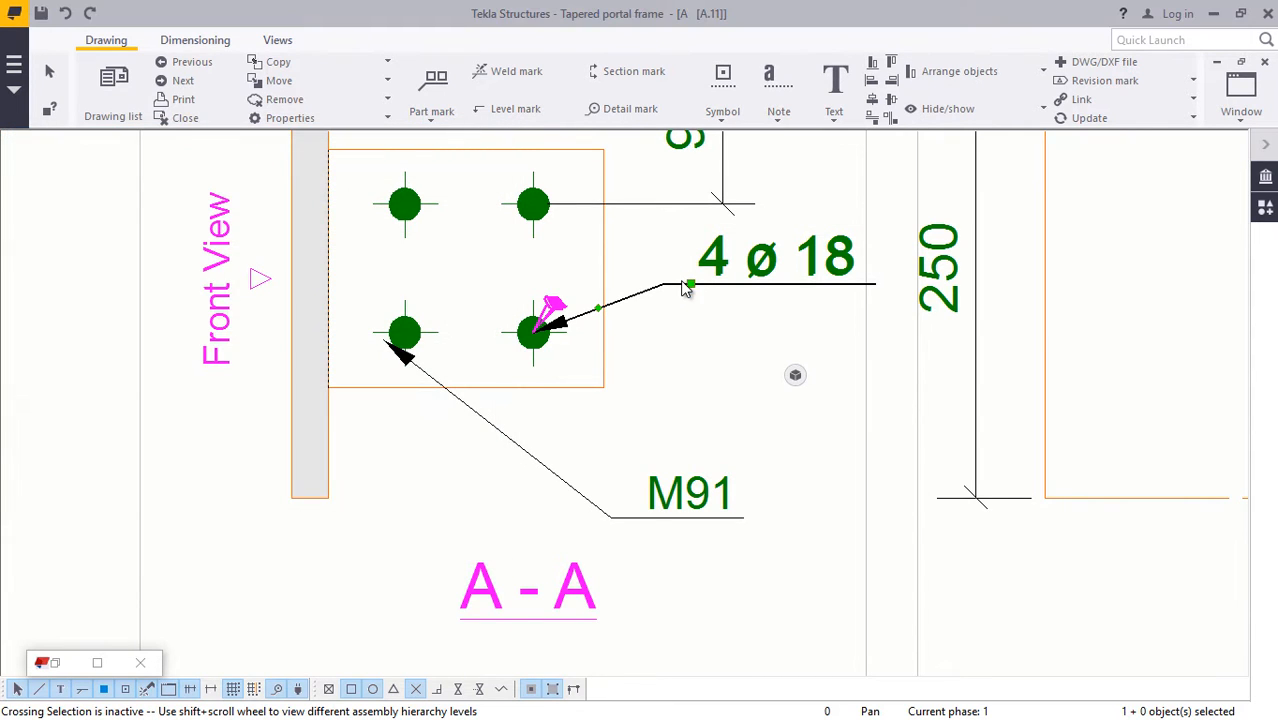
# Step: Move the 4 ø 18 bolt mark in section A-A farther up and right, clear of the cleat
pyautogui.moveTo(694, 286)
pyautogui.mouseDown()
pyautogui.moveTo(702, 226)
pyautogui.moveTo(759, 168)
pyautogui.moveTo(800, 175)
pyautogui.mouseUp()
pyautogui.scroll(-4, 710, 354)
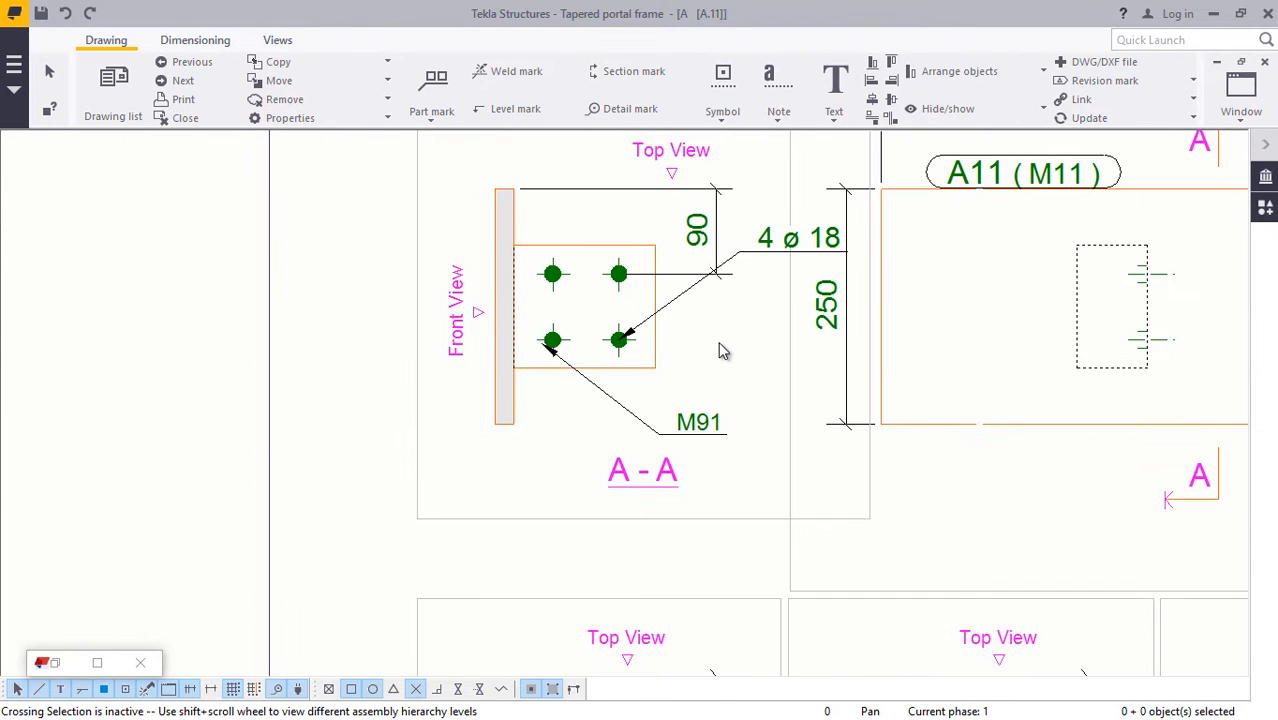
pyautogui.scroll(-7, 638, 296)
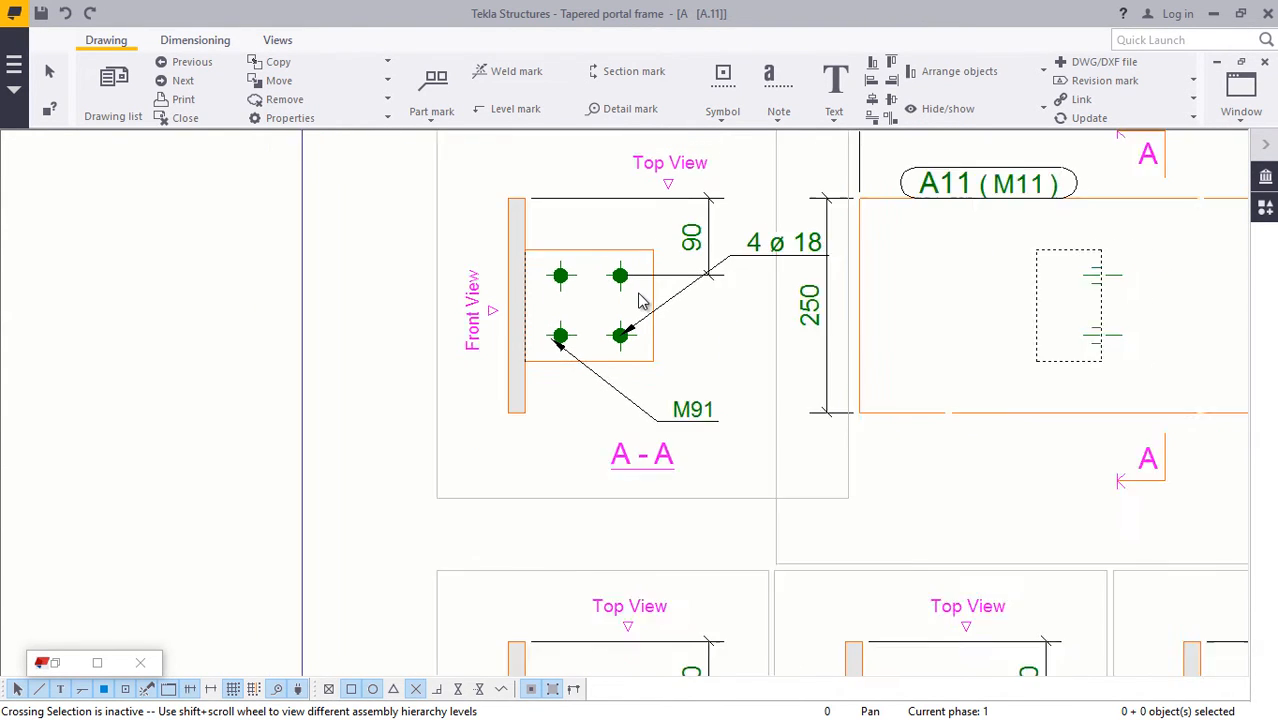
# Step: Remove the frame around the A11 (M11) part mark in the Front View, and apply the change
pyautogui.scroll(3, 912, 207)
pyautogui.scroll(4, 880, 225)
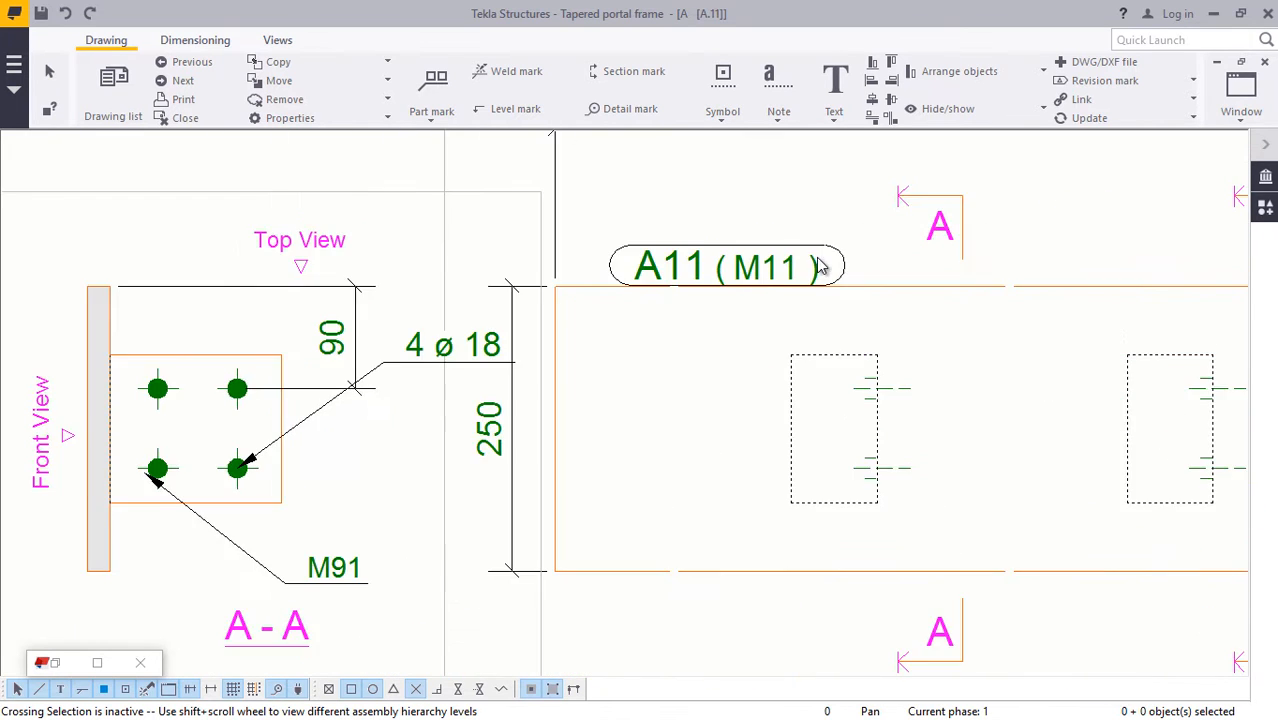
pyautogui.click(810, 262)
pyautogui.doubleClick(800, 263)
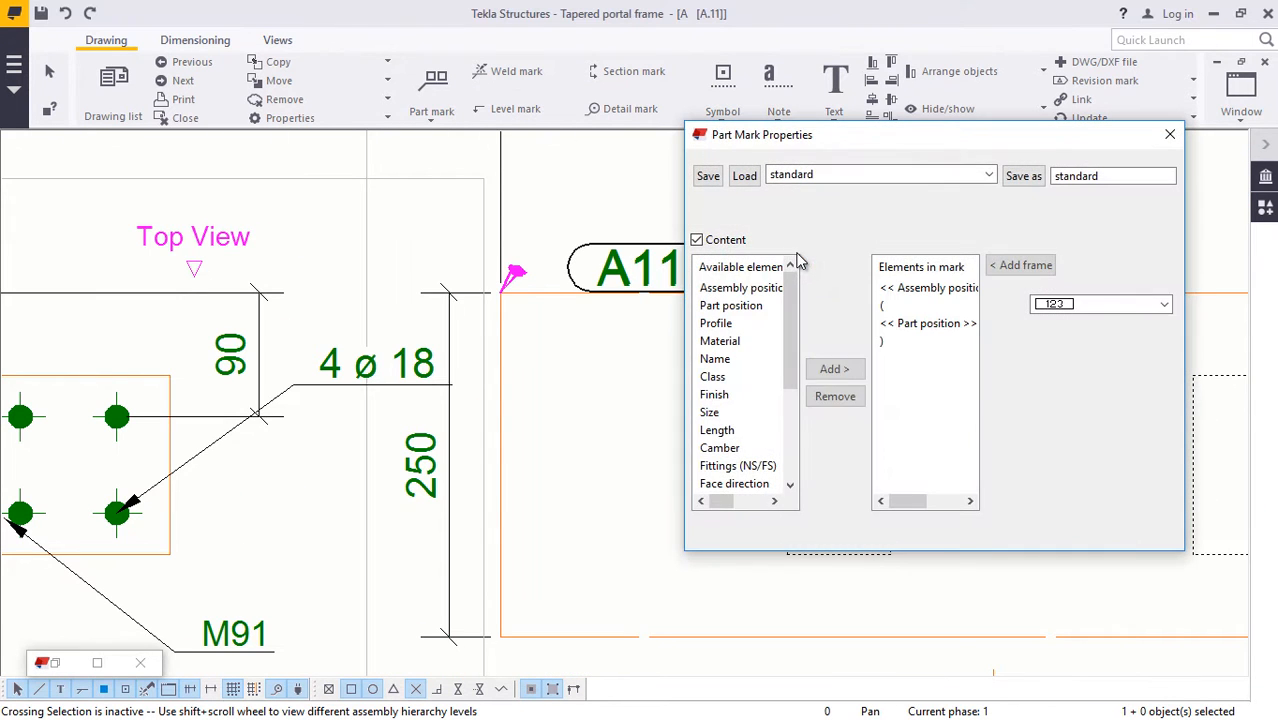
pyautogui.click(764, 212)
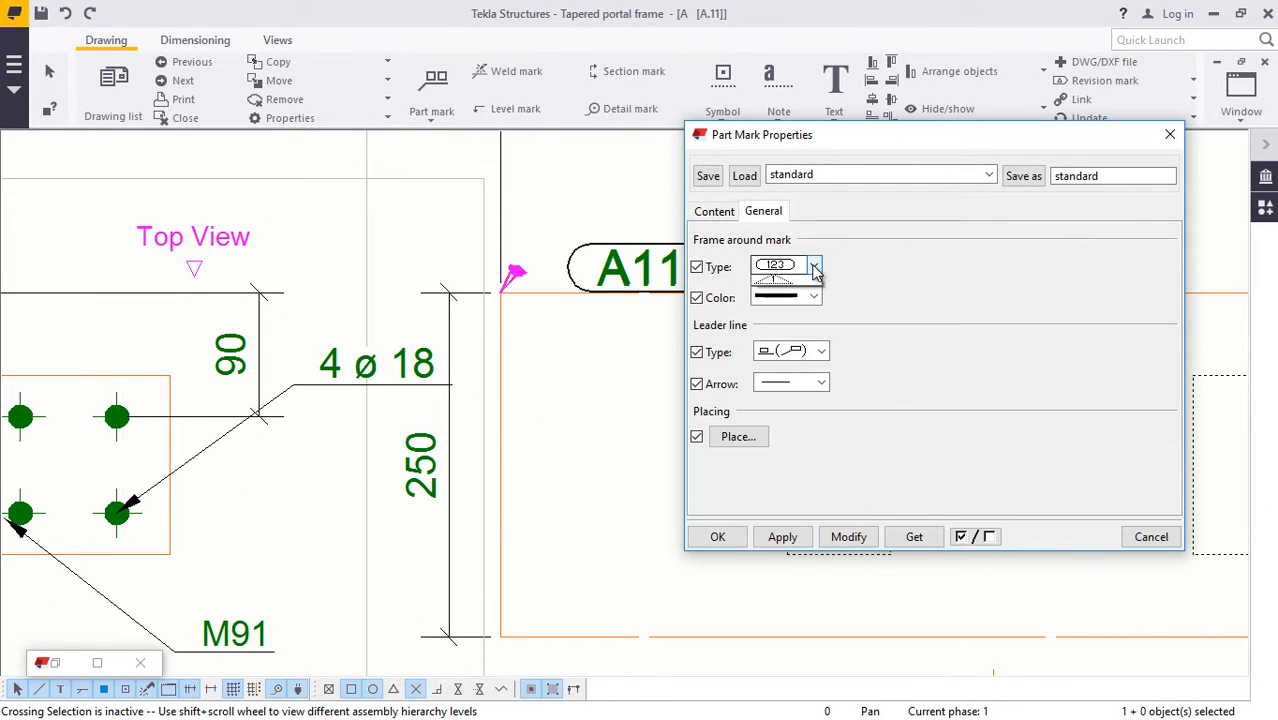
pyautogui.click(813, 265)
pyautogui.click(780, 283)
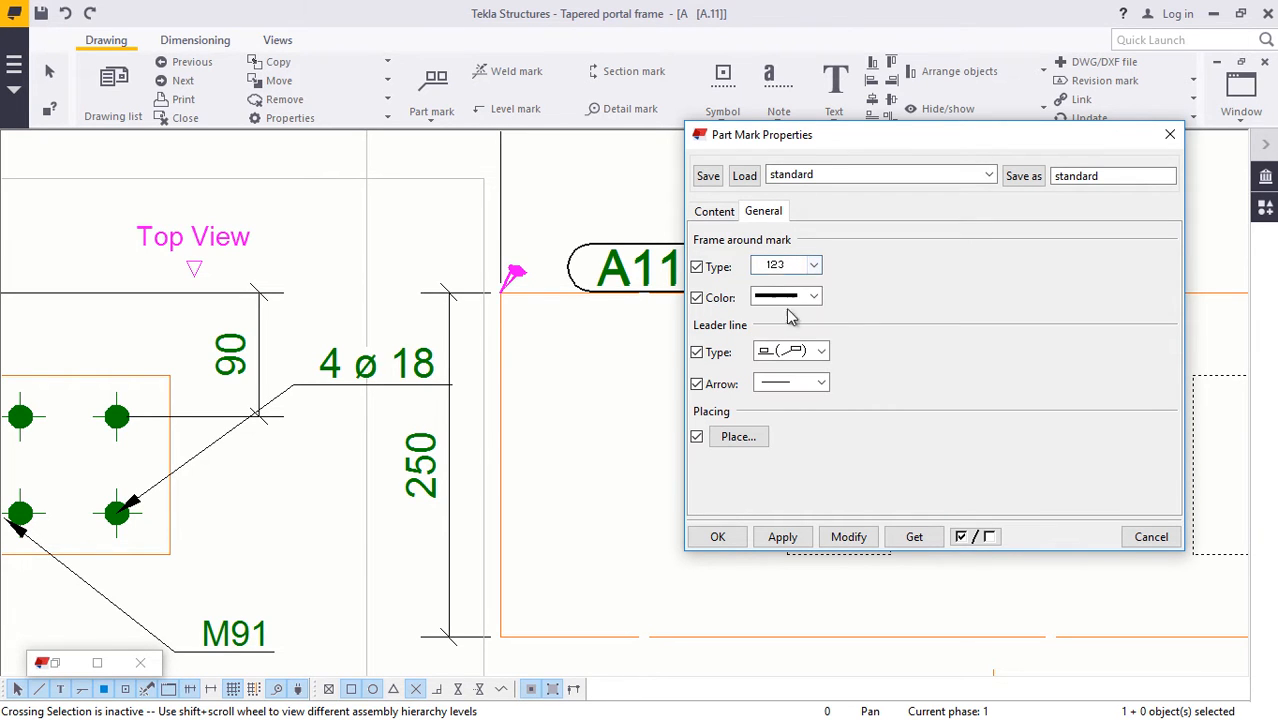
pyautogui.click(838, 540)
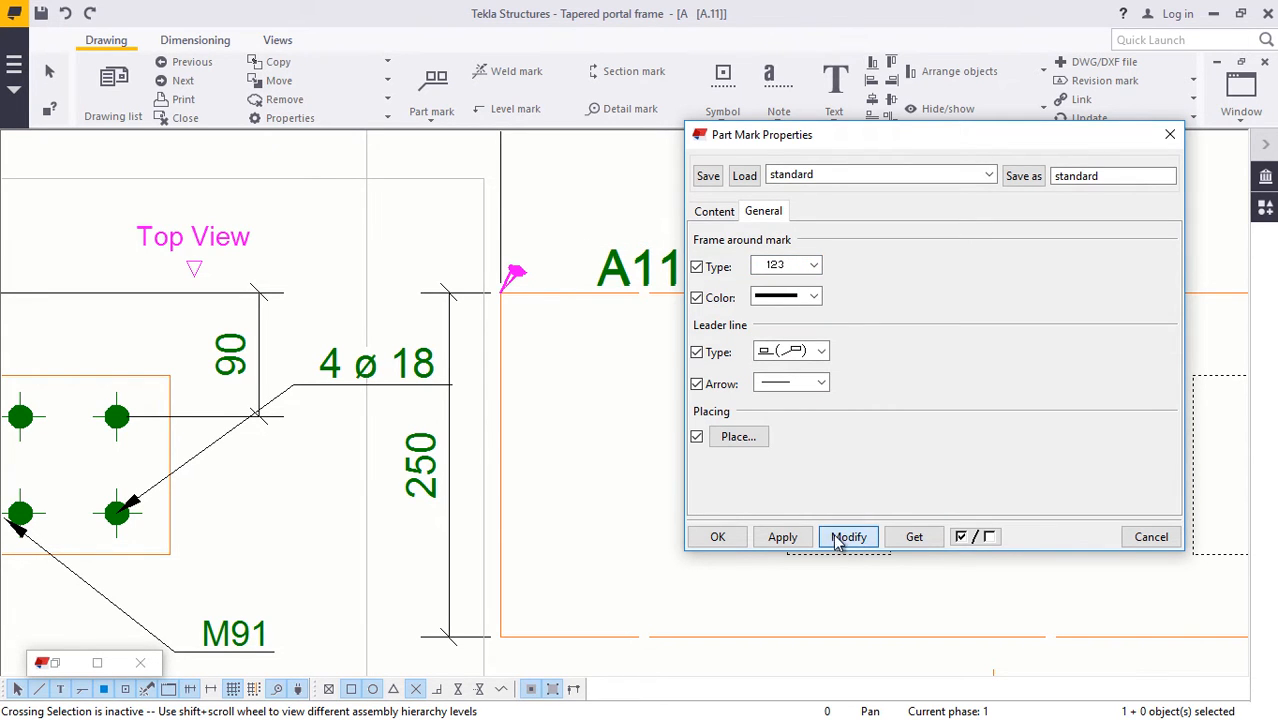
pyautogui.click(726, 544)
pyautogui.scroll(-4, 707, 291)
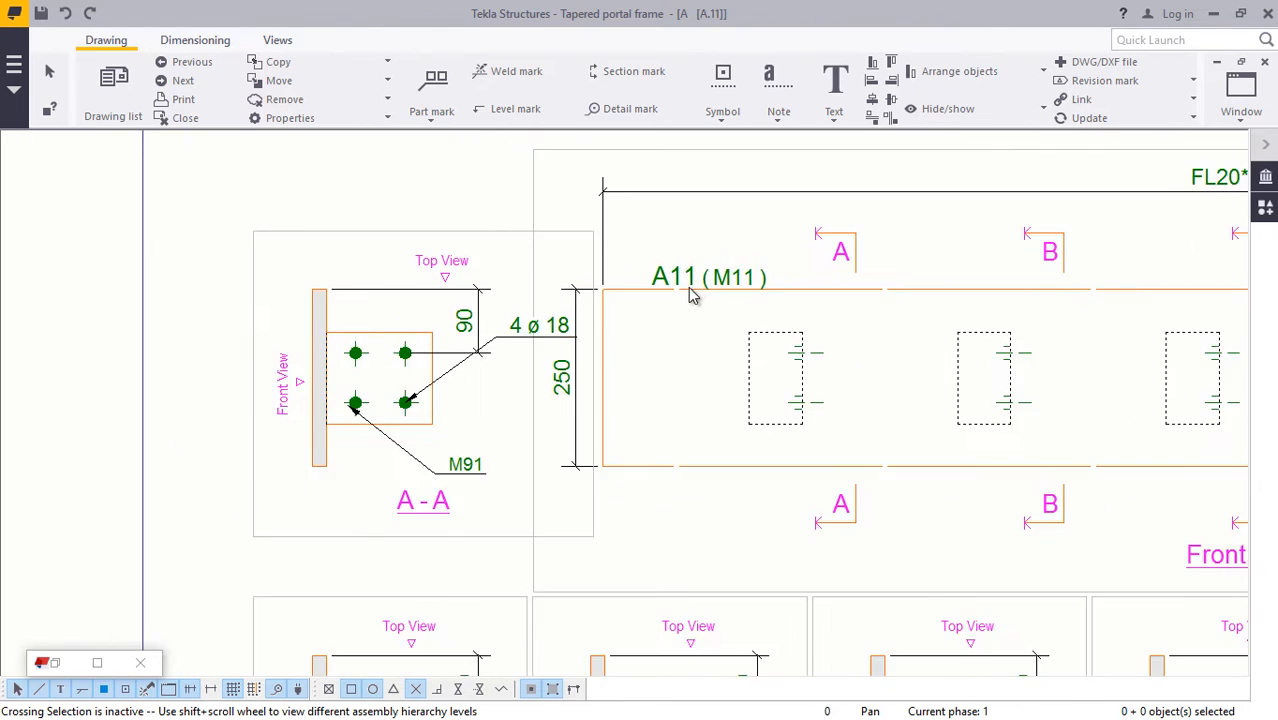
# Step: Examine the part marks and bolt marks in sections B-B to F-F for frames and leader lines still needing cleanup
pyautogui.scroll(3, 712, 280)
pyautogui.scroll(-4, 672, 287)
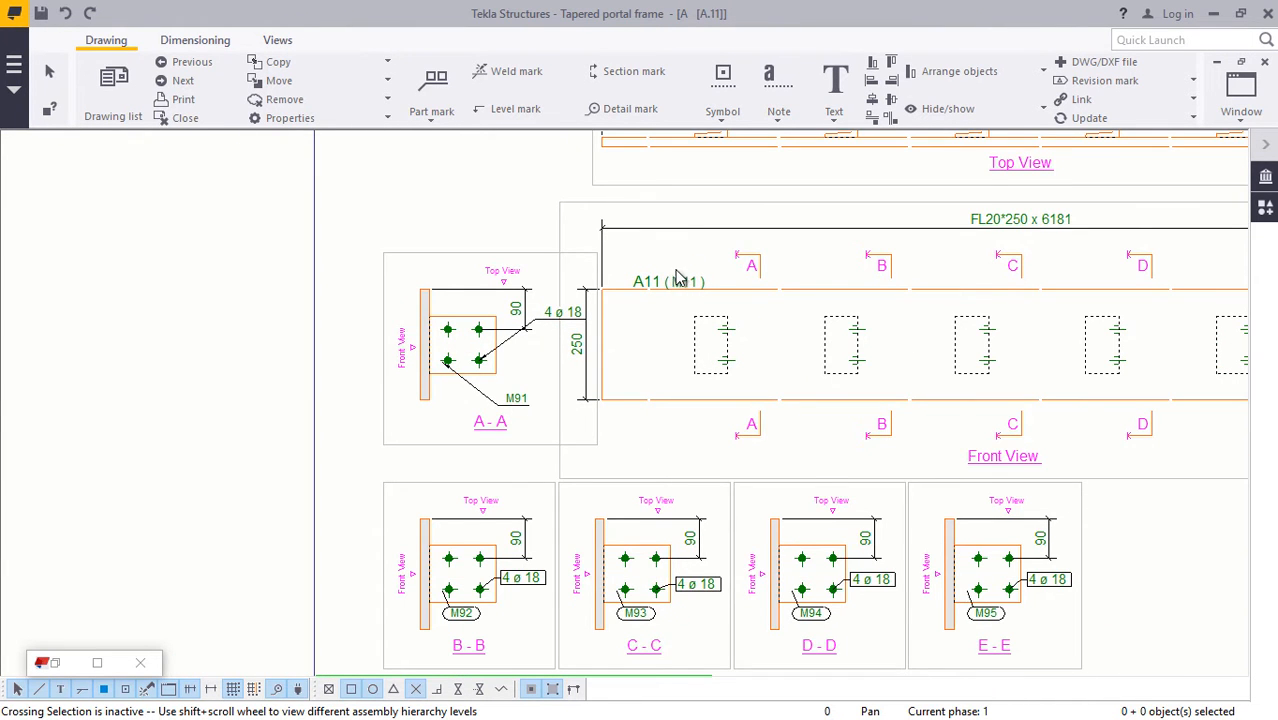
pyautogui.scroll(-3, 679, 273)
pyautogui.scroll(5, 603, 533)
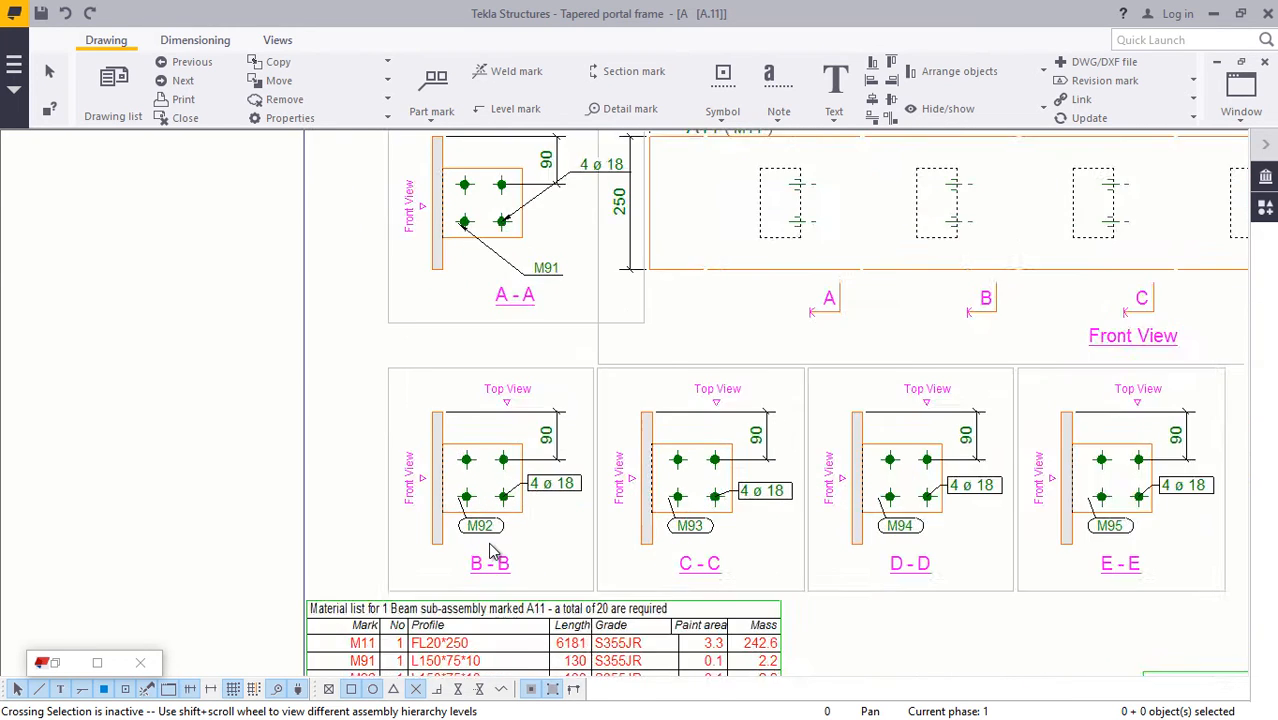
pyautogui.scroll(3, 490, 548)
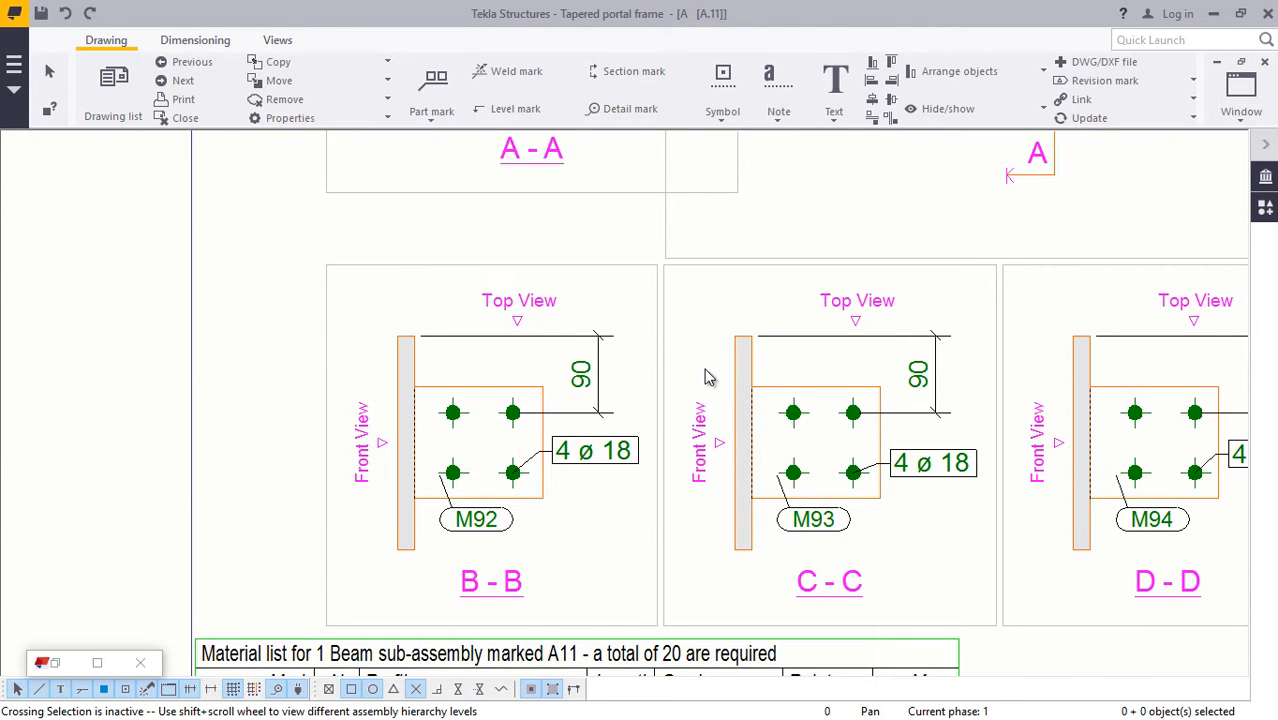
pyautogui.scroll(-6, 636, 398)
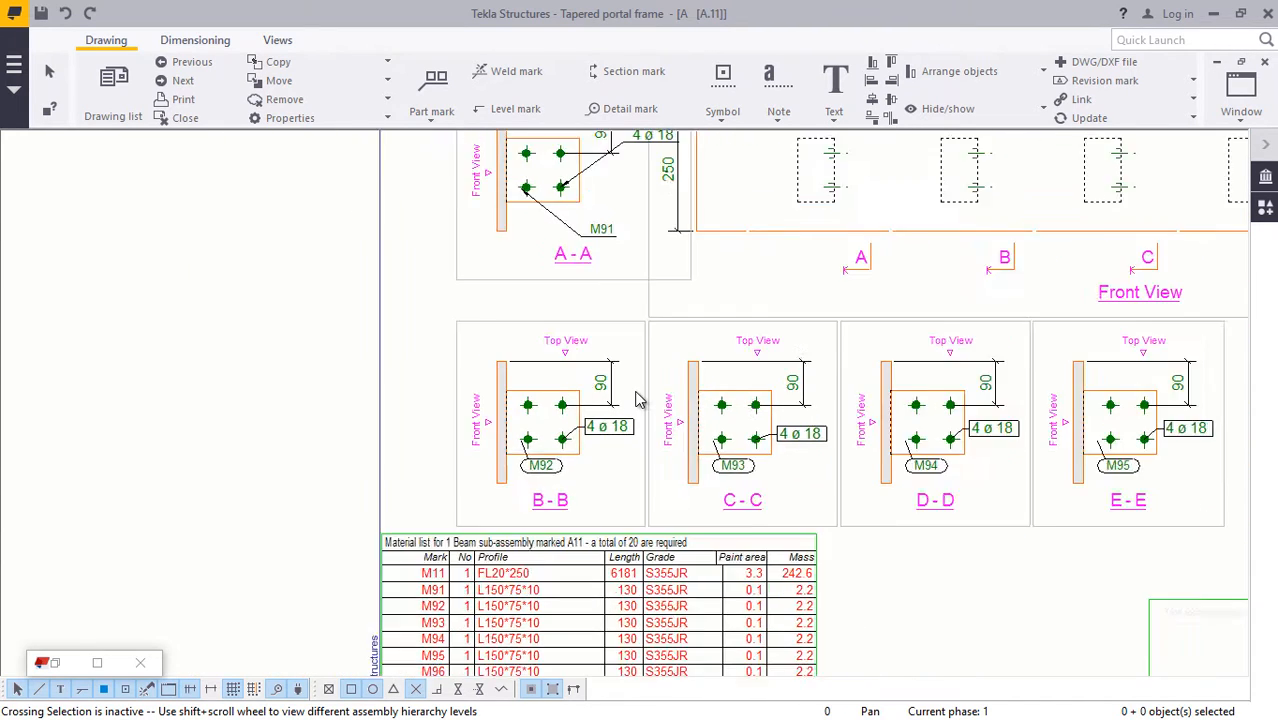
pyautogui.scroll(-3, 694, 452)
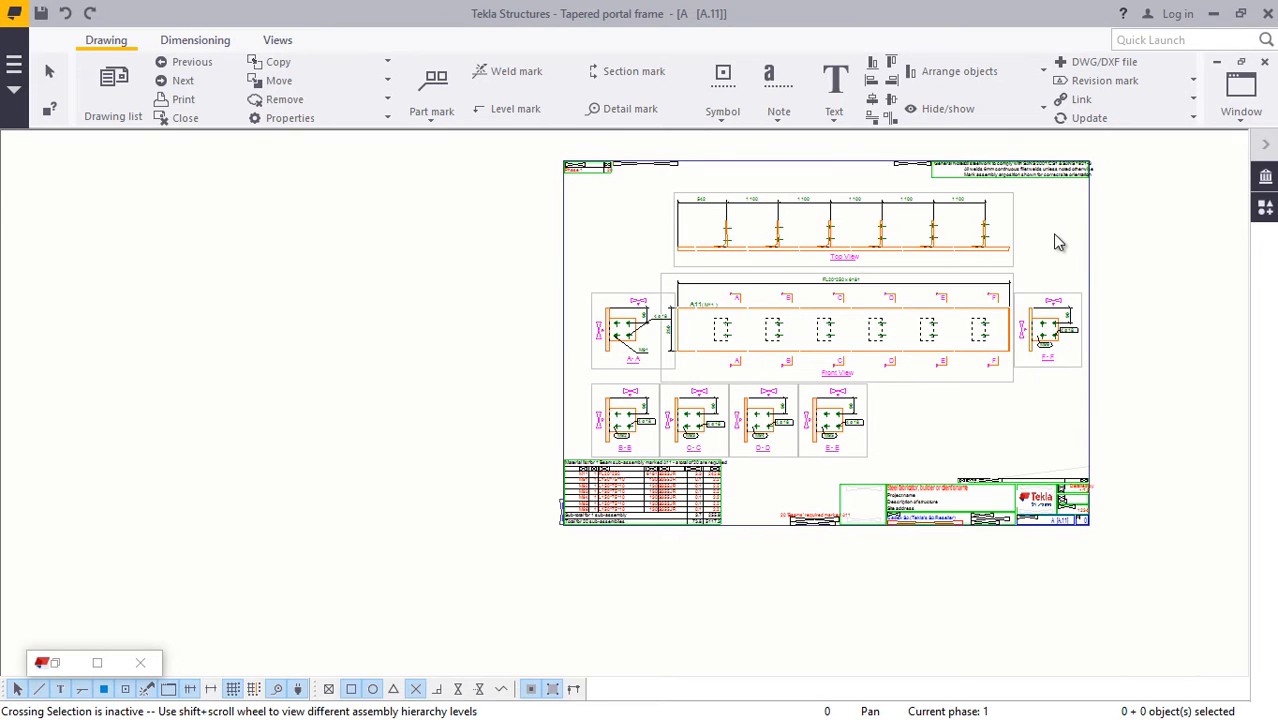
pyautogui.scroll(3, 948, 338)
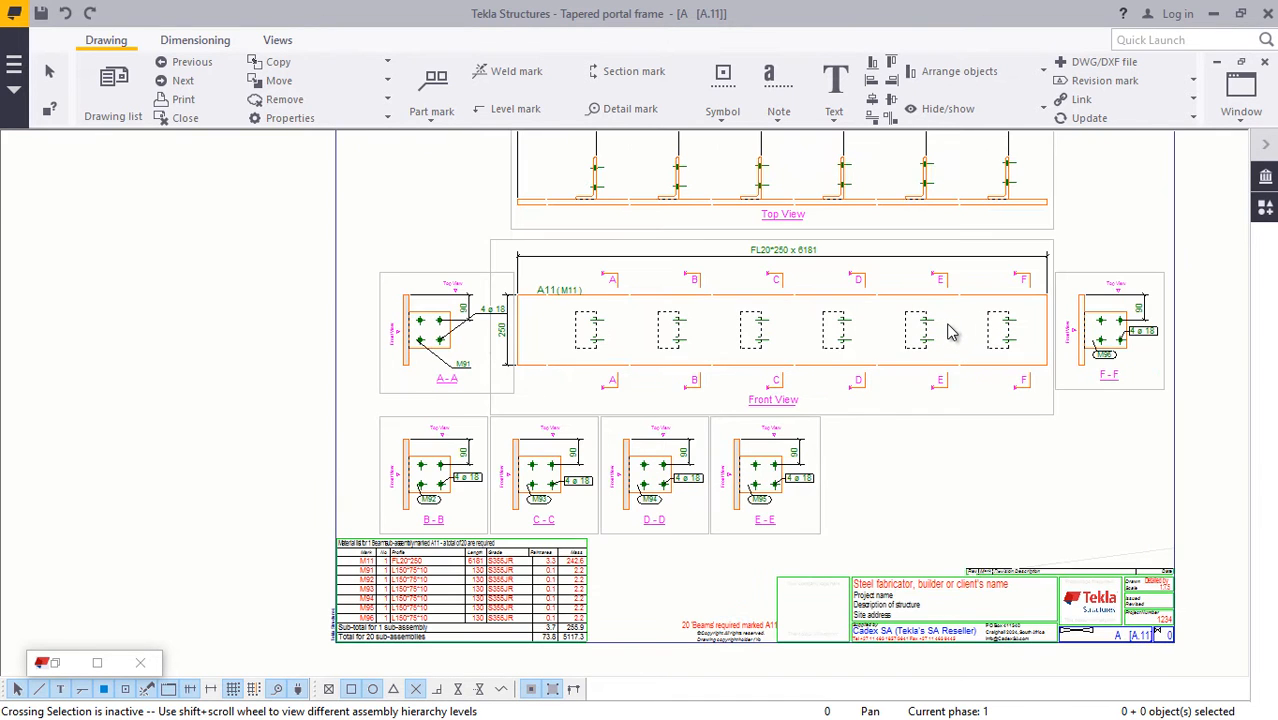
pyautogui.scroll(3, 718, 484)
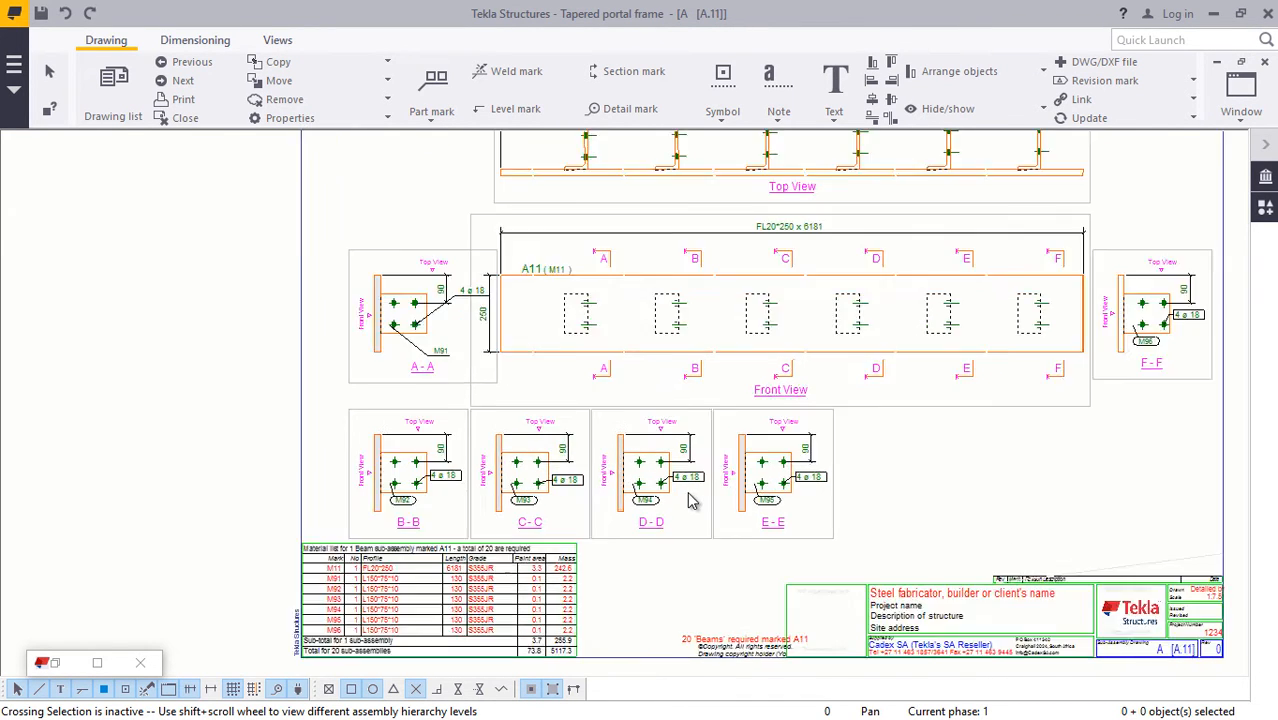
pyautogui.scroll(5, 652, 530)
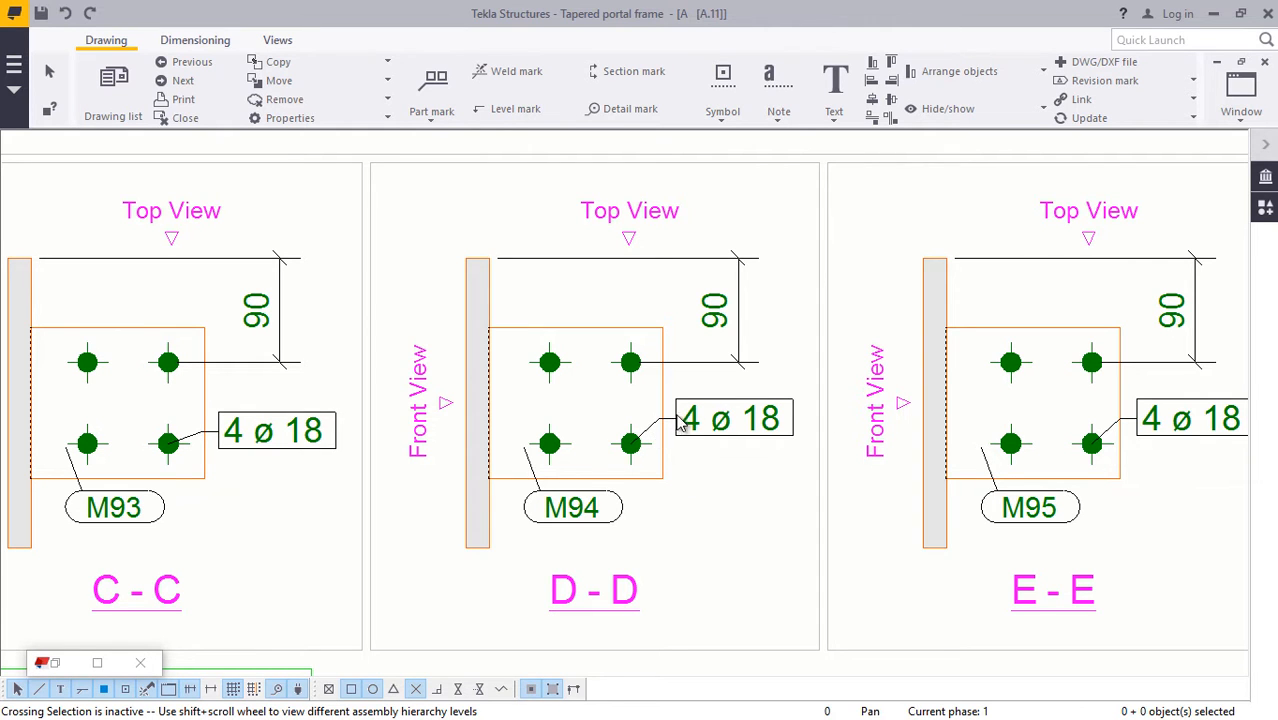
pyautogui.scroll(-3, 682, 422)
pyautogui.scroll(4, 693, 414)
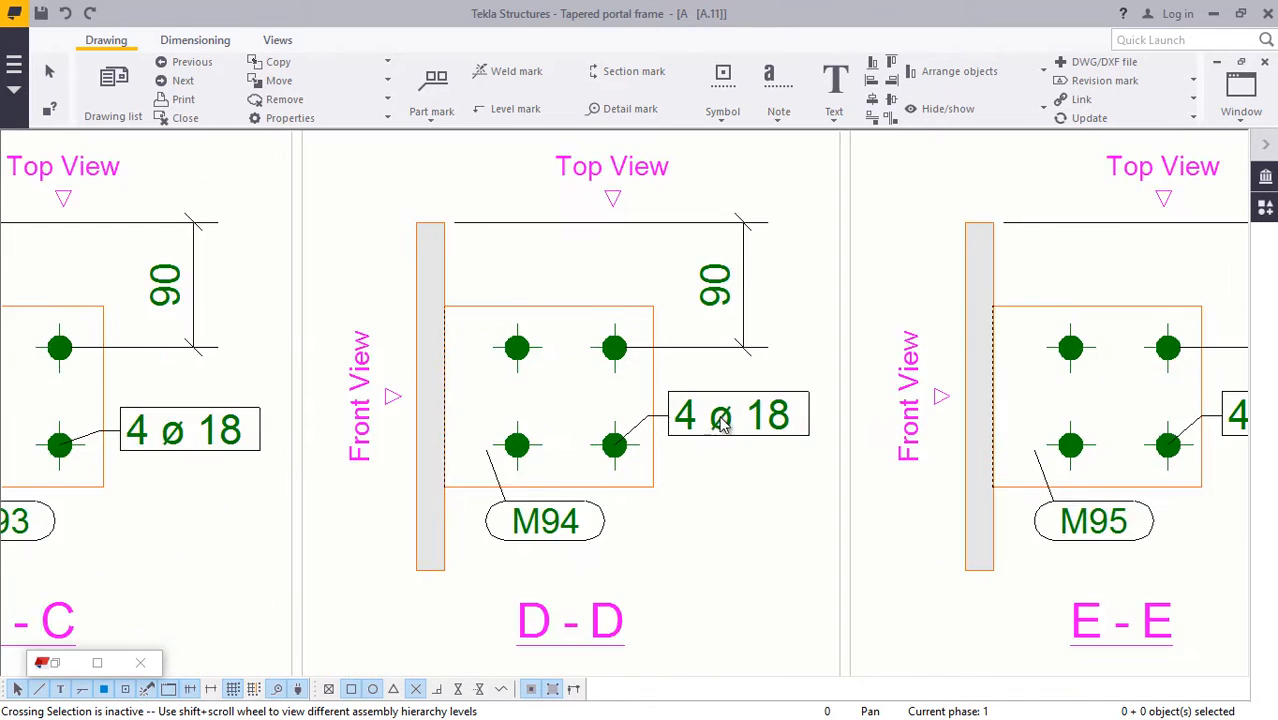
pyautogui.scroll(-2, 723, 425)
pyautogui.scroll(-2, 727, 425)
# Step: Modify the 4 ø 18 bolt mark in section D-D to an underline frame and a filled arrowhead on its leader line
pyautogui.scroll(3, 720, 432)
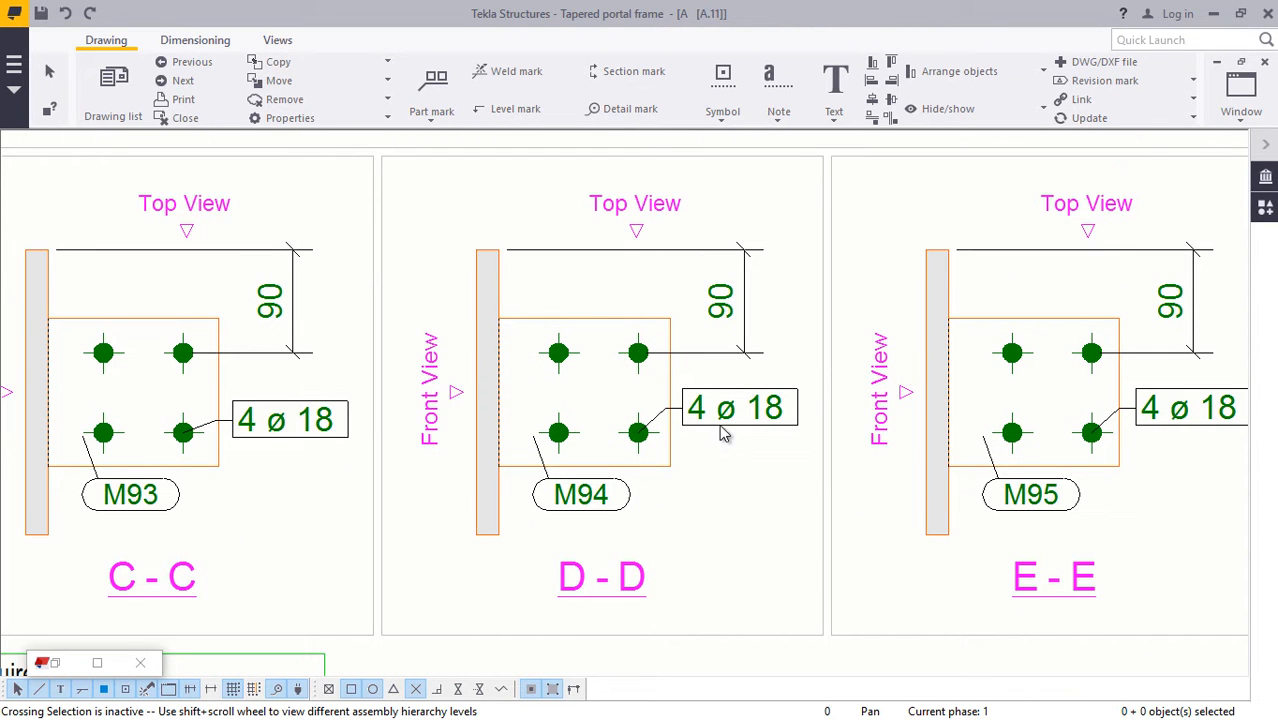
pyautogui.doubleClick(727, 418)
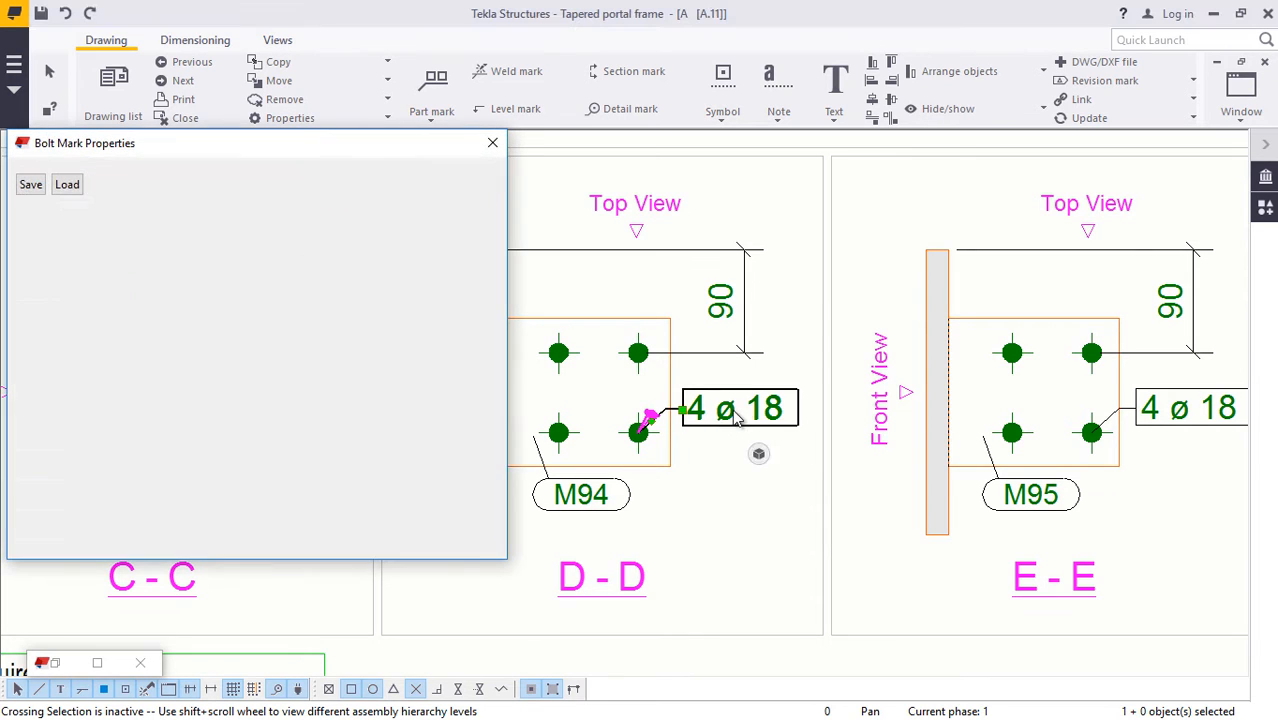
pyautogui.moveTo(273, 153); pyautogui.dragTo(790, 140)
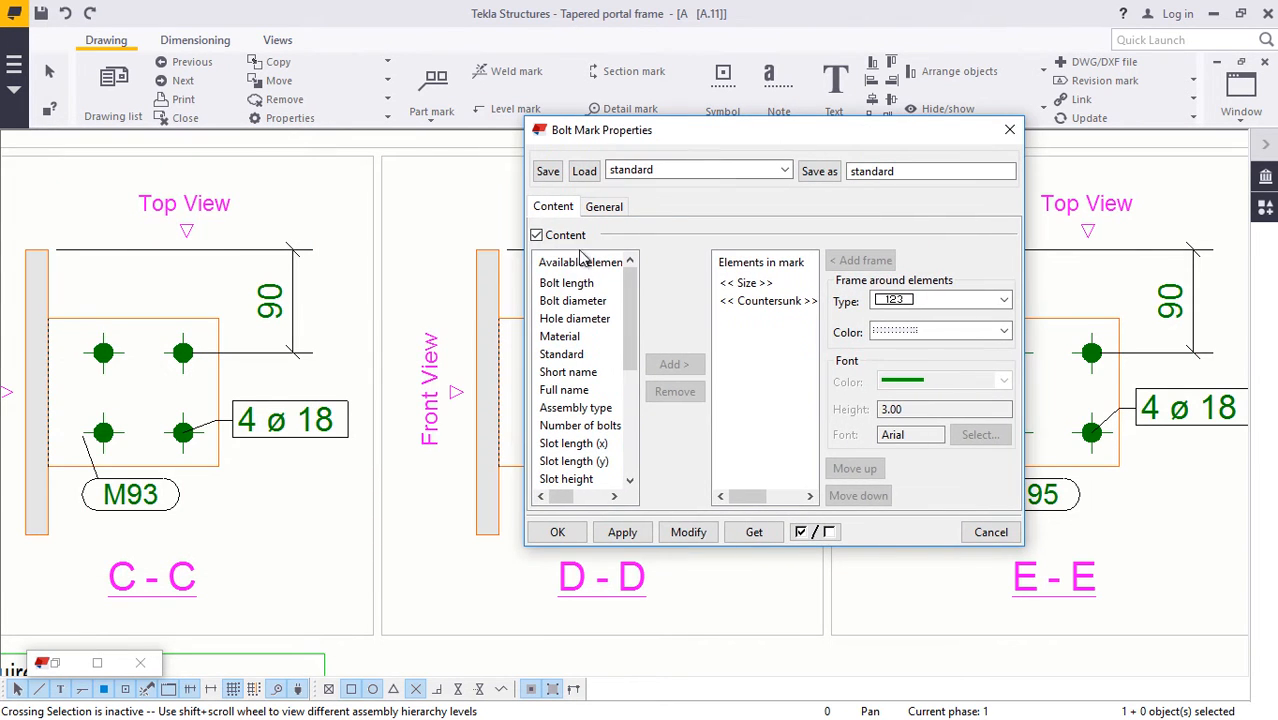
pyautogui.click(605, 210)
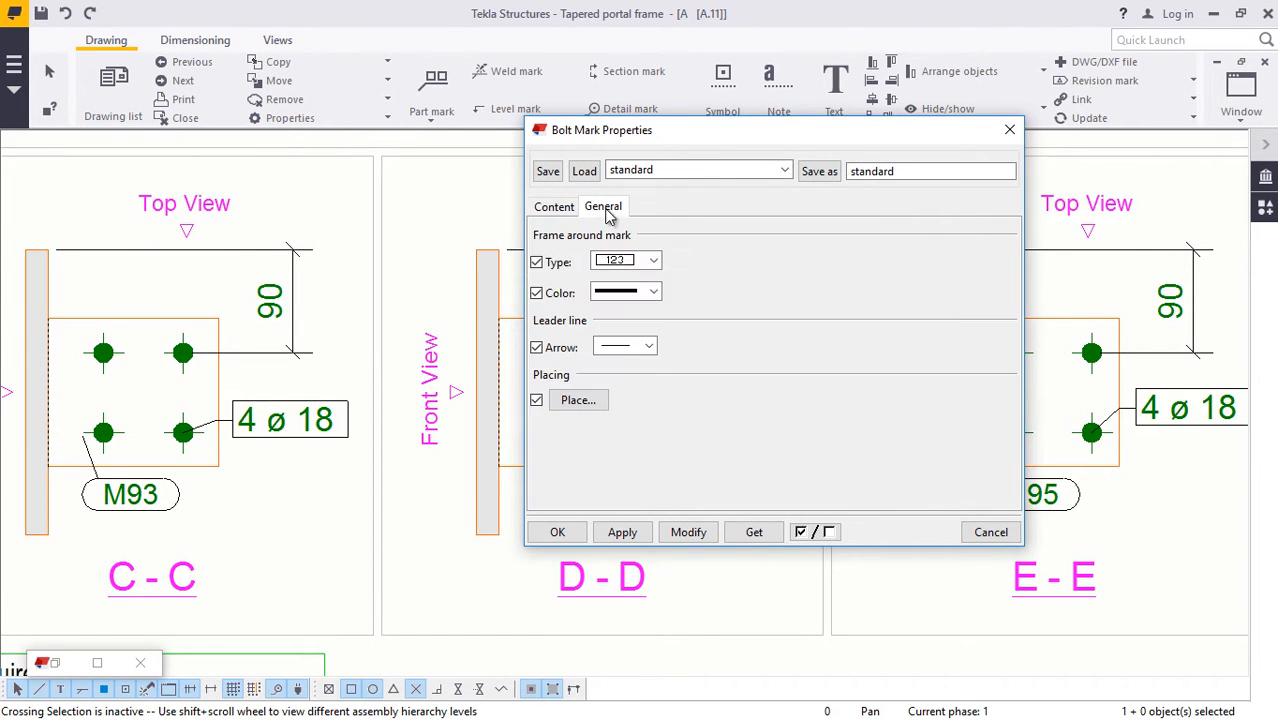
pyautogui.click(654, 263)
pyautogui.click(625, 273)
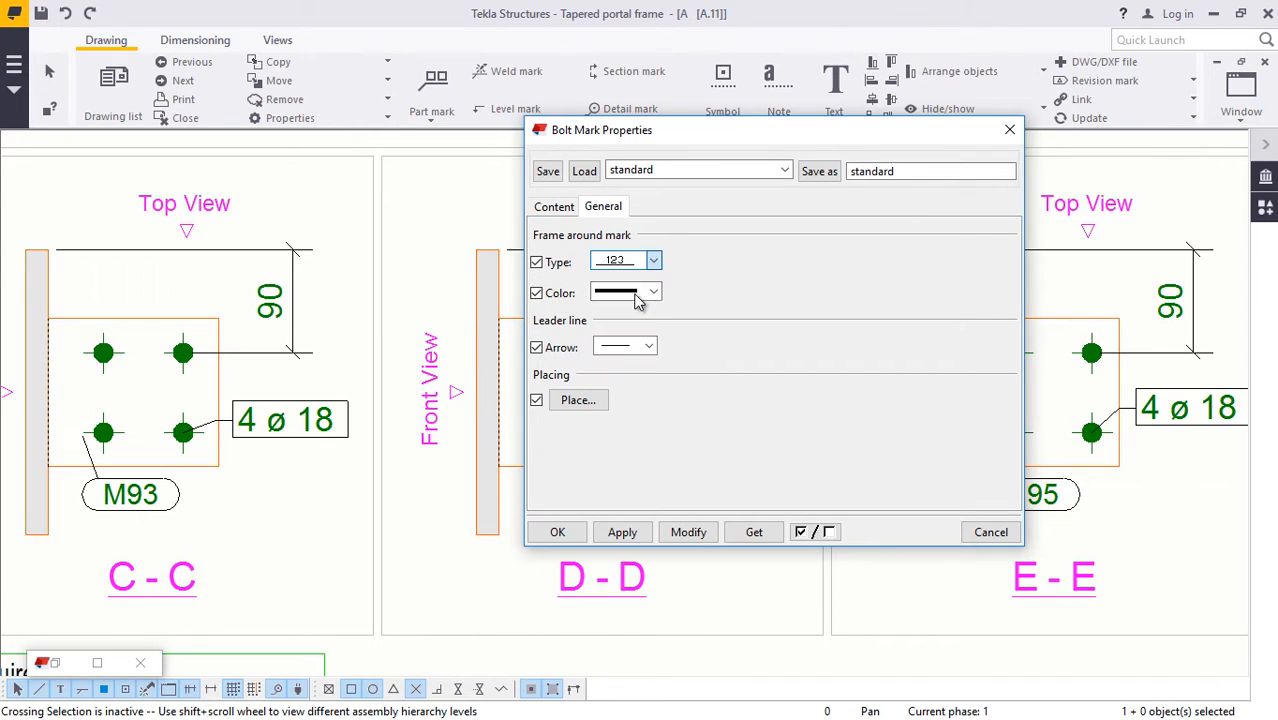
pyautogui.click(648, 347)
pyautogui.click(620, 445)
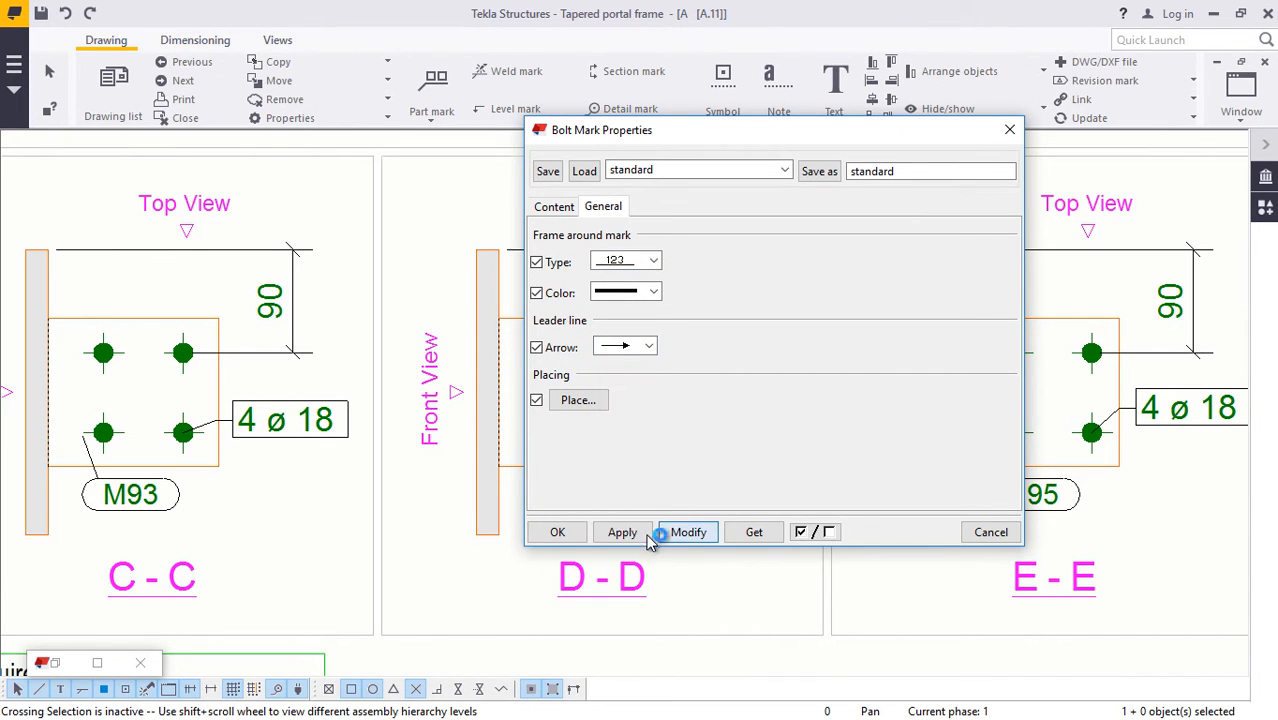
pyautogui.click(557, 532)
# Step: Move the 4 ø 18 bolt mark in section D-D to the lower right of the cleat, and deselect it
pyautogui.scroll(2, 712, 442)
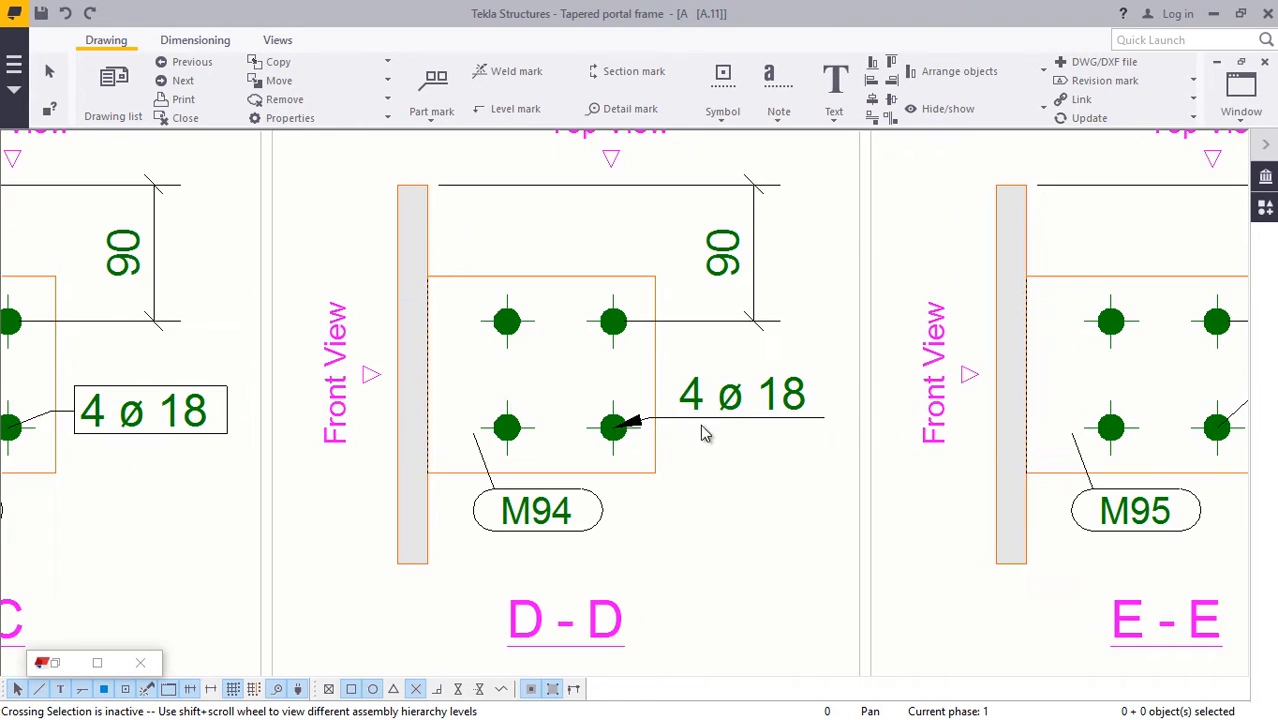
pyautogui.moveTo(683, 412)
pyautogui.mouseDown()
pyautogui.moveTo(690, 375)
pyautogui.moveTo(777, 290)
pyautogui.moveTo(711, 580)
pyautogui.moveTo(716, 568)
pyautogui.mouseUp()
pyautogui.click(785, 478)
pyautogui.scroll(-3, 674, 371)
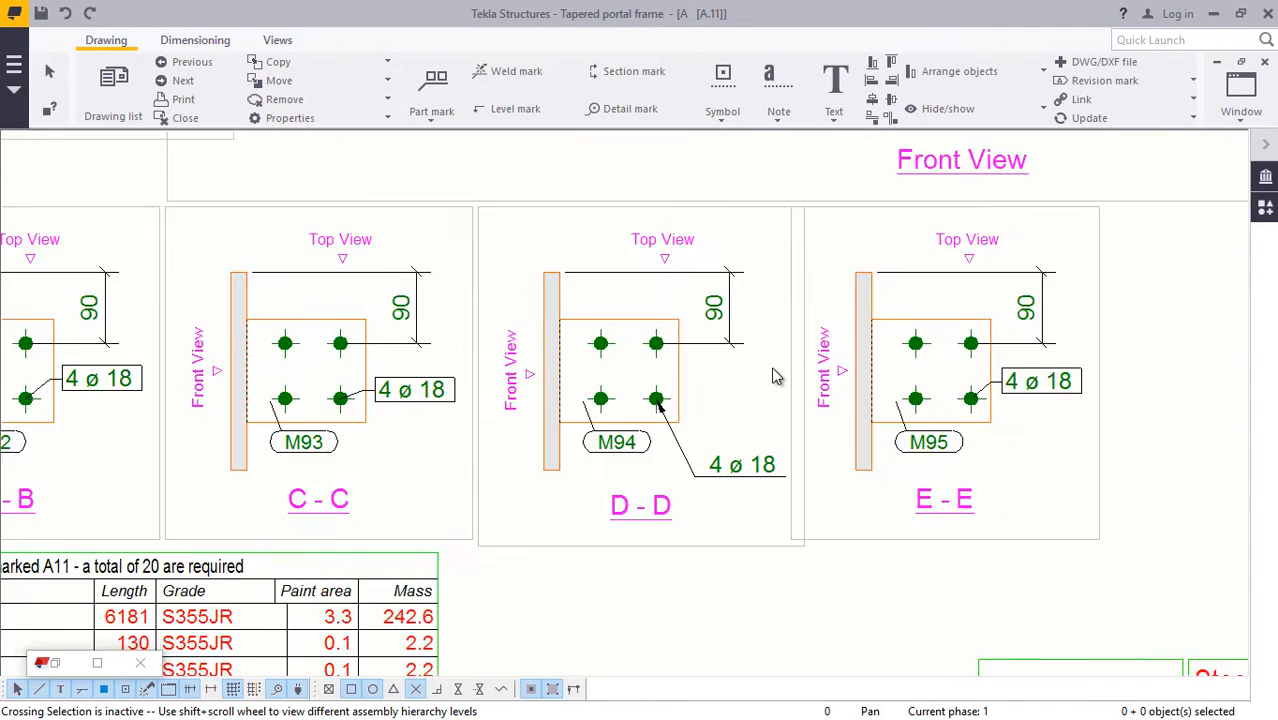
# Step: Select the M92, M93, M94 and M95 part marks together in sections B-B to E-E
pyautogui.scroll(4, 442, 414)
pyautogui.doubleClick(437, 416)
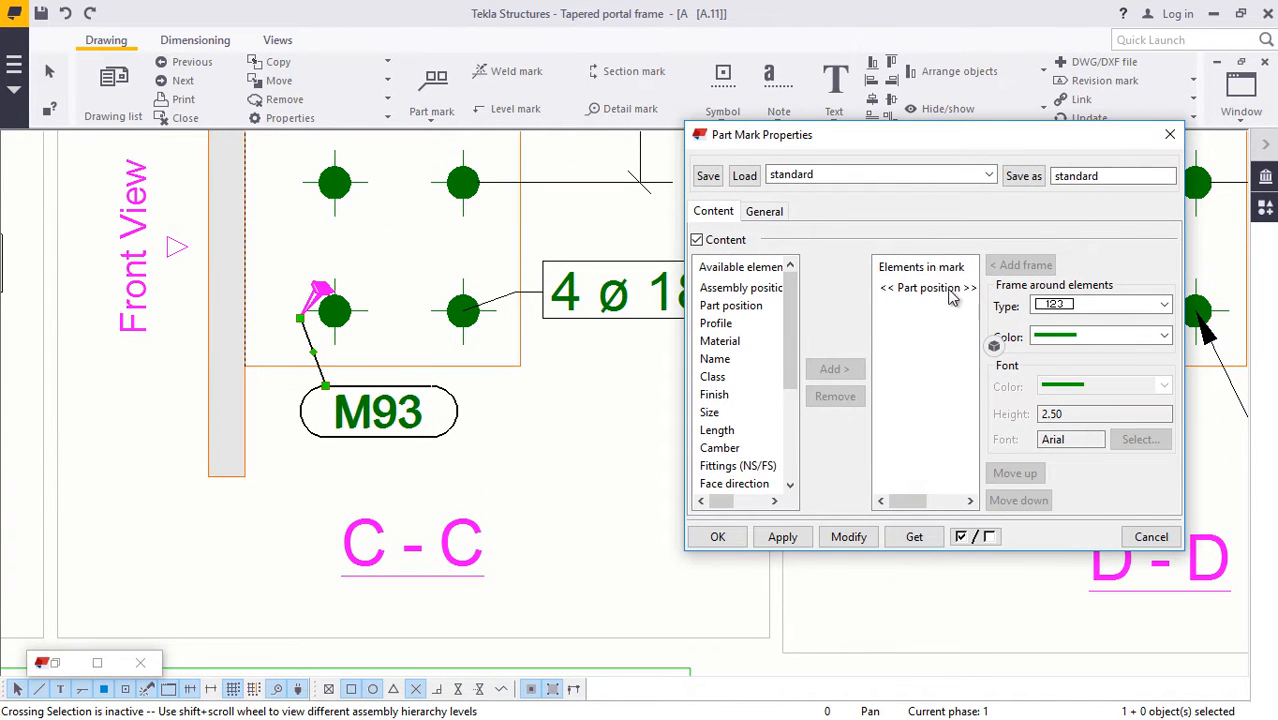
pyautogui.click(1150, 537)
pyautogui.scroll(-5, 585, 400)
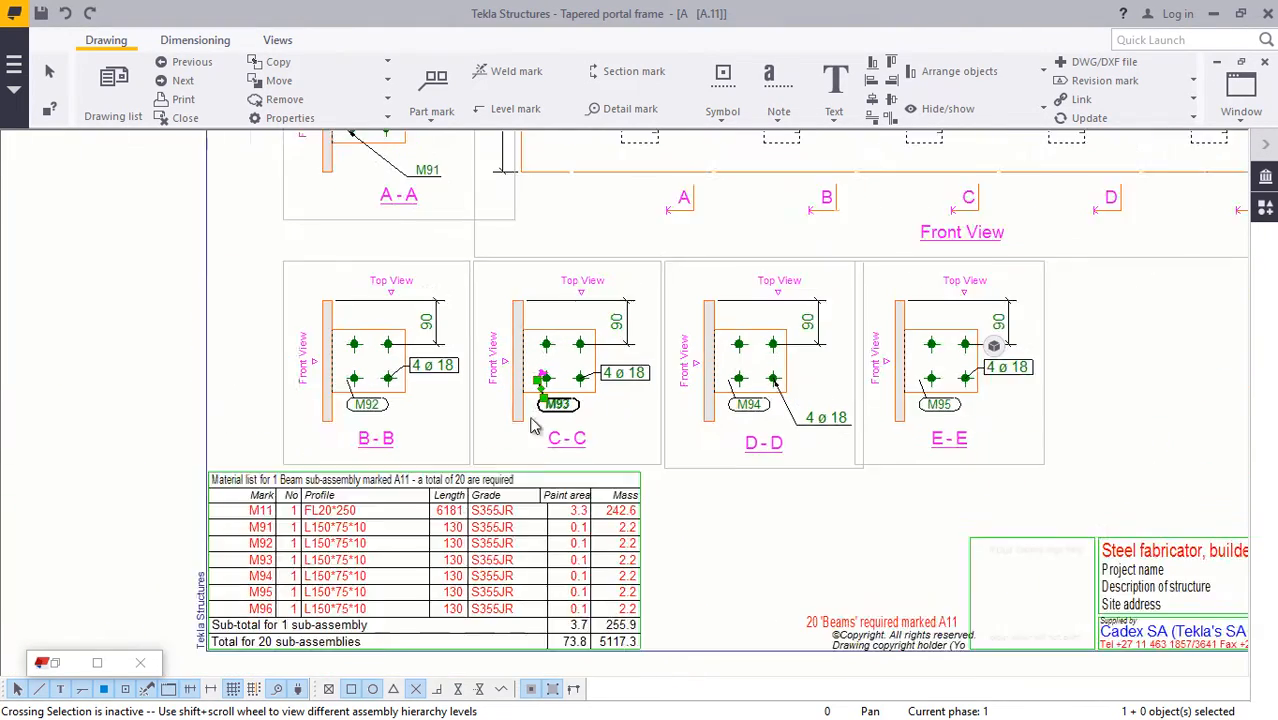
pyautogui.scroll(2, 410, 413)
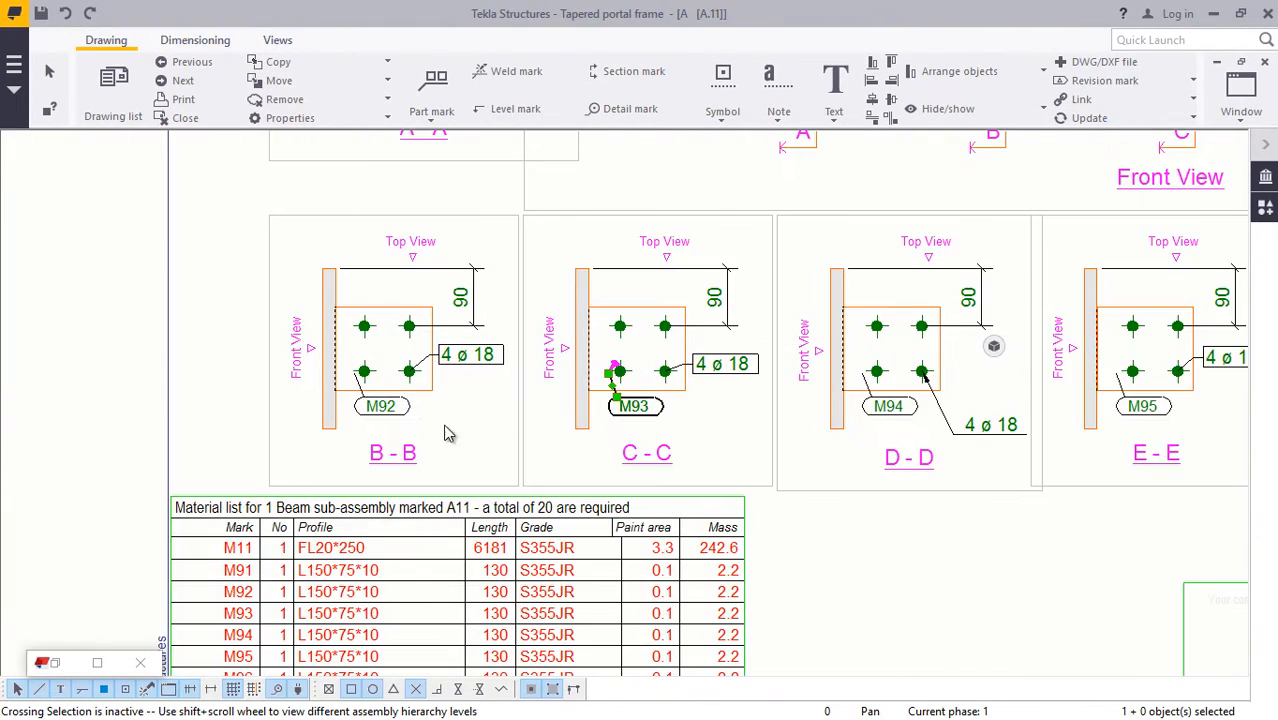
pyautogui.keyDown('shift'); pyautogui.click(389, 414); pyautogui.keyUp('shift')
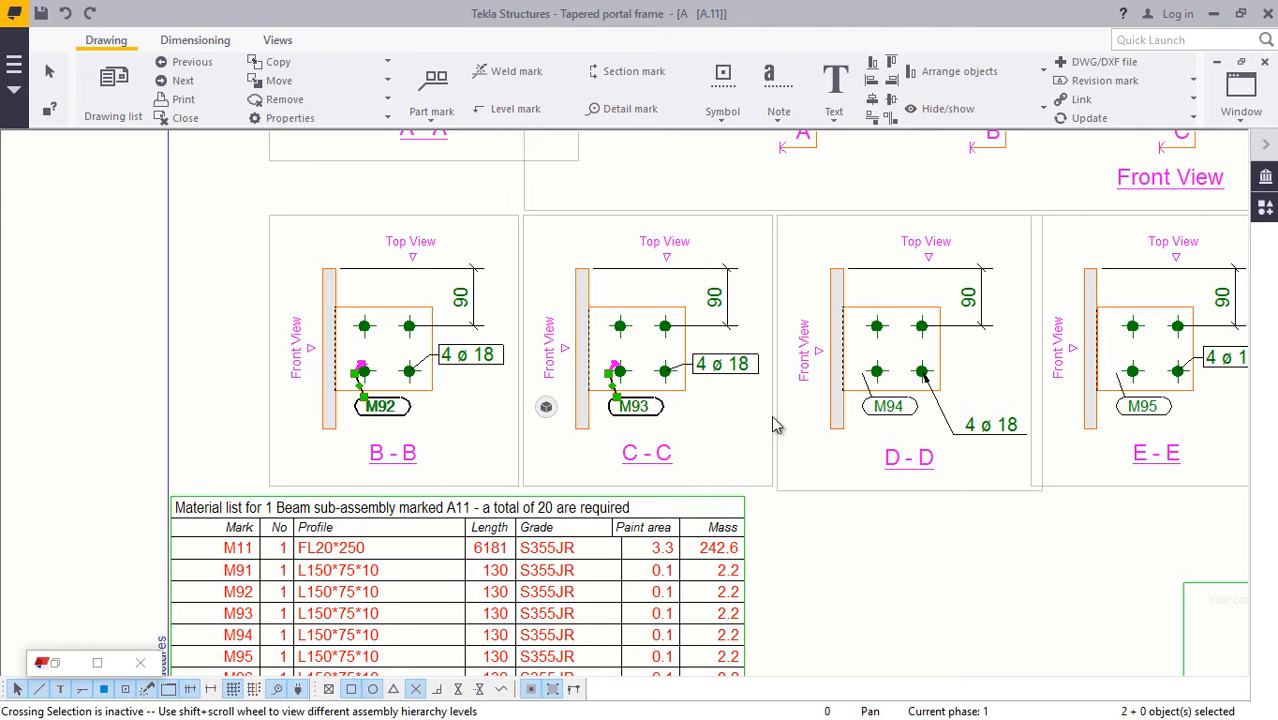
pyautogui.keyDown('shift'); pyautogui.click(898, 412); pyautogui.keyUp('shift')
pyautogui.keyDown('shift'); pyautogui.click(1150, 416); pyautogui.keyUp('shift')
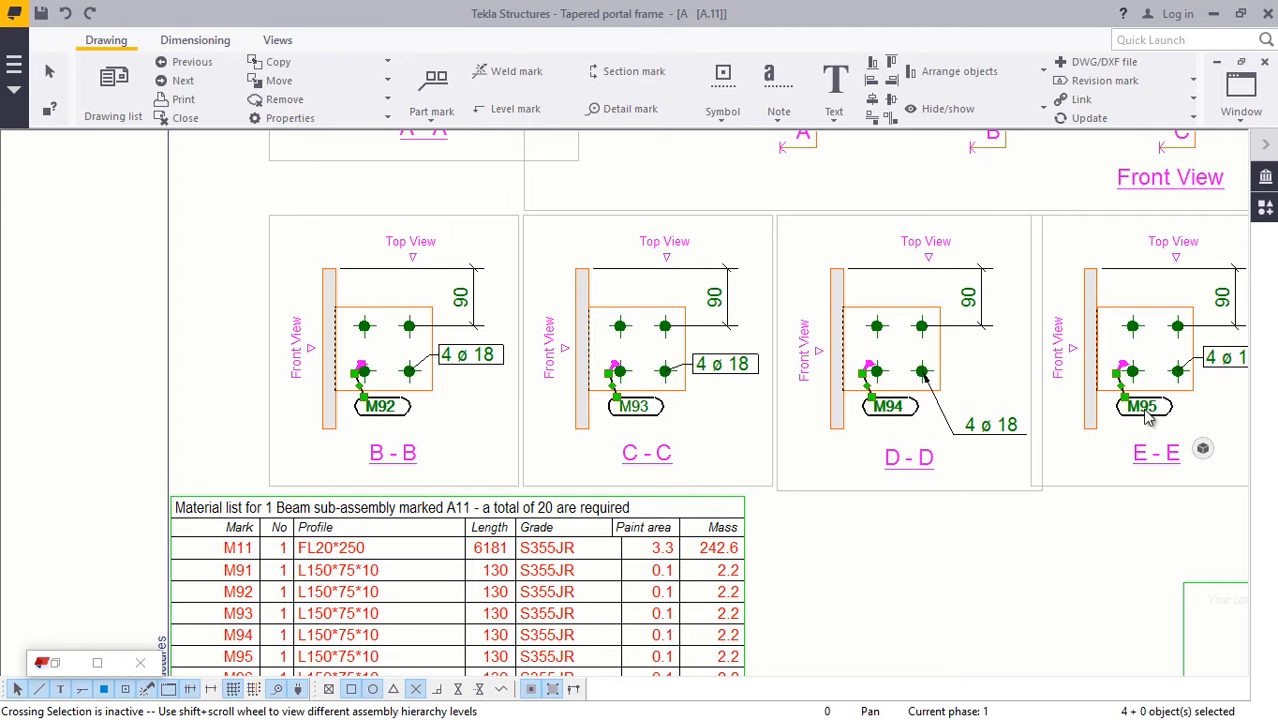
# Step: Add the M96 part mark in section F-F to the selected M92 to M95 part marks
pyautogui.scroll(-6, 652, 400)
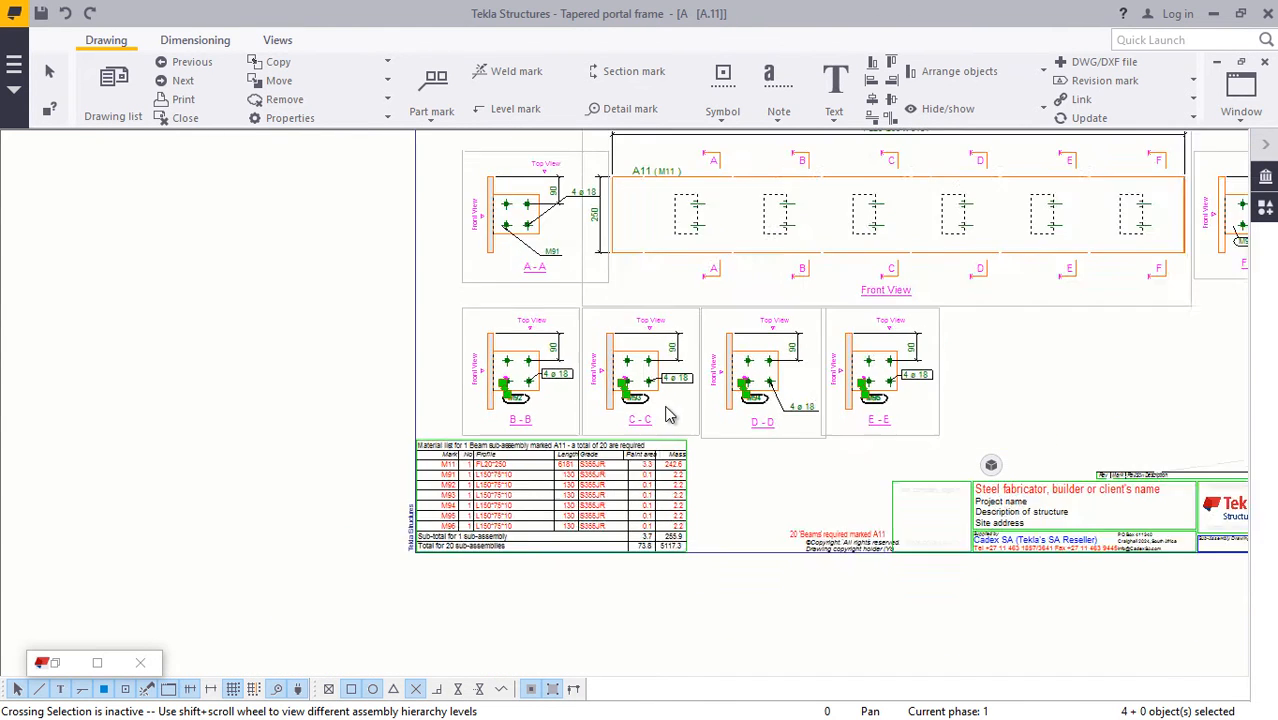
pyautogui.scroll(3, 880, 230)
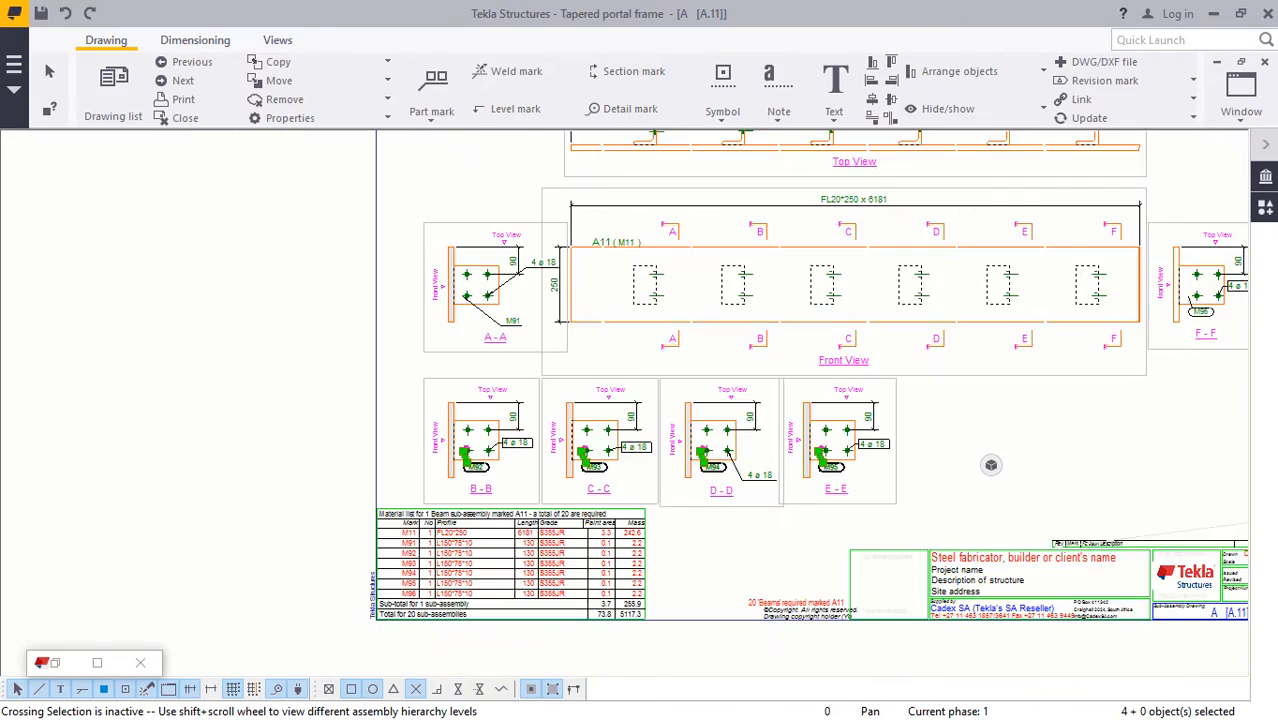
pyautogui.scroll(4, 1215, 285)
pyautogui.scroll(-3, 1041, 356)
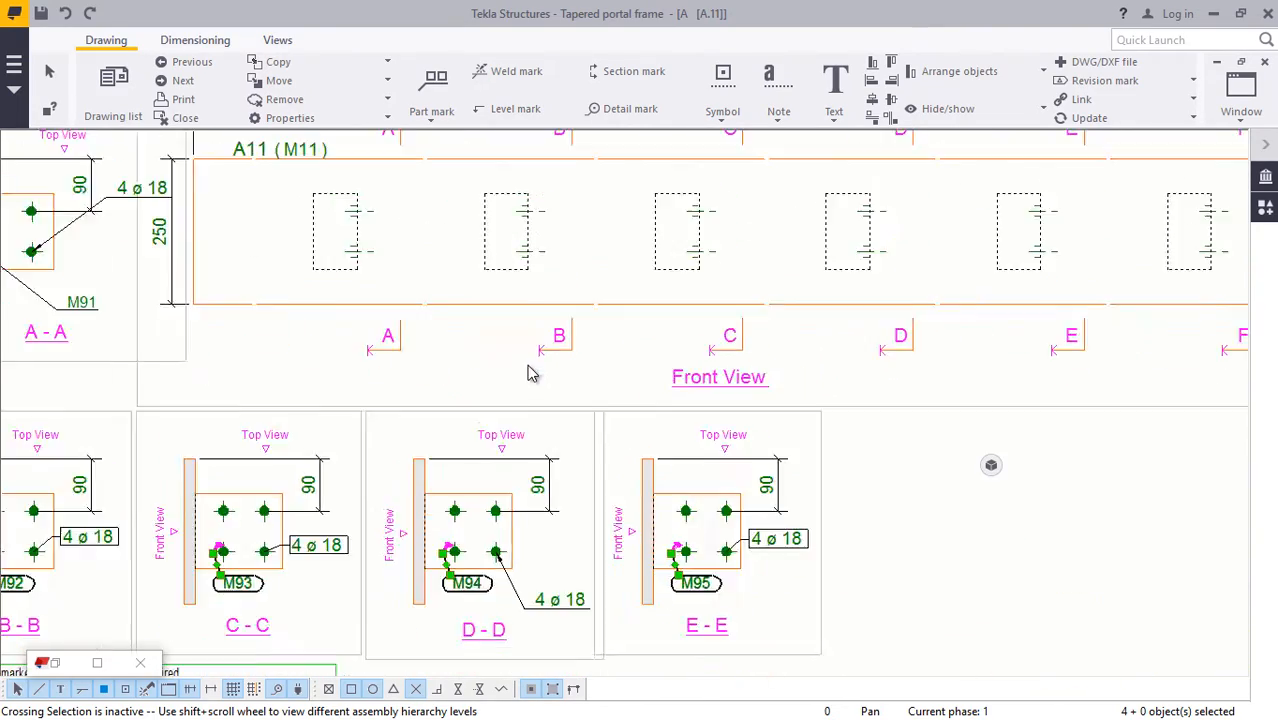
pyautogui.scroll(3, 1125, 298)
pyautogui.click(912, 364)
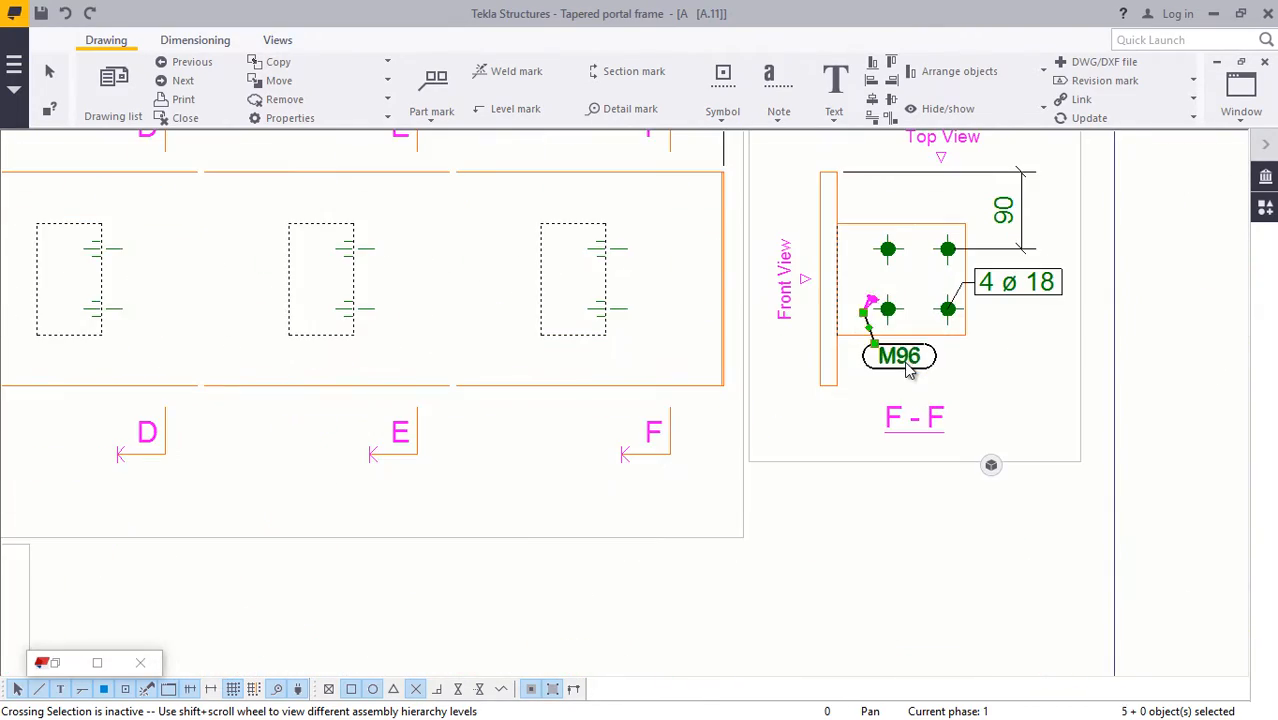
# Step: Compare the M91 part mark in section A-A with the selected part marks in sections B-B to F-F
pyautogui.scroll(-5, 908, 455)
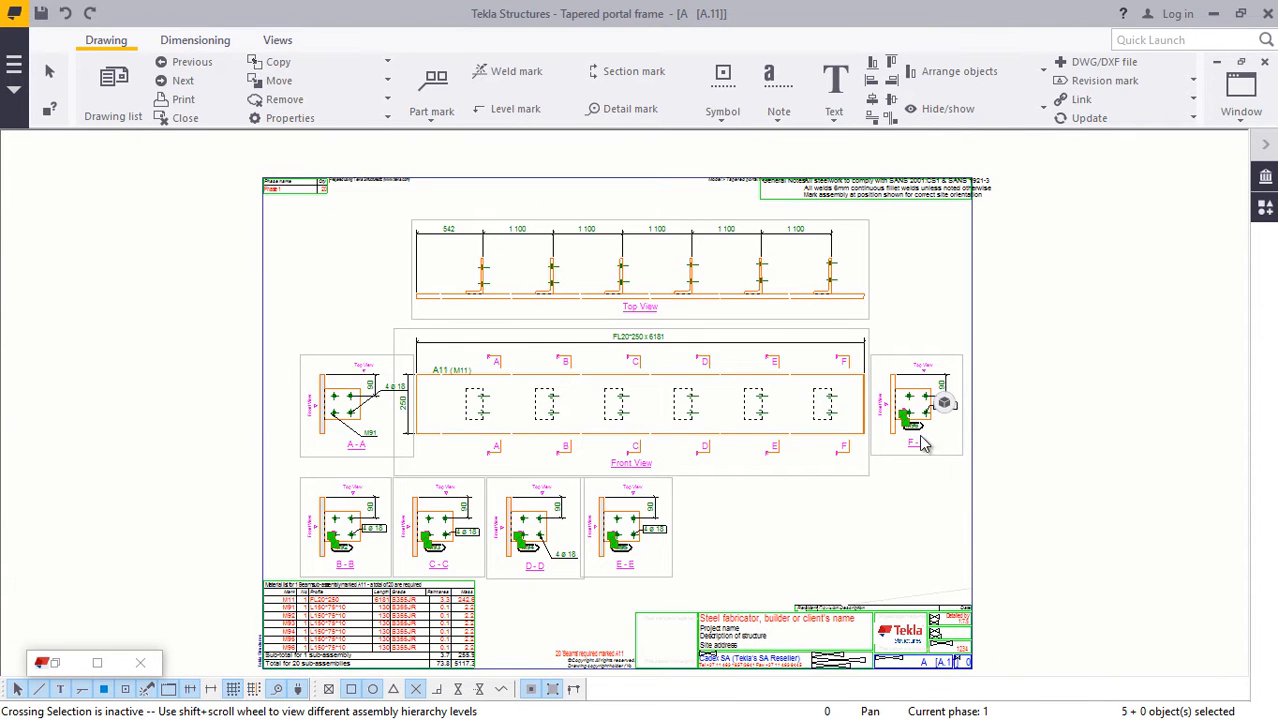
pyautogui.scroll(3, 374, 455)
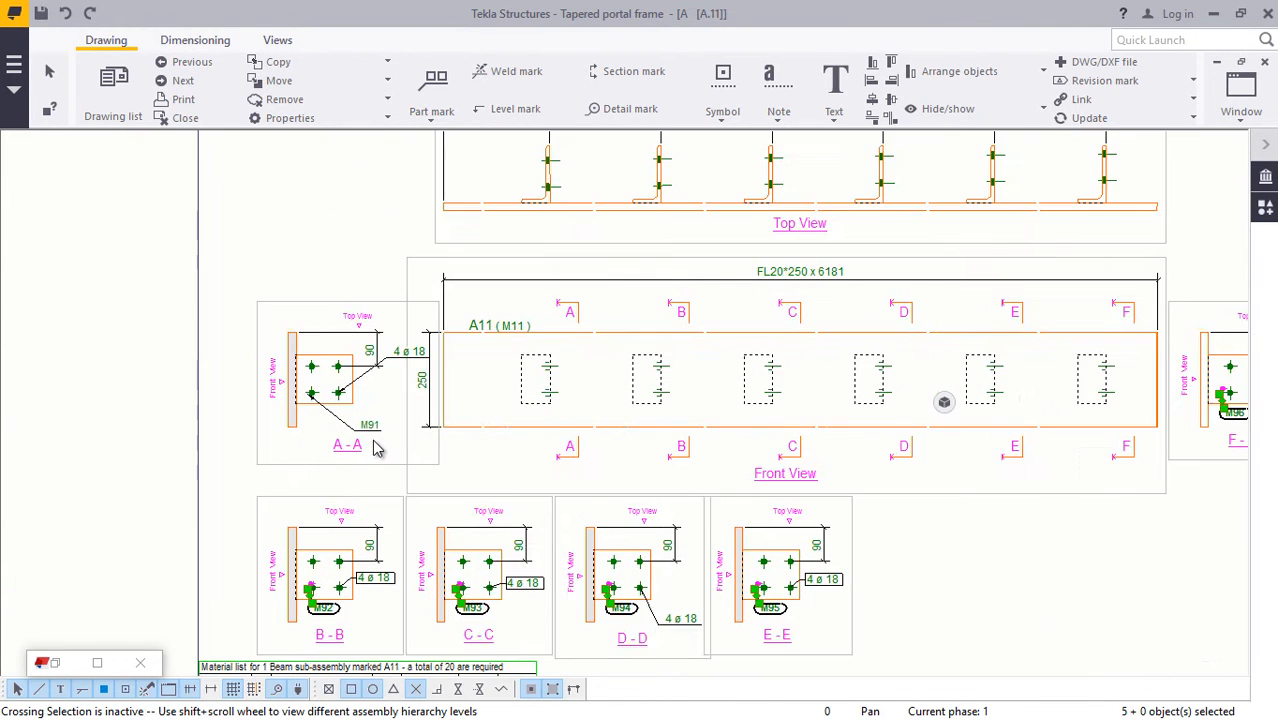
pyautogui.scroll(-2, 378, 424)
pyautogui.scroll(4, 384, 428)
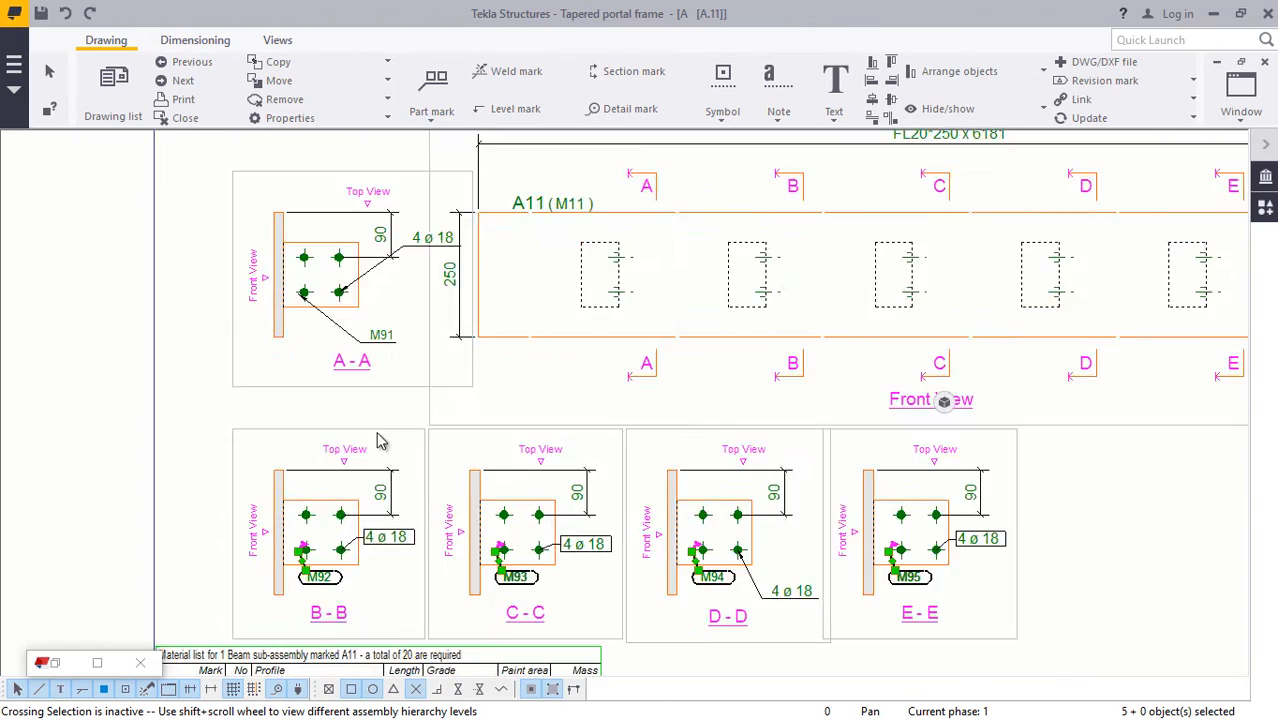
pyautogui.scroll(-3, 386, 429)
pyautogui.scroll(7, 856, 402)
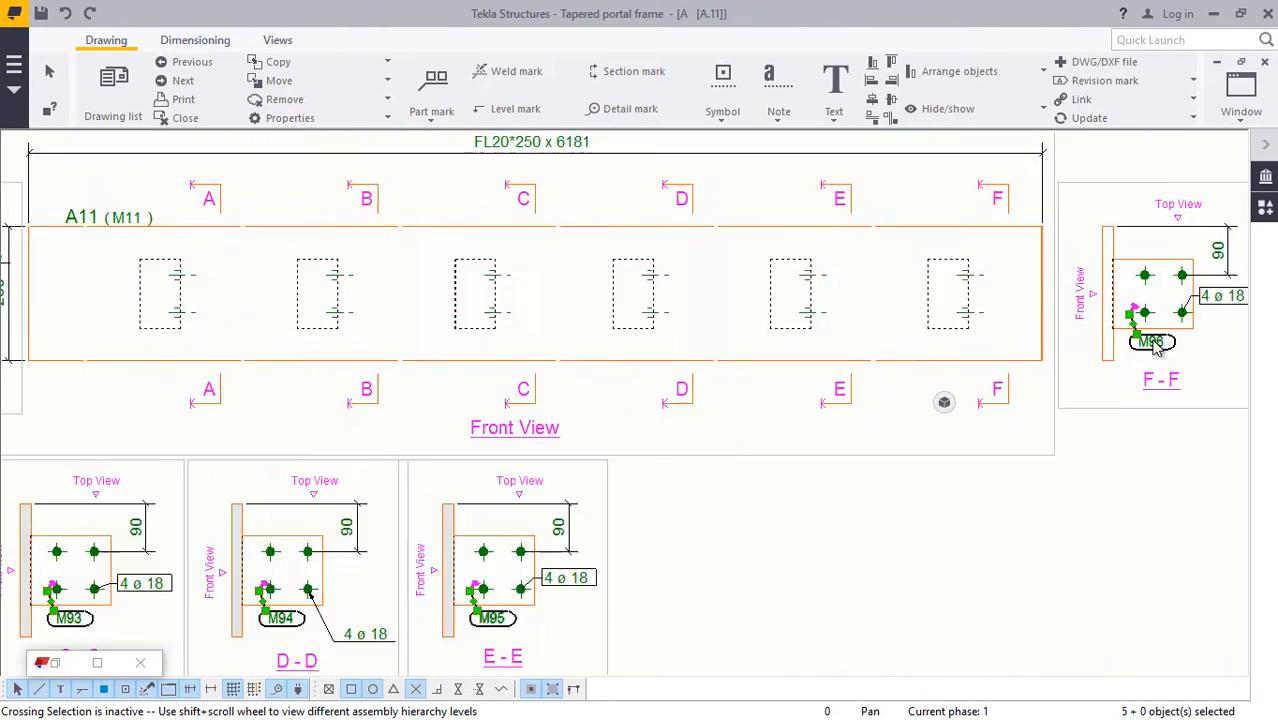
pyautogui.scroll(5, 1168, 344)
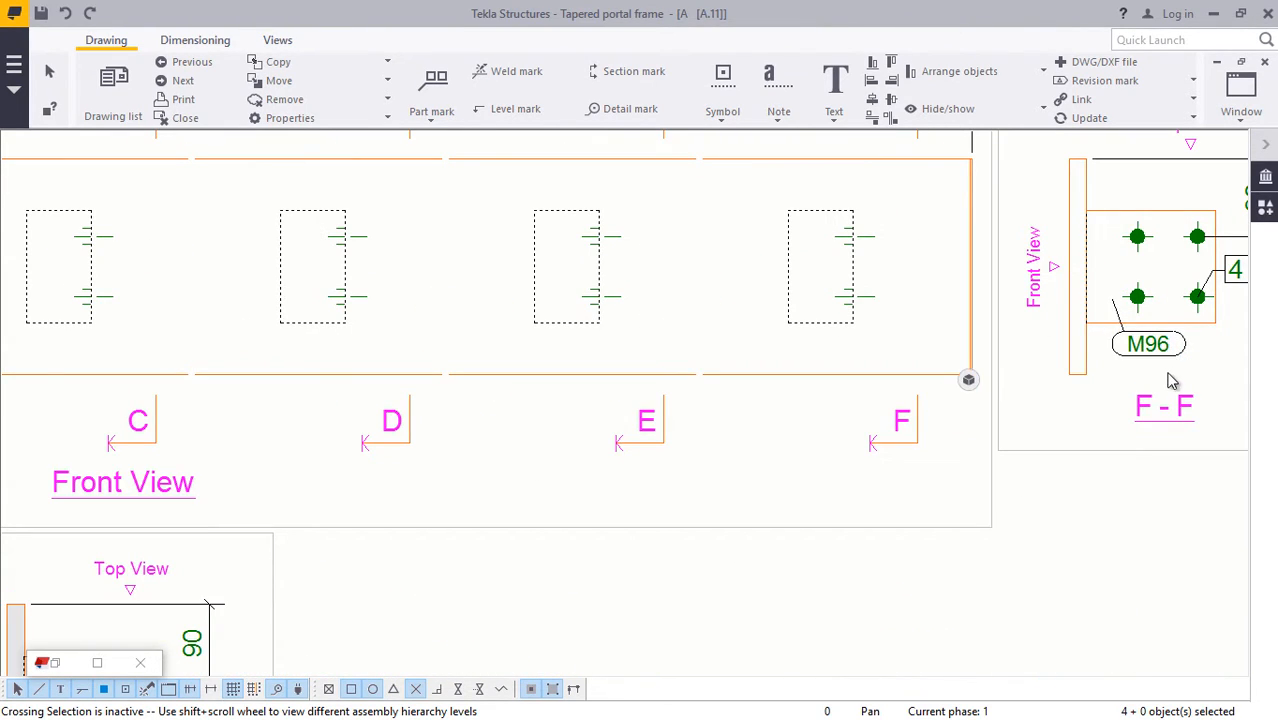
# Step: Modify the M92 to M96 part marks to an underline frame, a leader line type that always shows the leader, and a filled arrowhead
pyautogui.doubleClick(1168, 344)
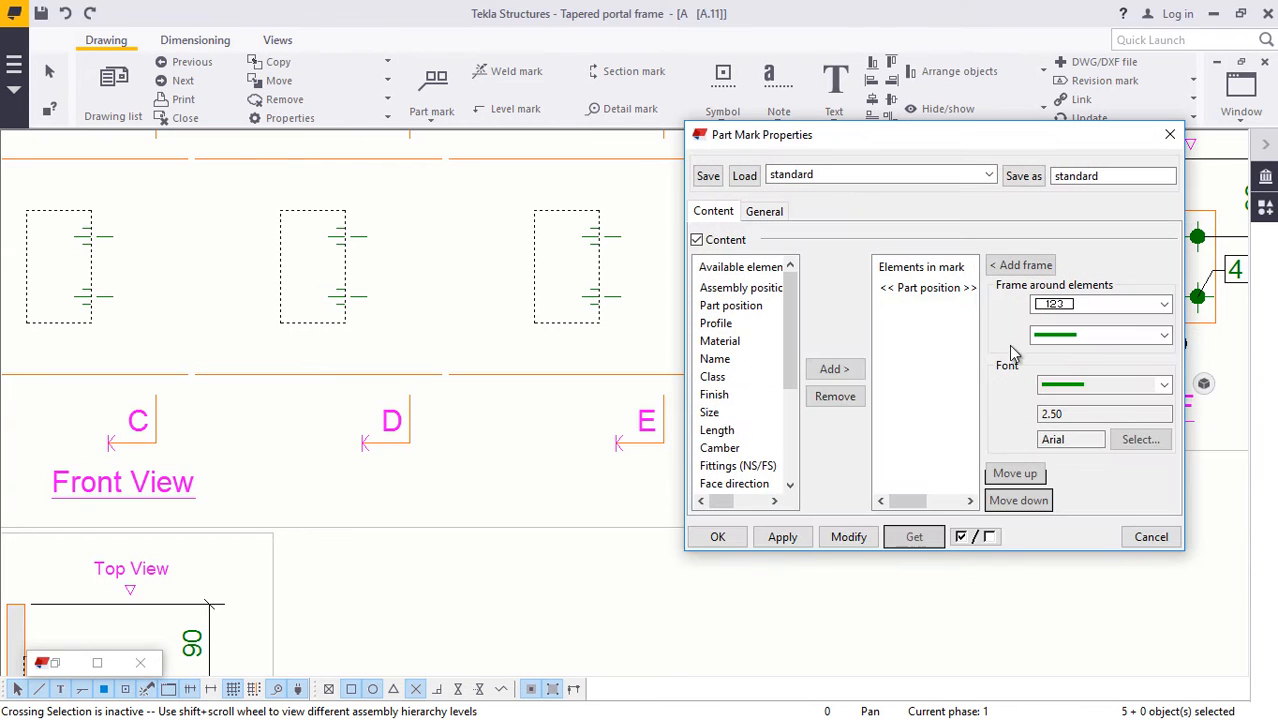
pyautogui.click(764, 211)
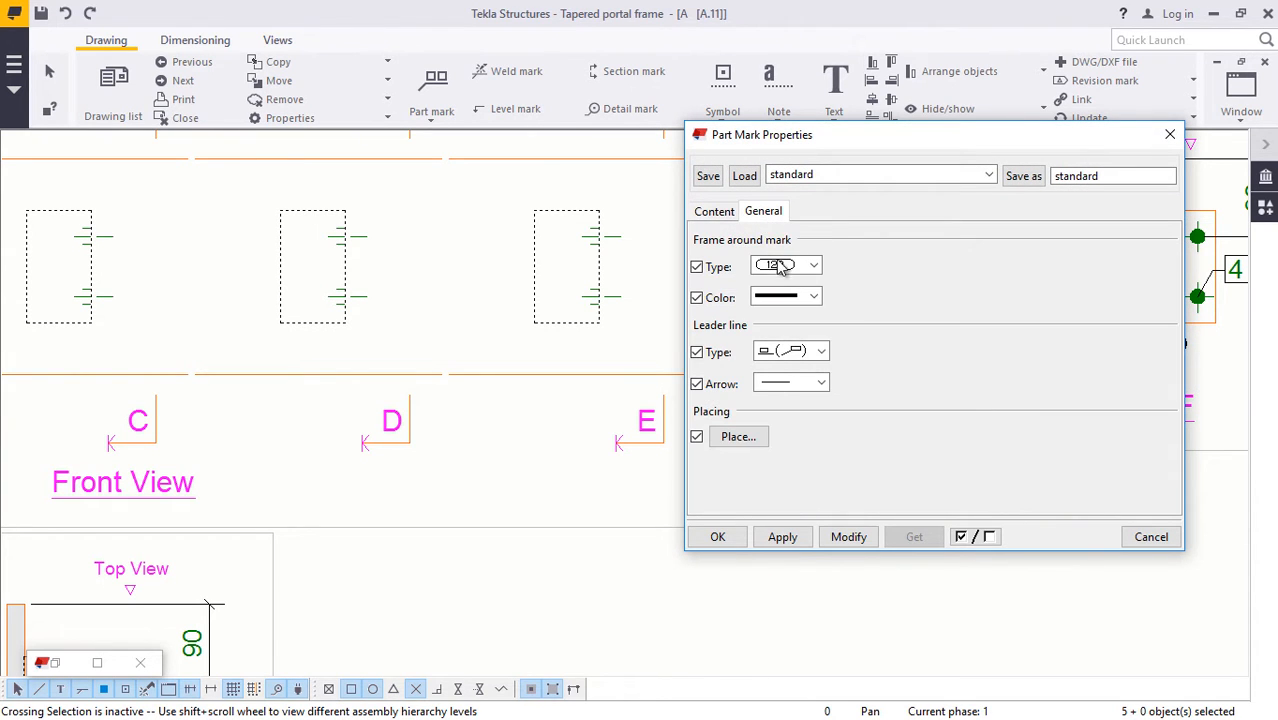
pyautogui.click(787, 265)
pyautogui.click(788, 296)
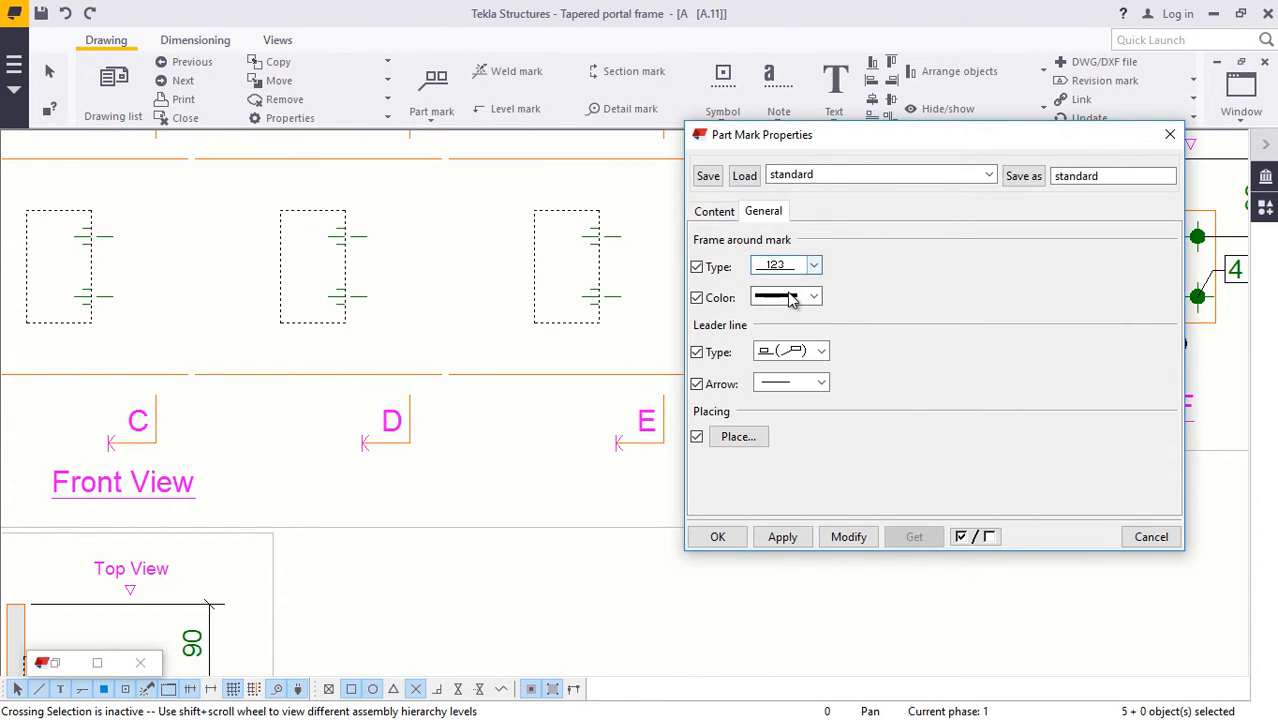
pyautogui.click(820, 352)
pyautogui.click(780, 374)
pyautogui.click(820, 383)
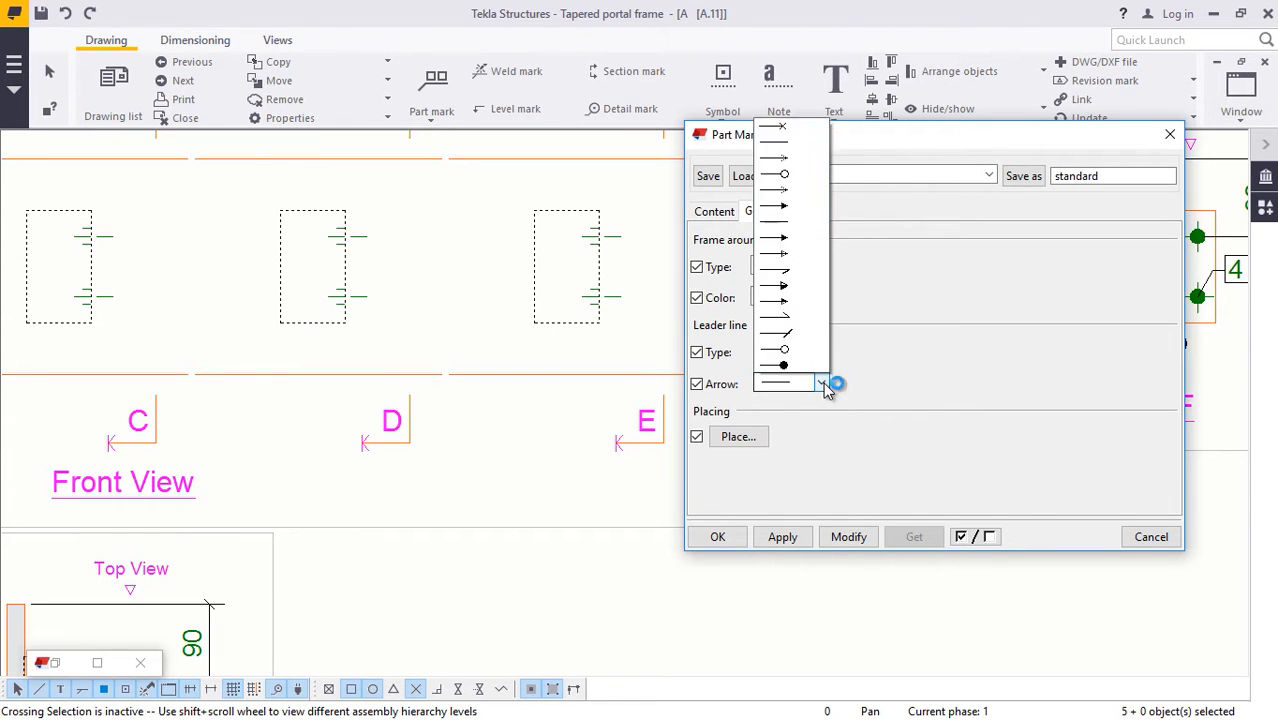
pyautogui.scroll(-2, 805, 300)
pyautogui.click(789, 158)
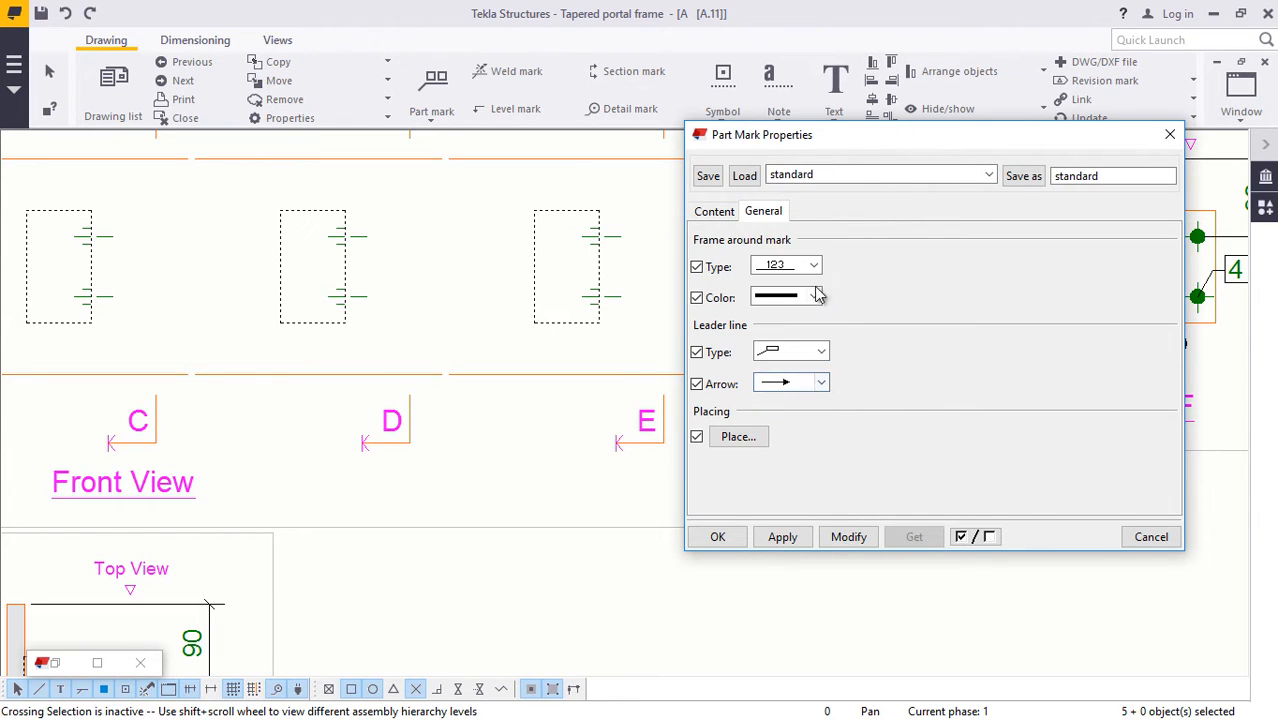
pyautogui.click(850, 540)
pyautogui.click(718, 537)
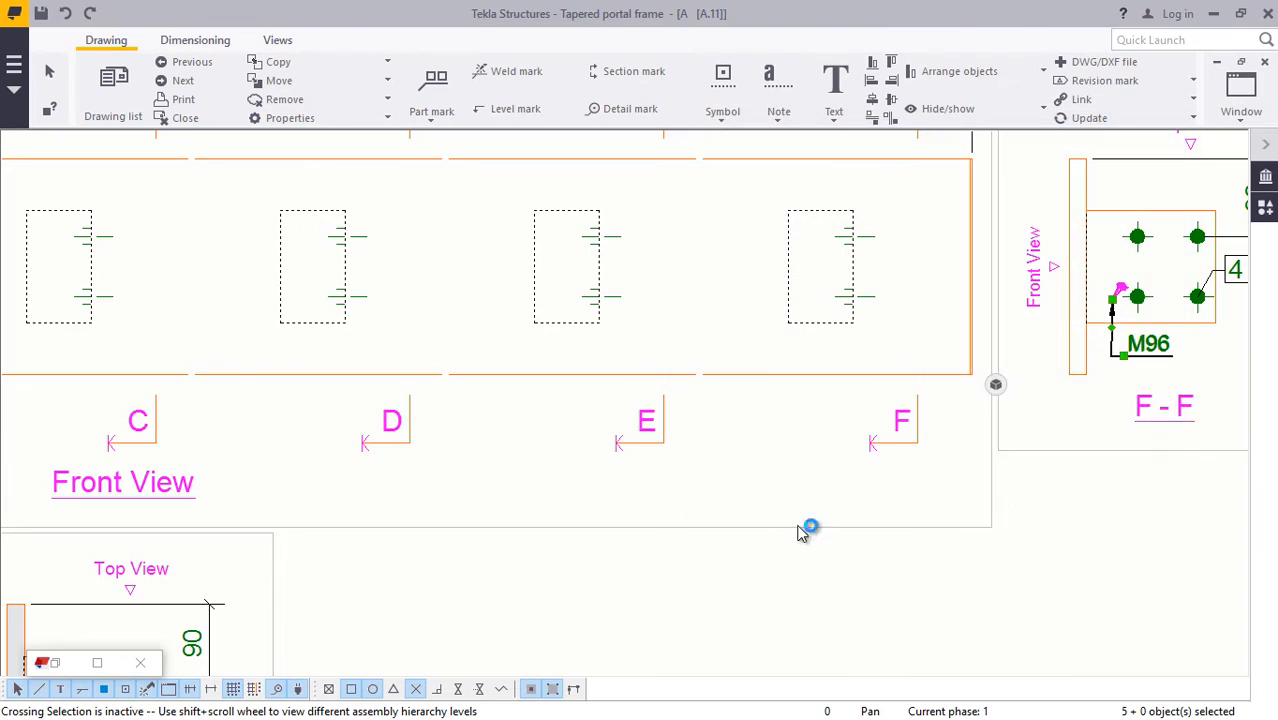
# Step: Move the M92 and M93 part marks in sections B-B and C-C to the lower right of their cleats
pyautogui.scroll(-2, 850, 400)
pyautogui.scroll(-3, 897, 362)
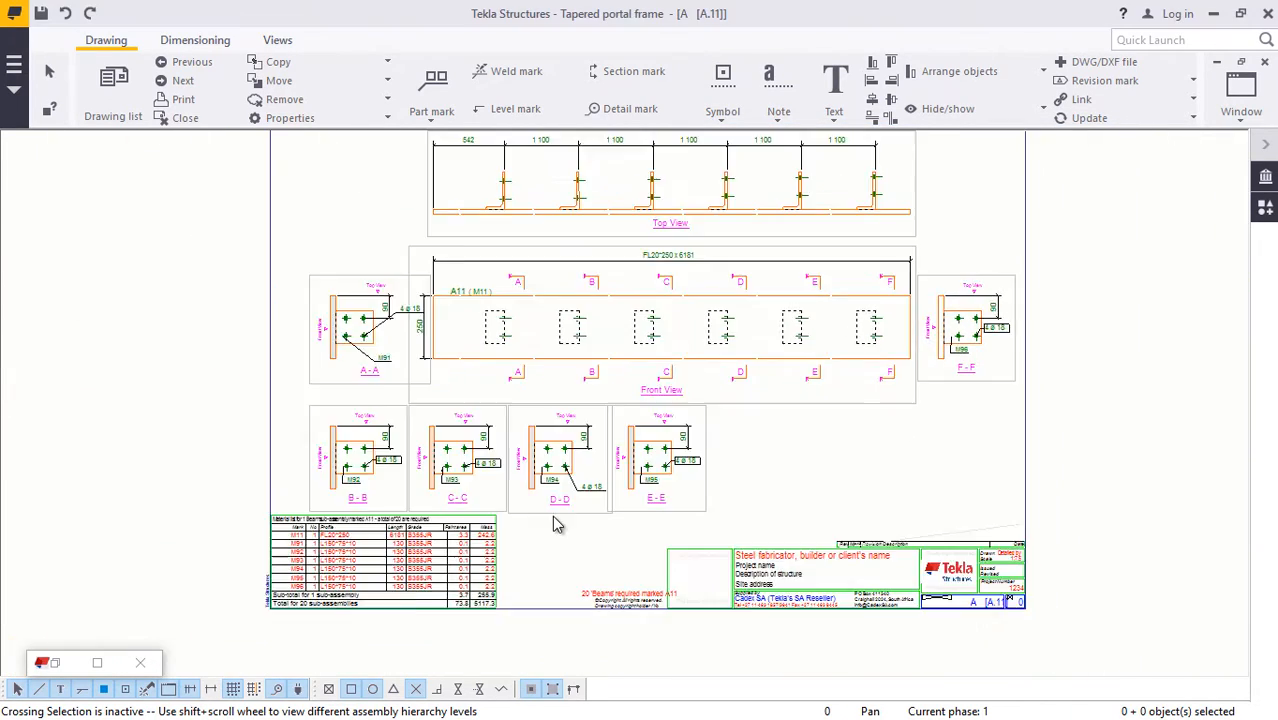
pyautogui.scroll(5, 556, 522)
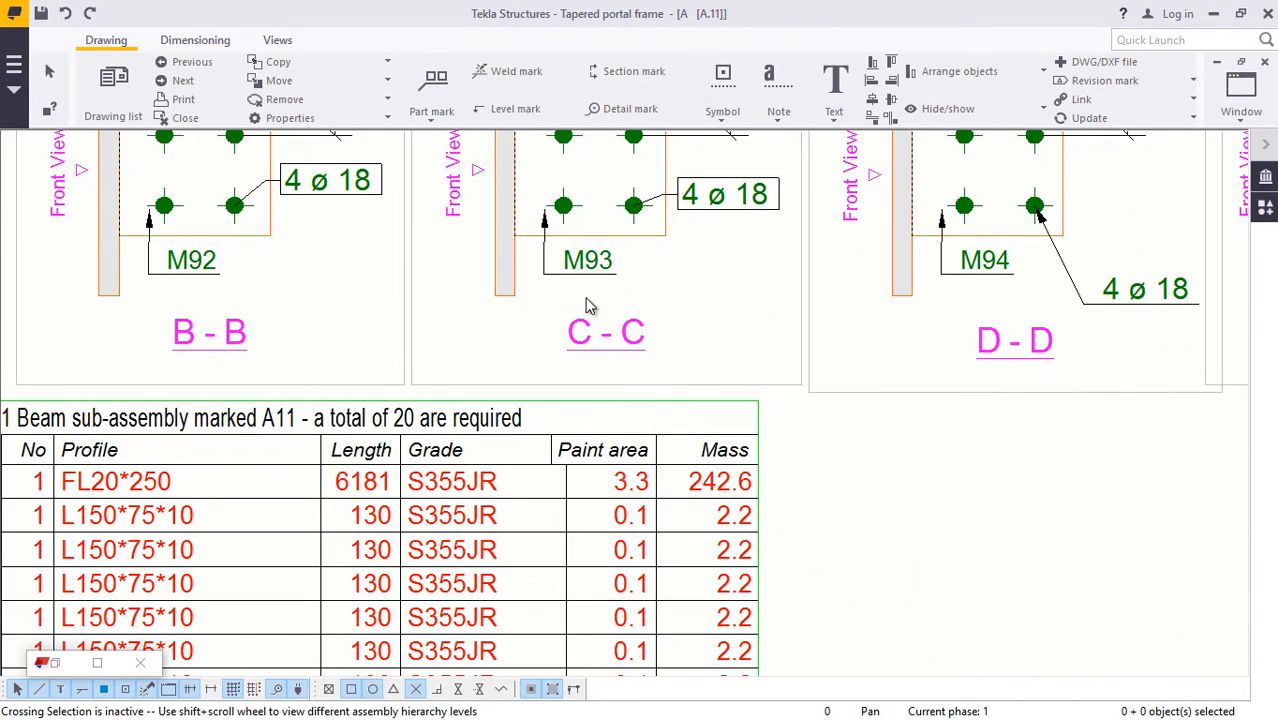
pyautogui.moveTo(172, 283); pyautogui.dragTo(285, 306)
pyautogui.click(575, 291)
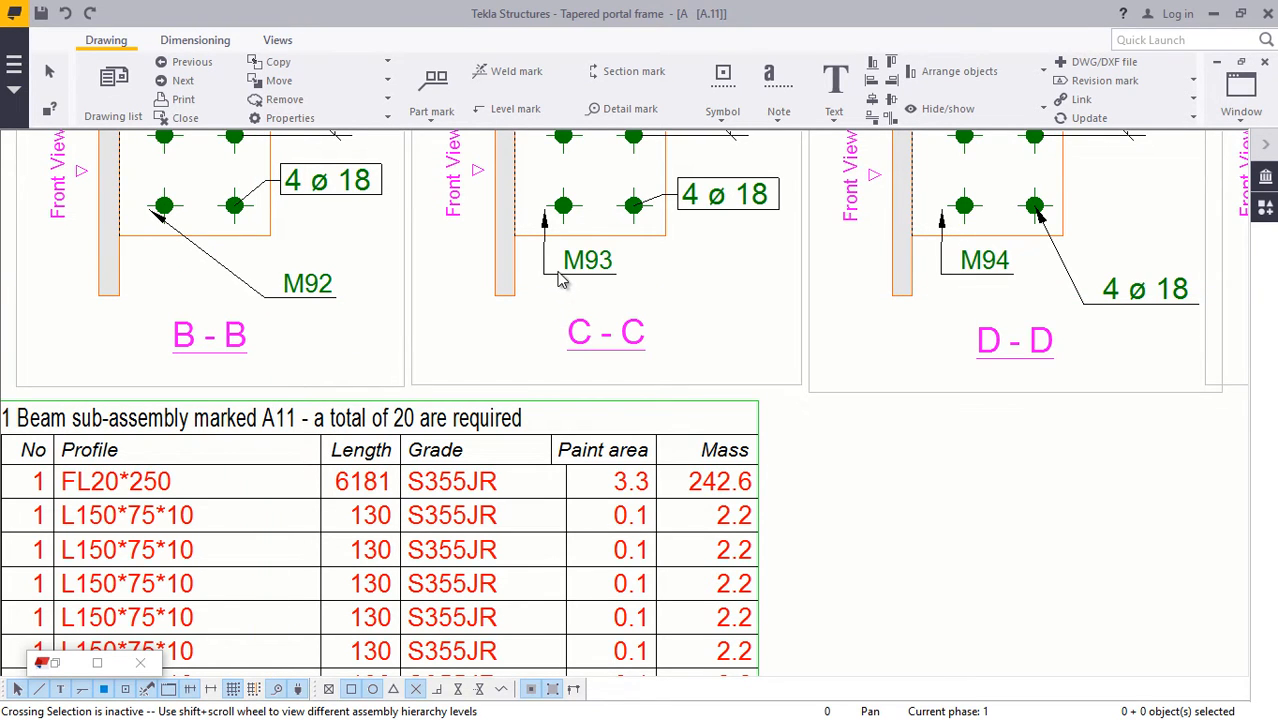
pyautogui.click(560, 280)
pyautogui.moveTo(560, 280); pyautogui.dragTo(685, 303)
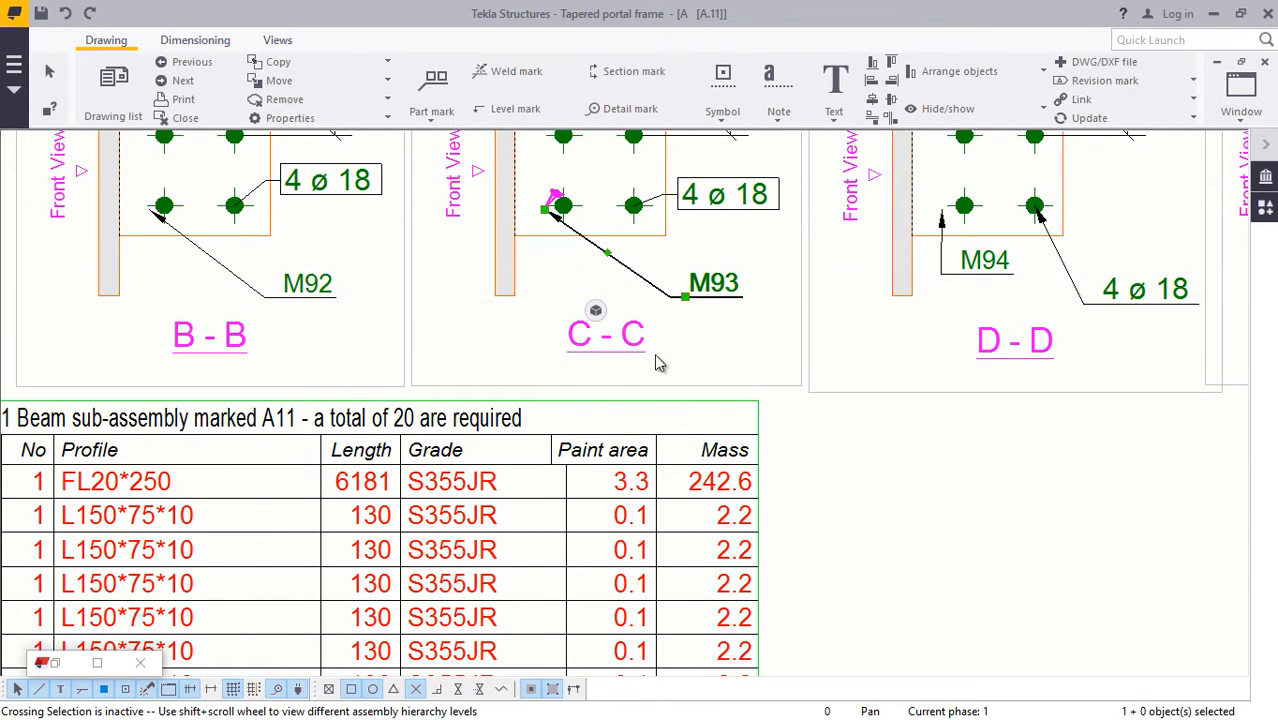
# Step: Move the M94 part mark in section D-D just below the cleat, left of the bolt mark, and deselect it
pyautogui.scroll(-3, 660, 363)
pyautogui.scroll(2, 870, 285)
pyautogui.click(808, 306)
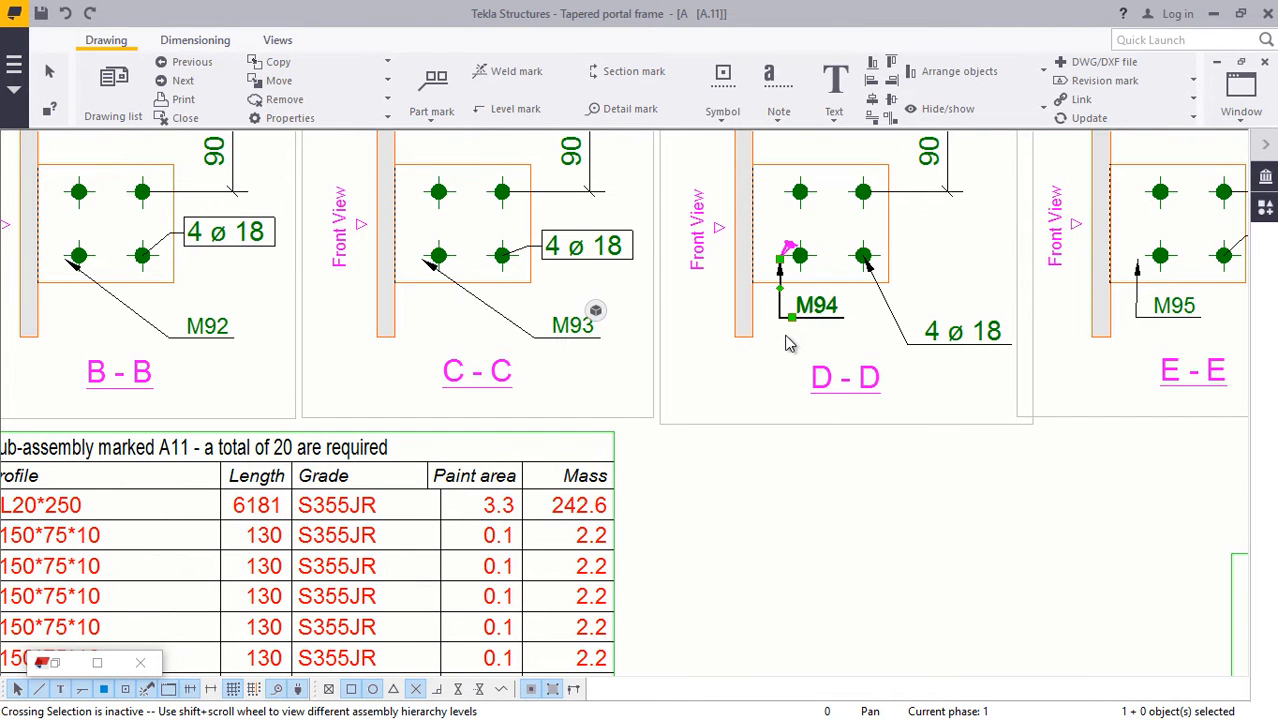
pyautogui.moveTo(800, 310)
pyautogui.mouseDown()
pyautogui.moveTo(762, 365)
pyautogui.moveTo(790, 365)
pyautogui.moveTo(819, 333)
pyautogui.moveTo(805, 342)
pyautogui.mouseUp()
pyautogui.click(736, 394)
# Step: Move the M95 part mark in section E-E to the lower right of the cleat, and deselect it
pyautogui.scroll(-3, 474, 401)
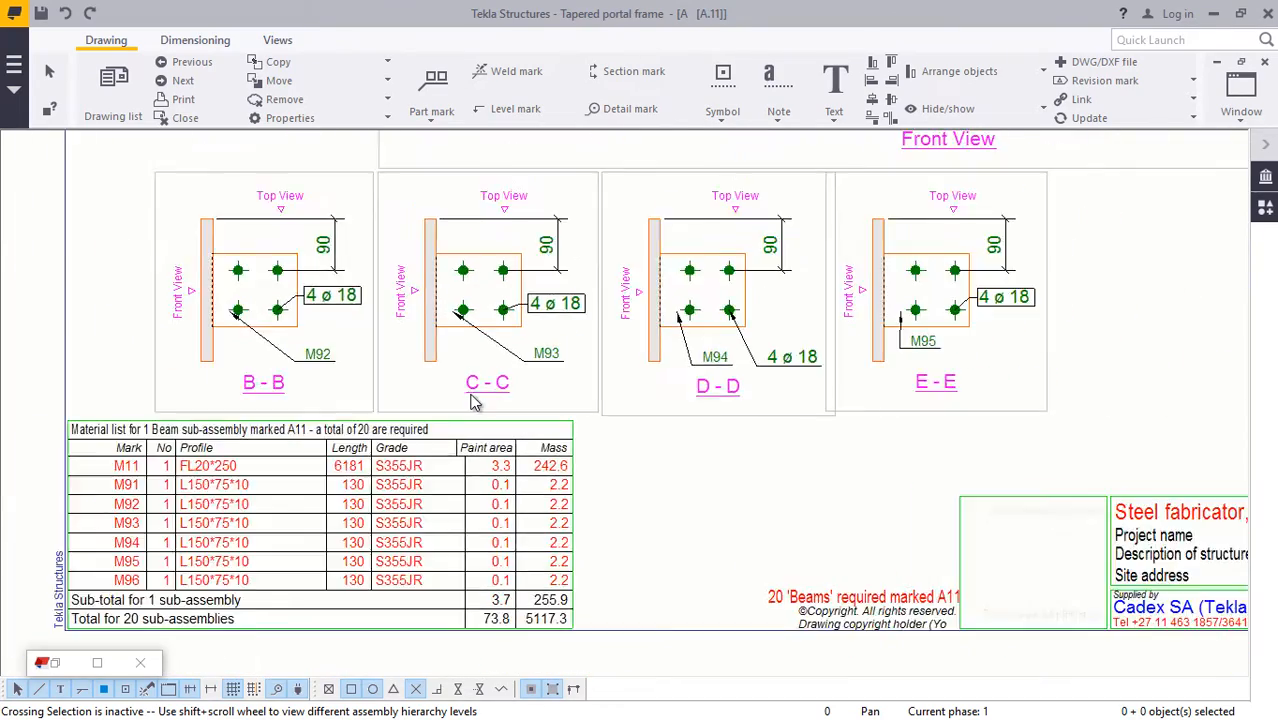
pyautogui.scroll(-1, 474, 401)
pyautogui.scroll(5, 799, 355)
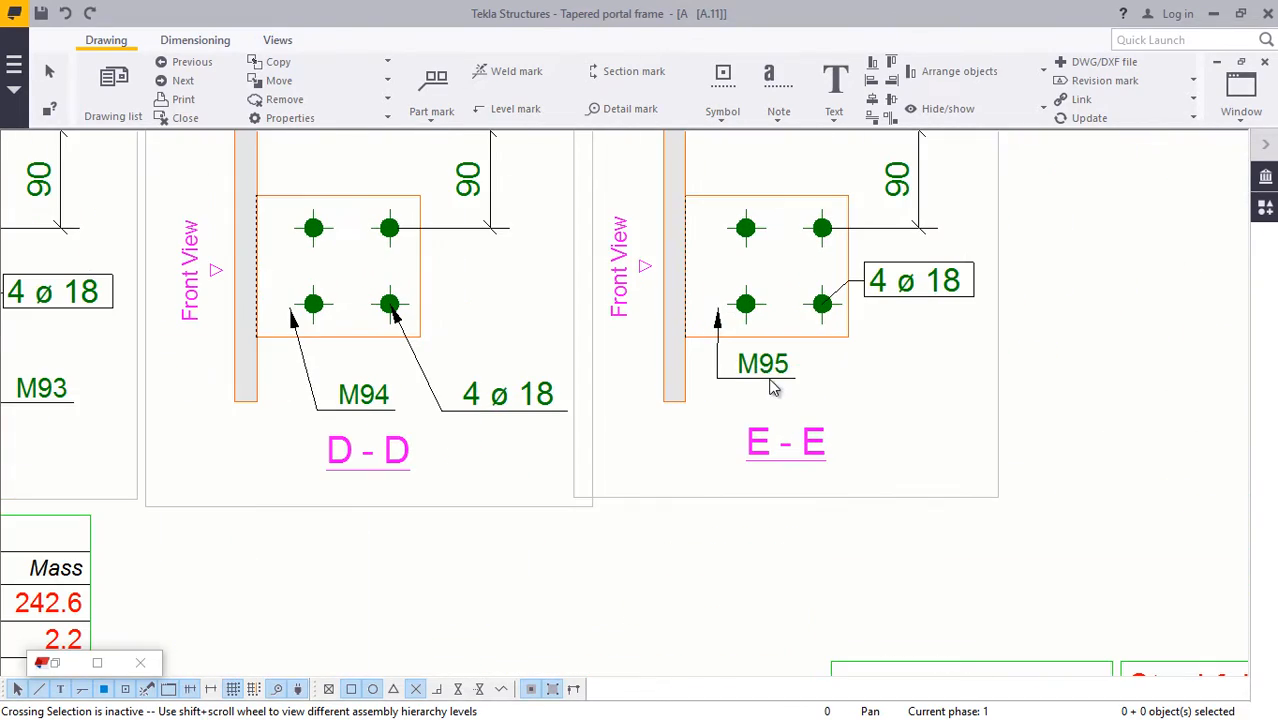
pyautogui.click(766, 377)
pyautogui.moveTo(737, 377); pyautogui.dragTo(833, 386)
pyautogui.click(818, 443)
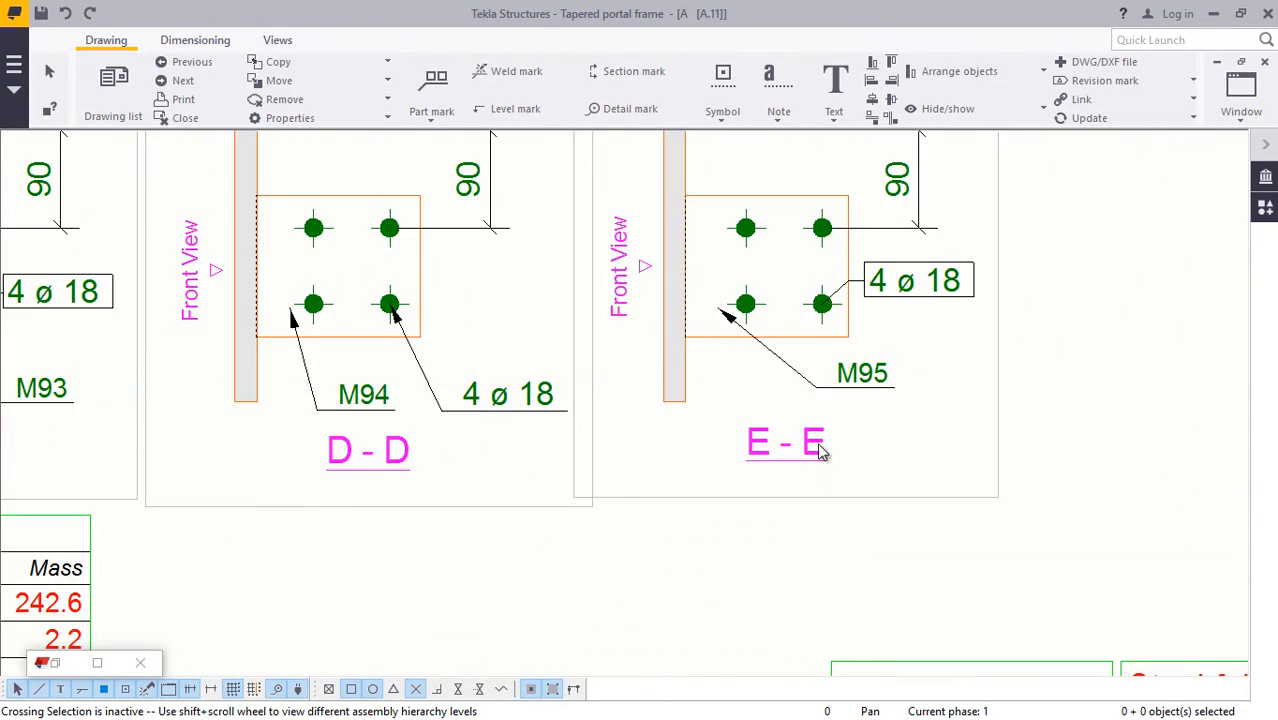
# Step: Move the M96 part mark in section F-F to the lower right of the cleat
pyautogui.scroll(-4, 684, 467)
pyautogui.scroll(-2, 592, 478)
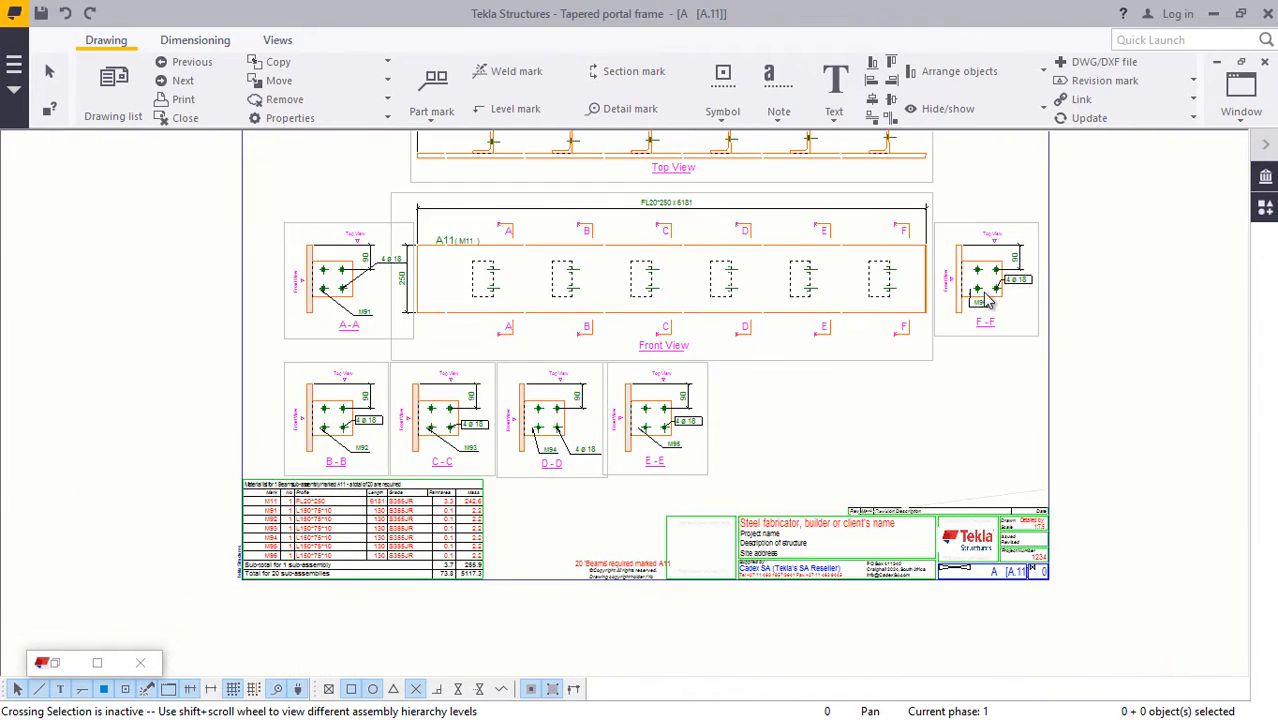
pyautogui.scroll(6, 962, 318)
pyautogui.click(958, 322)
pyautogui.moveTo(958, 322); pyautogui.dragTo(1040, 331)
# Step: Remove the Countersunk element from the 4 ø 18 bolt mark in section F-F and shift the mark farther from the cleat
pyautogui.scroll(3, 1118, 265)
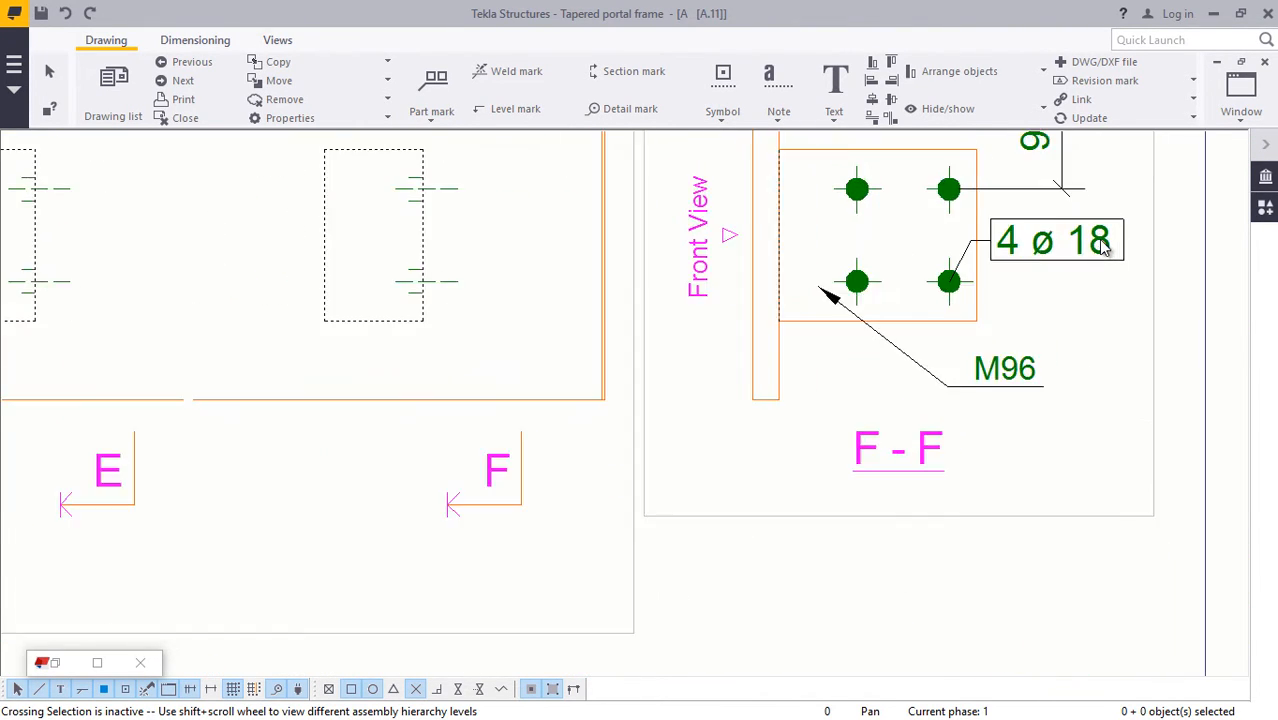
pyautogui.doubleClick(1112, 252)
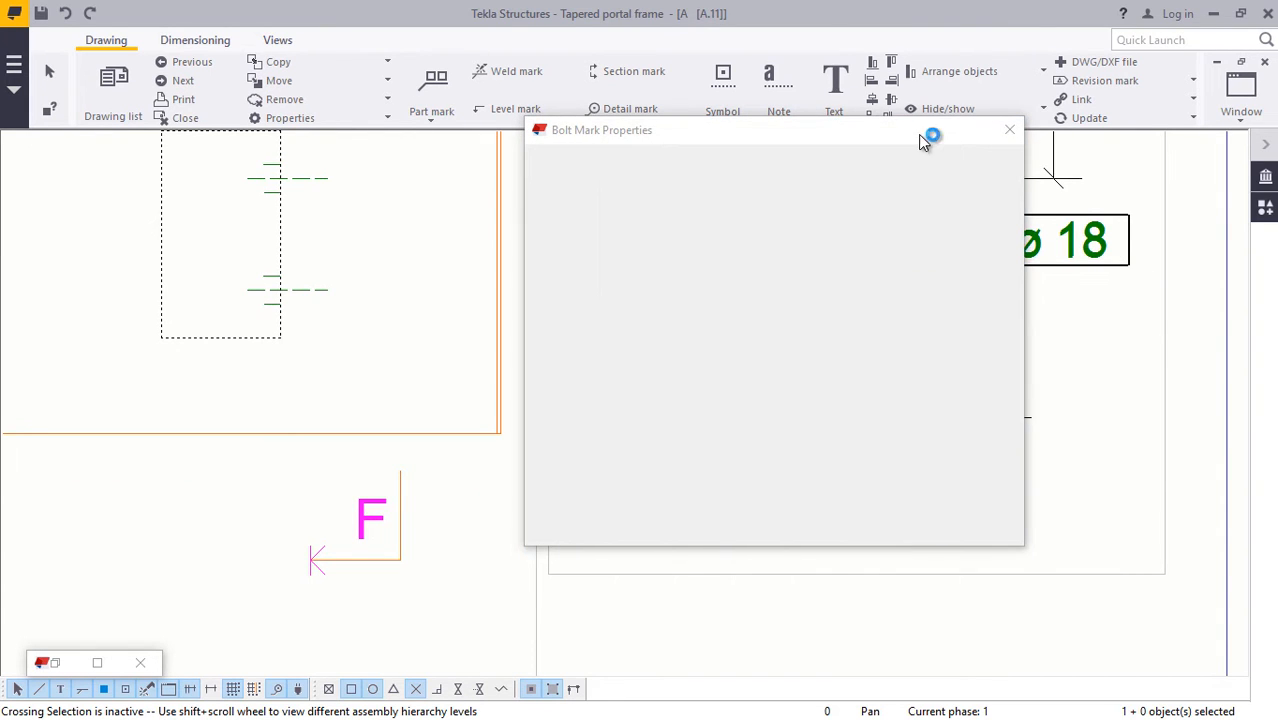
pyautogui.moveTo(918, 134); pyautogui.dragTo(668, 131)
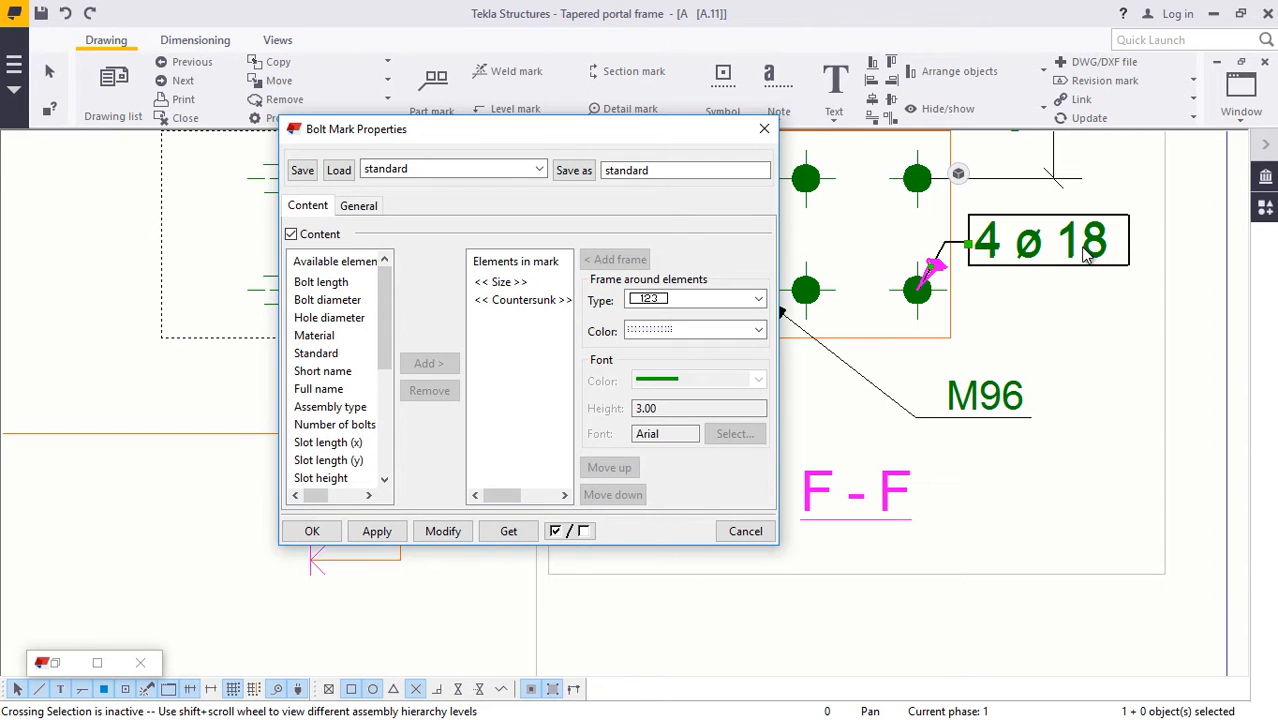
pyautogui.moveTo(608, 133); pyautogui.dragTo(516, 157)
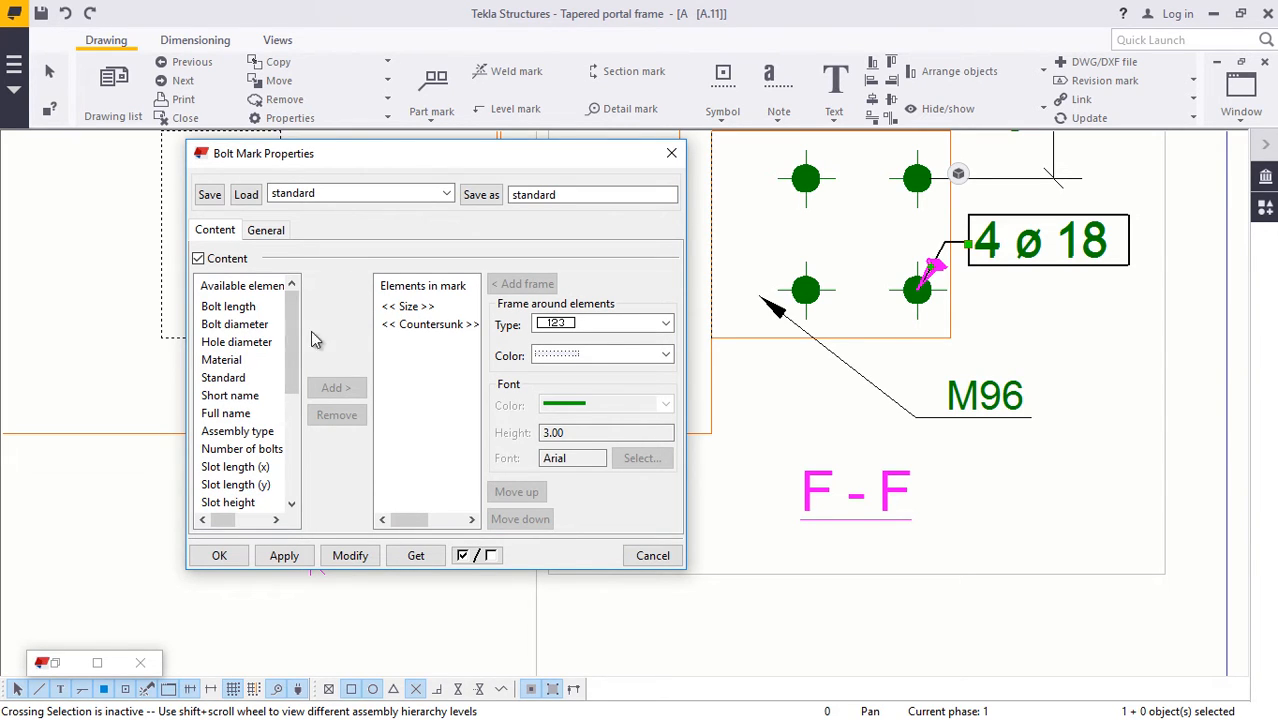
pyautogui.click(443, 326)
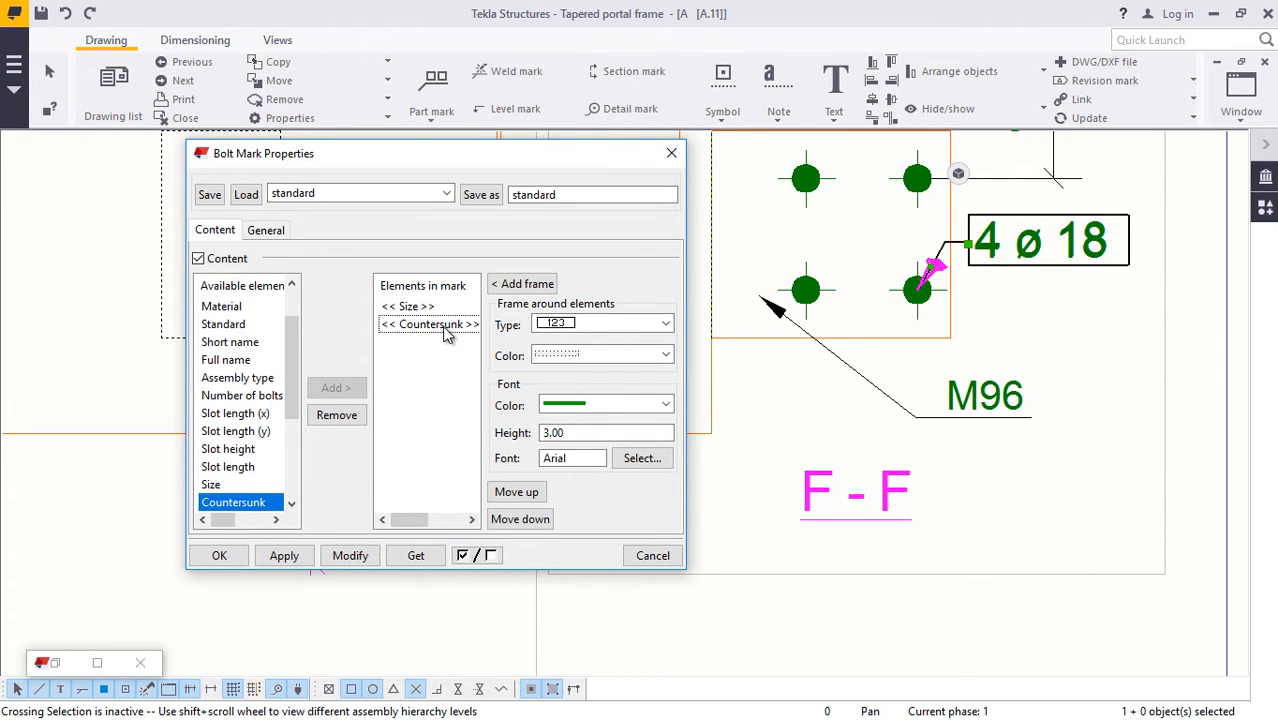
pyautogui.click(338, 416)
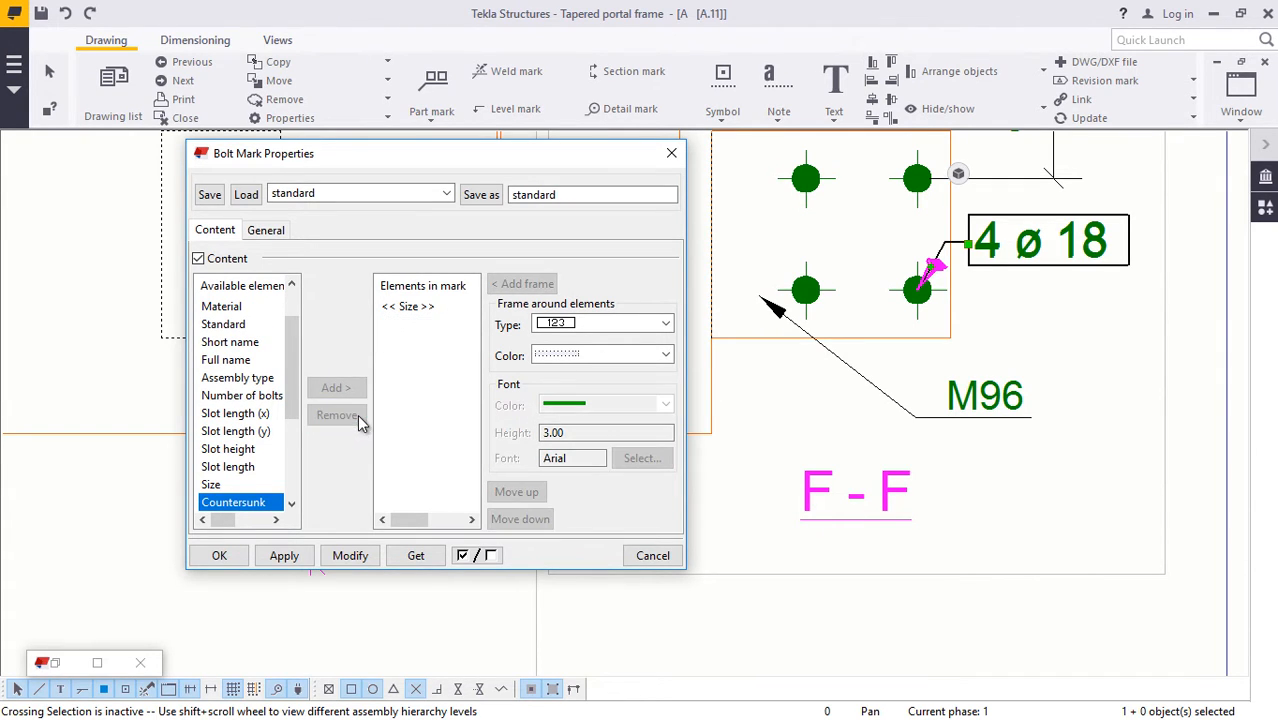
pyautogui.click(420, 308)
pyautogui.click(350, 555)
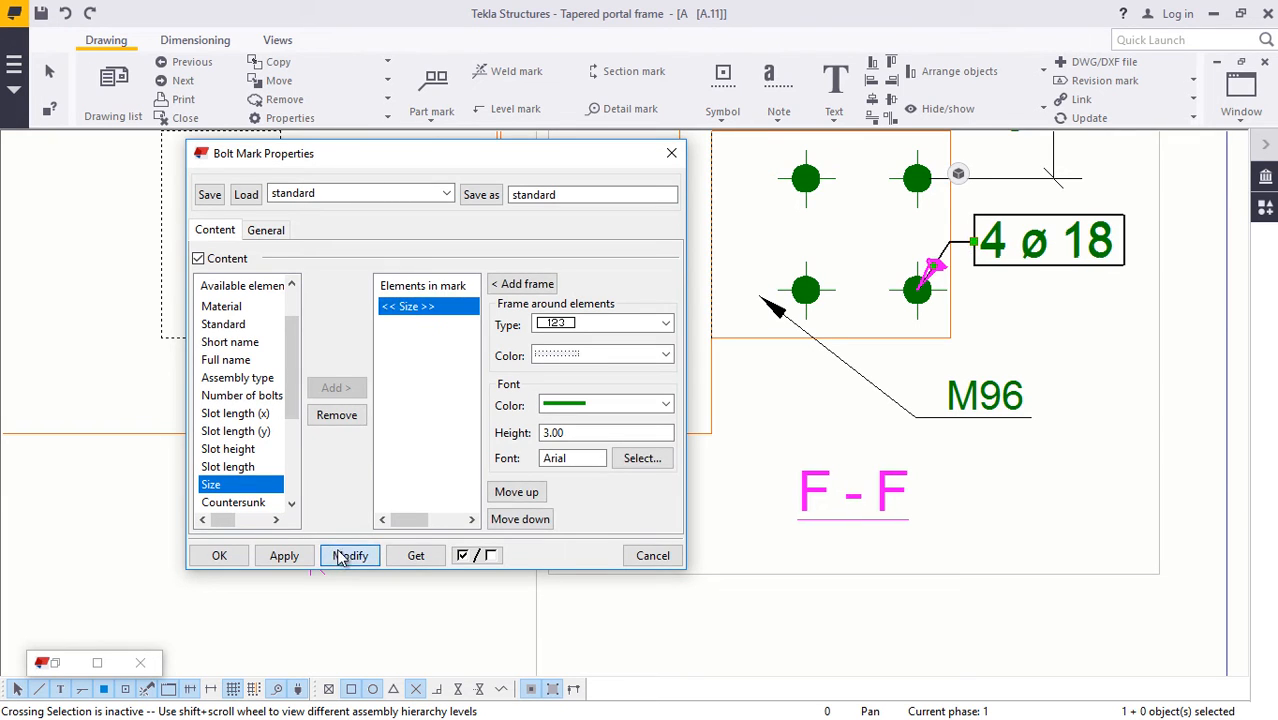
pyautogui.moveTo(1024, 258)
pyautogui.mouseDown()
pyautogui.moveTo(1036, 244)
pyautogui.moveTo(1085, 242)
pyautogui.moveTo(1100, 282)
pyautogui.mouseUp()
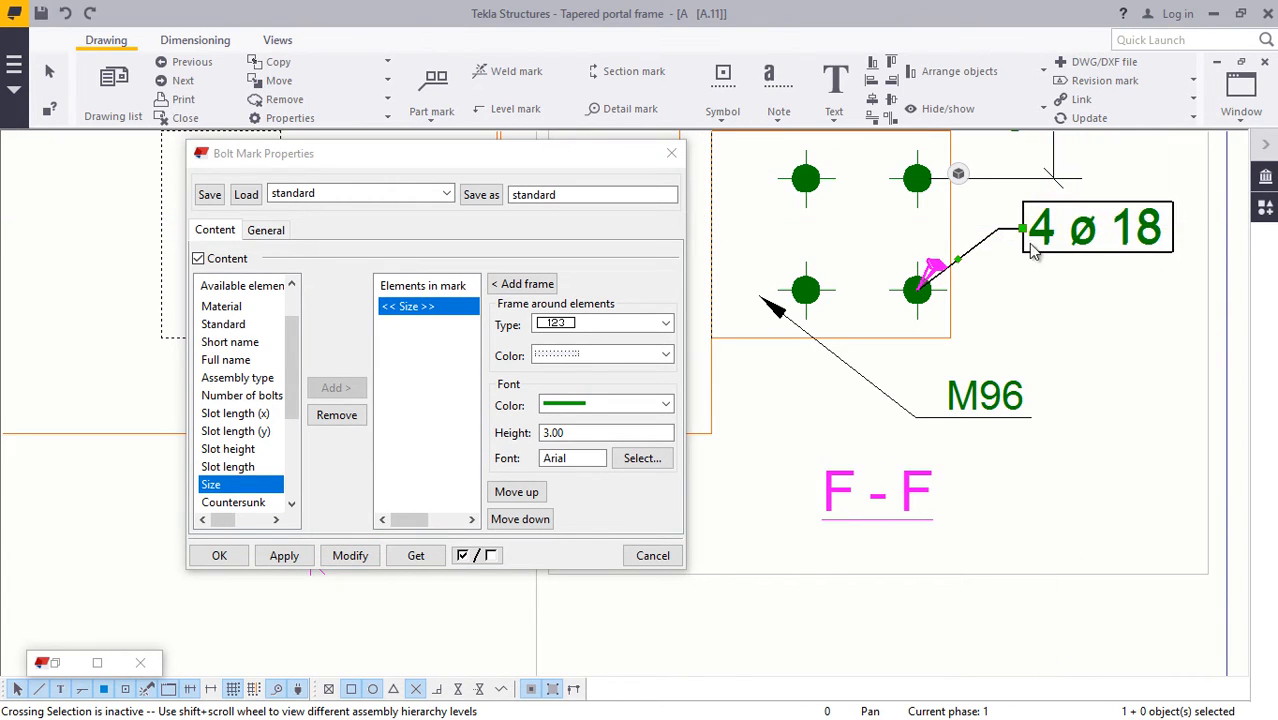
# Step: Replace the Size element with Full name in section F-F's bolt mark content, and apply the change
pyautogui.click(340, 415)
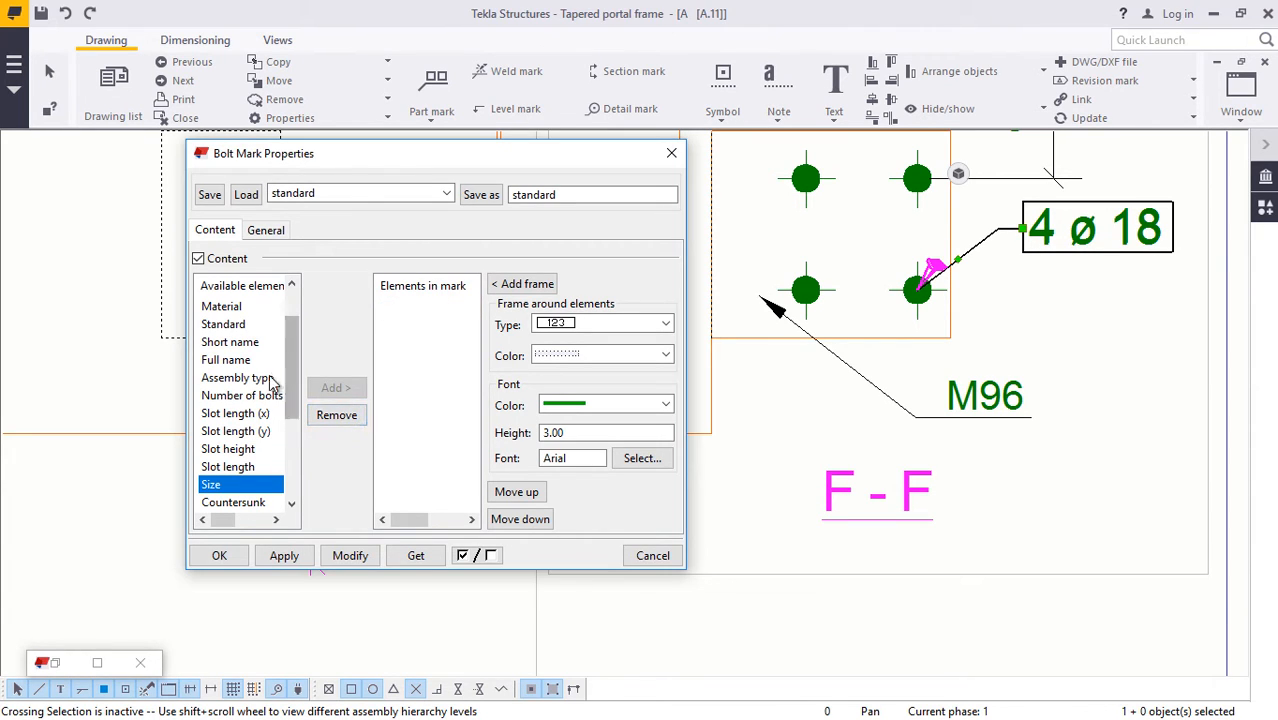
pyautogui.click(228, 360)
pyautogui.click(336, 388)
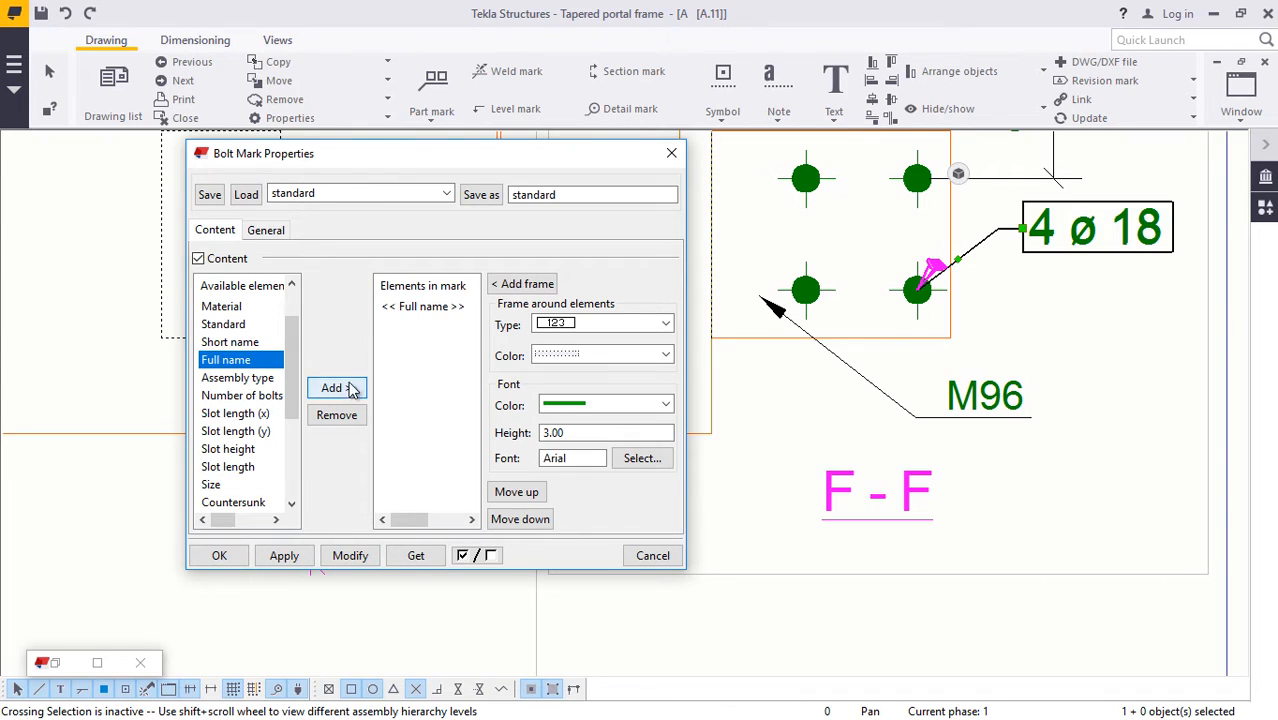
pyautogui.click(435, 309)
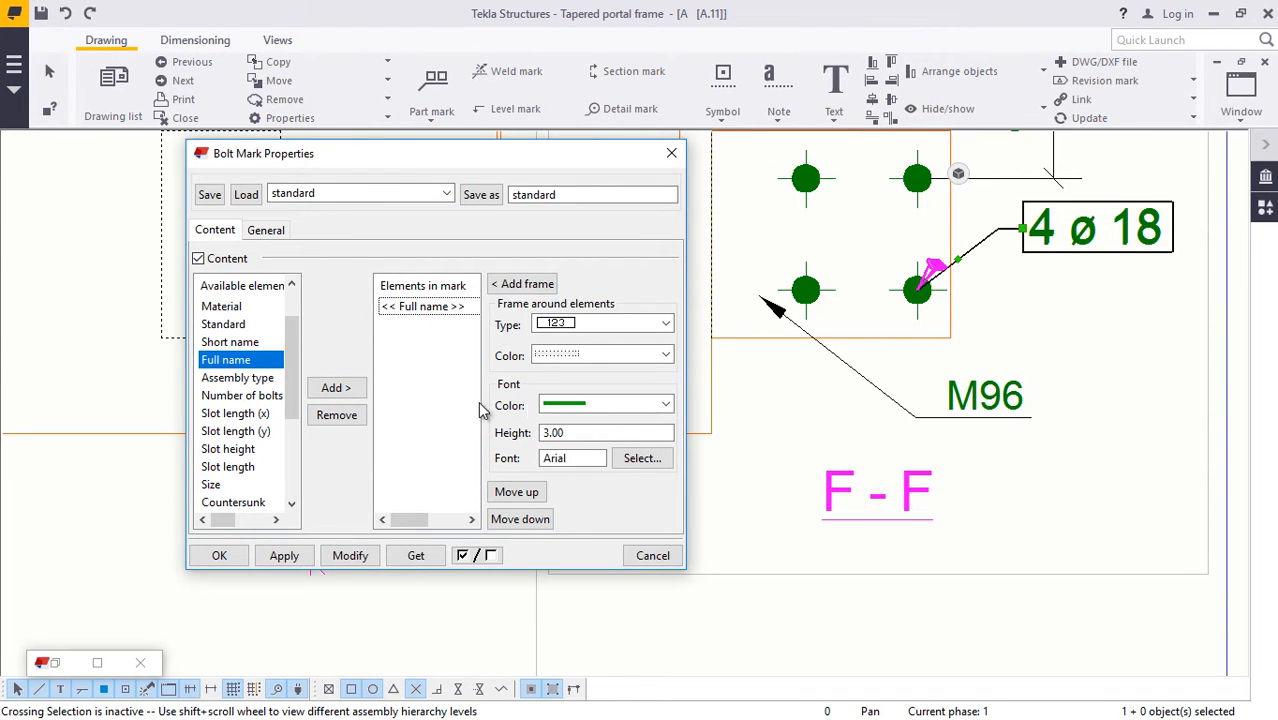
pyautogui.click(352, 557)
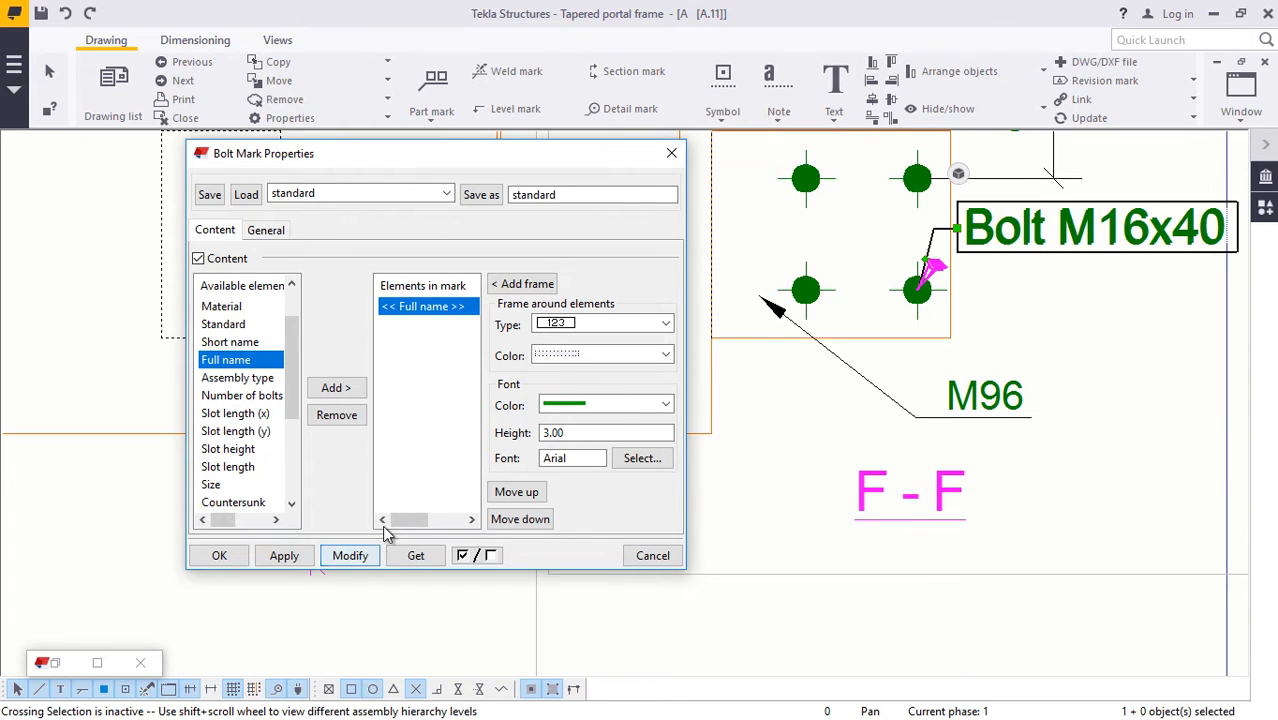
pyautogui.click(219, 555)
# Step: Move the Bolt M16x40 mark in section F-F farther to the right of the cleat
pyautogui.scroll(-1, 218, 548)
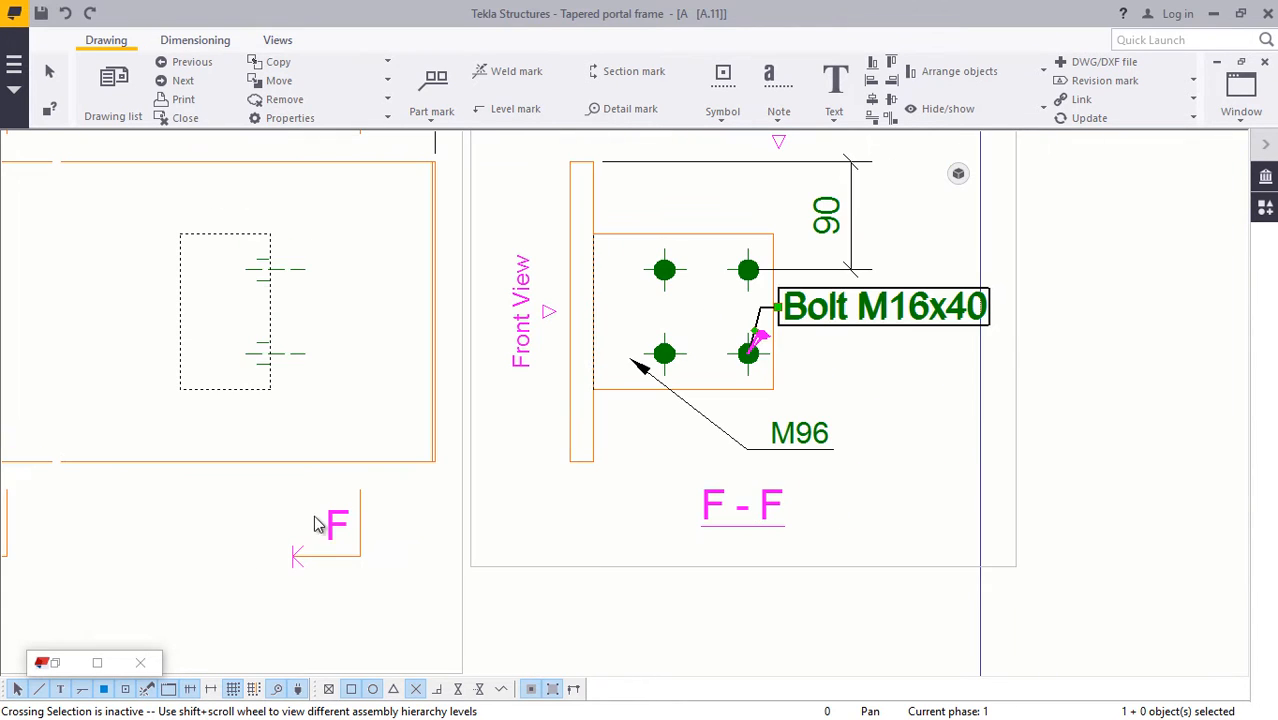
pyautogui.moveTo(856, 312); pyautogui.dragTo(982, 285)
pyautogui.scroll(1, 1056, 280)
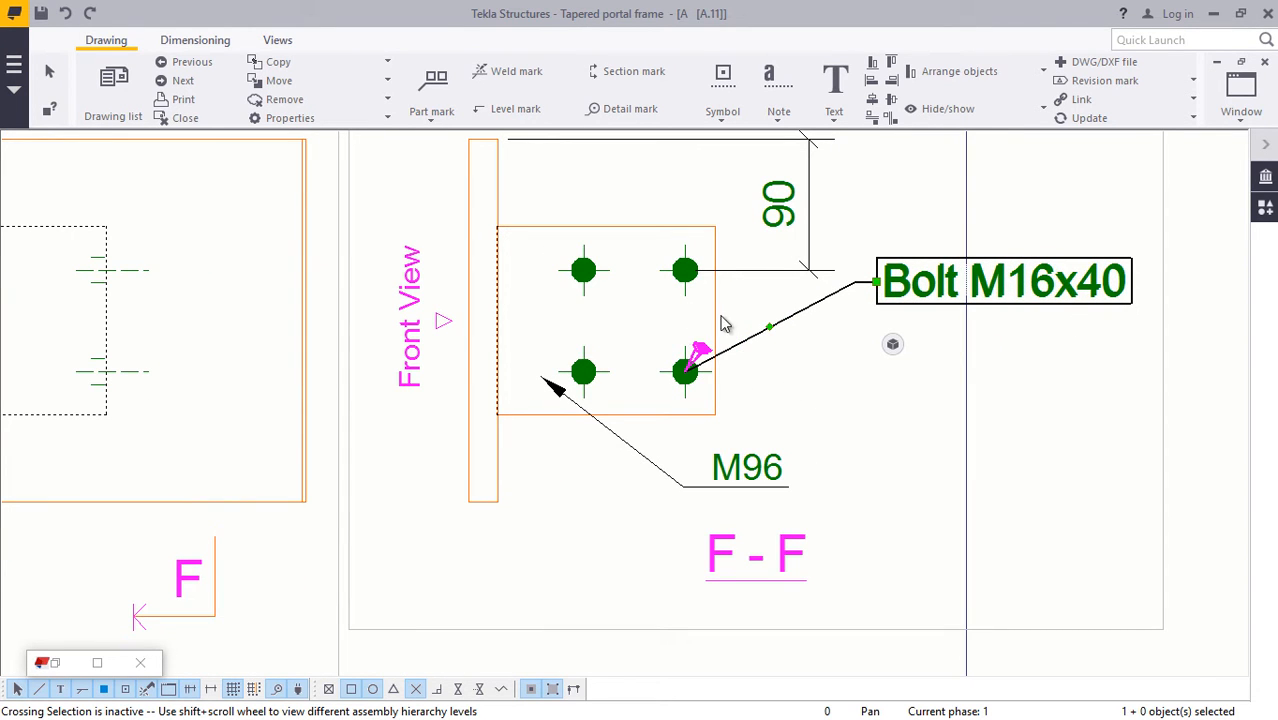
# Step: Give the Bolt M16x40 mark in section F-F an underline frame and a filled-arrow leader line
pyautogui.scroll(11, 790, 353)
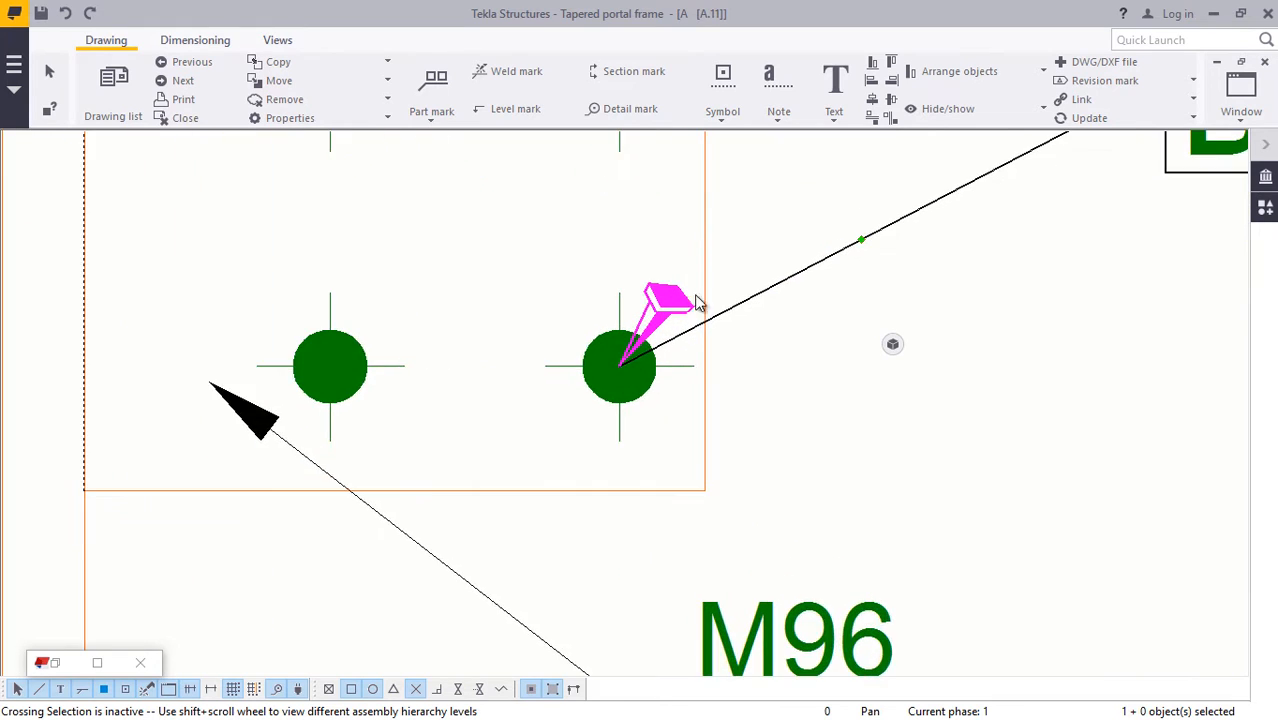
pyautogui.scroll(-6, 694, 302)
pyautogui.doubleClick(1058, 194)
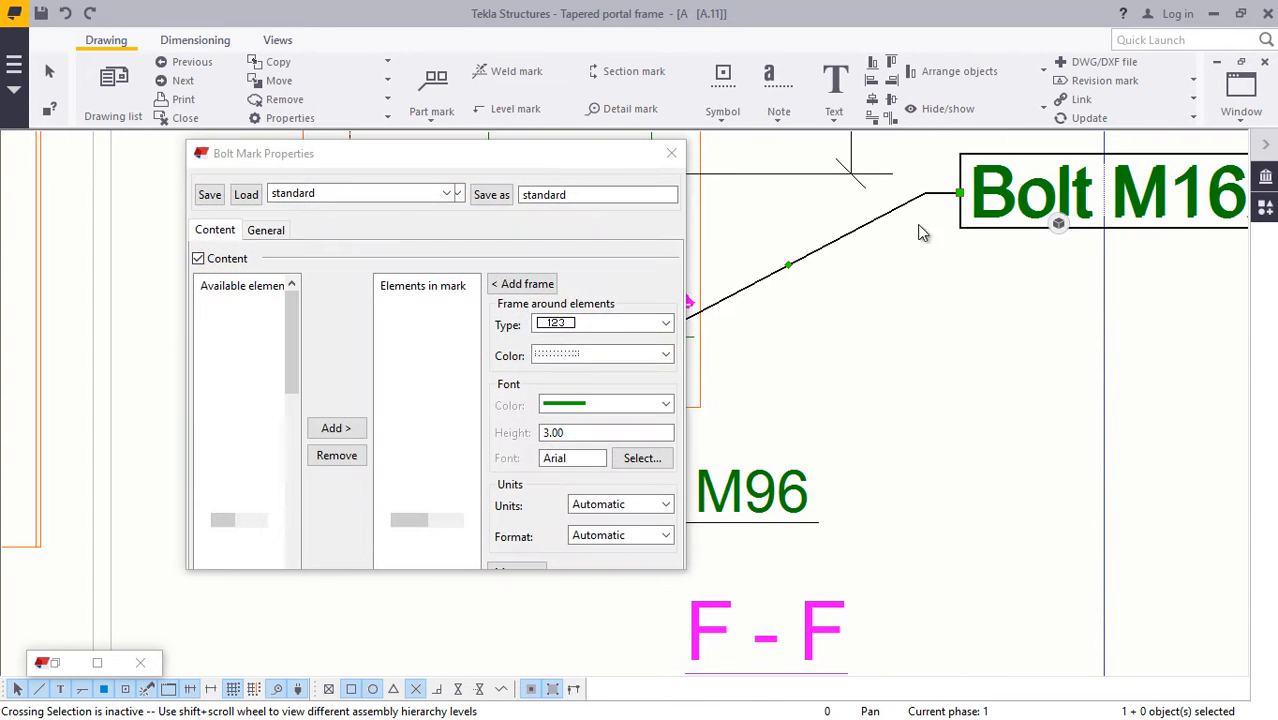
pyautogui.click(262, 230)
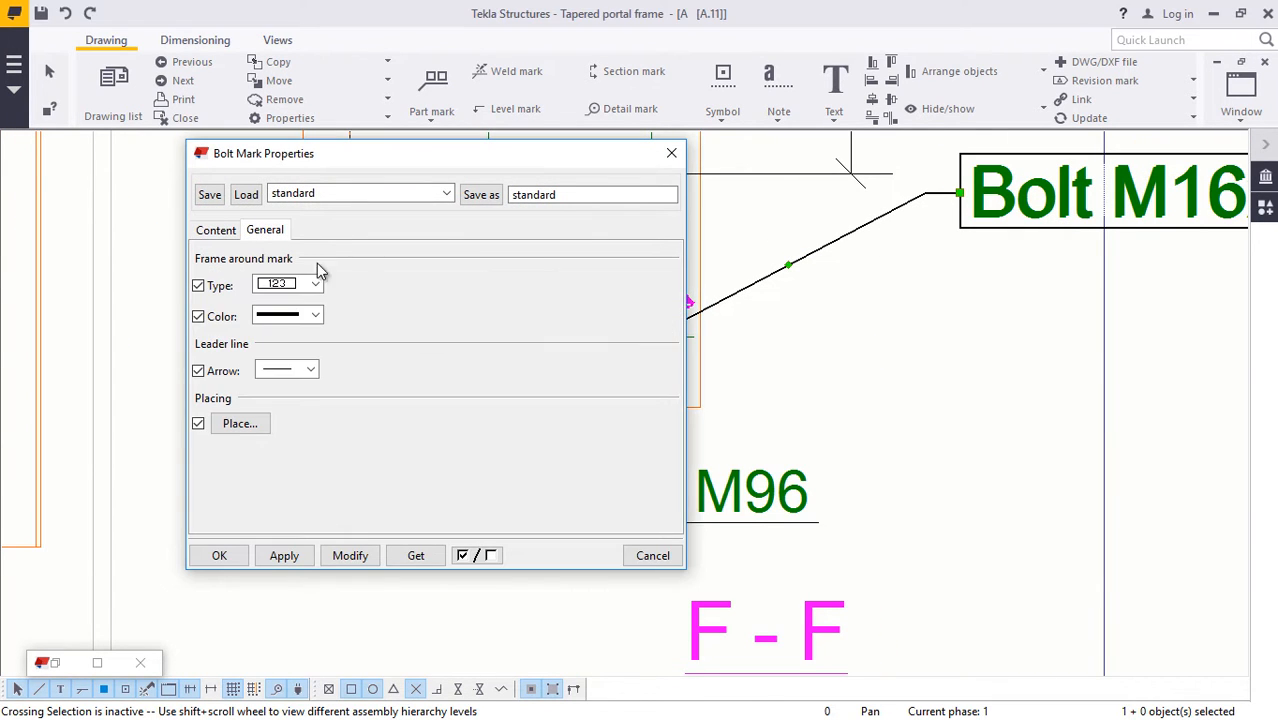
pyautogui.click(315, 286)
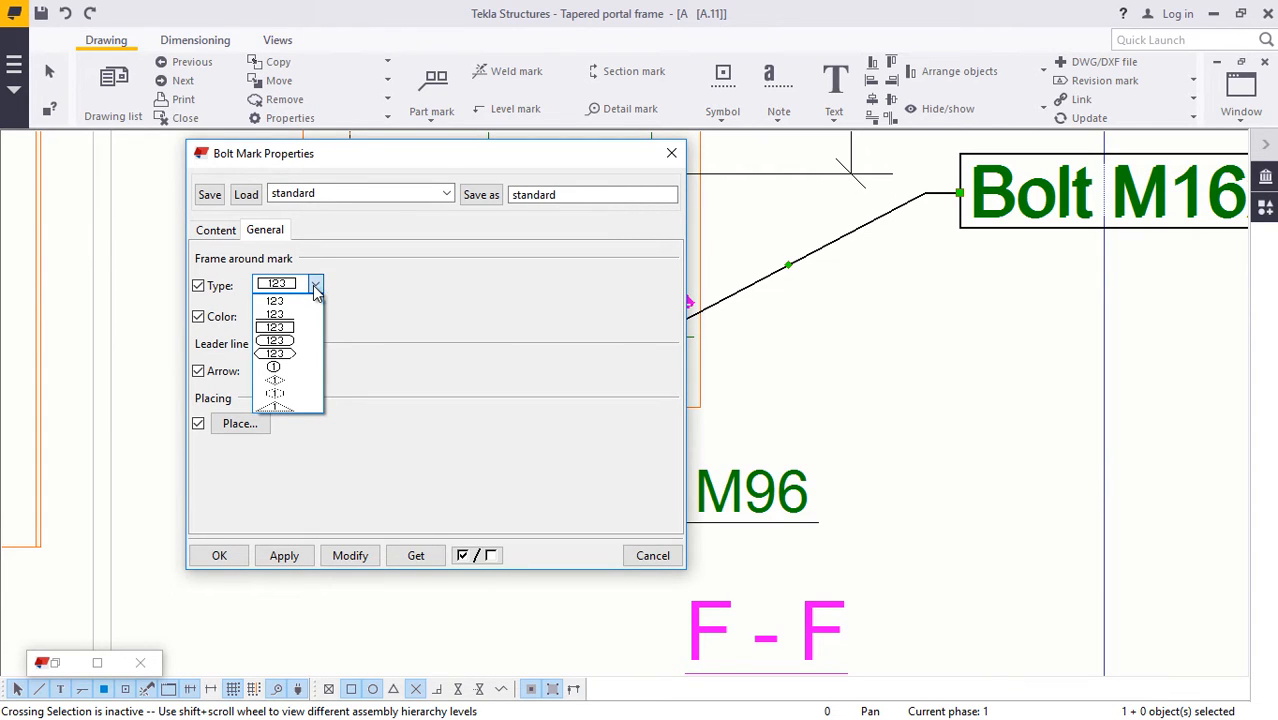
pyautogui.click(315, 290)
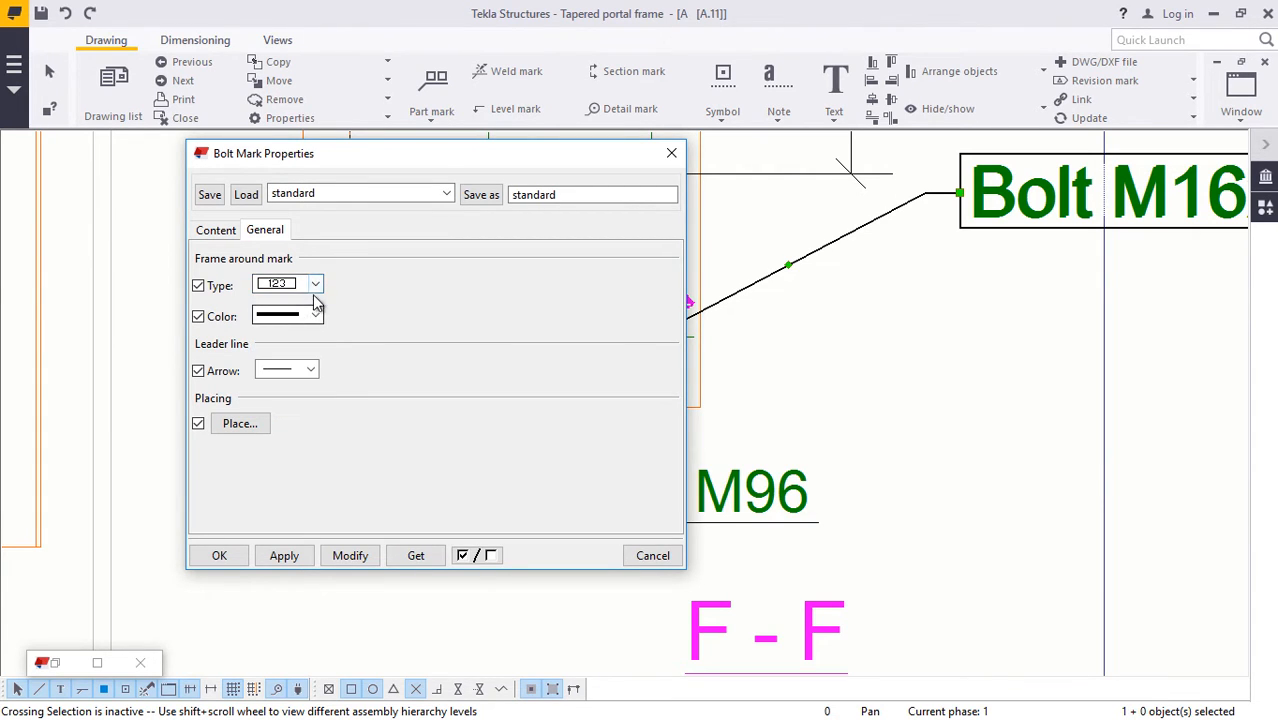
pyautogui.click(317, 287)
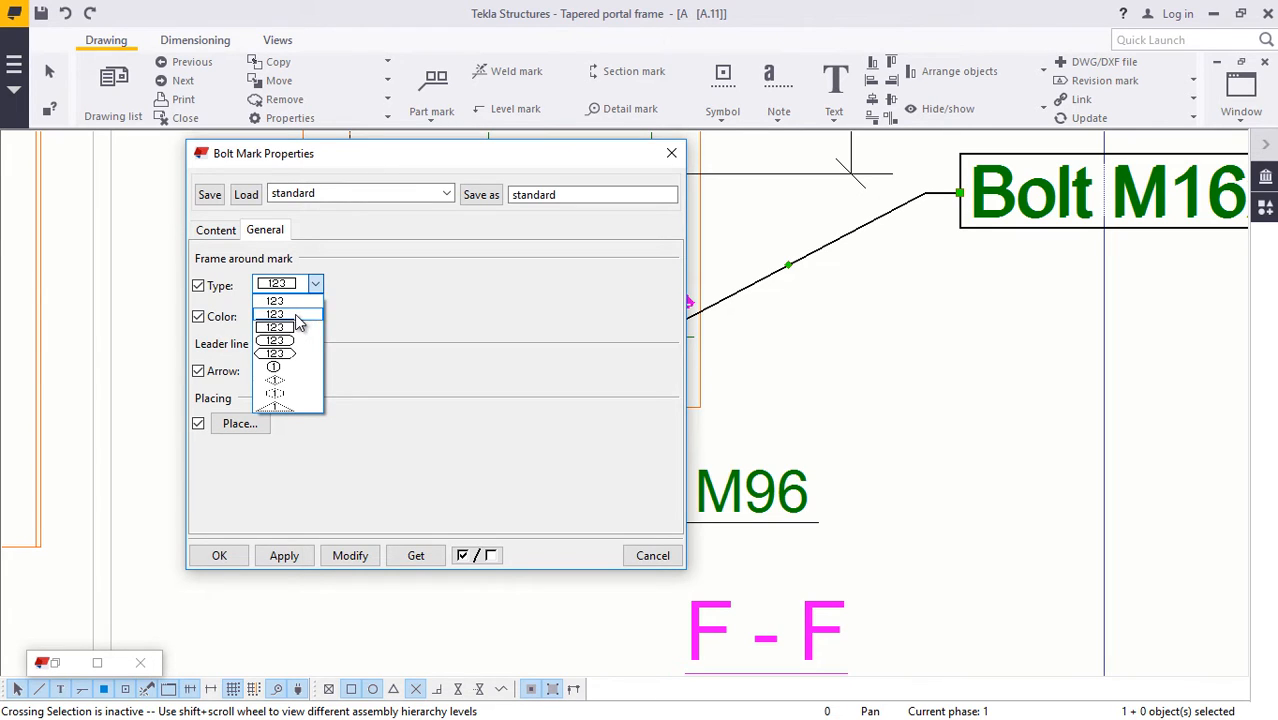
pyautogui.click(303, 315)
pyautogui.click(310, 370)
pyautogui.click(285, 477)
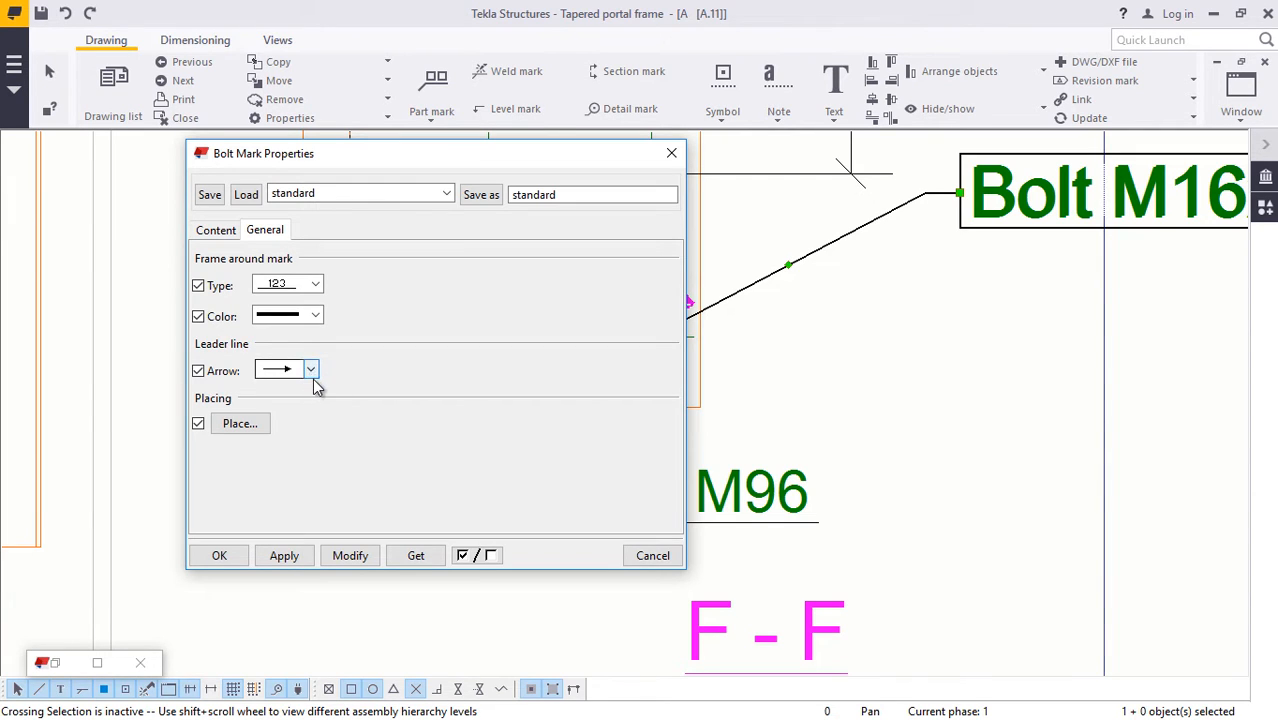
pyautogui.click(311, 372)
pyautogui.click(288, 484)
pyautogui.click(349, 556)
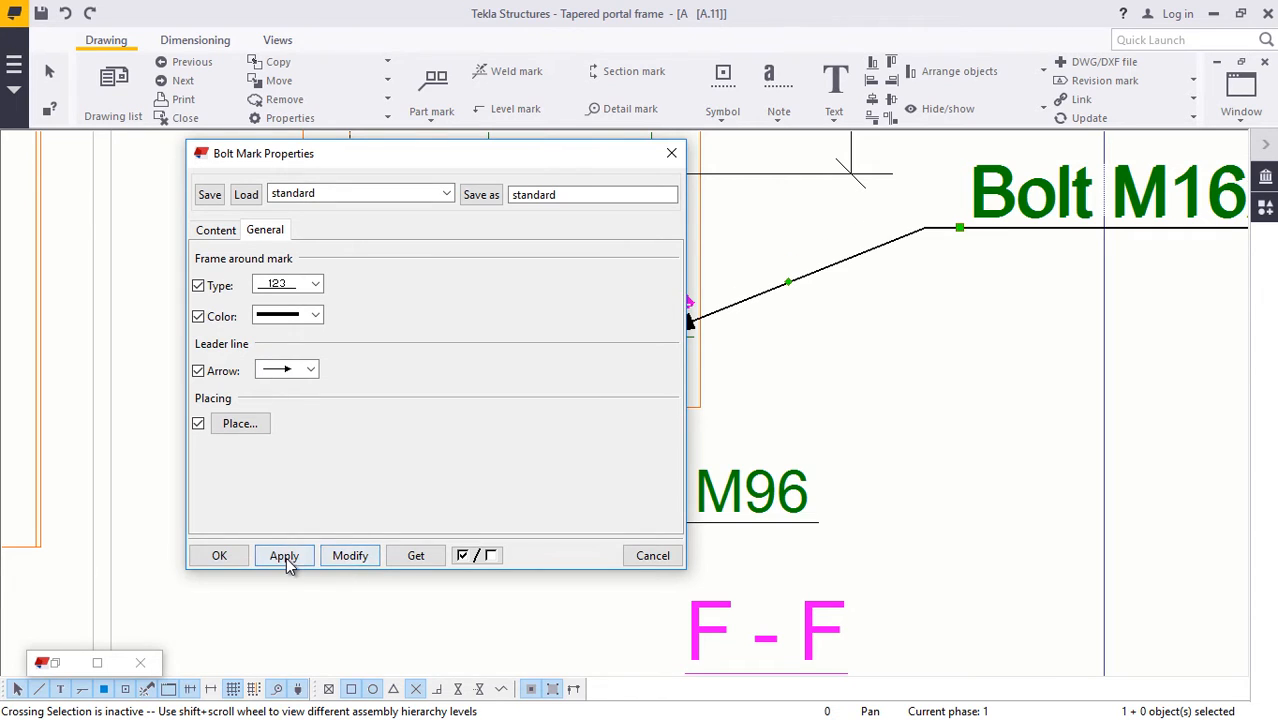
pyautogui.click(219, 556)
# Step: Move the Bolt M16x40 mark down to the lower right of the cleat, roughly level with the M96 mark, and deselect it
pyautogui.scroll(-1, 900, 310)
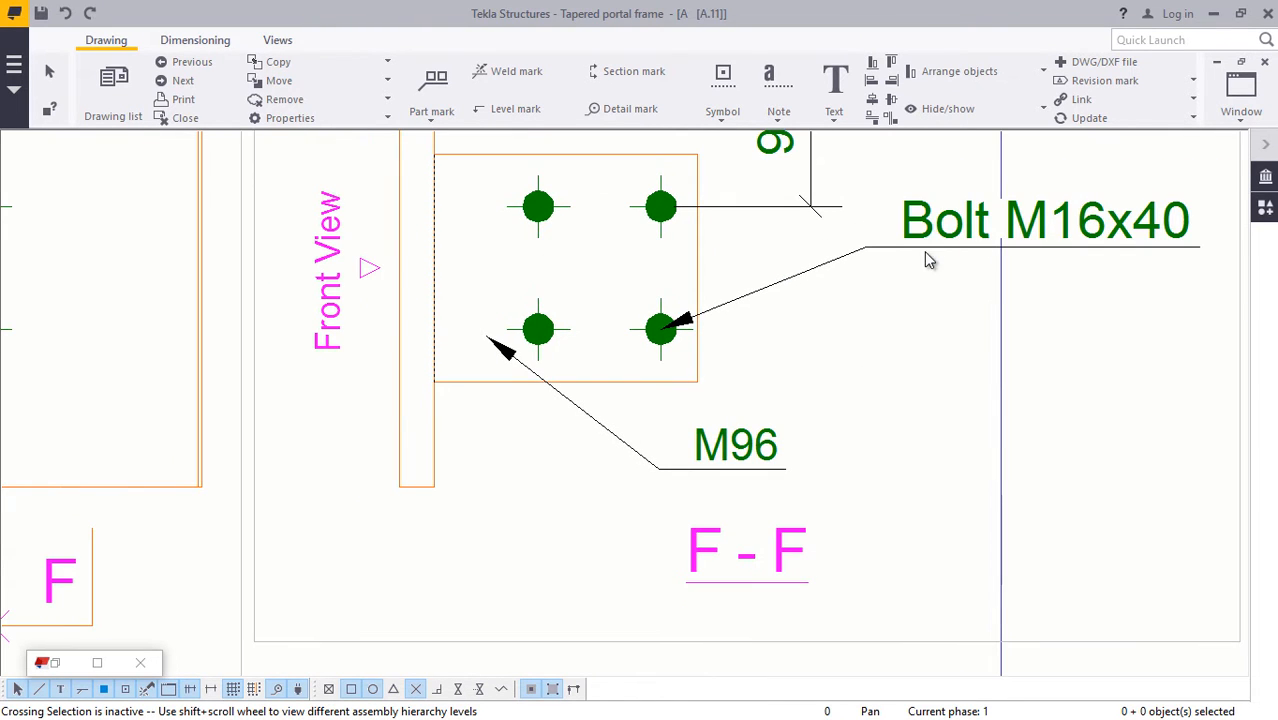
pyautogui.moveTo(922, 251); pyautogui.dragTo(919, 458)
pyautogui.click(871, 338)
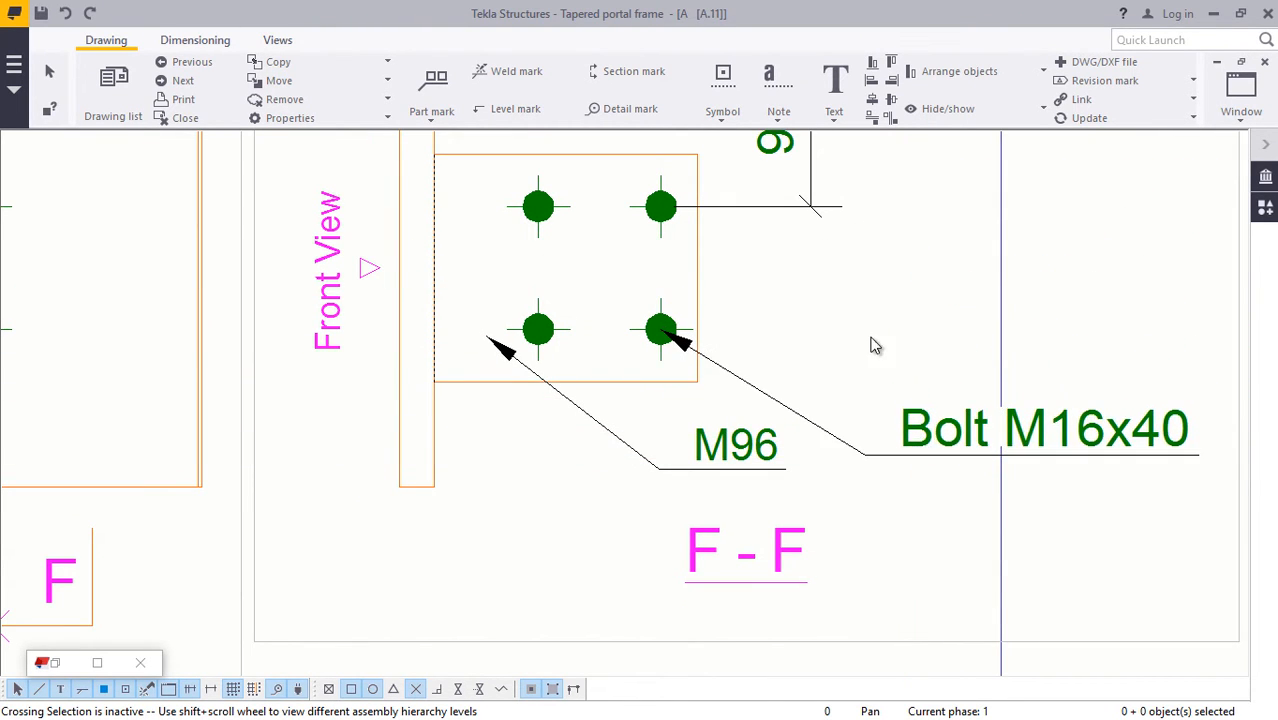
# Step: Move the section F-F view inside the sheet border, below the front view and to the right of section E-E, and deselect it
pyautogui.scroll(-8, 878, 338)
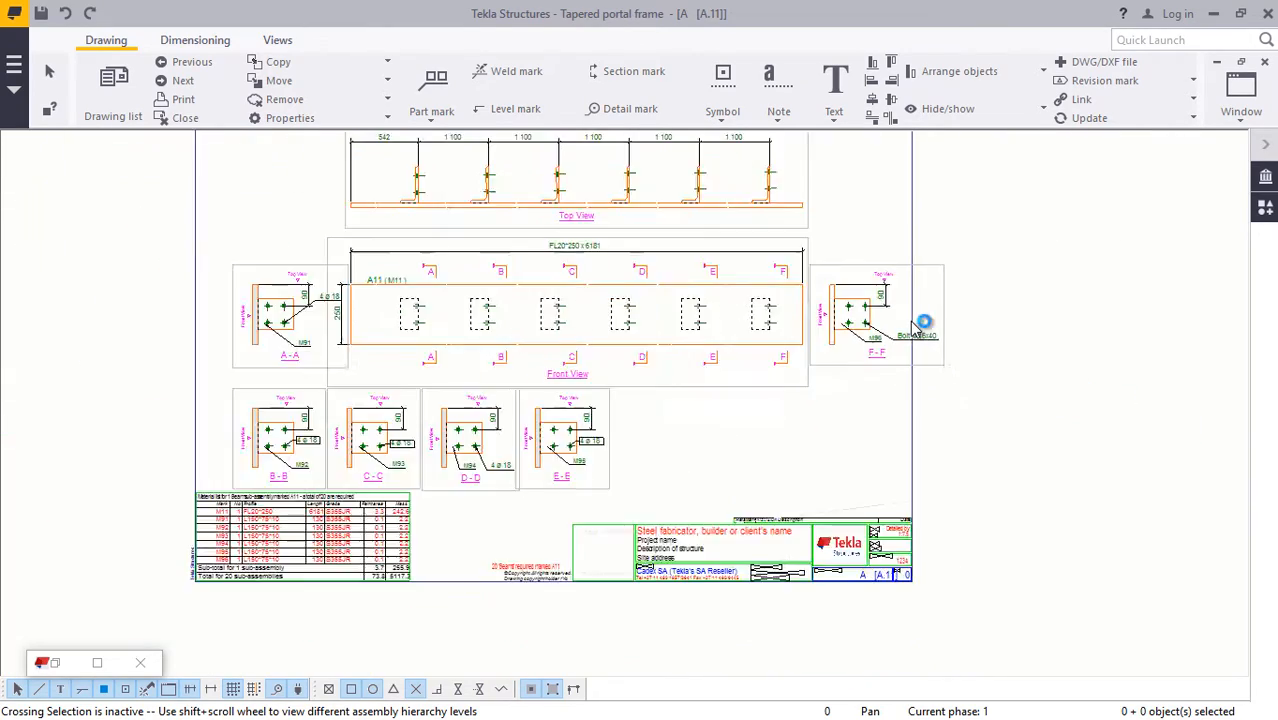
pyautogui.scroll(5, 922, 322)
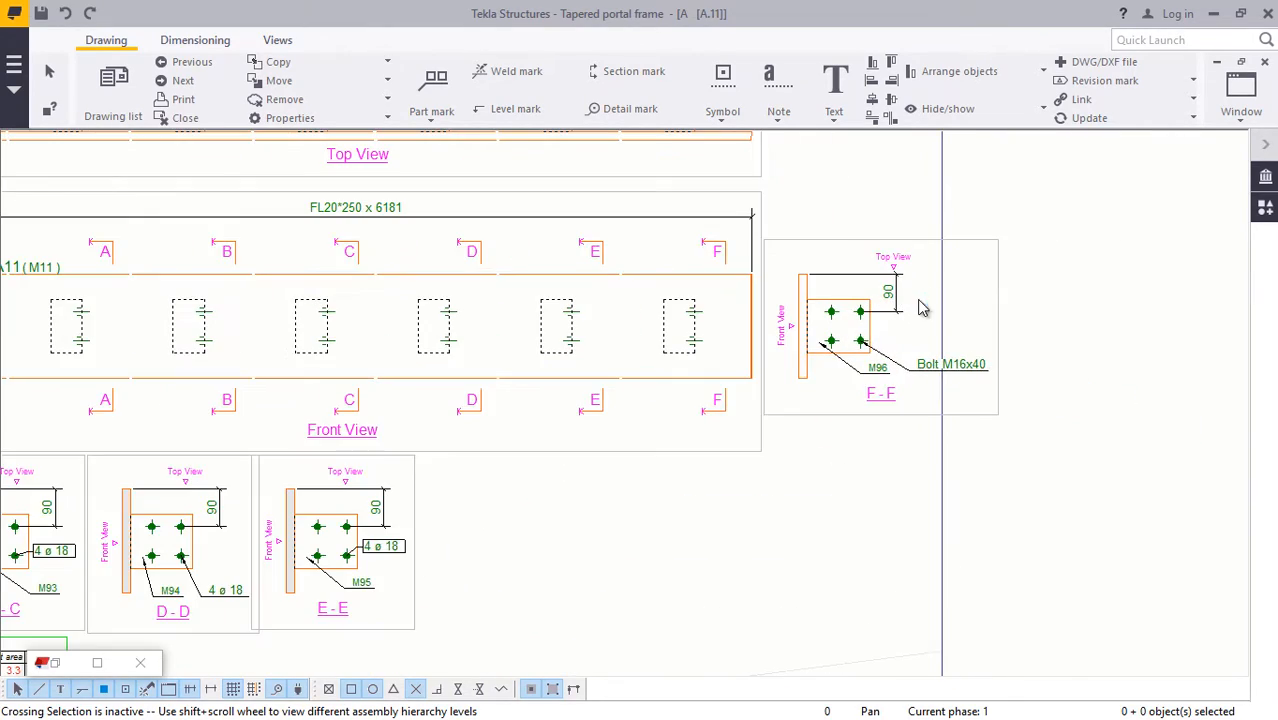
pyautogui.scroll(-3, 976, 280)
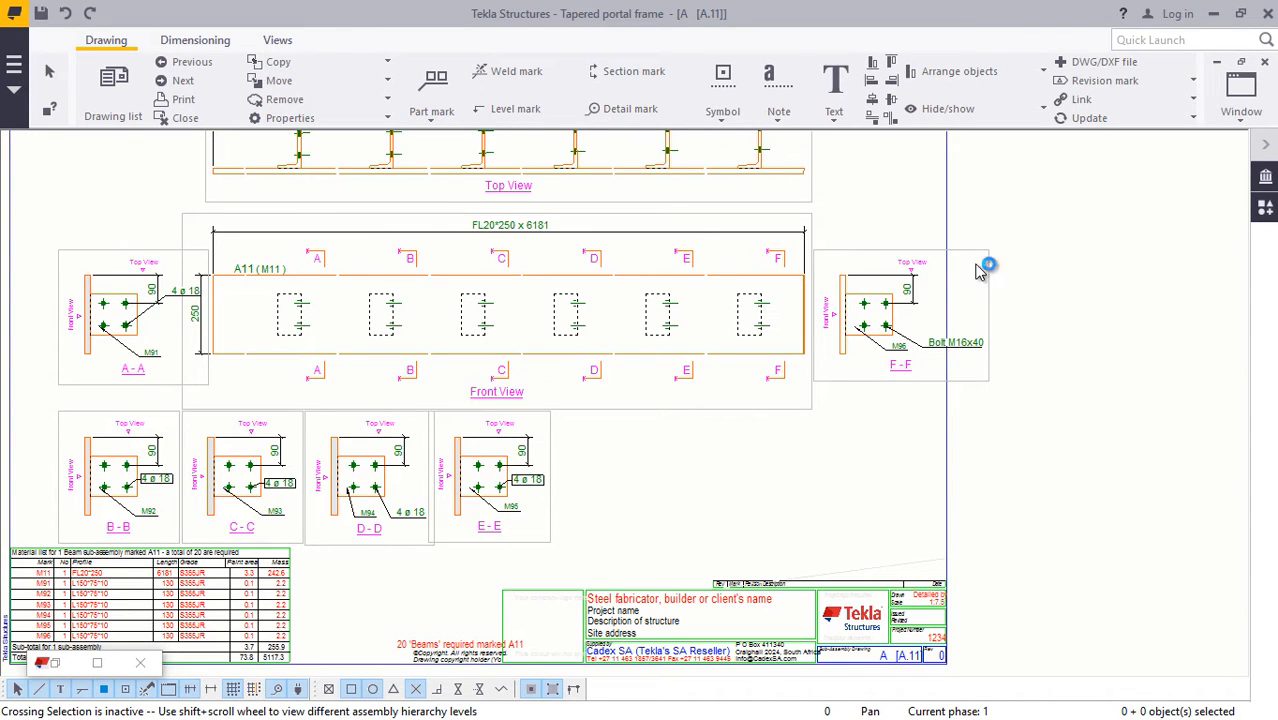
pyautogui.click(989, 253)
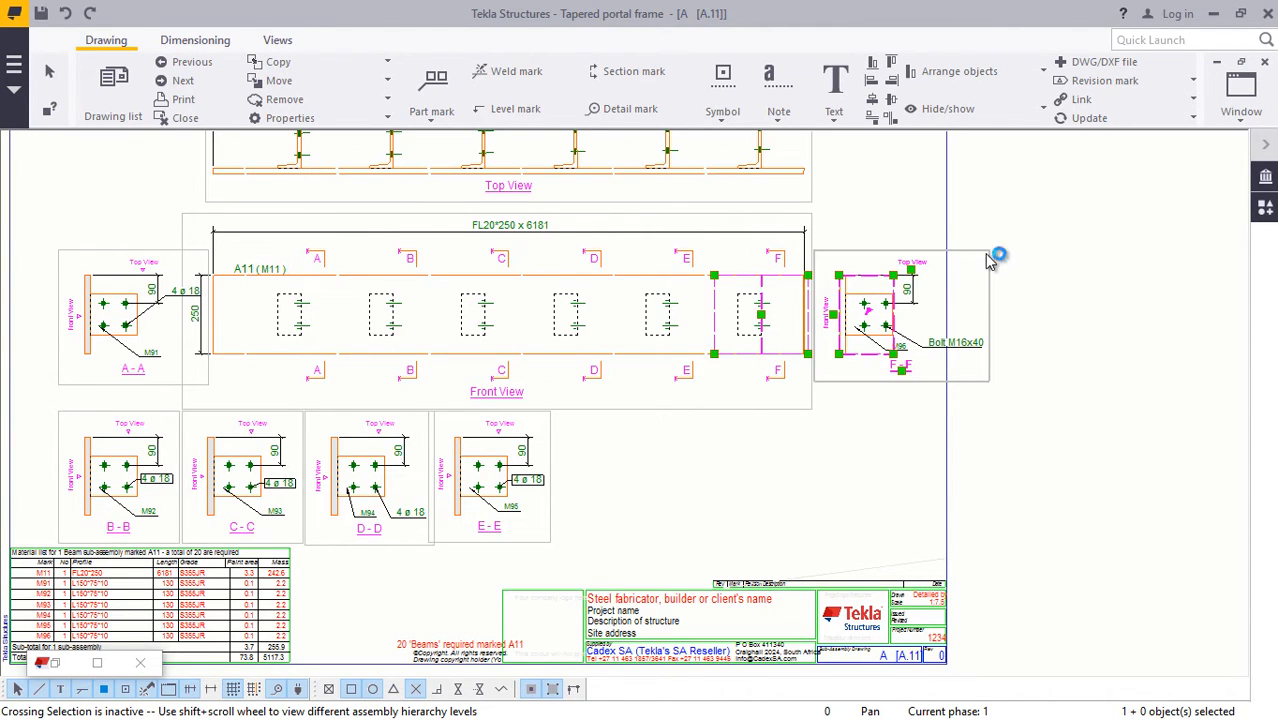
pyautogui.moveTo(993, 263); pyautogui.dragTo(856, 428)
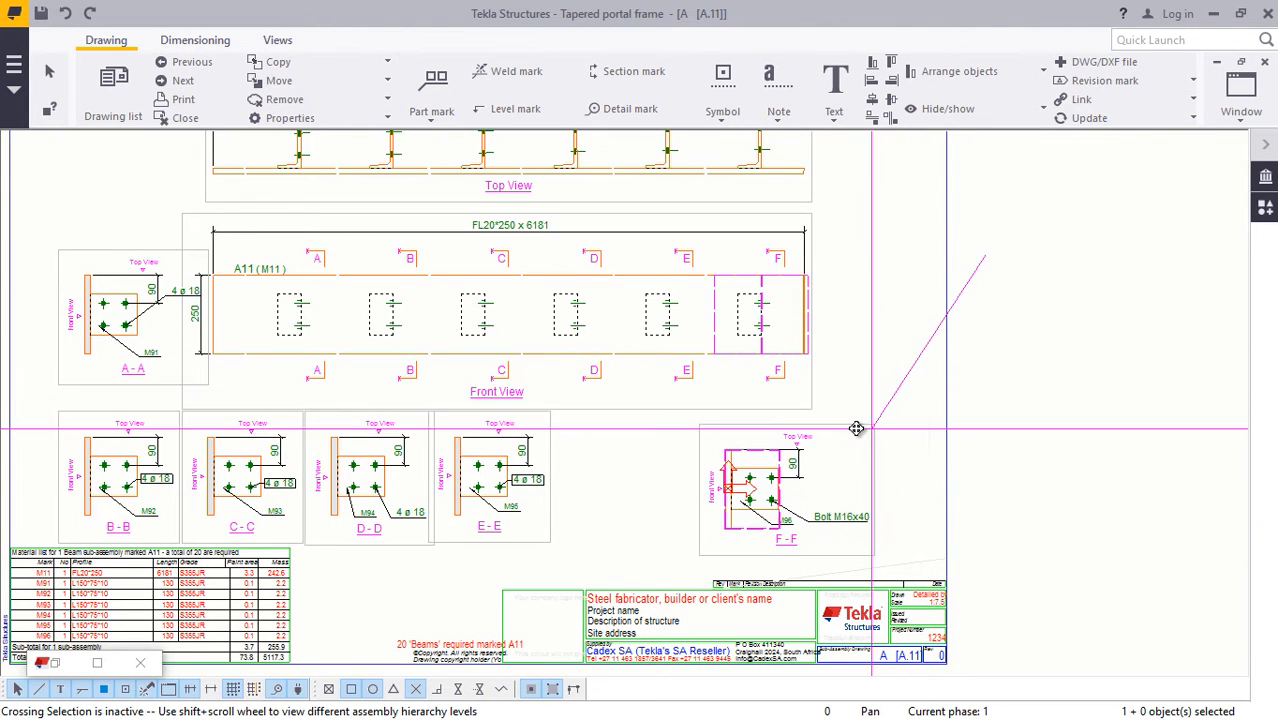
pyautogui.click(1045, 256)
# Step: Examine the rearranged sheet layout, checking the top view, front view and all section views
pyautogui.scroll(2, 785, 451)
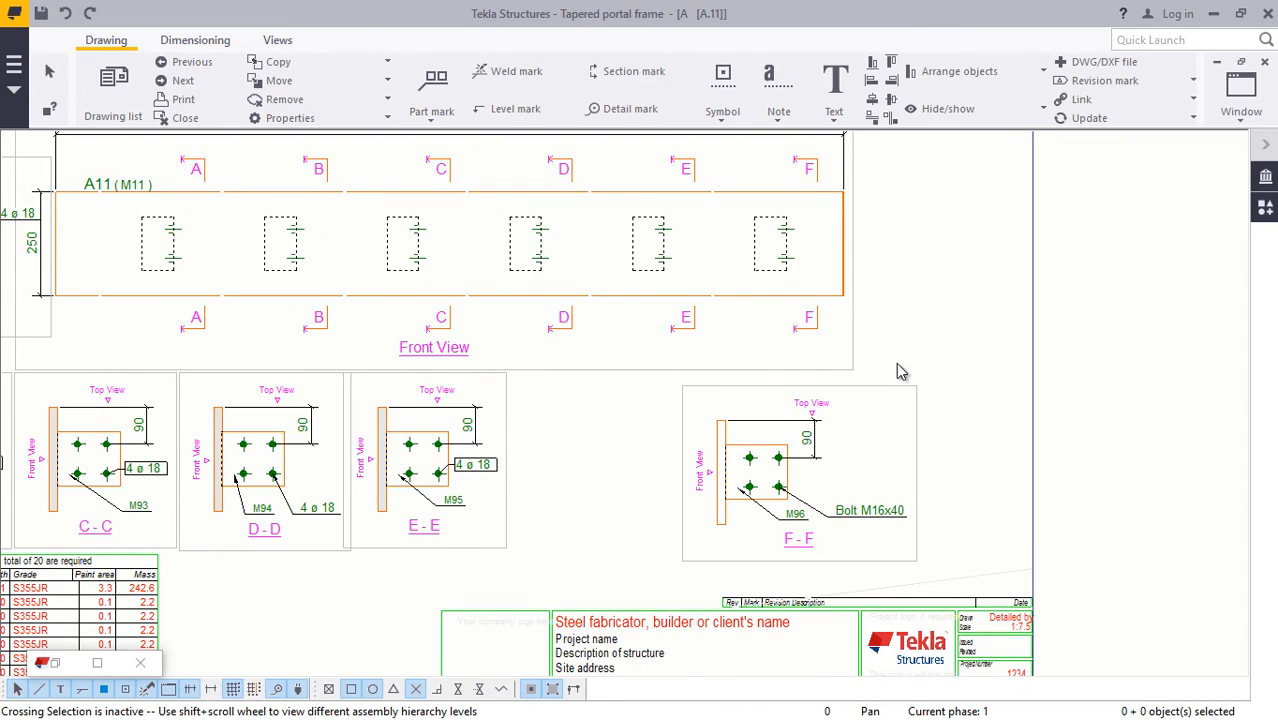
pyautogui.scroll(-2, 912, 360)
pyautogui.scroll(-1, 880, 400)
pyautogui.scroll(2, 868, 395)
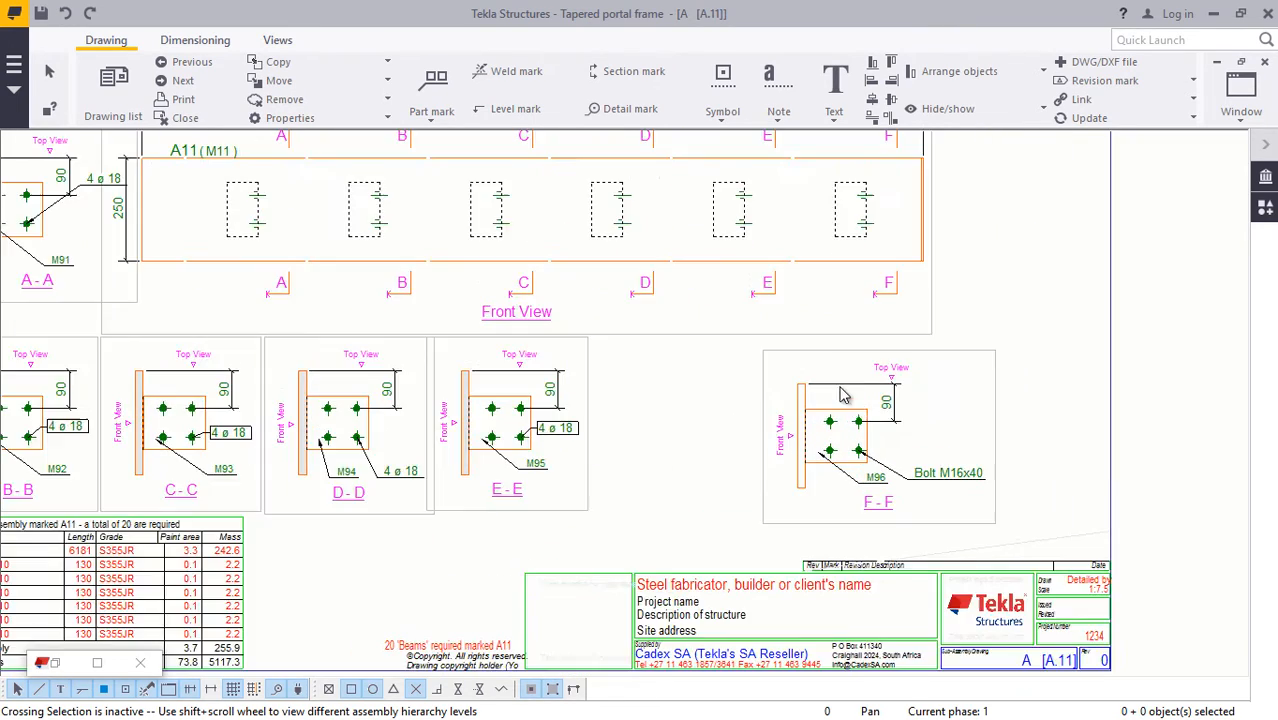
pyautogui.scroll(-1, 868, 395)
pyautogui.scroll(3, 620, 358)
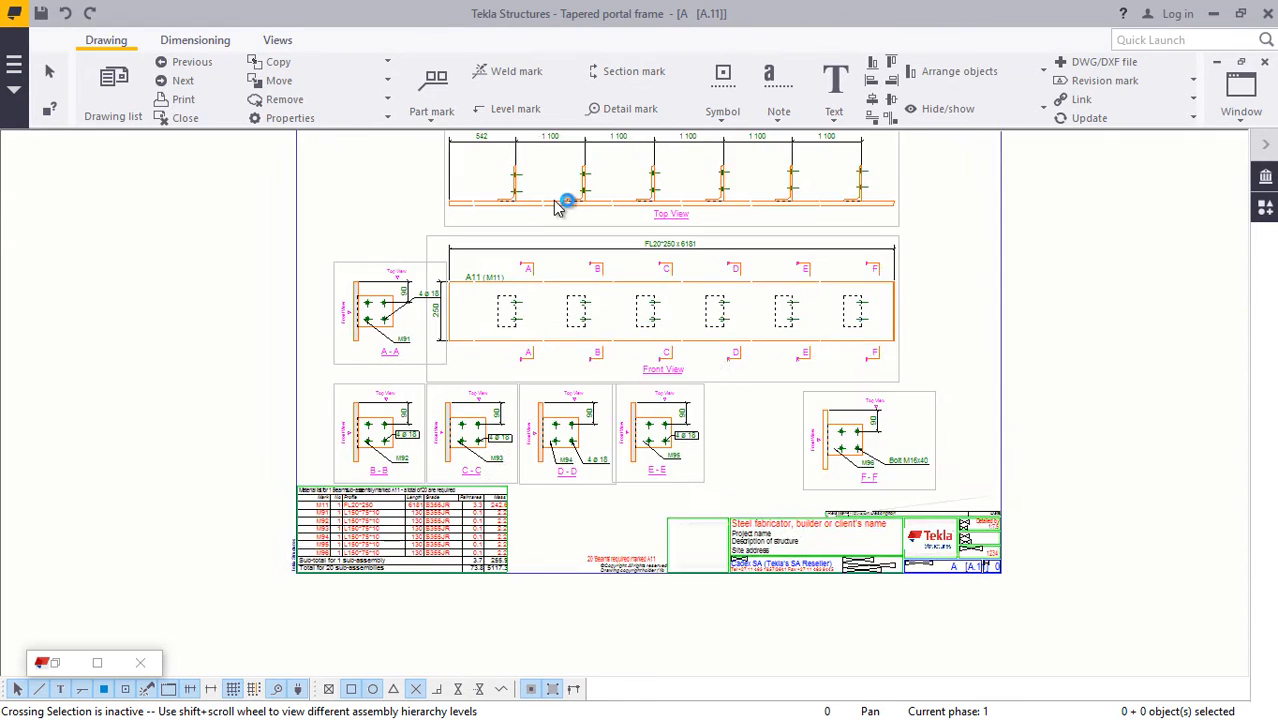
pyautogui.scroll(1, 608, 380)
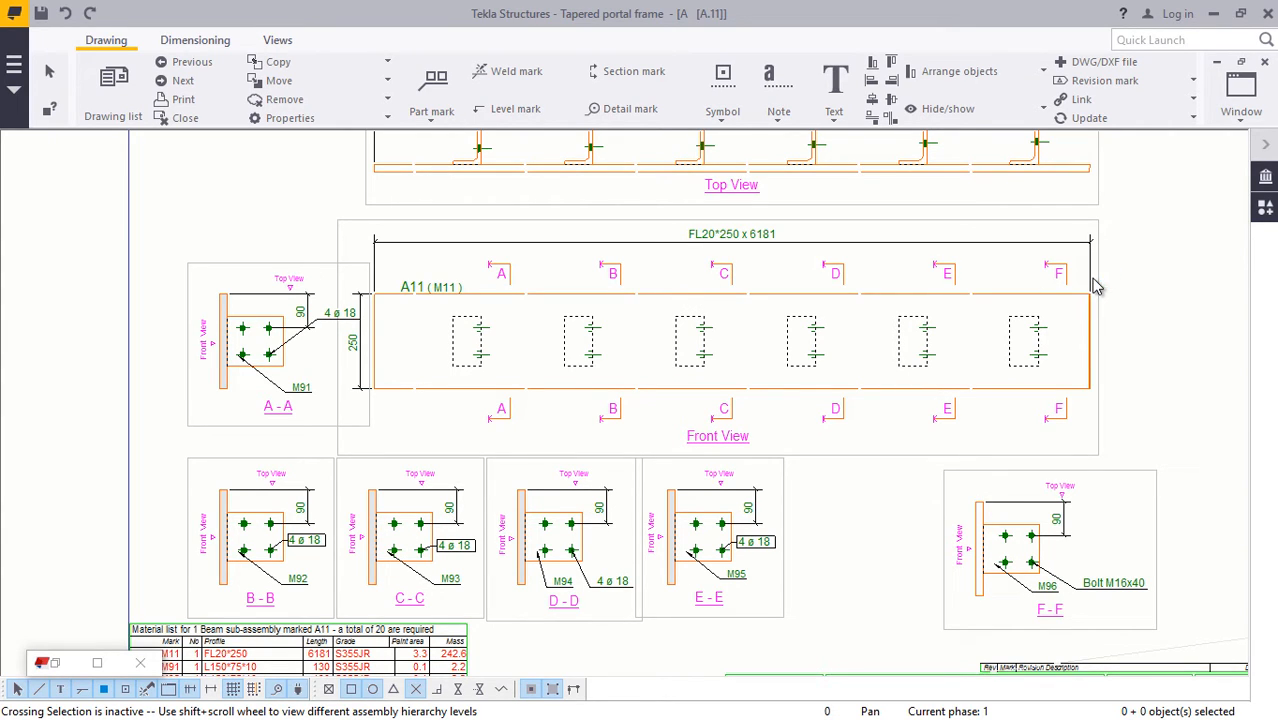
pyautogui.scroll(-3, 836, 366)
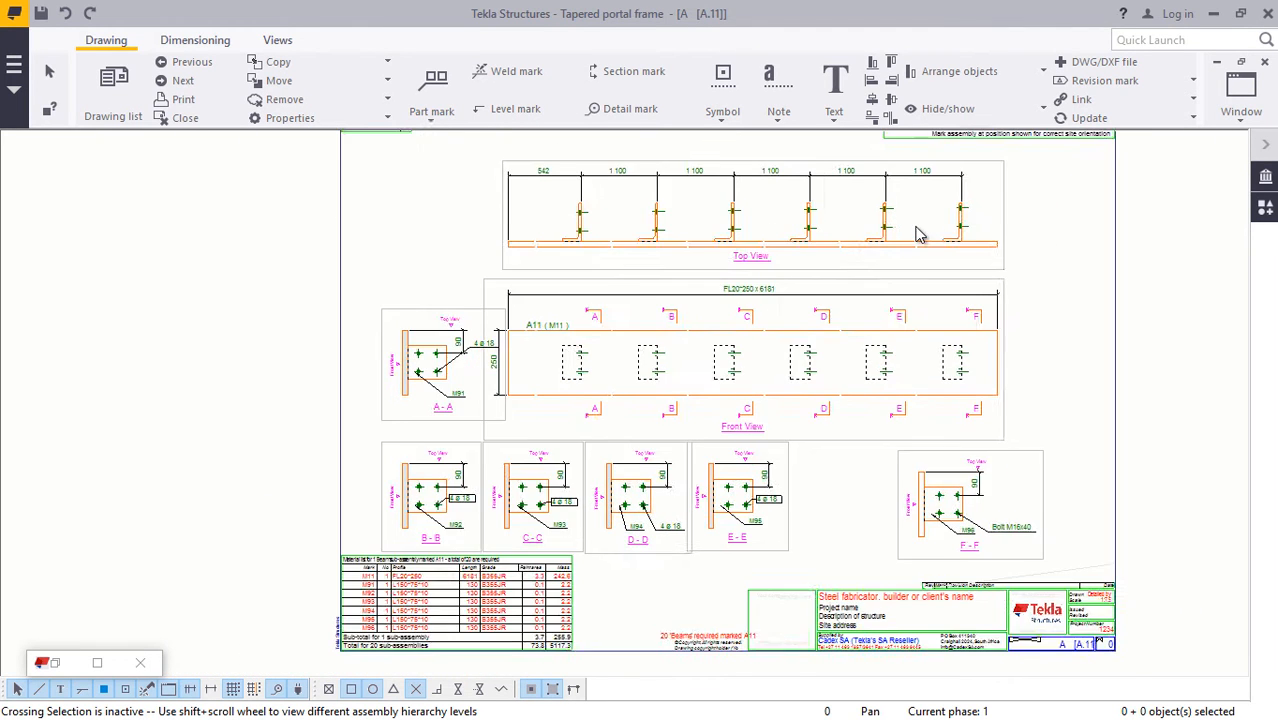
pyautogui.scroll(2, 912, 247)
pyautogui.scroll(-1, 733, 310)
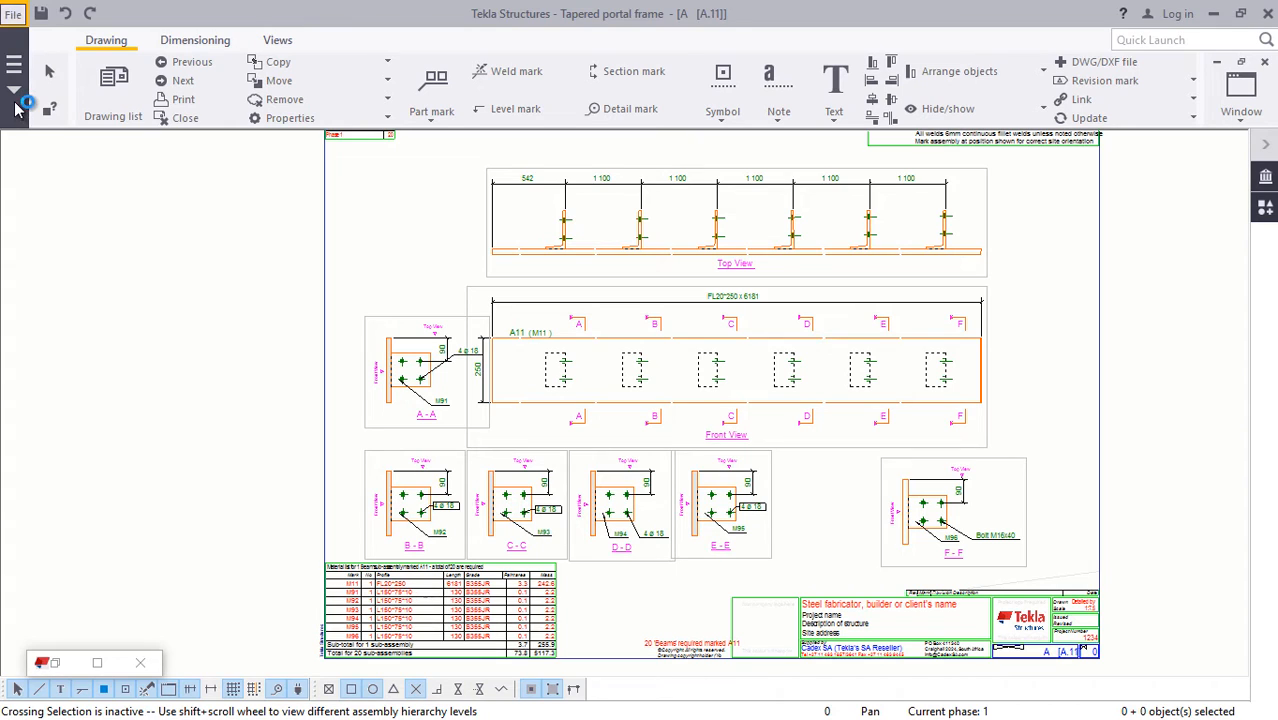
# Step: Open the print settings for drawing A.11 in a maximized window and set the paper size to A3
pyautogui.click(14, 66)
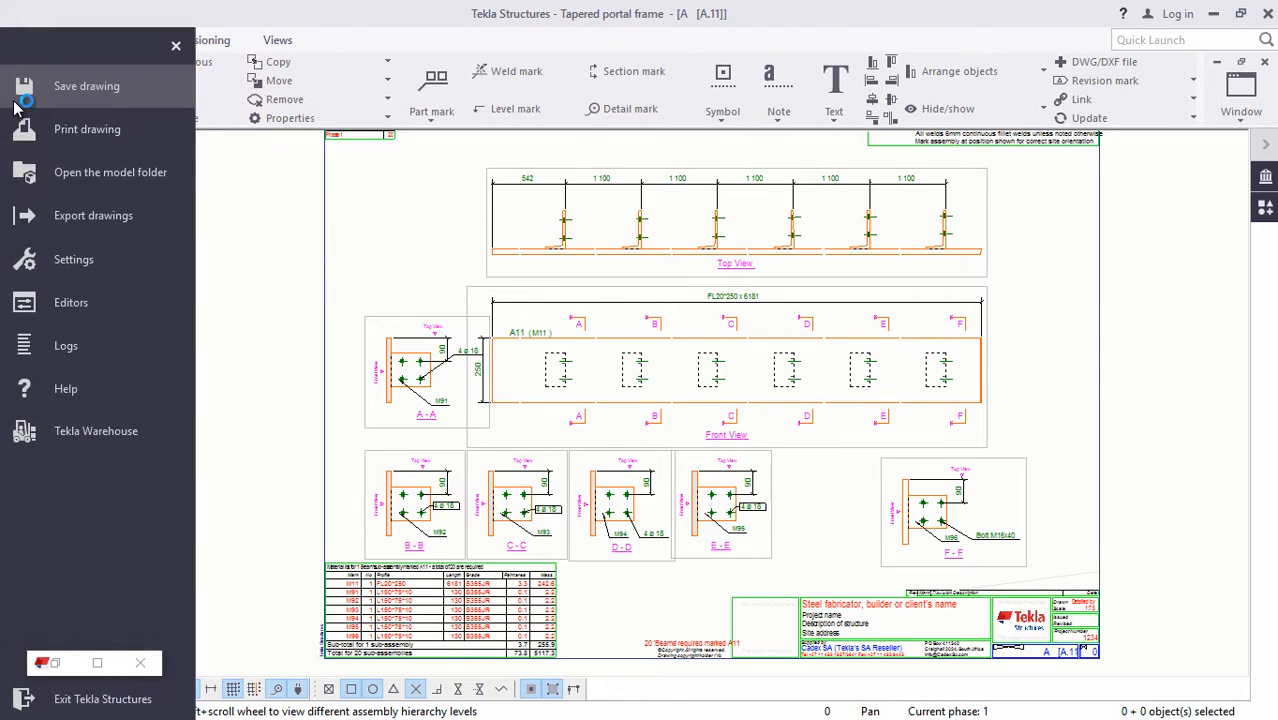
pyautogui.click(87, 130)
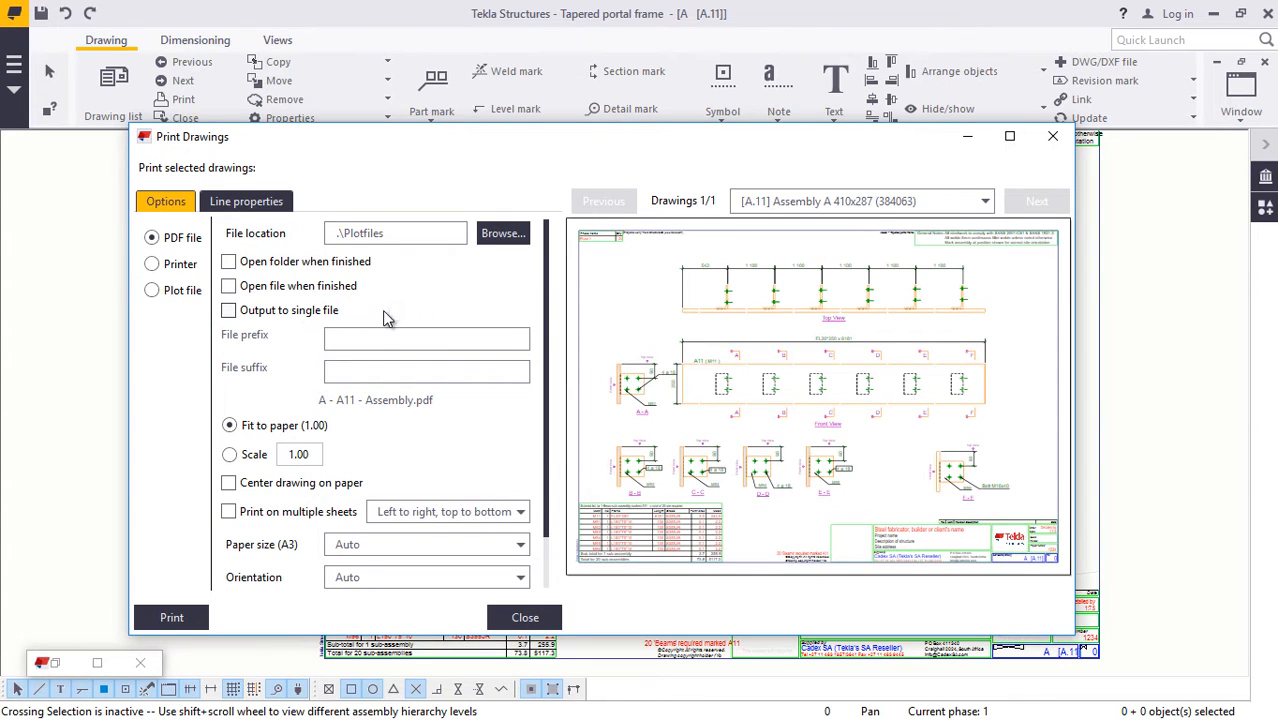
pyautogui.click(1009, 136)
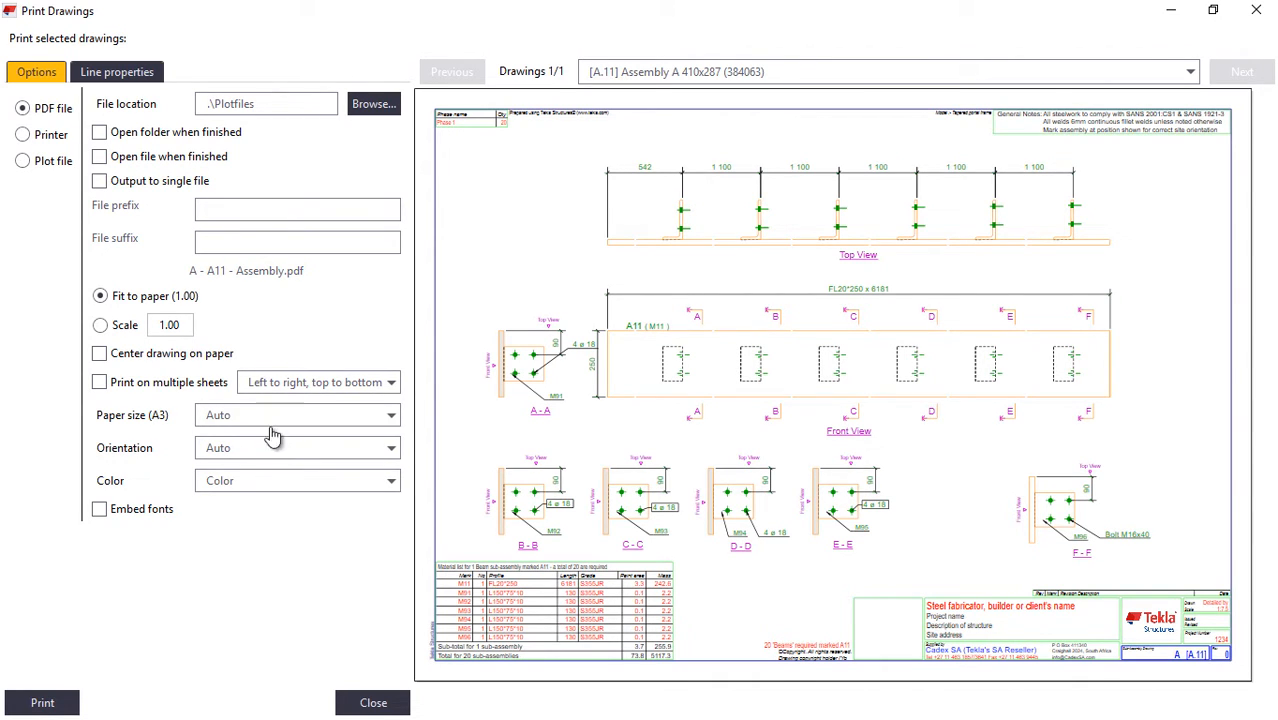
pyautogui.click(385, 420)
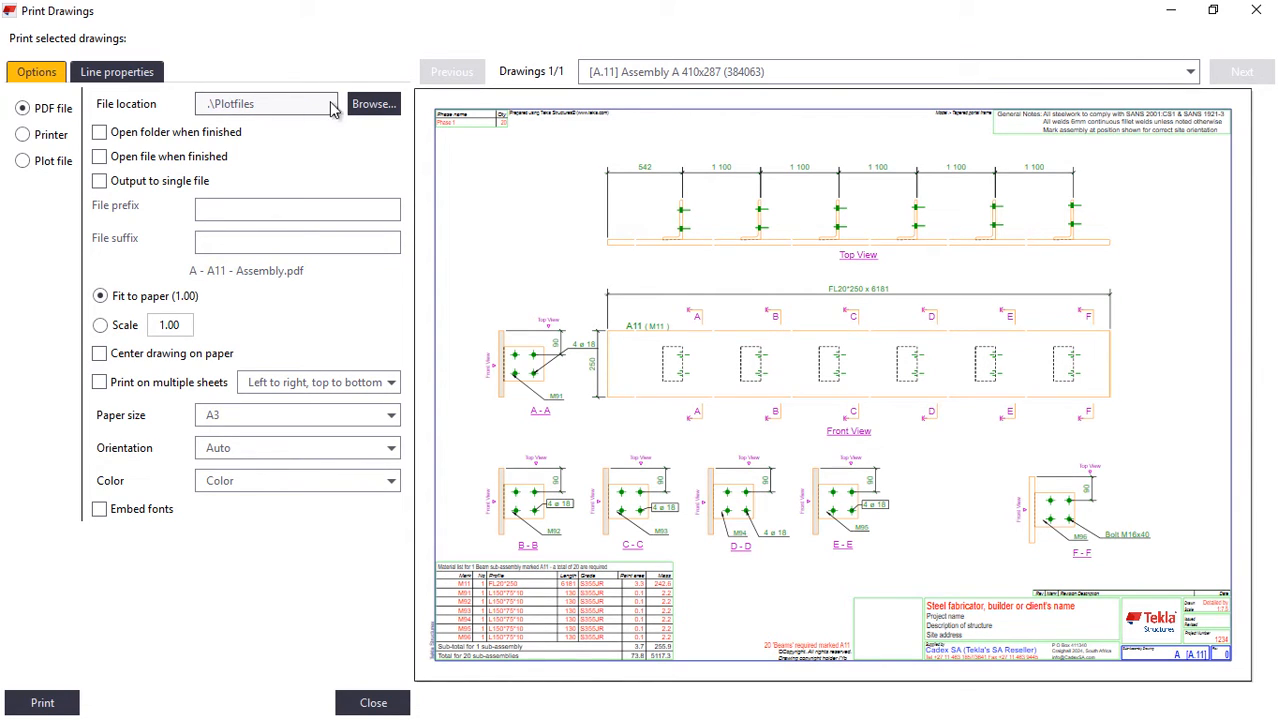
# Step: Set the PDF file location to the Desktop folder and print drawing A.11
pyautogui.click(373, 104)
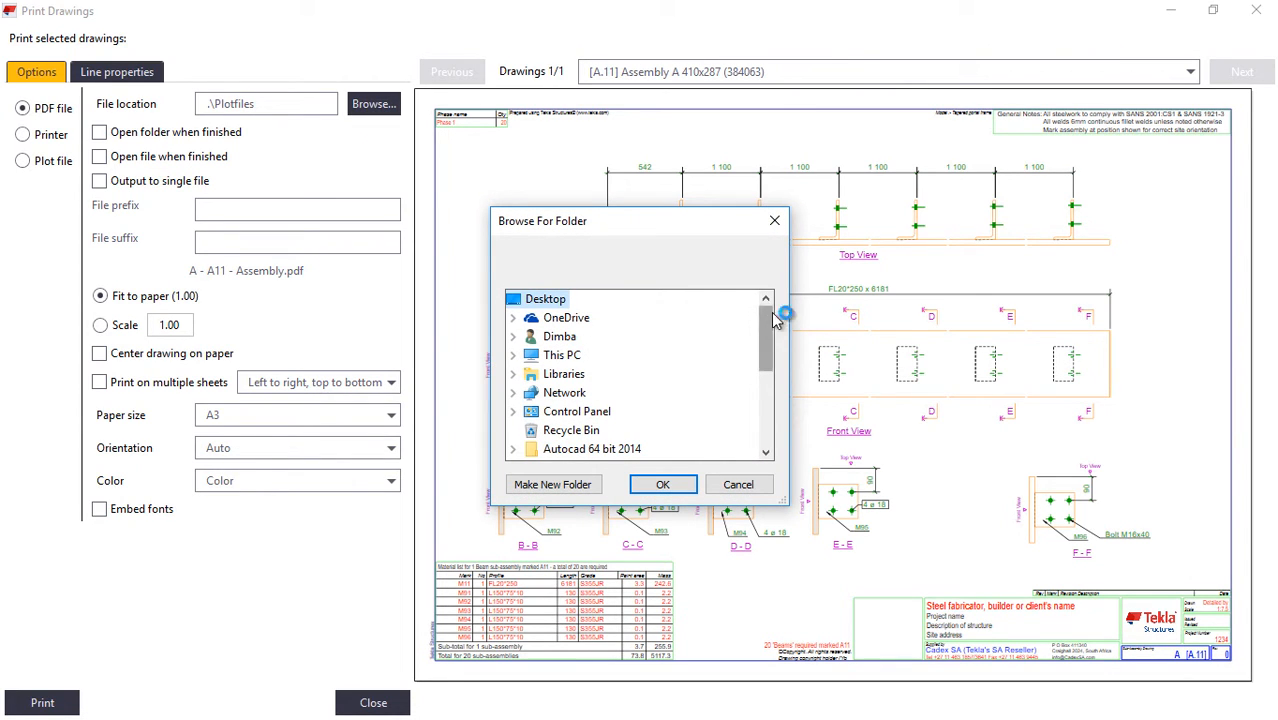
pyautogui.moveTo(767, 318)
pyautogui.mouseDown()
pyautogui.moveTo(762, 409)
pyautogui.moveTo(743, 312)
pyautogui.mouseUp()
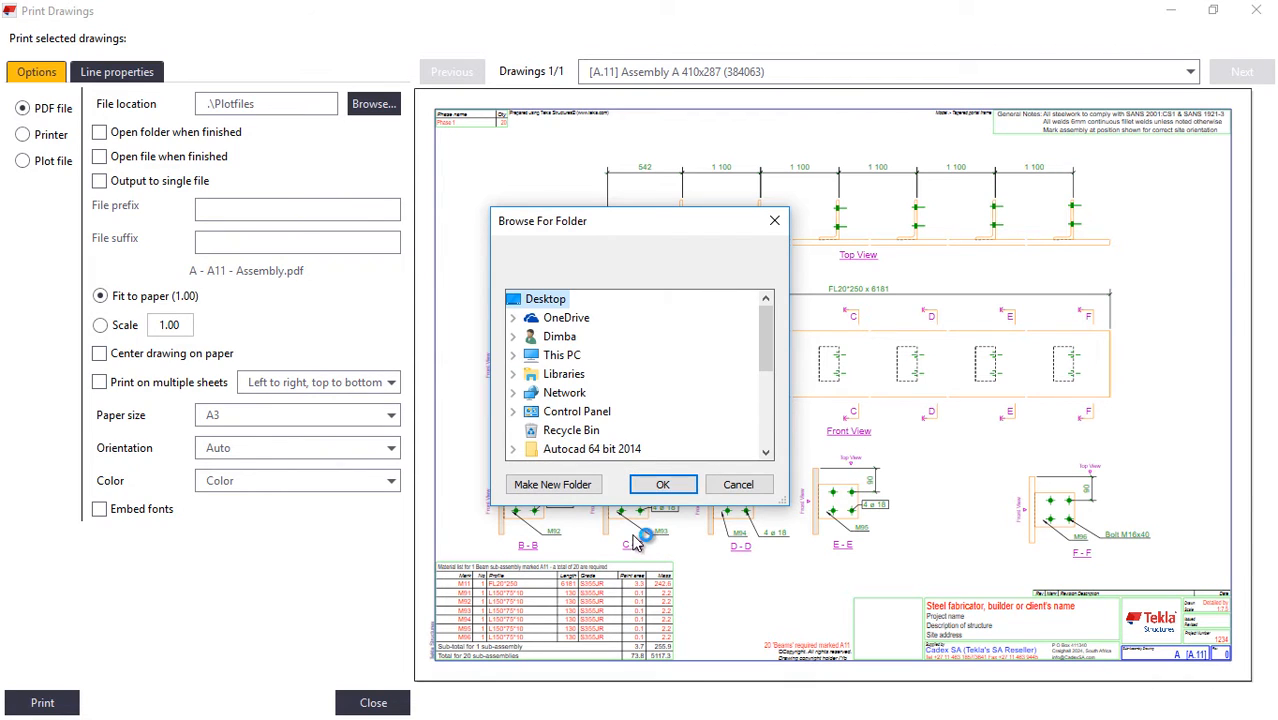
pyautogui.click(658, 487)
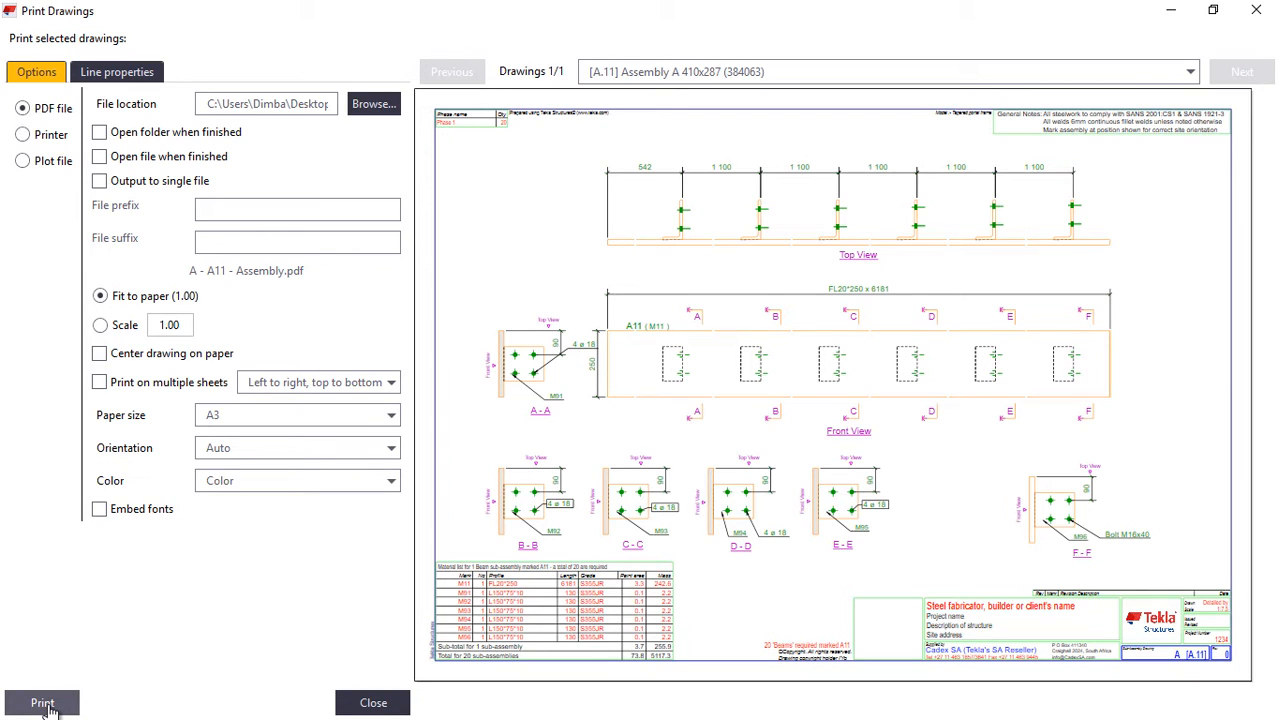
pyautogui.click(43, 704)
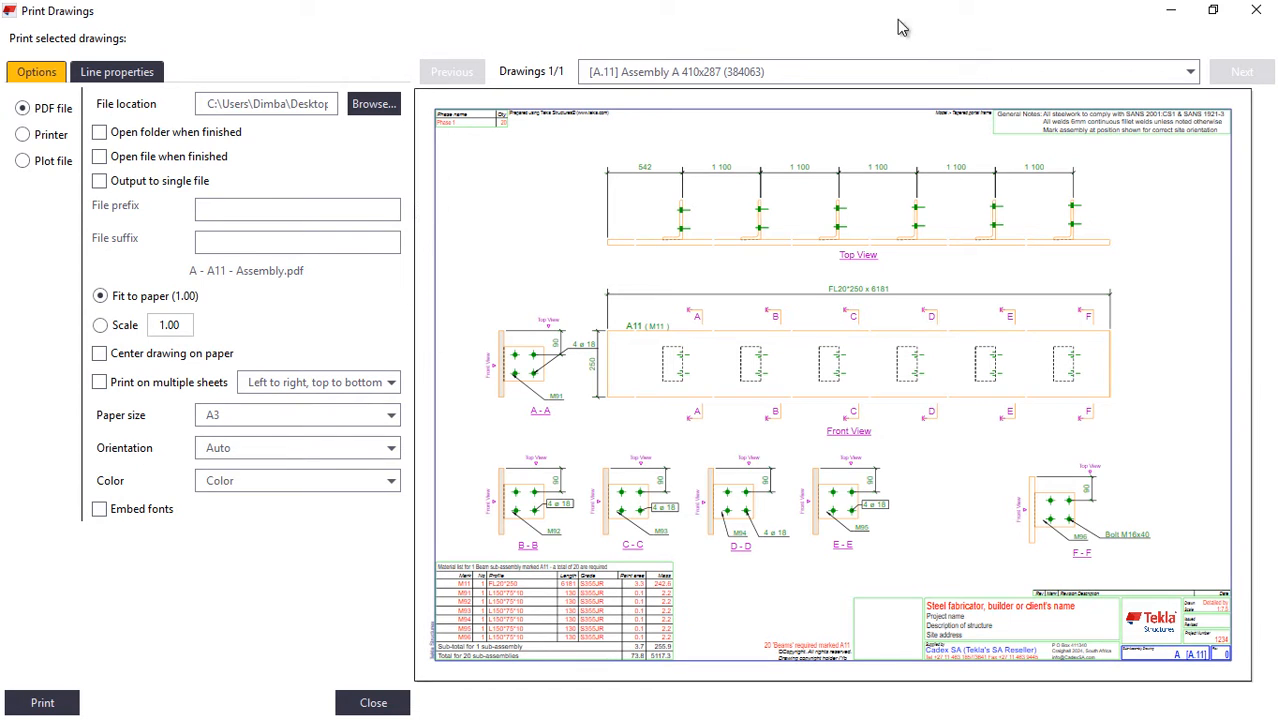
# Step: Minimize the print settings and the drawing window, and open the A - A11 - Assembly PDF from the desktop
pyautogui.click(1172, 14)
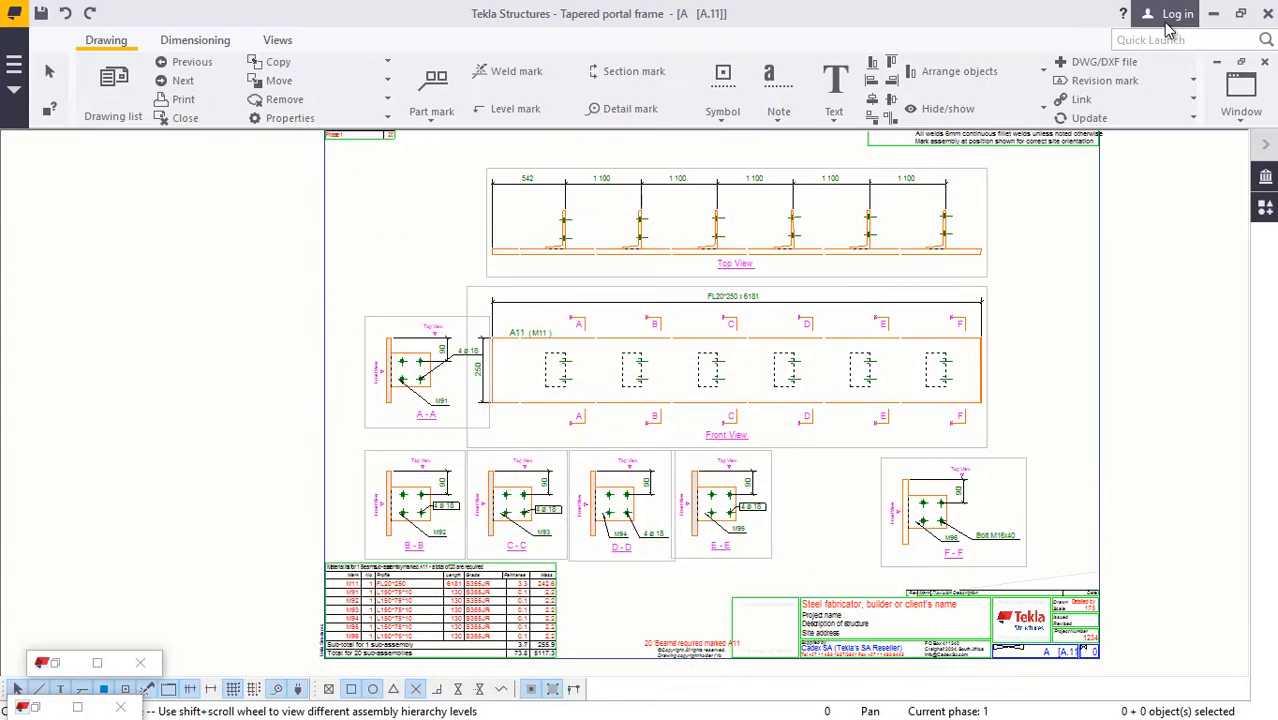
pyautogui.click(1213, 13)
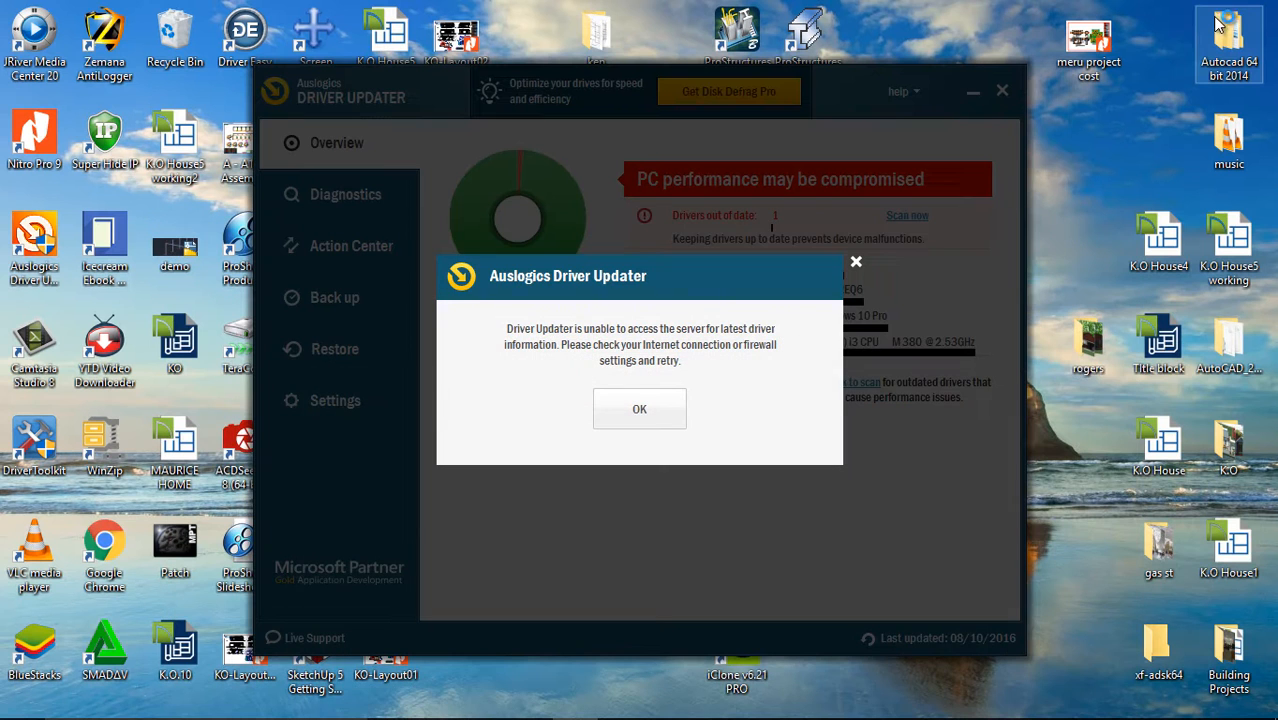
pyautogui.doubleClick(245, 140)
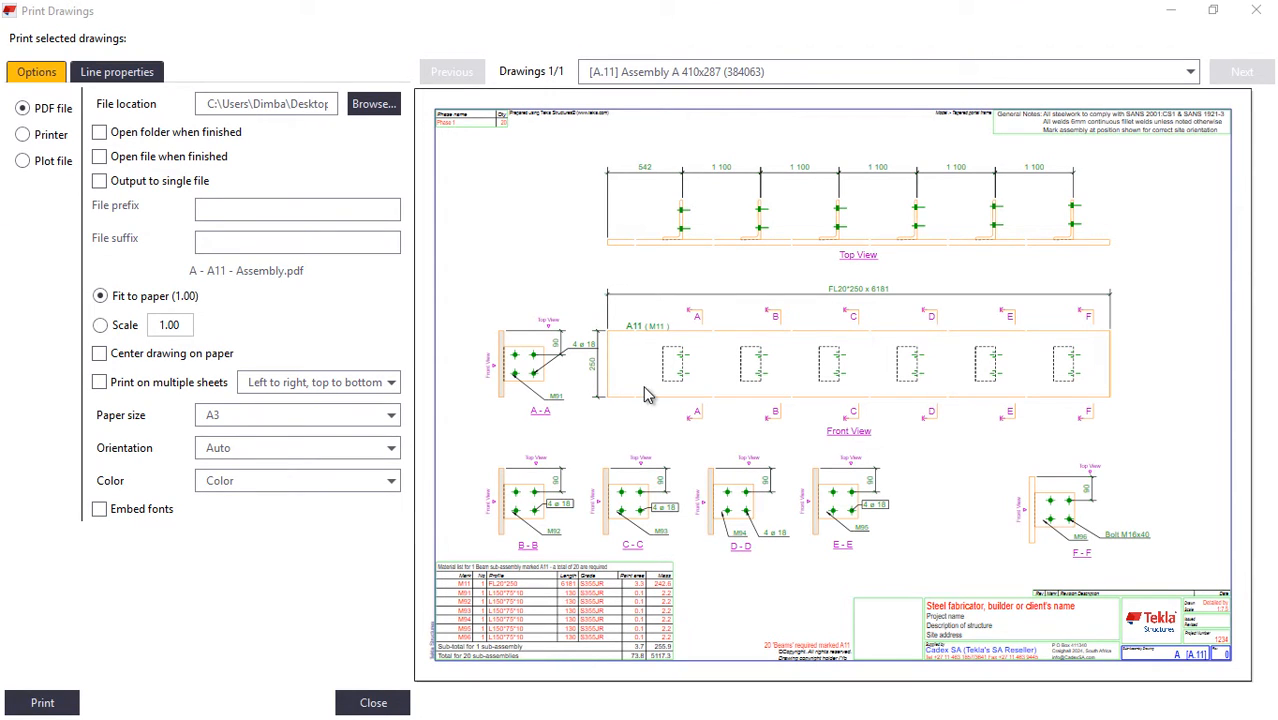
# Step: Switch the print output to Printer and return it to PDF file
pyautogui.click(30, 140)
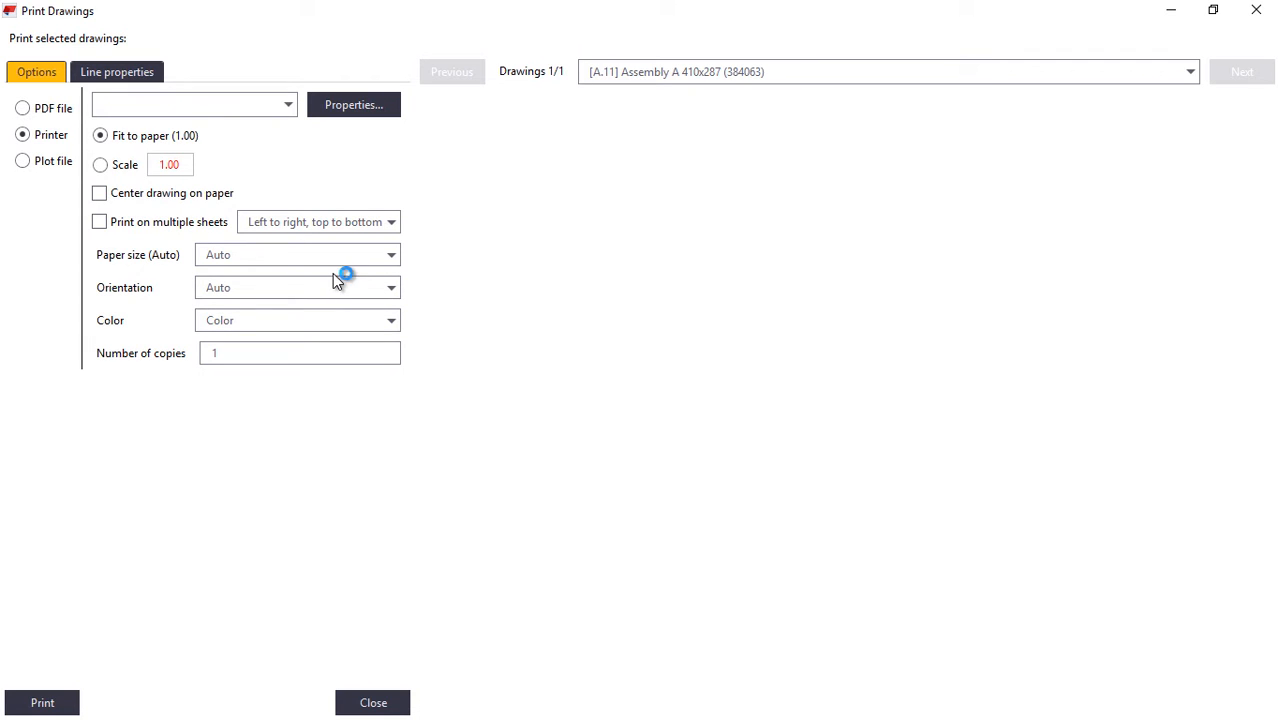
pyautogui.click(27, 110)
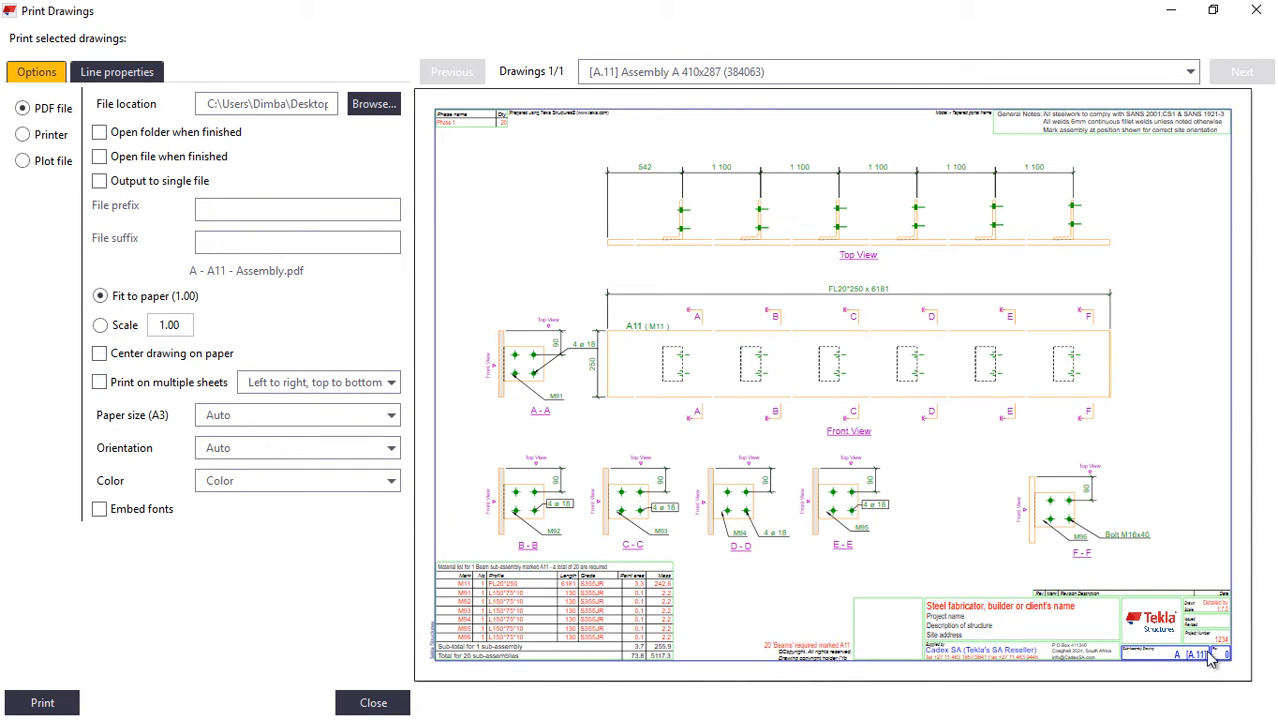
# Step: Switch to the A11 assembly PDF in Nitro Pro, dismiss the Quick Start Guide and maximize the PDF window
pyautogui.click(1198, 155)
pyautogui.click(1170, 10)
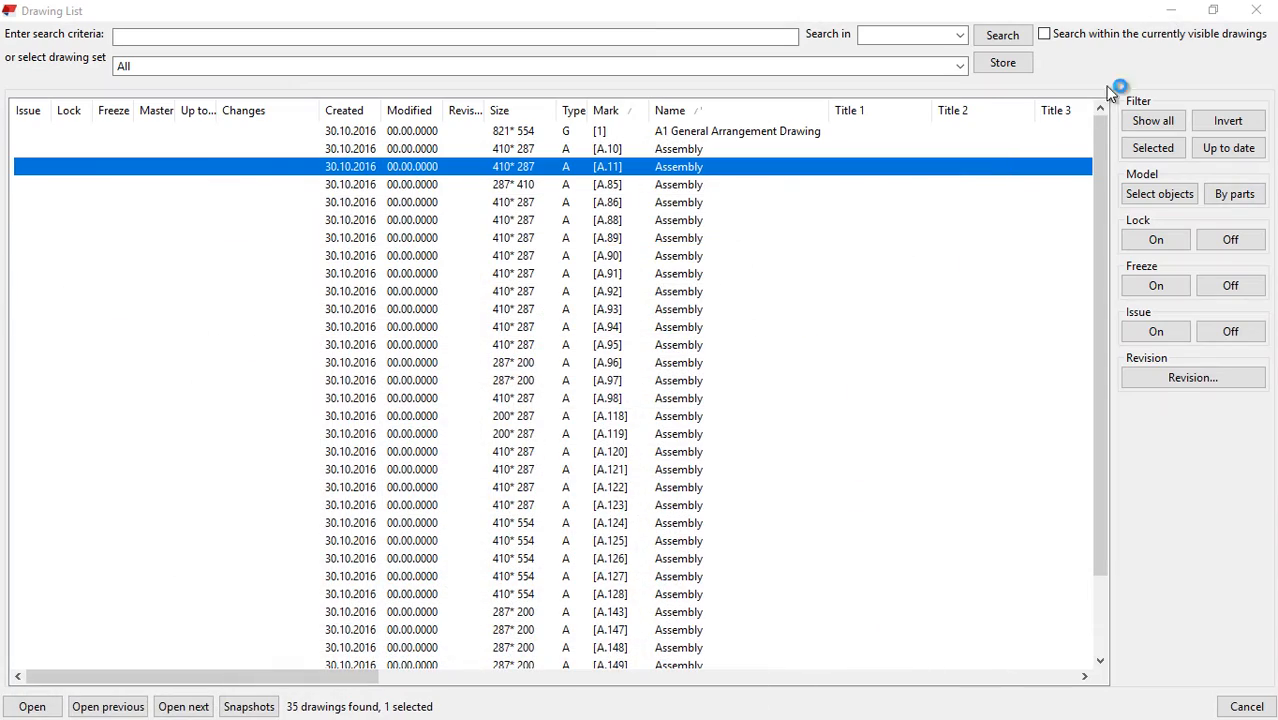
pyautogui.click(1170, 12)
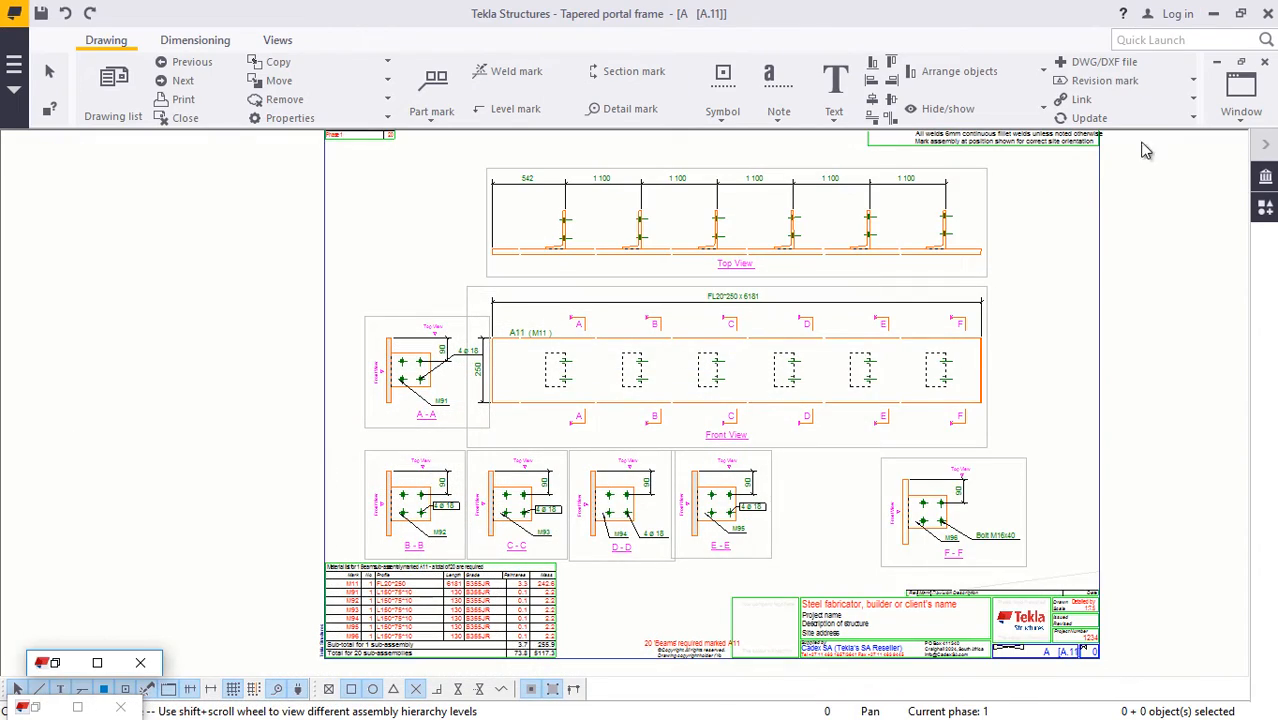
pyautogui.click(1216, 22)
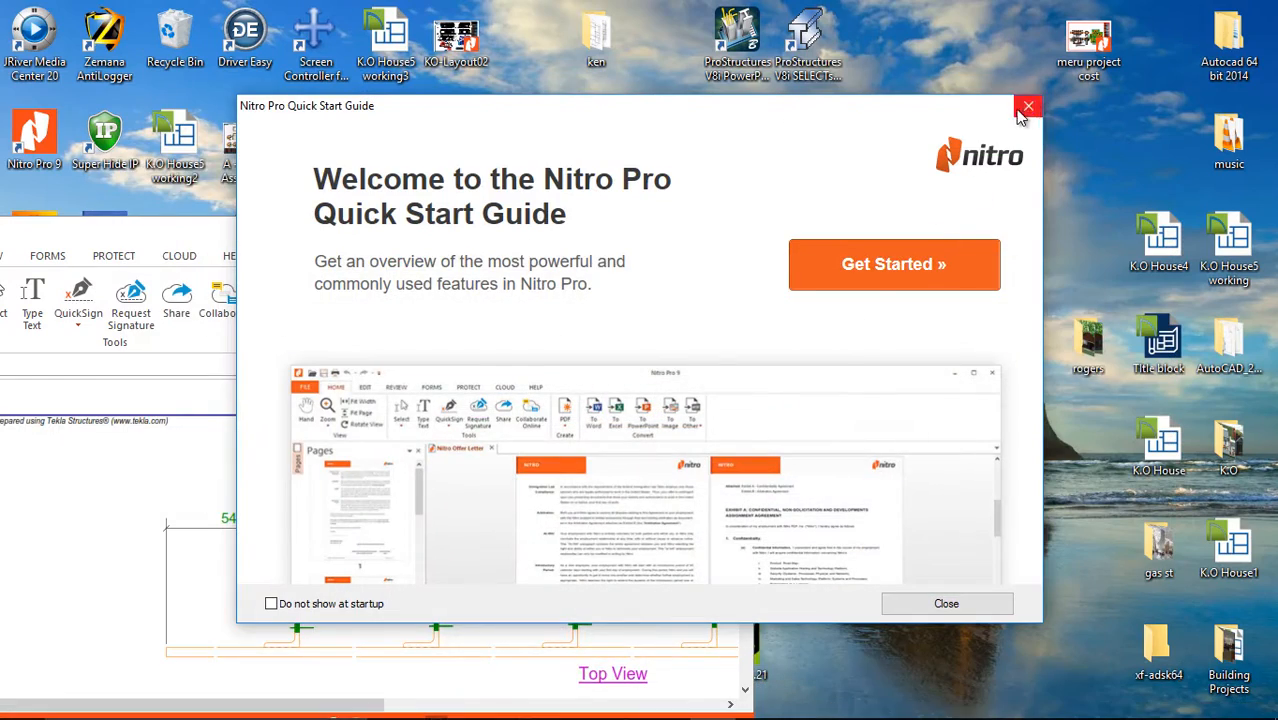
pyautogui.click(1024, 105)
pyautogui.click(702, 229)
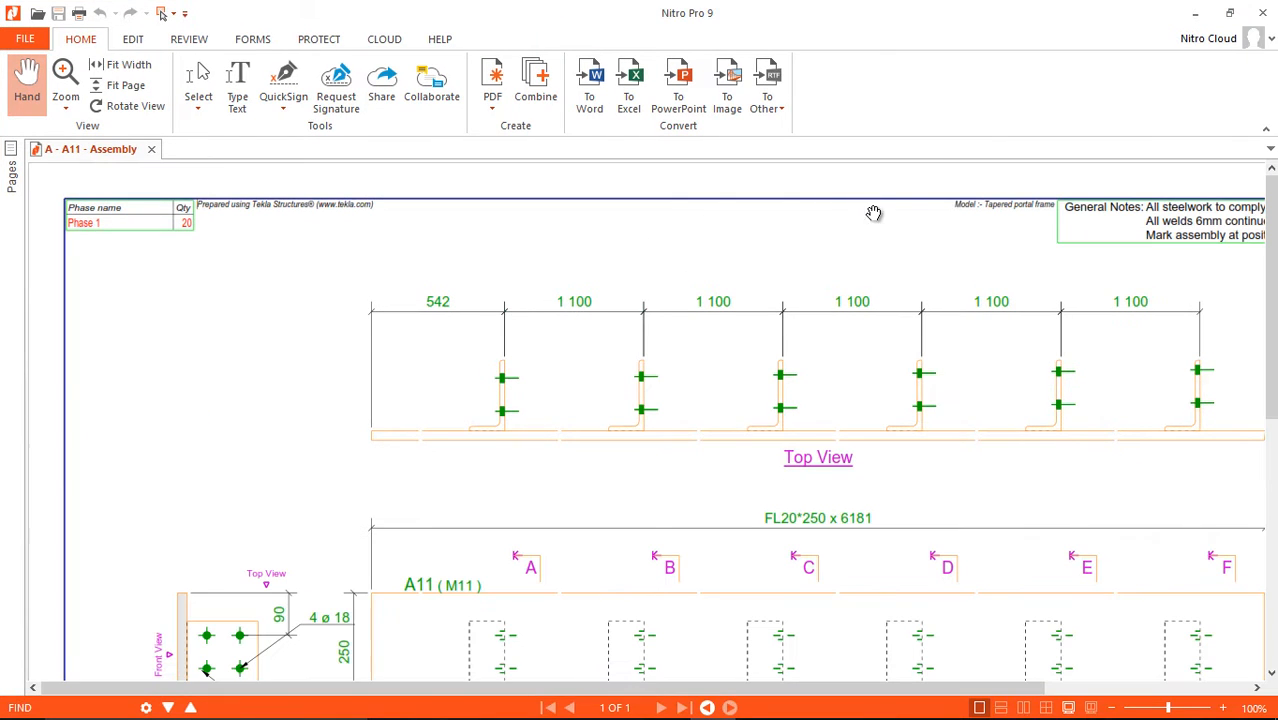
# Step: Examine the A11 assembly PDF from the top view down to the sections, and fit the whole page in view
pyautogui.scroll(-1, 402, 291)
pyautogui.scroll(-3, 362, 308)
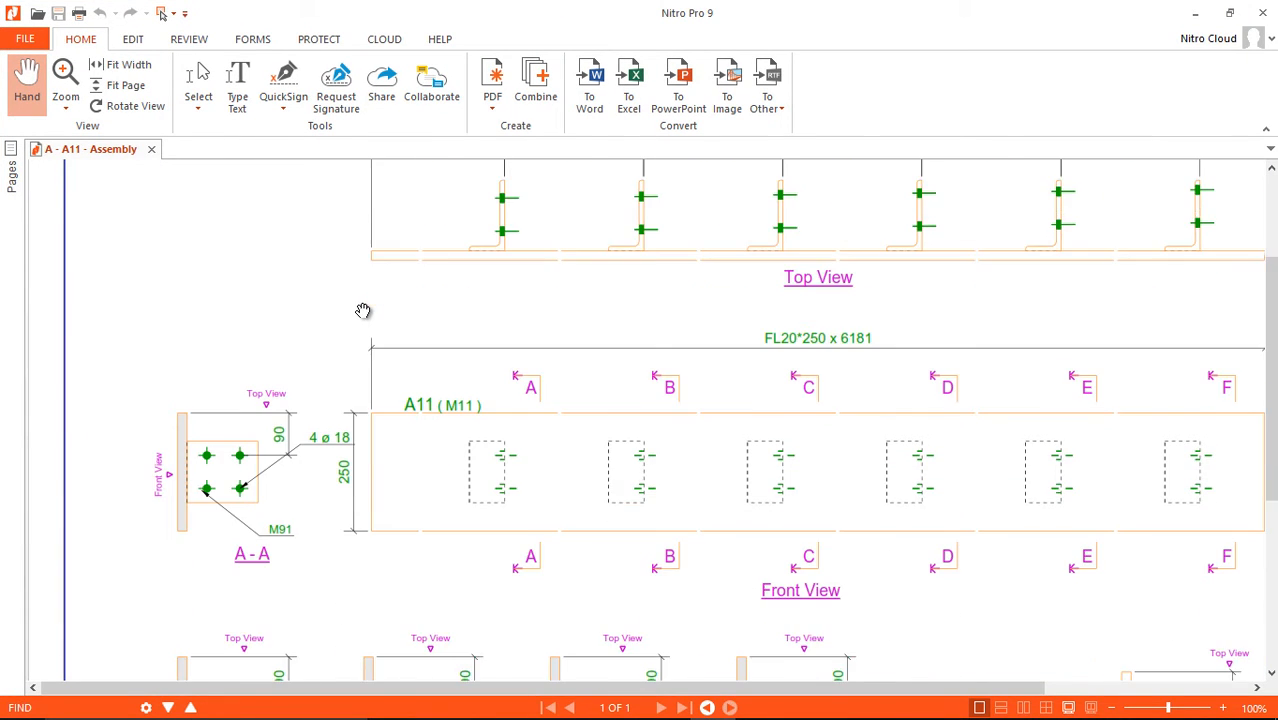
pyautogui.scroll(-3, 392, 310)
pyautogui.scroll(9, 419, 324)
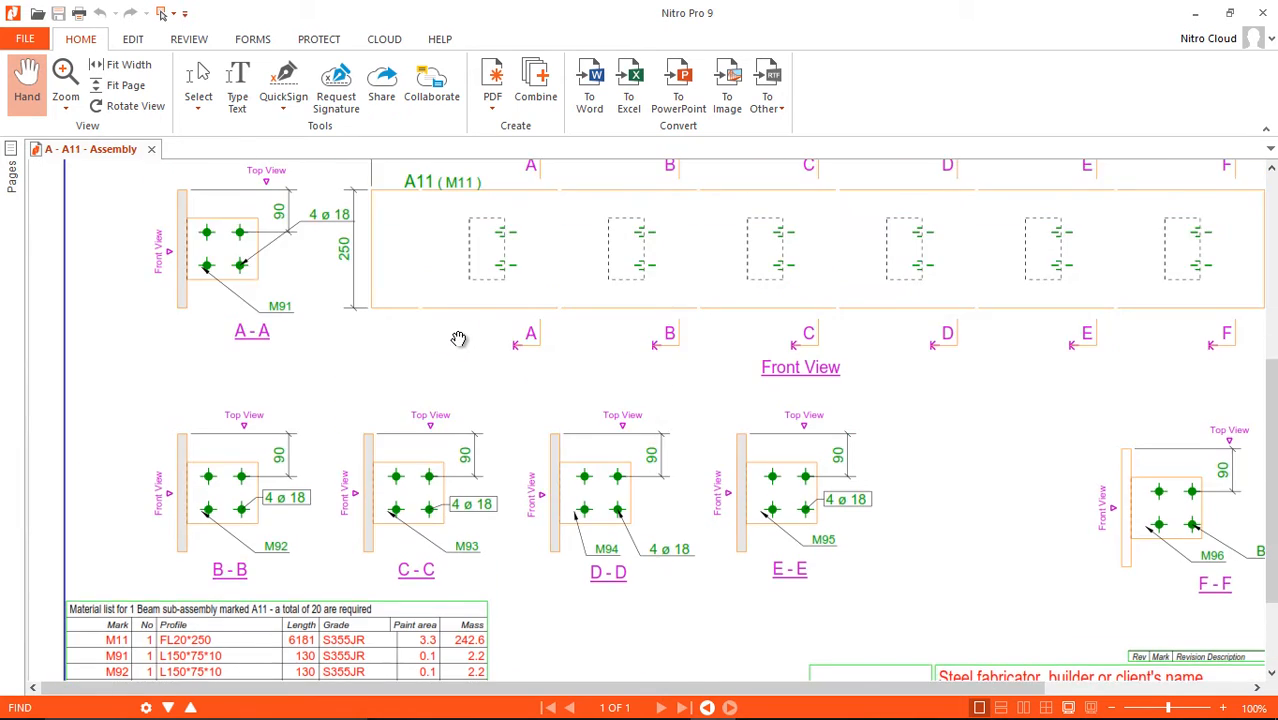
pyautogui.rightClick(538, 280)
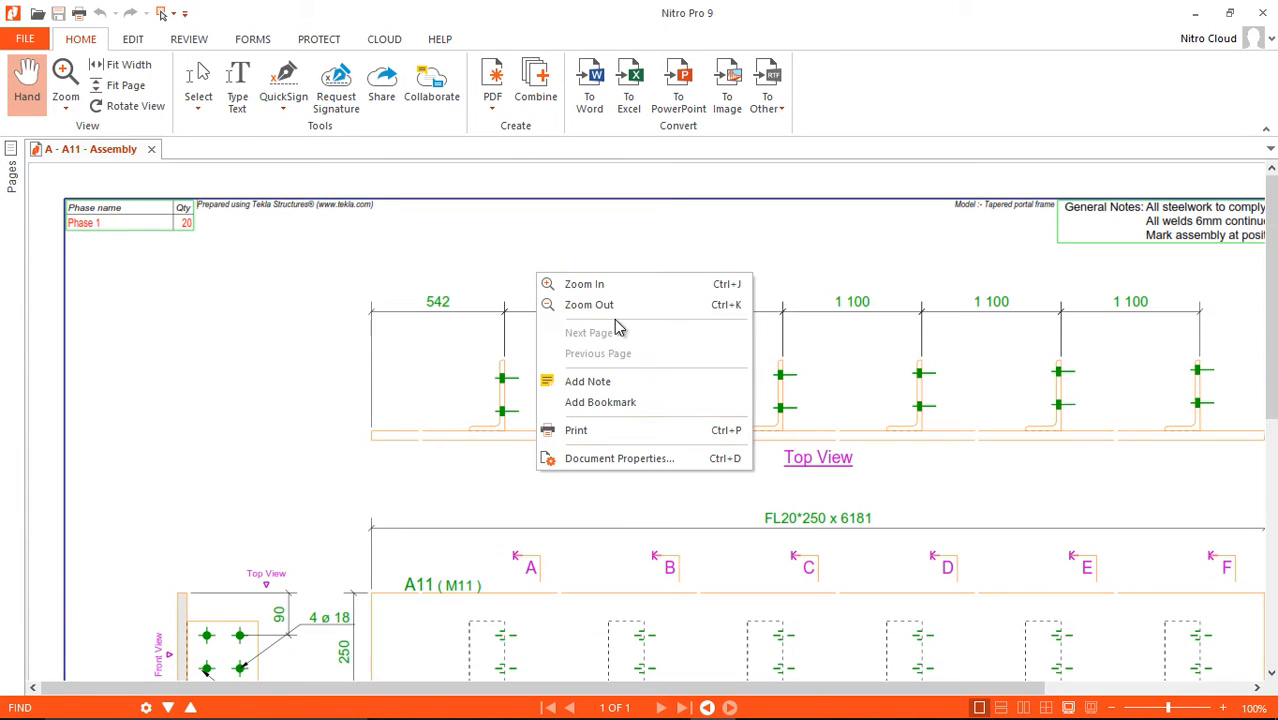
pyautogui.click(597, 285)
pyautogui.rightClick(592, 293)
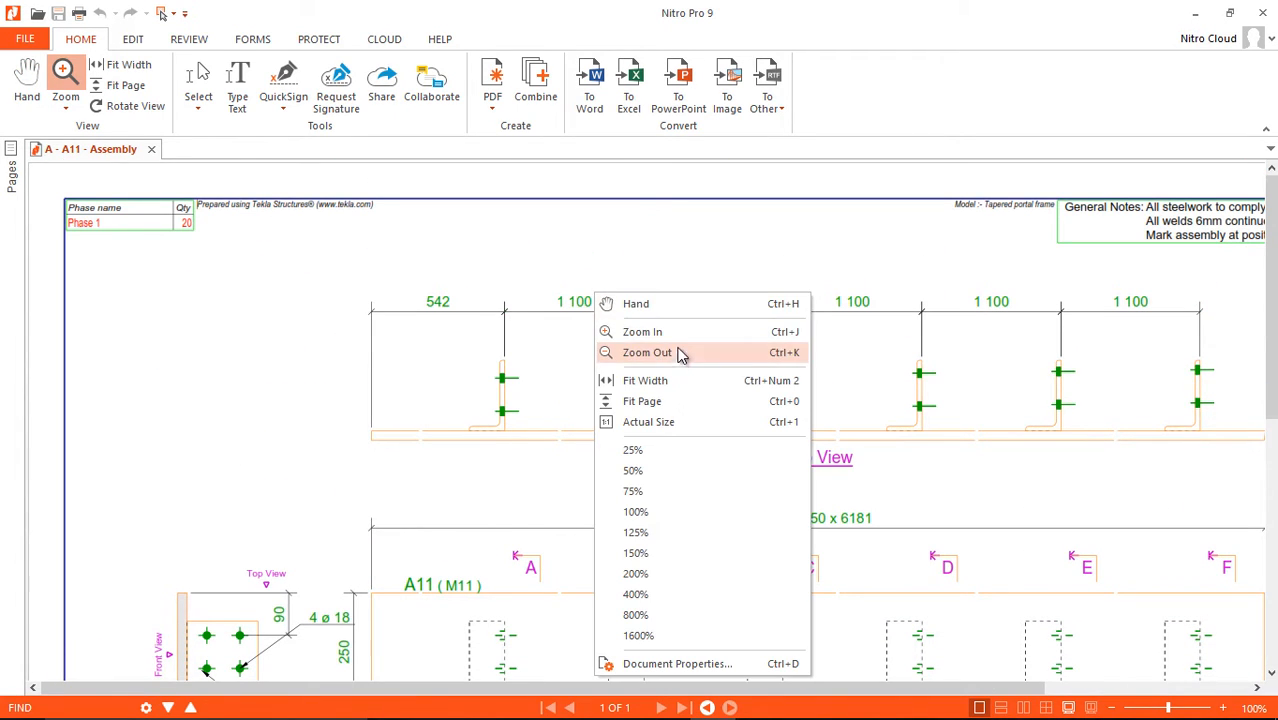
pyautogui.click(650, 402)
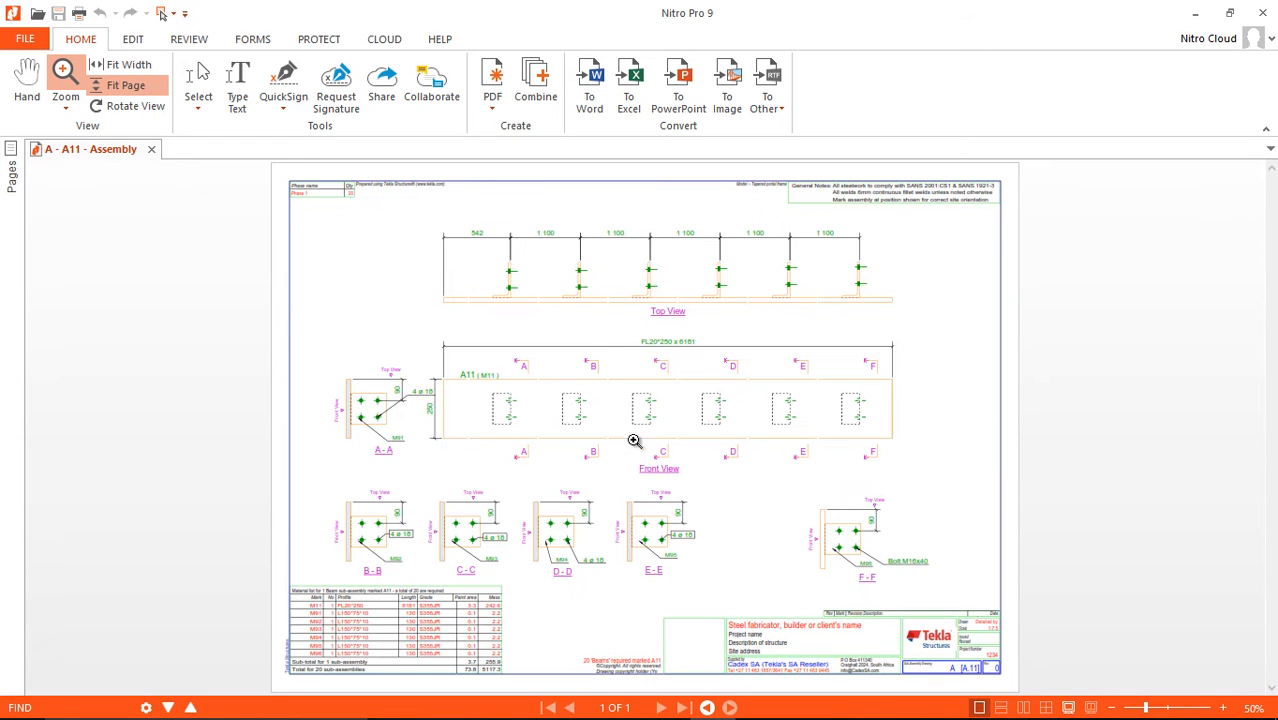
# Step: Inspect the section views and the material list of the A11 assembly PDF at up to 400% zoom
pyautogui.click(752, 428)
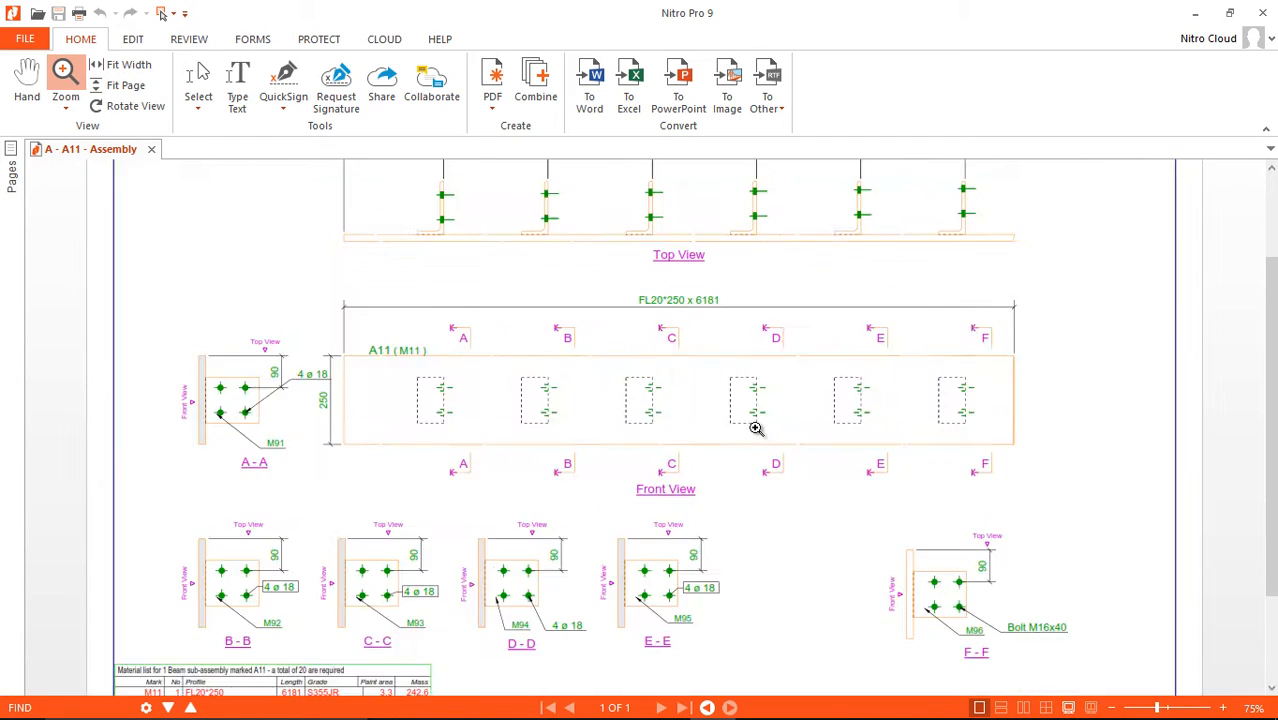
pyautogui.scroll(-3, 731, 383)
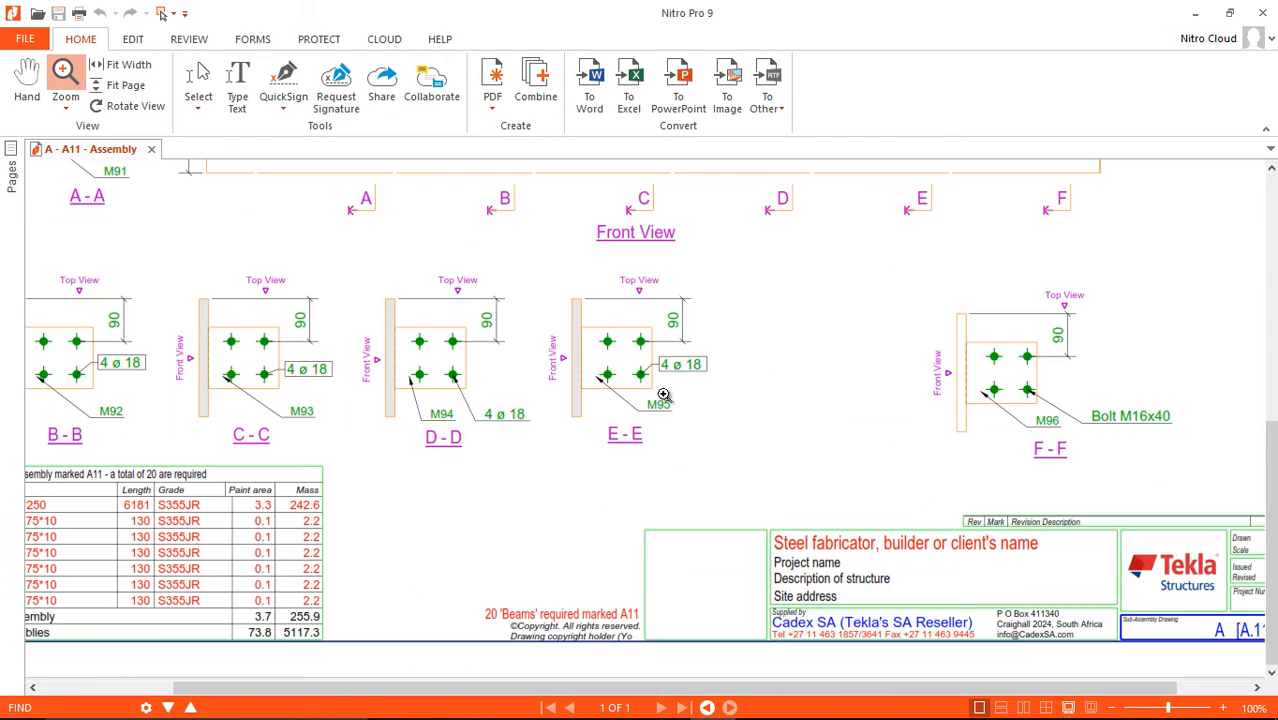
pyautogui.moveTo(697, 680); pyautogui.dragTo(562, 656)
pyautogui.click(429, 572)
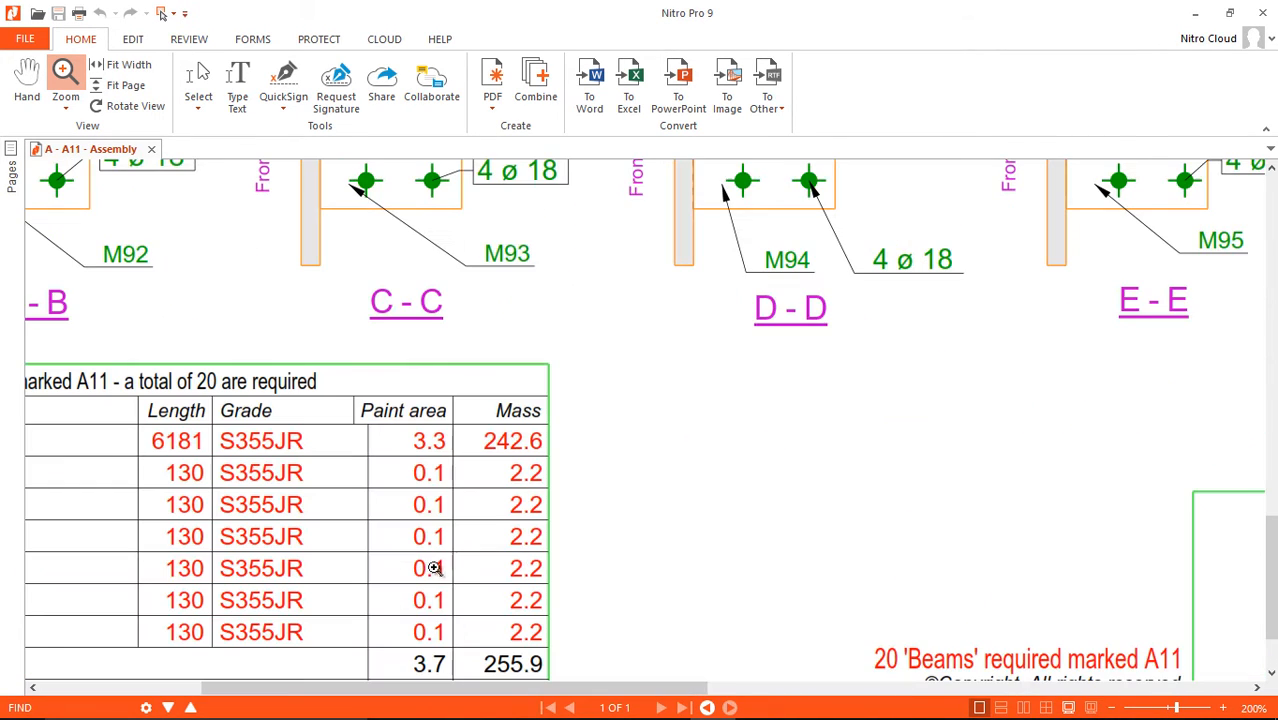
pyautogui.moveTo(515, 690); pyautogui.dragTo(440, 686)
pyautogui.scroll(-1, 484, 459)
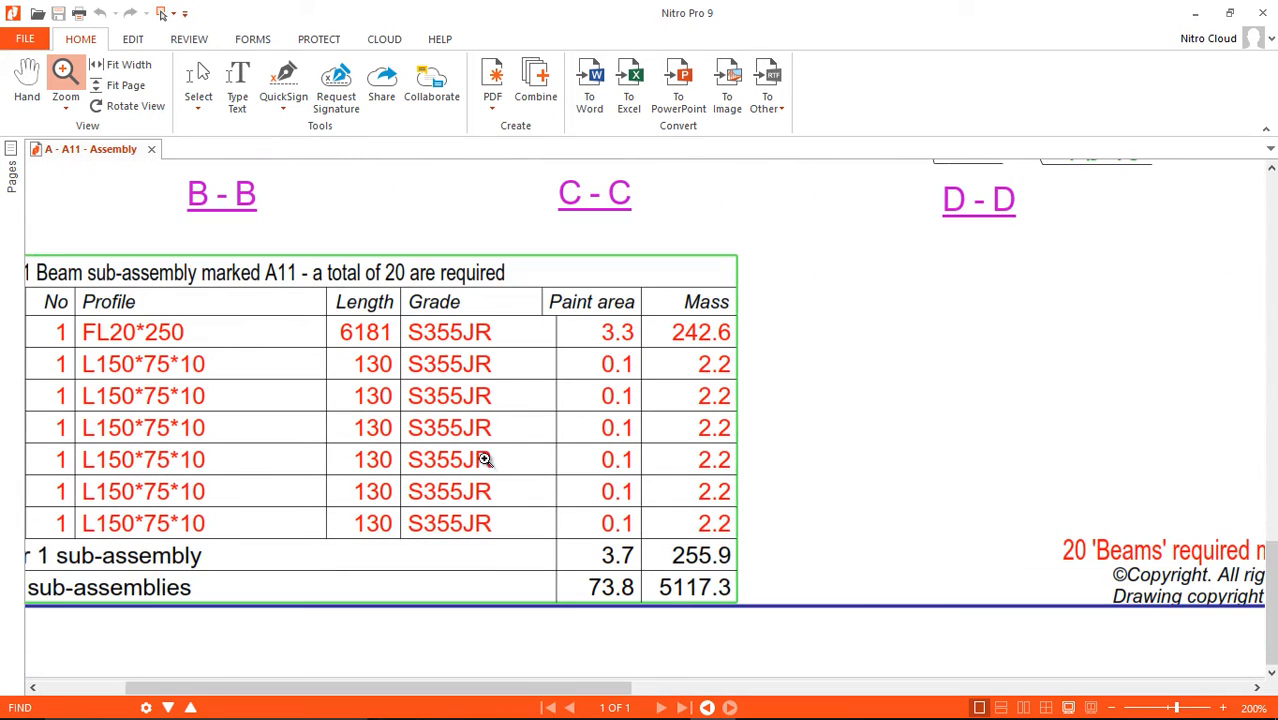
pyautogui.click(538, 451)
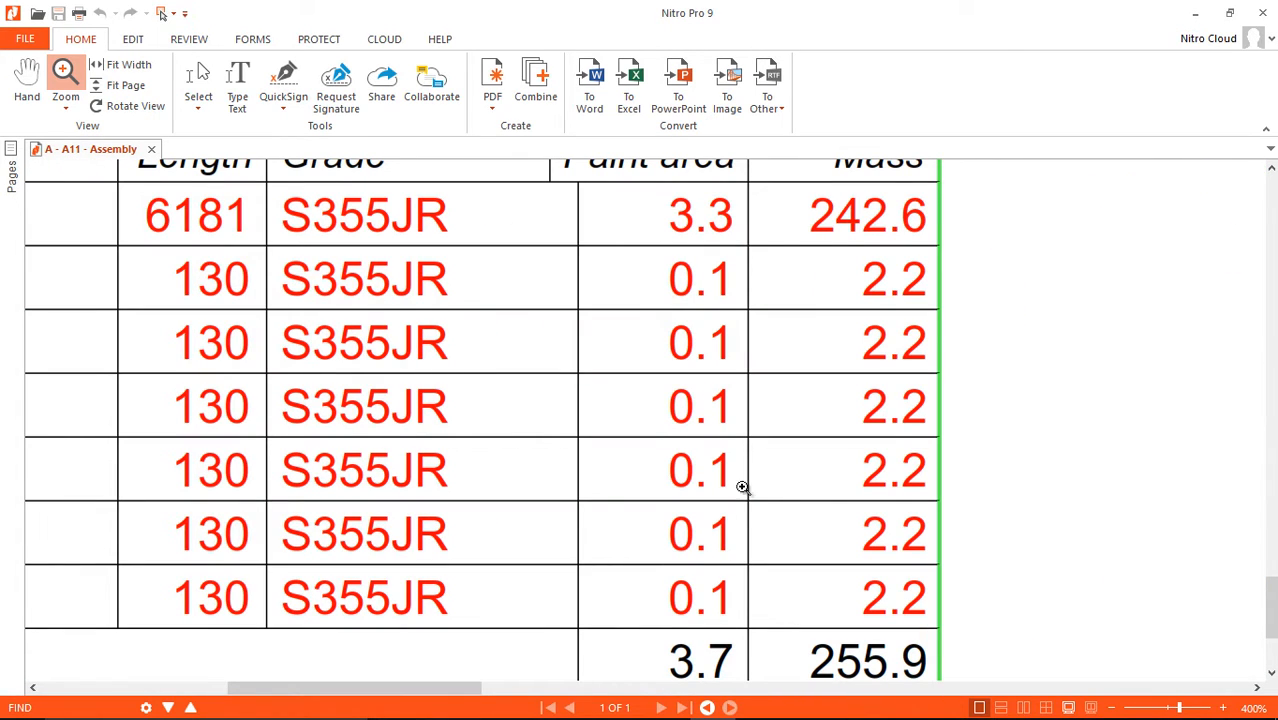
# Step: Examine the A11 PDF's title block, general notes, top view, section views and complete material list at 100% zoom
pyautogui.rightClick(757, 315)
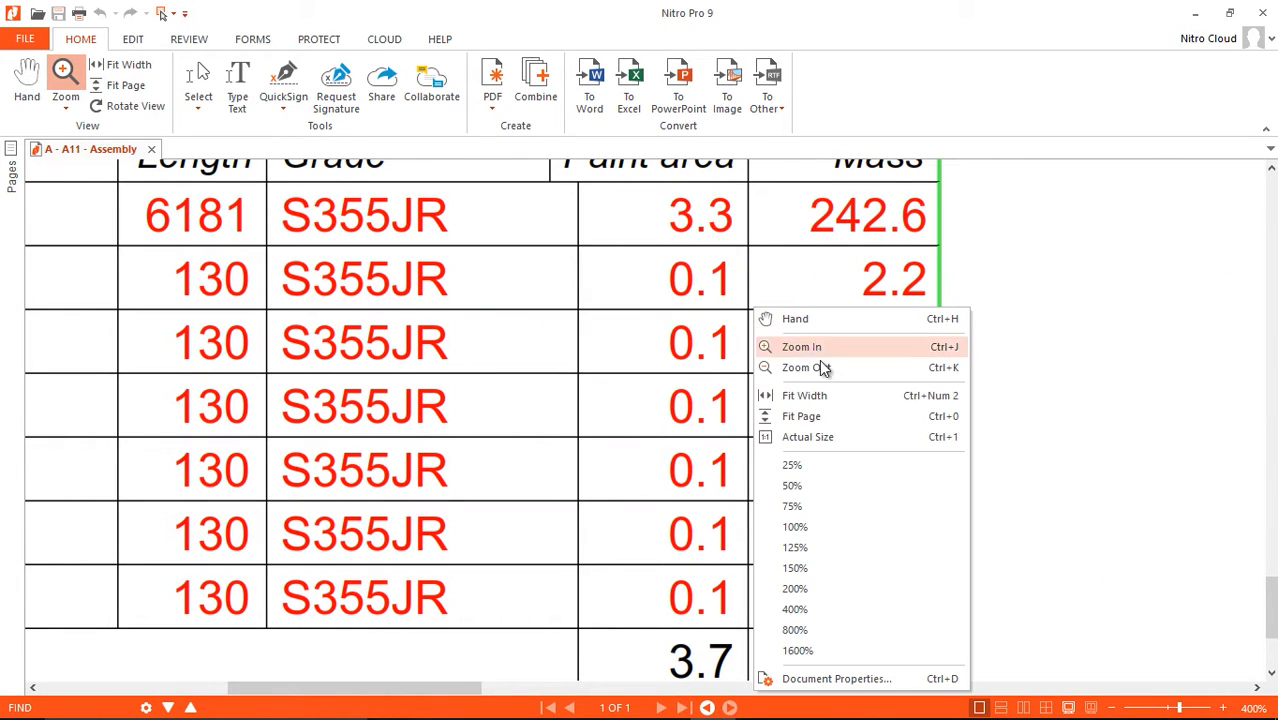
pyautogui.click(809, 416)
pyautogui.click(946, 622)
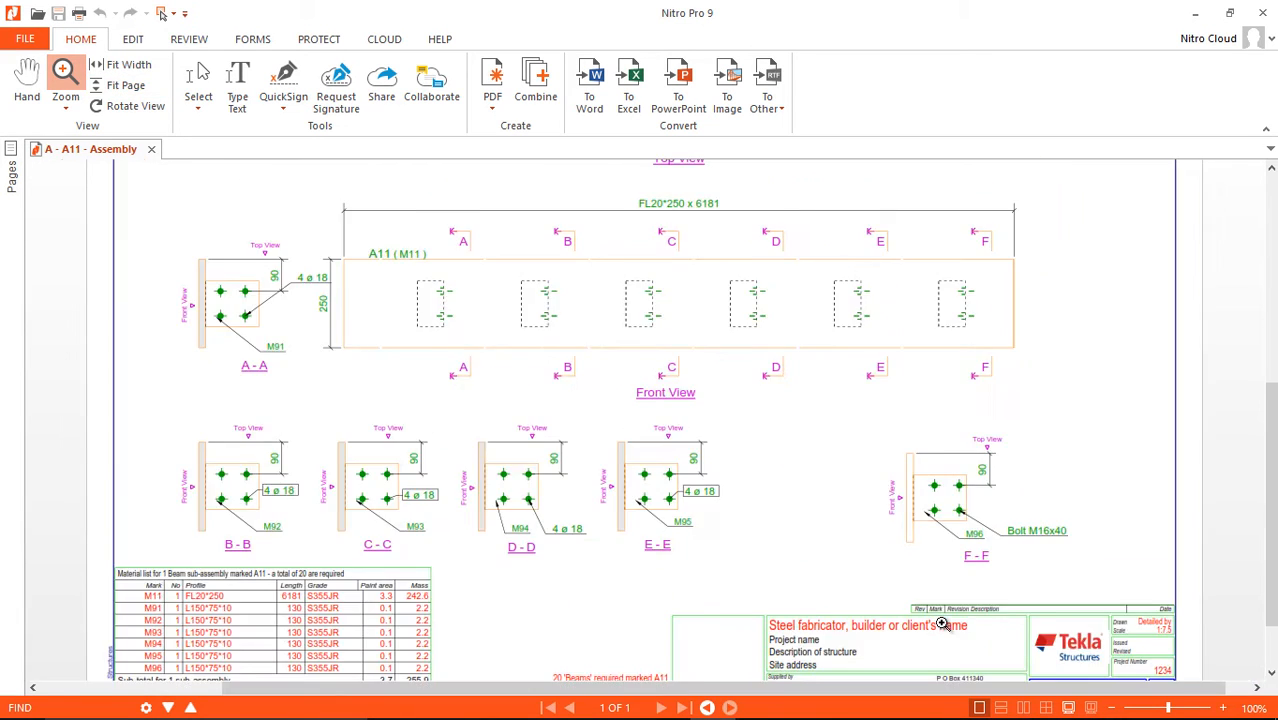
pyautogui.scroll(3, 917, 503)
pyautogui.scroll(1, 917, 501)
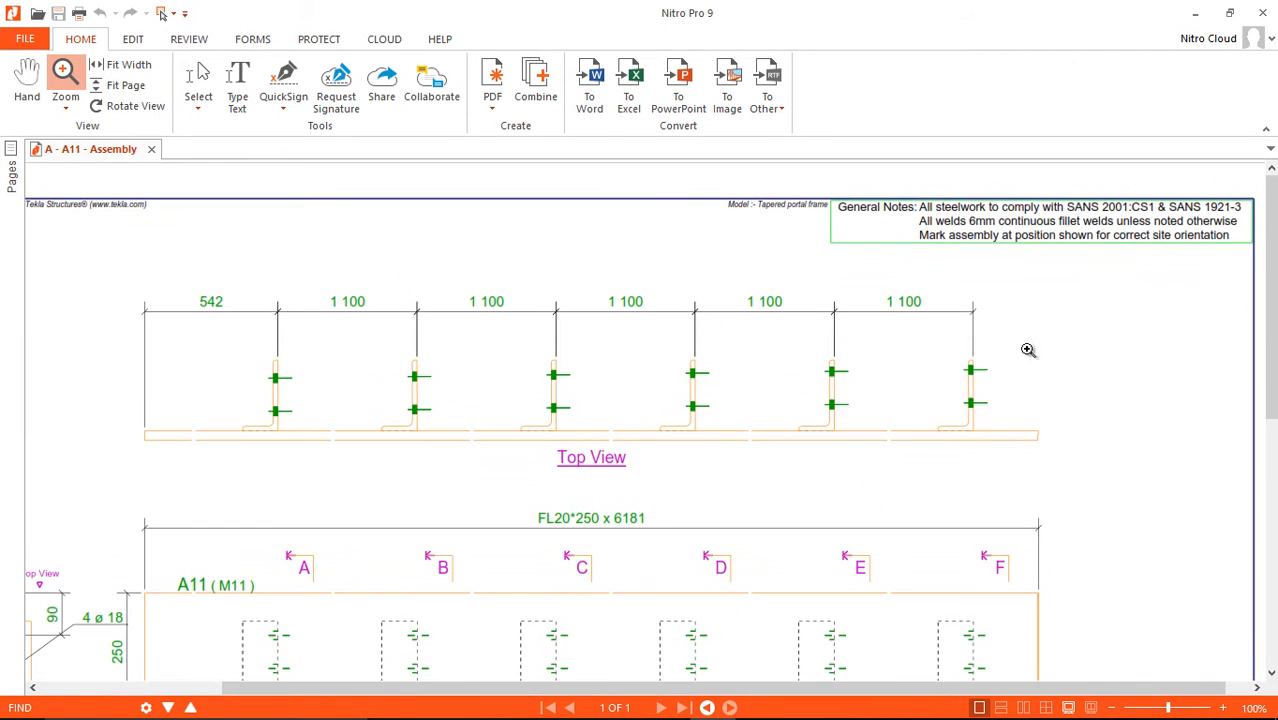
pyautogui.scroll(-5, 933, 365)
pyautogui.scroll(-2, 933, 351)
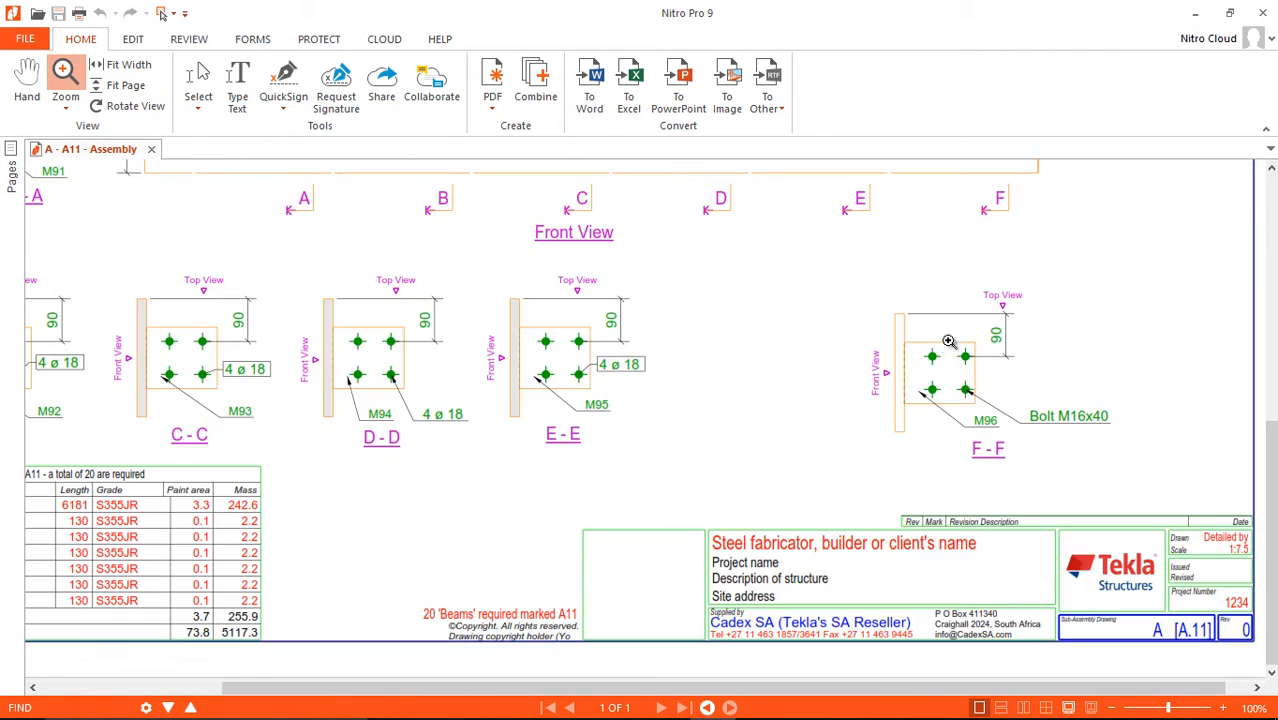
pyautogui.keyDown('shift'); pyautogui.hscroll(-5, 442, 663); pyautogui.keyUp('shift')
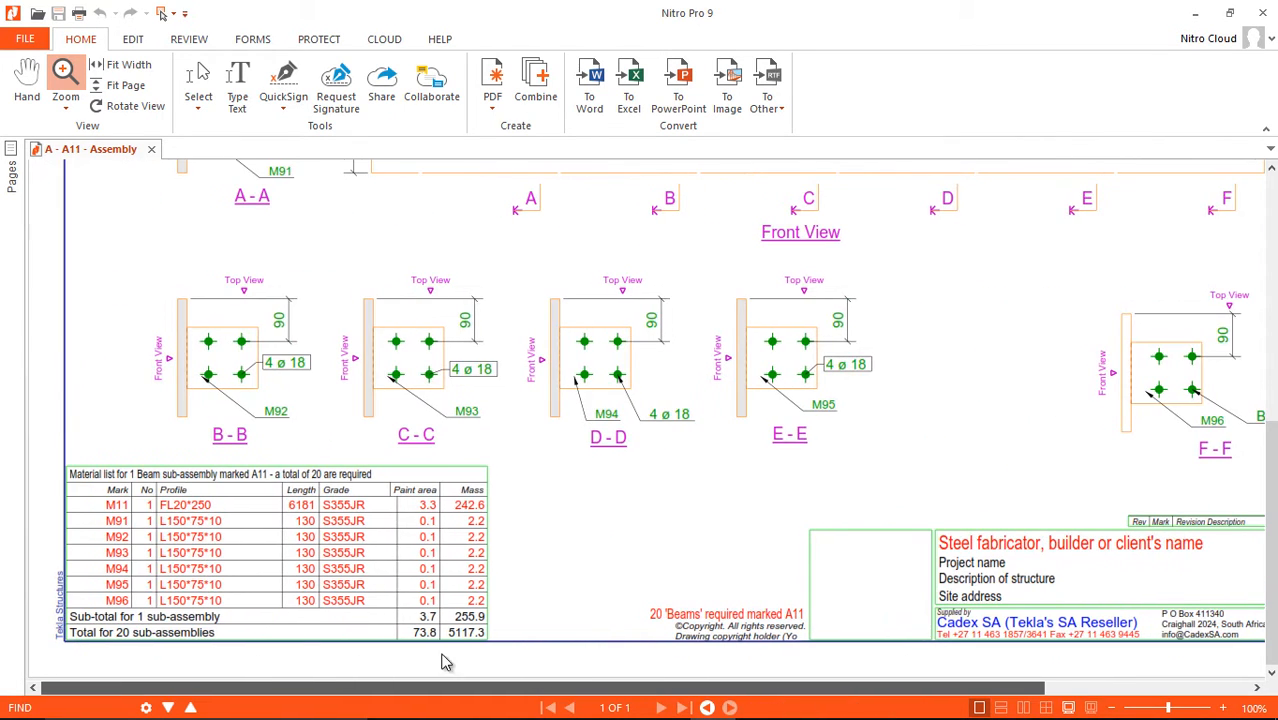
pyautogui.scroll(2, 402, 648)
pyautogui.scroll(-2, 323, 627)
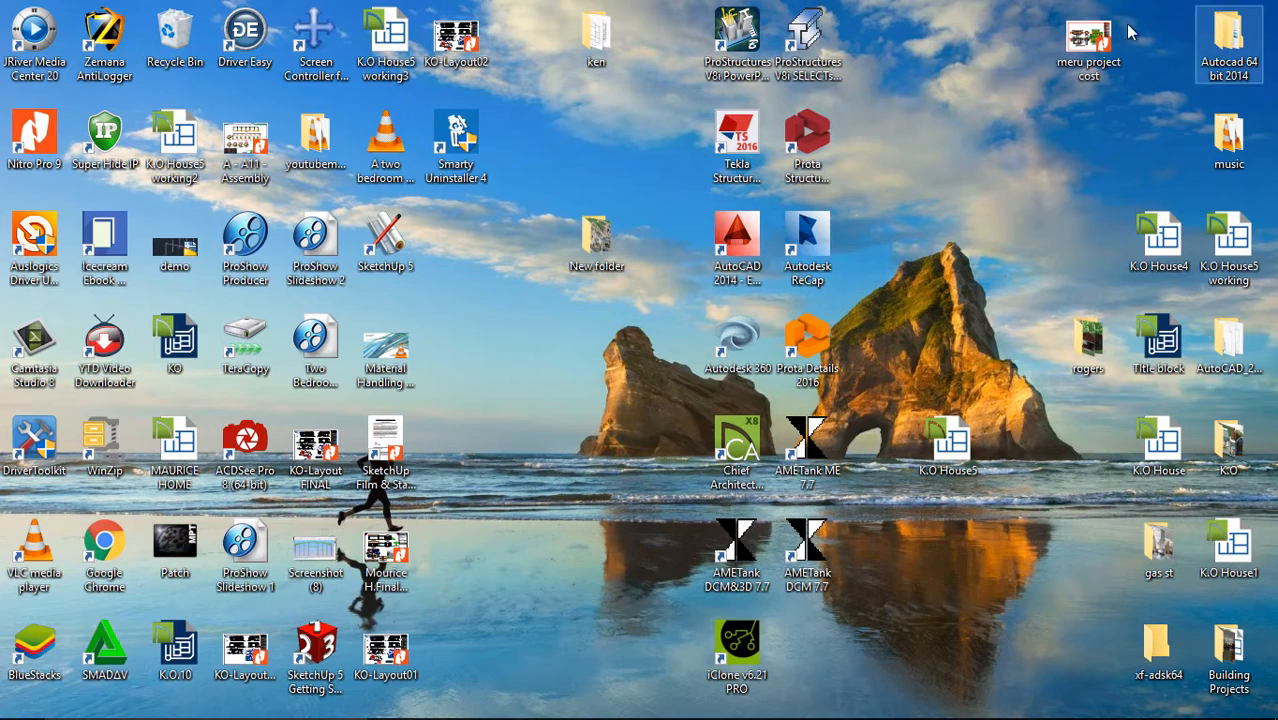
# Step: Minimize the PDF viewer, return to Tekla Structures and close the print settings for drawing A.11
pyautogui.click(1195, 13)
pyautogui.click(585, 701)
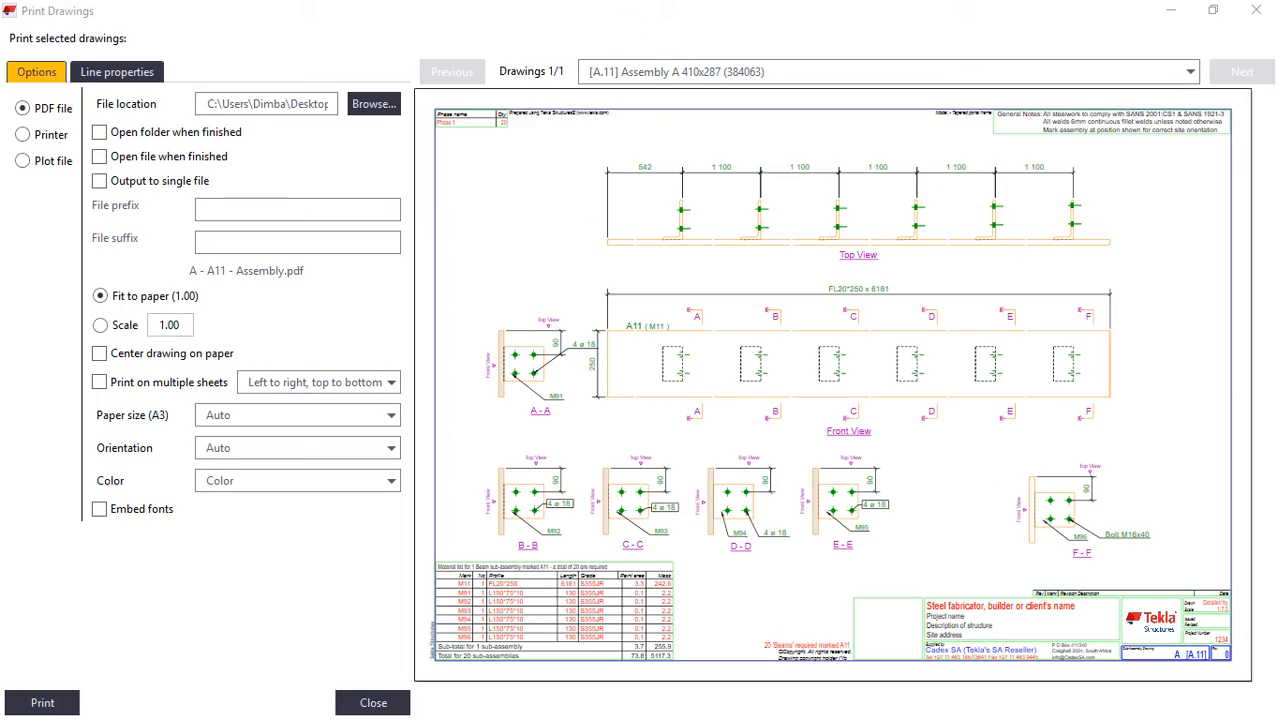
pyautogui.click(1256, 10)
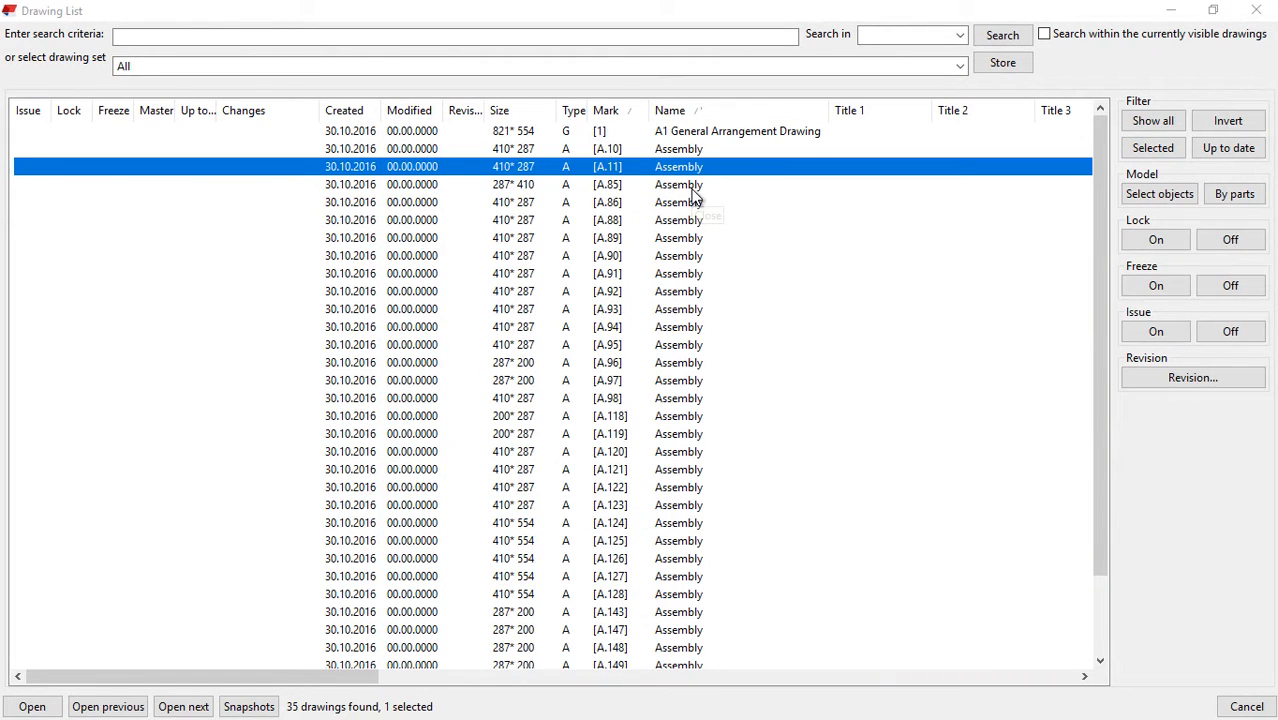
# Step: Open assembly drawing A.85 in a maximized window, keeping the changes to A.11 with a snapshot, and inspect its front view
pyautogui.doubleClick(686, 186)
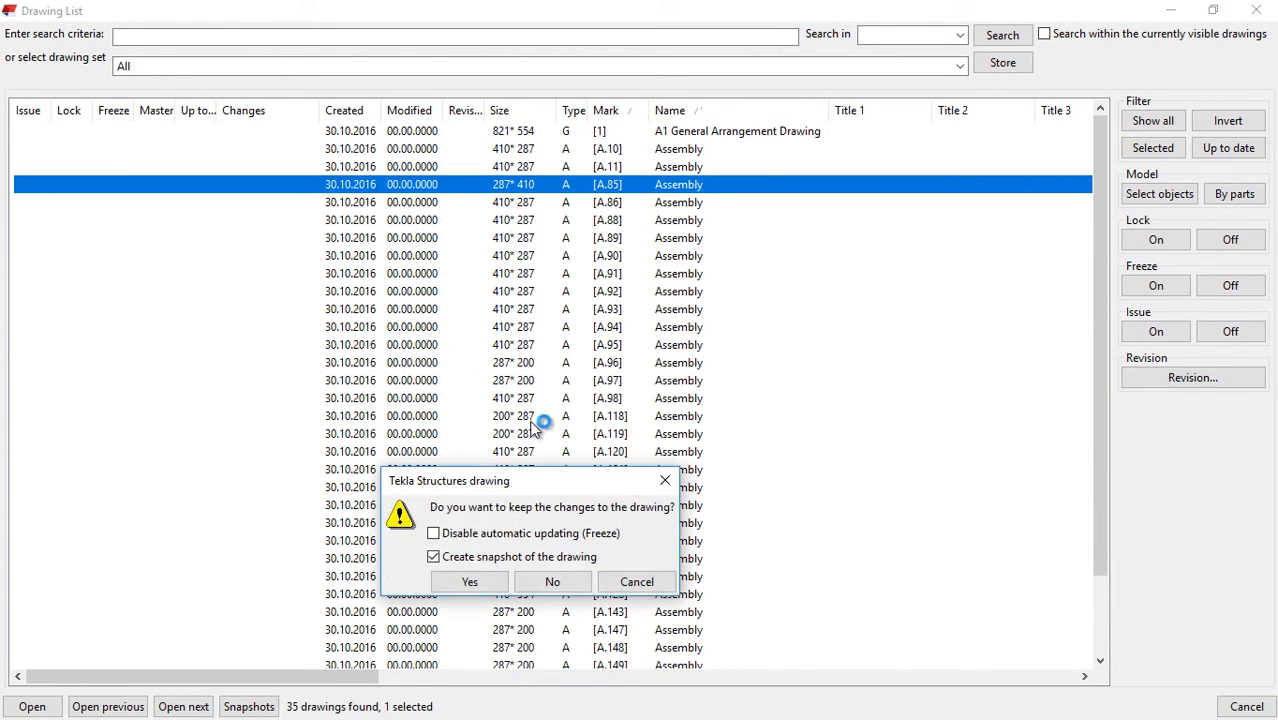
pyautogui.click(470, 583)
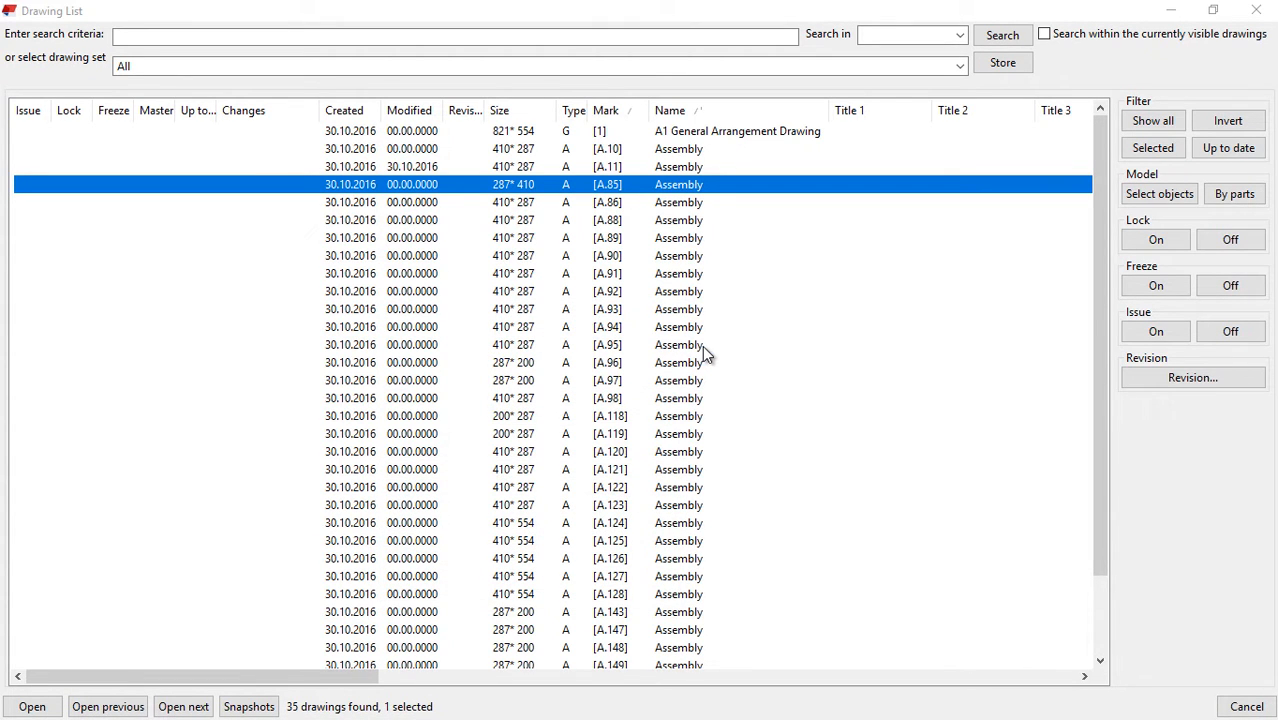
pyautogui.click(1170, 10)
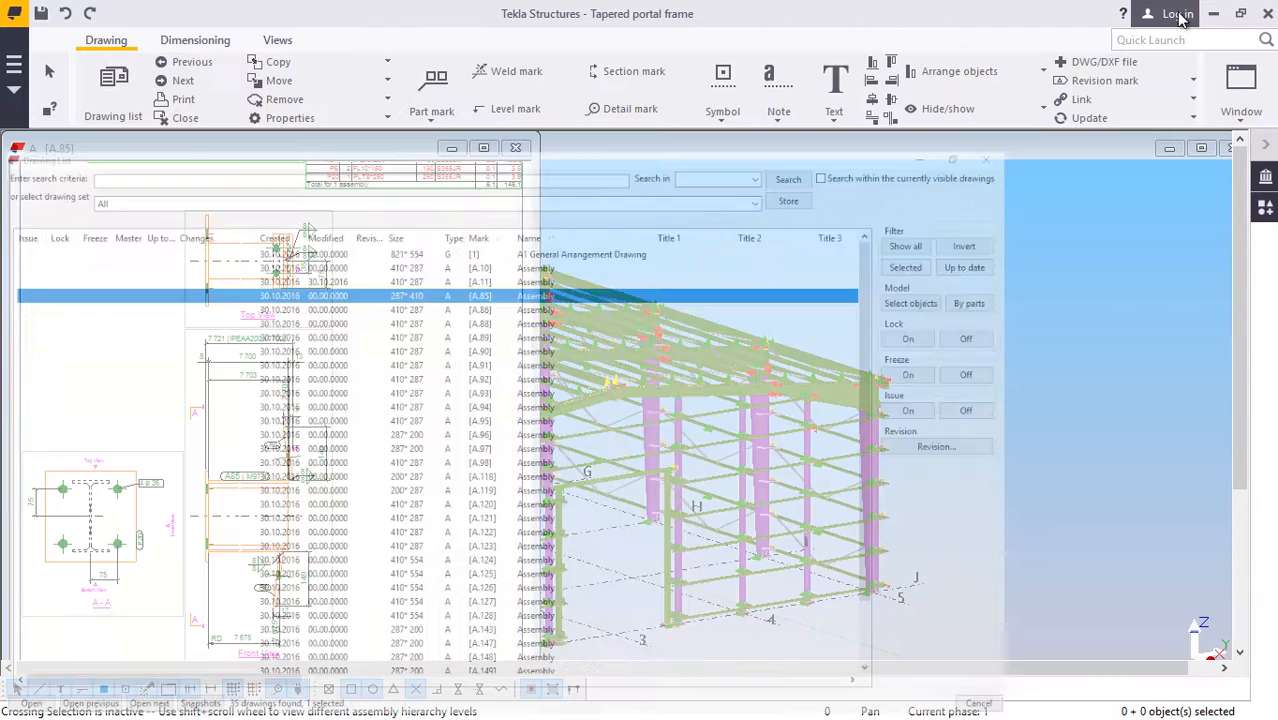
pyautogui.click(484, 149)
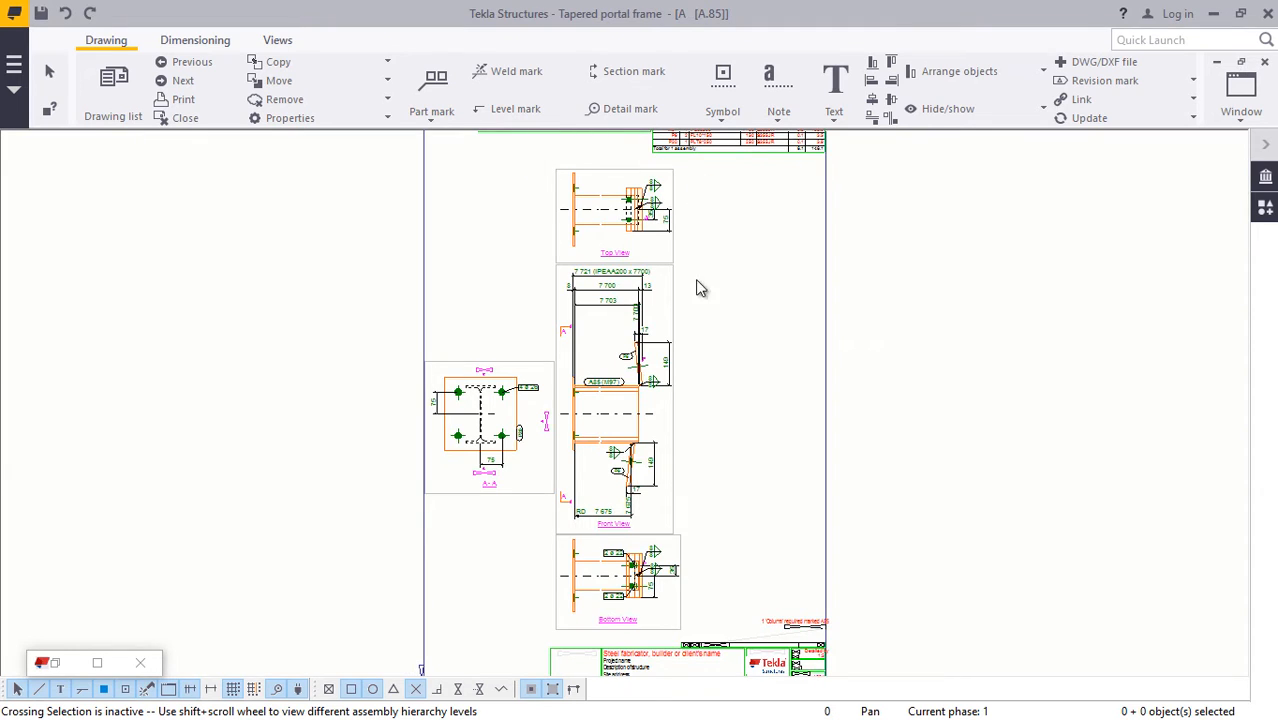
pyautogui.scroll(5, 658, 383)
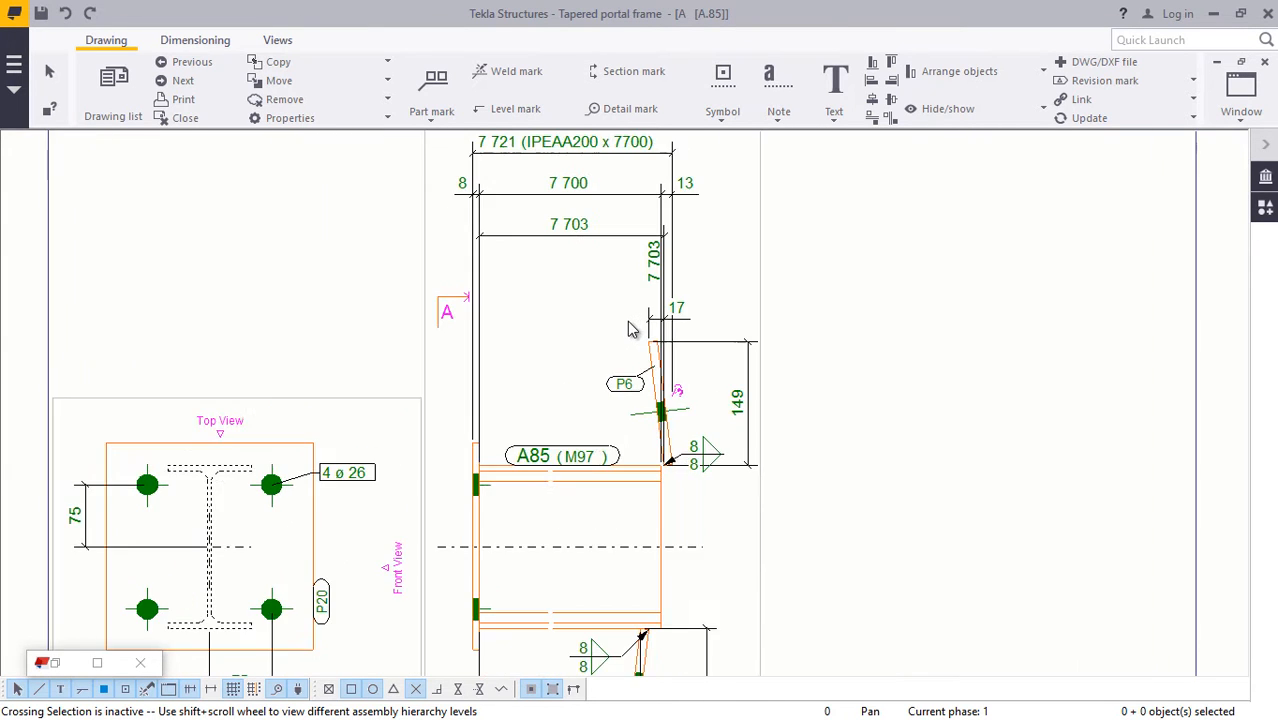
pyautogui.scroll(-8, 630, 325)
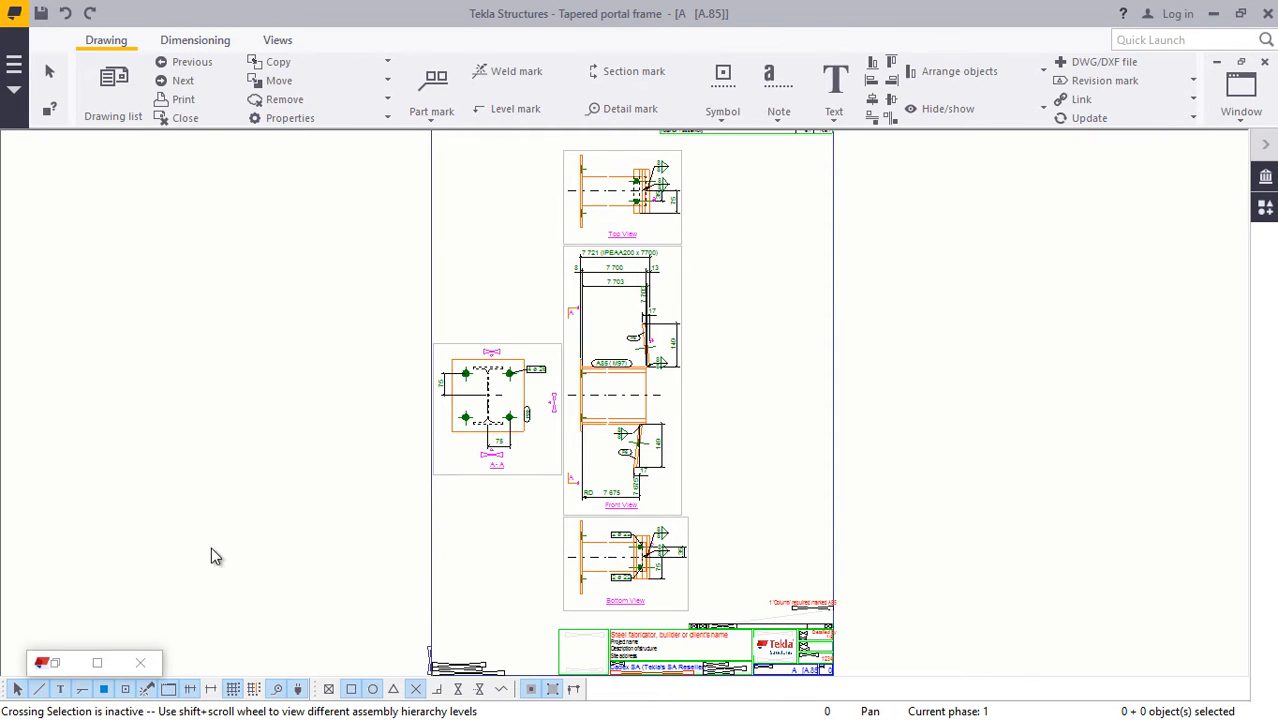
# Step: Open assembly drawing A.86 from the drawing list and minimize the list to show the drawing
pyautogui.click(101, 663)
pyautogui.doubleClick(692, 202)
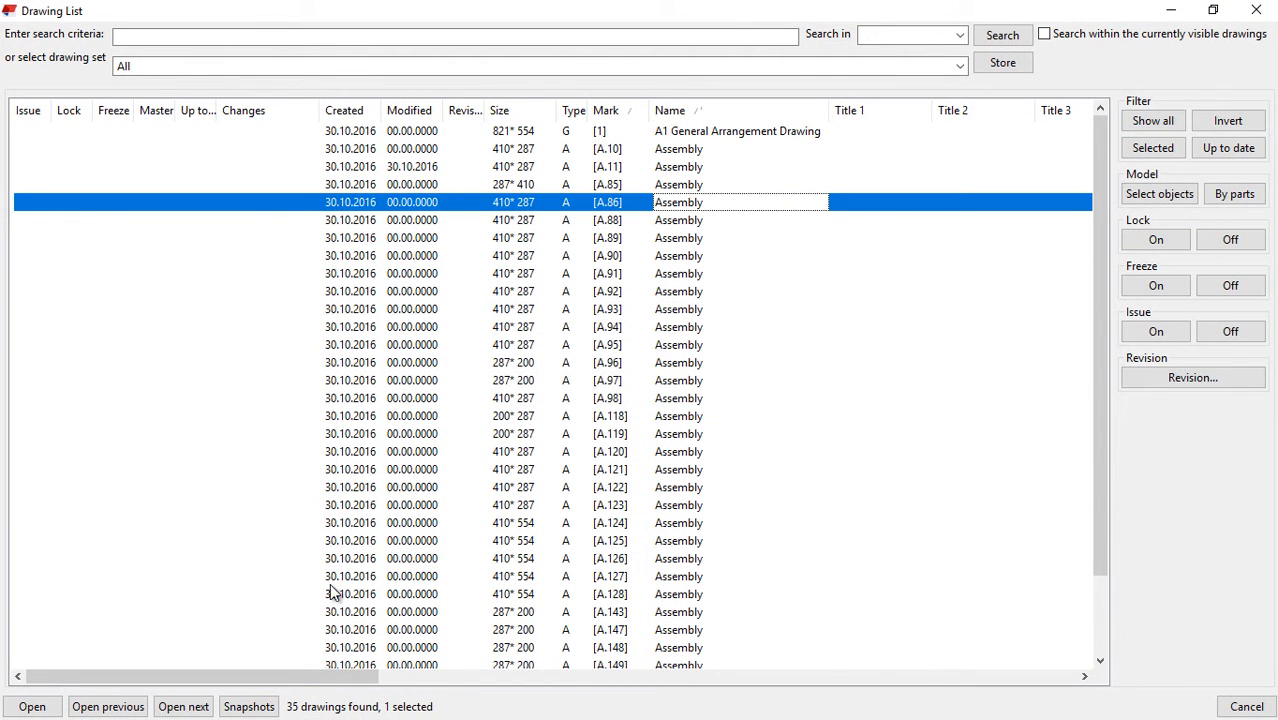
pyautogui.click(1168, 14)
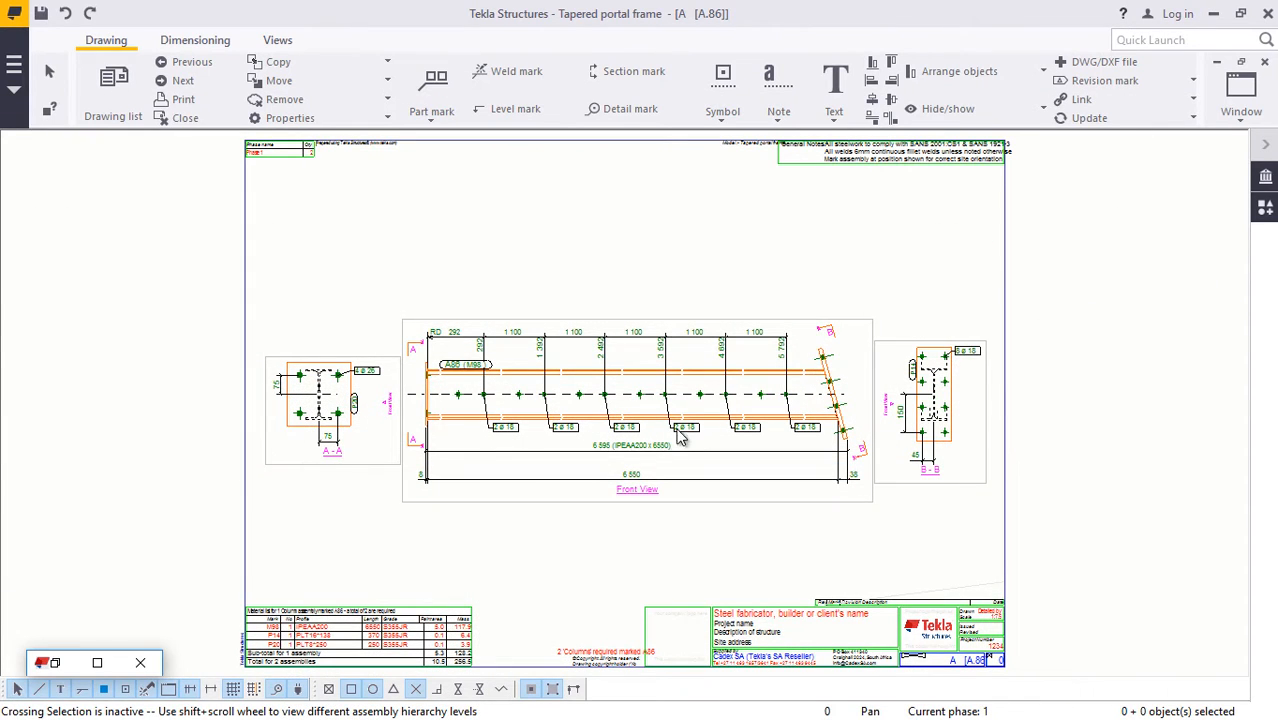
# Step: Set the straight dimension type of the 1 100 spacing dimensions above A.86's front view to relative distances without running values
pyautogui.scroll(6, 677, 431)
pyautogui.scroll(-4, 800, 389)
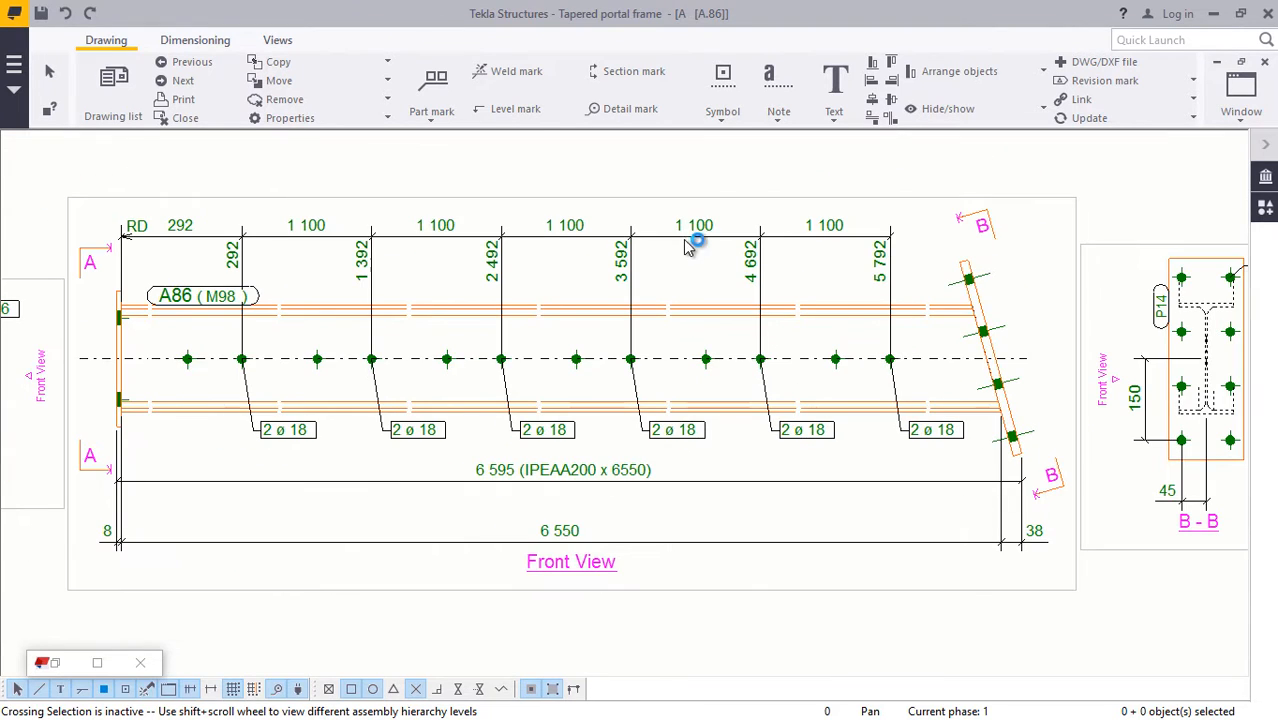
pyautogui.doubleClick(691, 238)
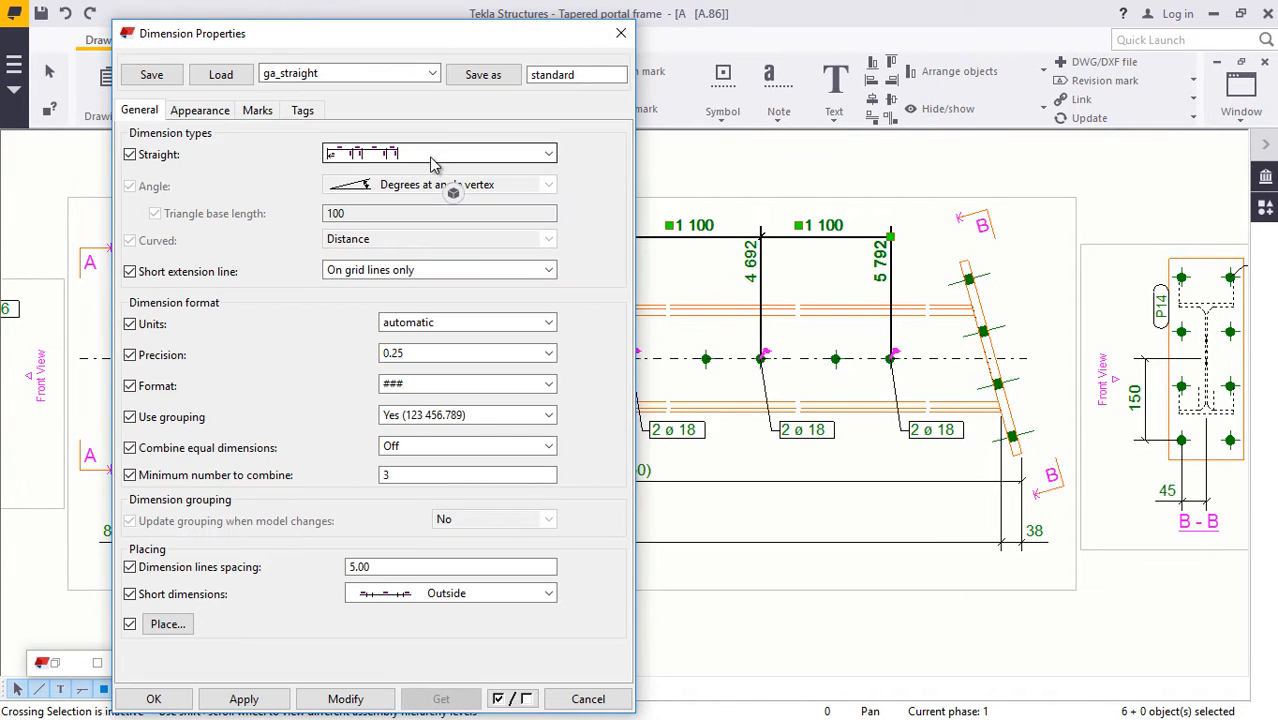
pyautogui.click(432, 158)
pyautogui.click(386, 172)
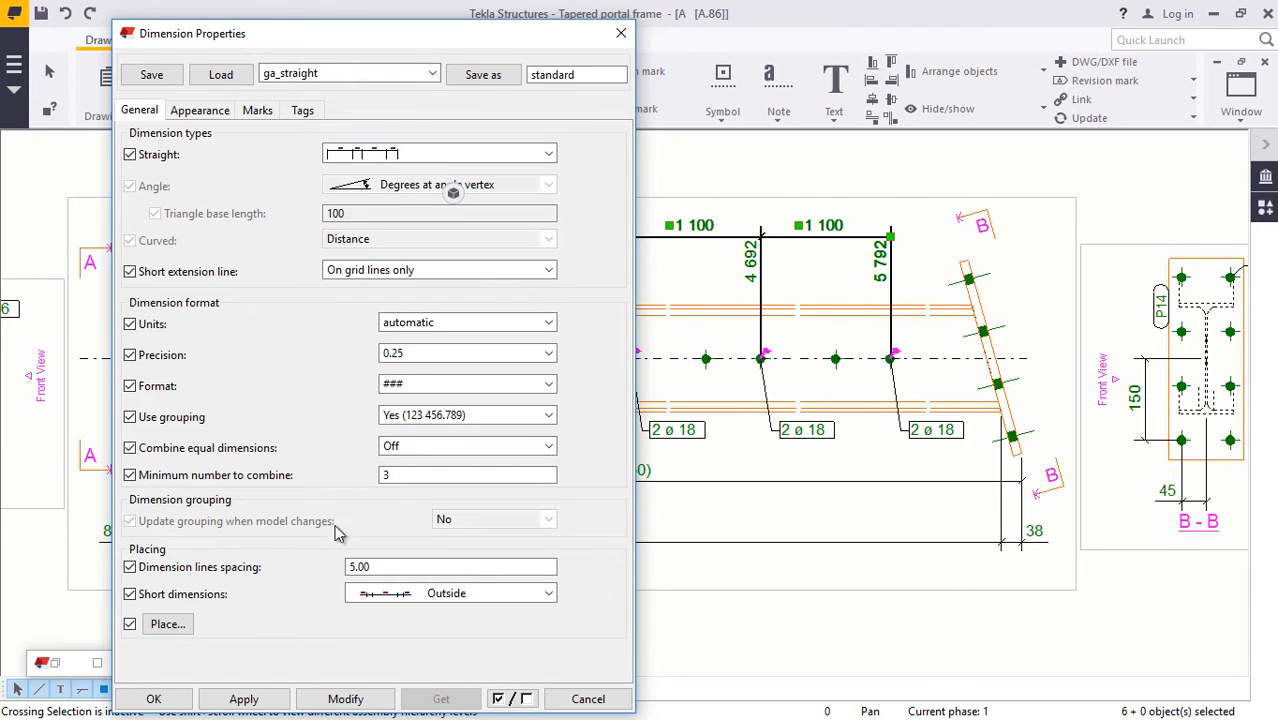
# Step: Apply the relative-only straight dimension type to the bolt dimension line in the front view of drawing A.86
pyautogui.click(345, 699)
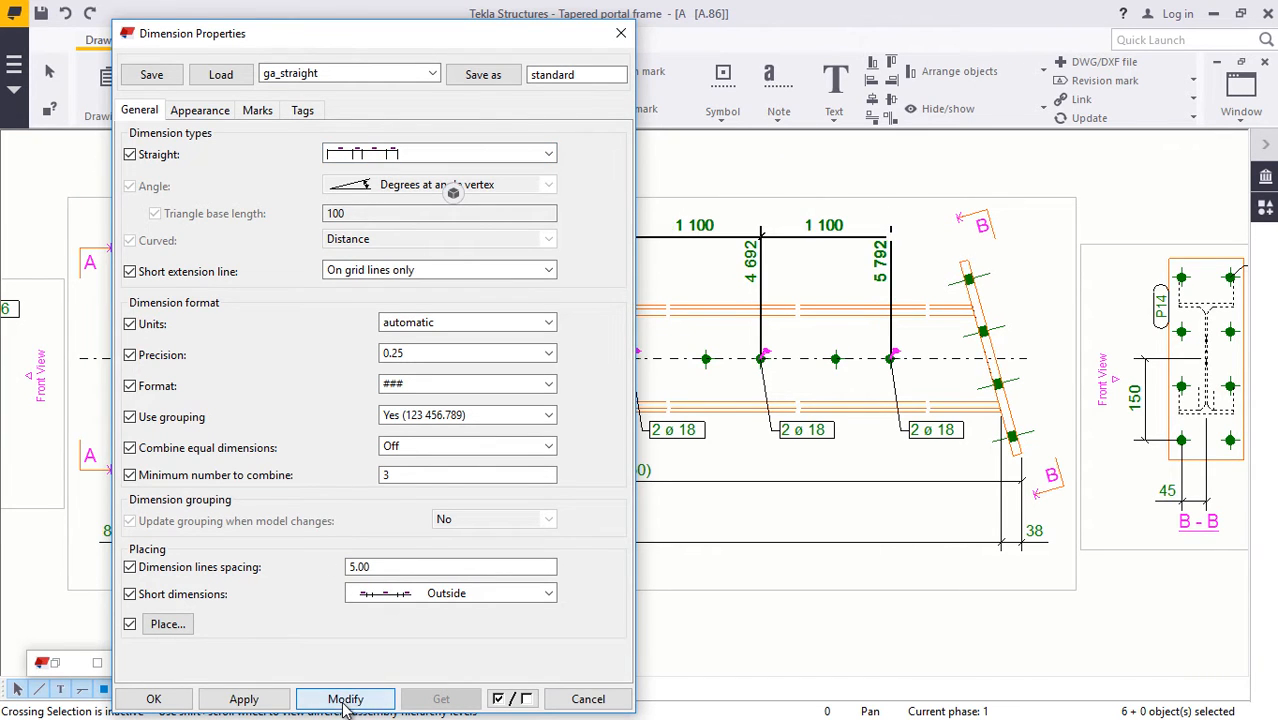
pyautogui.click(155, 699)
pyautogui.scroll(3, 697, 282)
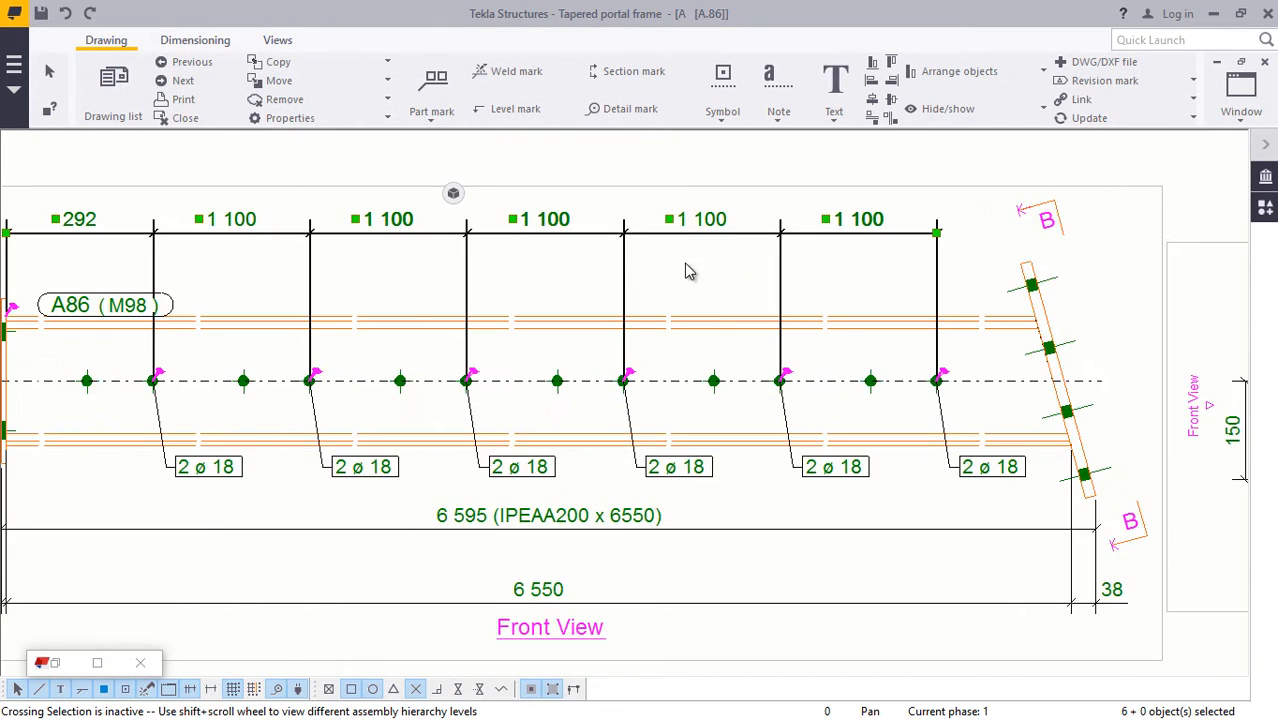
pyautogui.scroll(-3, 750, 342)
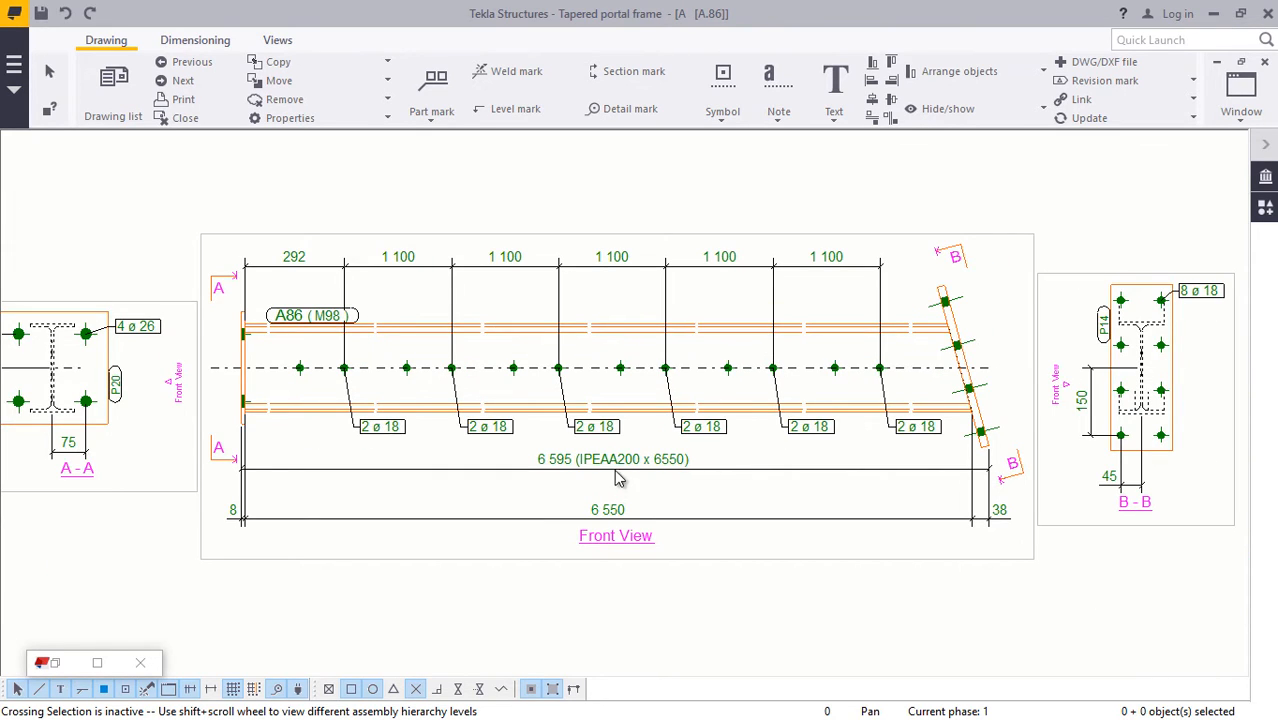
pyautogui.scroll(-4, 617, 478)
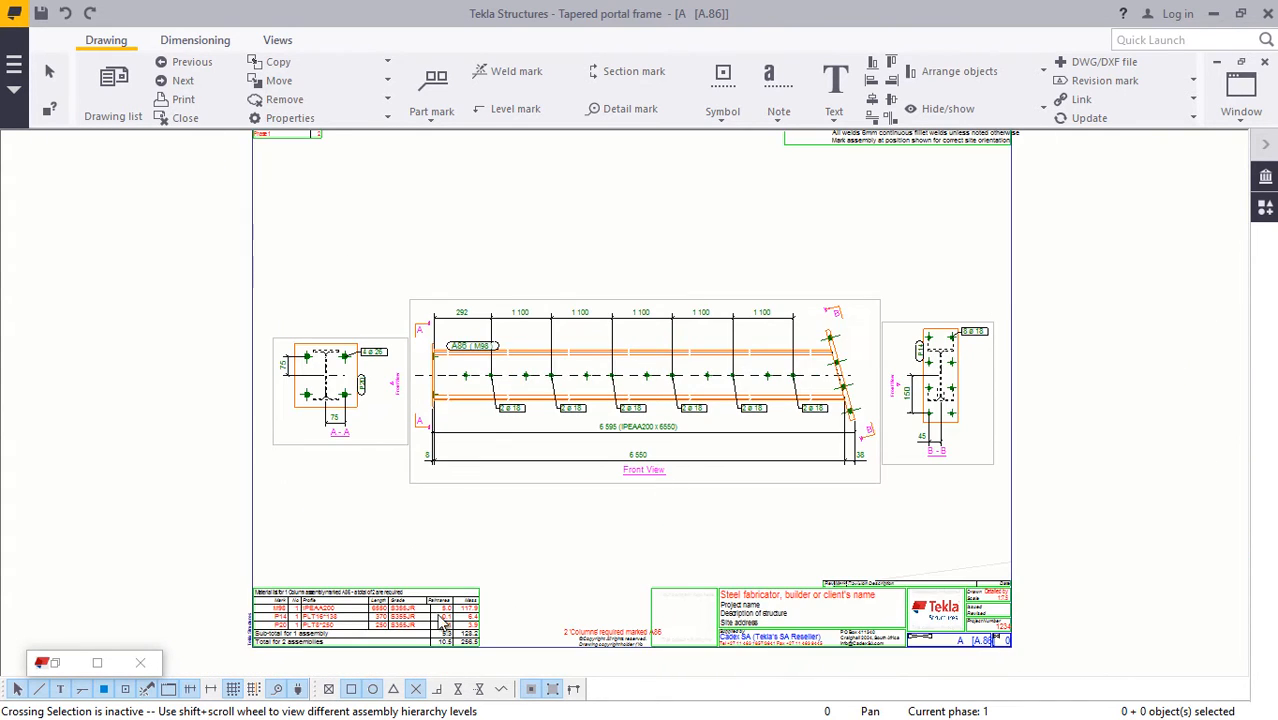
pyautogui.scroll(4, 443, 623)
pyautogui.scroll(-4, 585, 471)
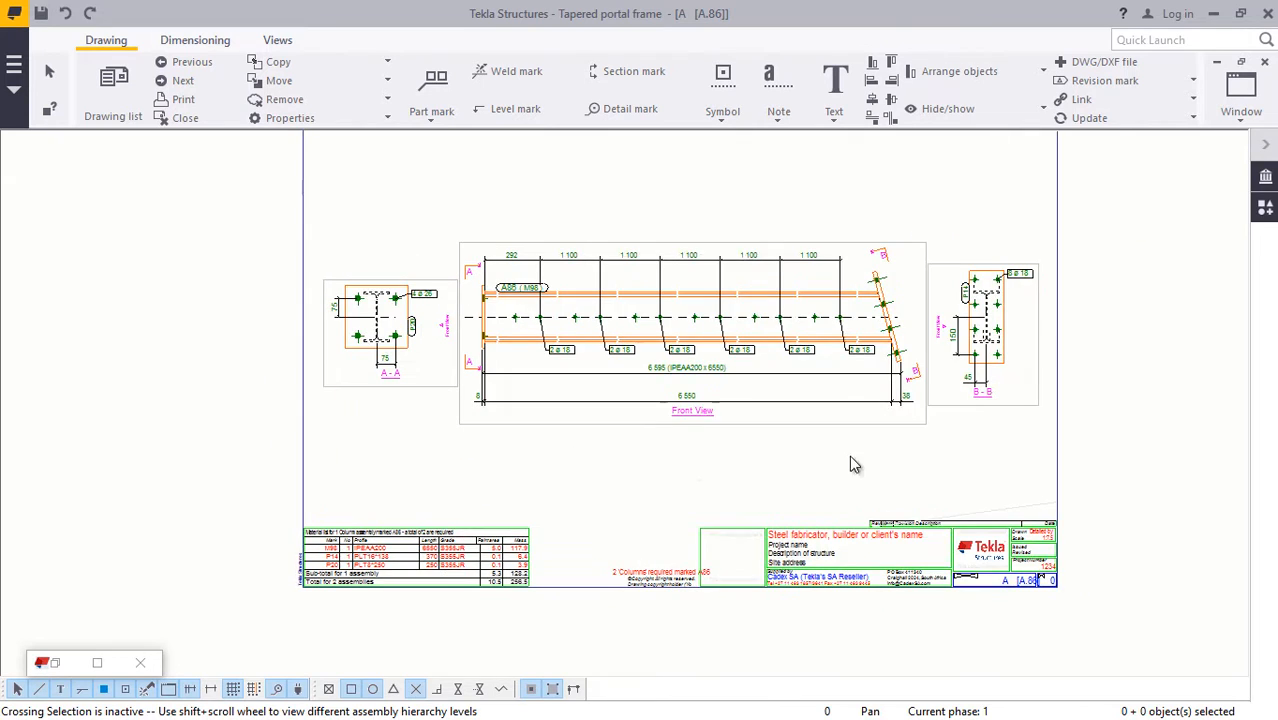
# Step: Open assembly drawing A.88 from the drawing list, keeping the changes to A.86 and creating a snapshot of it
pyautogui.click(97, 663)
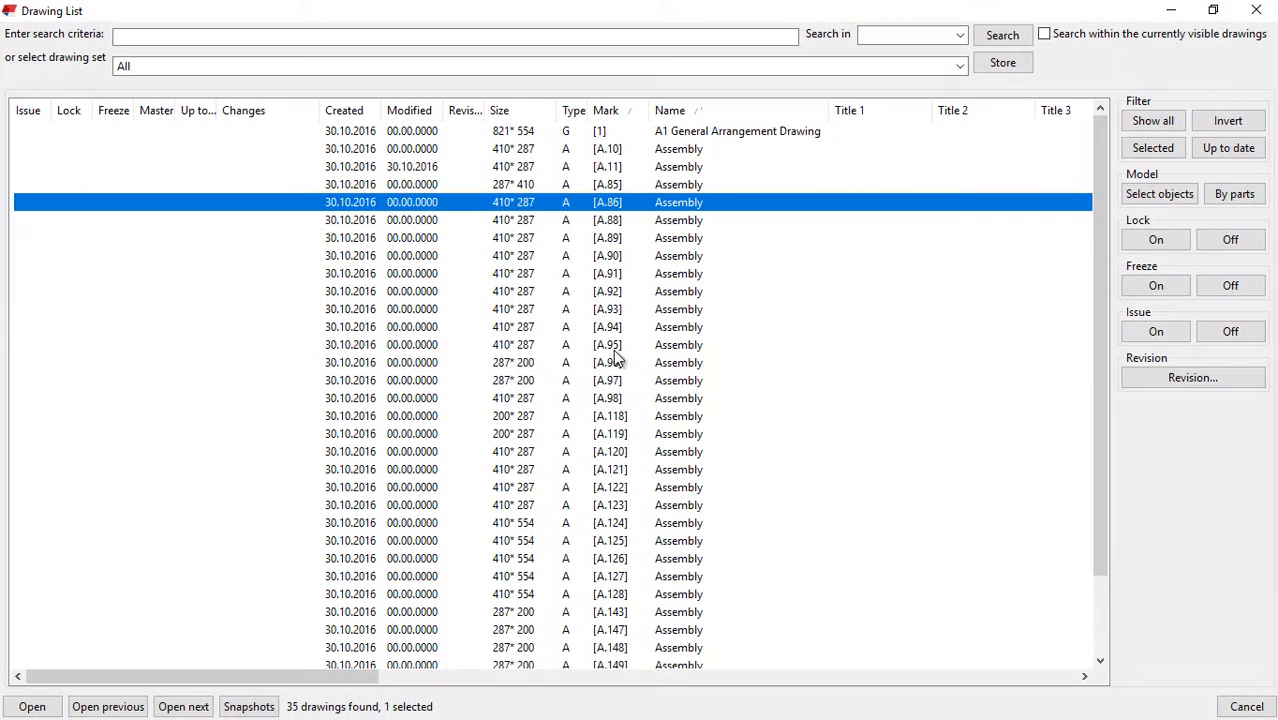
pyautogui.doubleClick(687, 221)
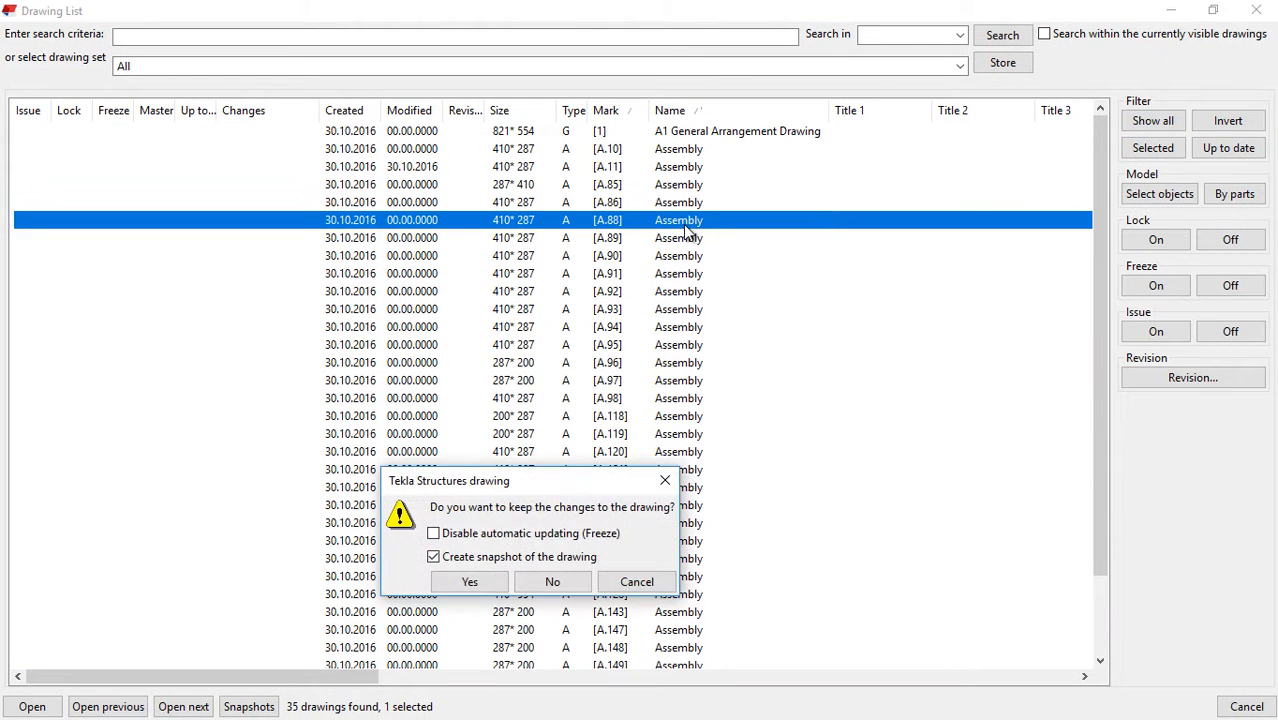
pyautogui.click(465, 582)
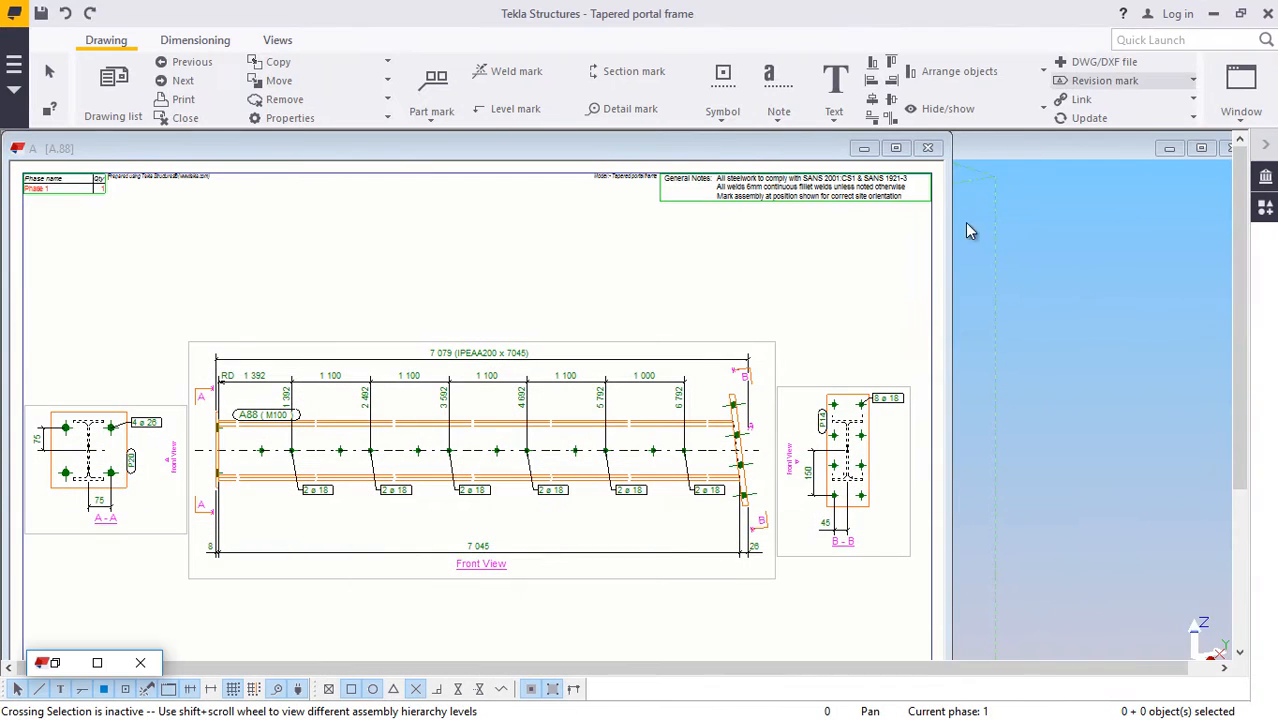
pyautogui.scroll(4, 308, 516)
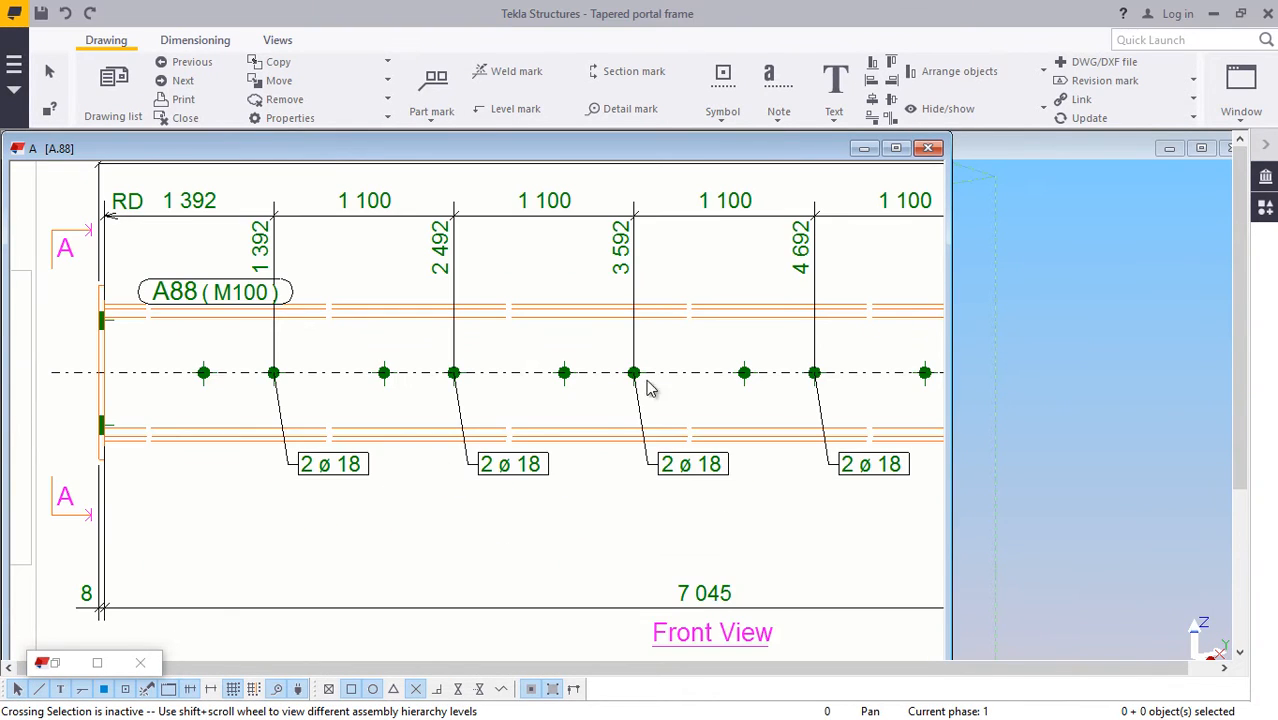
pyautogui.scroll(-4, 648, 388)
# Step: Open assembly drawing A.89 from the drawing list and maximize its window
pyautogui.click(97, 663)
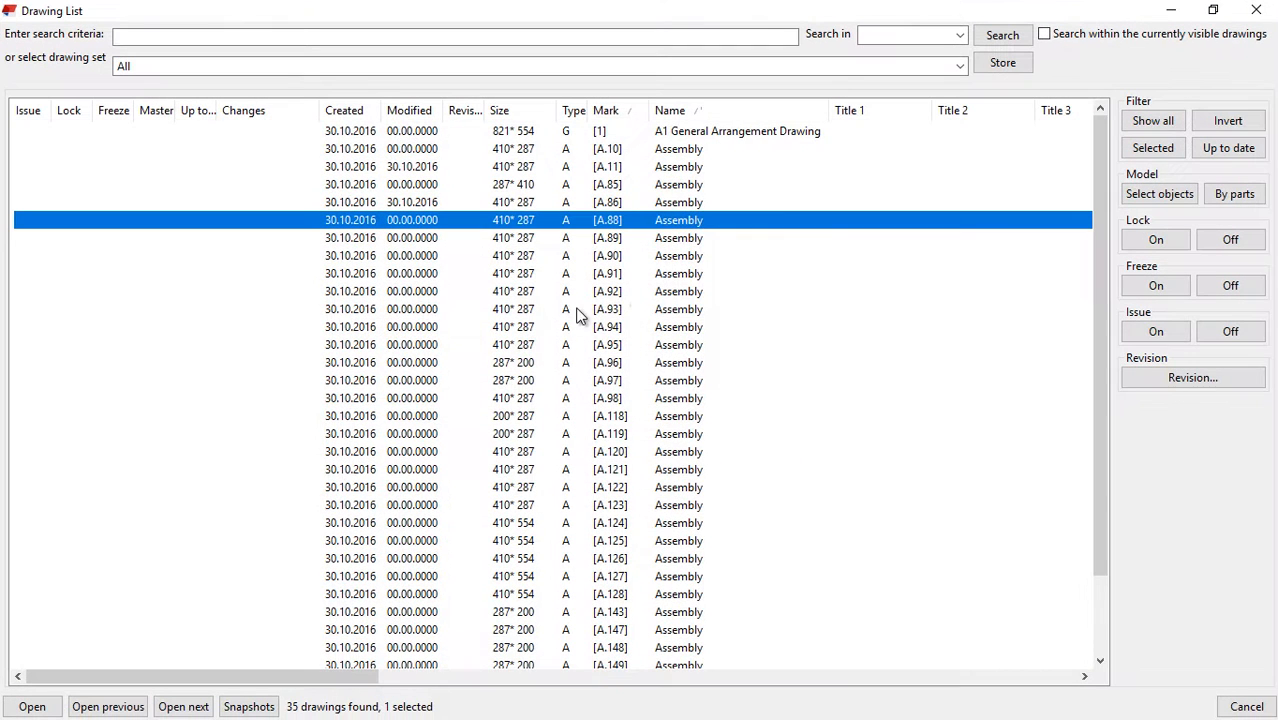
pyautogui.doubleClick(677, 243)
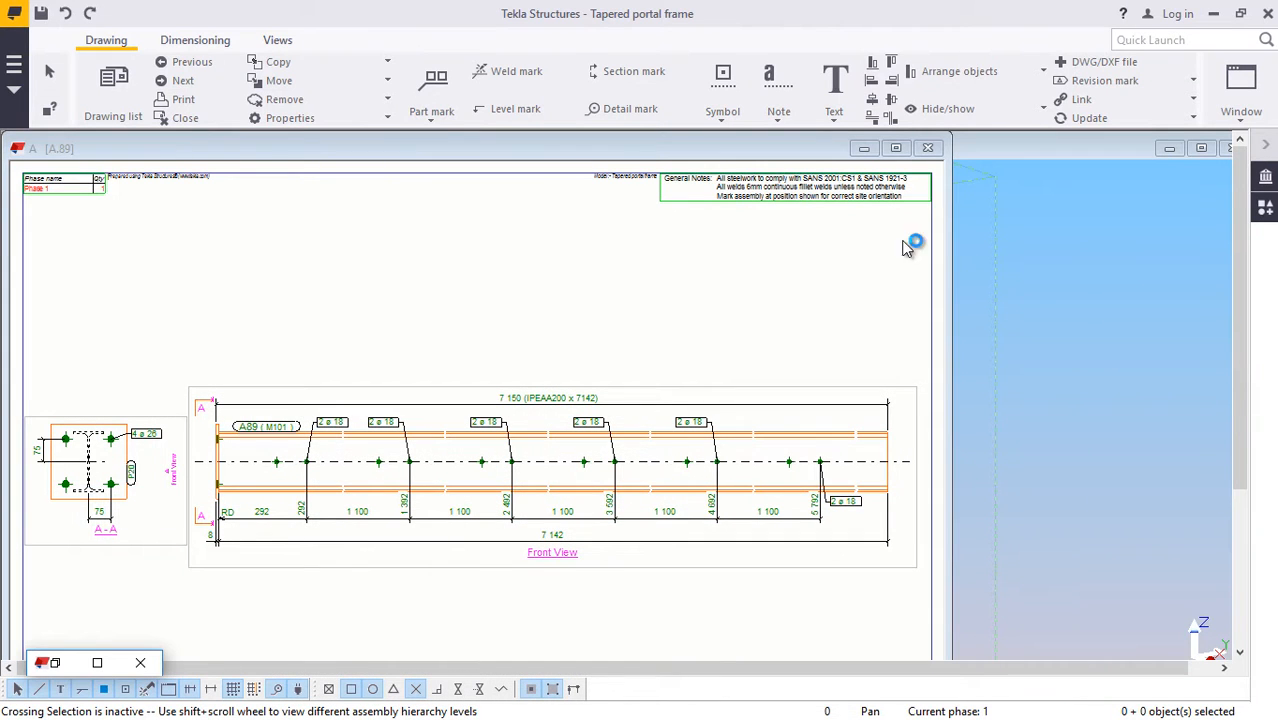
pyautogui.click(896, 148)
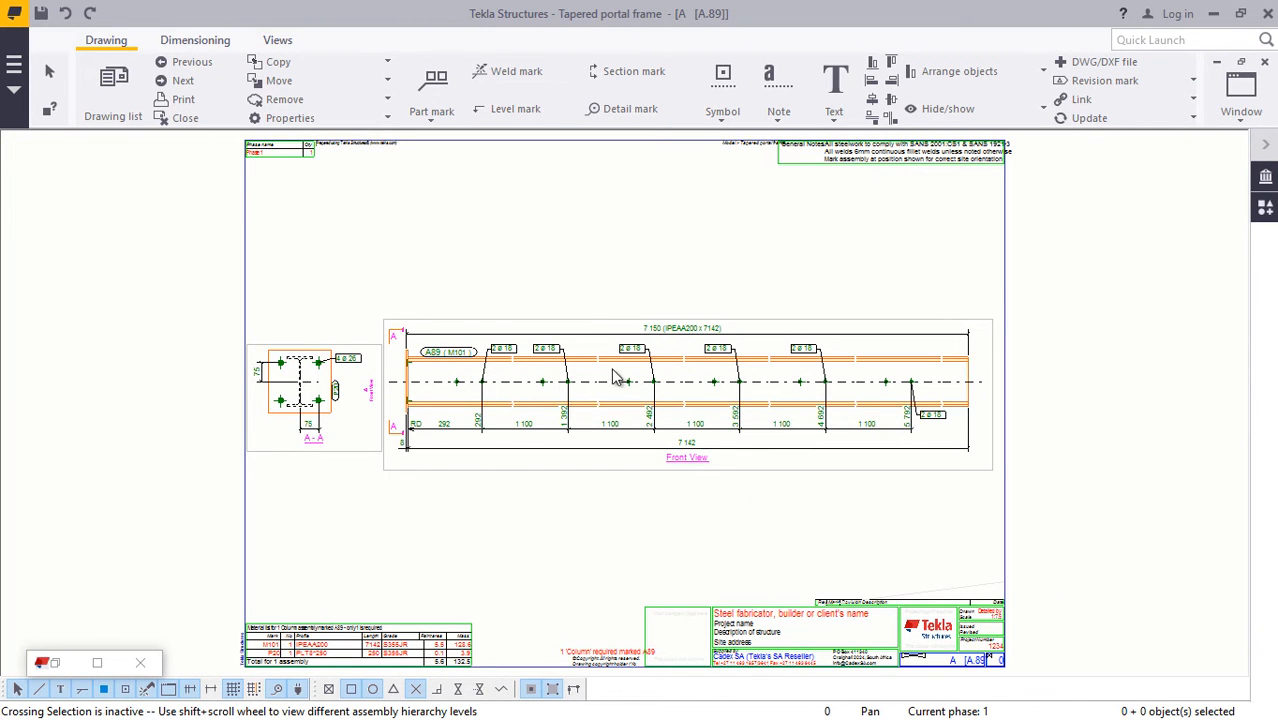
# Step: Change the front view's bolt dimension line to the straight type that shows only relative distances, without running totals
pyautogui.scroll(2, 718, 416)
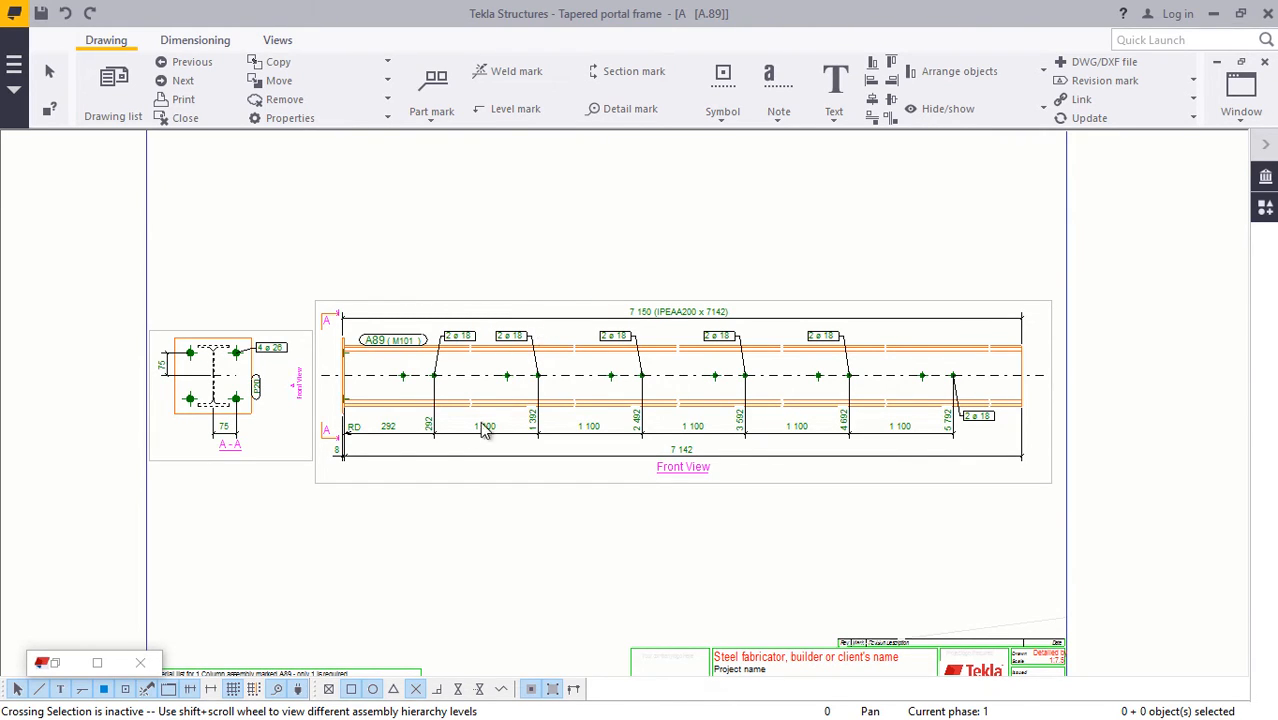
pyautogui.scroll(2, 368, 451)
pyautogui.scroll(1, 510, 372)
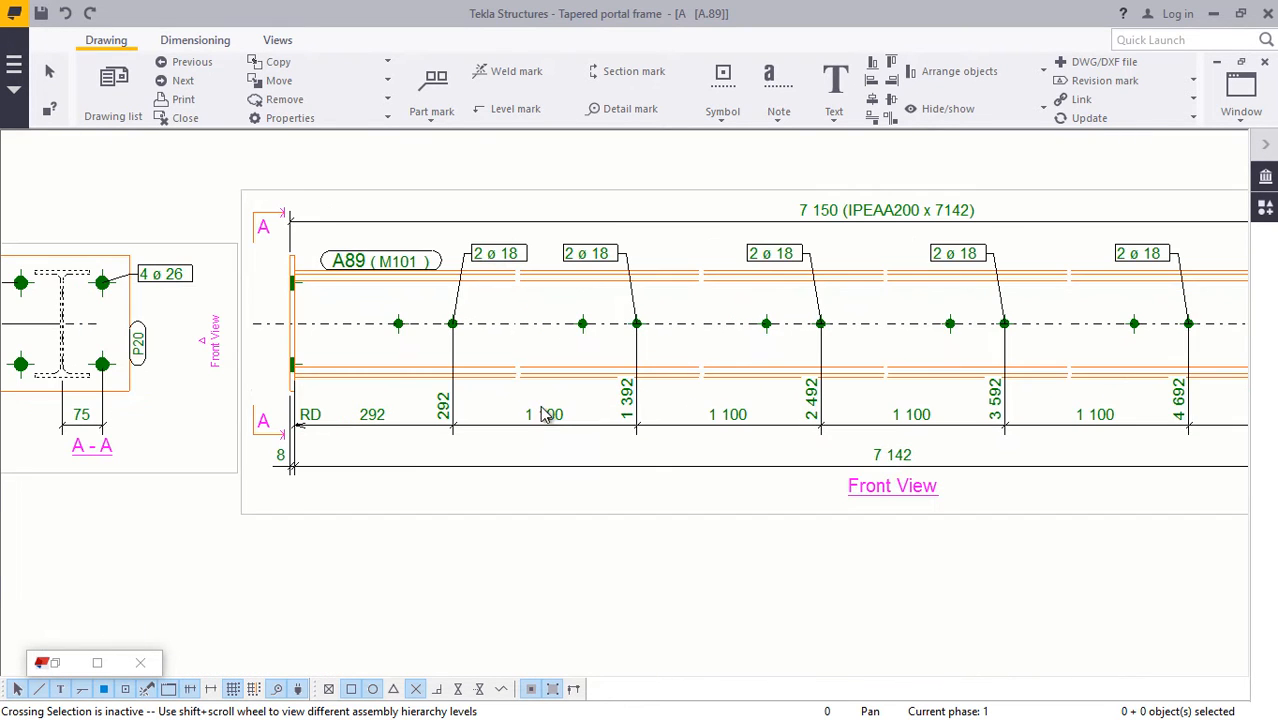
pyautogui.doubleClick(549, 428)
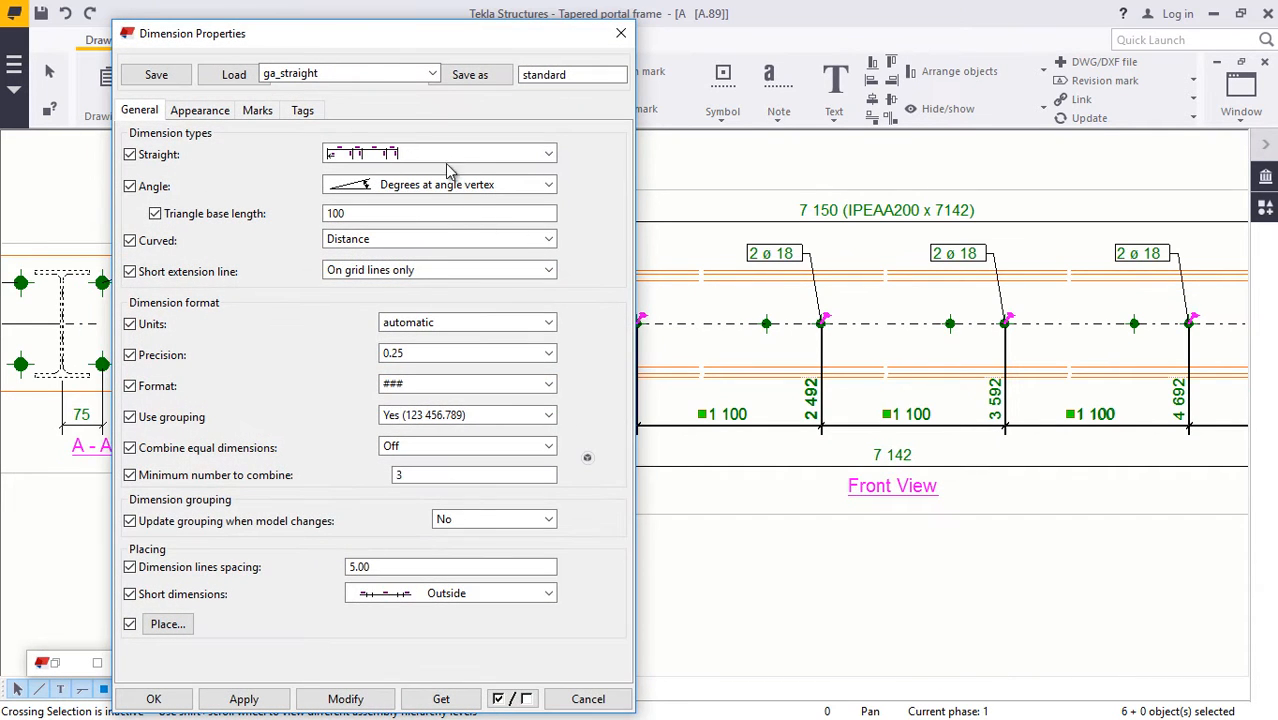
pyautogui.click(440, 155)
pyautogui.click(399, 175)
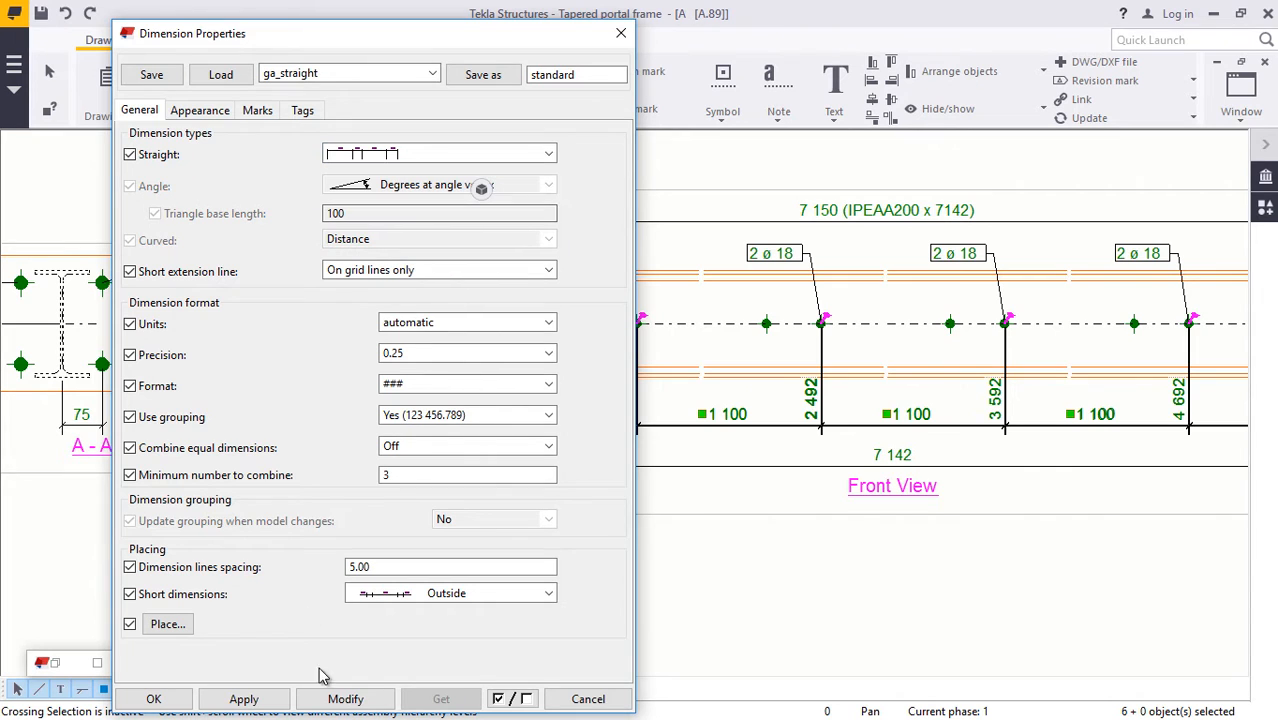
pyautogui.click(346, 699)
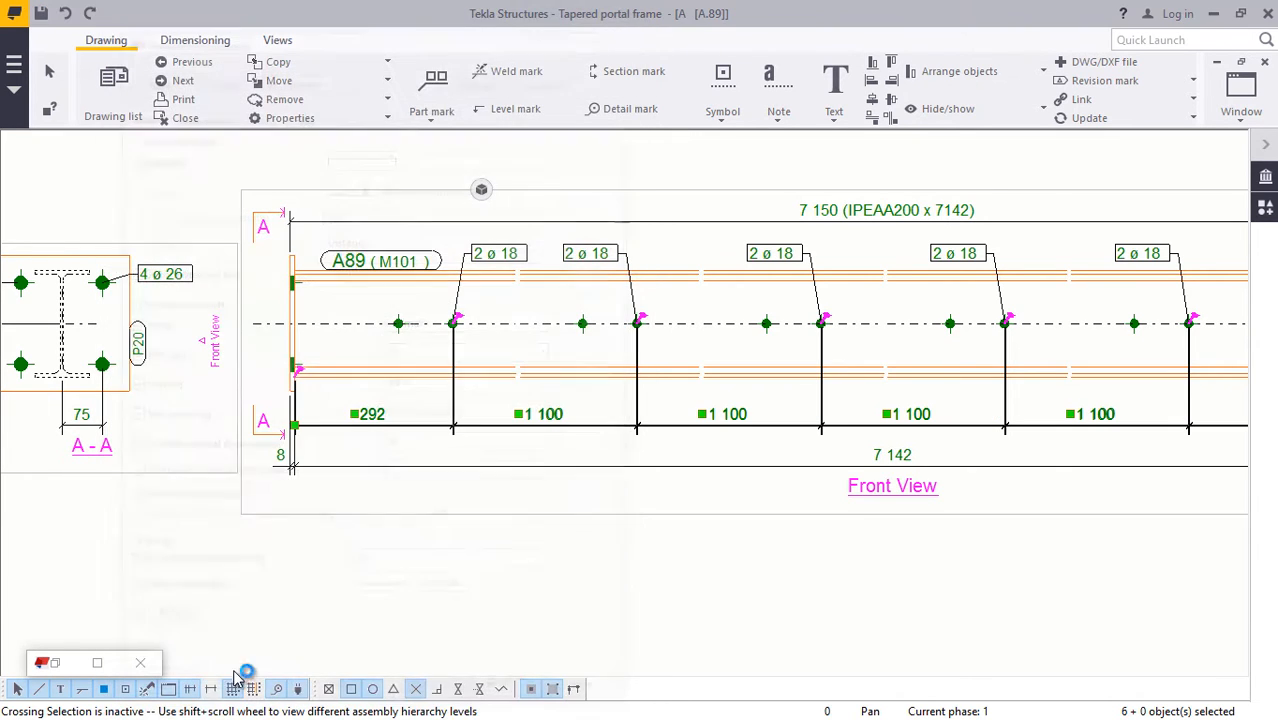
pyautogui.click(155, 699)
# Step: Rotate the front view of the column by 90 degrees
pyautogui.scroll(-4, 287, 366)
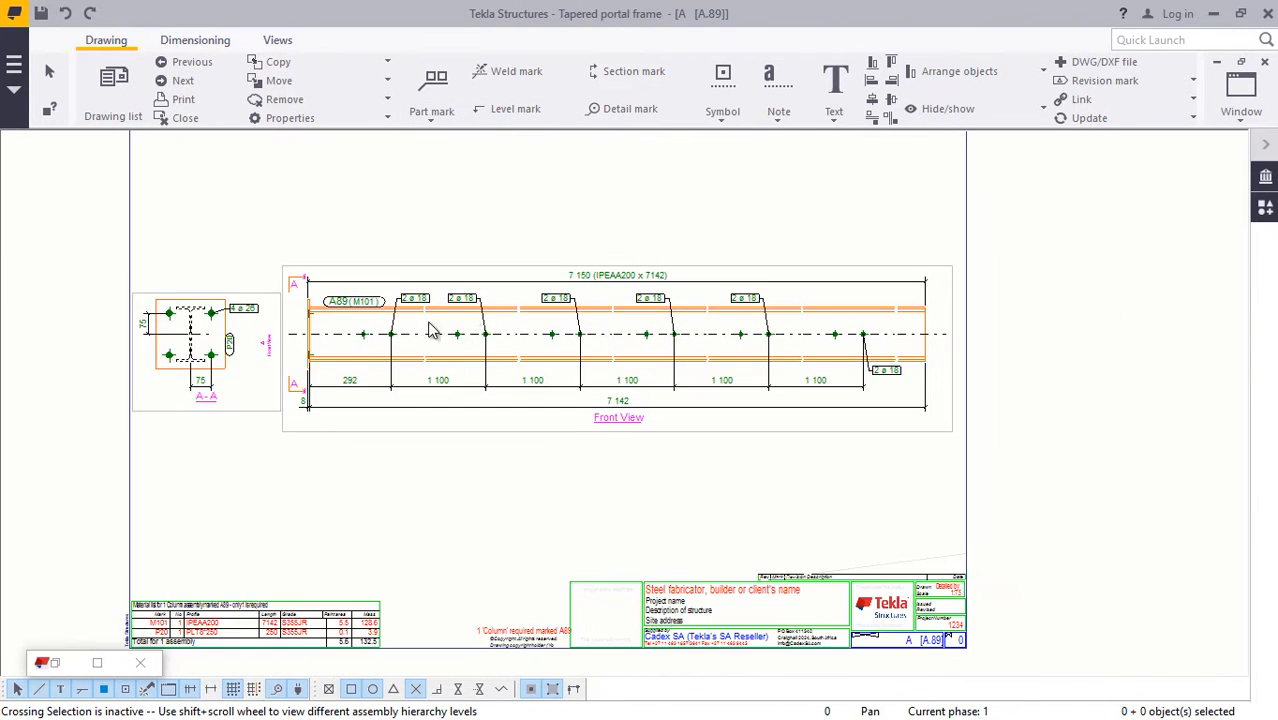
pyautogui.scroll(2, 283, 366)
pyautogui.scroll(2, 280, 330)
pyautogui.scroll(-2, 410, 330)
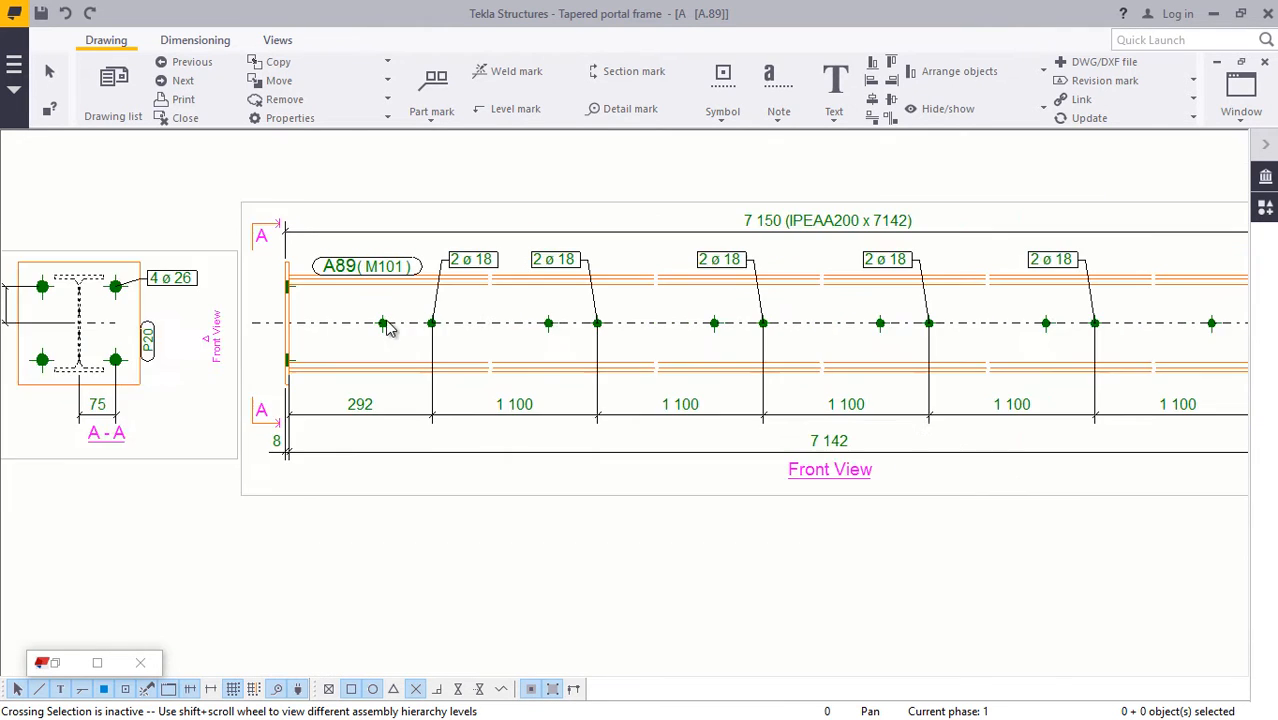
pyautogui.scroll(-1, 548, 322)
pyautogui.scroll(2, 930, 370)
pyautogui.scroll(-2, 720, 345)
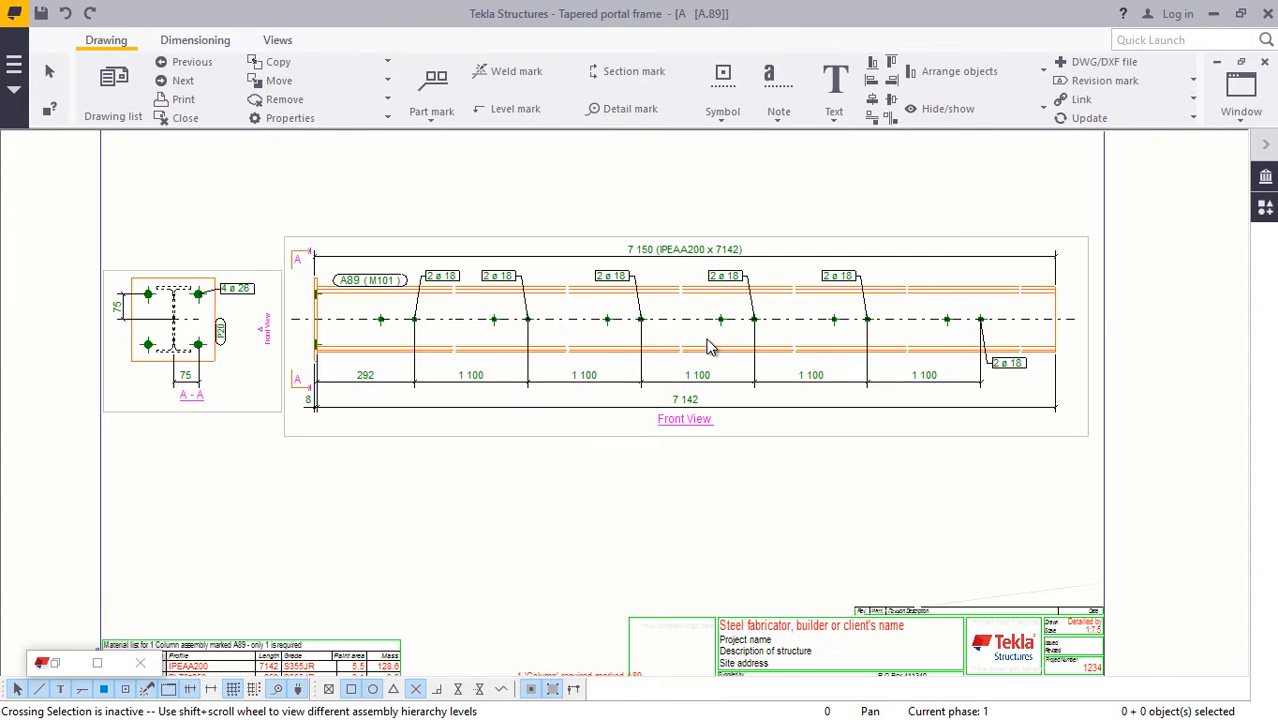
pyautogui.click(1000, 436)
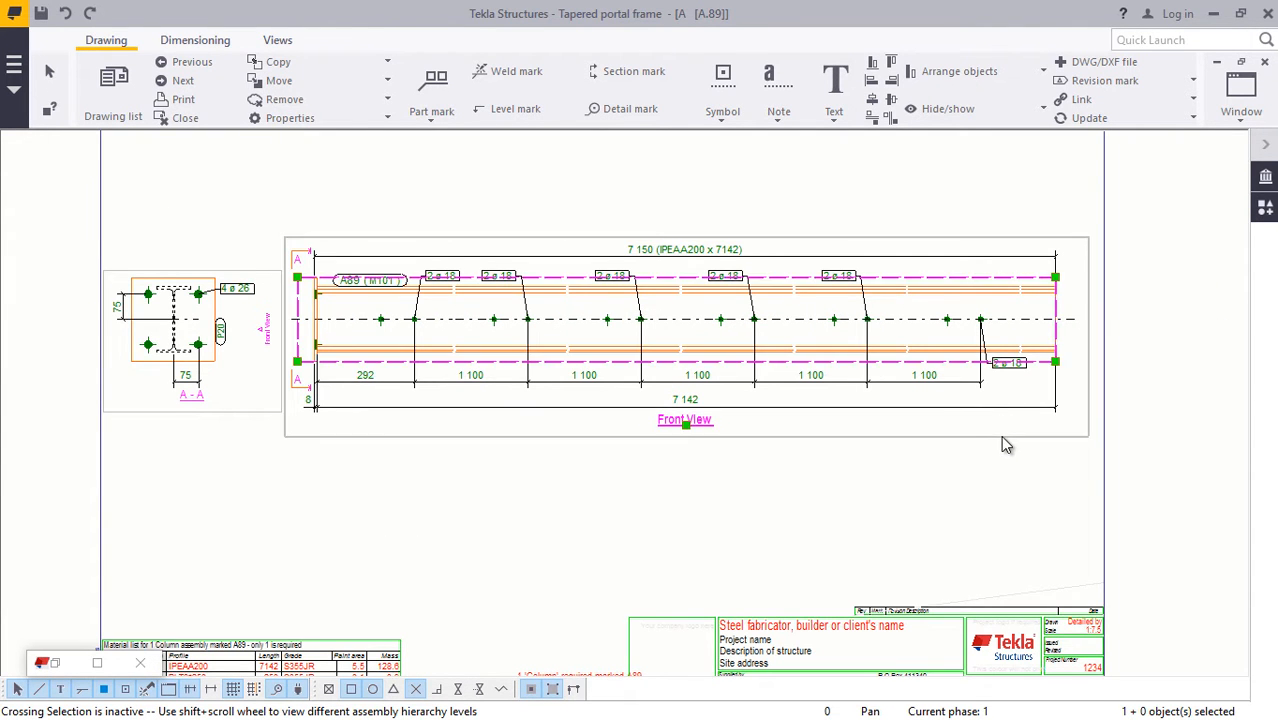
pyautogui.rightClick(996, 437)
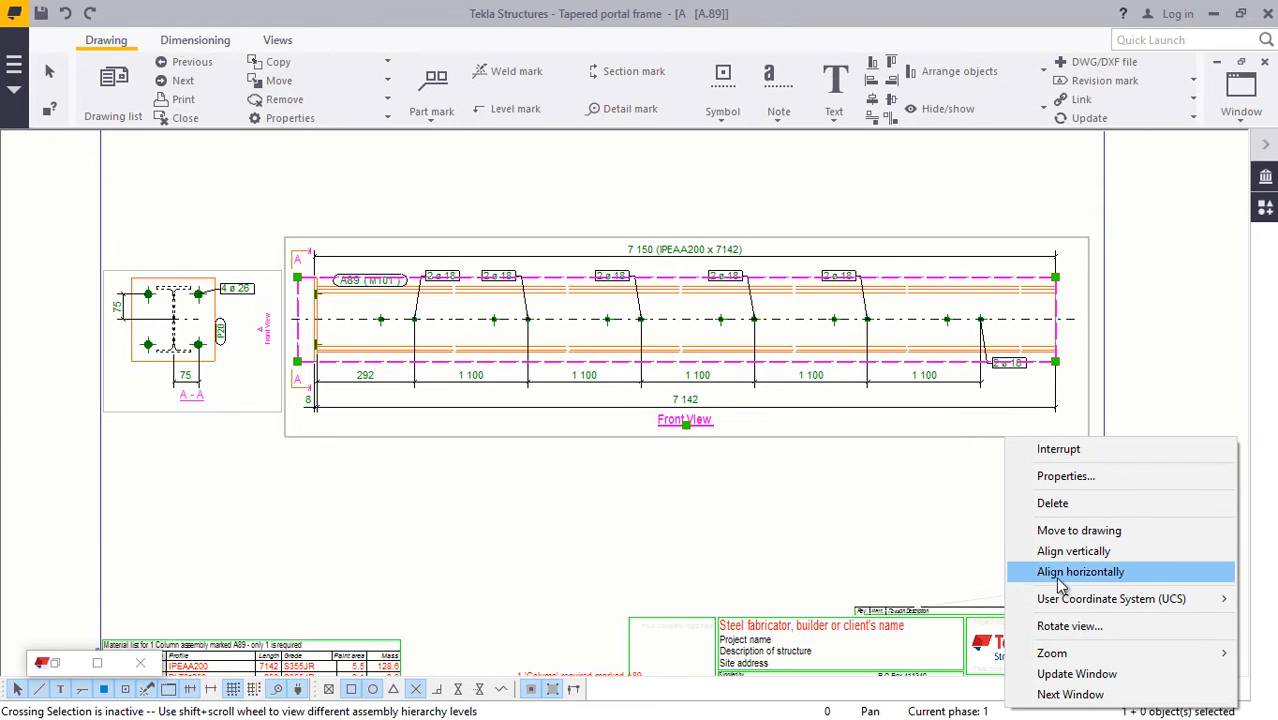
pyautogui.click(1104, 628)
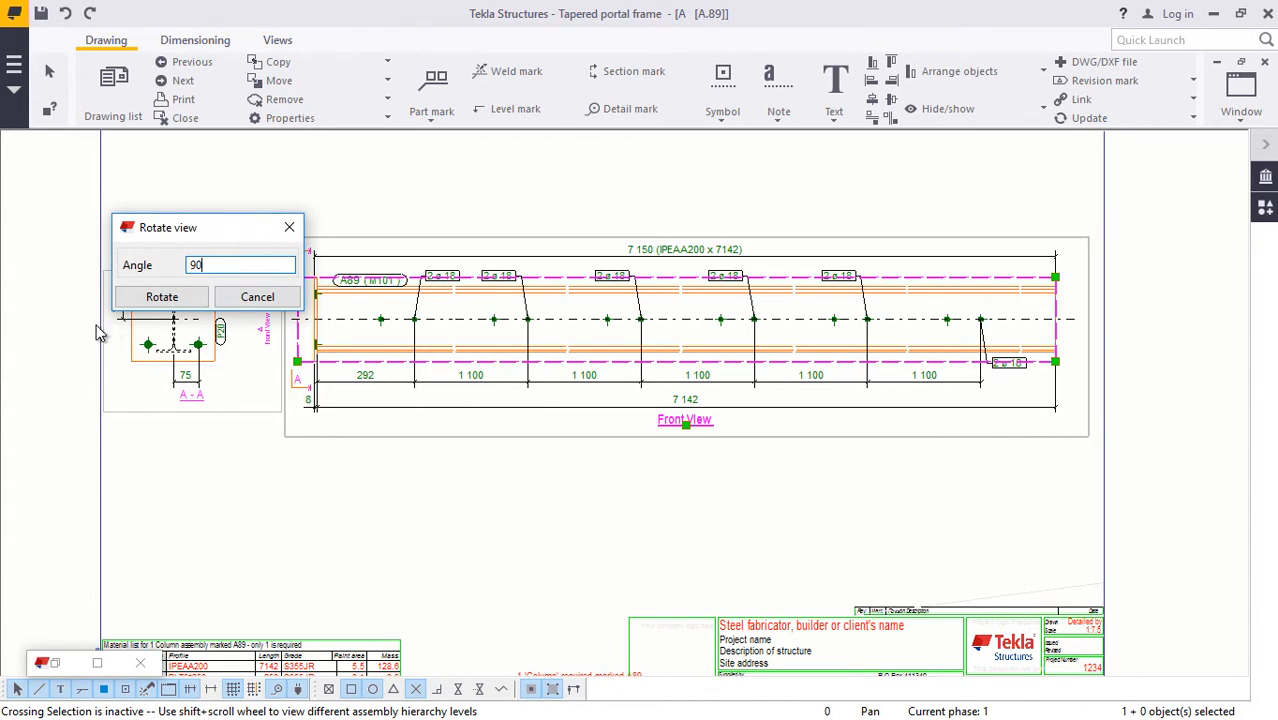
pyautogui.click(152, 304)
pyautogui.click(155, 300)
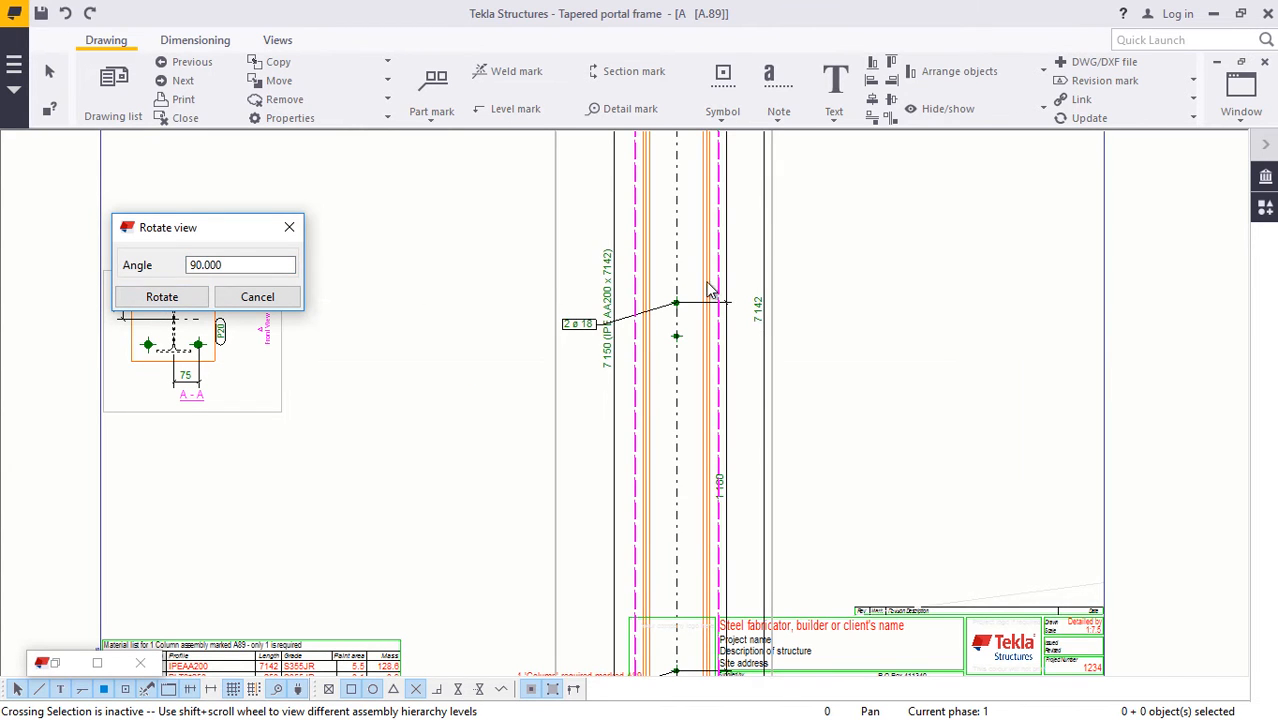
pyautogui.click(283, 305)
# Step: Set the rotated front view's scale to 1/15 and apply the change to the drawing
pyautogui.scroll(-5, 298, 328)
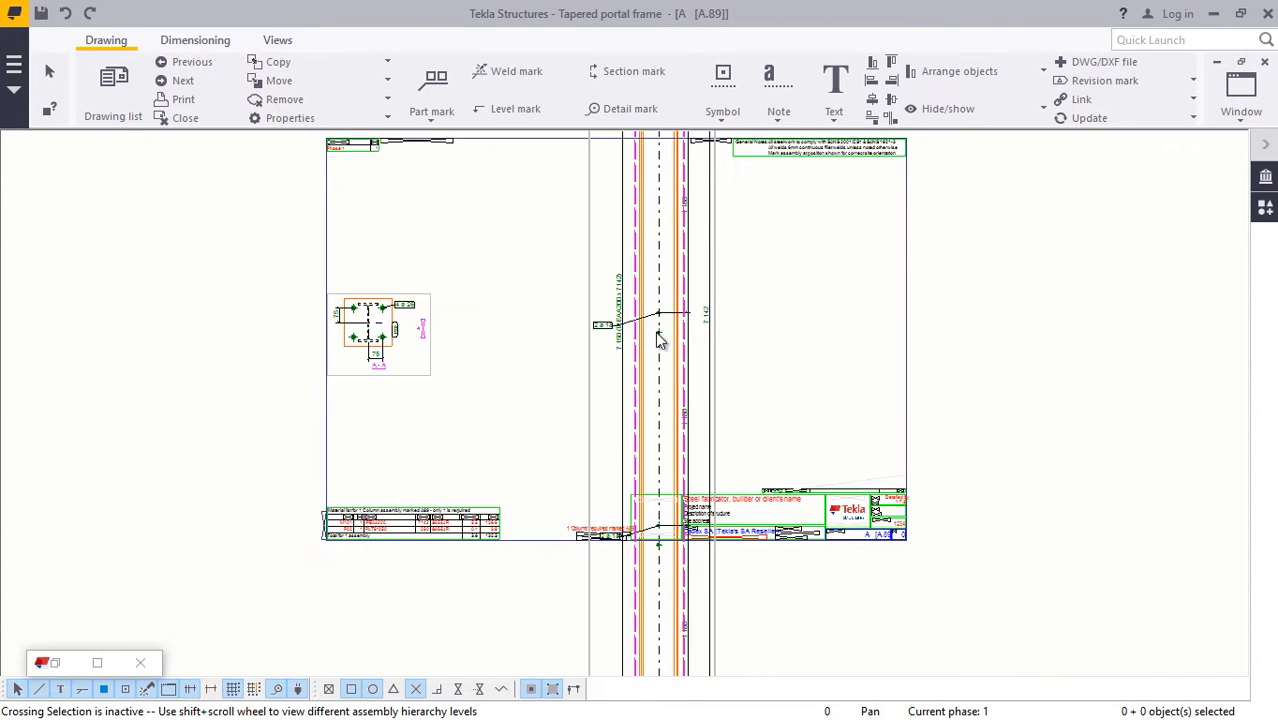
pyautogui.scroll(-3, 686, 527)
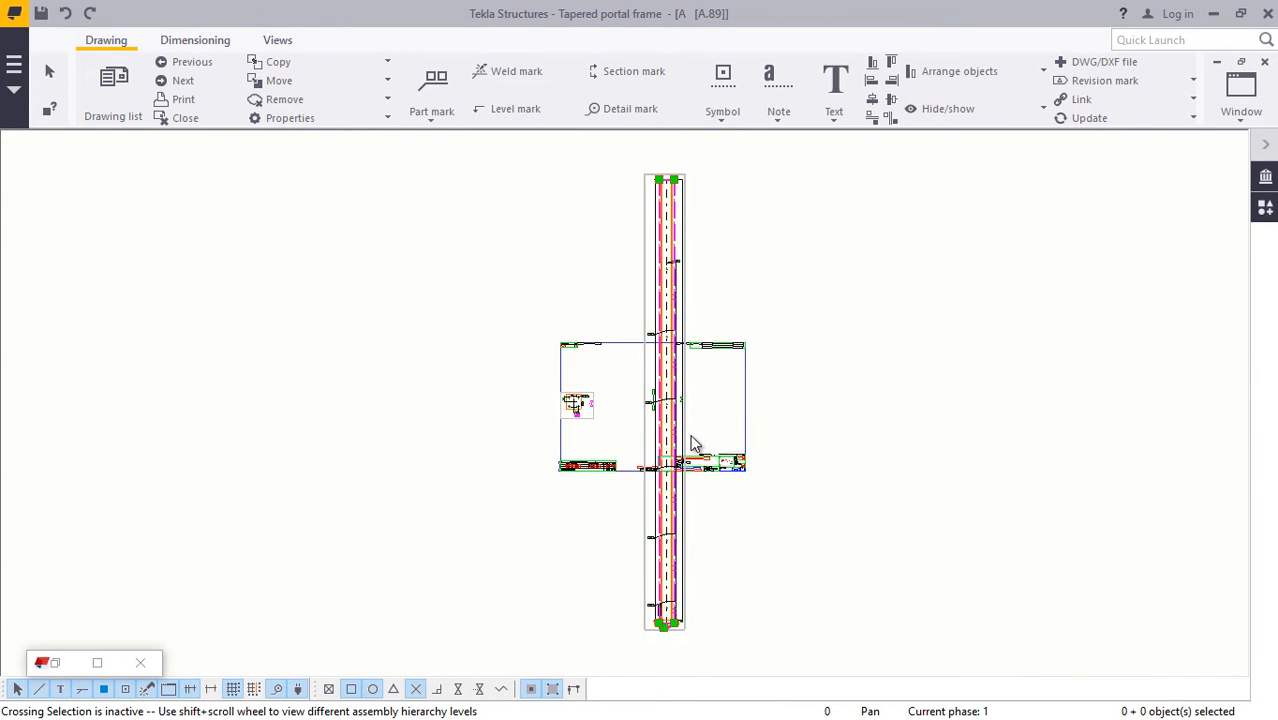
pyautogui.scroll(3, 710, 420)
pyautogui.scroll(5, 668, 402)
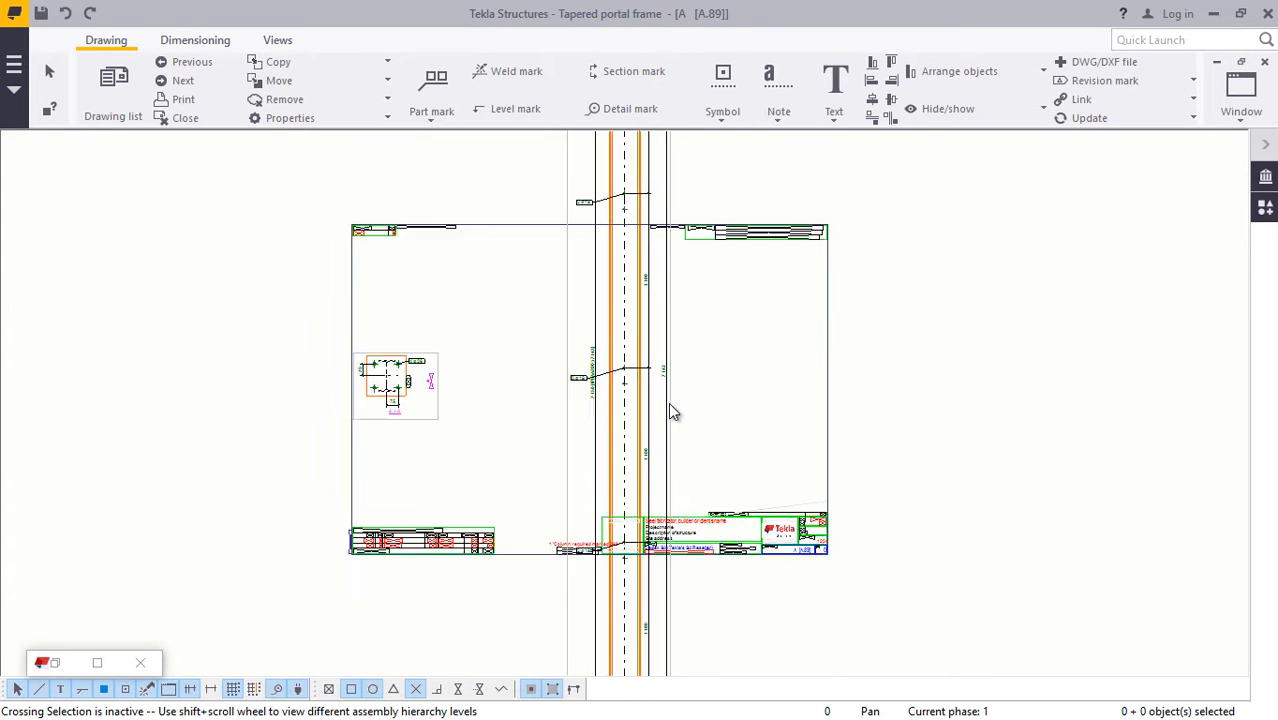
pyautogui.scroll(3, 637, 384)
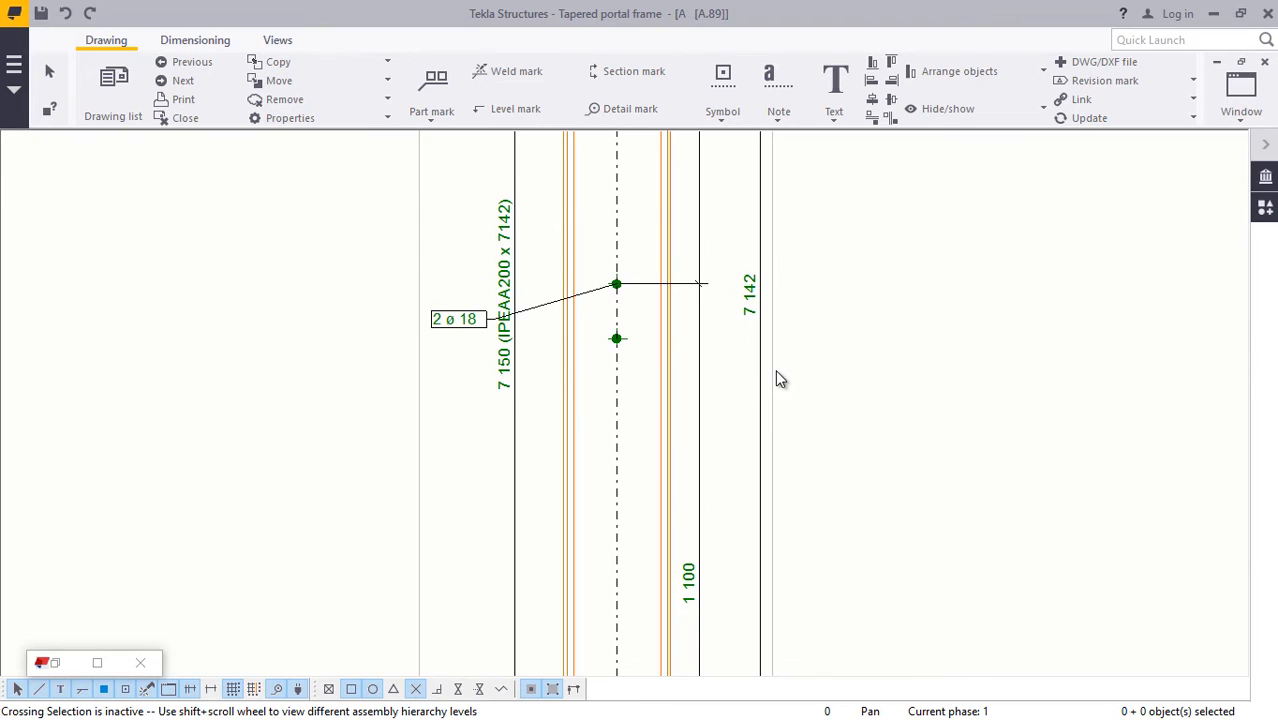
pyautogui.click(779, 378)
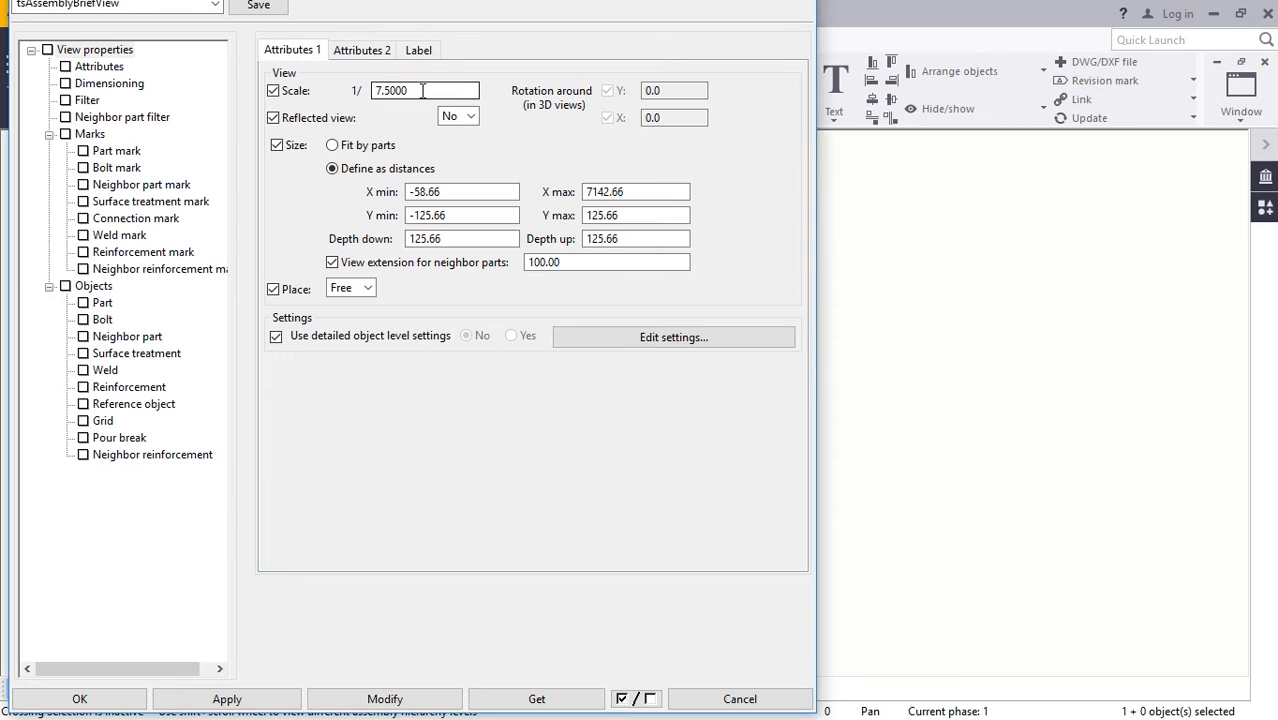
pyautogui.moveTo(423, 90); pyautogui.dragTo(369, 90)
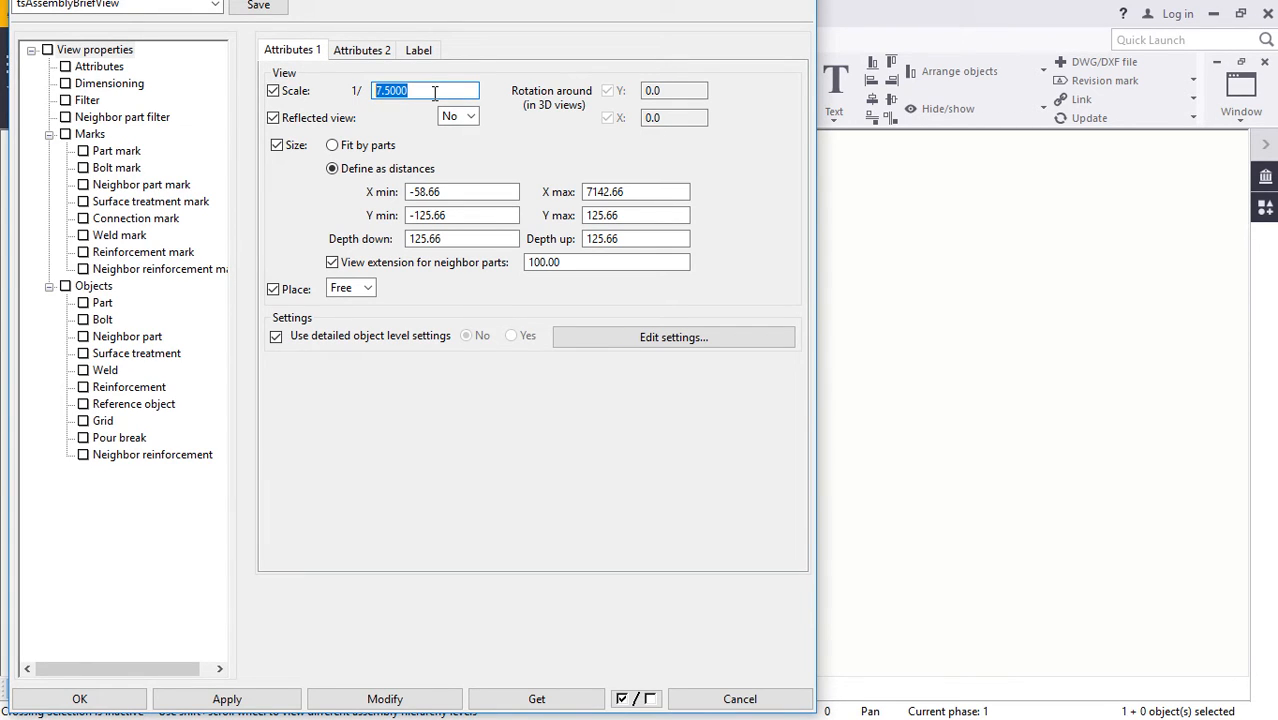
pyautogui.write('15')
pyautogui.click(408, 699)
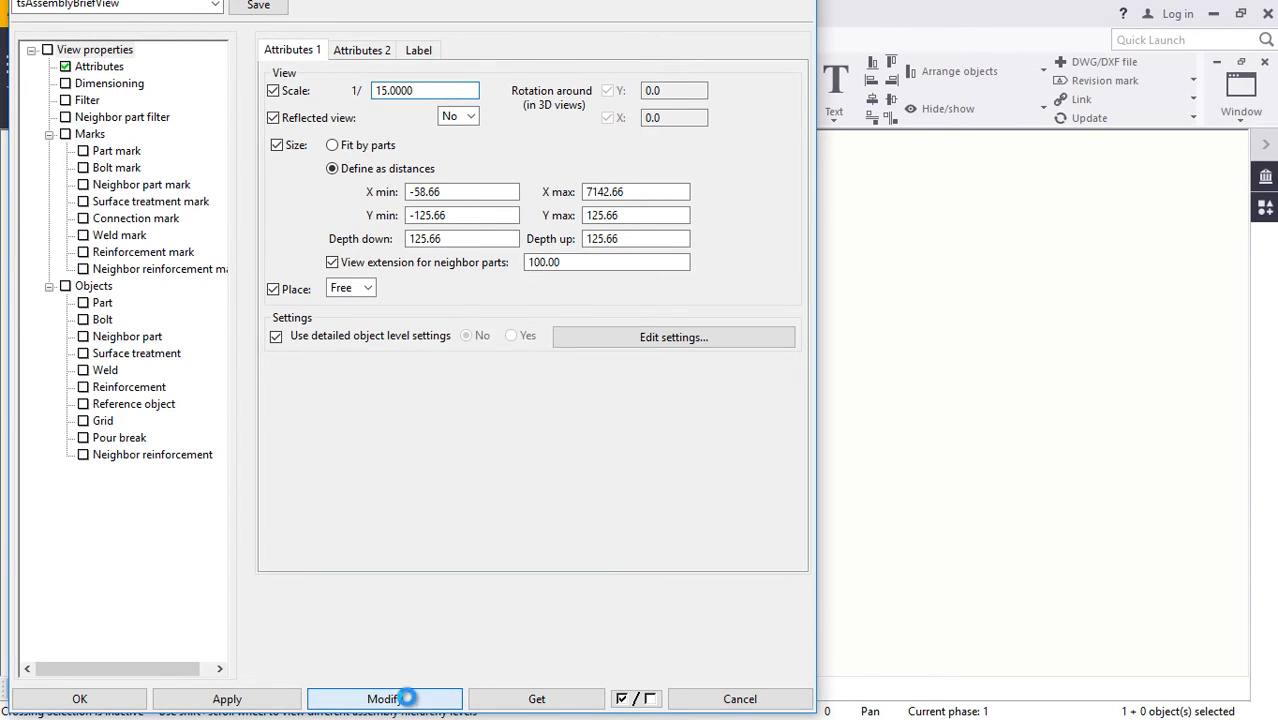
pyautogui.click(238, 699)
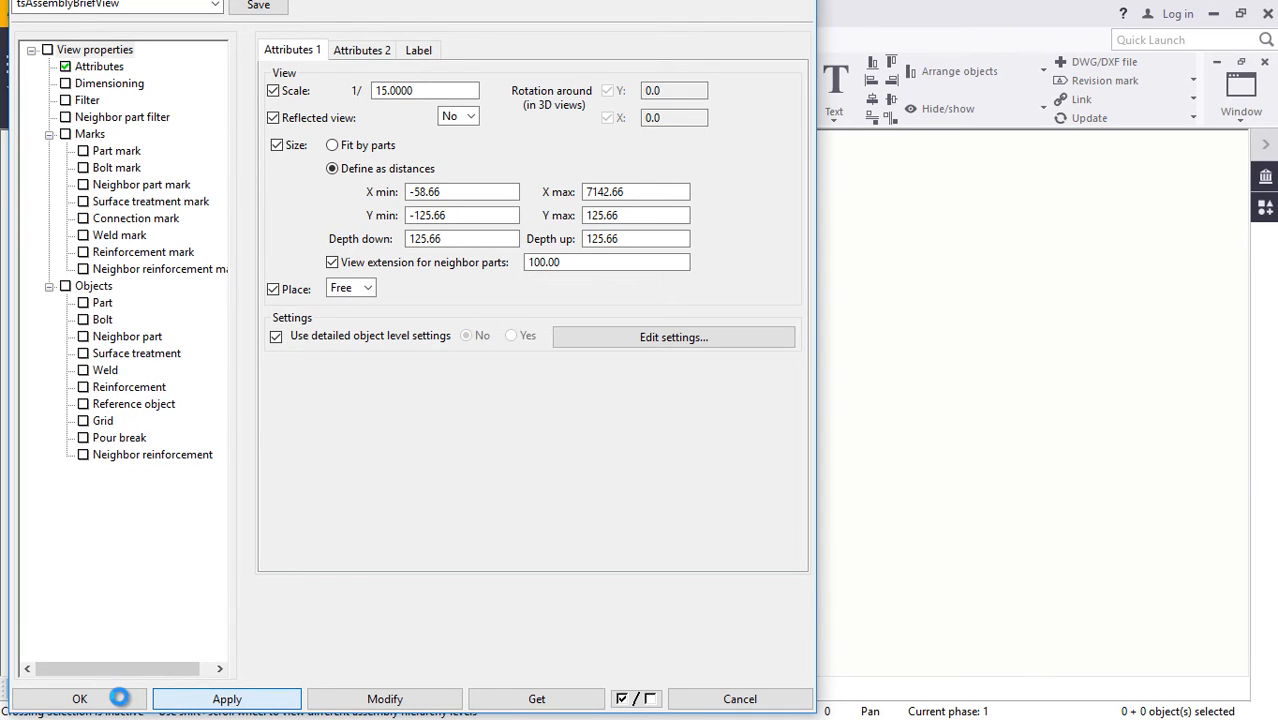
pyautogui.click(119, 698)
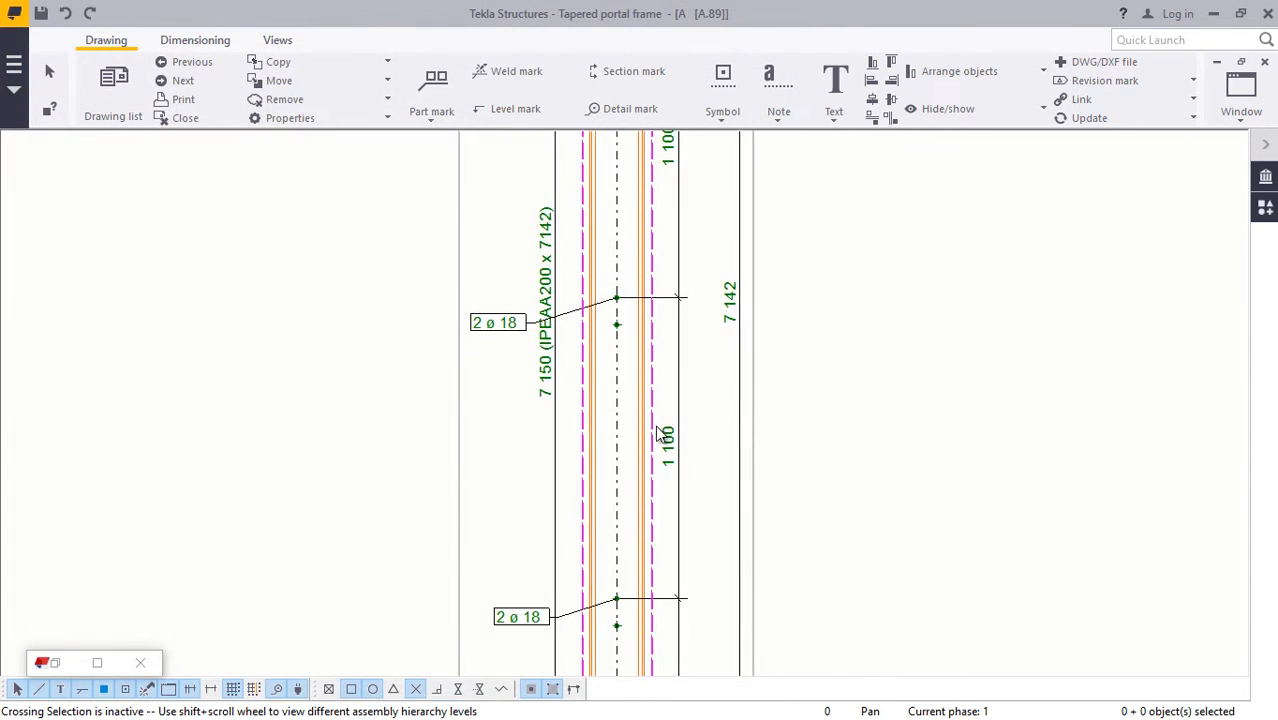
pyautogui.scroll(-3, 690, 420)
pyautogui.scroll(-3, 696, 421)
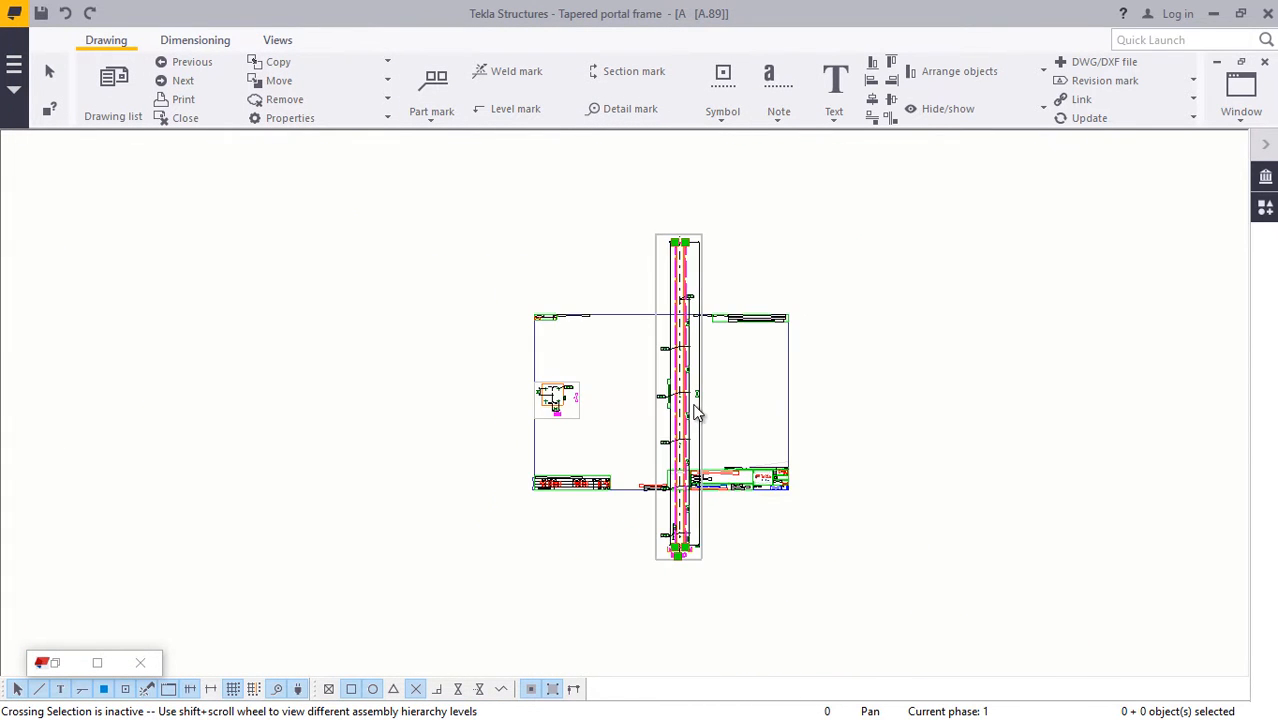
pyautogui.scroll(3, 704, 396)
pyautogui.scroll(6, 748, 375)
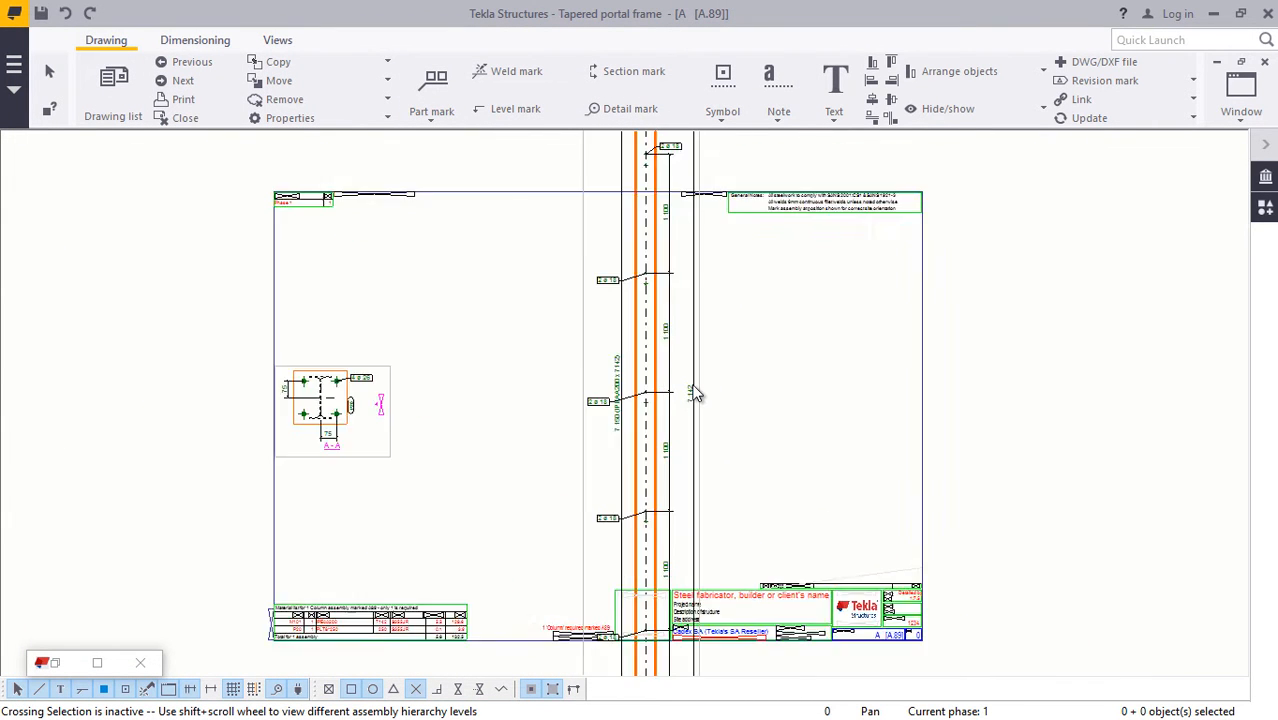
# Step: Set the front view's scale to 1/25 and apply it to the drawing
pyautogui.scroll(2, 701, 376)
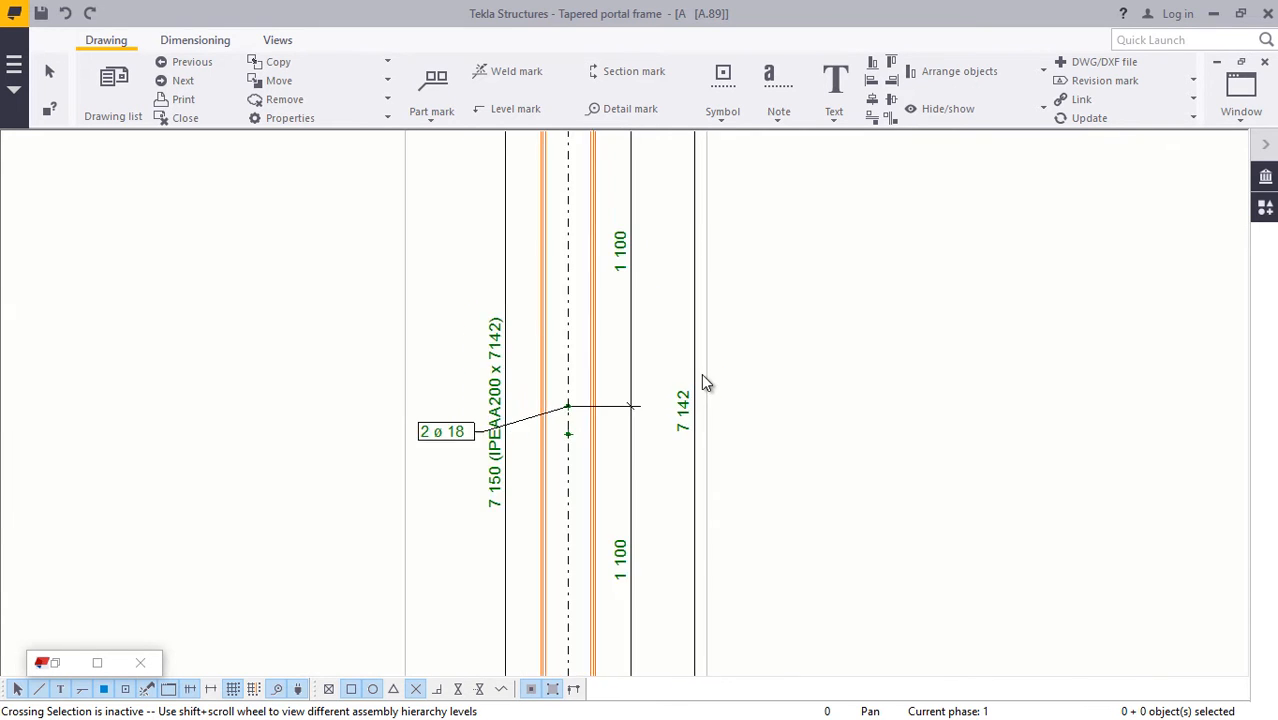
pyautogui.scroll(-4, 700, 375)
pyautogui.scroll(-2, 700, 376)
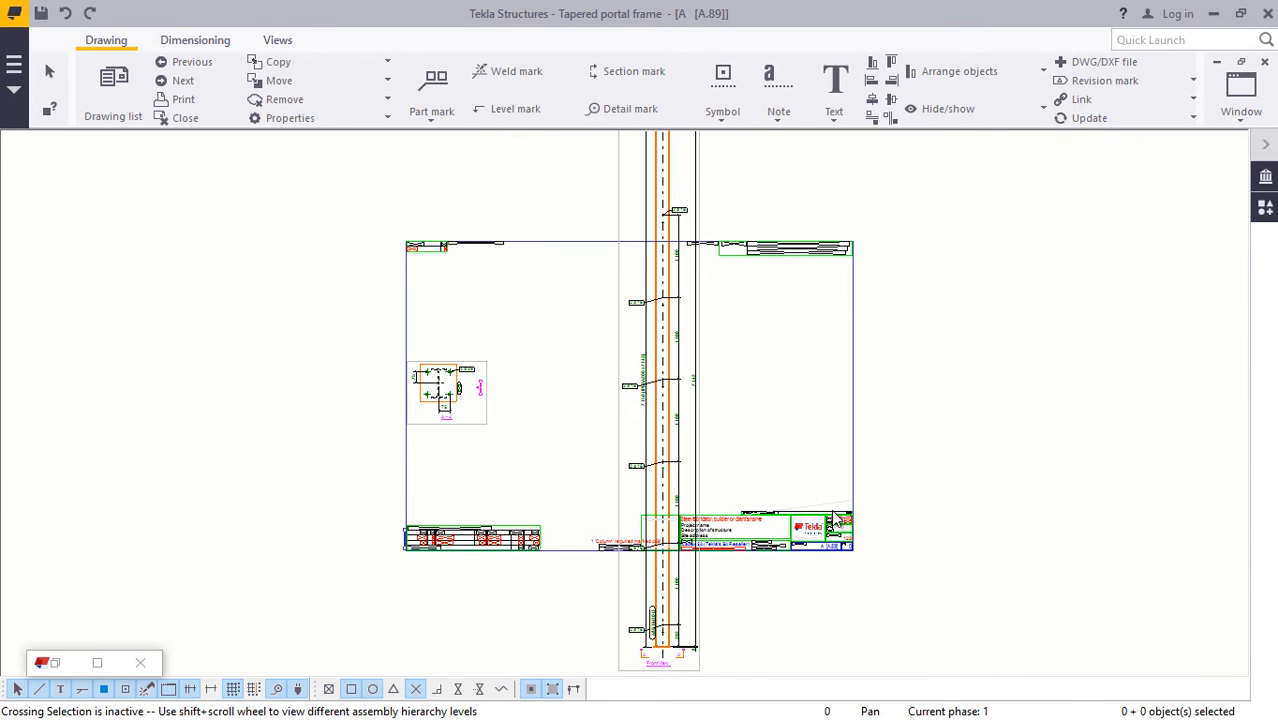
pyautogui.scroll(4, 748, 405)
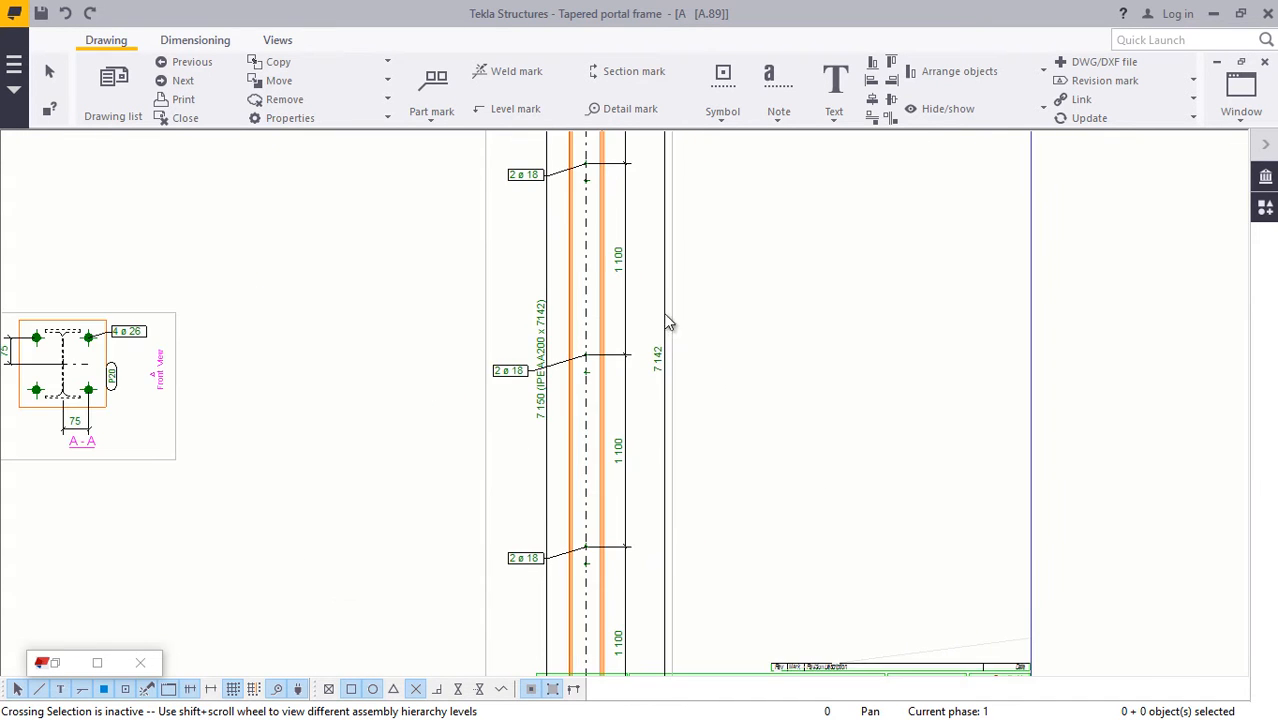
pyautogui.click(671, 227)
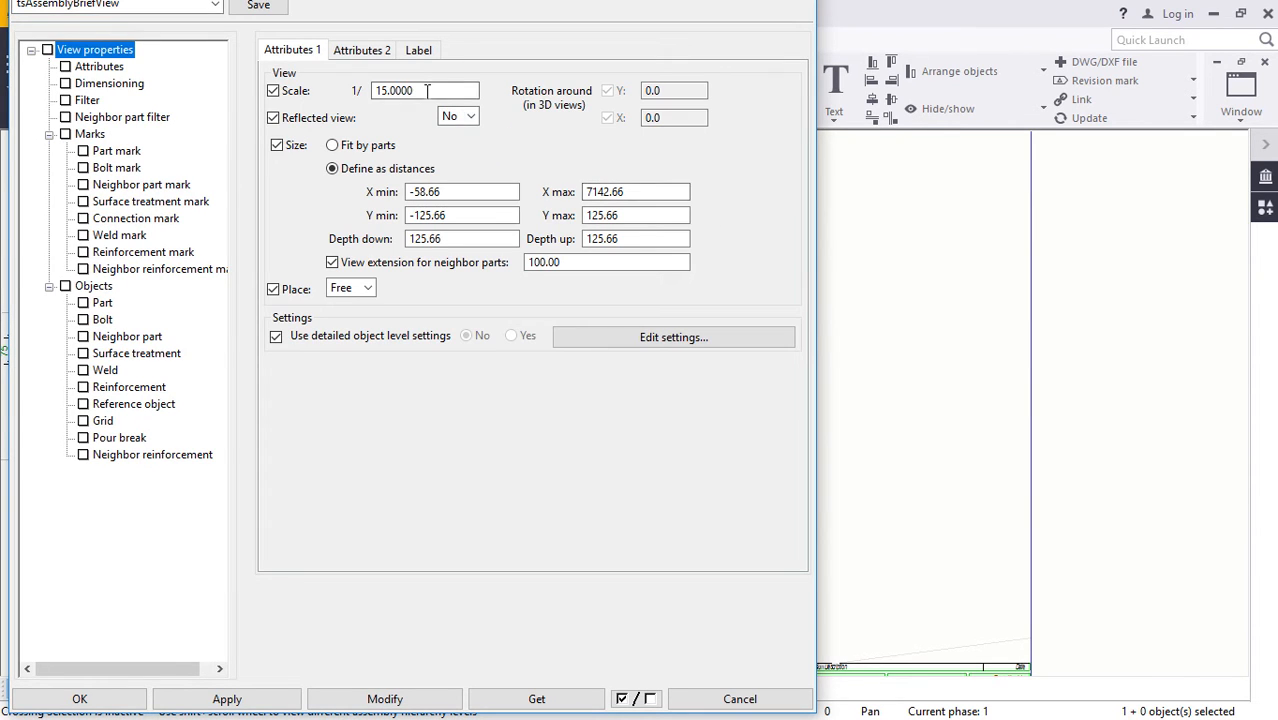
pyautogui.write('25')
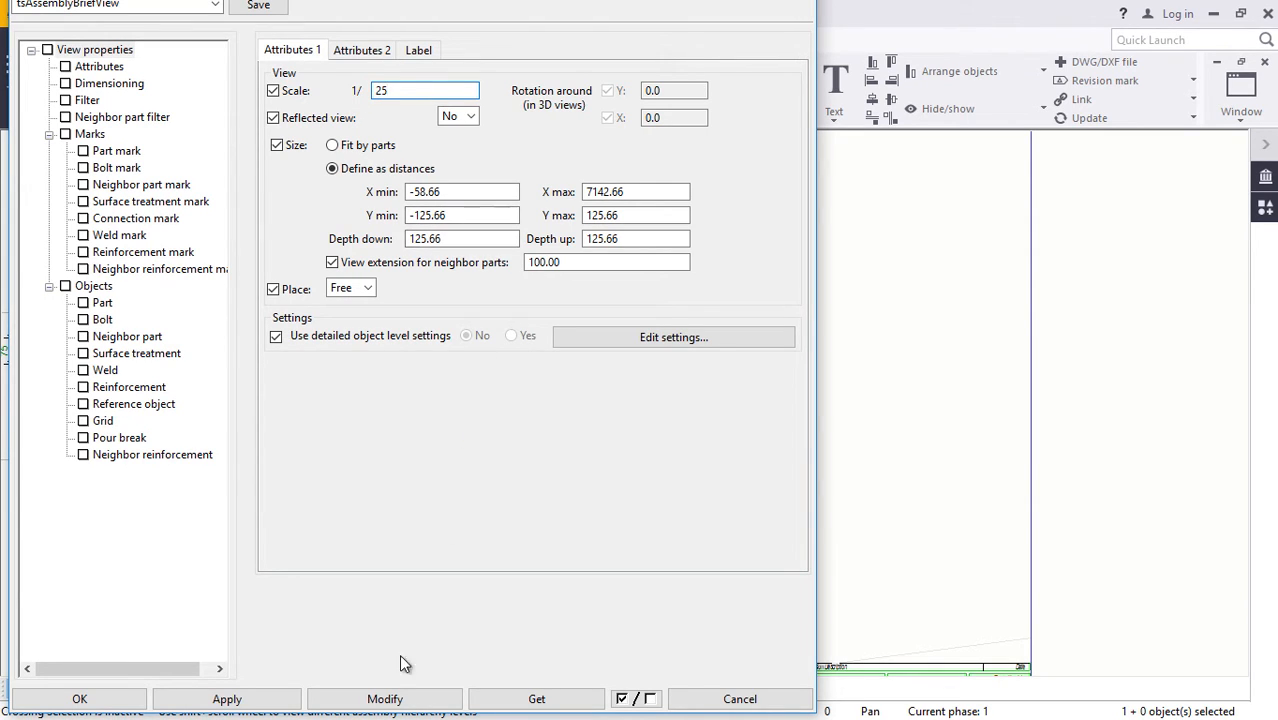
pyautogui.click(378, 695)
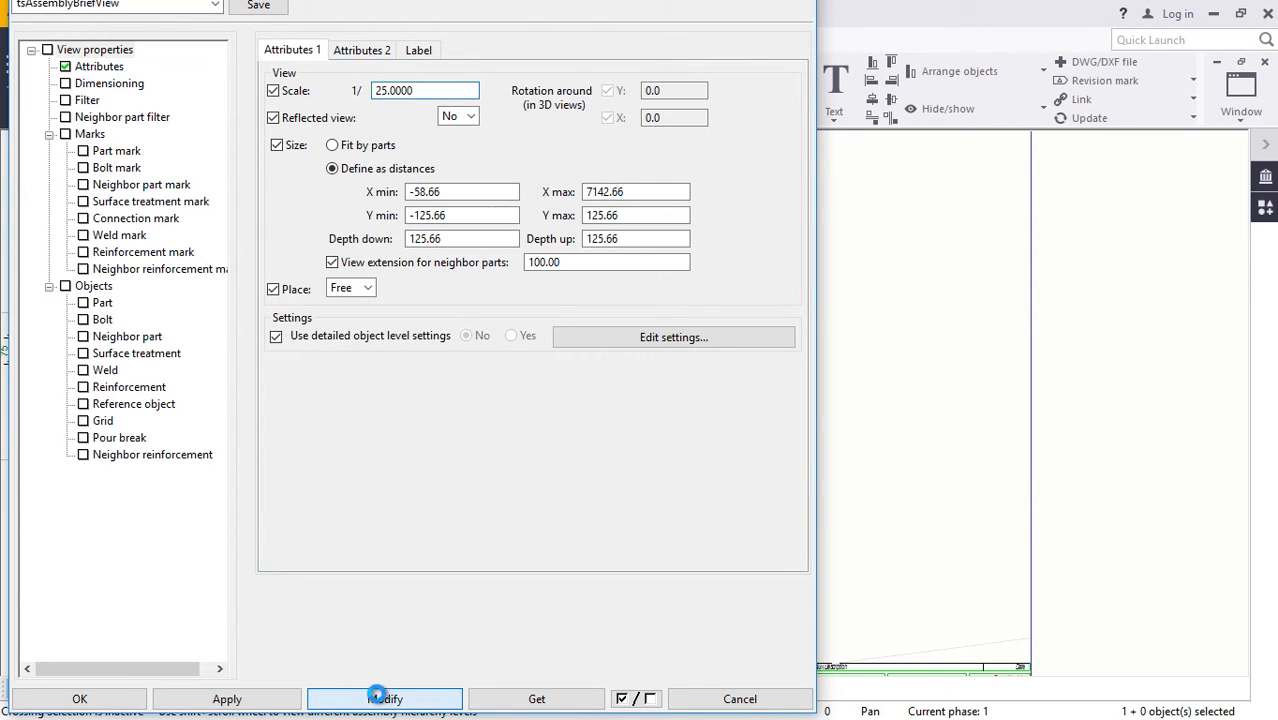
pyautogui.click(165, 699)
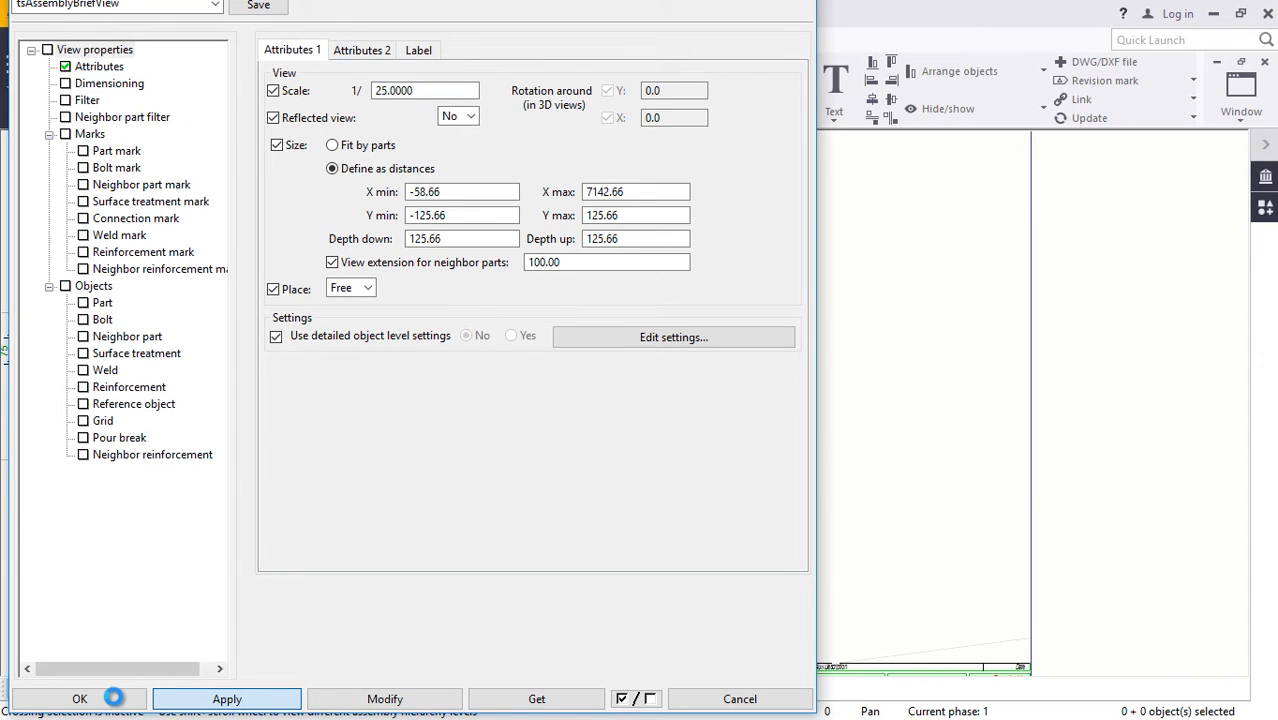
pyautogui.click(116, 699)
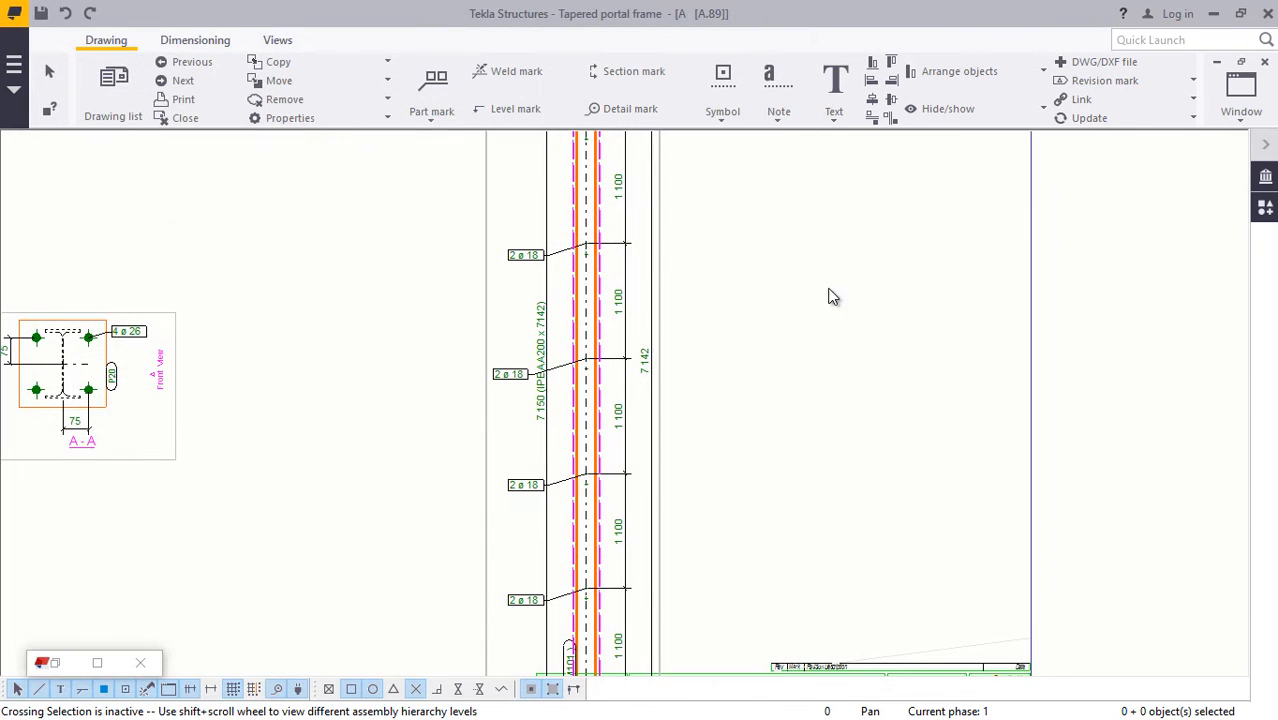
# Step: Rotate the front view of the column by 90 degrees so the column lies horizontally on the sheet
pyautogui.scroll(2, 687, 240)
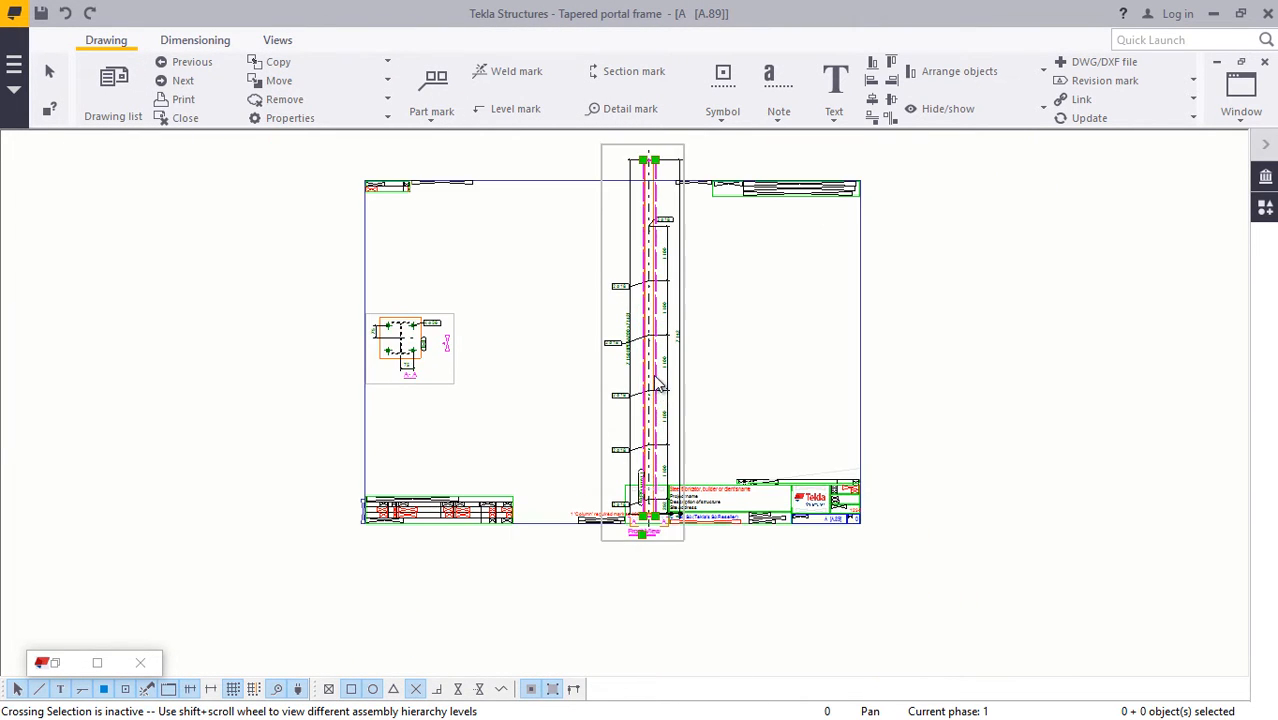
pyautogui.scroll(5, 703, 263)
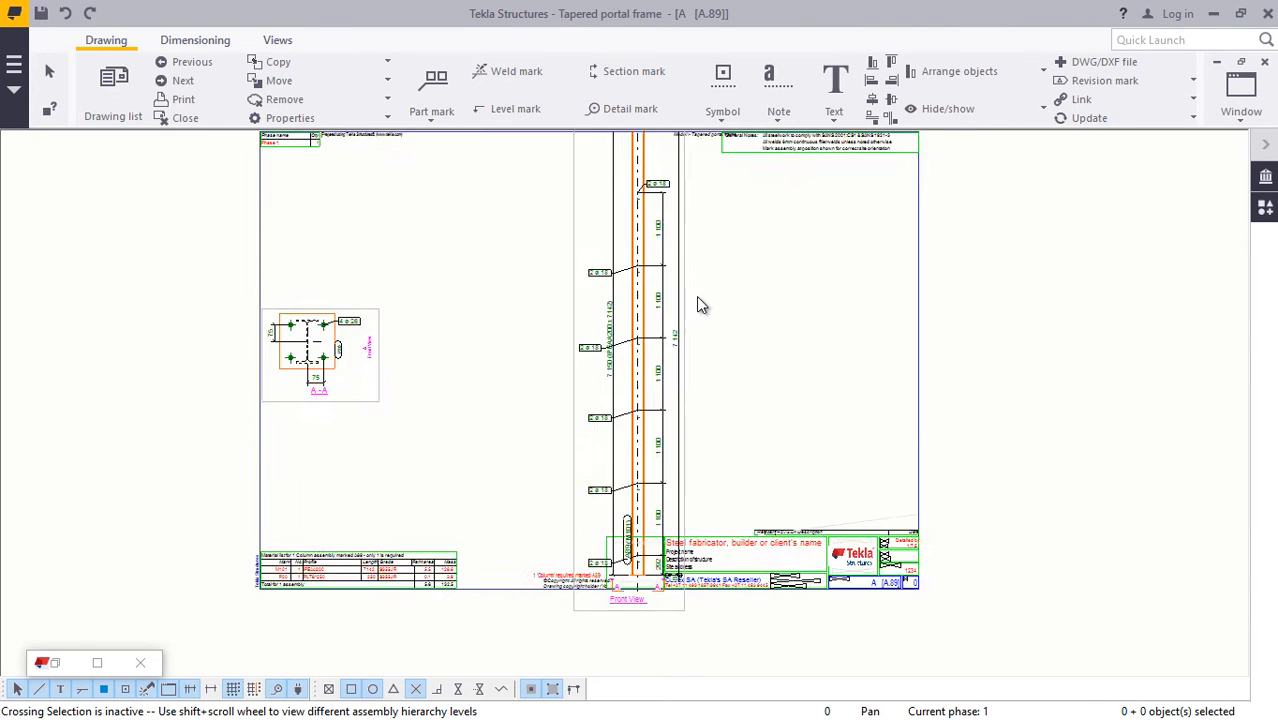
pyautogui.scroll(1, 717, 246)
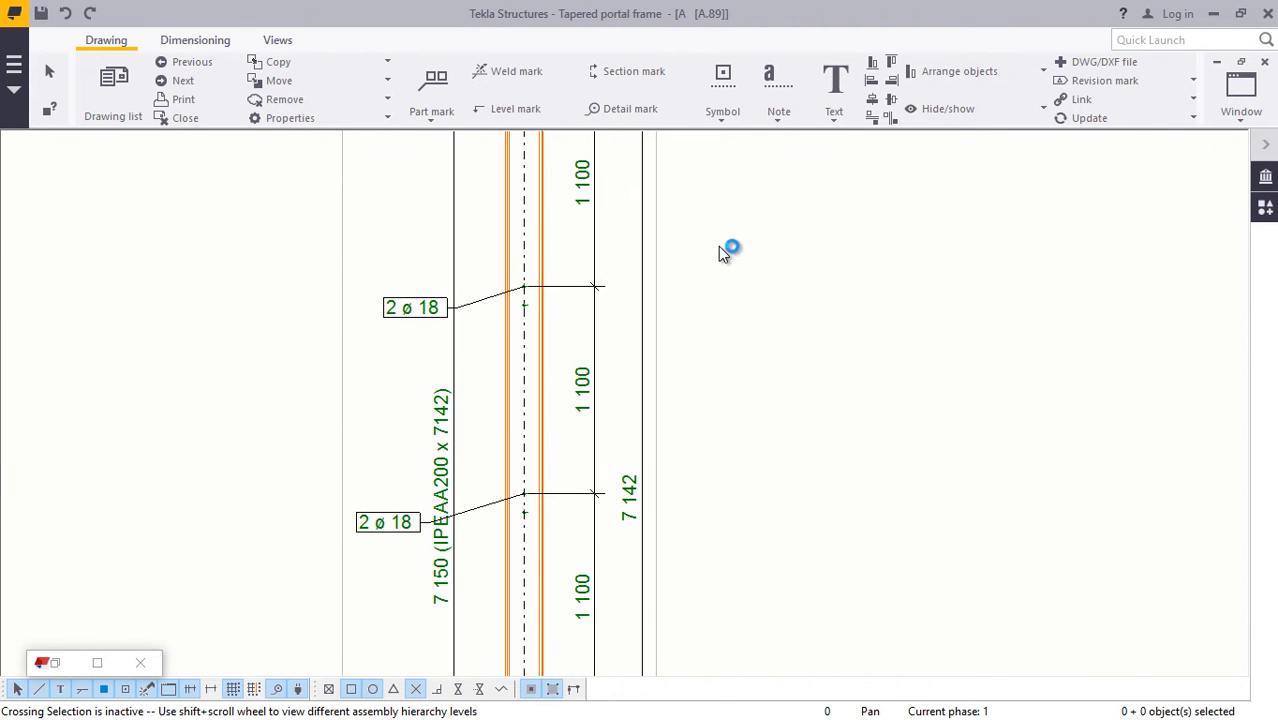
pyautogui.scroll(-3, 720, 260)
pyautogui.scroll(-1, 730, 265)
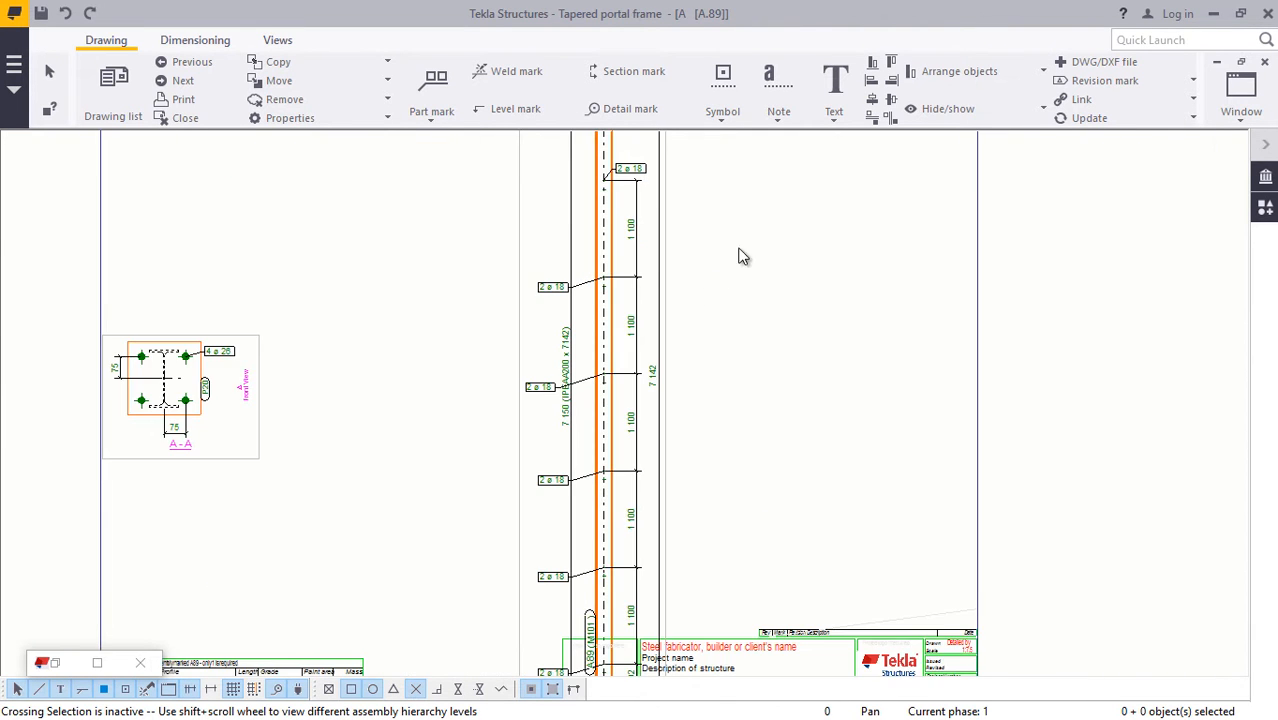
pyautogui.scroll(1, 741, 297)
pyautogui.scroll(-1, 704, 261)
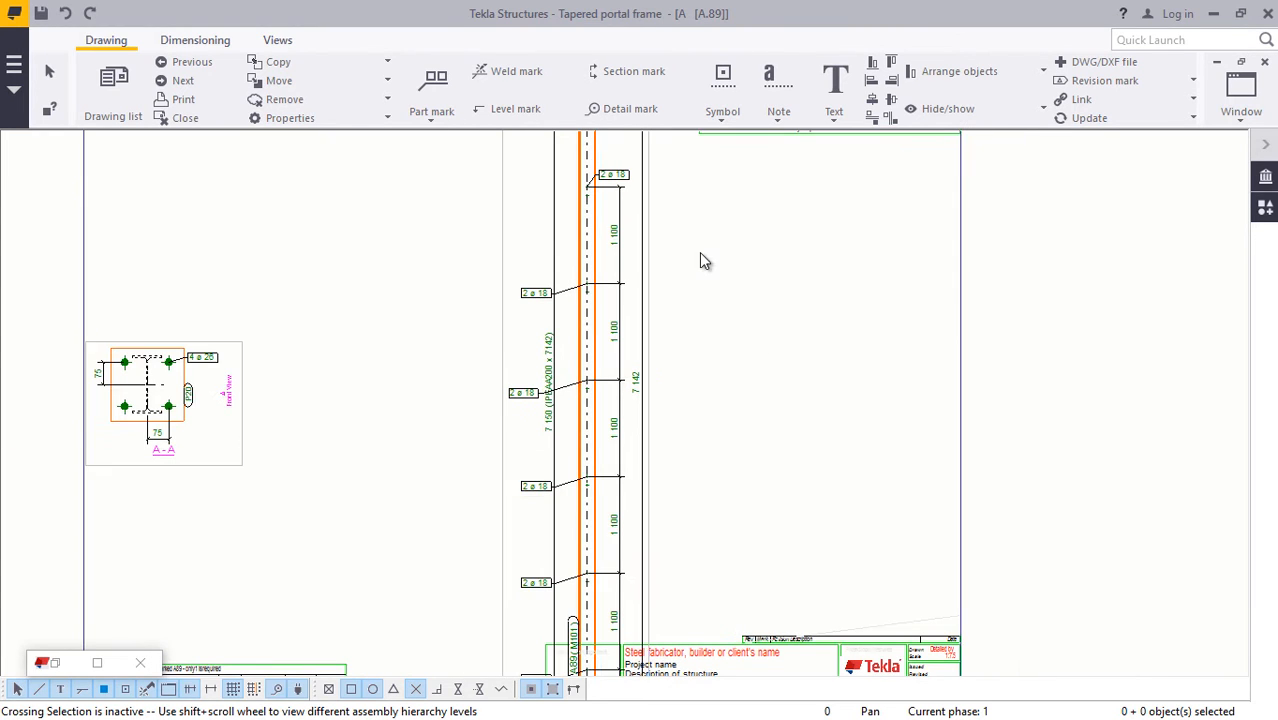
pyautogui.click(650, 224)
pyautogui.rightClick(651, 224)
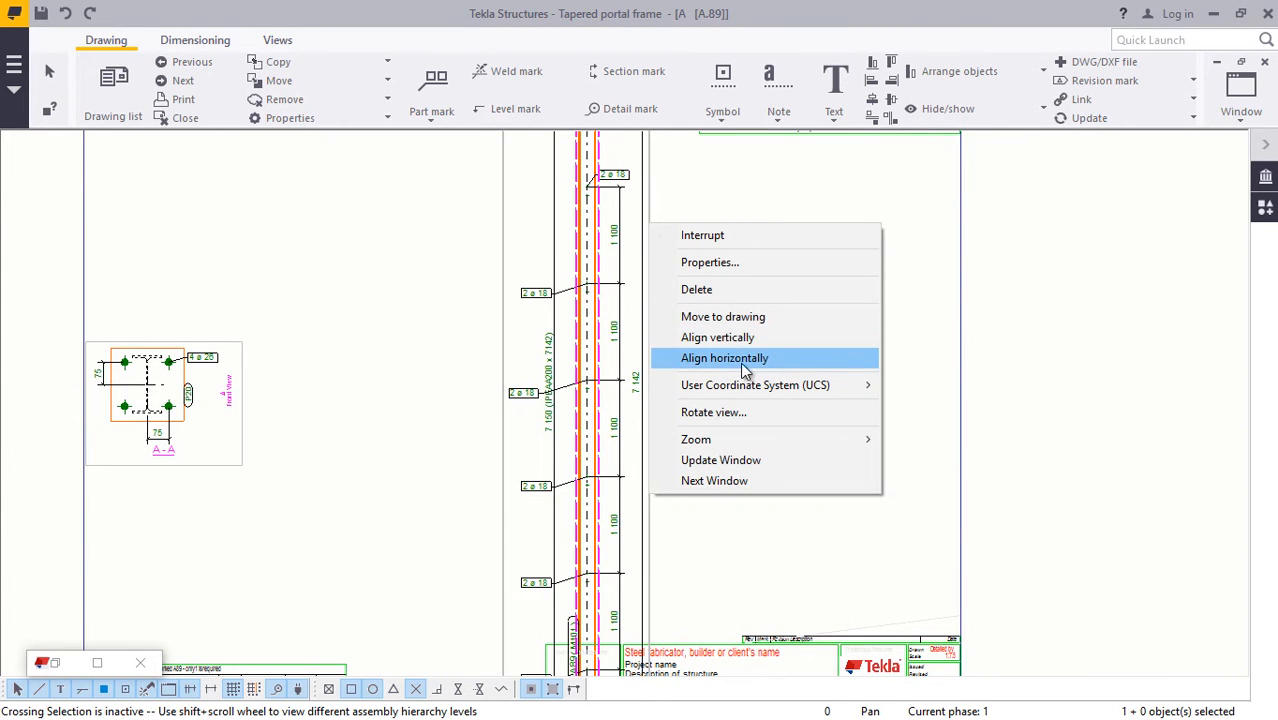
pyautogui.click(712, 412)
pyautogui.click(166, 302)
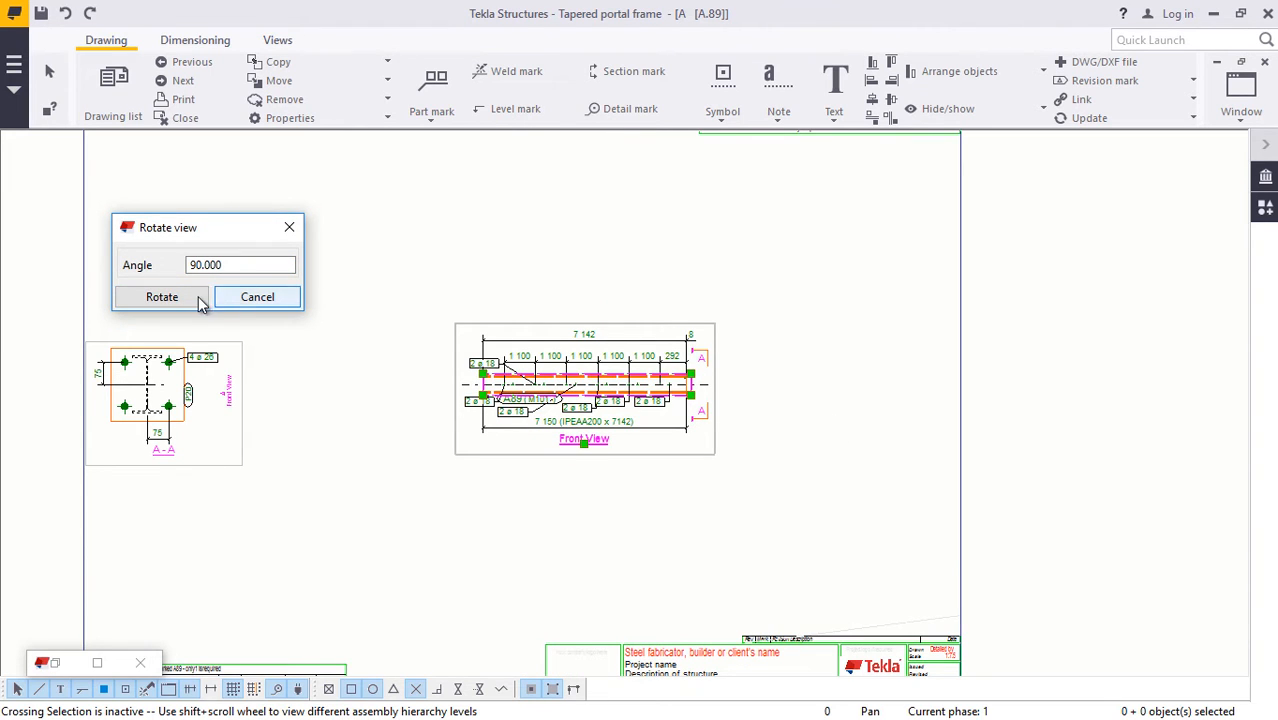
pyautogui.click(292, 297)
# Step: Set the horizontal front view's scale to 1/7.5 and modify the view
pyautogui.scroll(5, 614, 427)
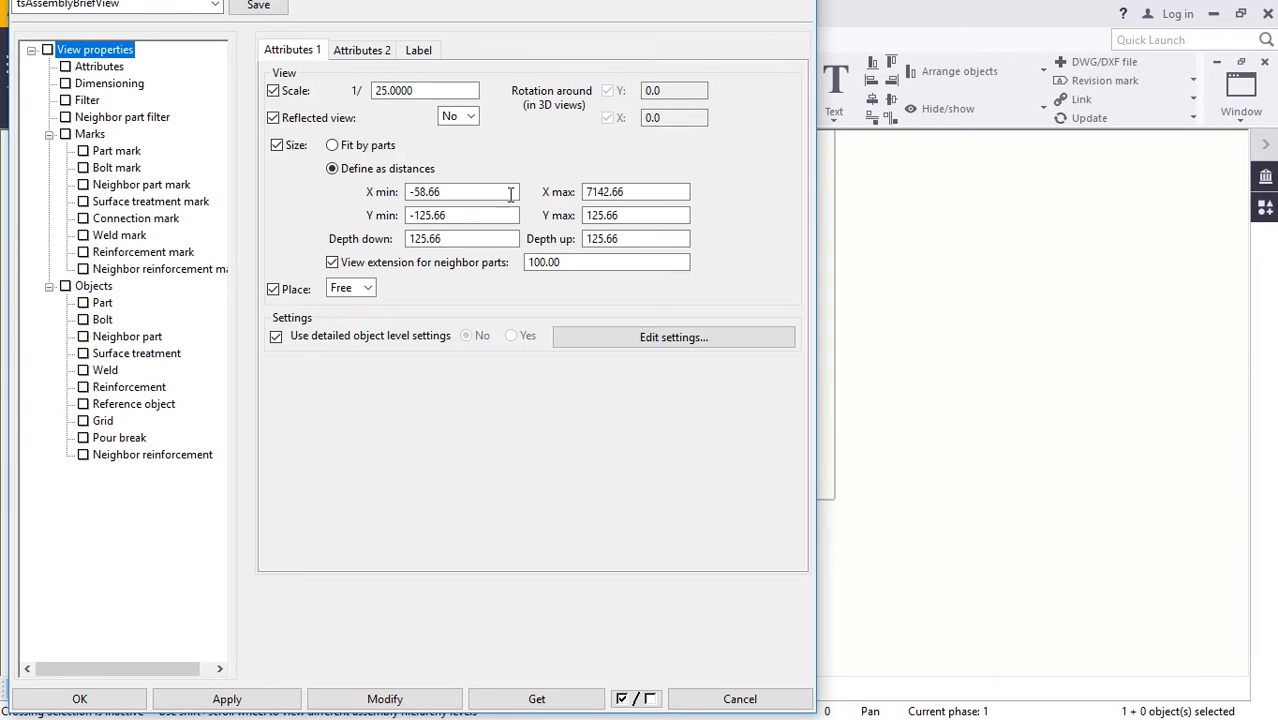
pyautogui.moveTo(423, 86); pyautogui.dragTo(356, 88)
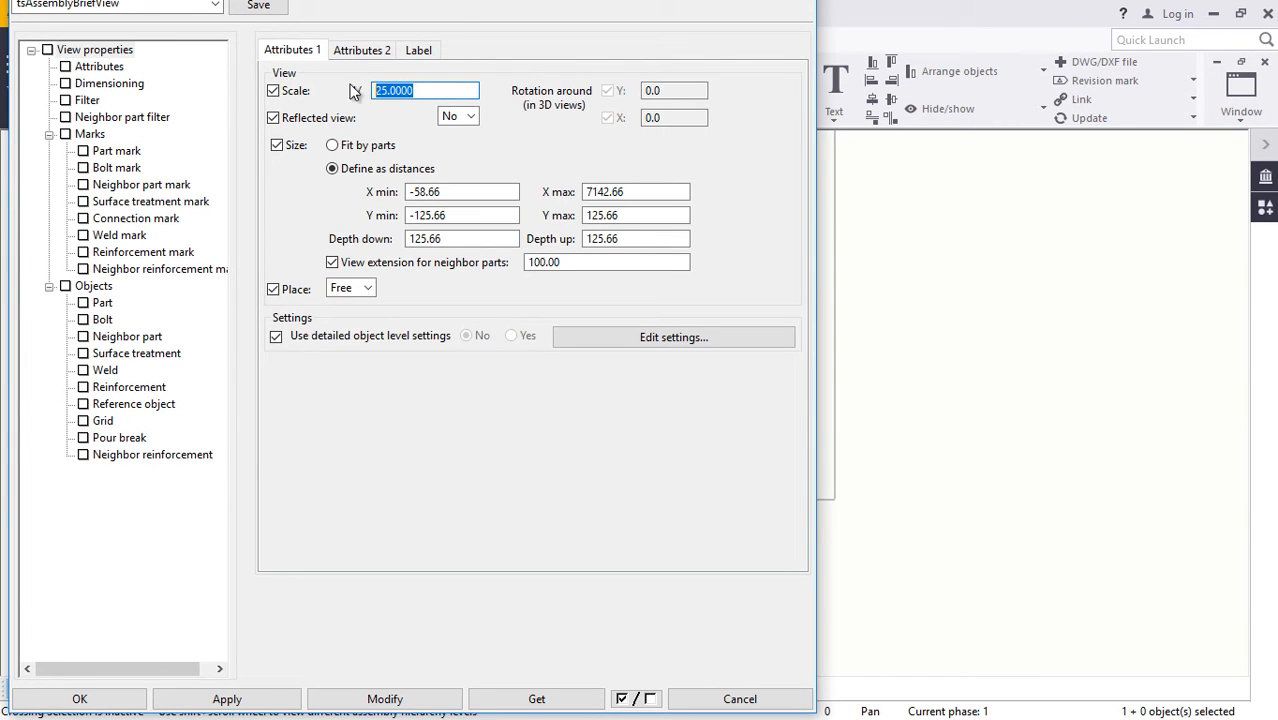
pyautogui.write('7.5')
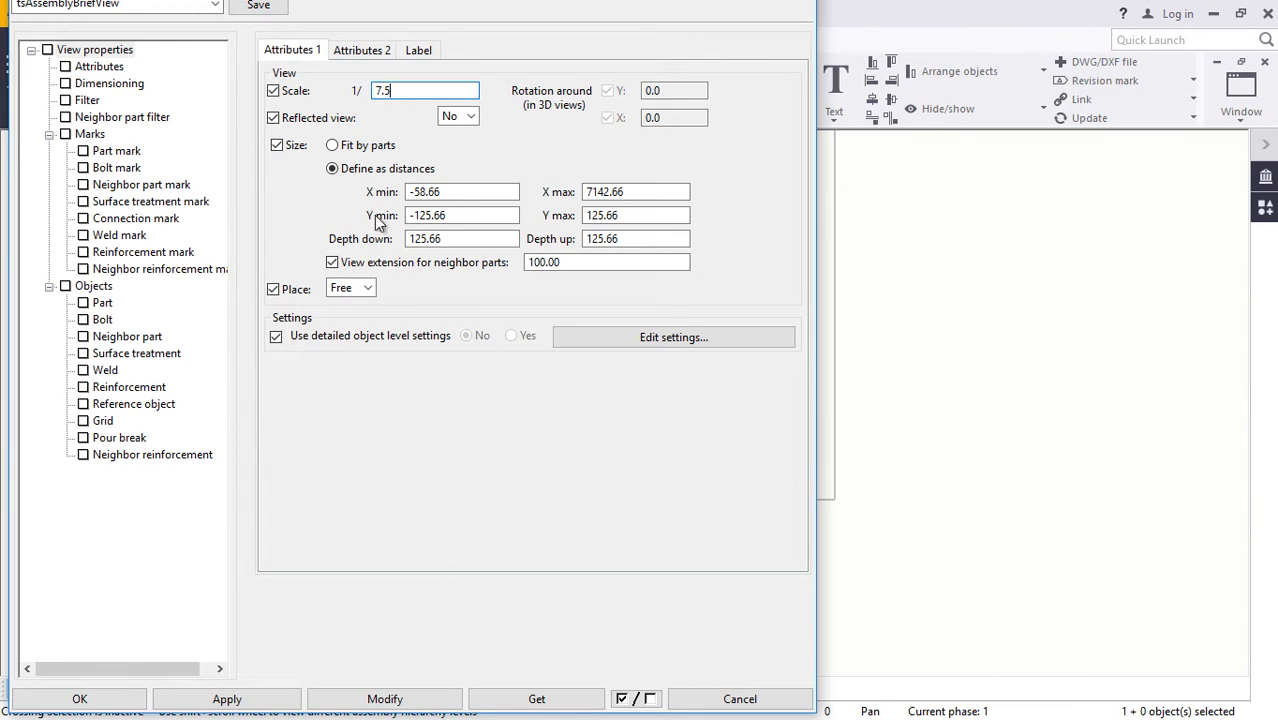
pyautogui.click(422, 702)
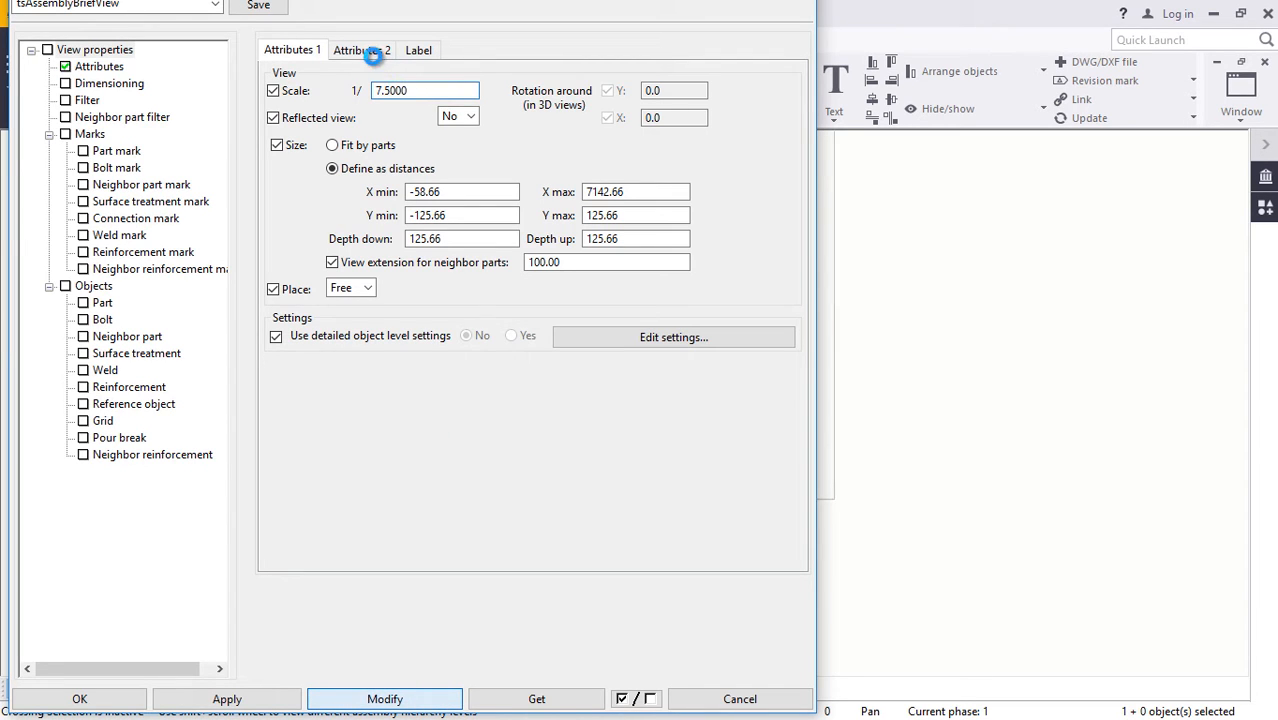
# Step: Set the front view's Cut parts shortening option to No and check the full-length column against the sheet
pyautogui.click(375, 52)
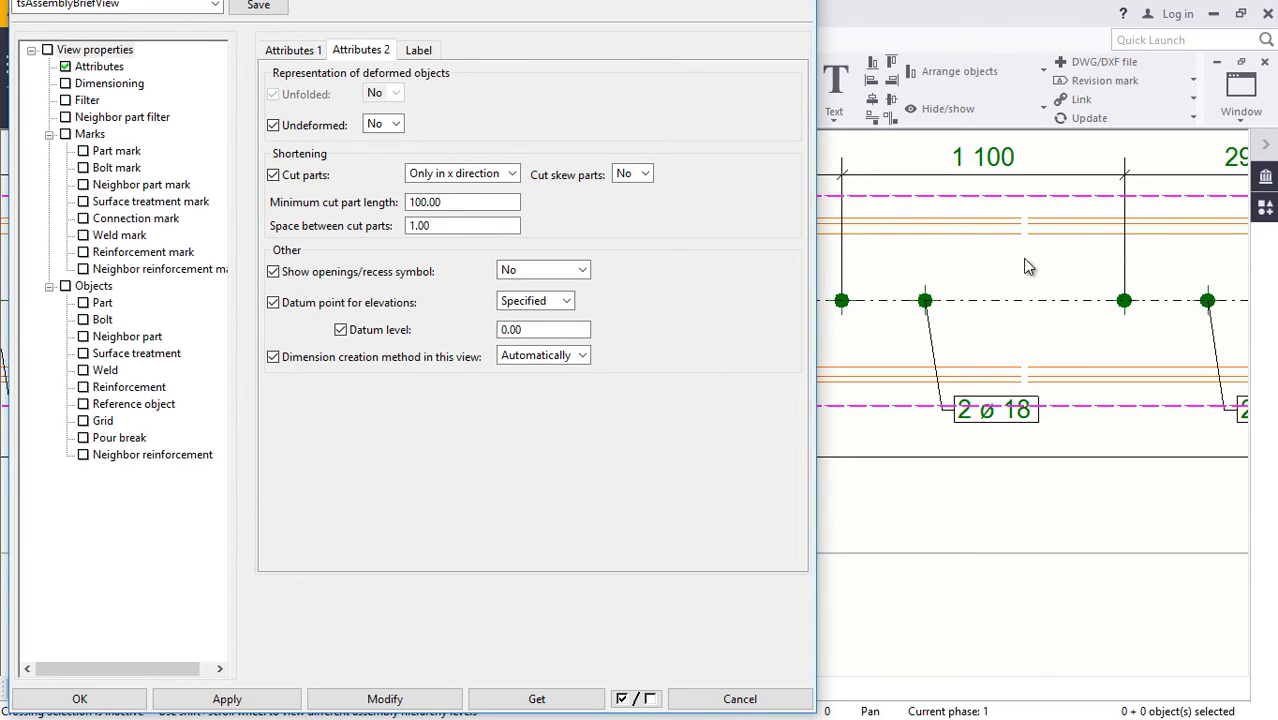
pyautogui.click(513, 175)
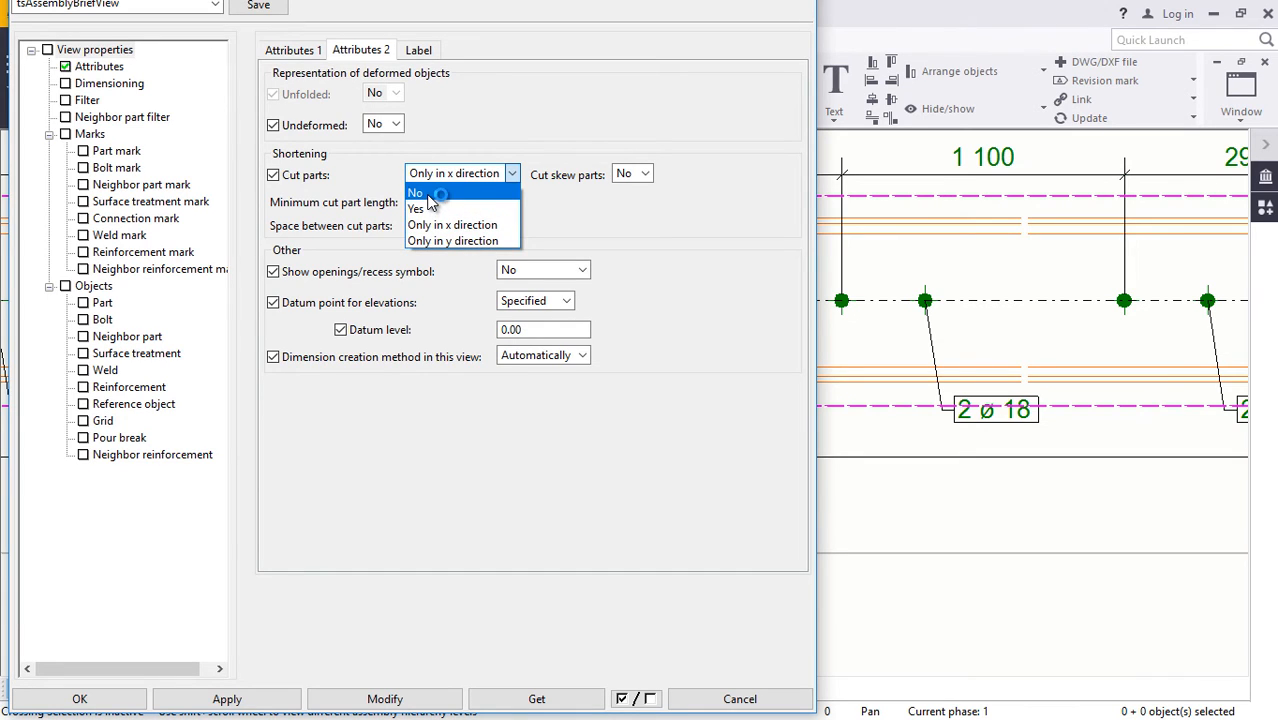
pyautogui.click(428, 195)
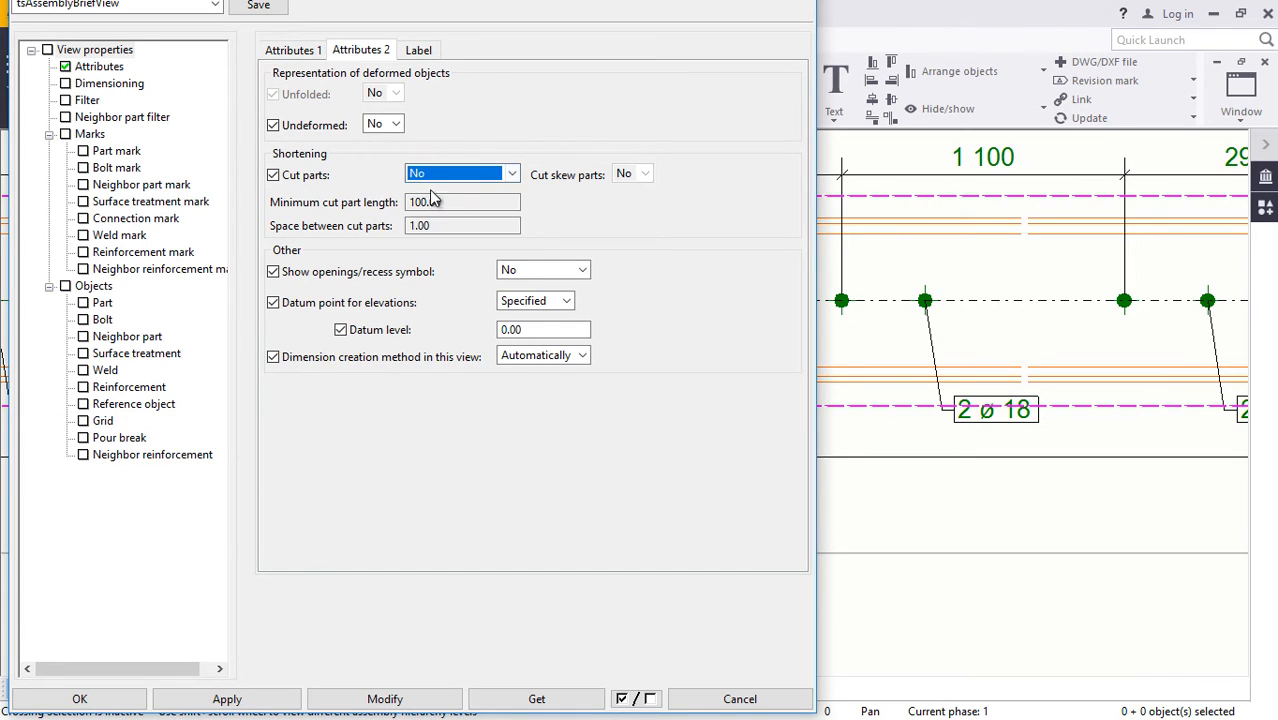
pyautogui.click(398, 700)
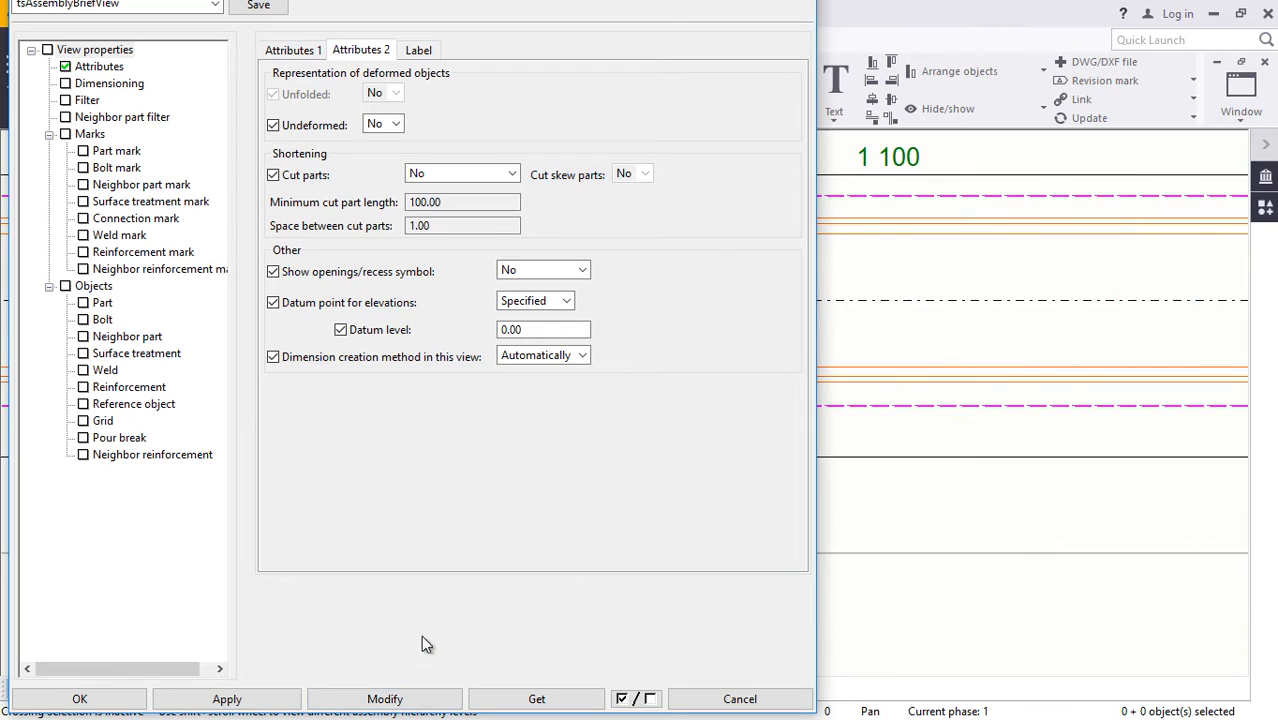
pyautogui.click(250, 698)
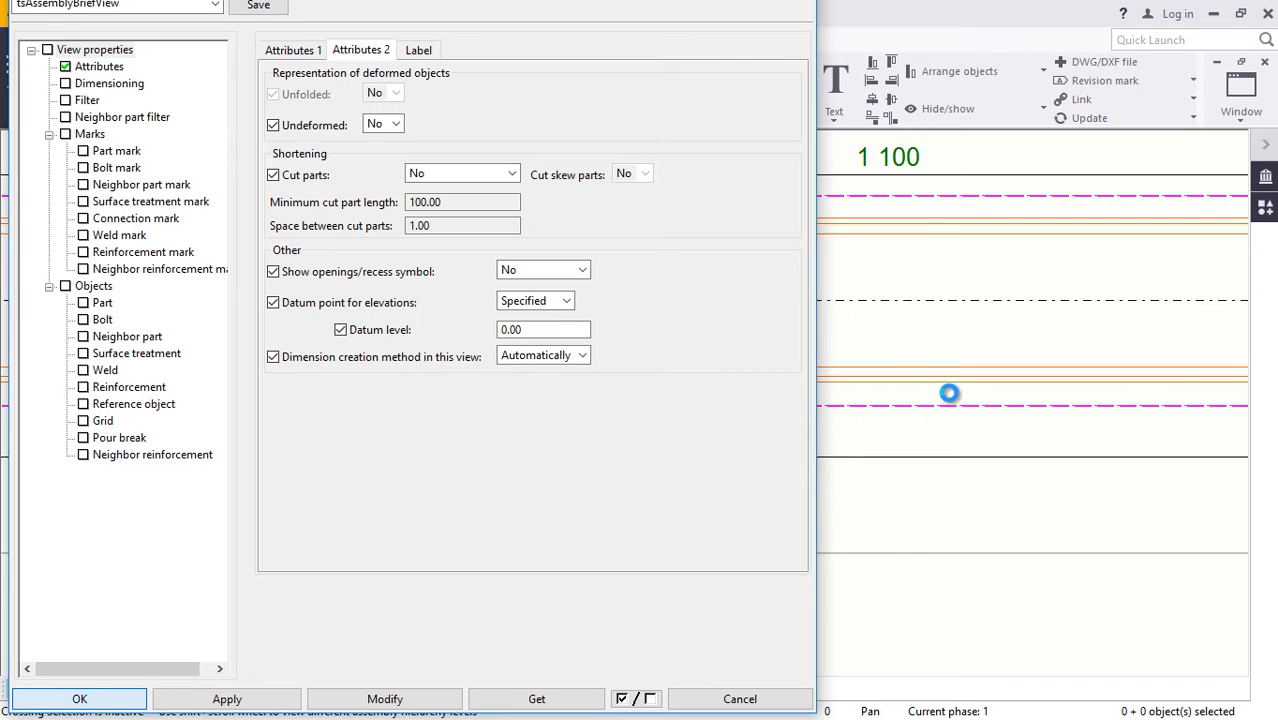
pyautogui.scroll(-5, 565, 382)
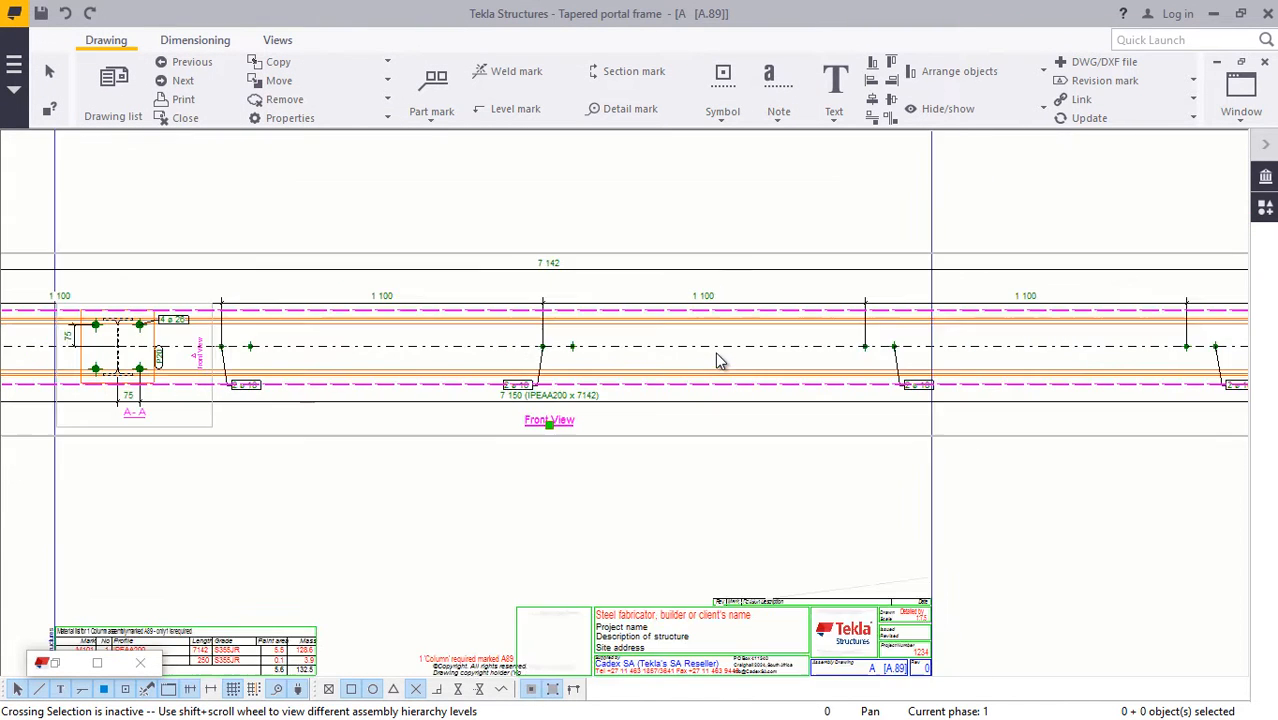
pyautogui.scroll(-4, 720, 358)
pyautogui.scroll(4, 784, 383)
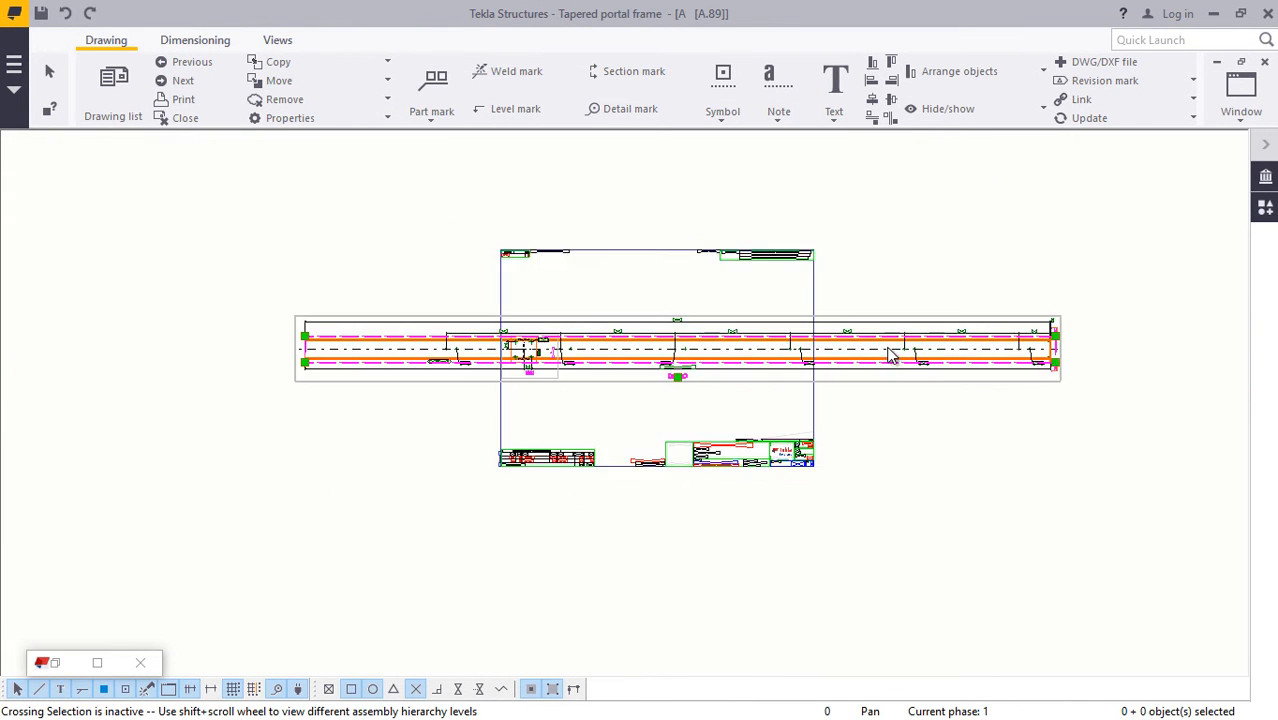
# Step: Set the front view's Cut parts shortening option to Only in x direction and apply it to the drawing
pyautogui.click(897, 401)
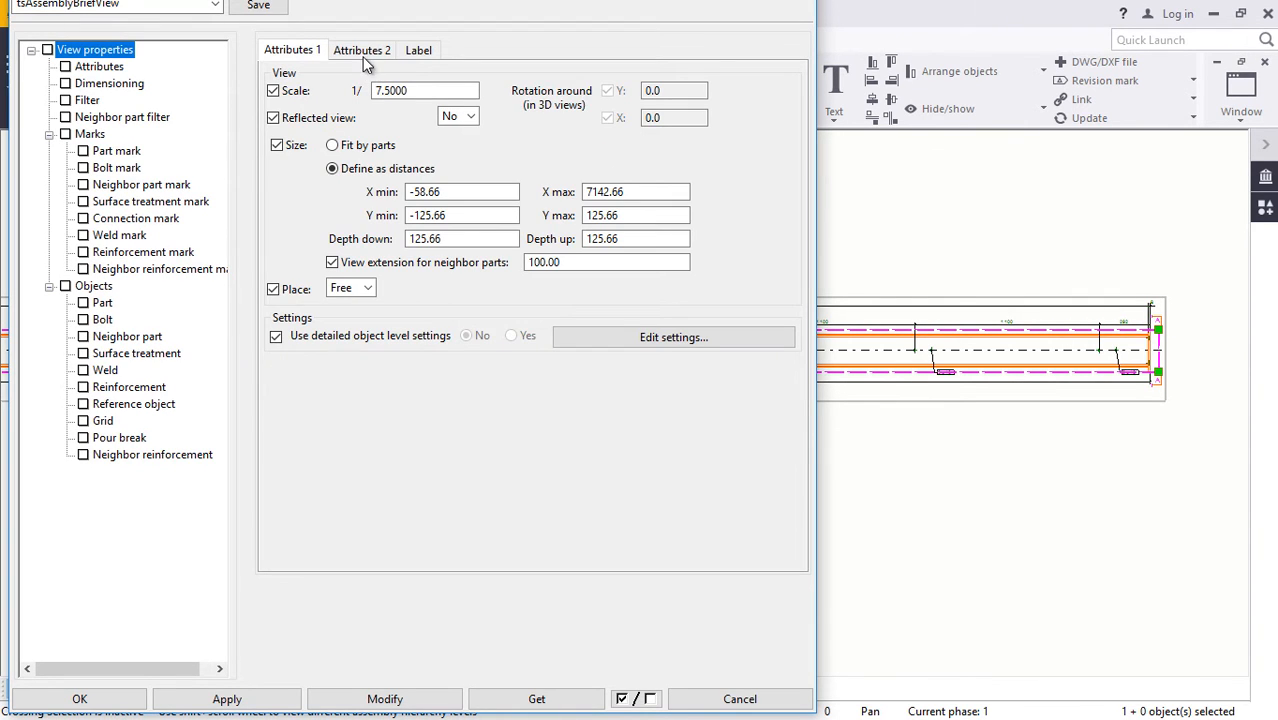
pyautogui.click(365, 50)
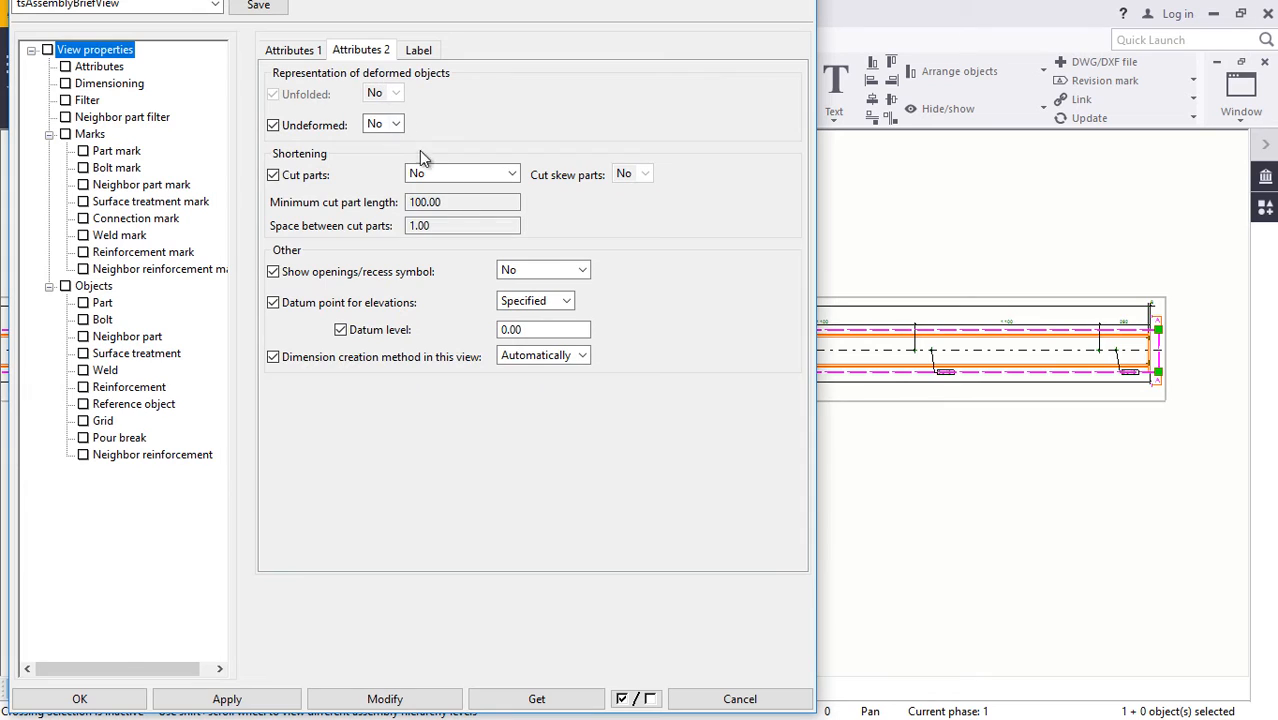
pyautogui.click(495, 175)
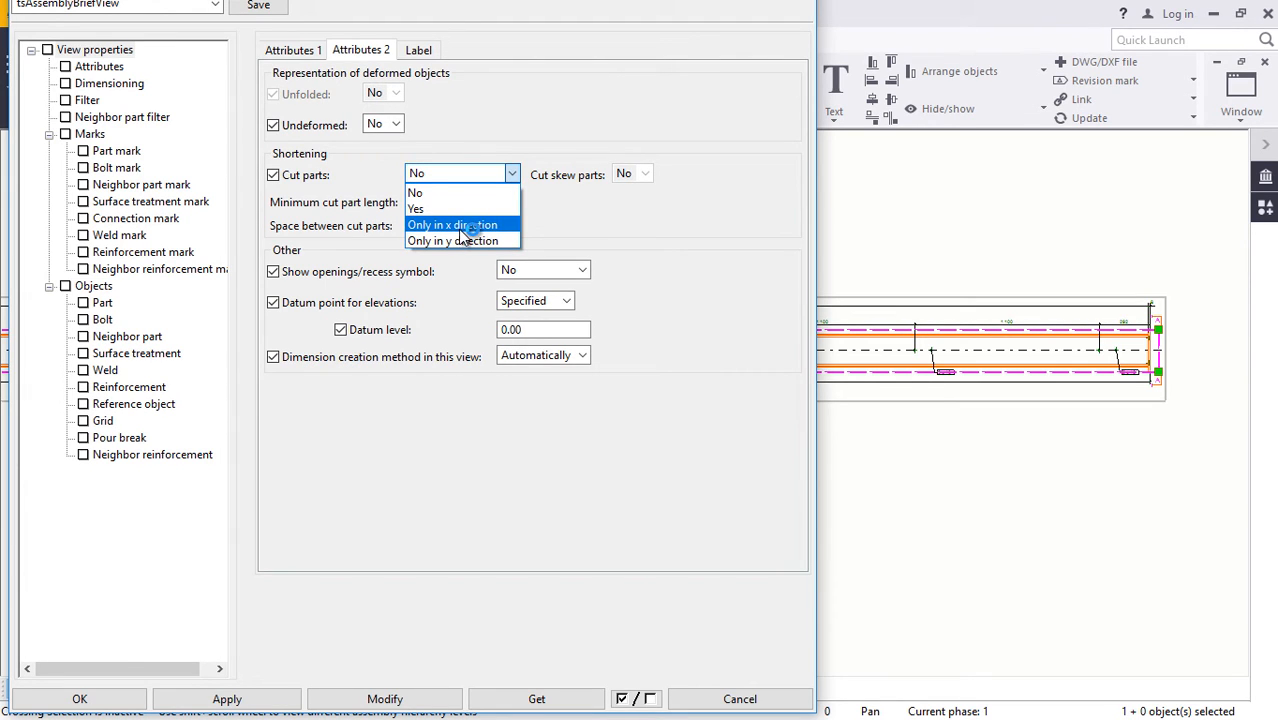
pyautogui.click(463, 228)
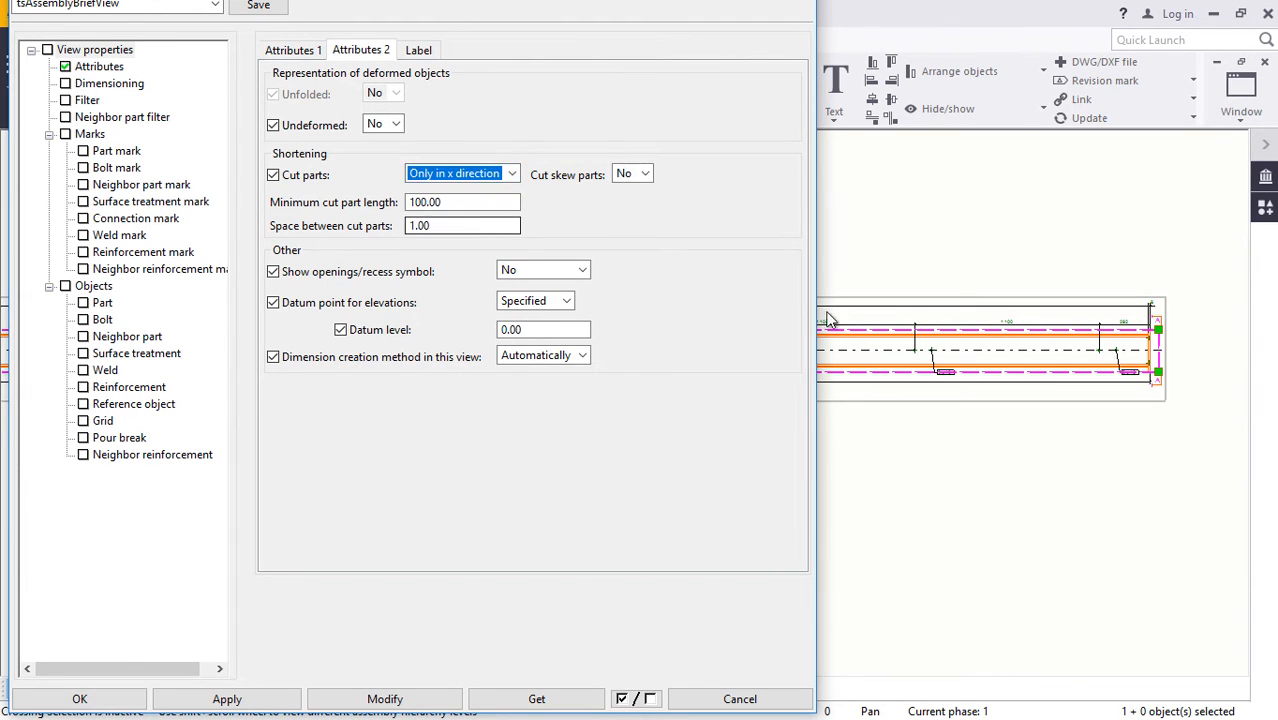
pyautogui.click(452, 689)
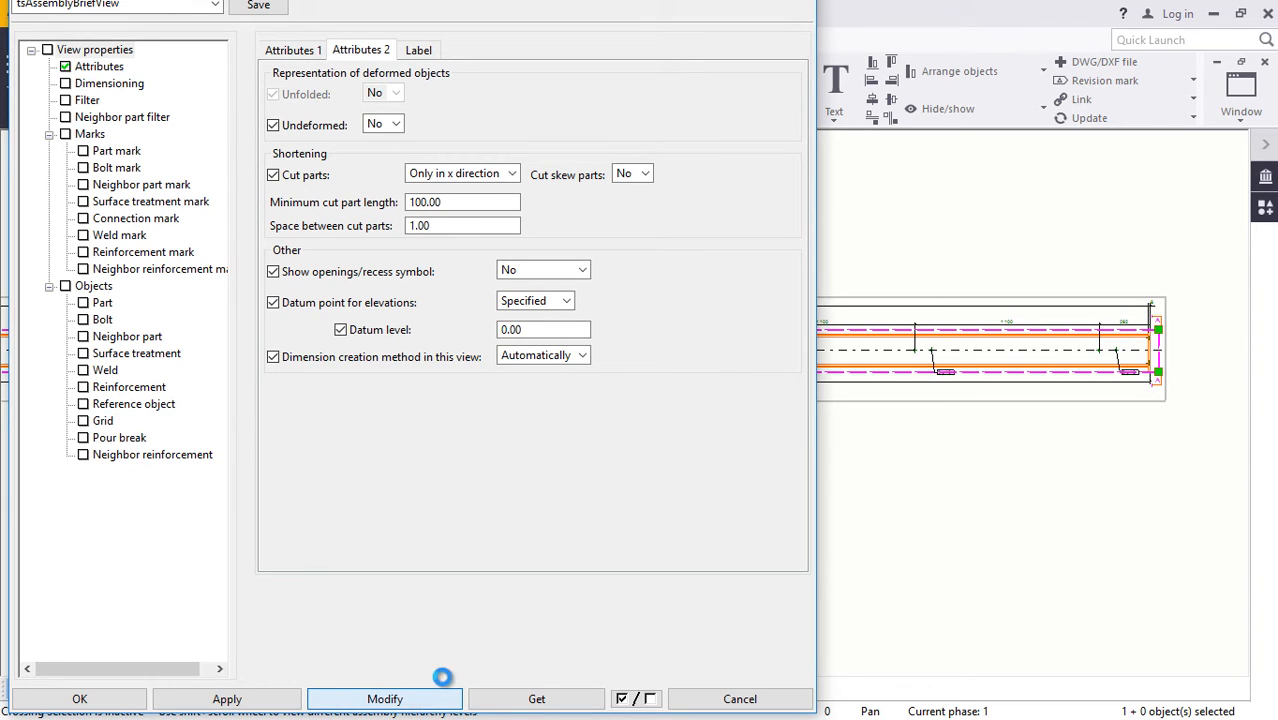
pyautogui.click(1018, 304)
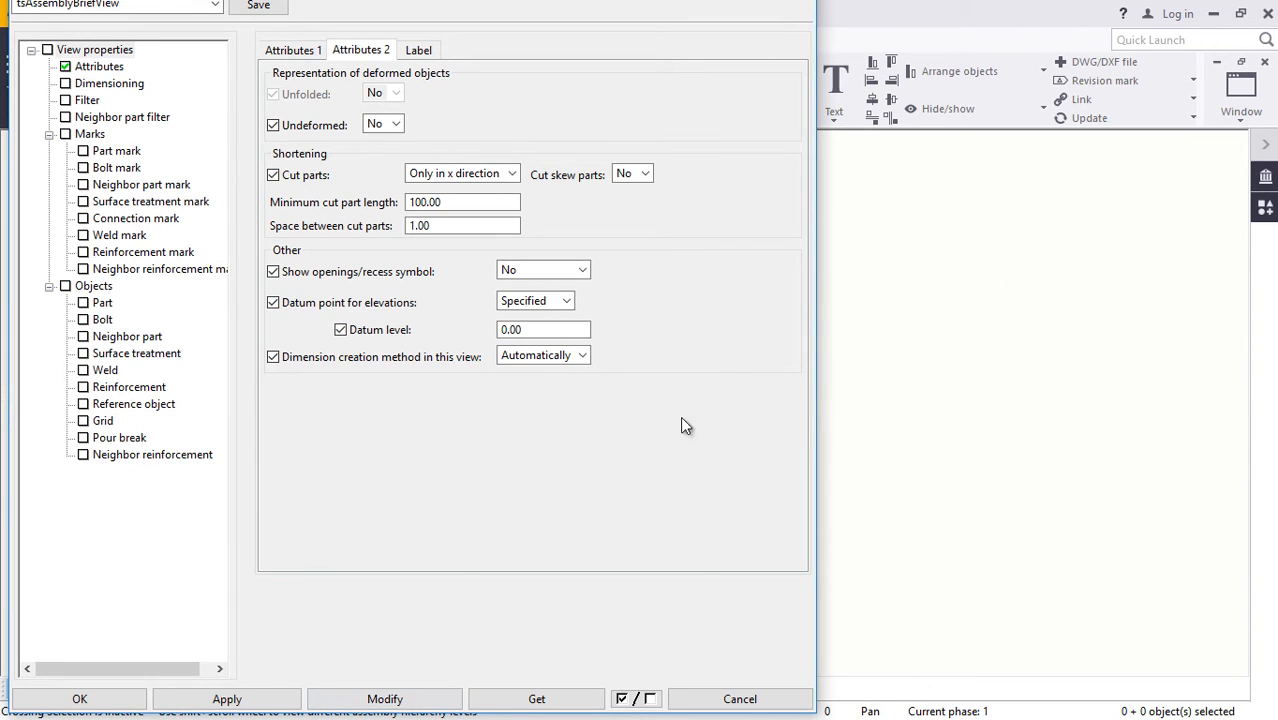
pyautogui.click(179, 700)
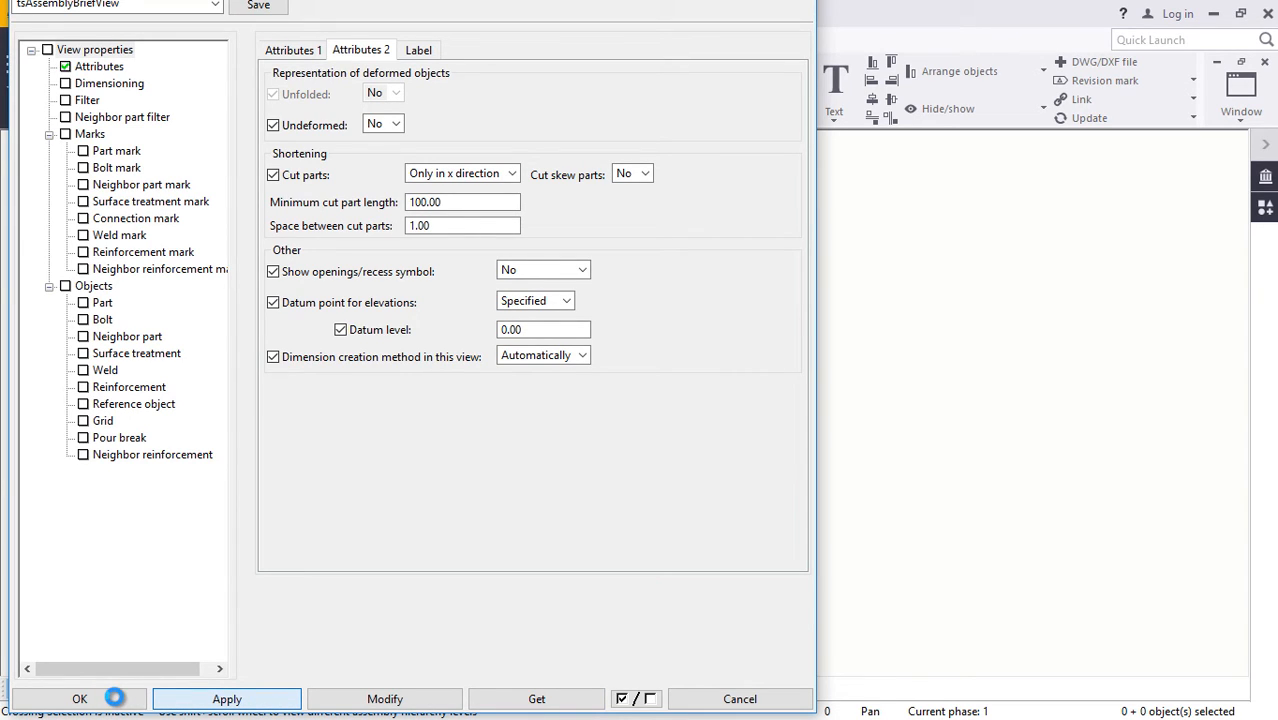
pyautogui.click(115, 699)
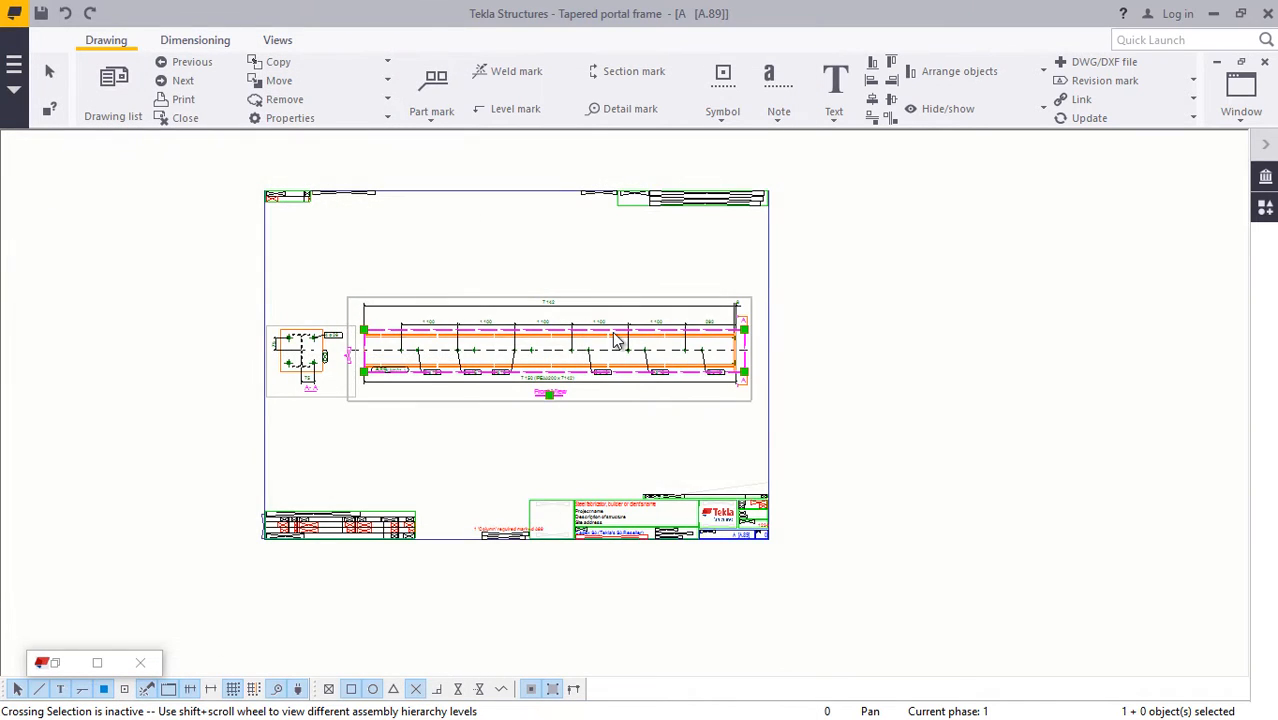
pyautogui.scroll(1, 690, 372)
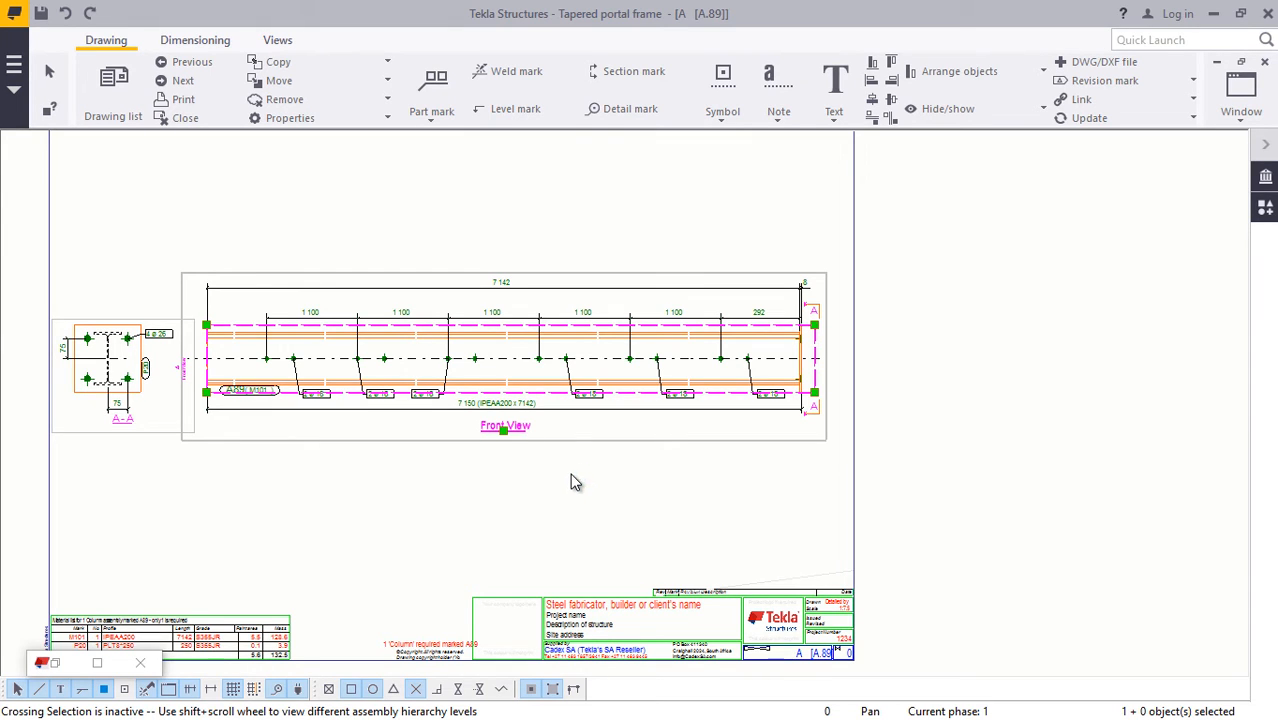
# Step: Open the A1 General Arrangement Drawing, keeping the changes to column drawing A.89 with a snapshot, and show it full size
pyautogui.click(648, 463)
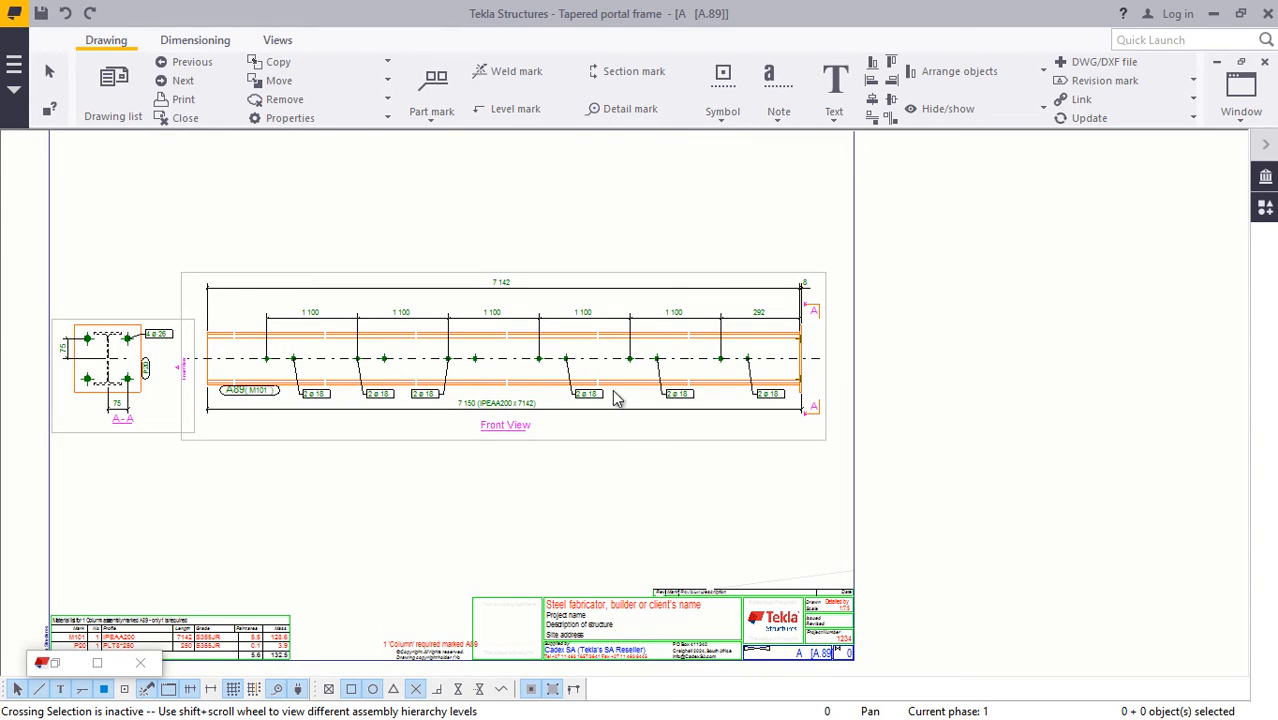
pyautogui.scroll(-2, 614, 400)
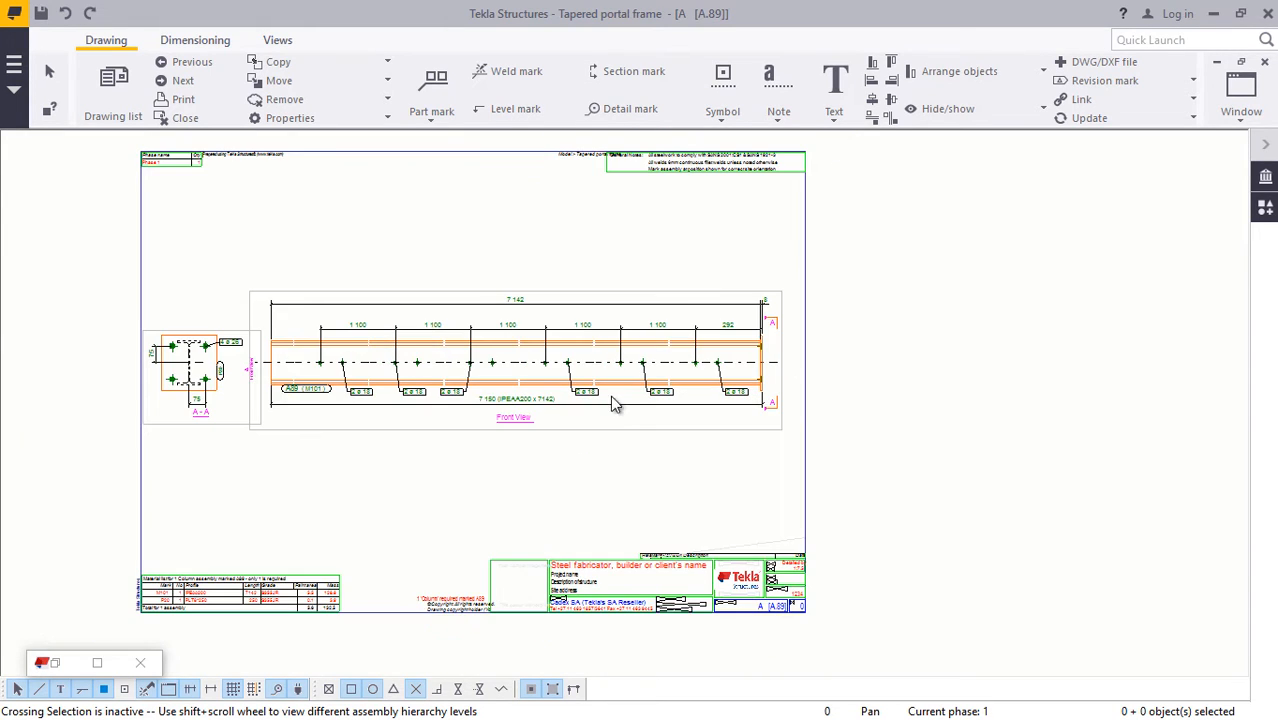
pyautogui.click(97, 662)
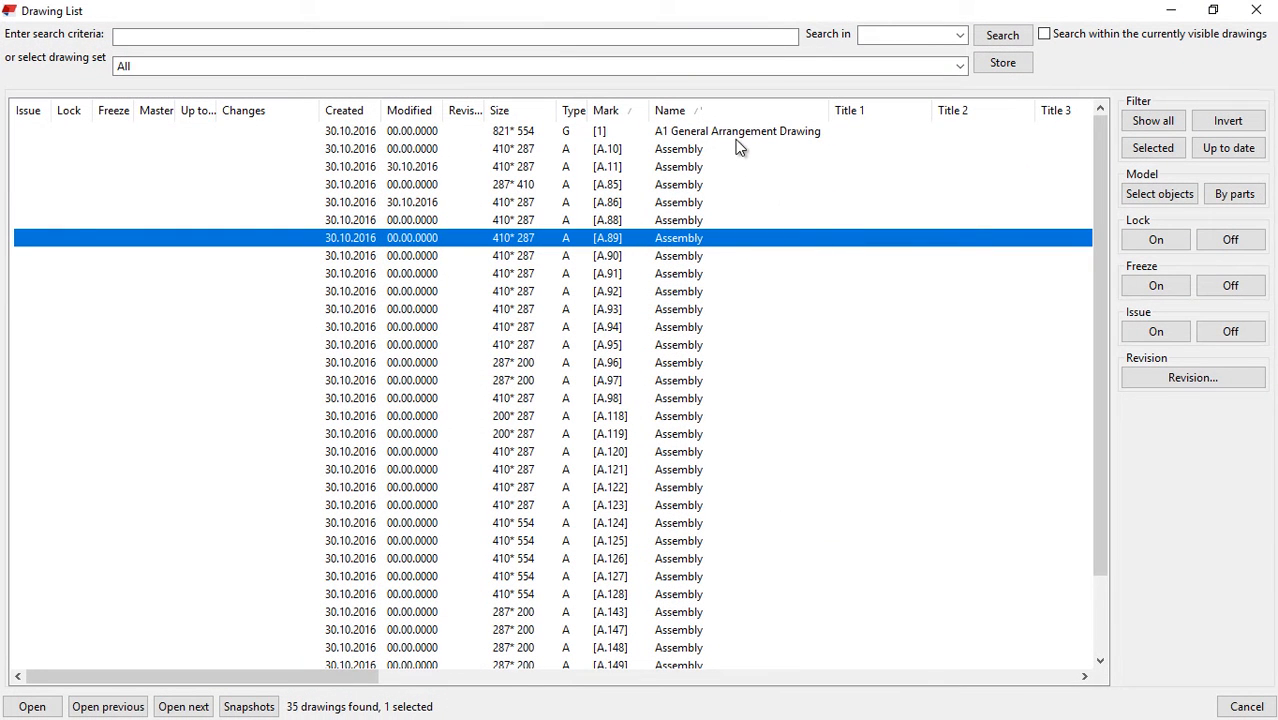
pyautogui.doubleClick(740, 134)
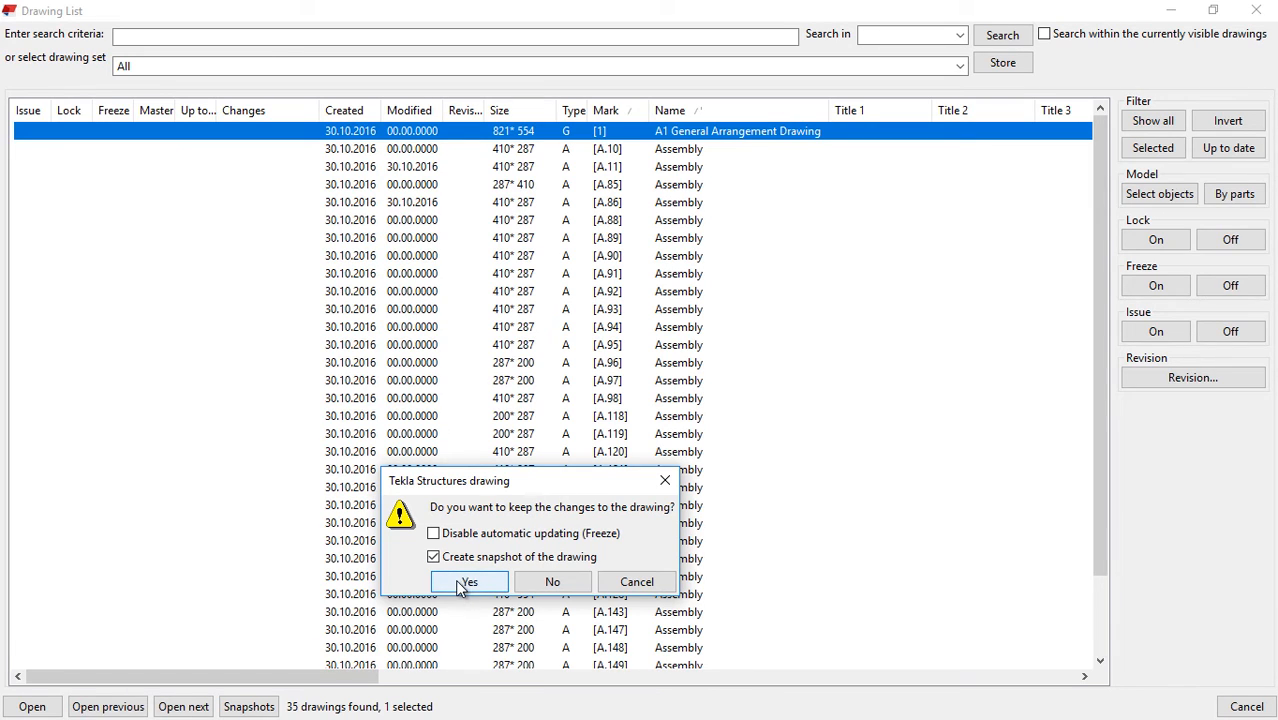
pyautogui.click(463, 584)
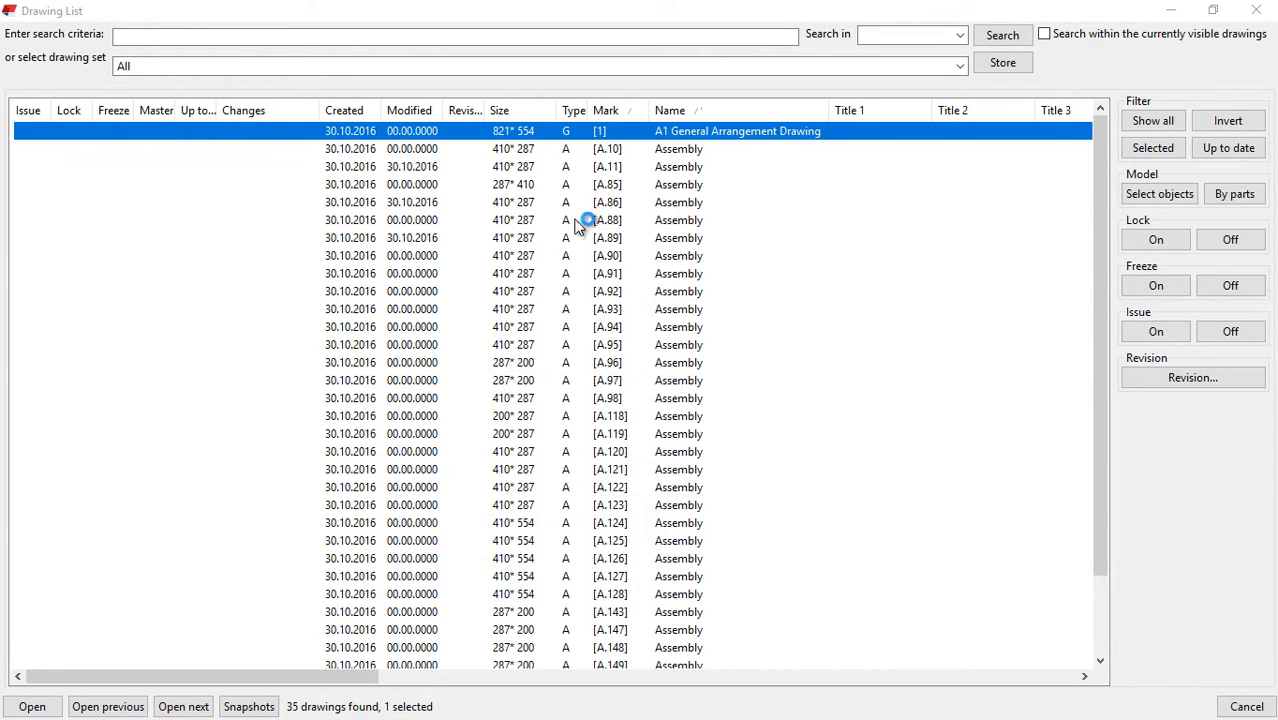
pyautogui.click(1171, 11)
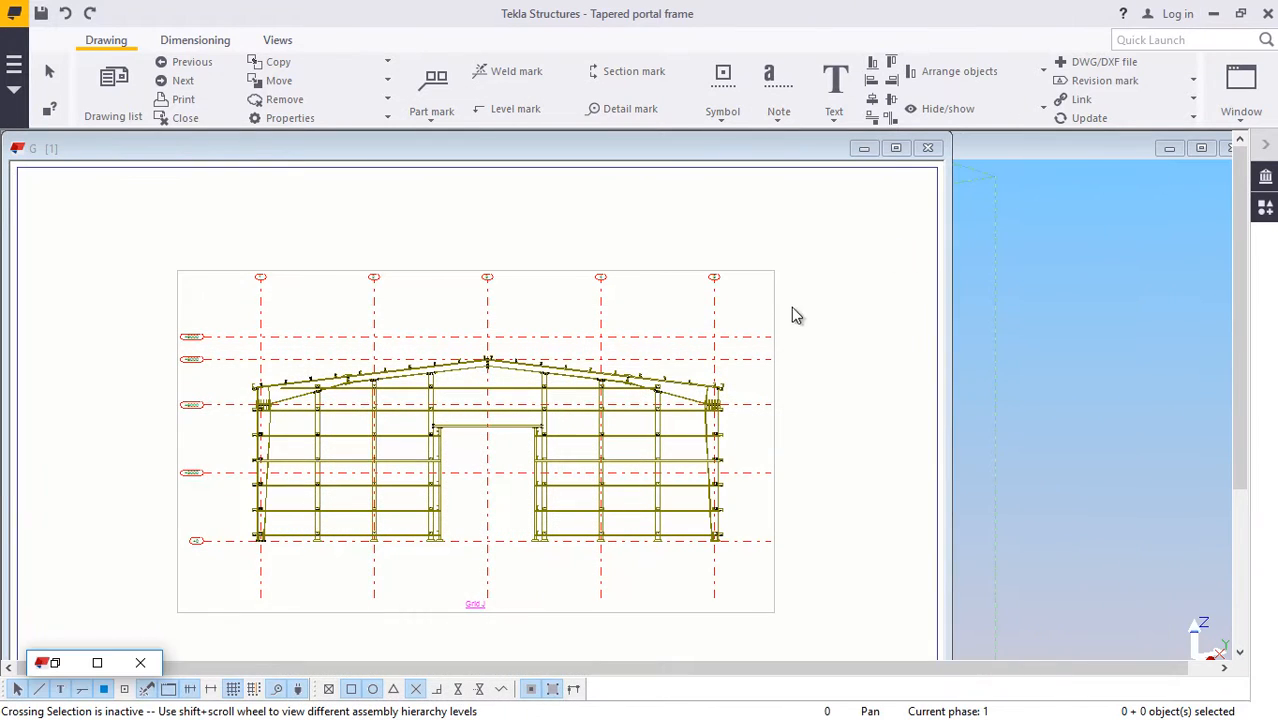
pyautogui.click(896, 149)
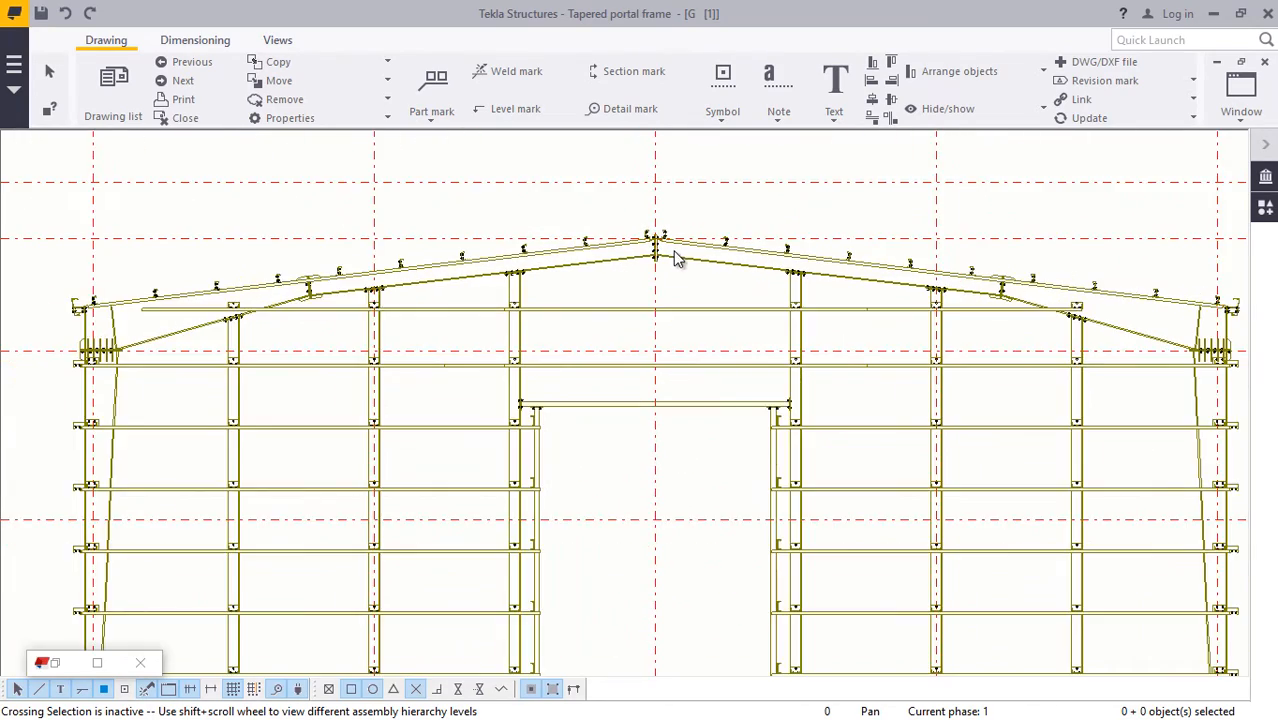
# Step: Examine the door opening's beam connections, the column bases and the side rail bolts in the general arrangement's gable elevation
pyautogui.scroll(8, 570, 400)
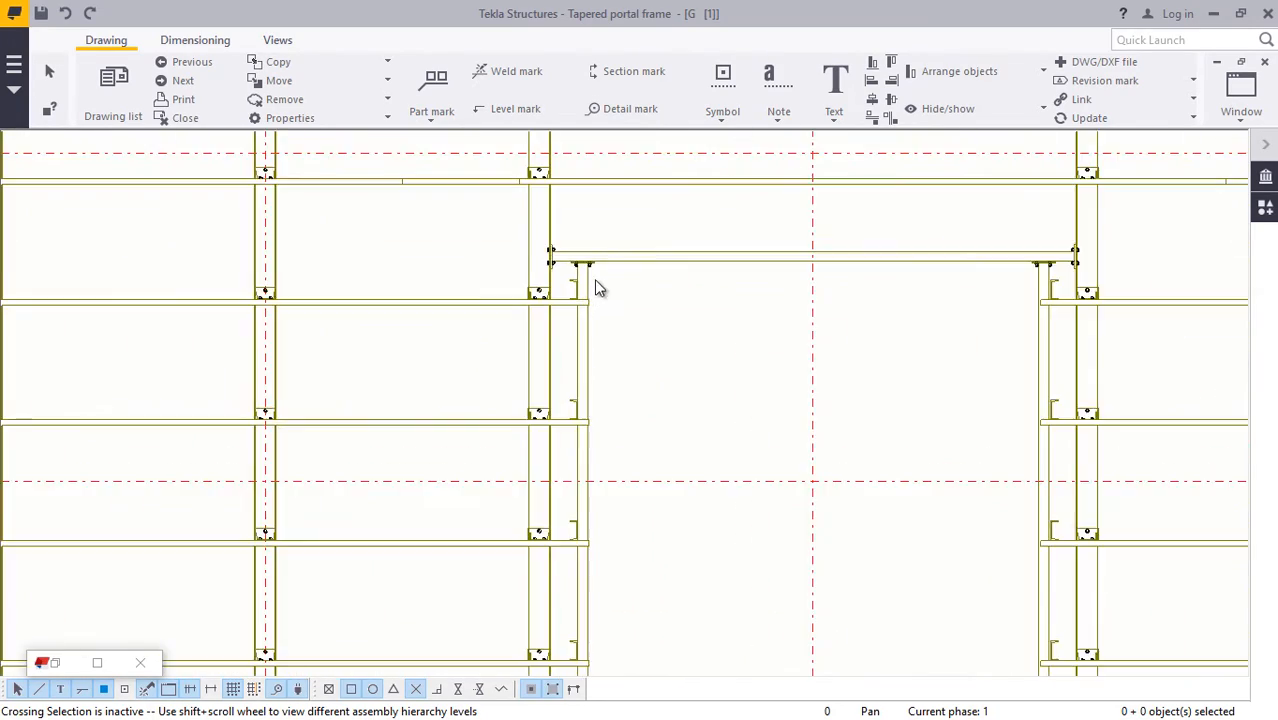
pyautogui.scroll(4, 547, 247)
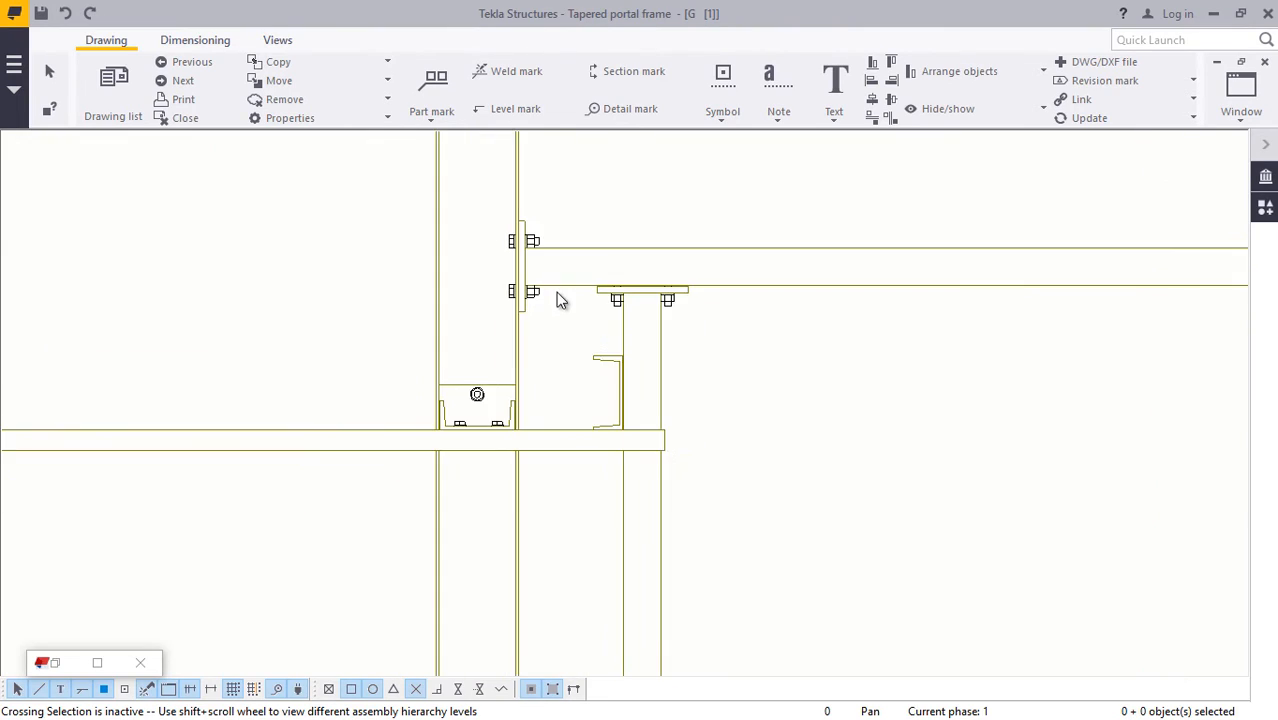
pyautogui.scroll(-12, 591, 357)
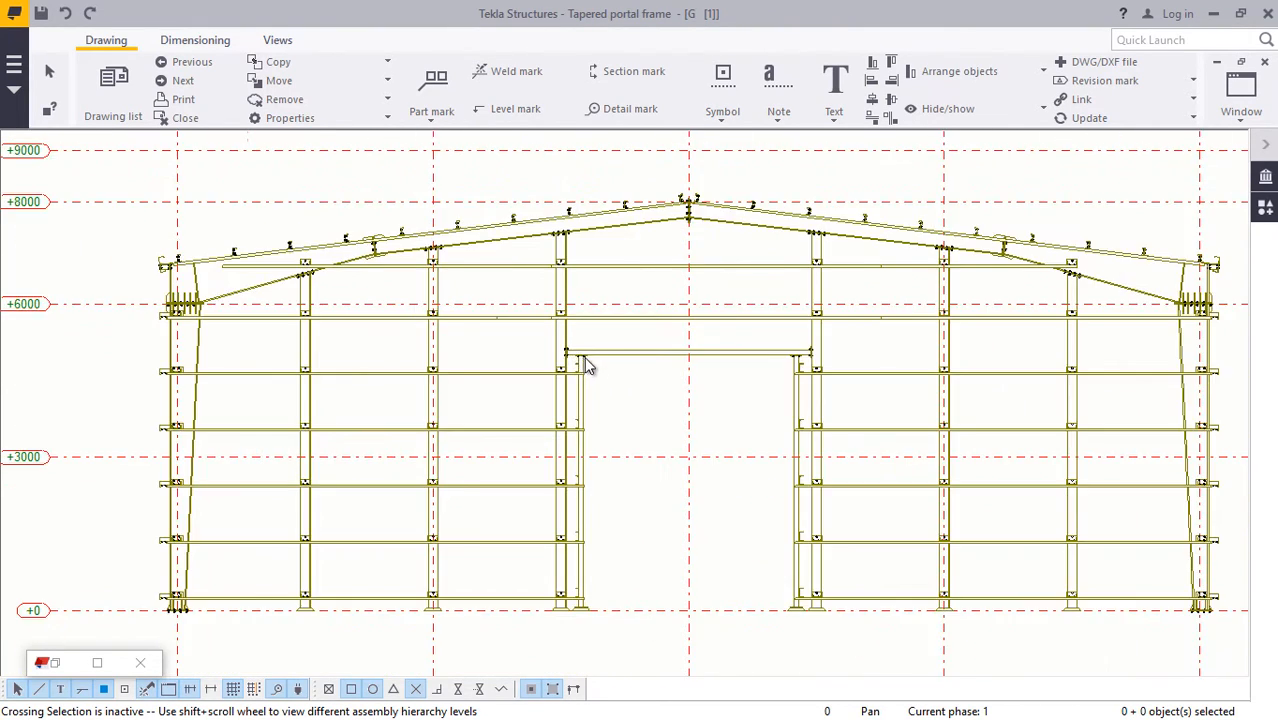
pyautogui.scroll(8, 567, 485)
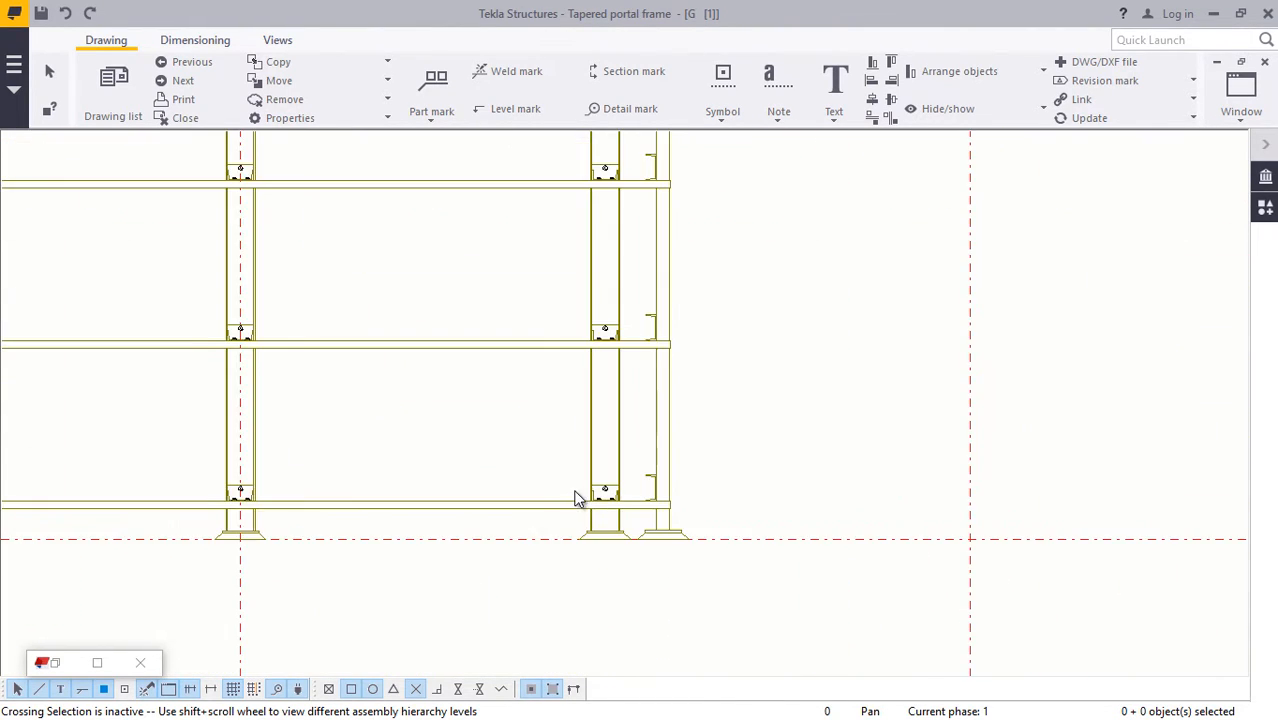
pyautogui.scroll(4, 596, 488)
pyautogui.scroll(-6, 593, 465)
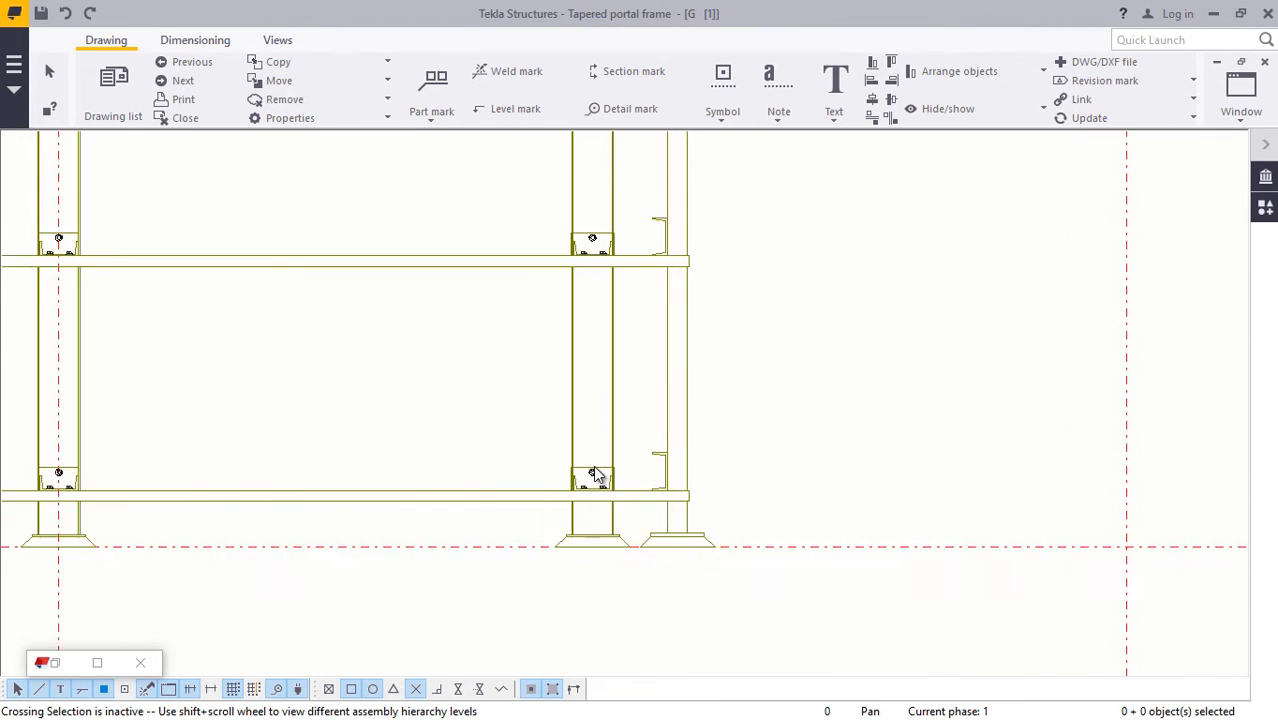
pyautogui.scroll(-6, 567, 467)
pyautogui.scroll(4, 148, 495)
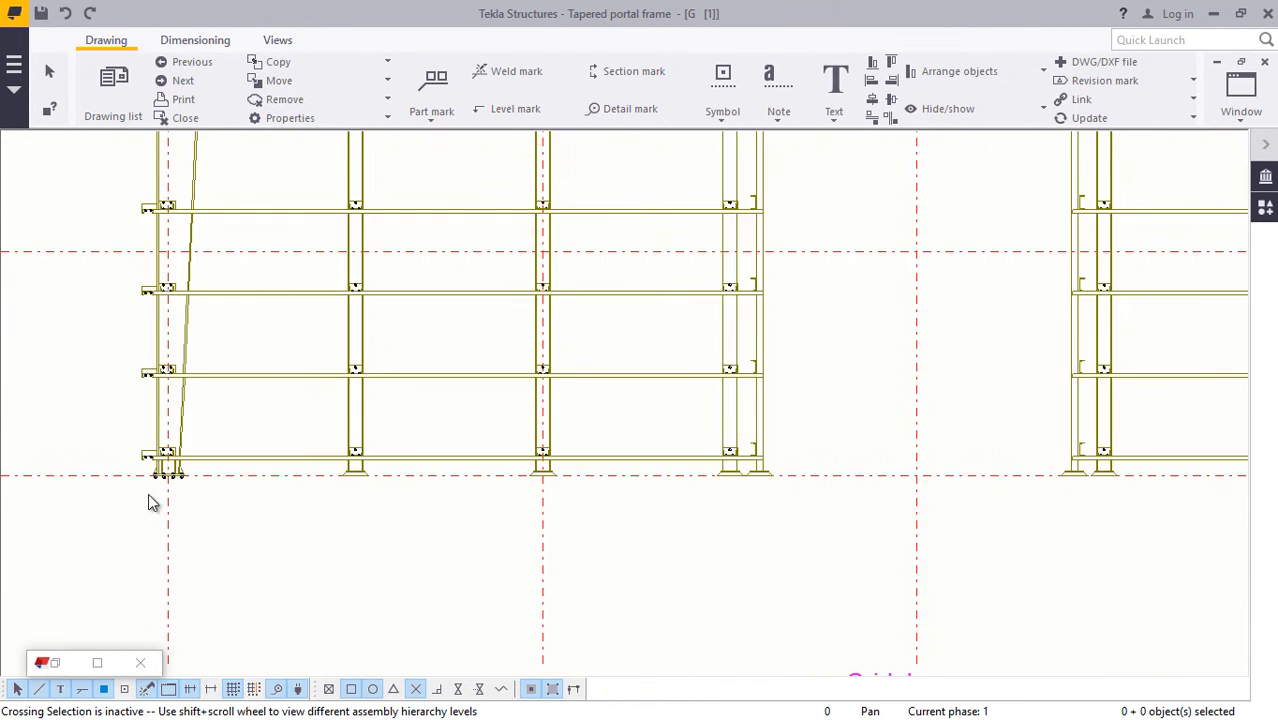
pyautogui.scroll(2, 175, 483)
pyautogui.scroll(8, 123, 440)
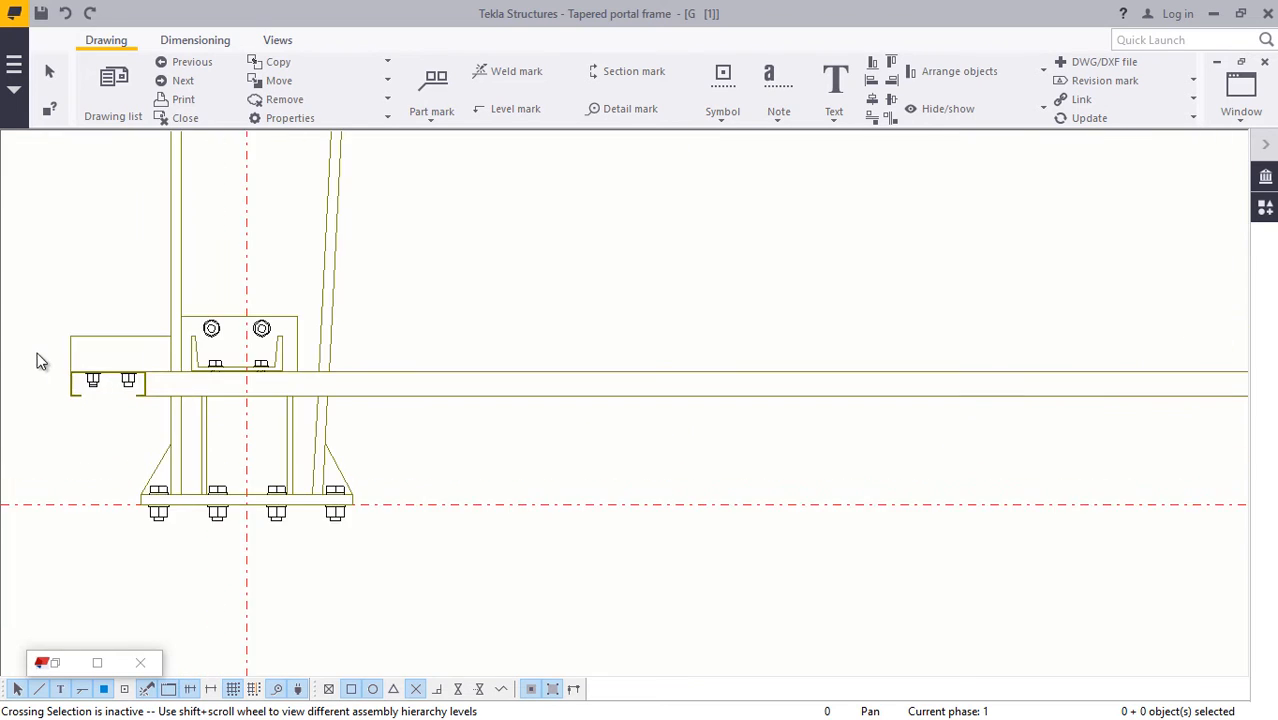
pyautogui.scroll(-10, 312, 395)
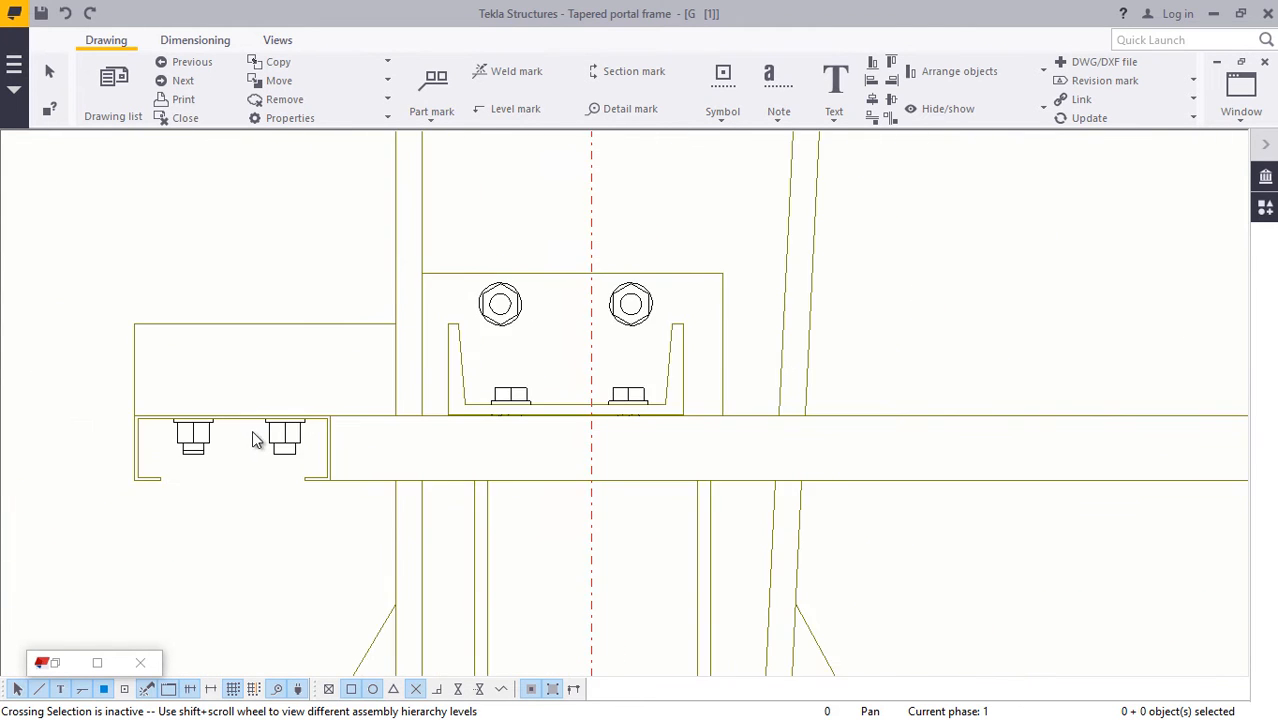
pyautogui.scroll(-8, 298, 497)
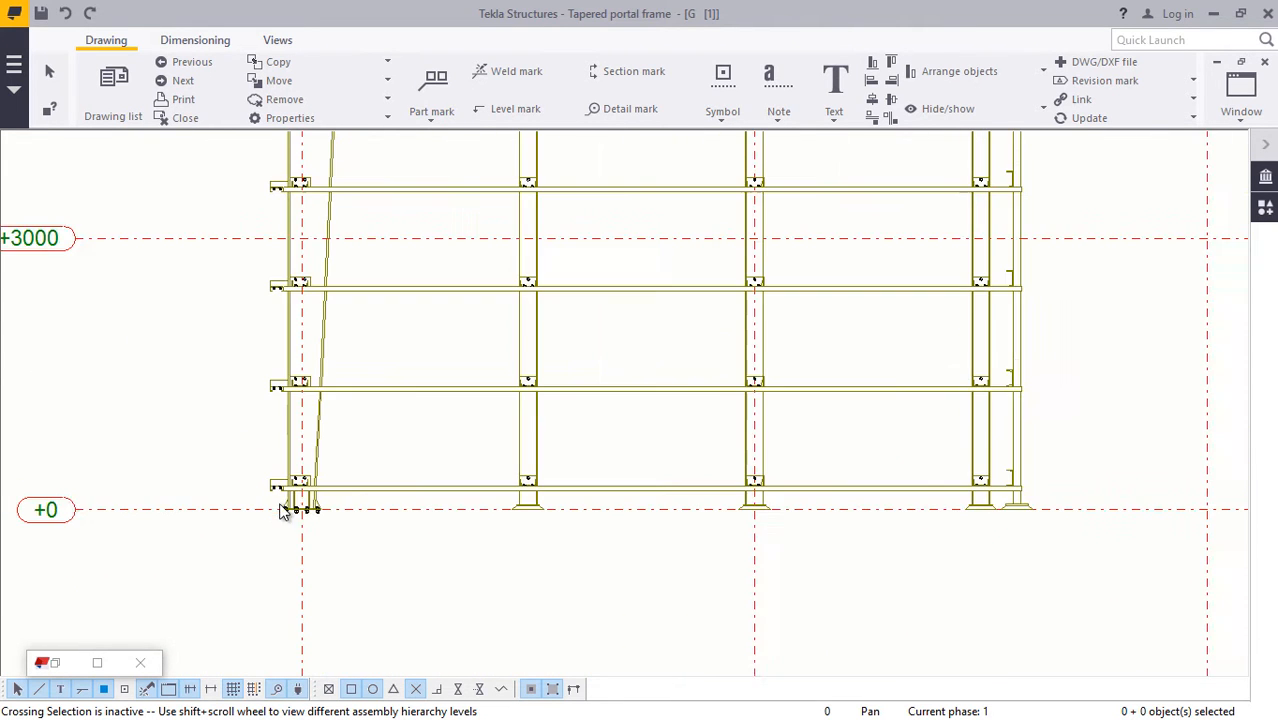
# Step: Examine the eaves connections and haunch bolts at both ends of the portal frame
pyautogui.scroll(8, 200, 270)
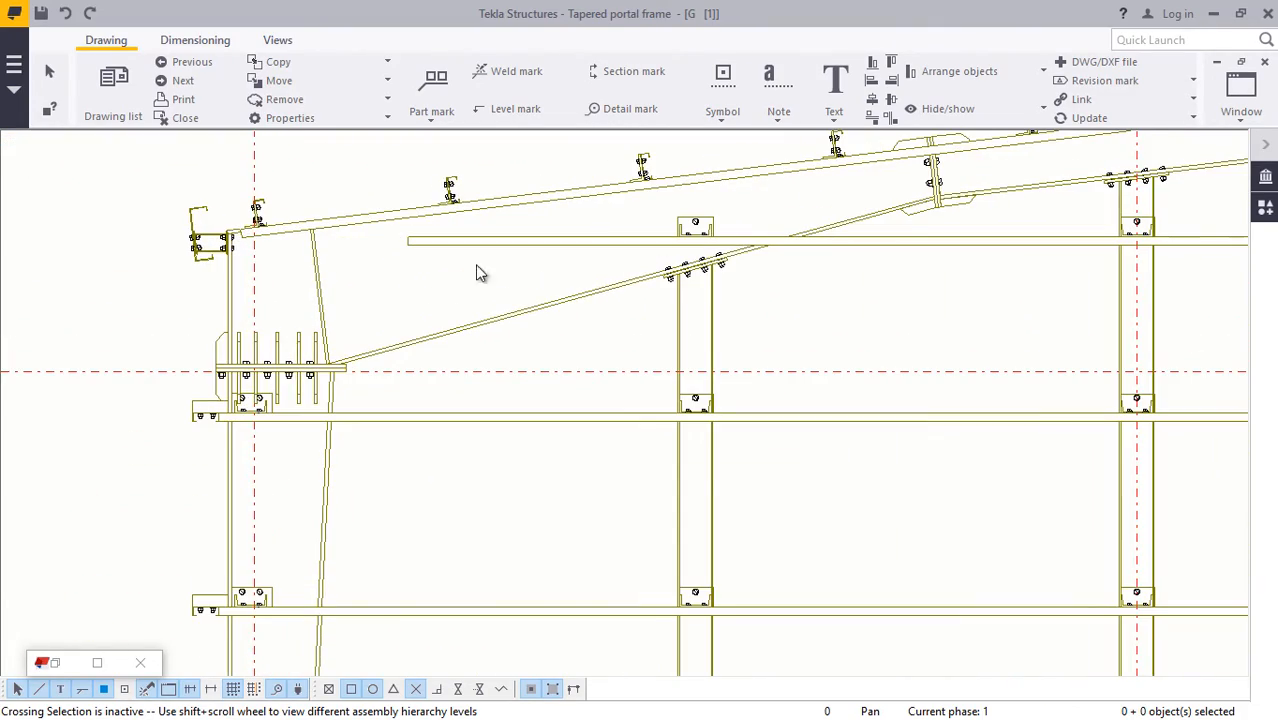
pyautogui.scroll(-6, 478, 272)
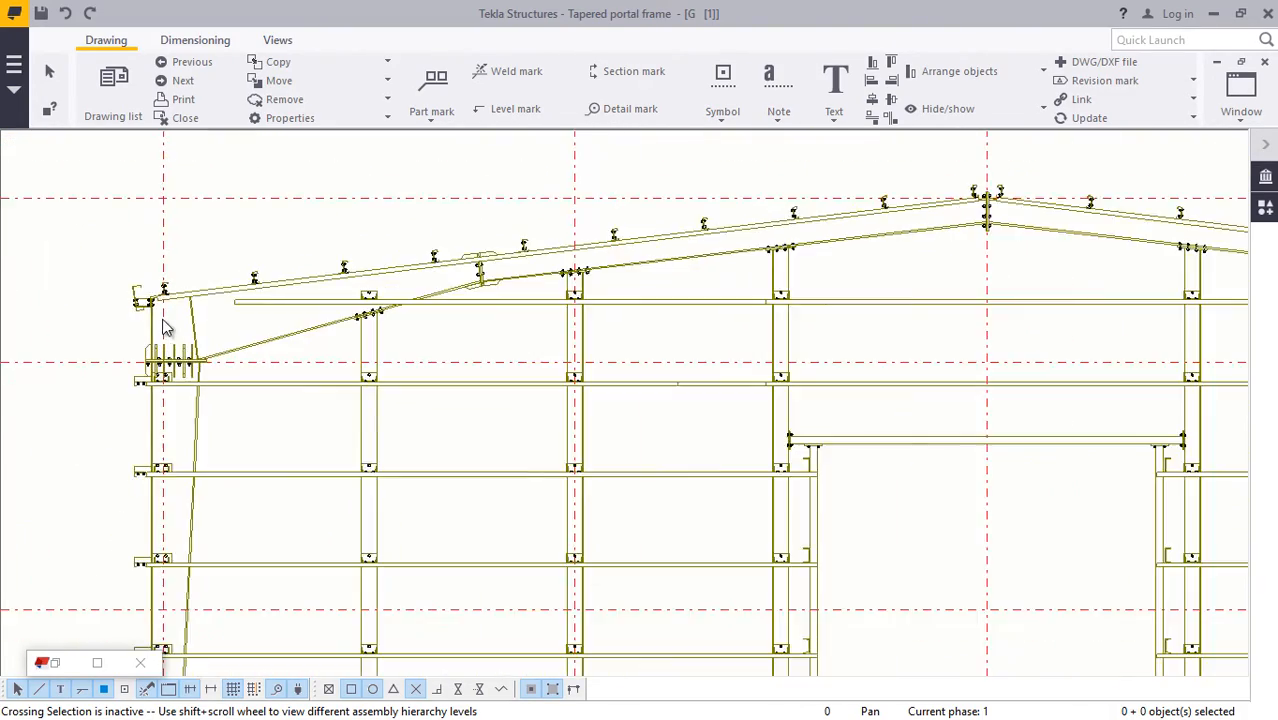
pyautogui.scroll(-3, 166, 328)
pyautogui.scroll(7, 899, 342)
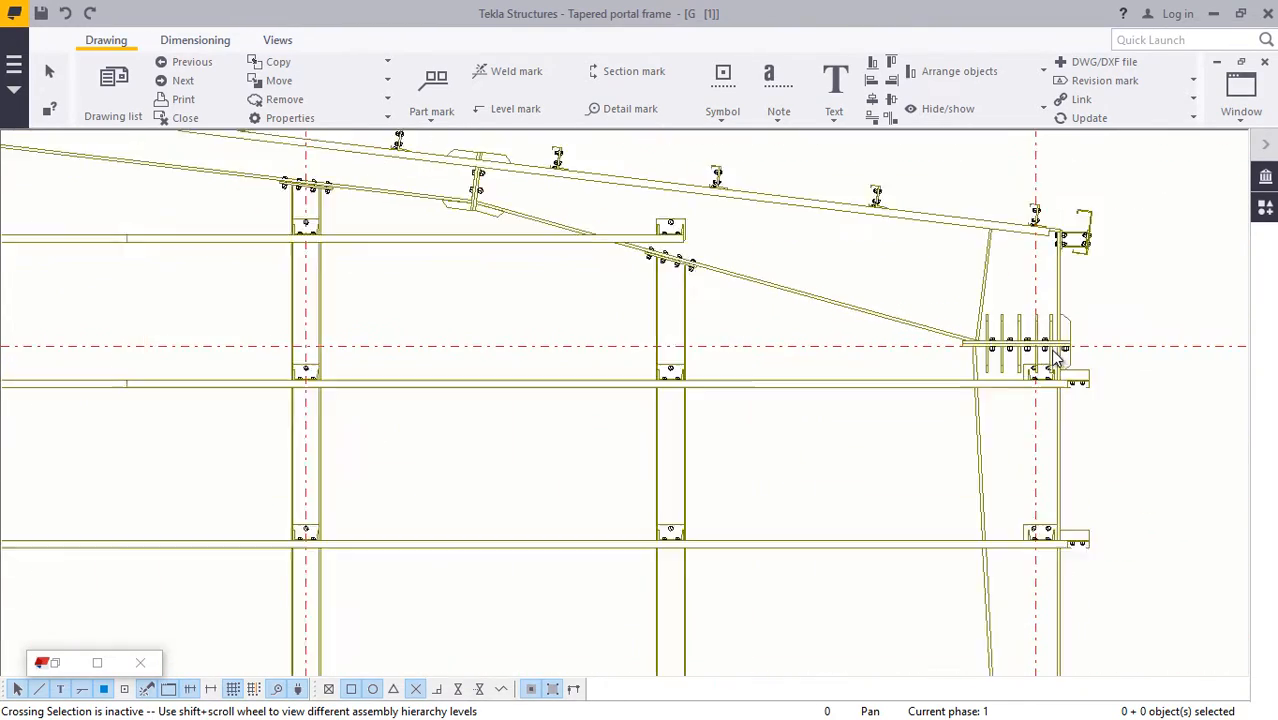
pyautogui.scroll(6, 1057, 362)
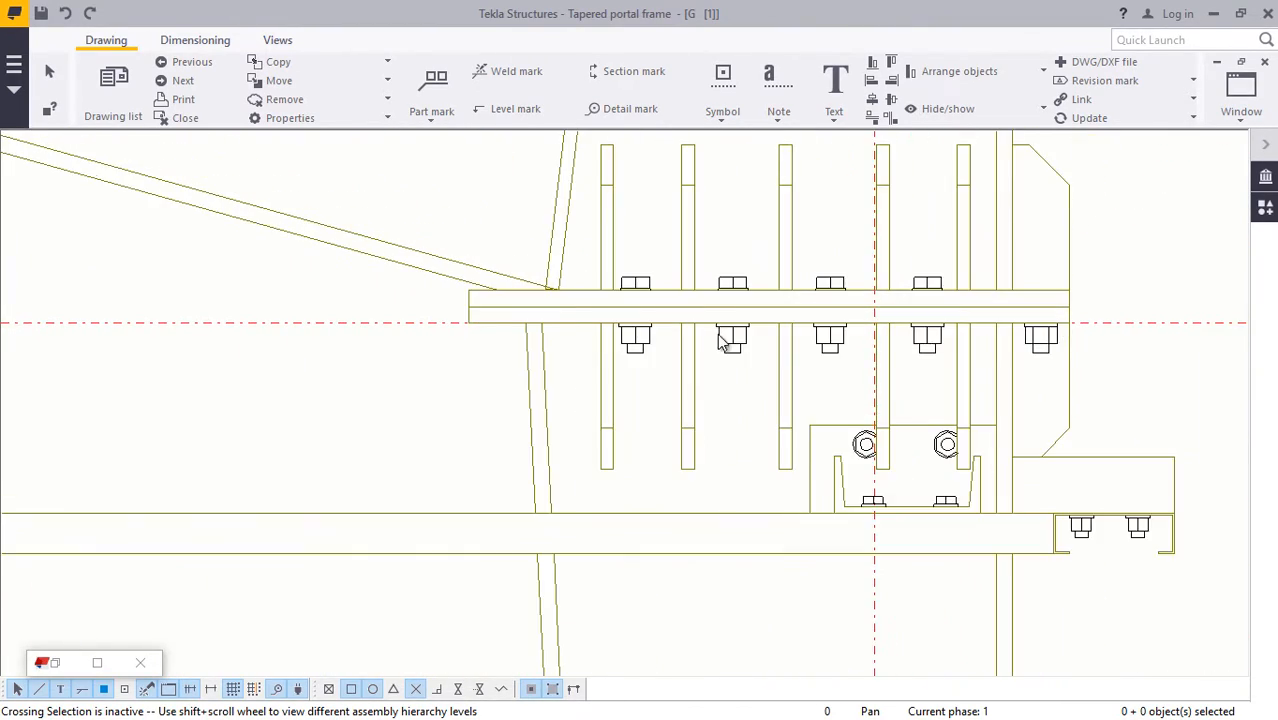
pyautogui.scroll(-5, 722, 340)
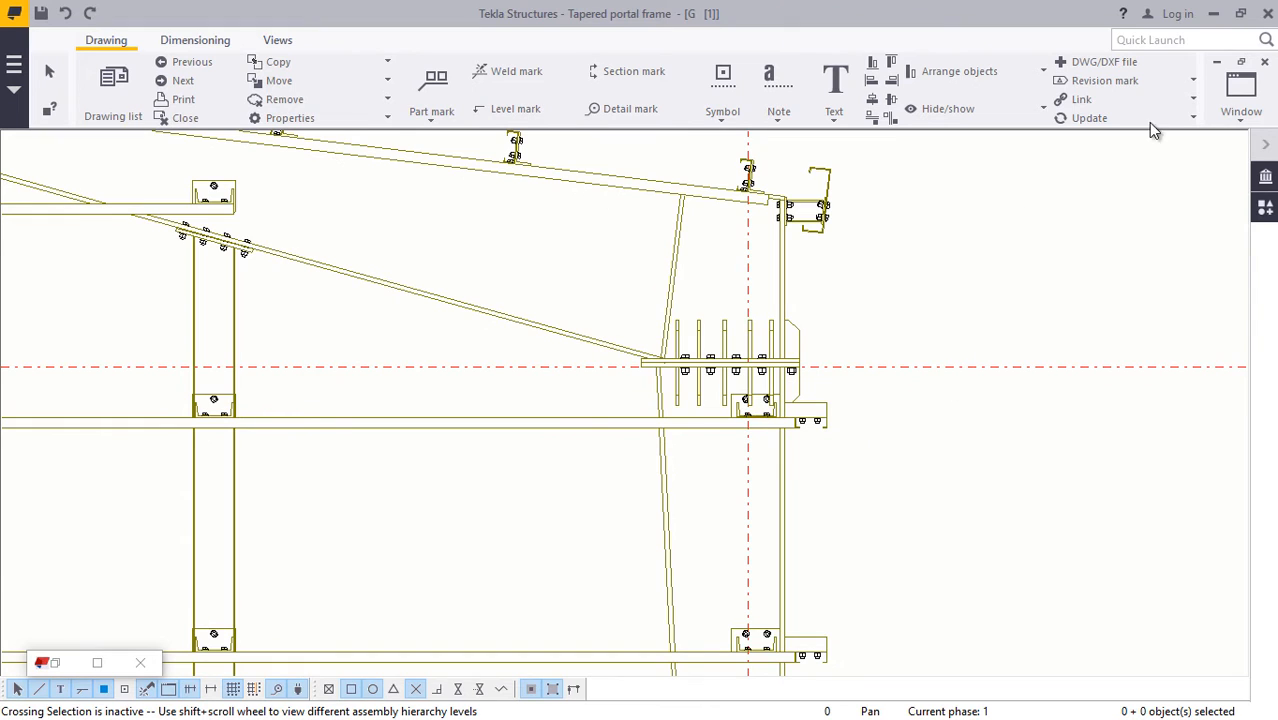
# Step: Open assembly drawing A.127 from the drawing list and check the tapered column's shortened front view
pyautogui.click(96, 661)
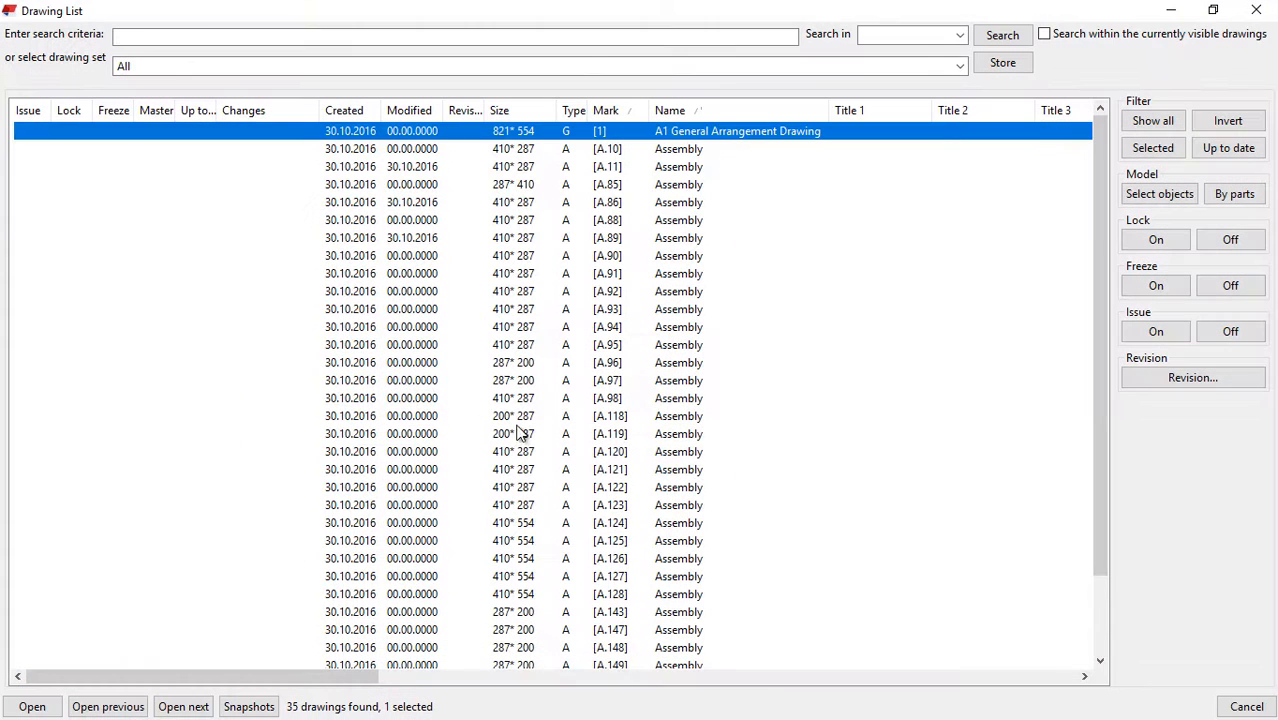
pyautogui.doubleClick(697, 577)
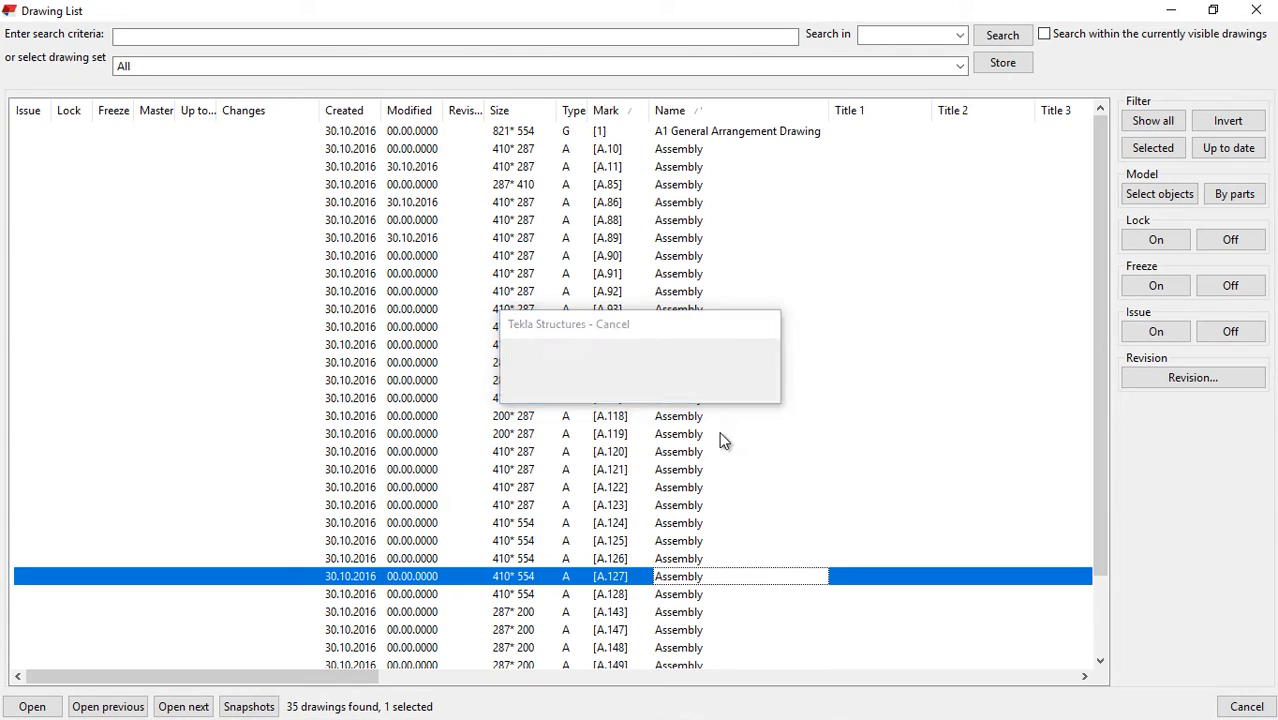
pyautogui.click(1170, 12)
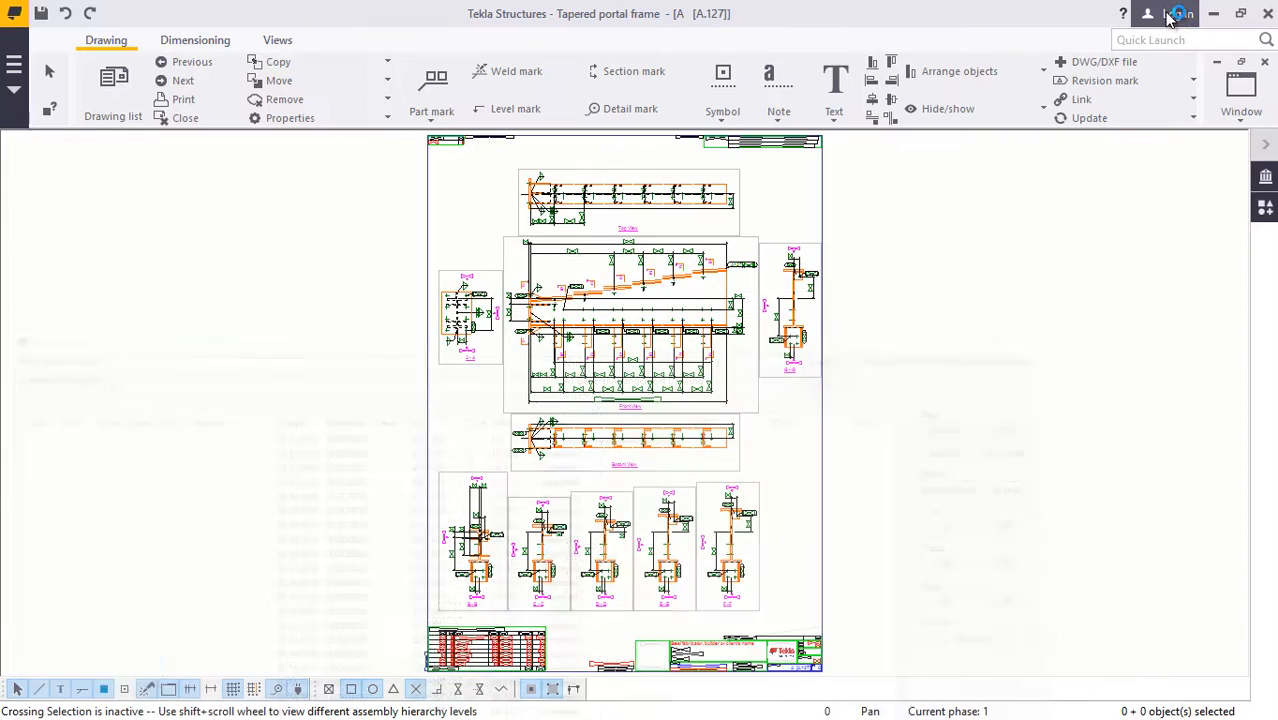
pyautogui.scroll(3, 632, 290)
pyautogui.scroll(2, 632, 290)
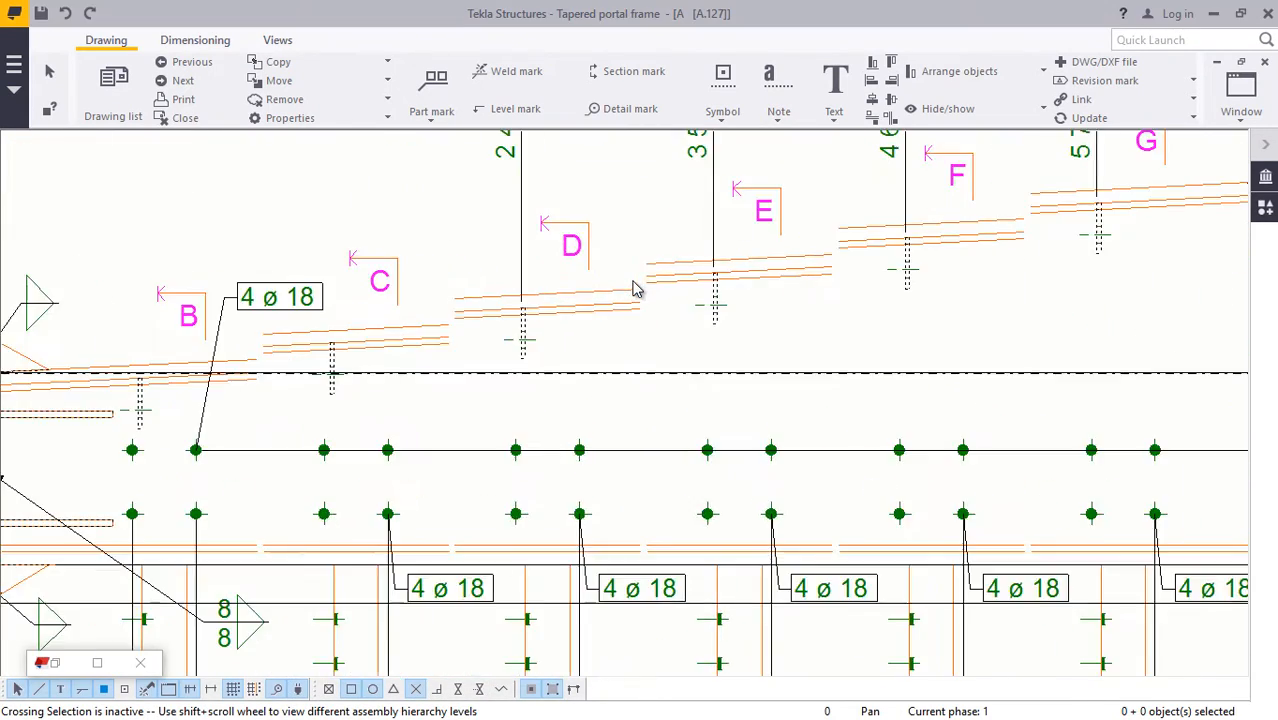
pyautogui.scroll(-5, 632, 290)
pyautogui.scroll(2, 830, 283)
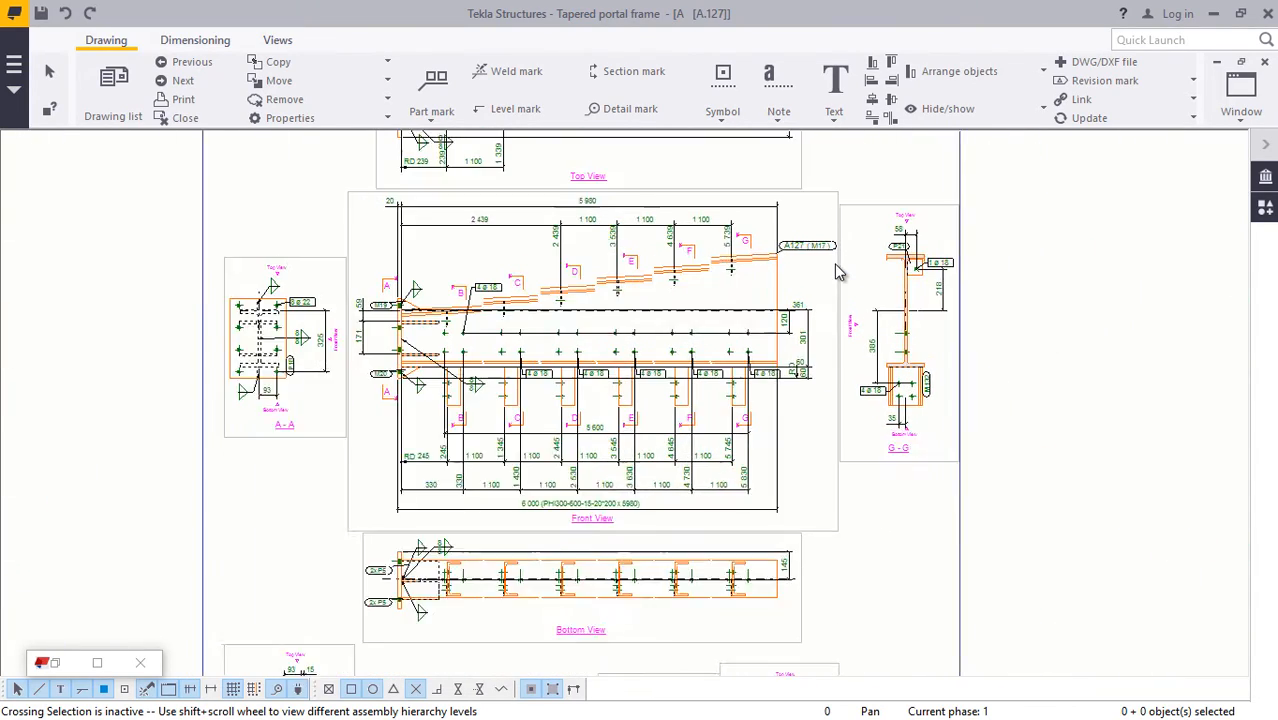
# Step: Move the tapered column's front view off the sheet into the empty space to its right
pyautogui.click(846, 290)
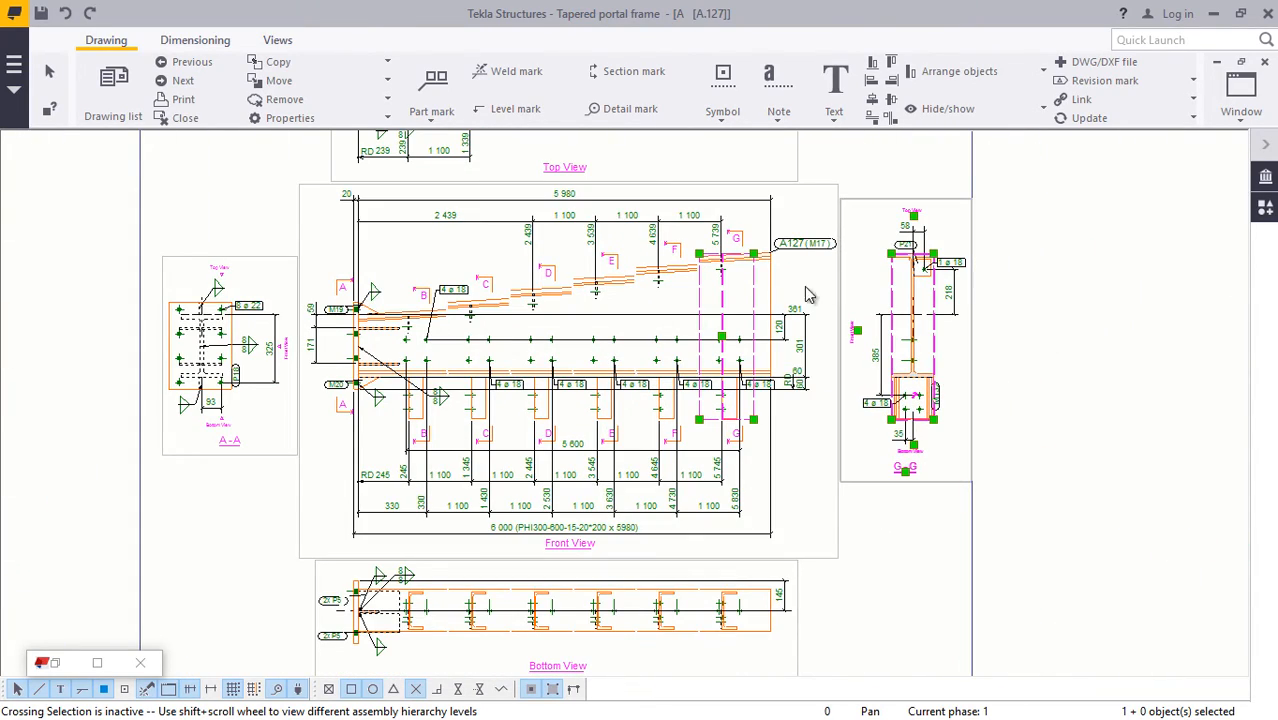
pyautogui.click(840, 546)
pyautogui.scroll(-3, 760, 494)
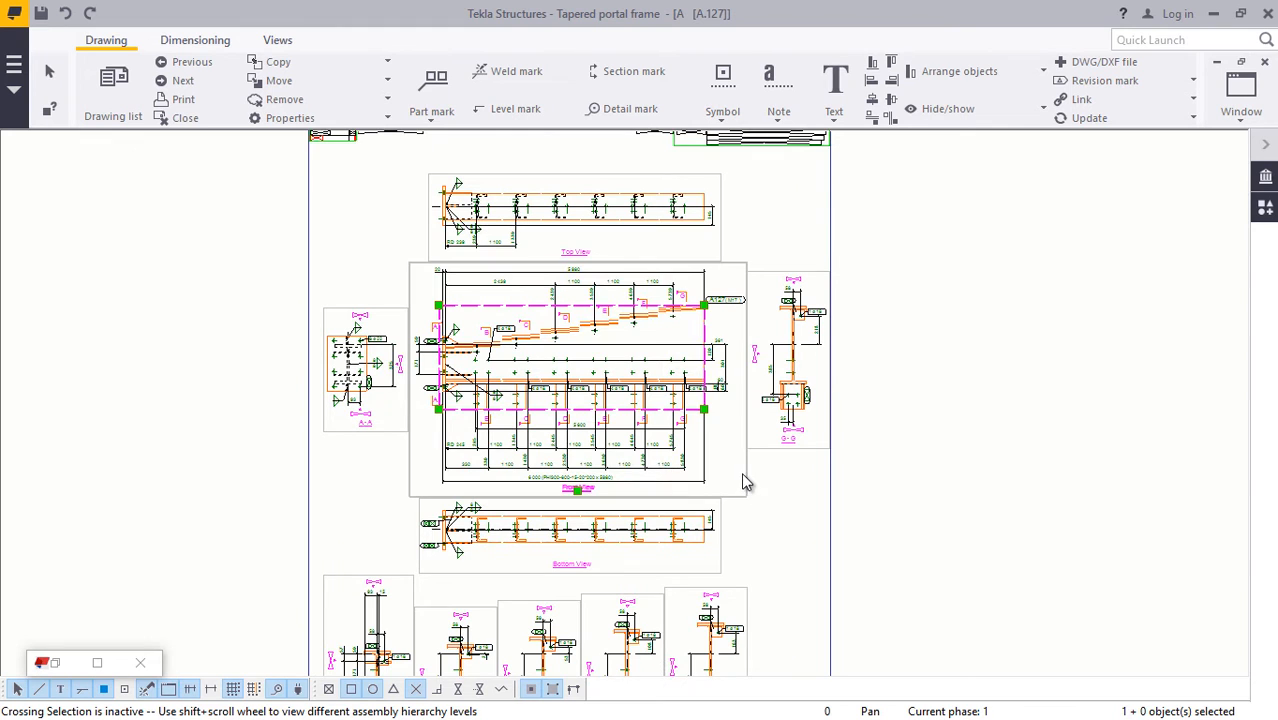
pyautogui.moveTo(745, 483)
pyautogui.mouseDown()
pyautogui.moveTo(856, 459)
pyautogui.moveTo(1240, 424)
pyautogui.moveTo(1222, 440)
pyautogui.mouseUp()
pyautogui.scroll(-3, 540, 440)
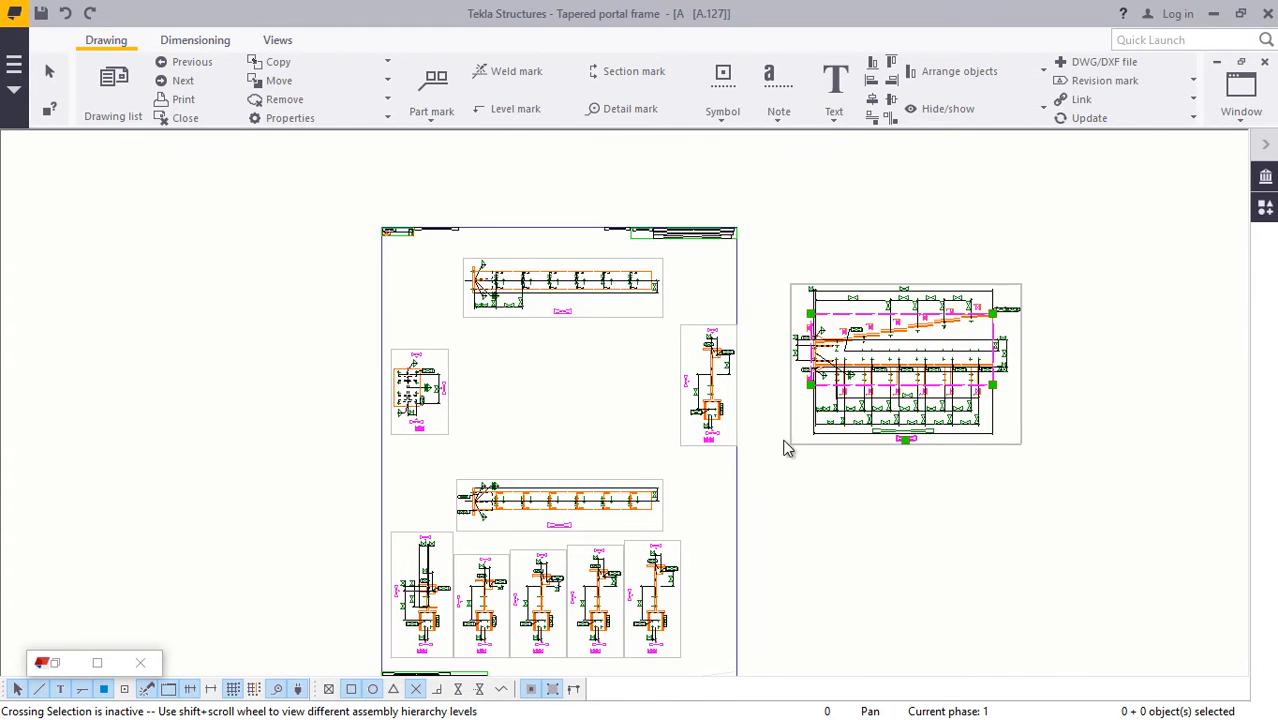
# Step: Rotate the tapered column's front view by 90 degrees so the column stands upright, and check its dimensions near section G
pyautogui.scroll(2, 900, 470)
pyautogui.rightClick(1028, 440)
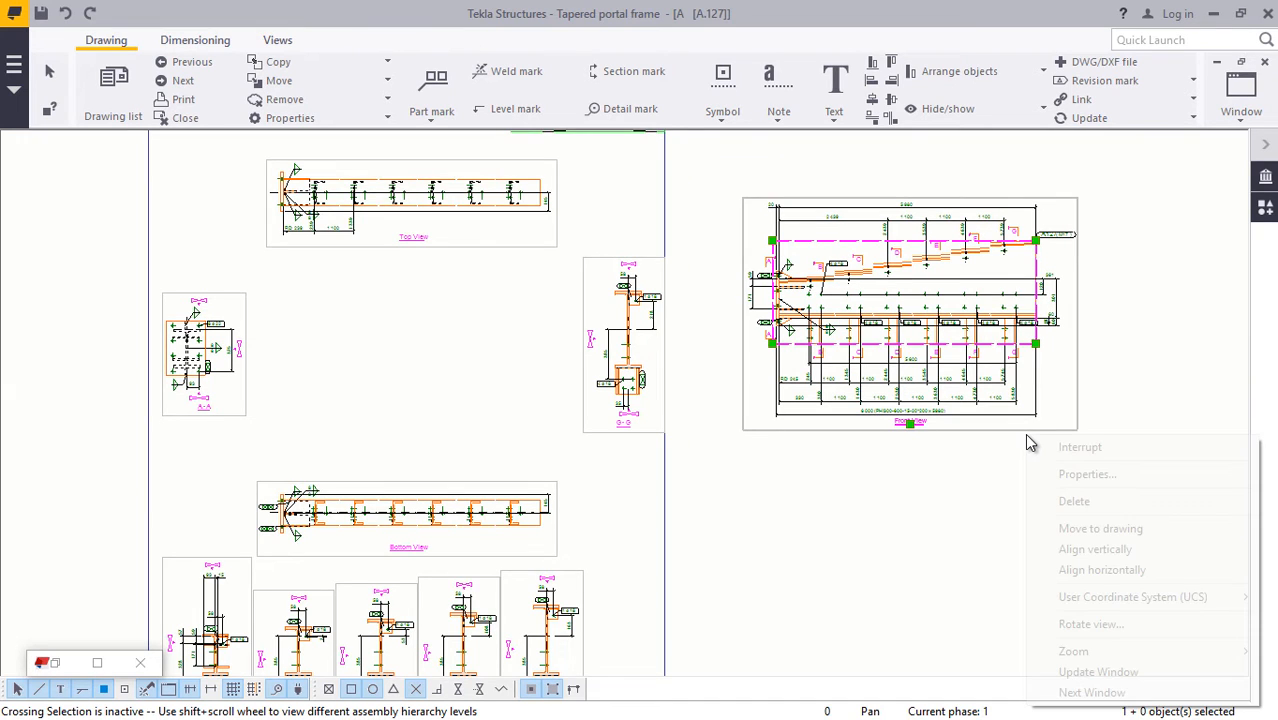
pyautogui.click(1032, 624)
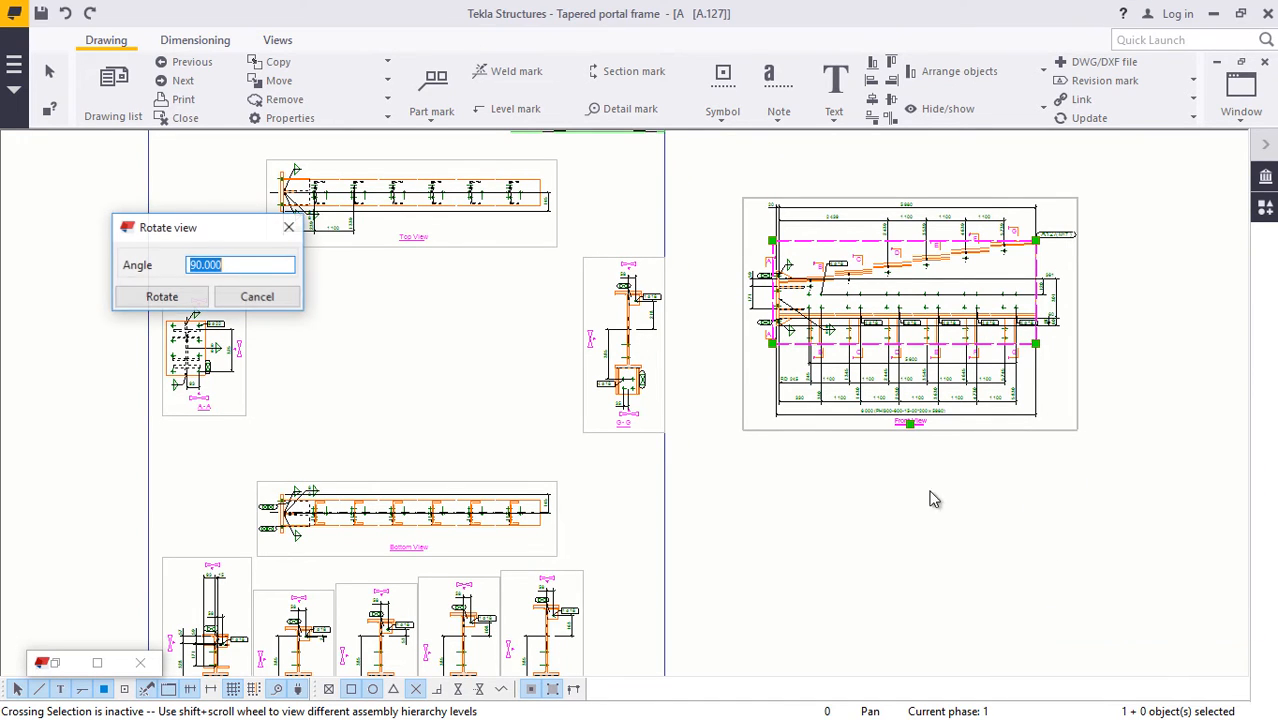
pyautogui.click(160, 296)
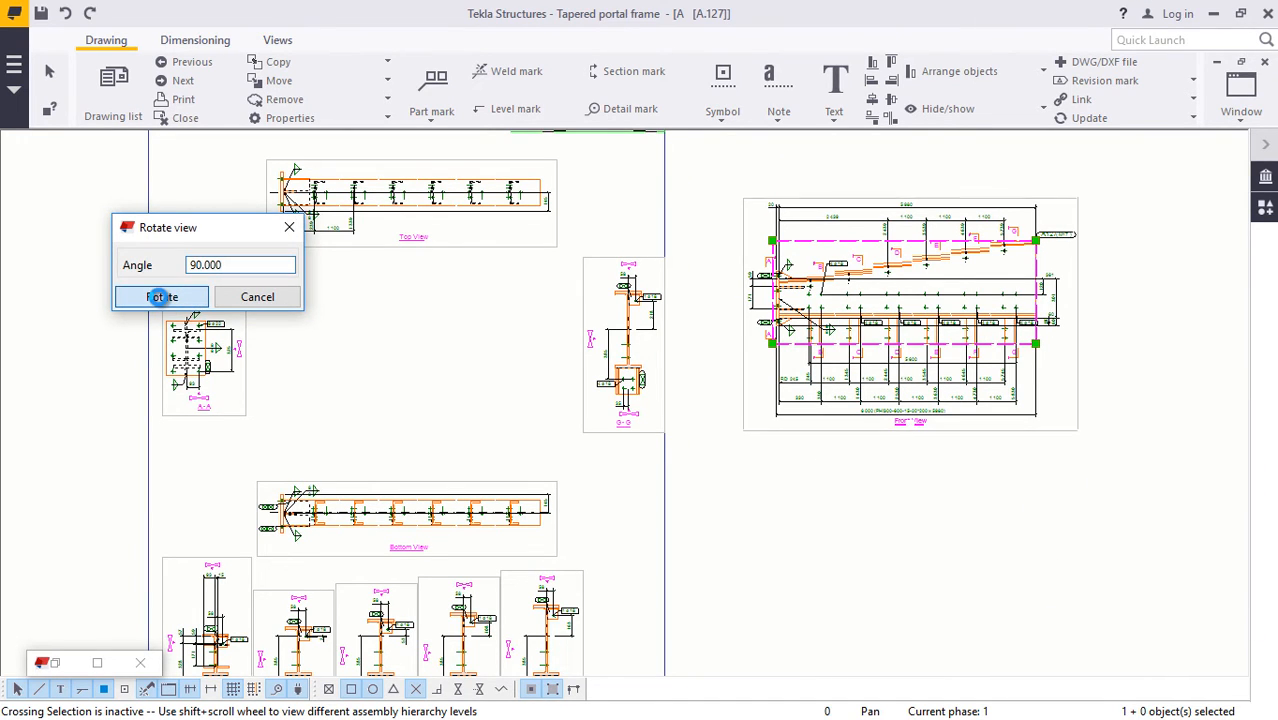
pyautogui.click(1084, 285)
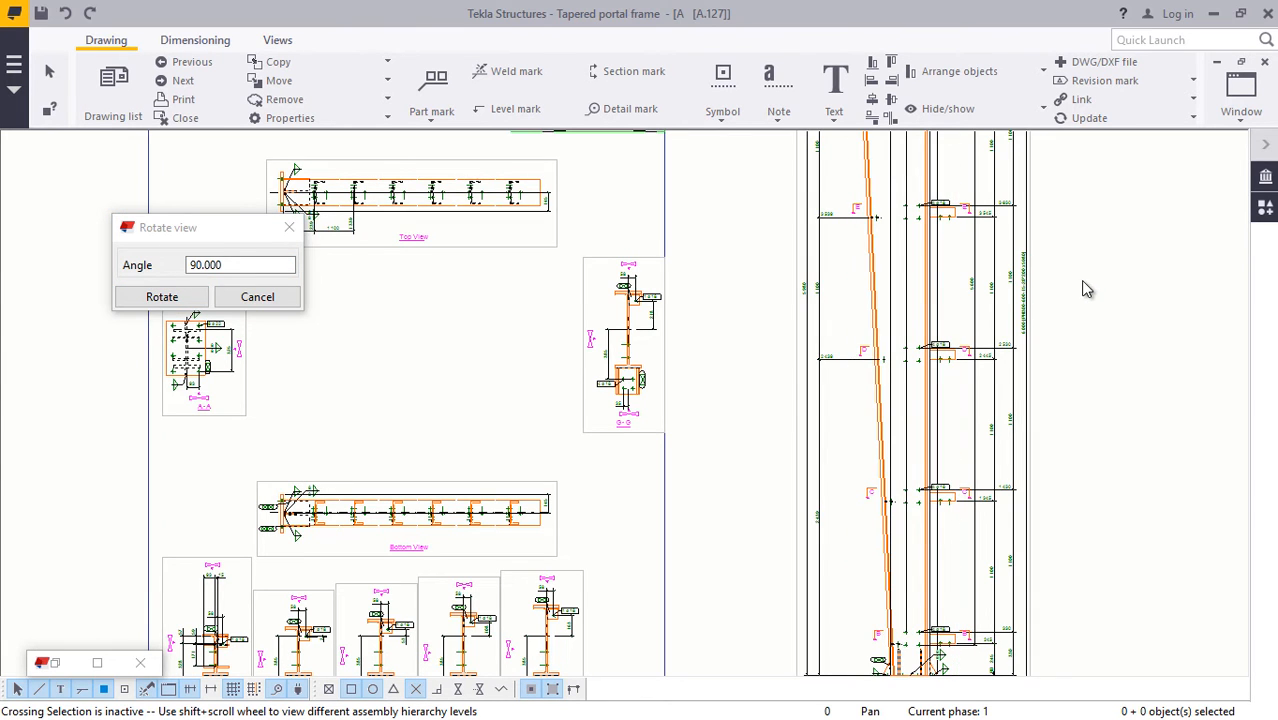
pyautogui.scroll(-5, 704, 346)
pyautogui.scroll(-5, 728, 349)
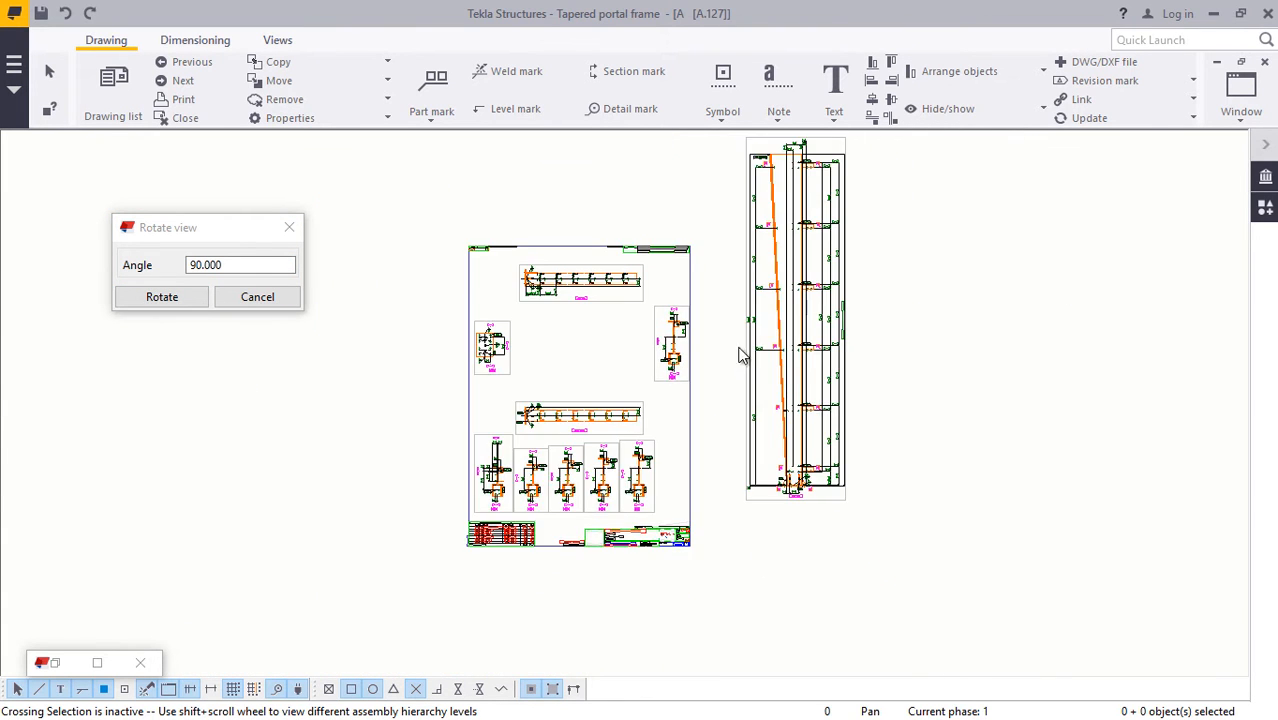
pyautogui.scroll(5, 808, 186)
pyautogui.scroll(5, 808, 186)
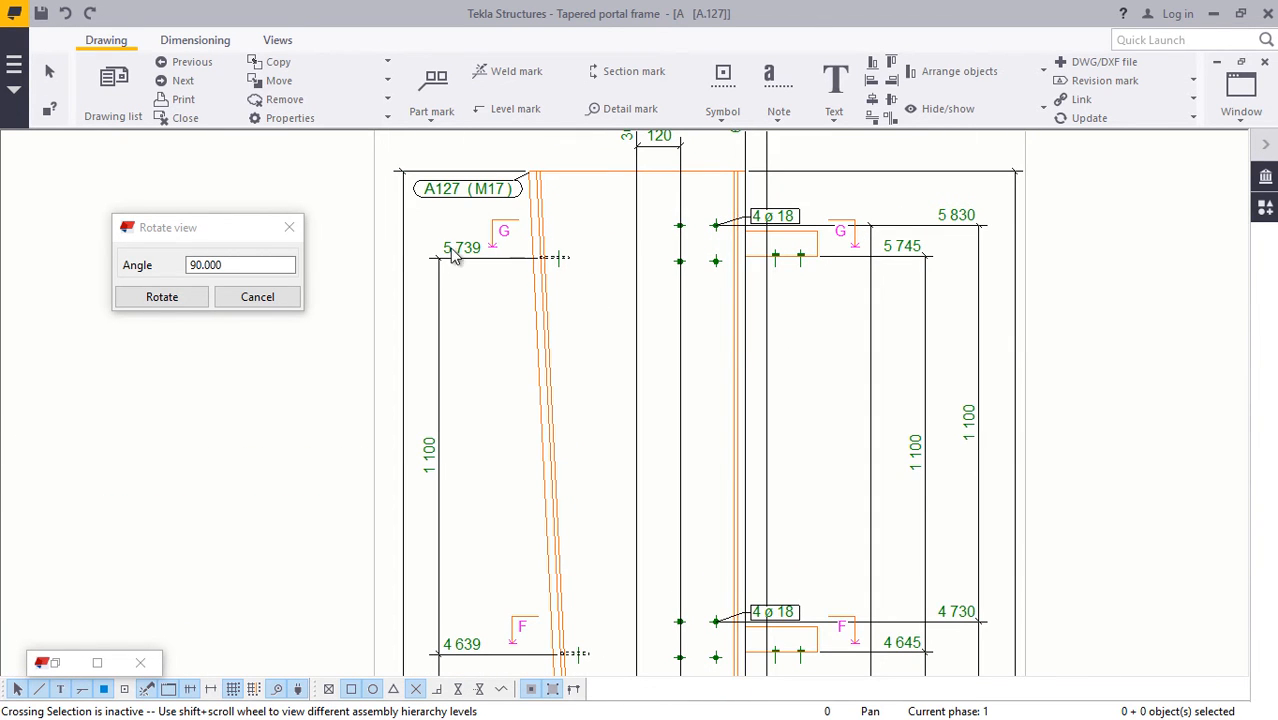
# Step: Close the view rotation dialog and examine the base plate, welds, bolt holes and dimensions at the foot of the upright column's front view
pyautogui.scroll(2, 402, 248)
pyautogui.click(285, 294)
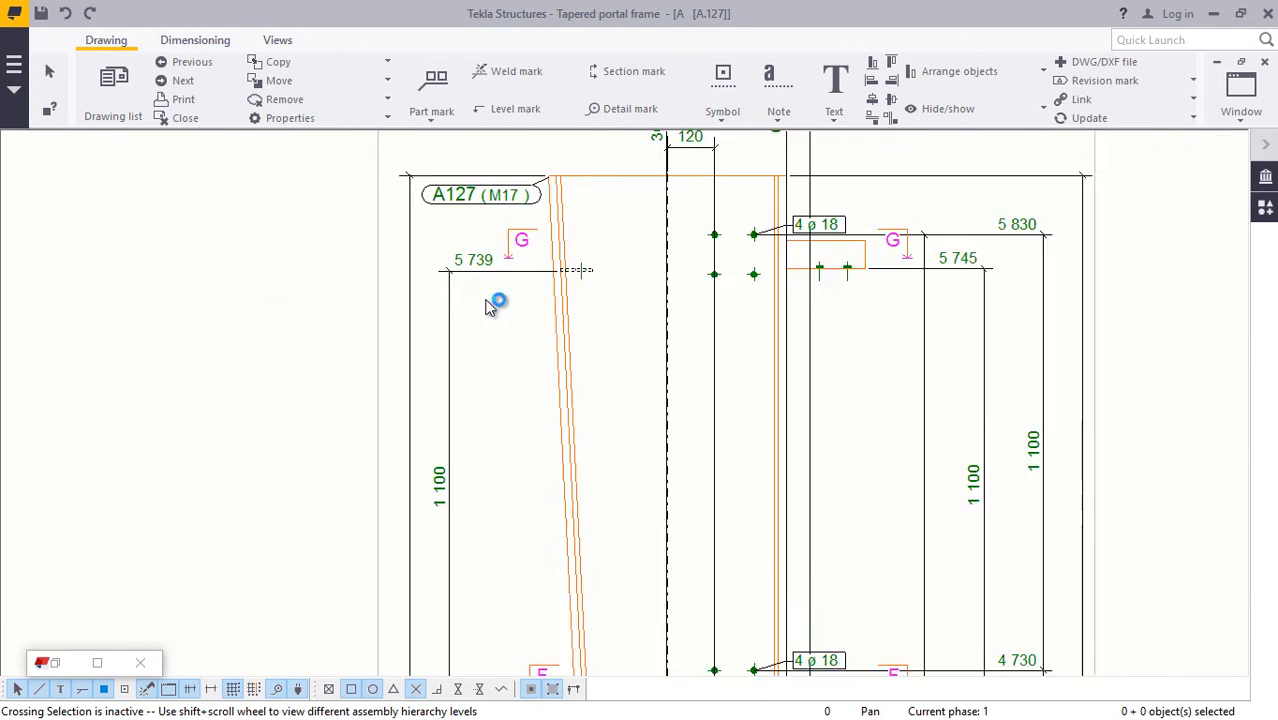
pyautogui.scroll(-6, 648, 405)
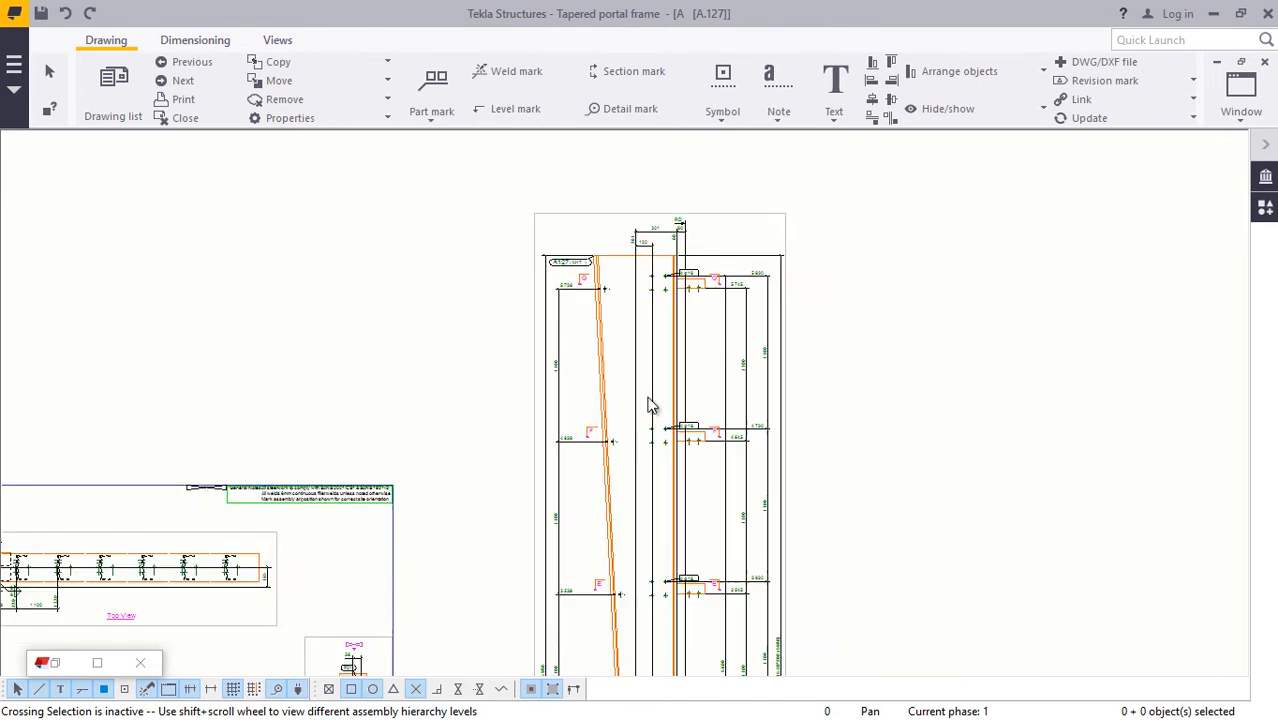
pyautogui.scroll(-8, 650, 375)
pyautogui.scroll(4, 655, 620)
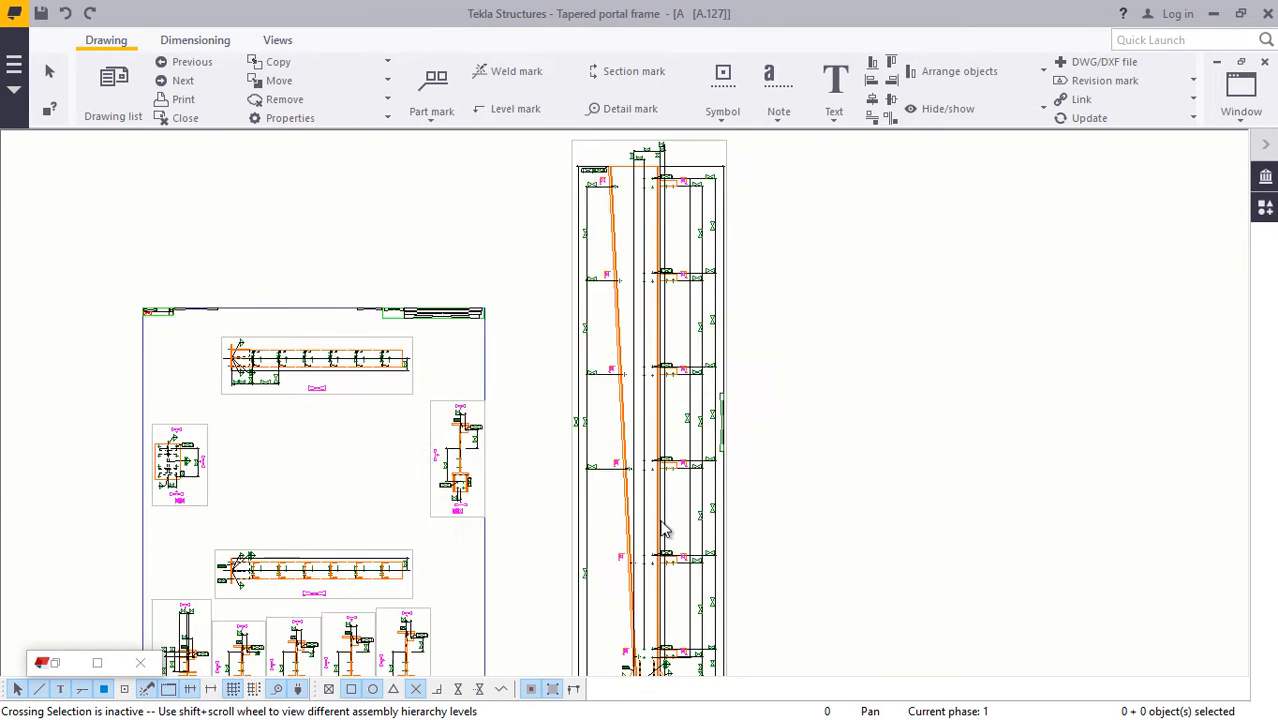
pyautogui.scroll(-4, 662, 530)
pyautogui.scroll(5, 662, 555)
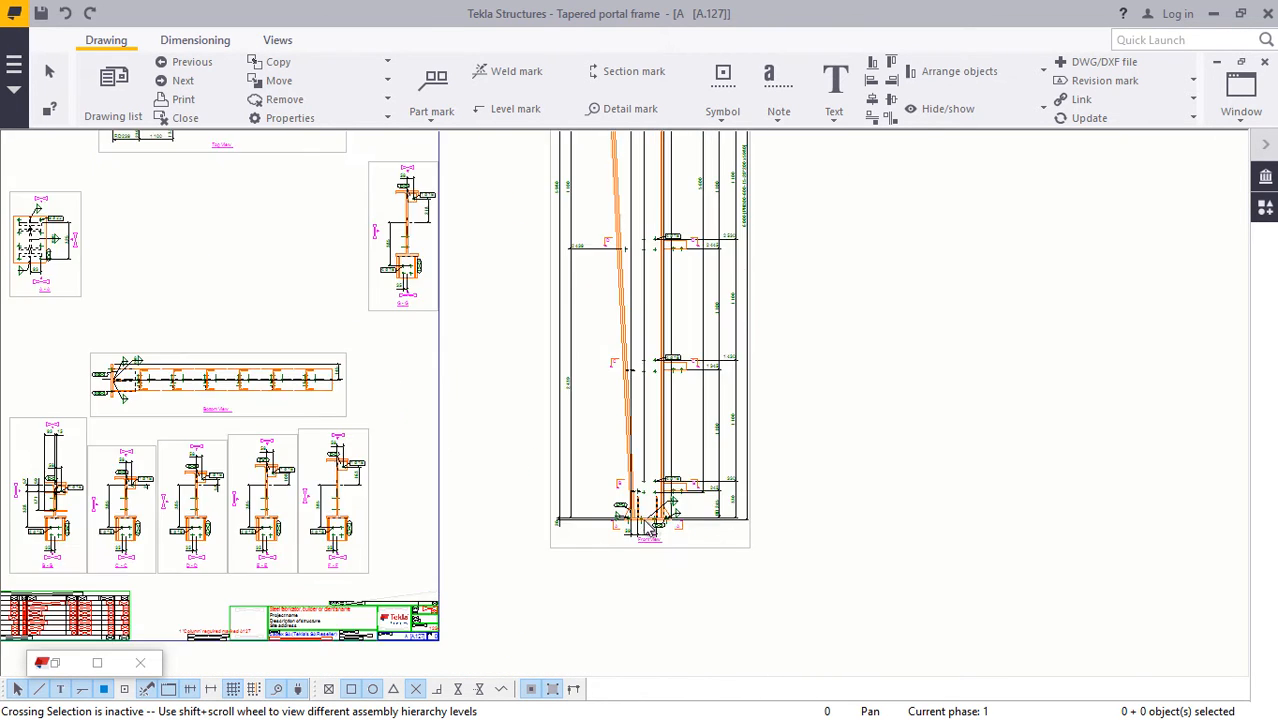
pyautogui.scroll(8, 652, 527)
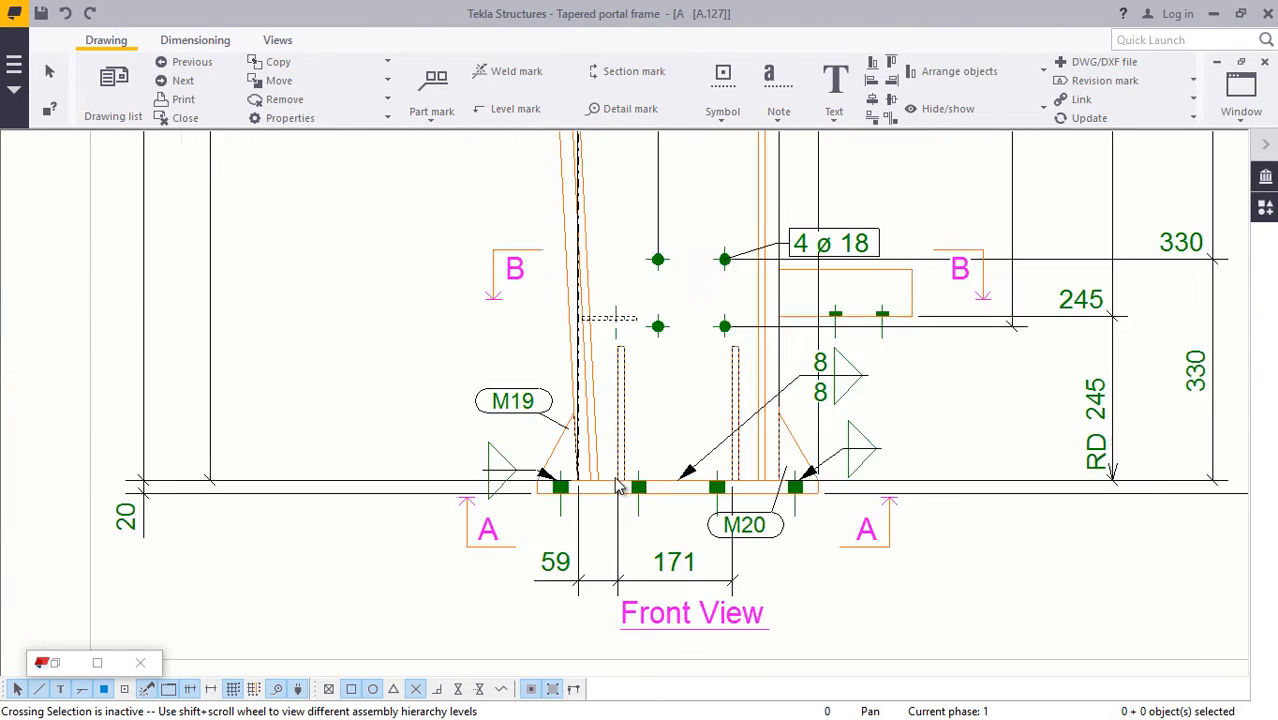
pyautogui.scroll(5, 618, 486)
pyautogui.scroll(-9, 618, 522)
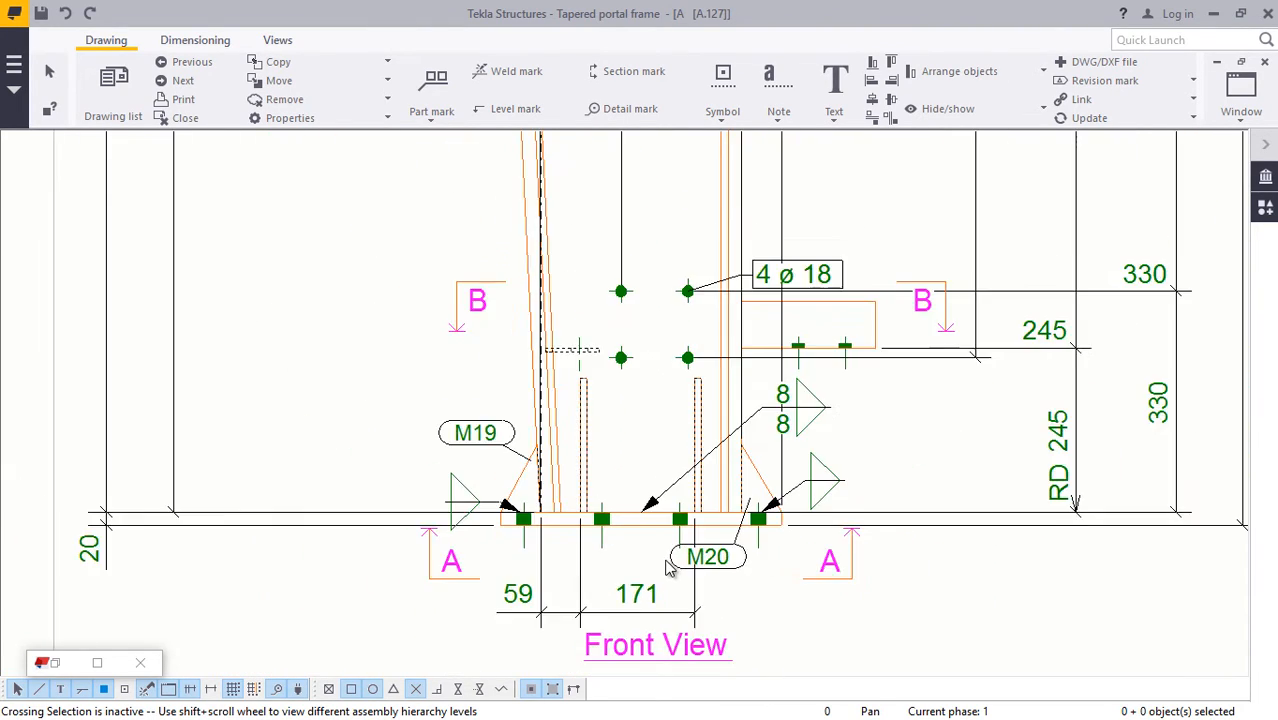
pyautogui.scroll(3, 880, 515)
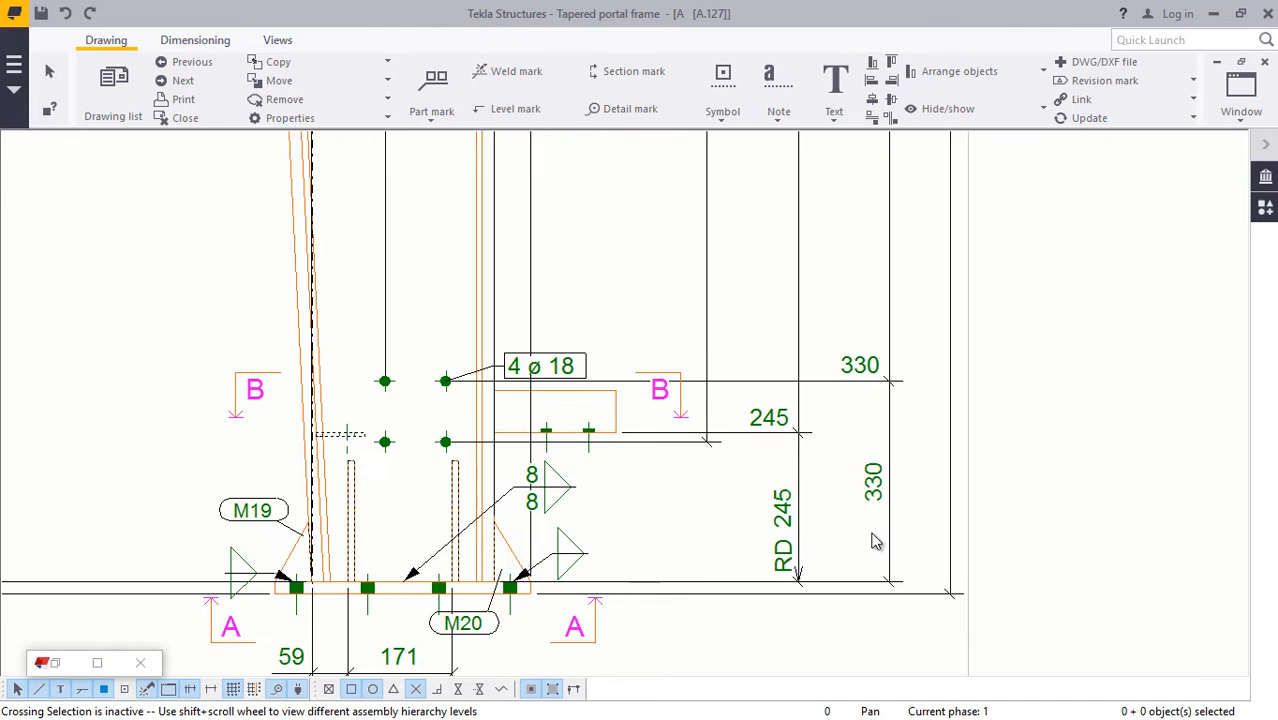
pyautogui.scroll(-2, 806, 568)
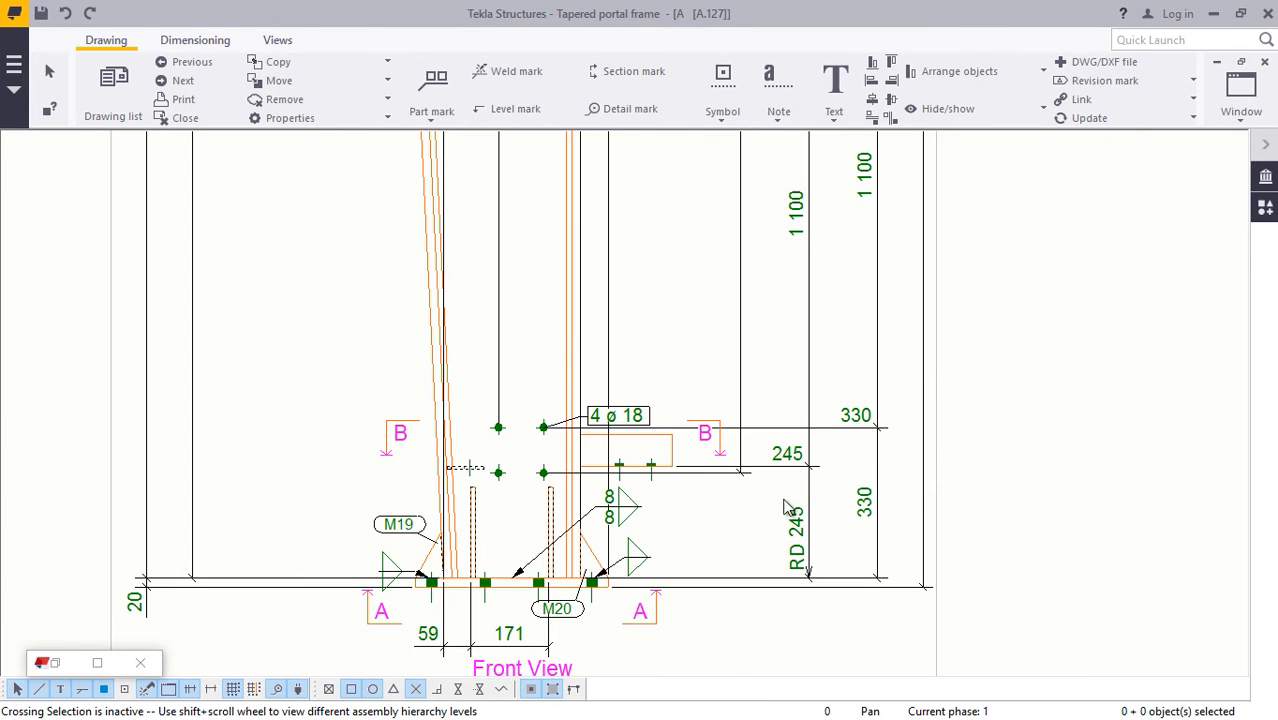
pyautogui.scroll(-8, 787, 508)
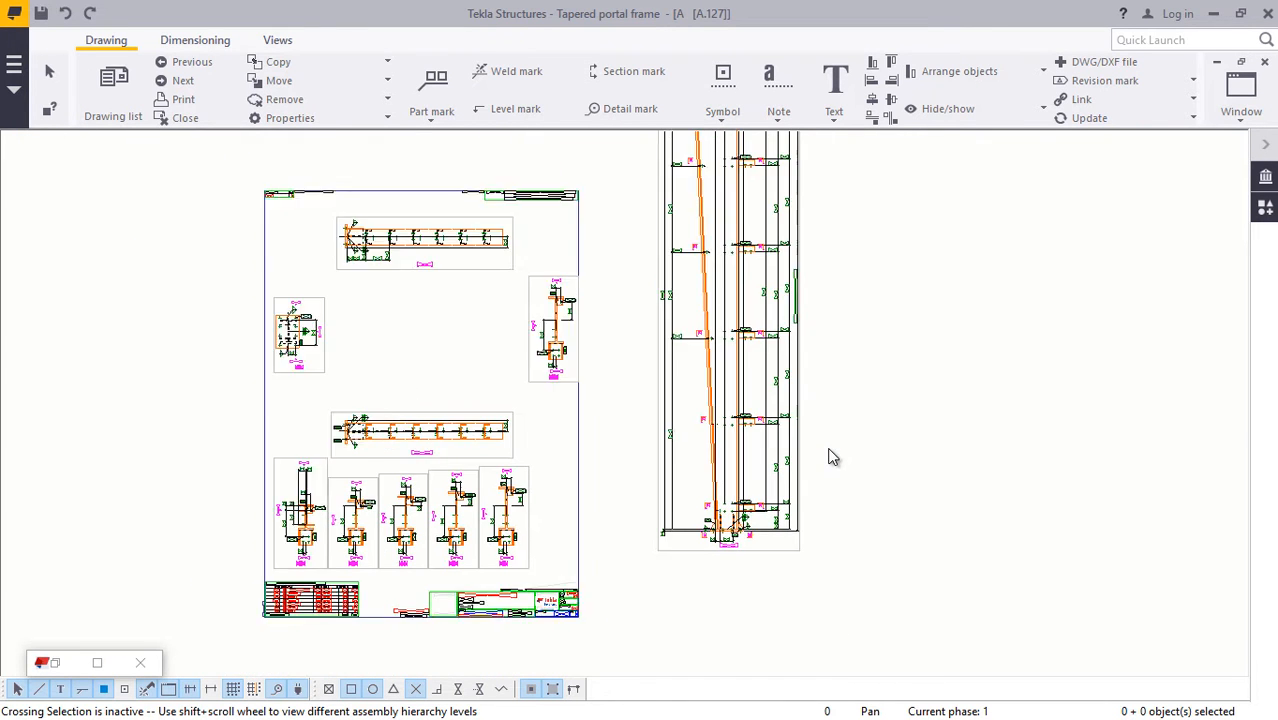
# Step: Compare section G-G and sections B-B to F-F on the sheet with the top end of the column's front view
pyautogui.scroll(3, 542, 300)
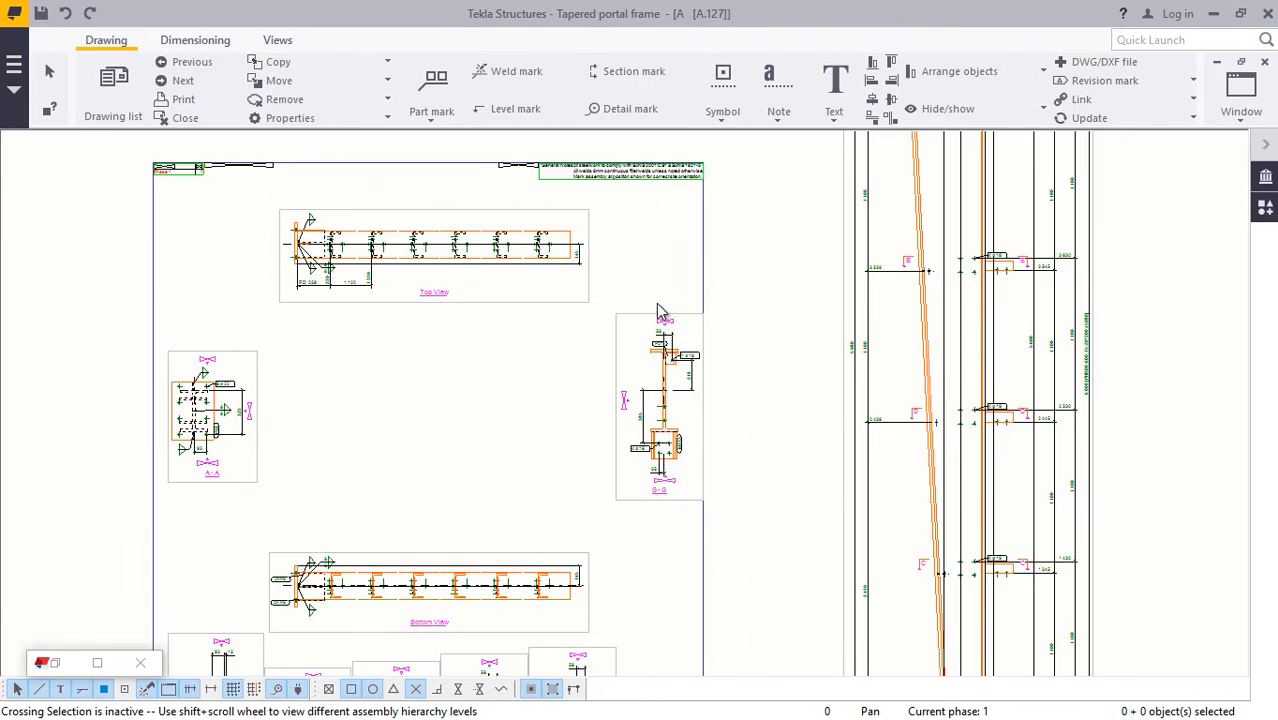
pyautogui.scroll(-1, 659, 306)
pyautogui.scroll(5, 695, 437)
pyautogui.scroll(-3, 696, 412)
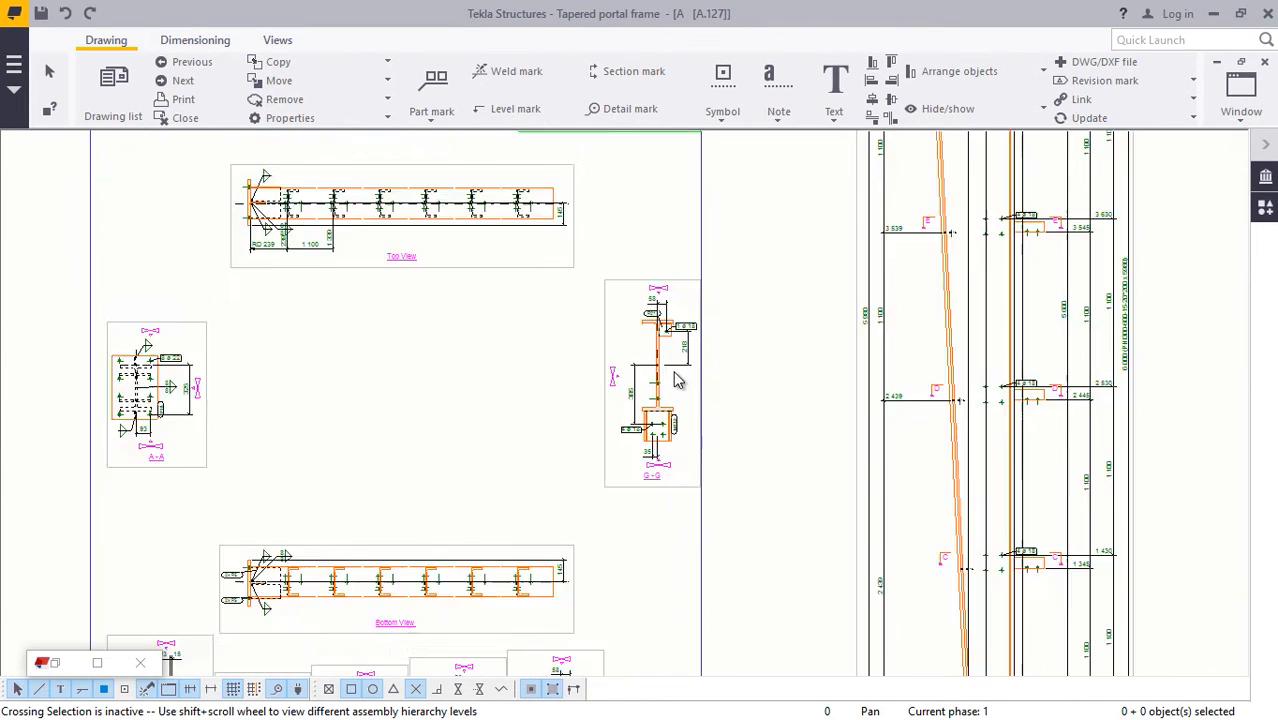
pyautogui.scroll(-5, 675, 380)
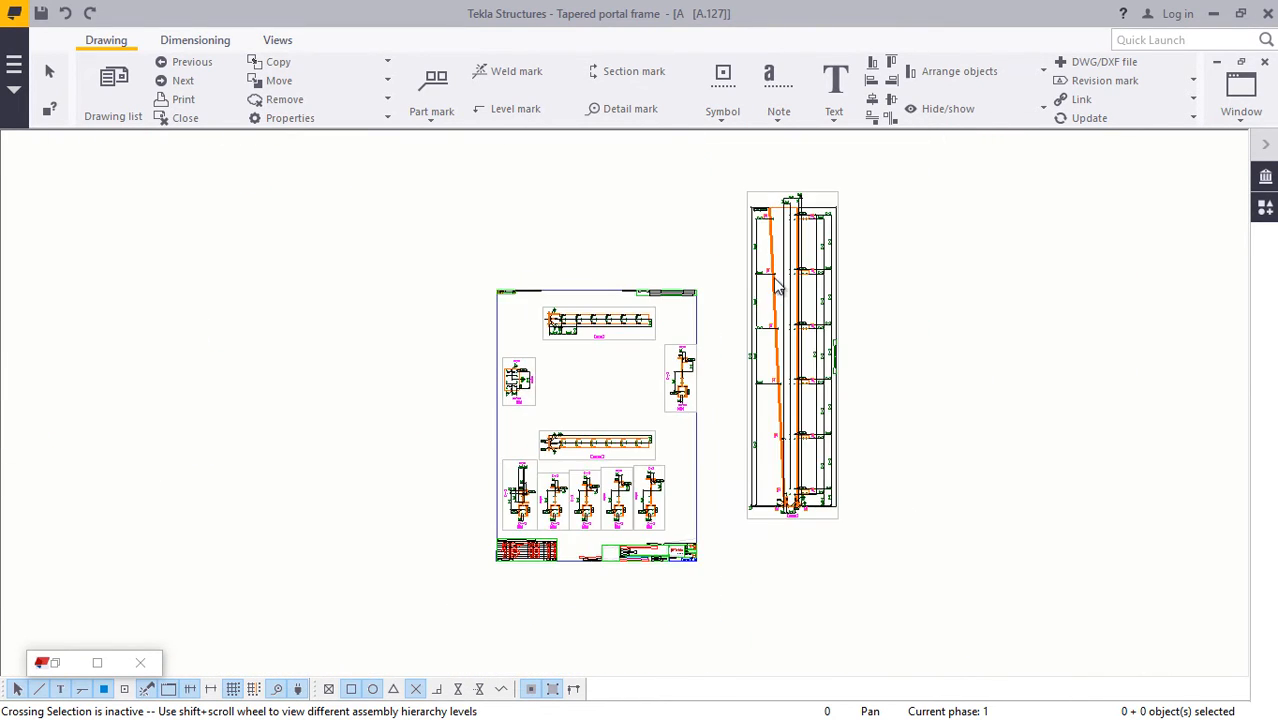
pyautogui.scroll(6, 778, 288)
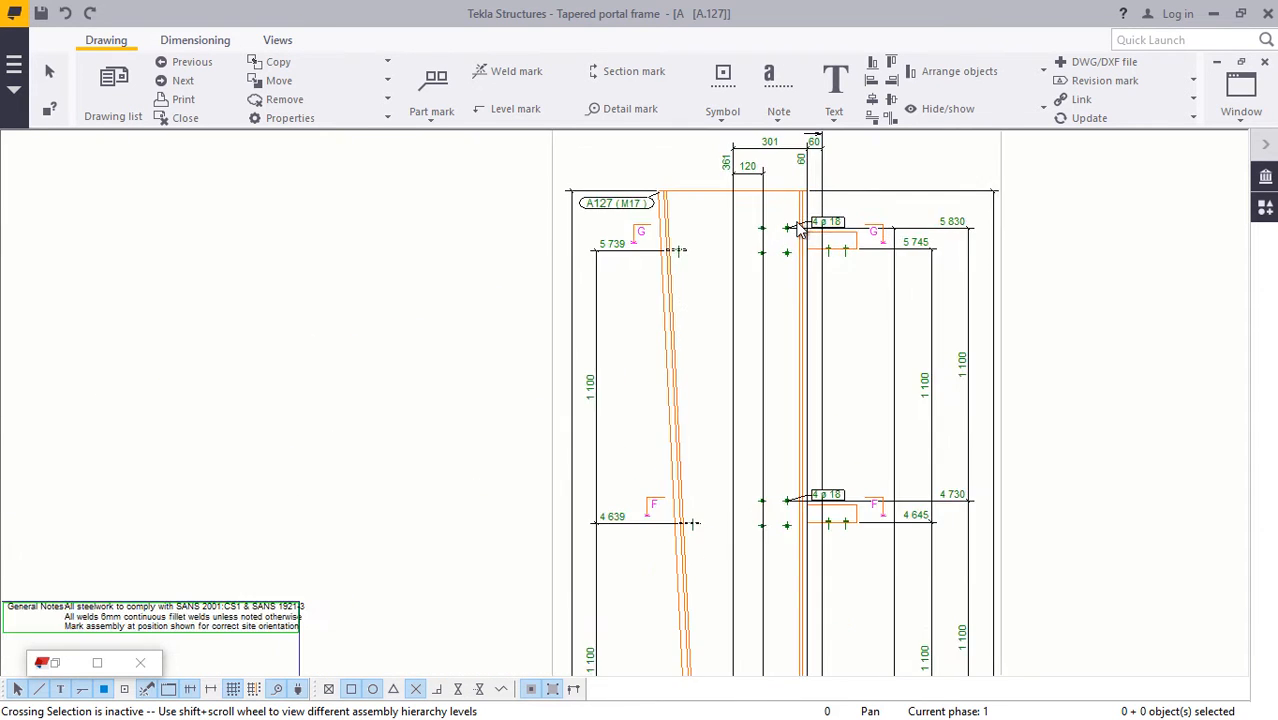
pyautogui.scroll(3, 800, 230)
pyautogui.scroll(-5, 759, 277)
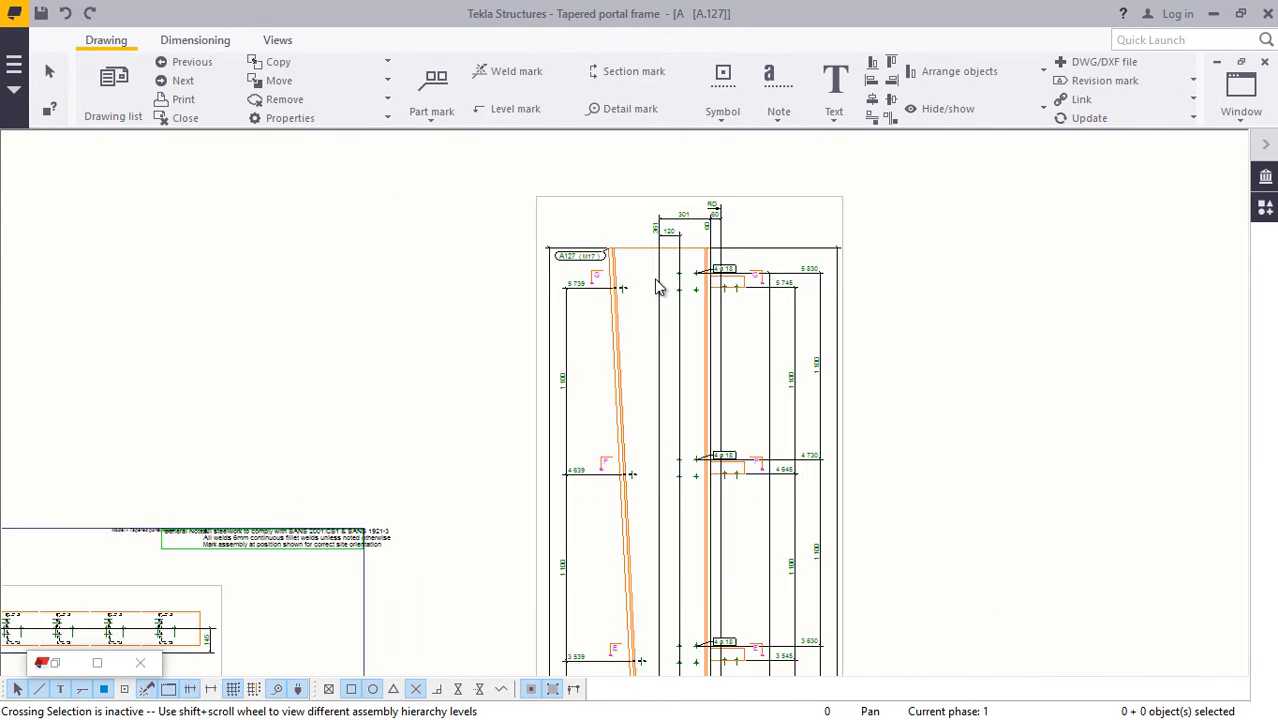
pyautogui.scroll(-5, 657, 288)
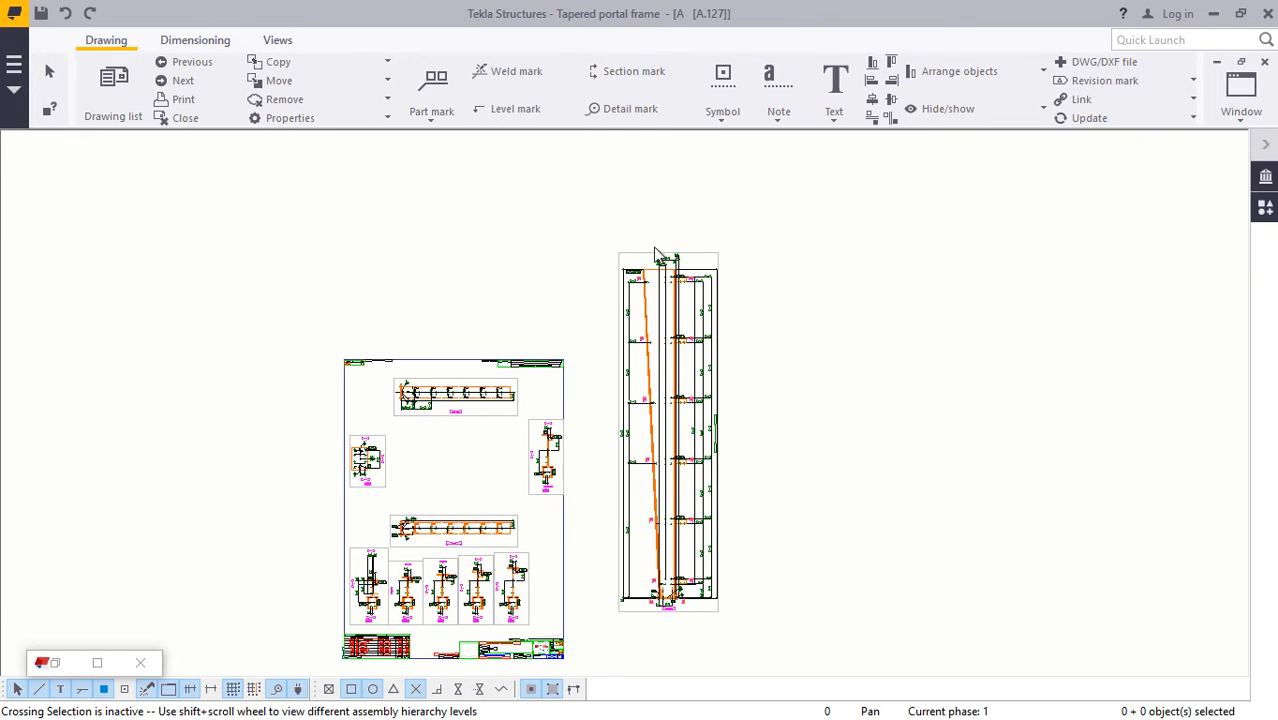
pyautogui.scroll(8, 437, 628)
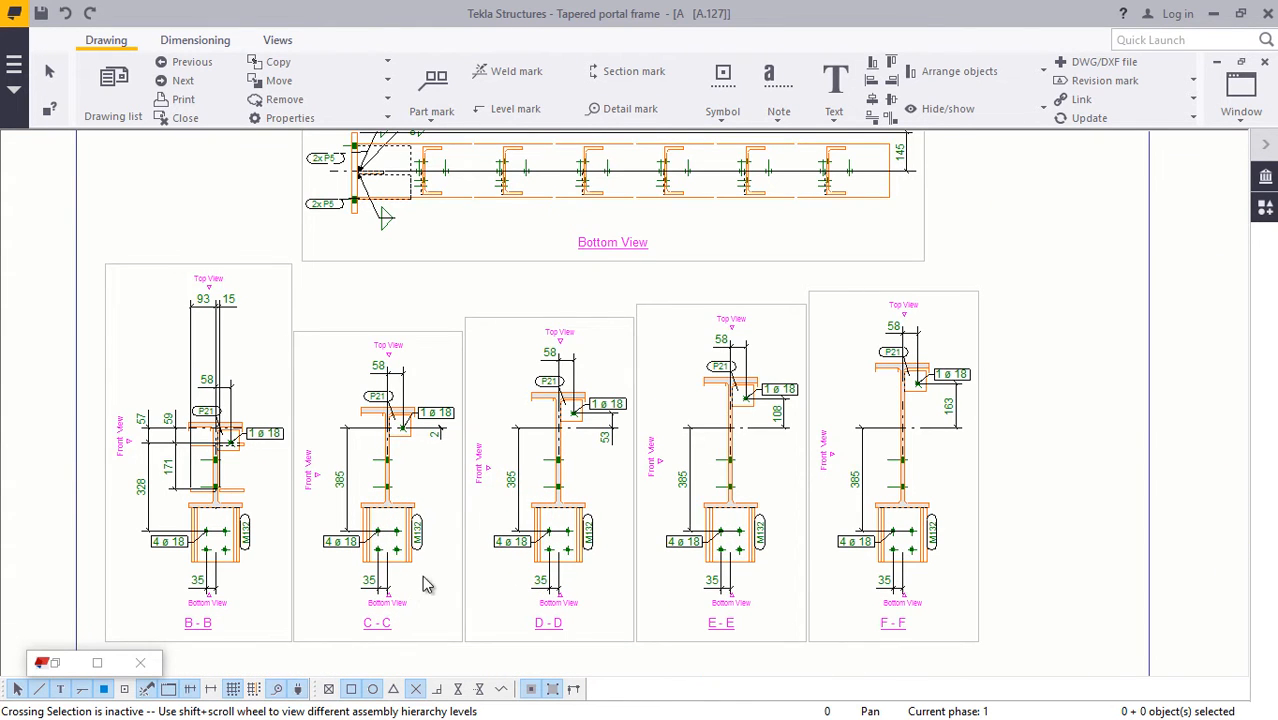
pyautogui.scroll(-8, 410, 488)
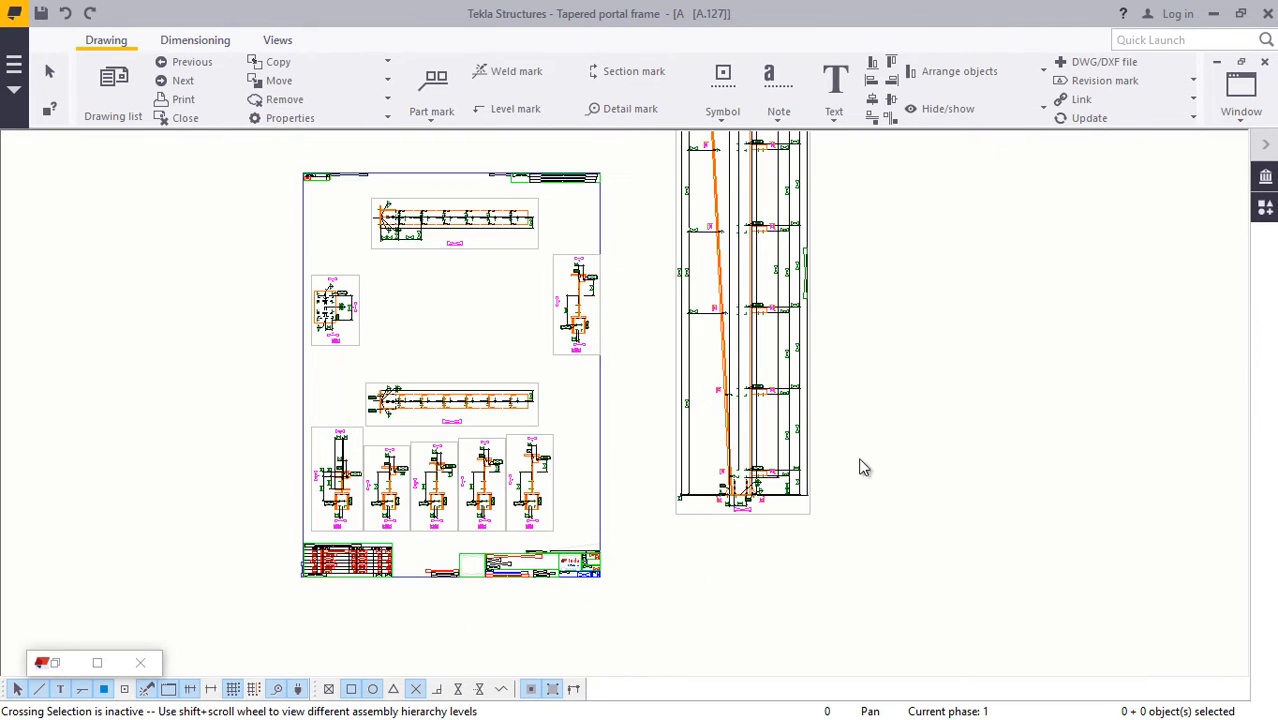
# Step: Examine the stiffeners and weld marks at the column base again, along with the cleat and hole dimensions around section C
pyautogui.scroll(10, 760, 495)
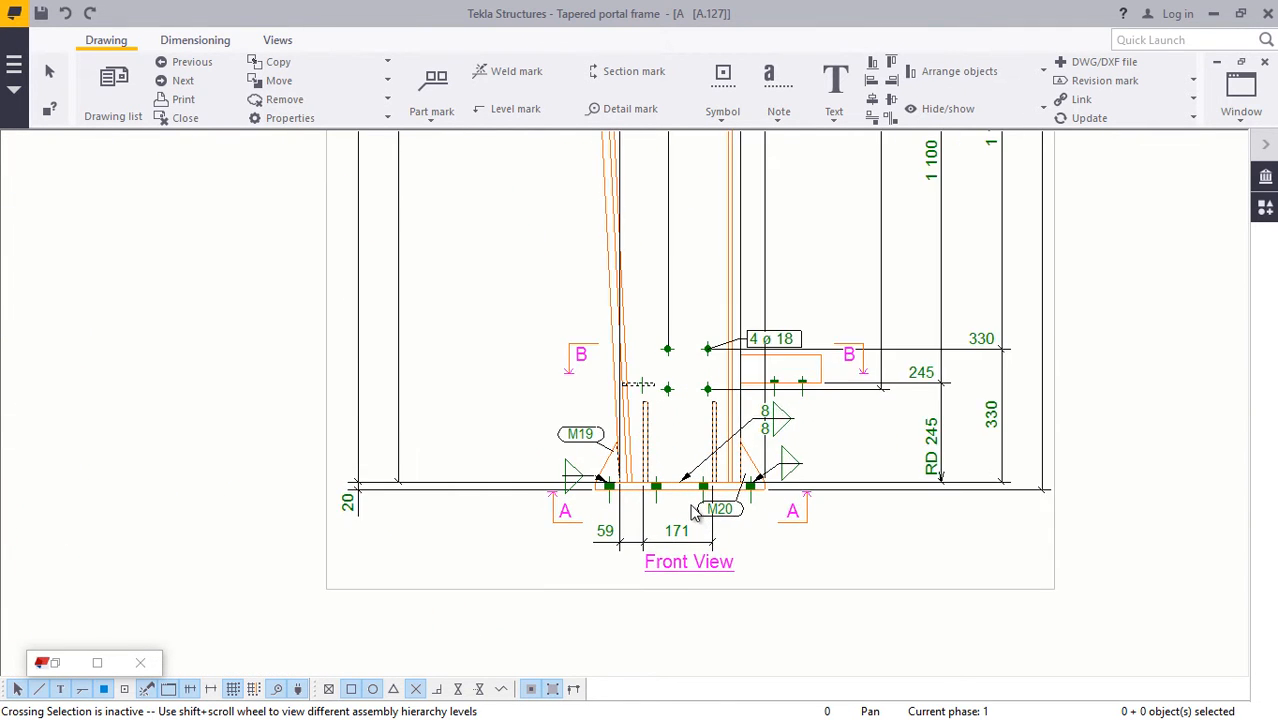
pyautogui.scroll(1, 693, 512)
pyautogui.scroll(-1, 540, 474)
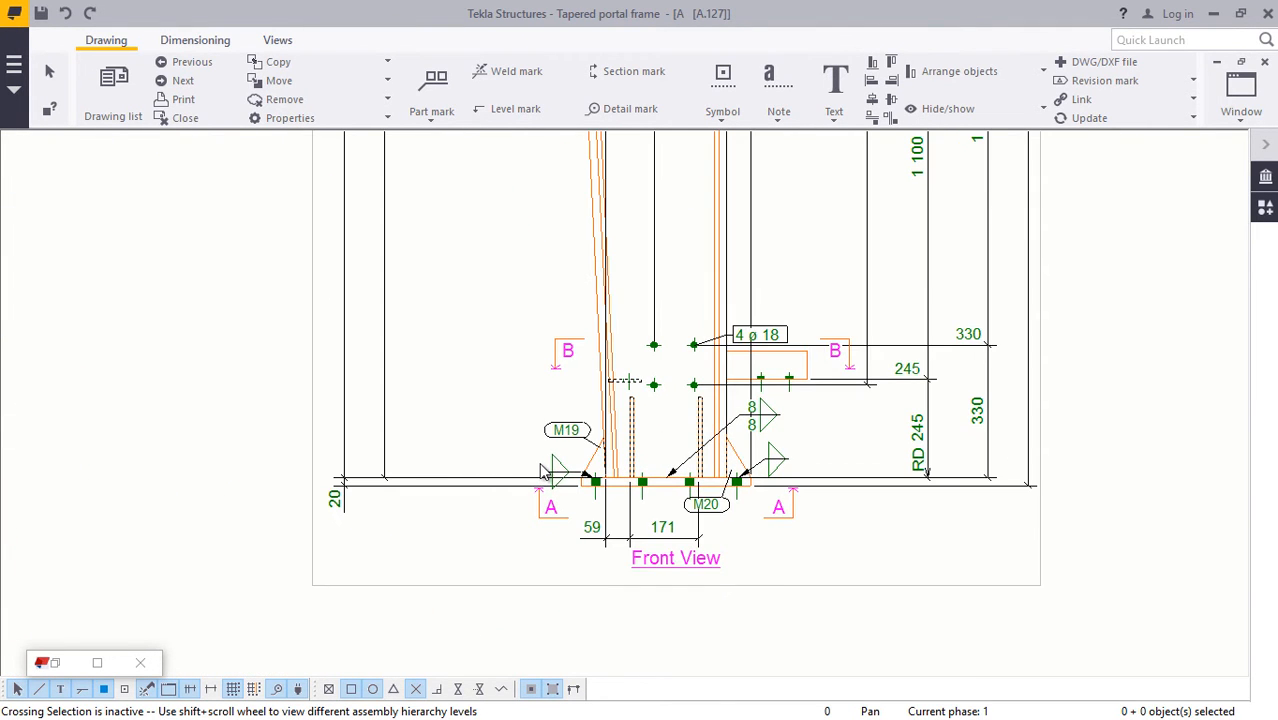
pyautogui.scroll(5, 562, 365)
pyautogui.scroll(-3, 505, 393)
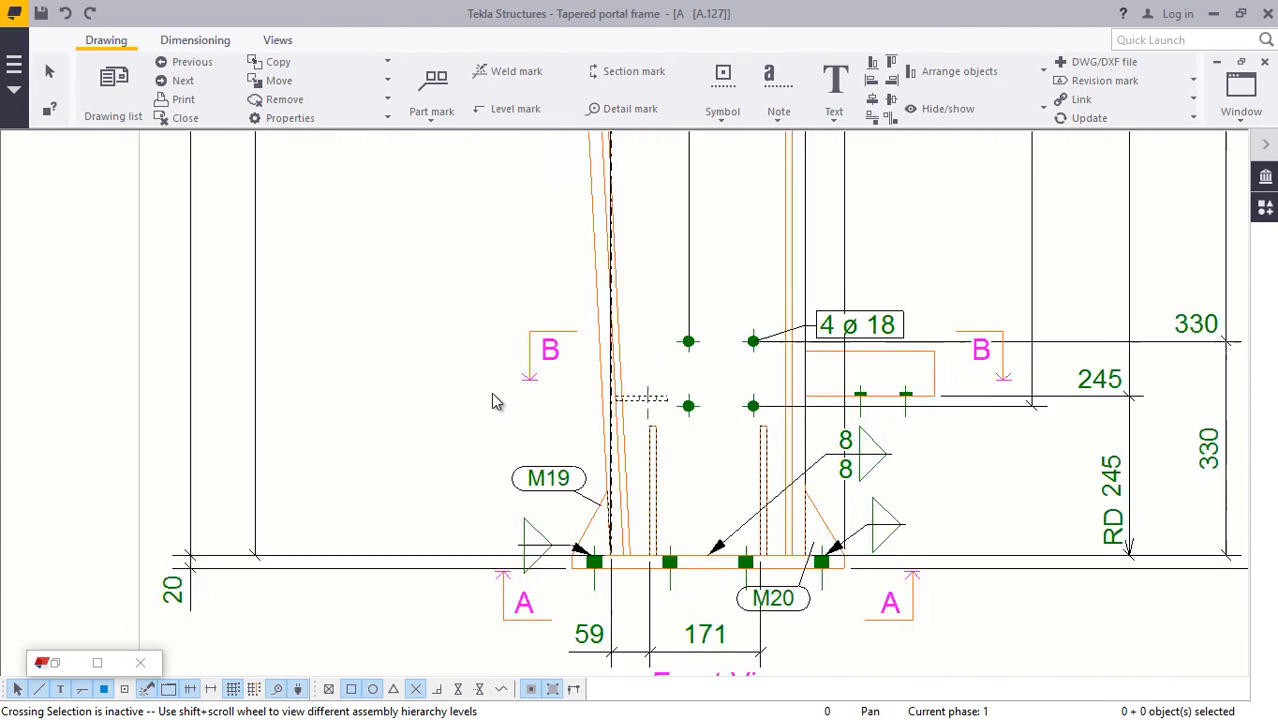
pyautogui.scroll(-6, 568, 440)
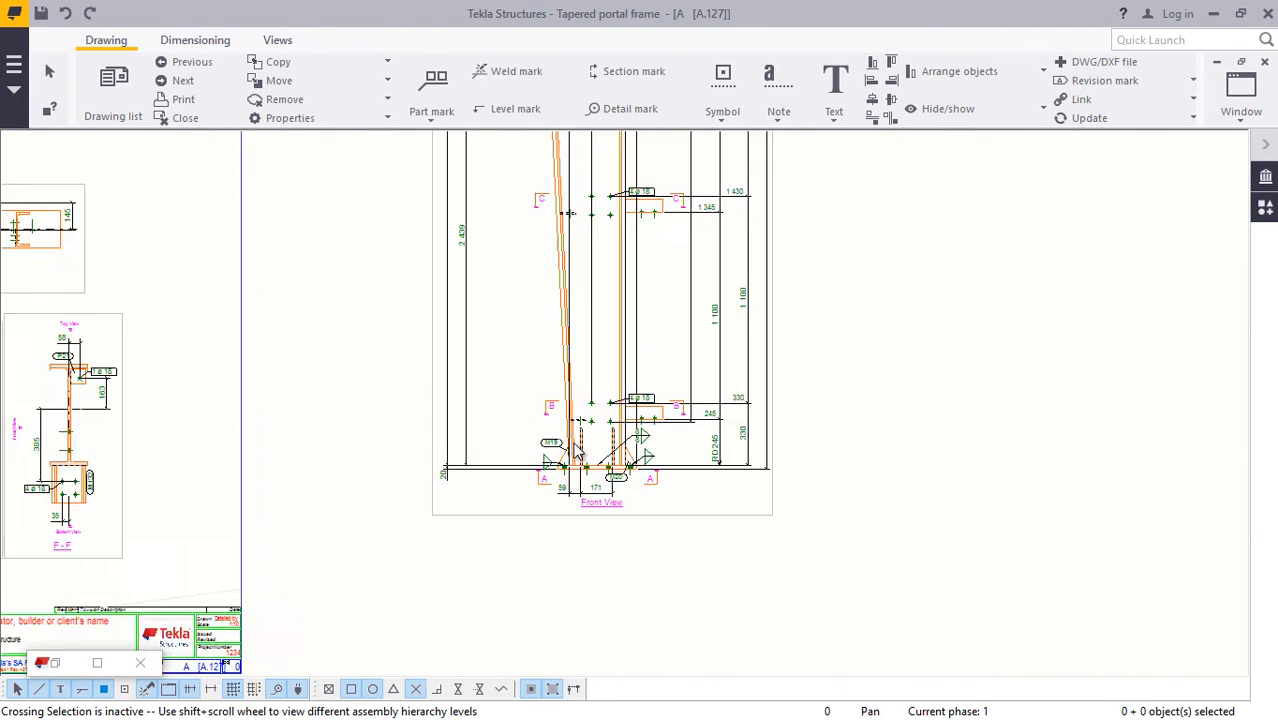
pyautogui.scroll(-8, 577, 452)
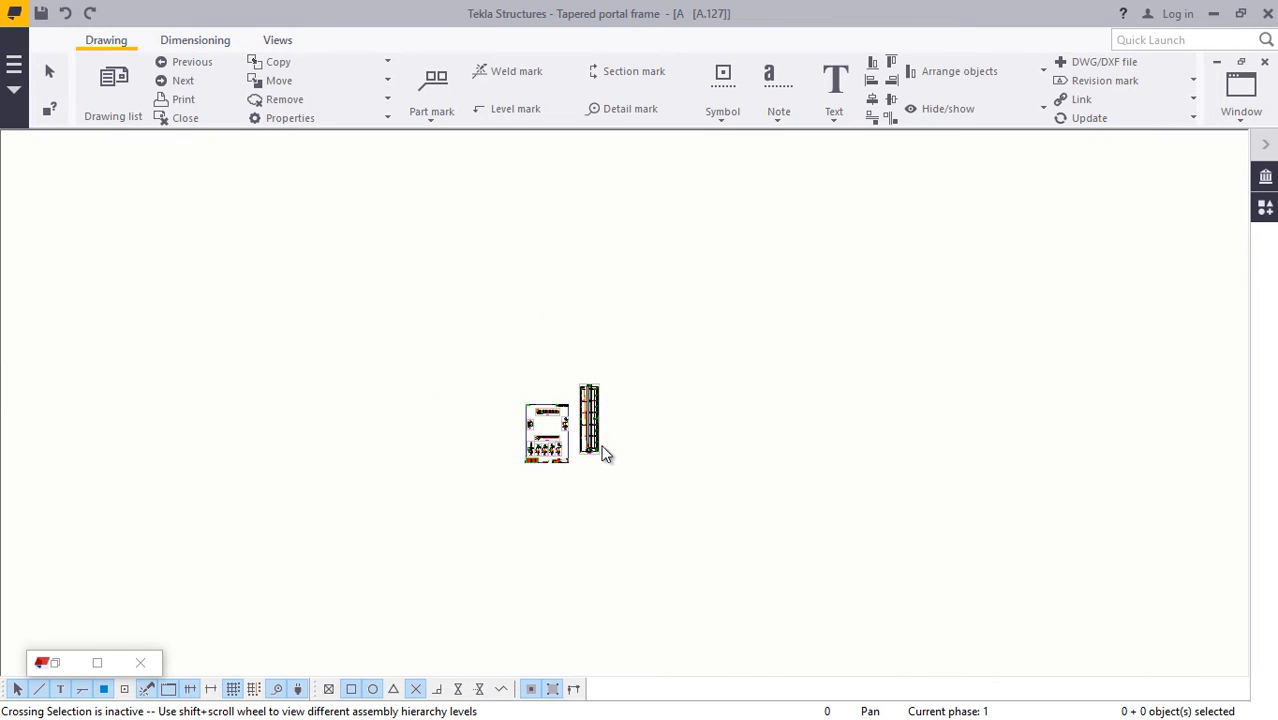
pyautogui.scroll(6, 565, 450)
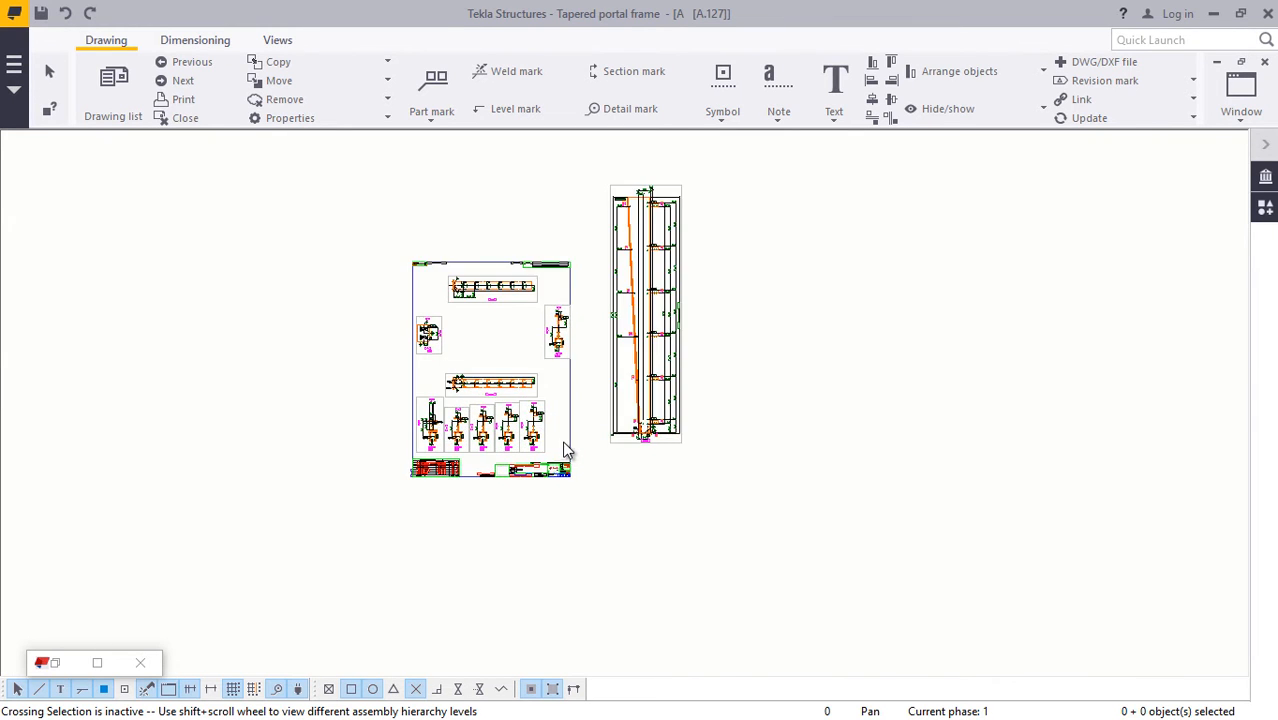
pyautogui.scroll(5, 565, 450)
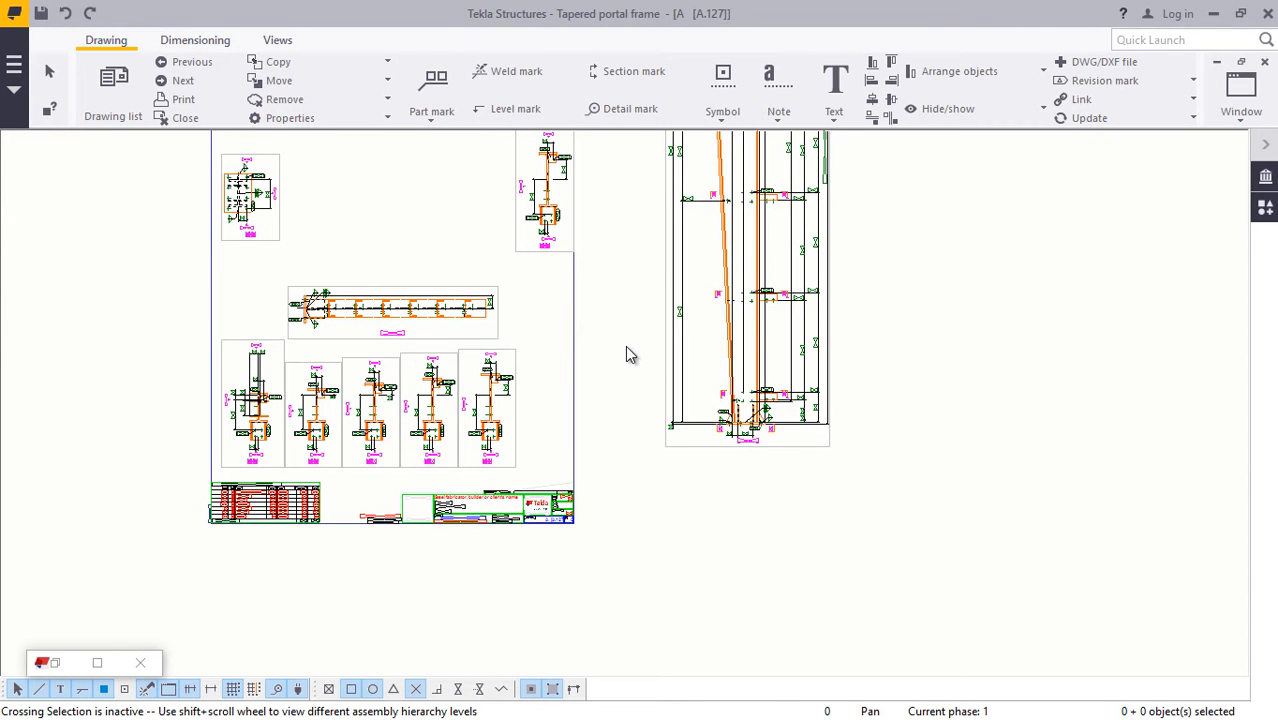
pyautogui.scroll(8, 680, 322)
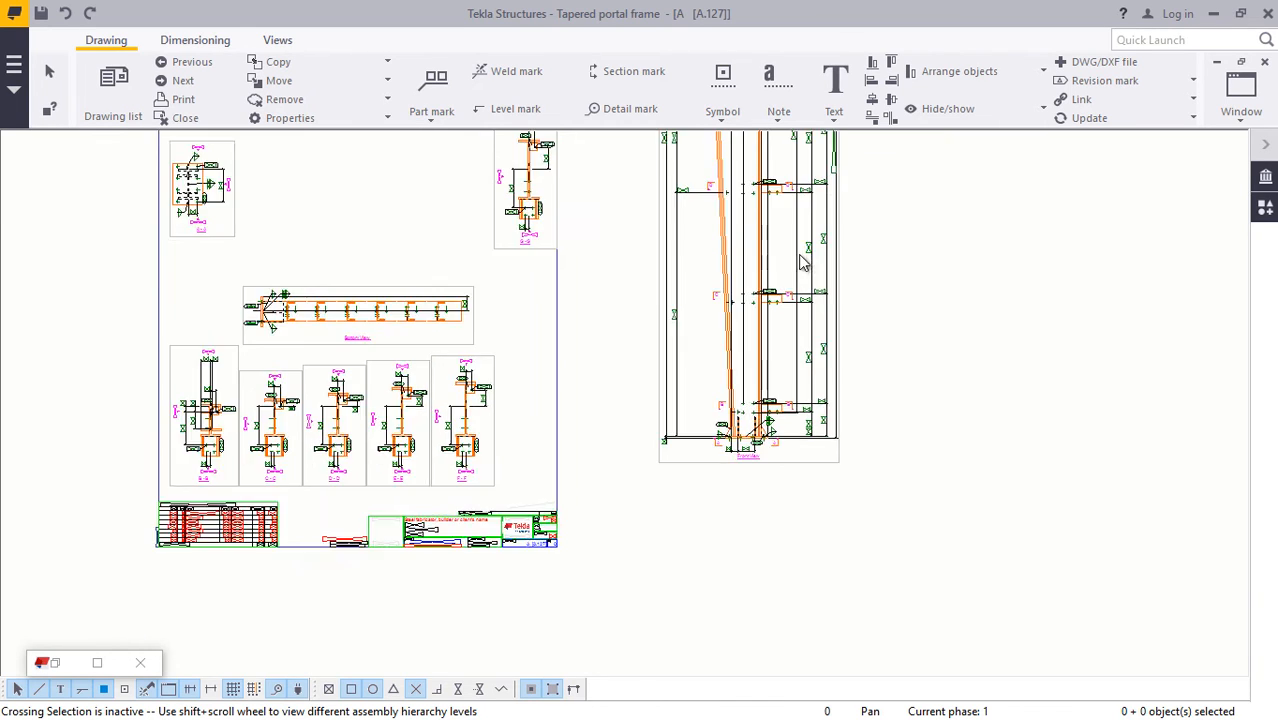
pyautogui.scroll(-8, 850, 262)
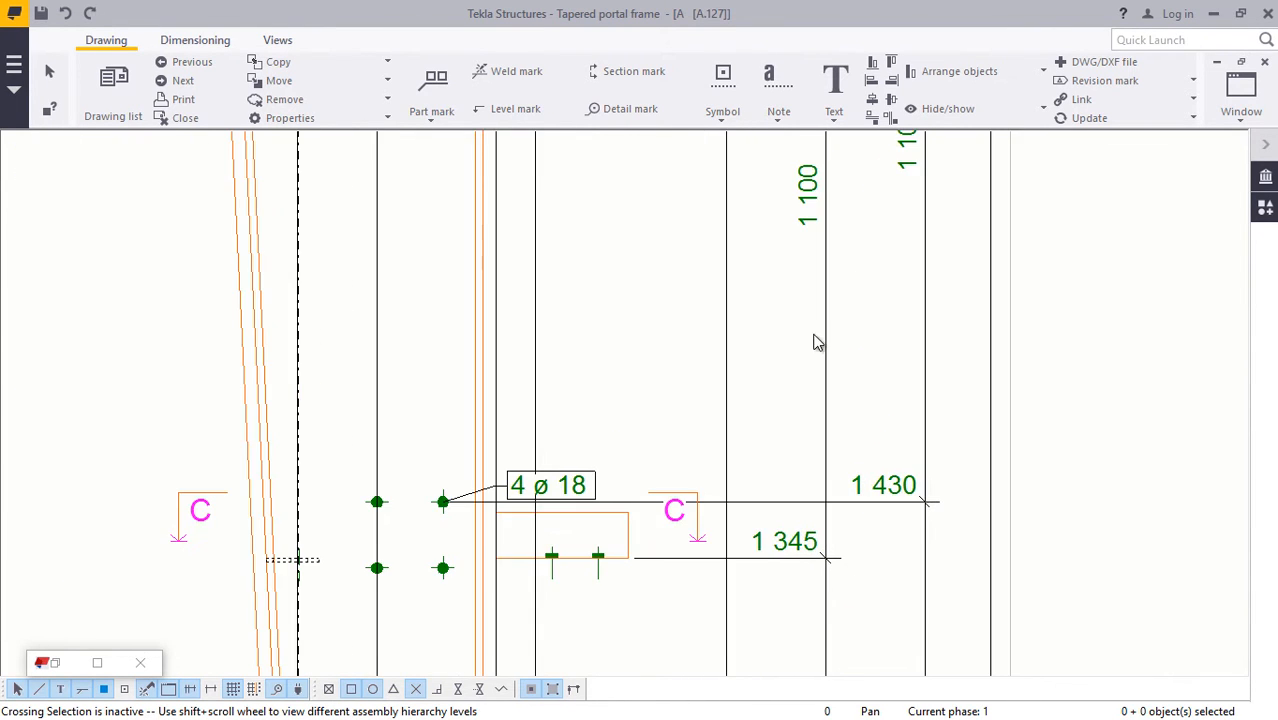
pyautogui.scroll(-5, 713, 494)
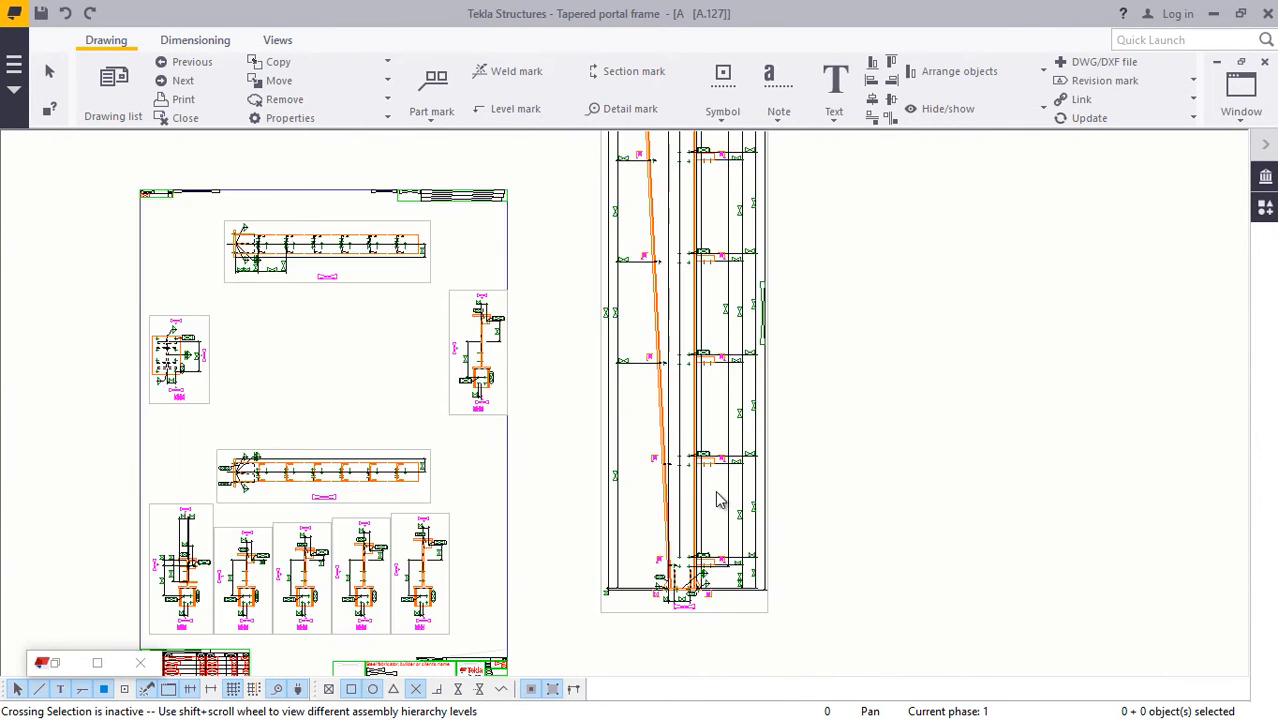
pyautogui.scroll(4, 756, 317)
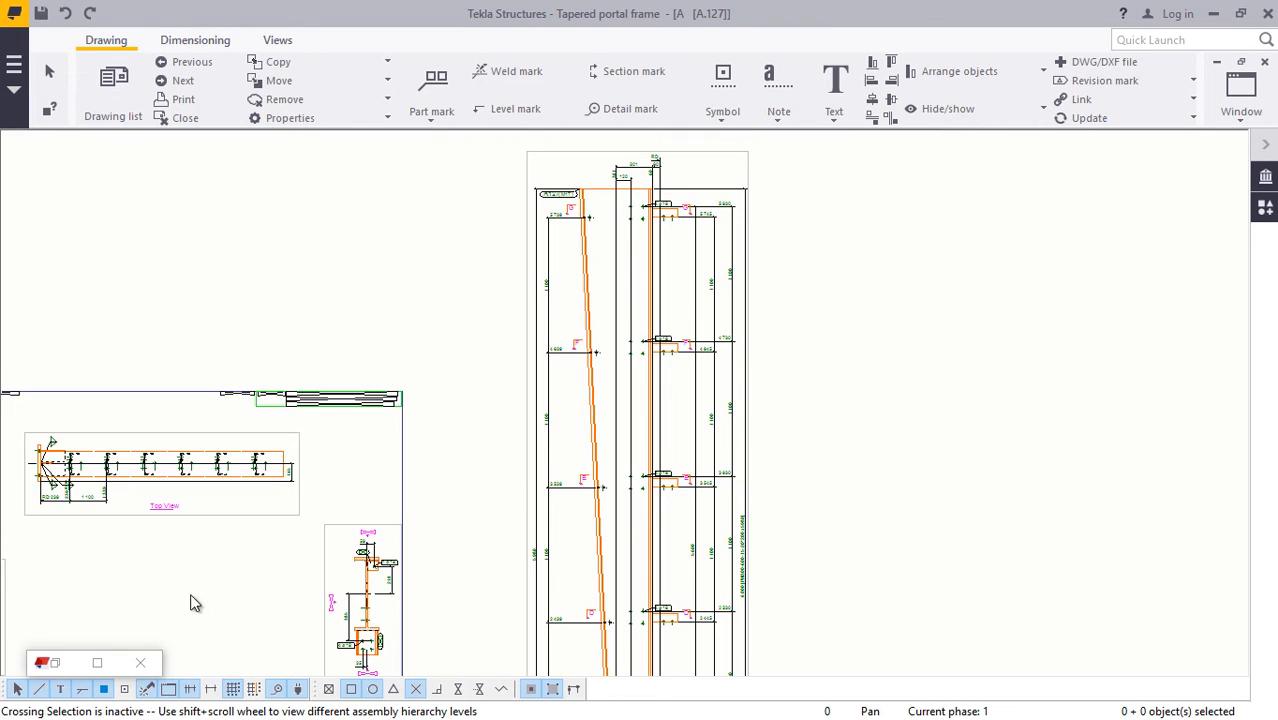
# Step: Keep the changes to drawing A.127 with a snapshot and open assembly drawing A.128 maximized to check its front view
pyautogui.click(96, 662)
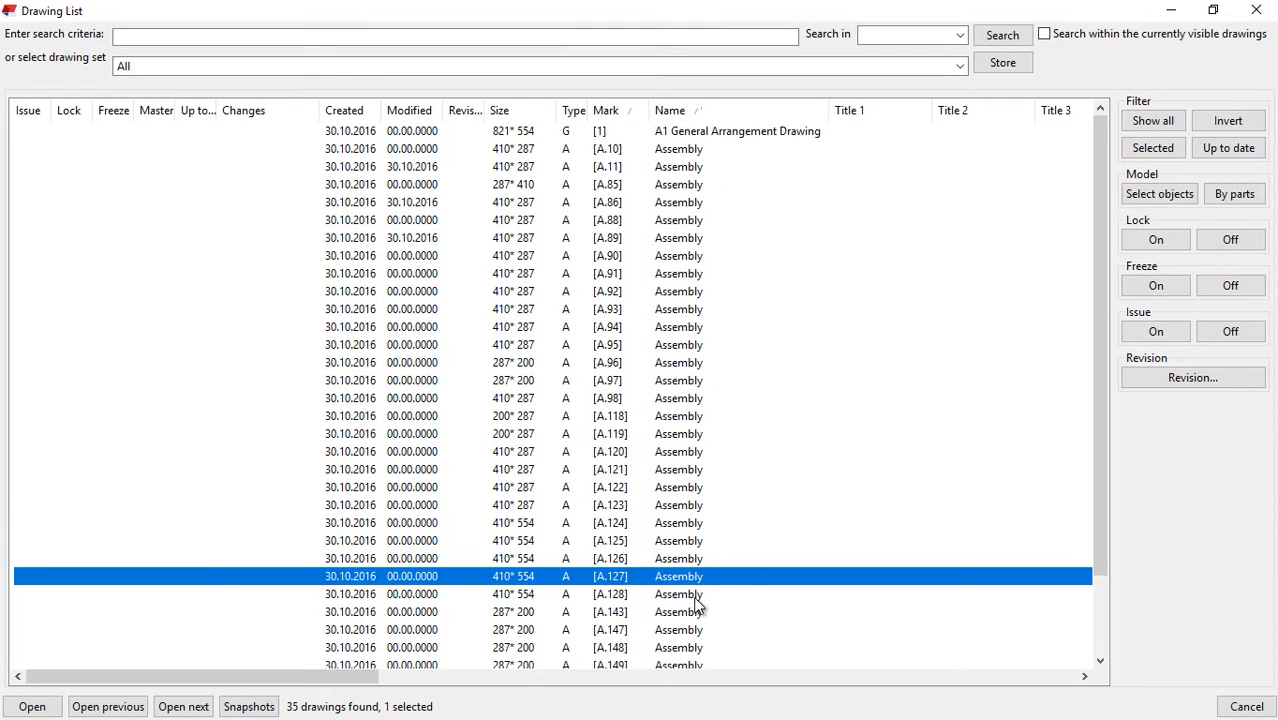
pyautogui.doubleClick(685, 596)
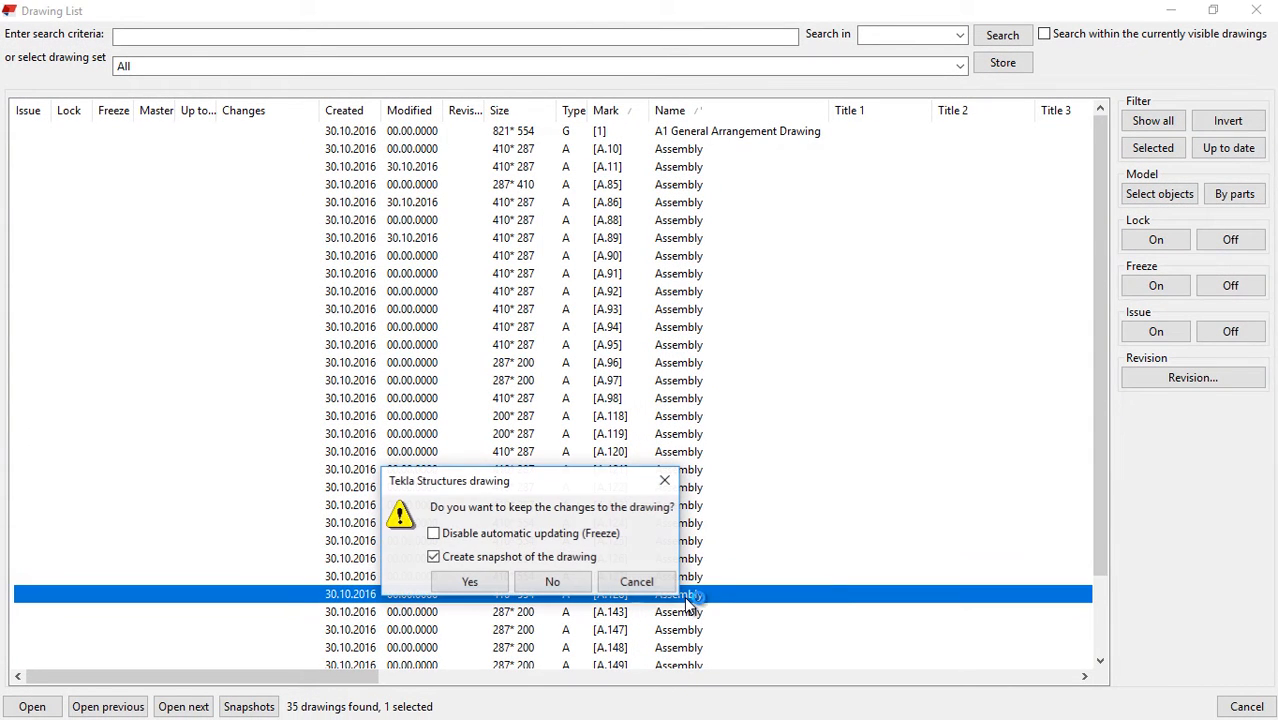
pyautogui.click(468, 584)
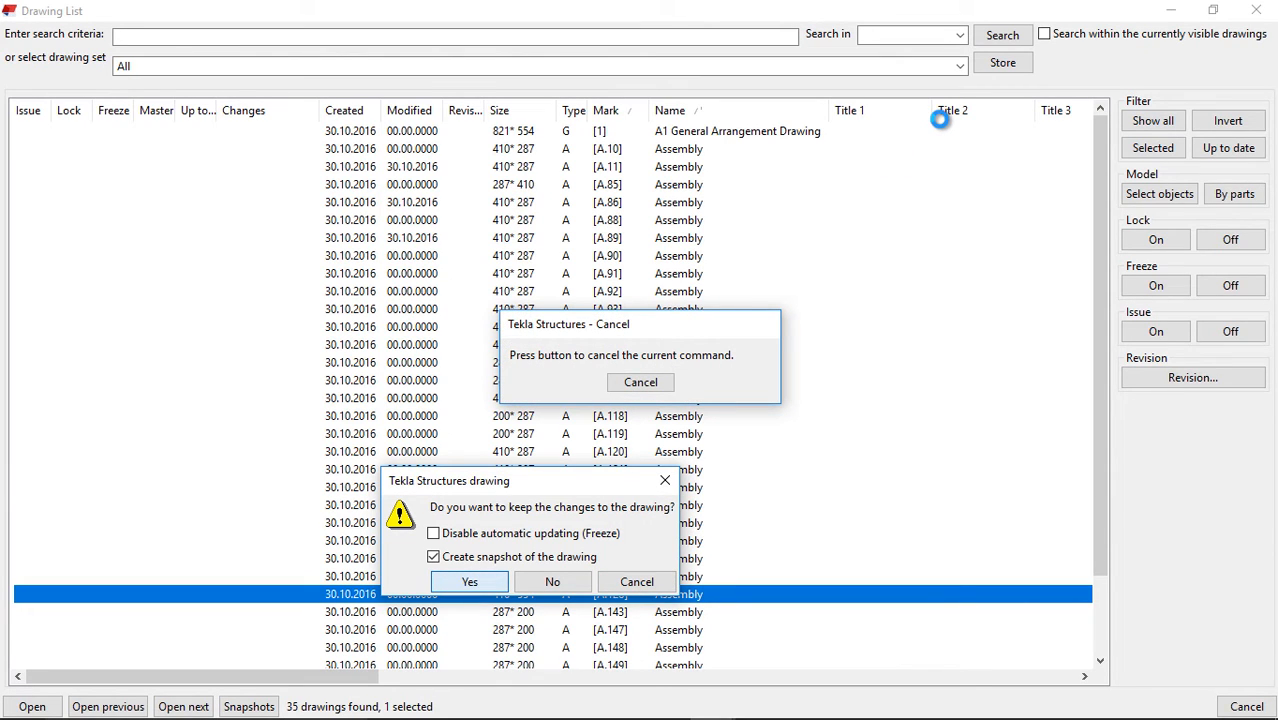
pyautogui.click(1175, 14)
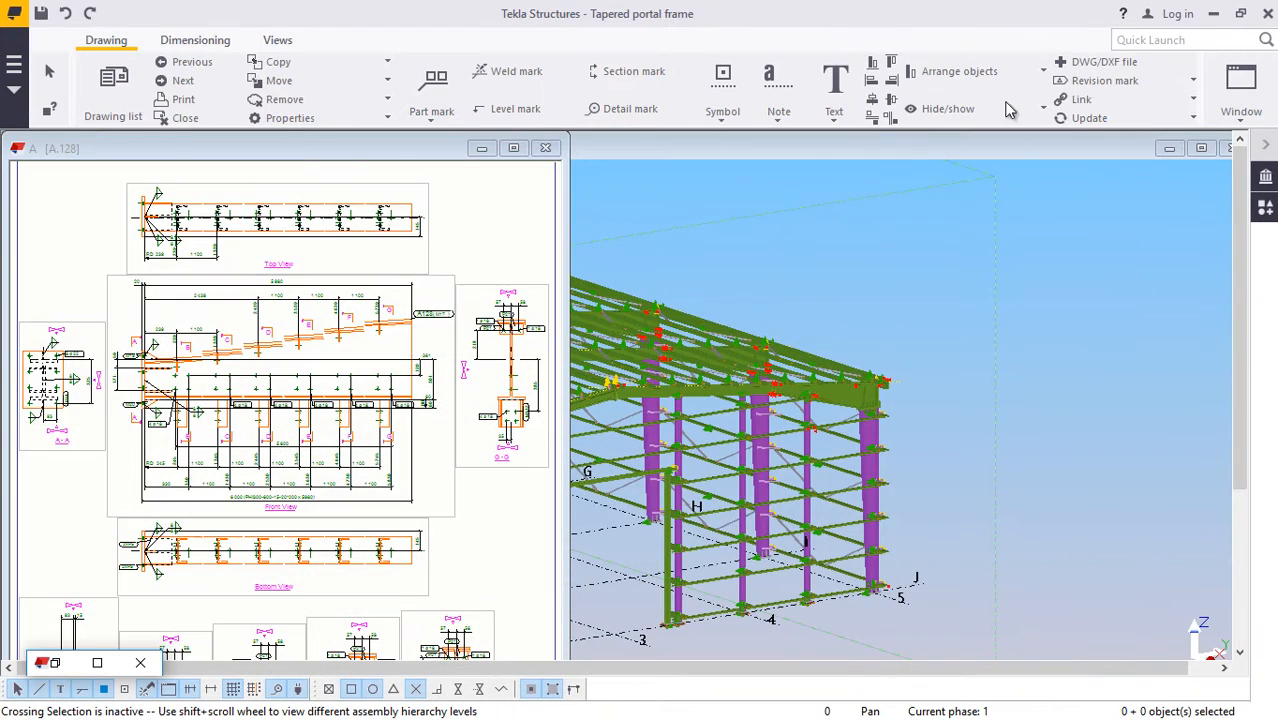
pyautogui.click(513, 149)
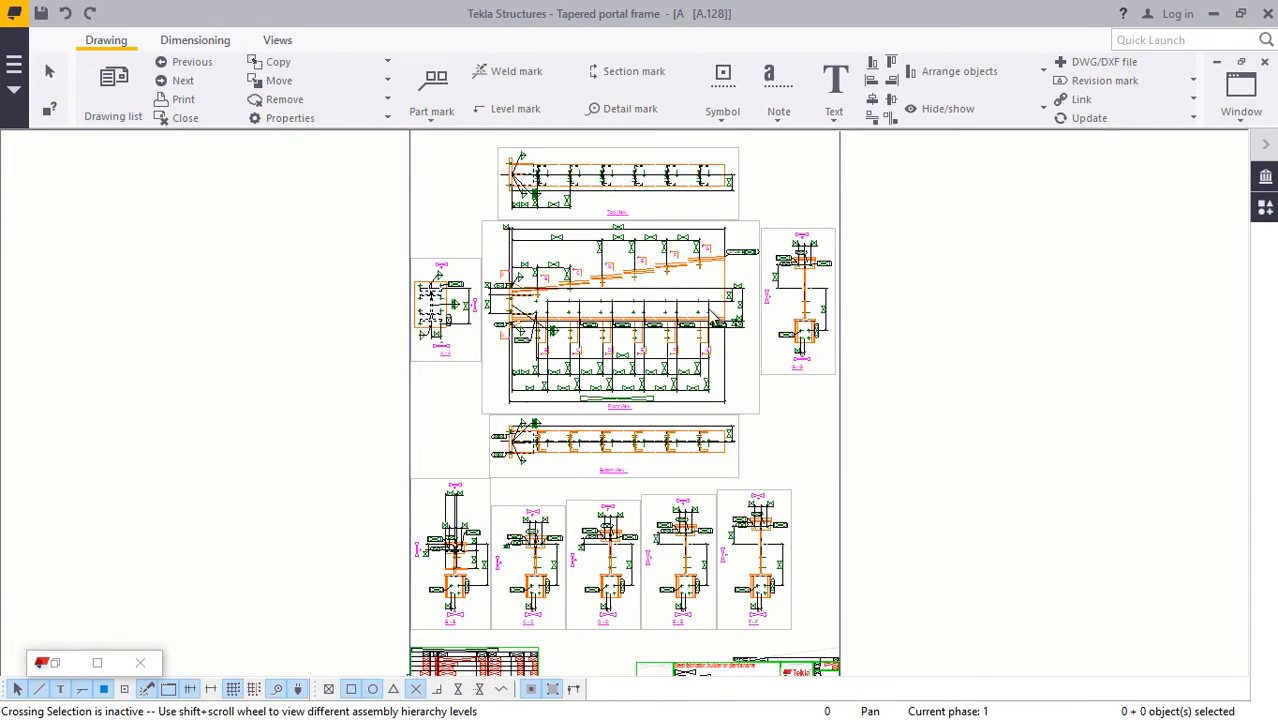
pyautogui.scroll(3, 713, 310)
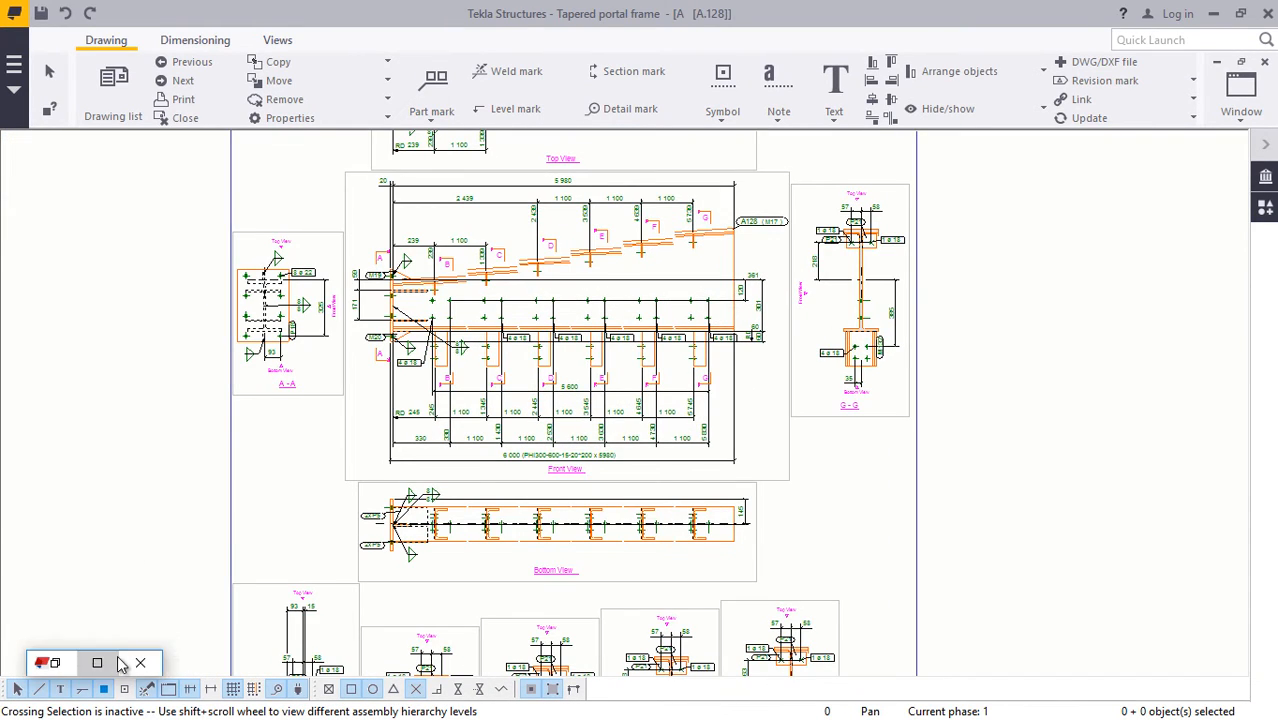
# Step: Open assembly drawing A.143 from the drawing list and examine its front view with sections A-A and B-B
pyautogui.click(97, 662)
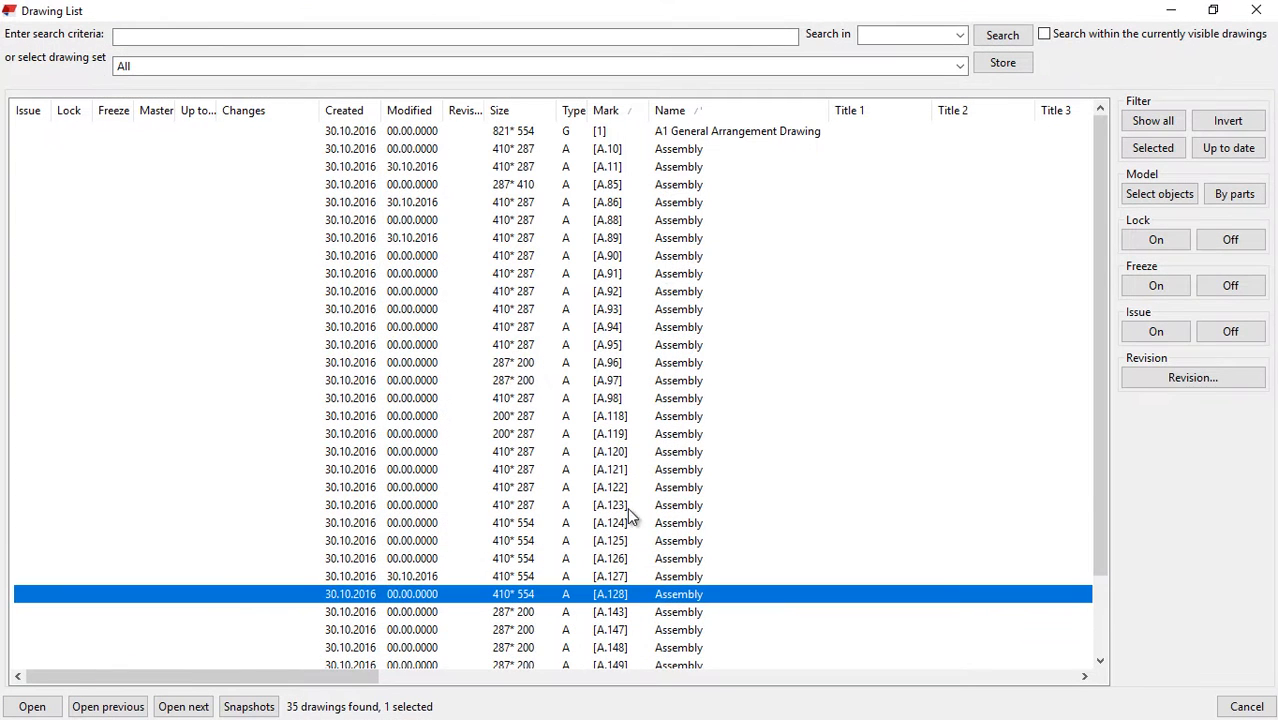
pyautogui.scroll(-2, 640, 500)
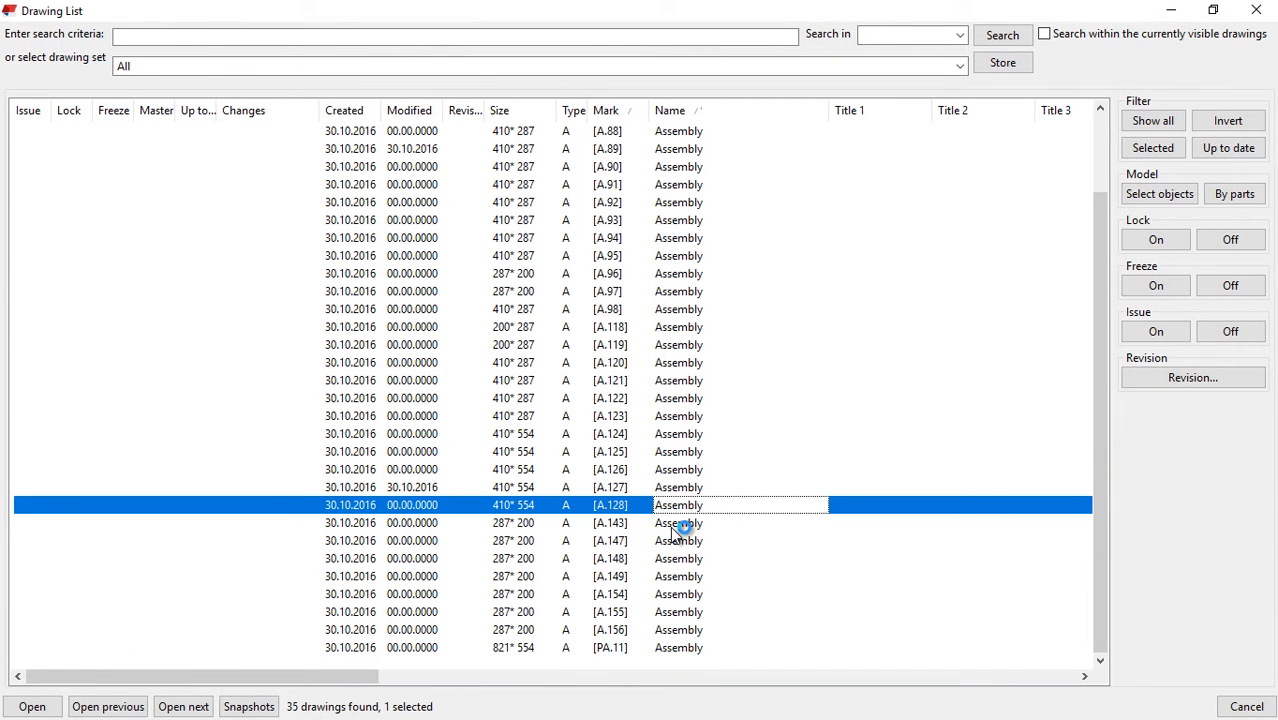
pyautogui.doubleClick(670, 526)
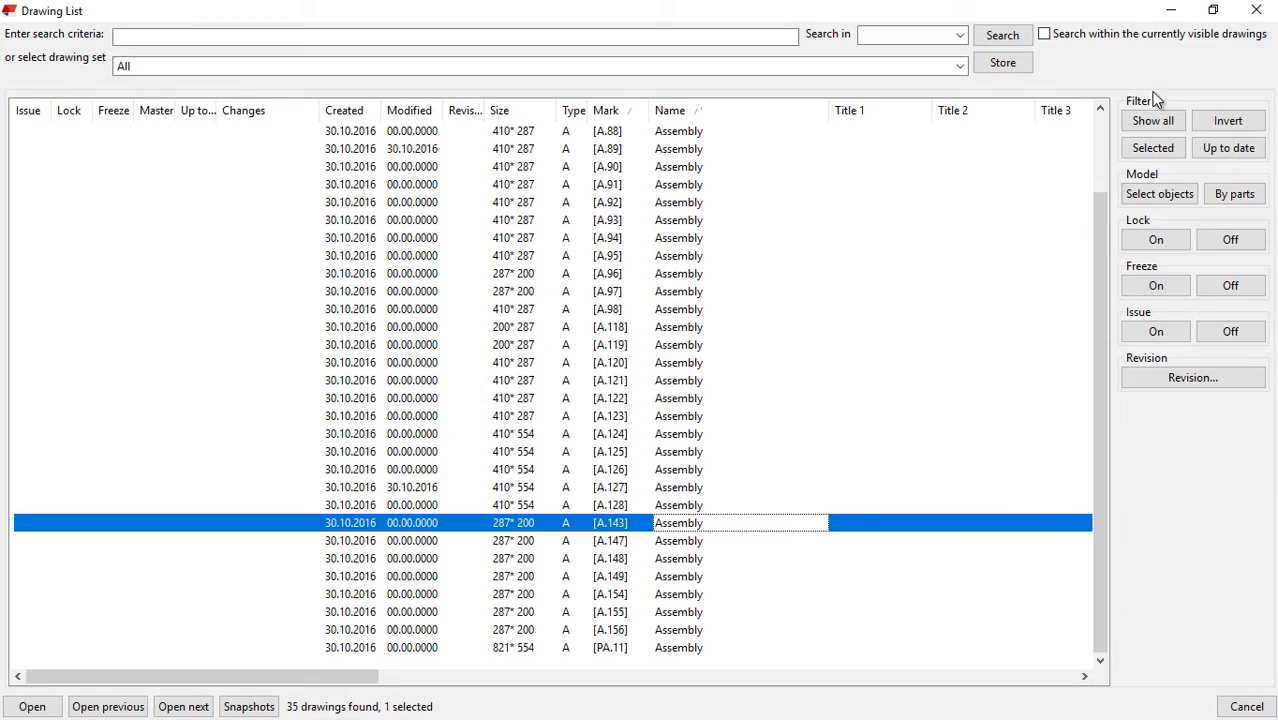
pyautogui.click(1171, 10)
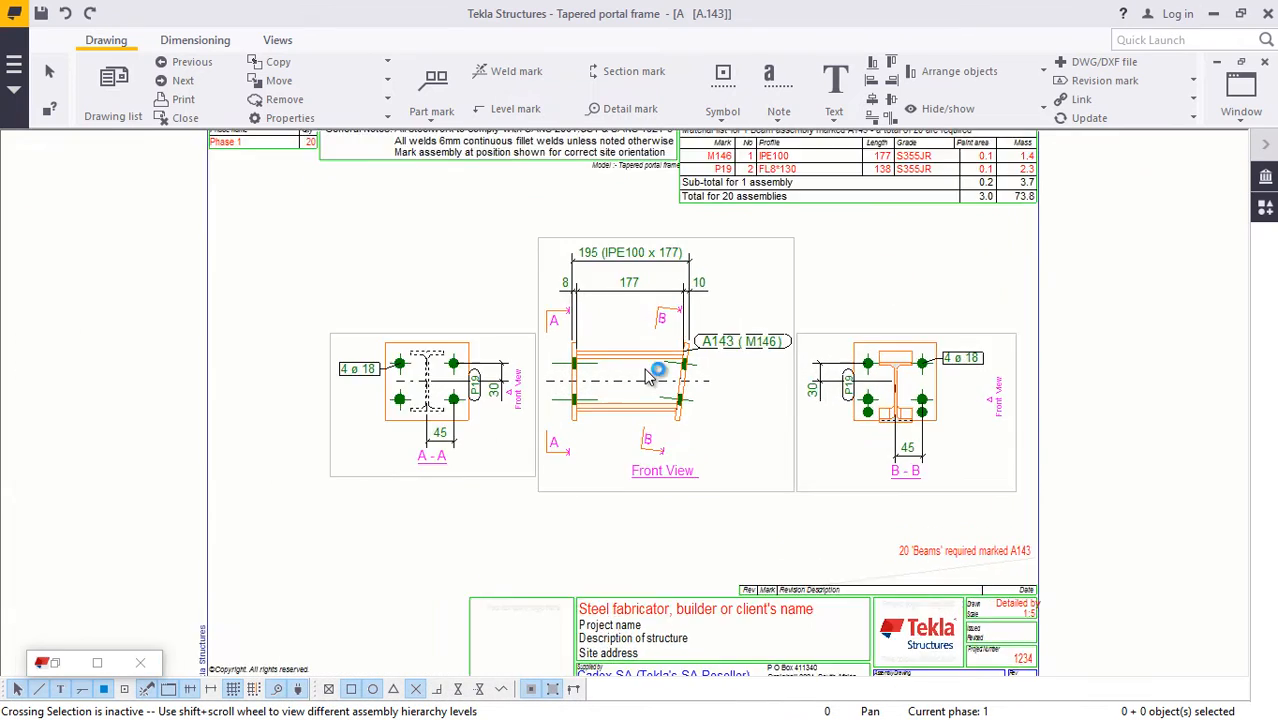
pyautogui.scroll(4, 648, 375)
pyautogui.scroll(-7, 676, 354)
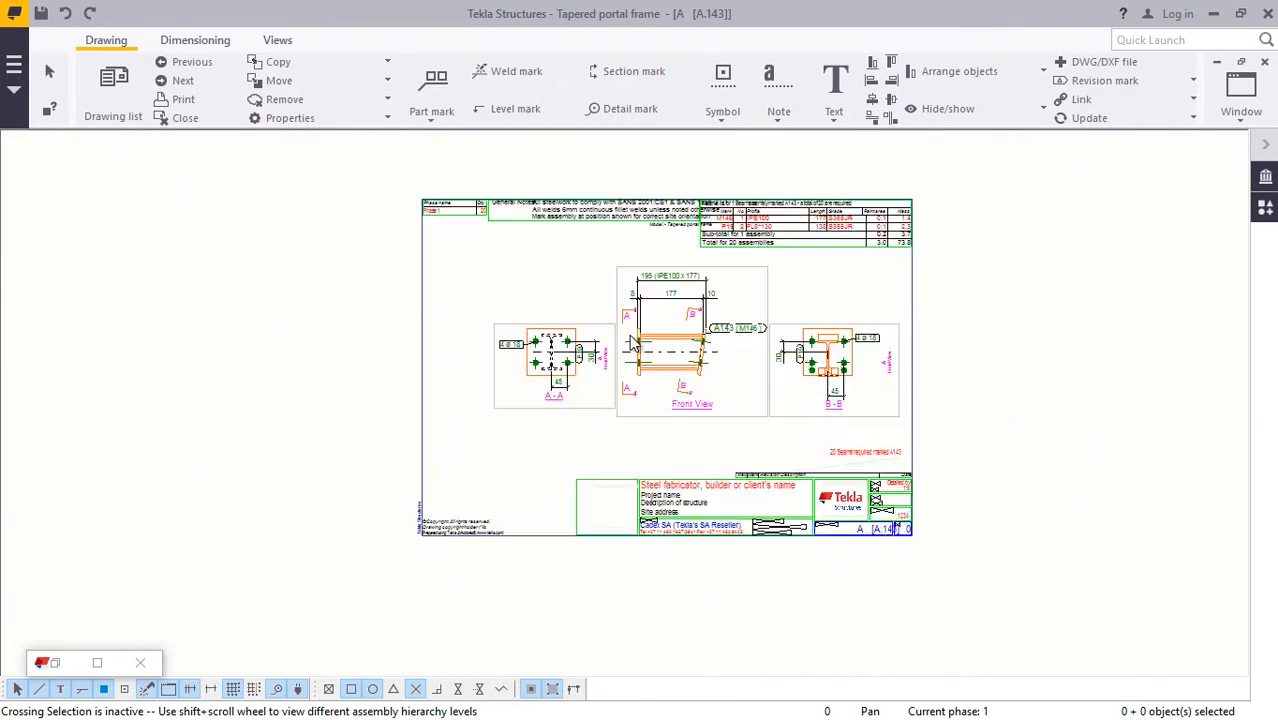
pyautogui.scroll(-3, 632, 345)
pyautogui.scroll(7, 790, 362)
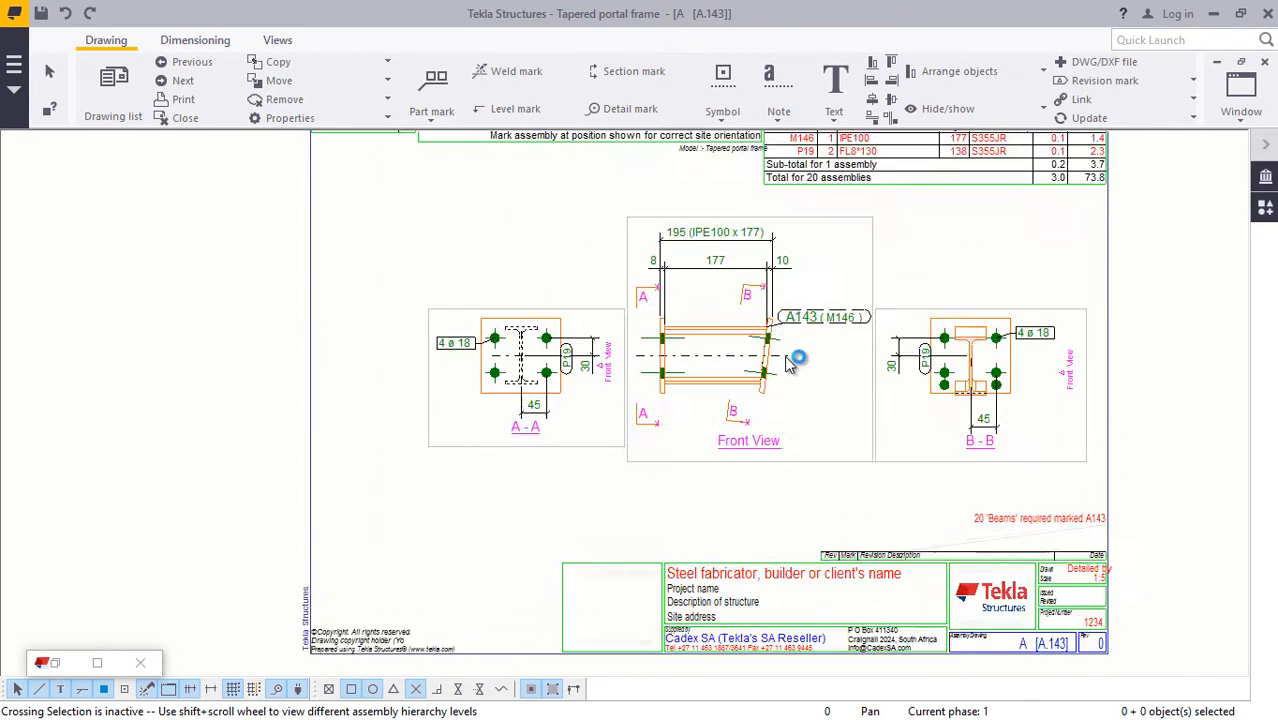
pyautogui.scroll(2, 790, 362)
pyautogui.scroll(2, 790, 358)
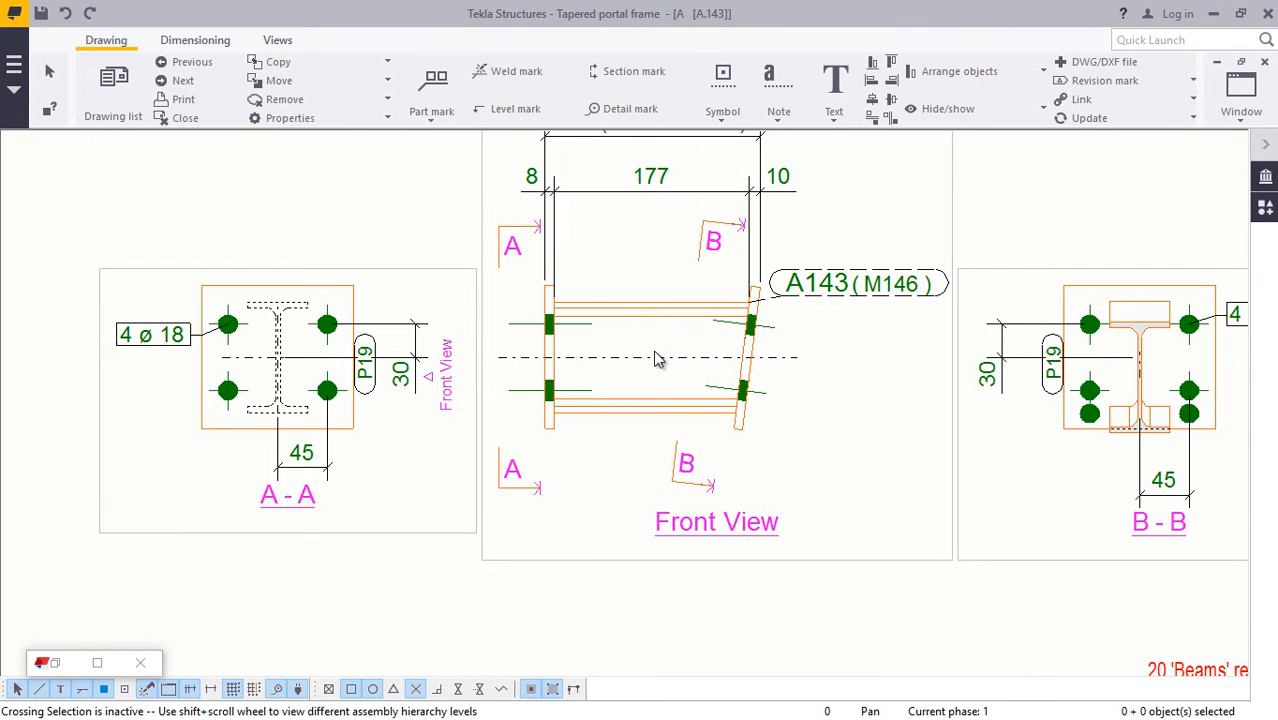
pyautogui.scroll(-1, 593, 392)
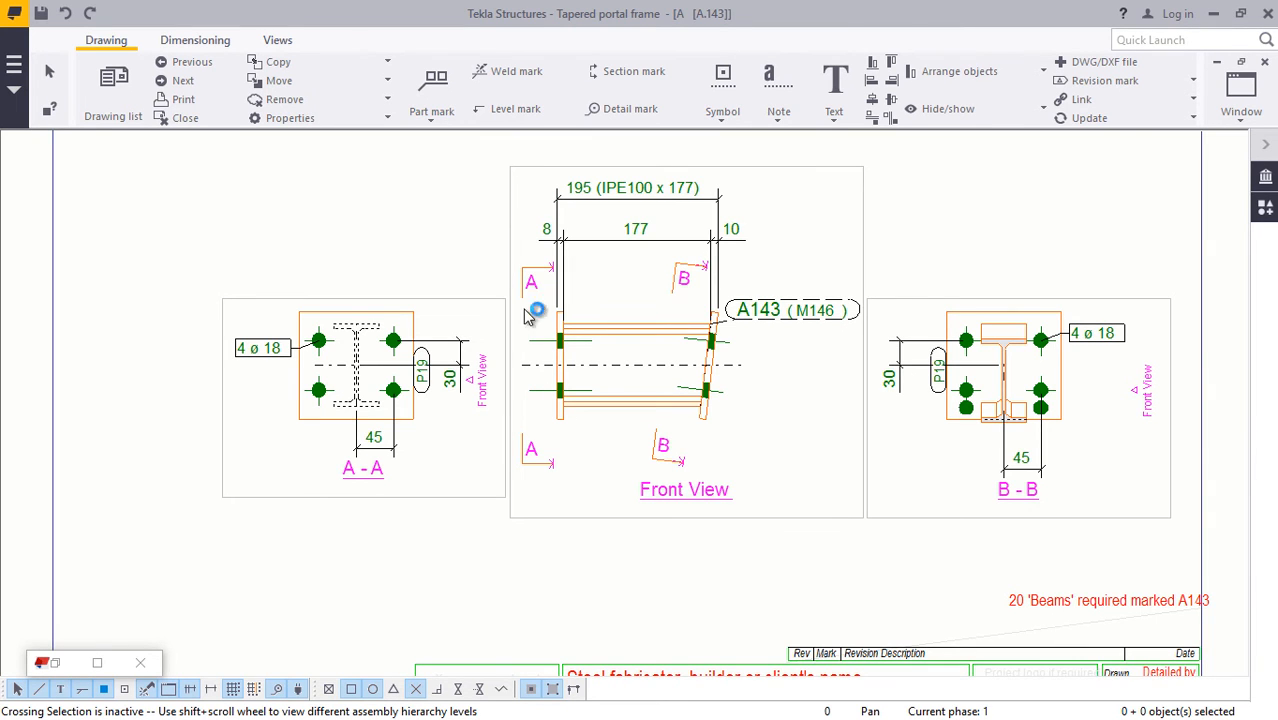
# Step: Examine the title block, the material list and the overall sheet layout of drawing A.143
pyautogui.scroll(-4, 540, 300)
pyautogui.scroll(3, 630, 445)
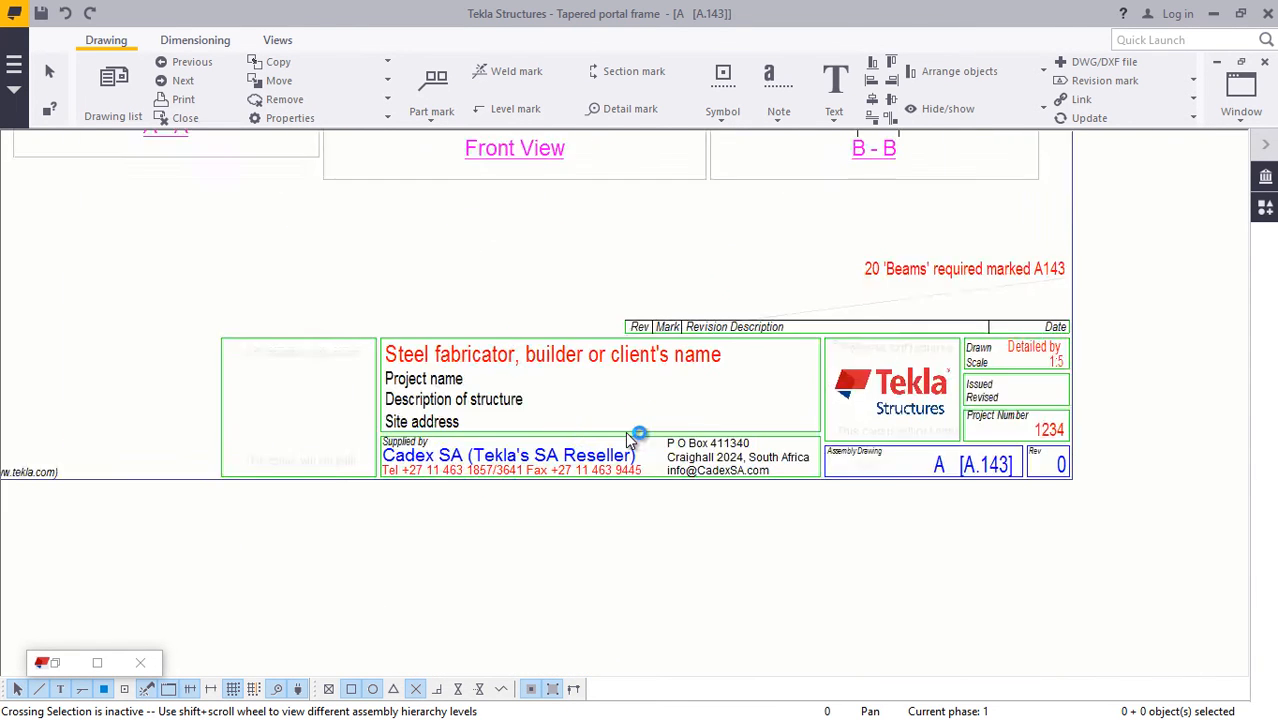
pyautogui.scroll(1, 630, 440)
pyautogui.scroll(-5, 491, 533)
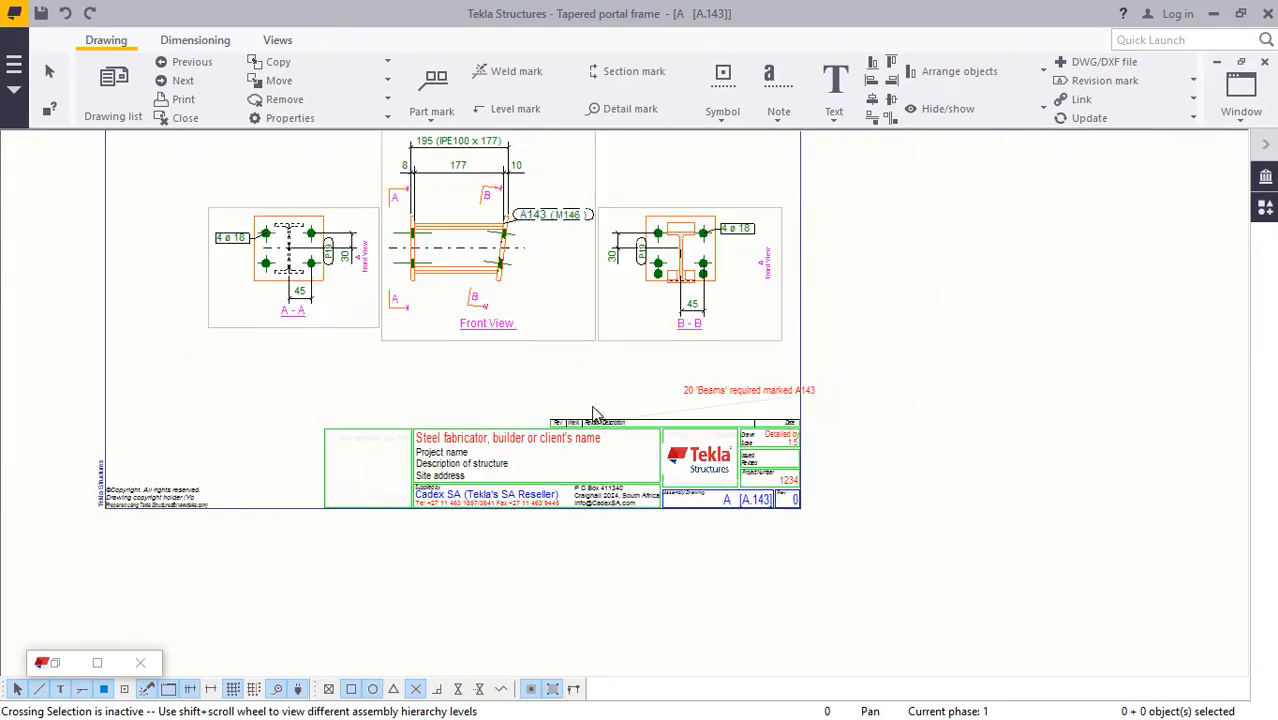
pyautogui.scroll(3, 695, 232)
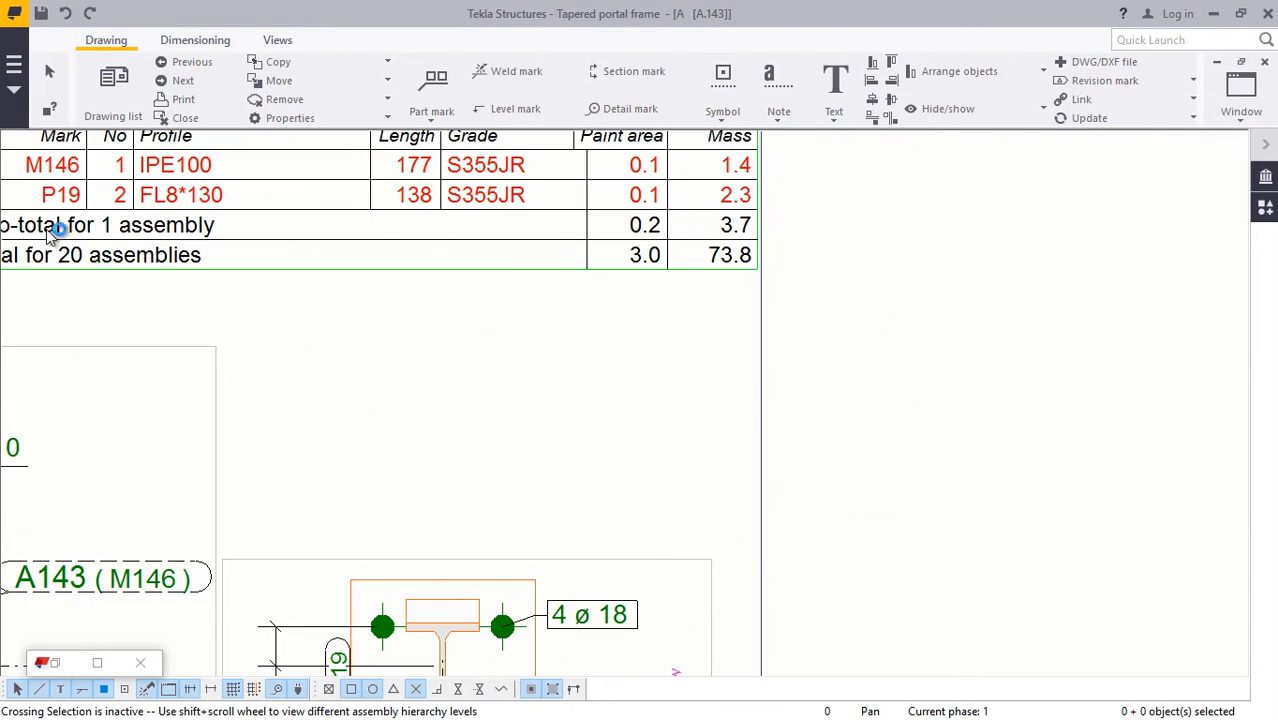
pyautogui.scroll(1, 113, 268)
pyautogui.scroll(-2, 330, 285)
pyautogui.scroll(1, 151, 271)
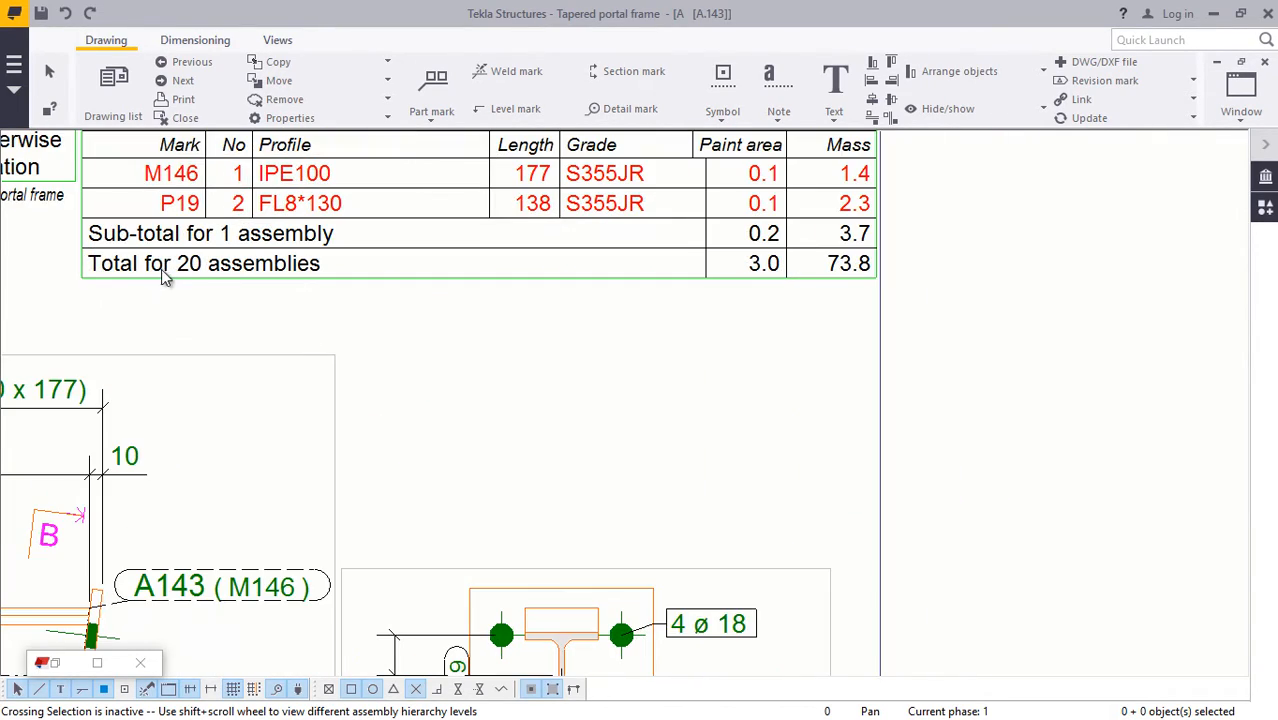
pyautogui.scroll(-1, 536, 291)
pyautogui.scroll(-1, 618, 320)
pyautogui.scroll(-2, 618, 320)
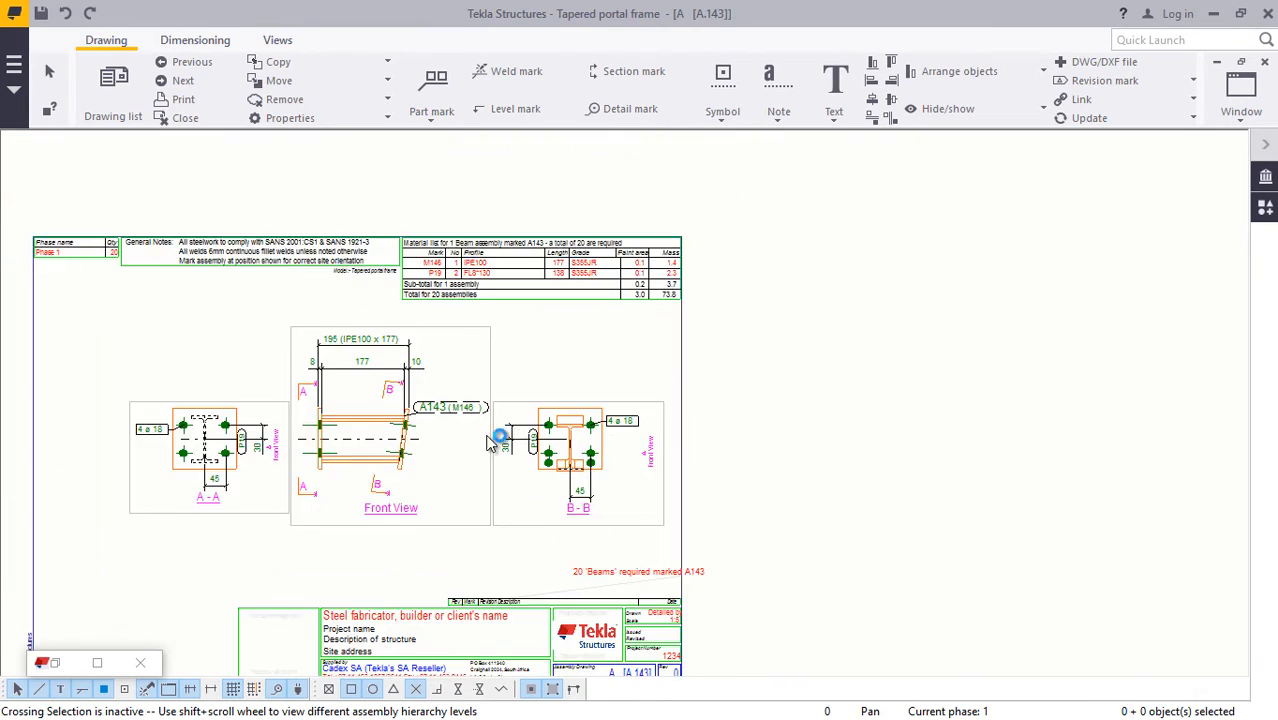
pyautogui.scroll(2, 675, 347)
pyautogui.scroll(-2, 672, 348)
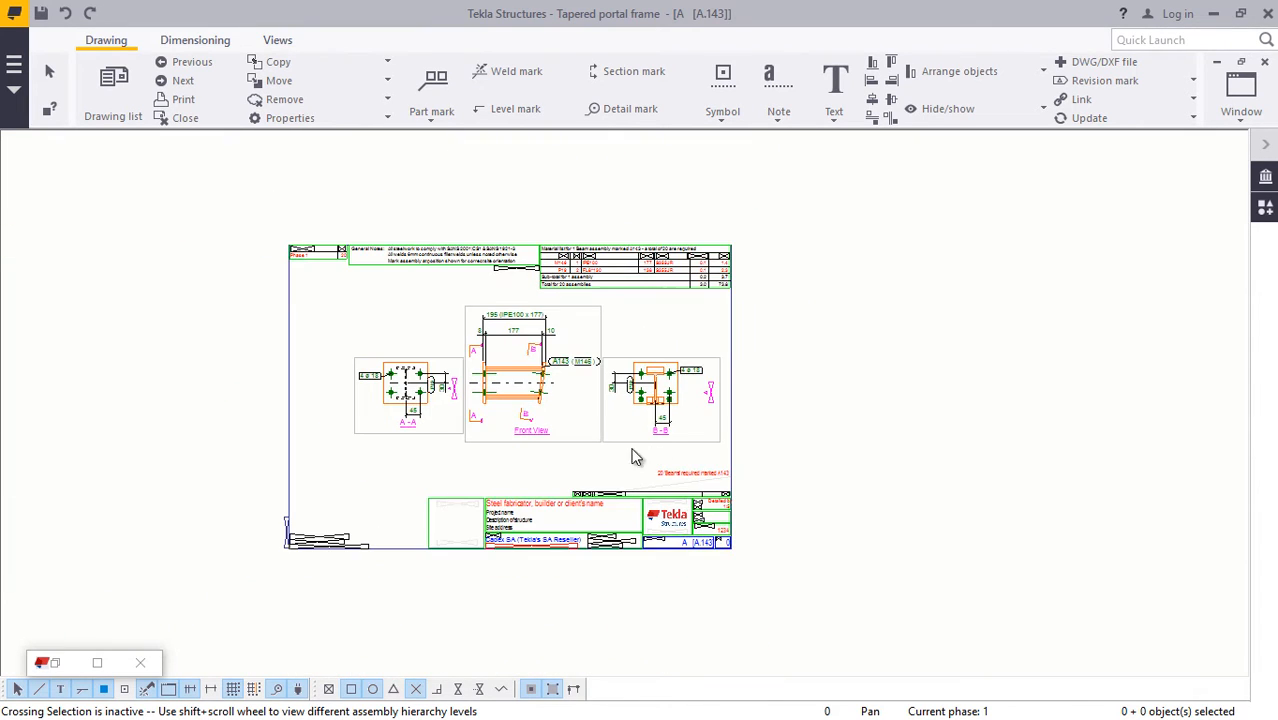
pyautogui.scroll(1, 497, 419)
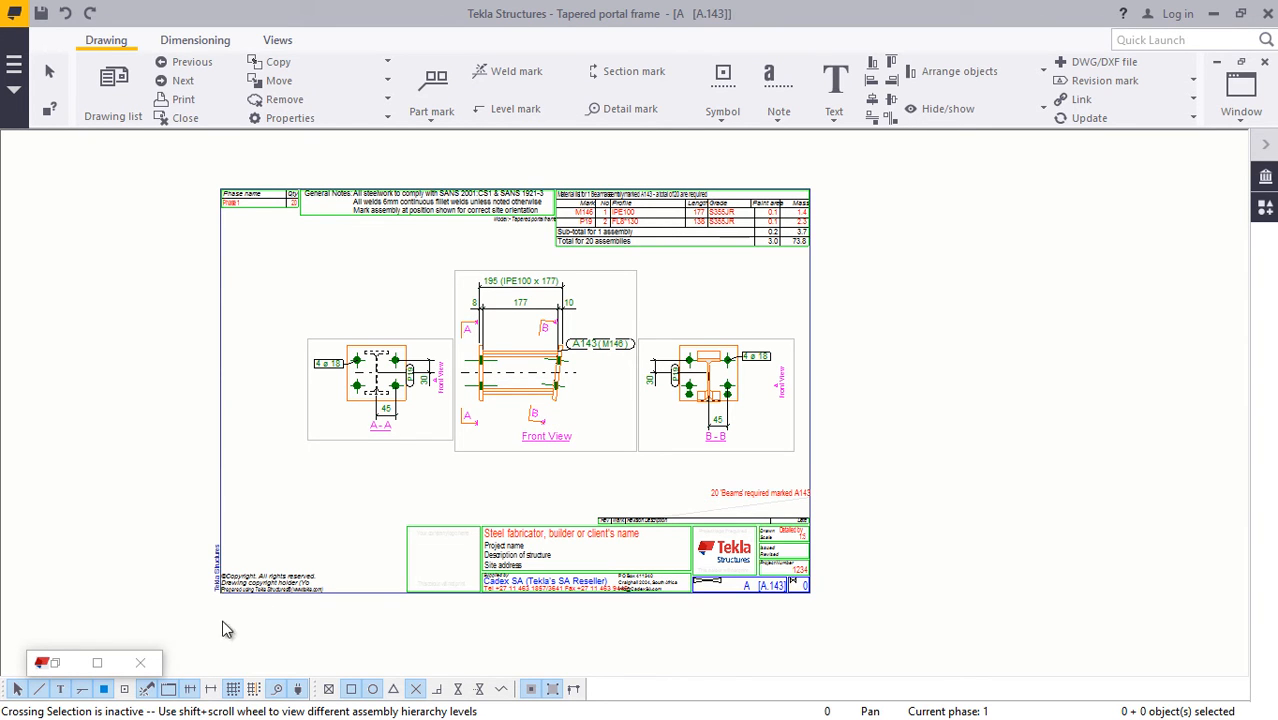
# Step: Open assembly drawing A.147 from the drawing list and check the bolt holes and dimensions in its front view
pyautogui.click(99, 663)
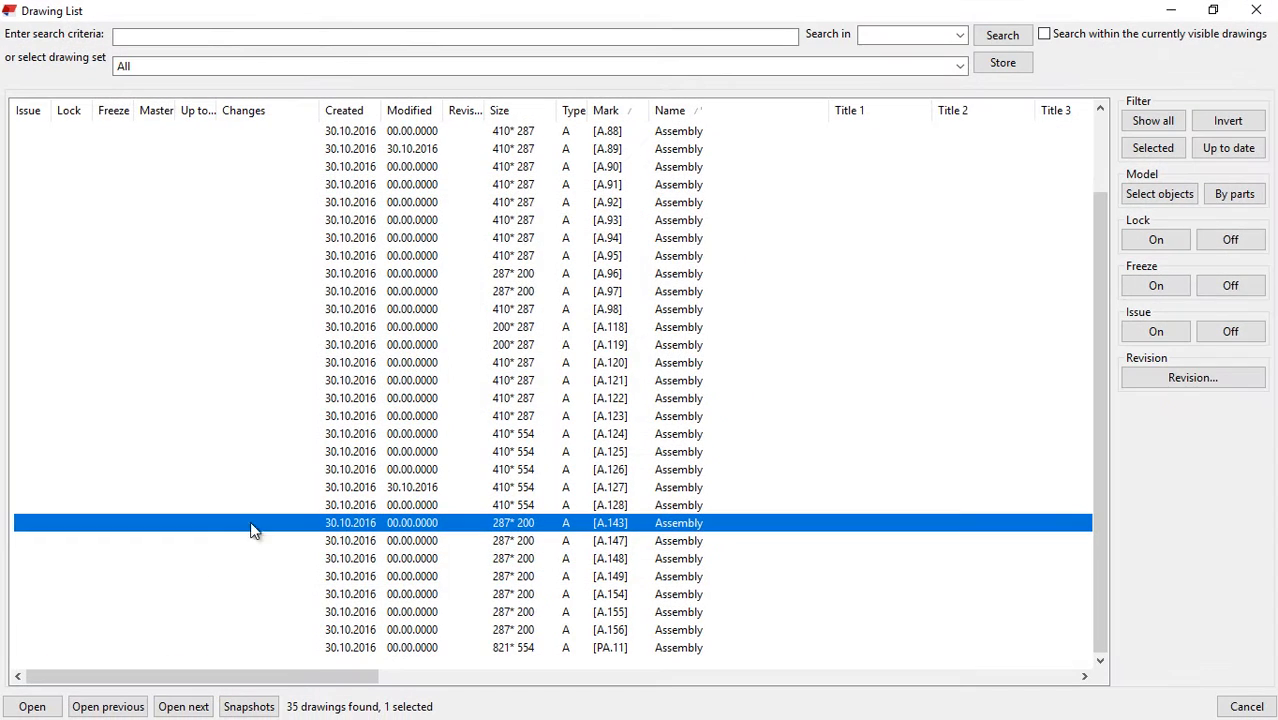
pyautogui.click(710, 522)
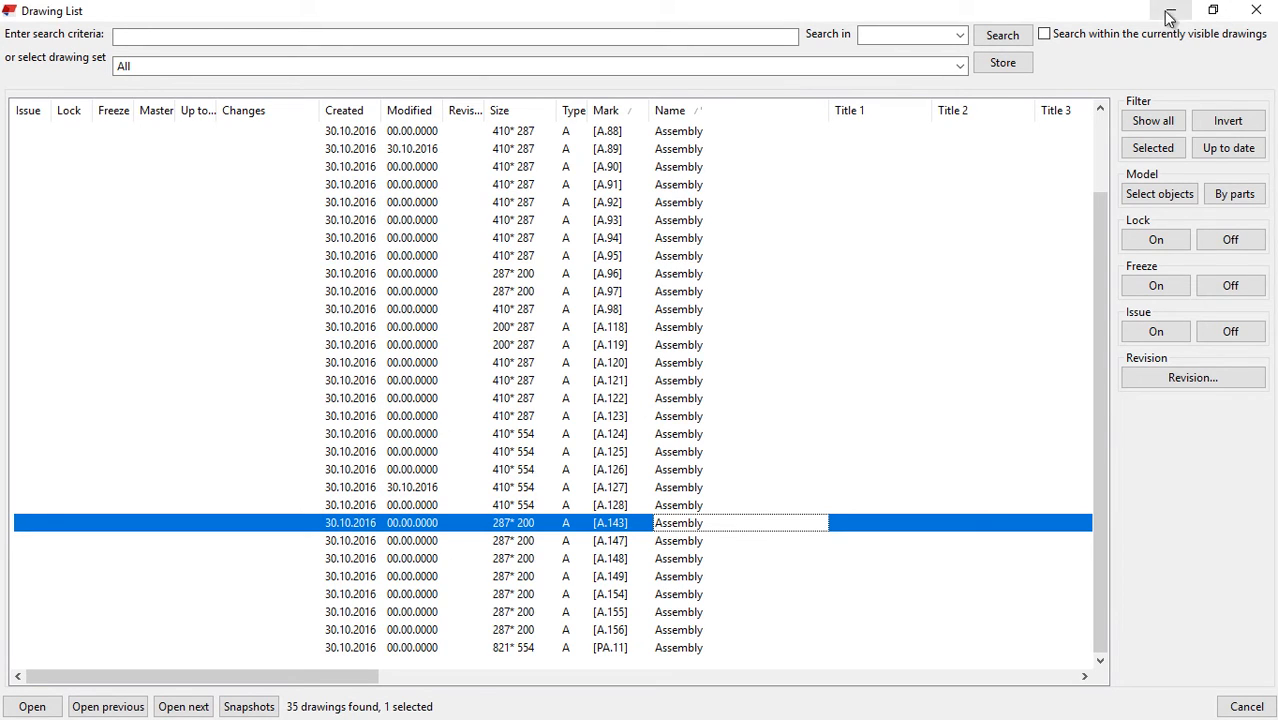
pyautogui.click(672, 542)
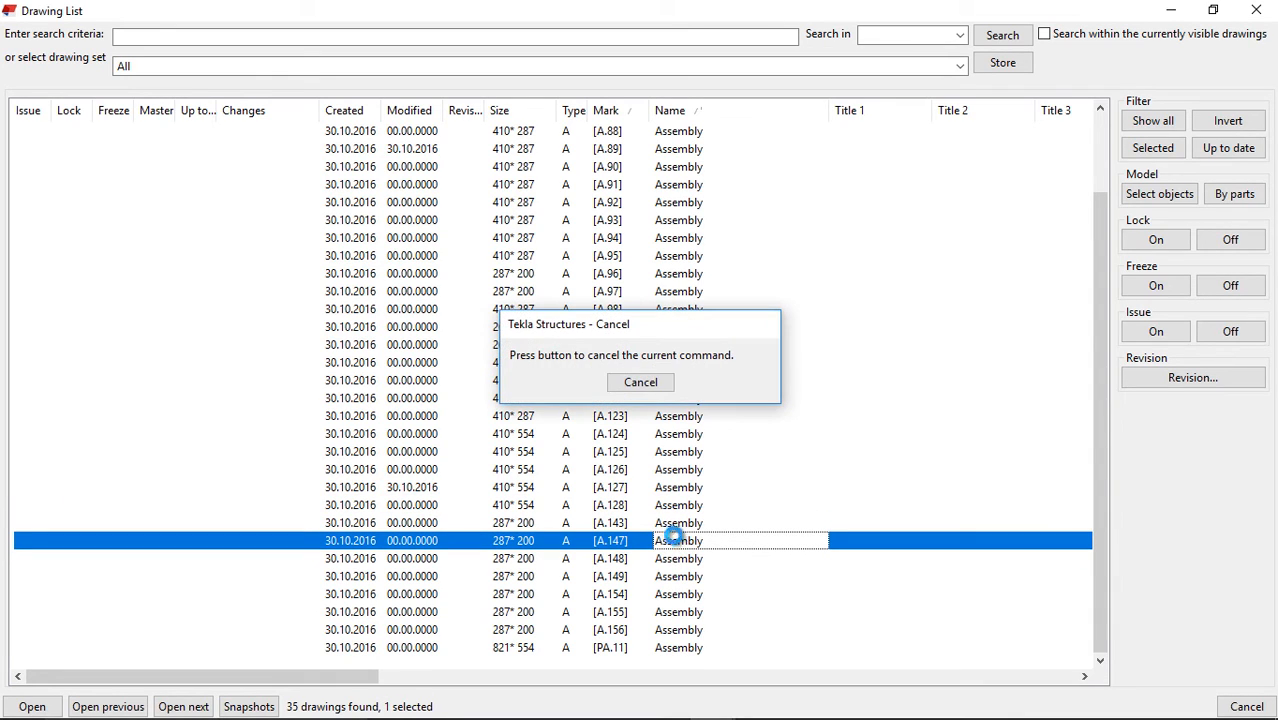
pyautogui.click(1171, 14)
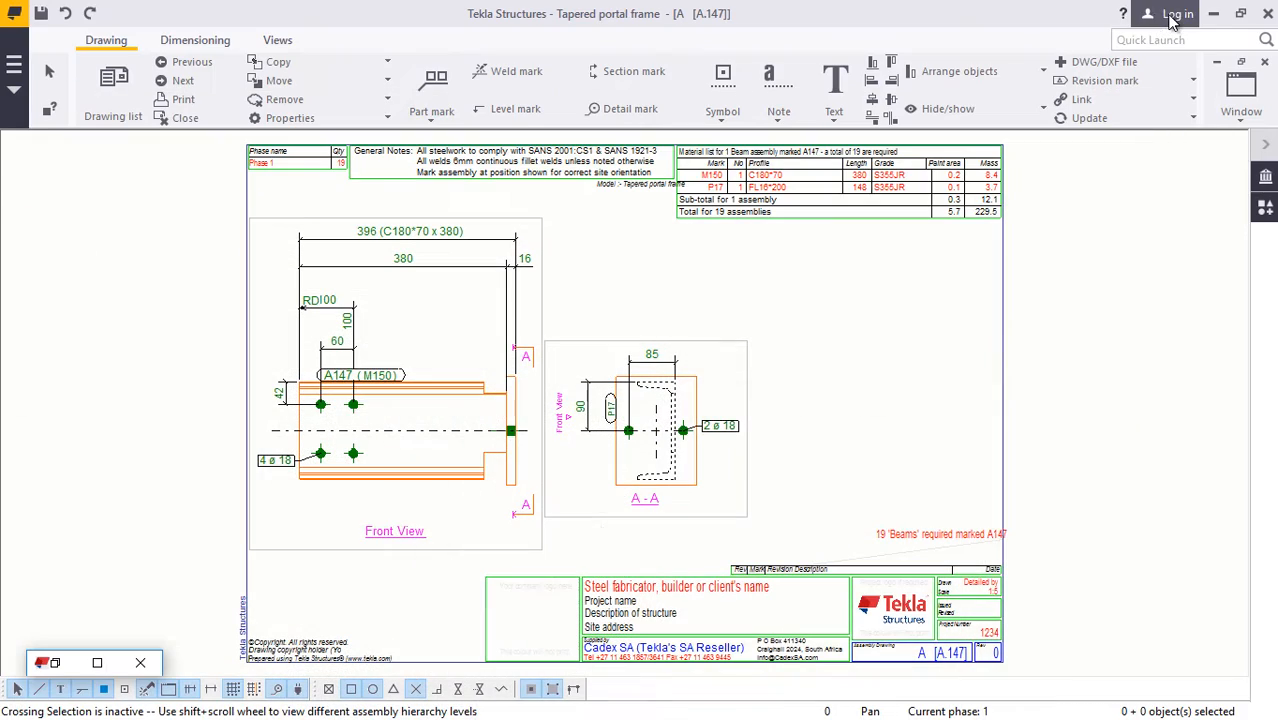
pyautogui.scroll(5, 356, 456)
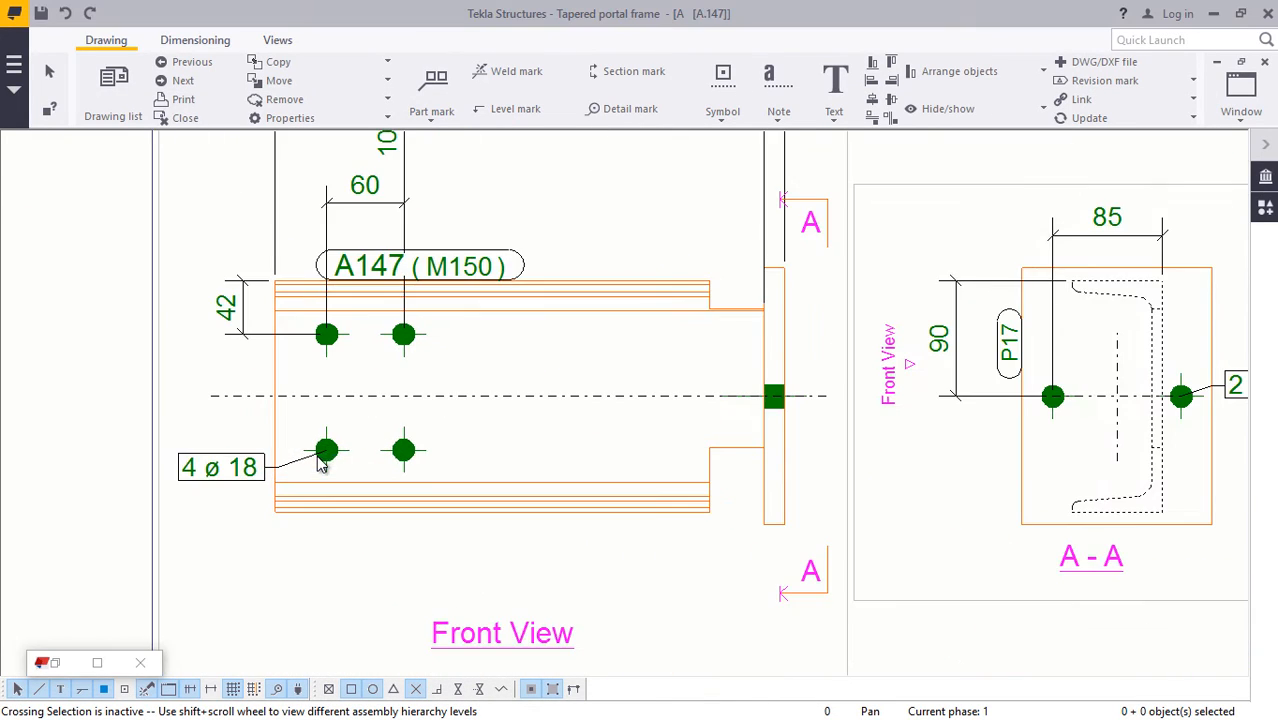
pyautogui.scroll(-5, 350, 452)
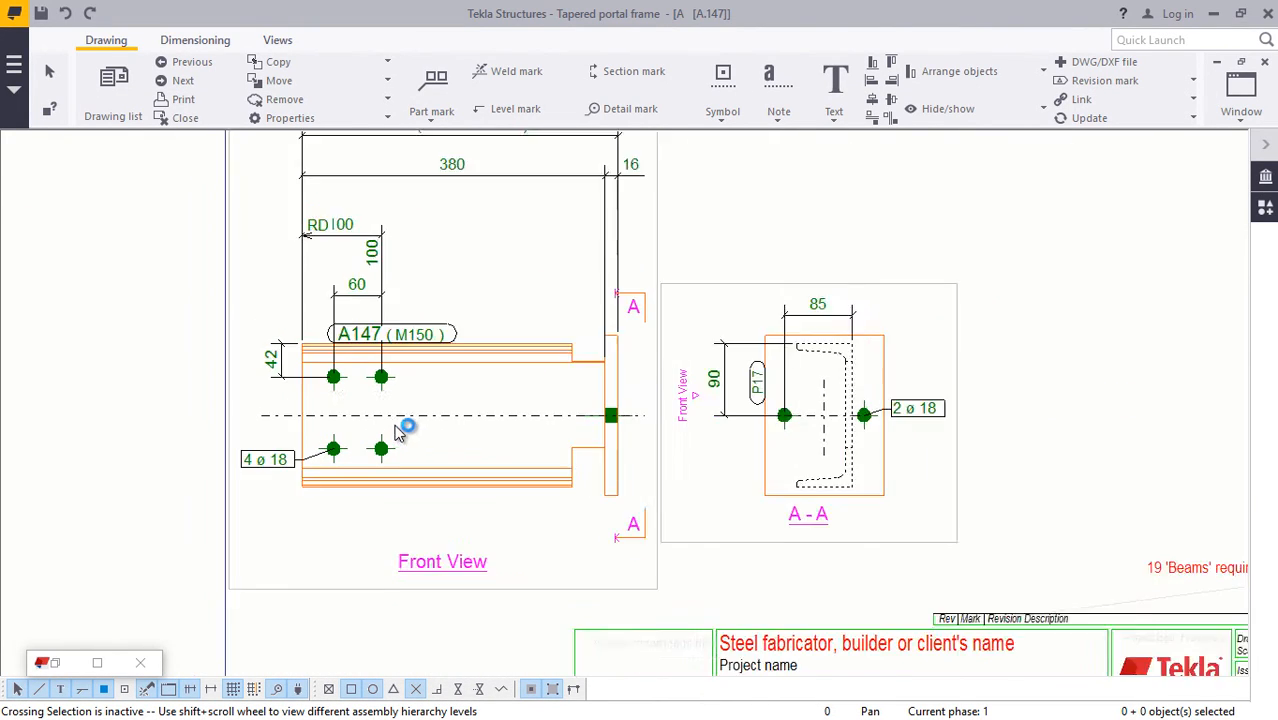
# Step: Open assembly drawing A.148 from the drawing list to check its front view and section A-A
pyautogui.click(97, 662)
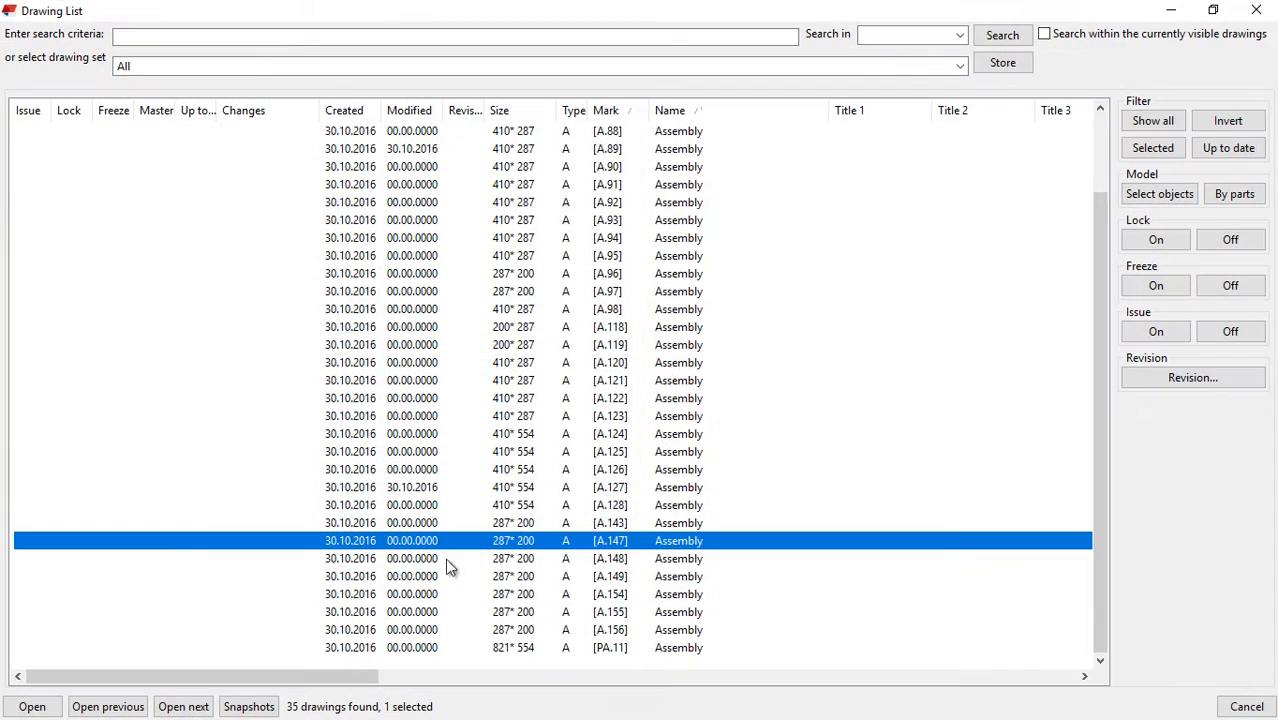
pyautogui.doubleClick(682, 560)
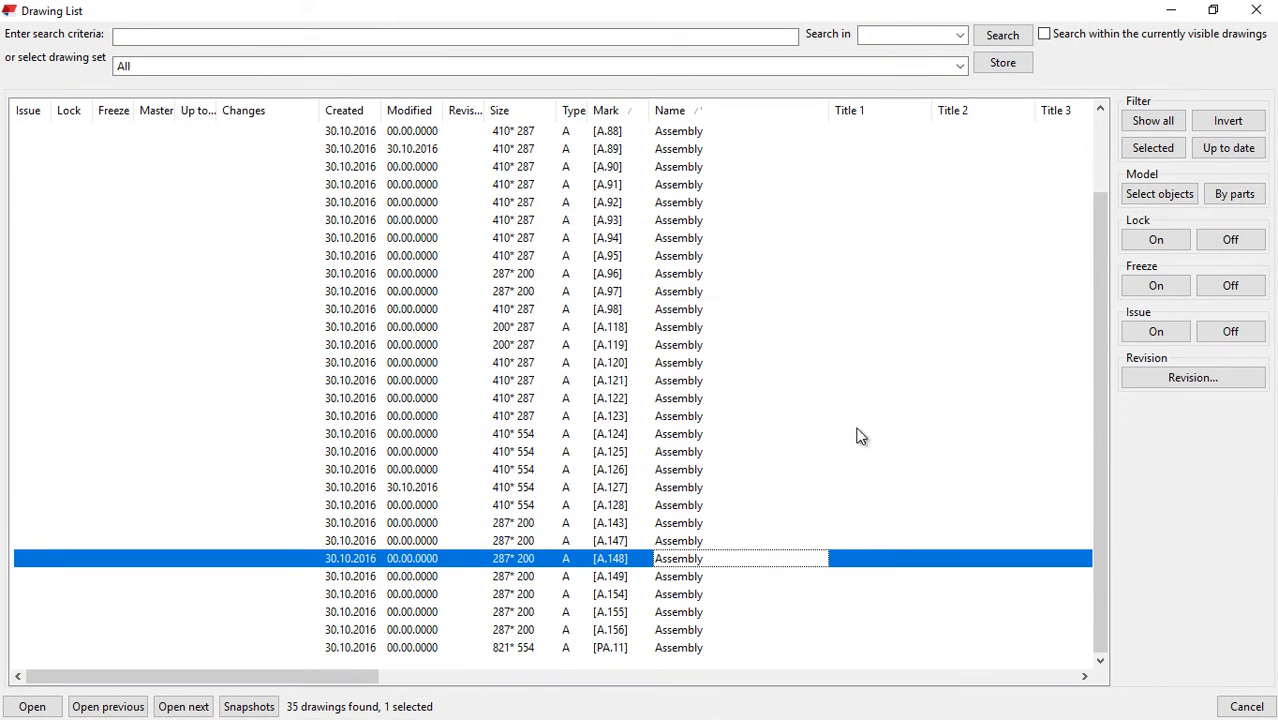
pyautogui.click(1170, 15)
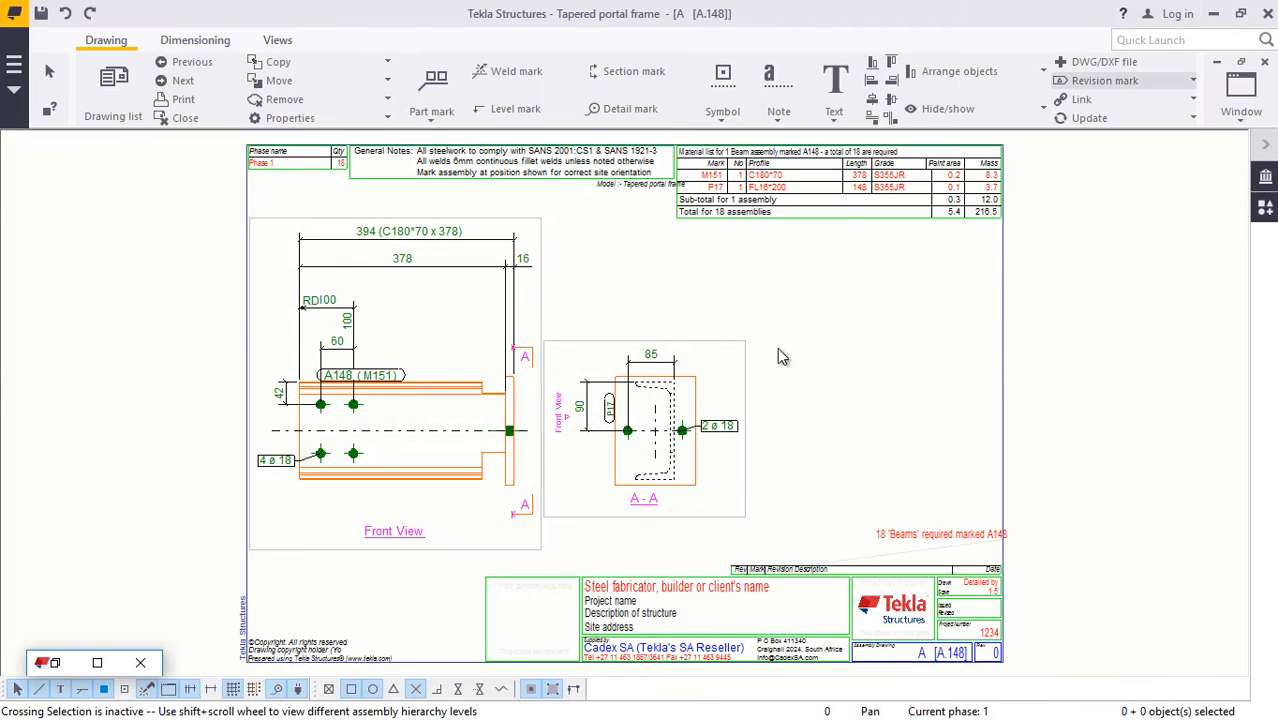
# Step: Open assembly drawing A.154 from the drawing list and examine the end plate and holes in its front view
pyautogui.click(107, 662)
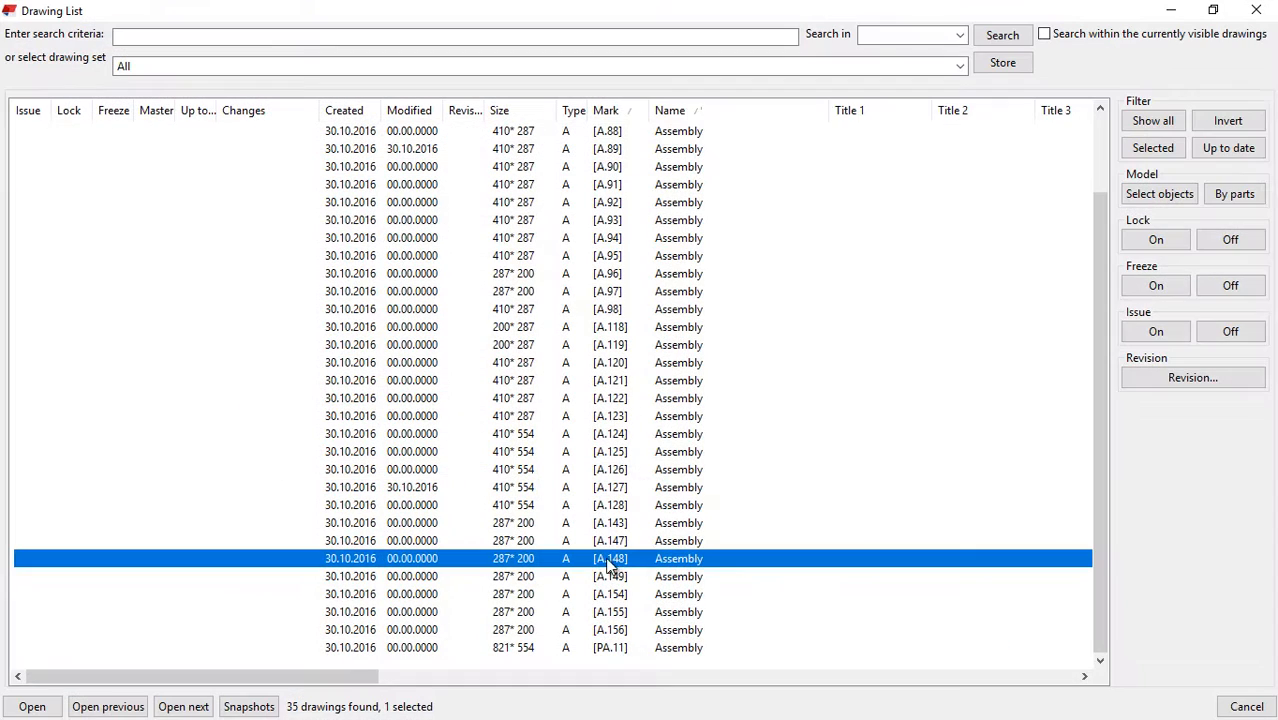
pyautogui.doubleClick(665, 596)
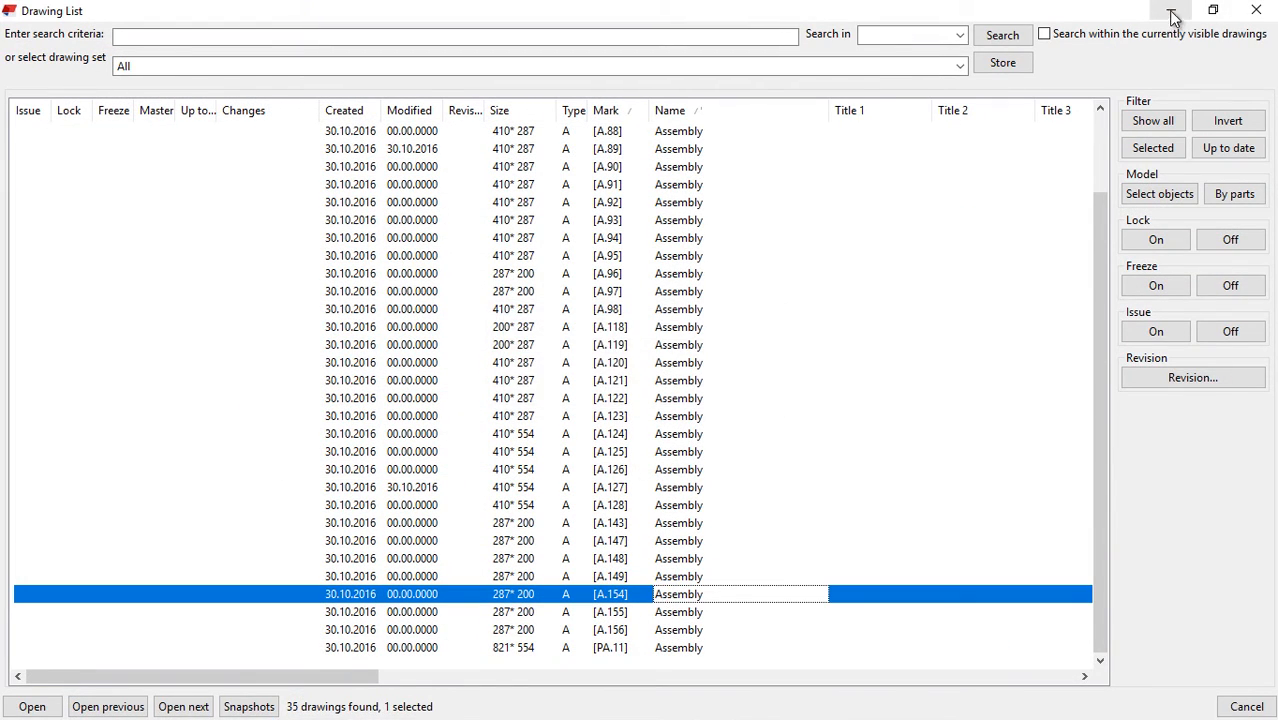
pyautogui.click(1170, 10)
pyautogui.scroll(3, 403, 366)
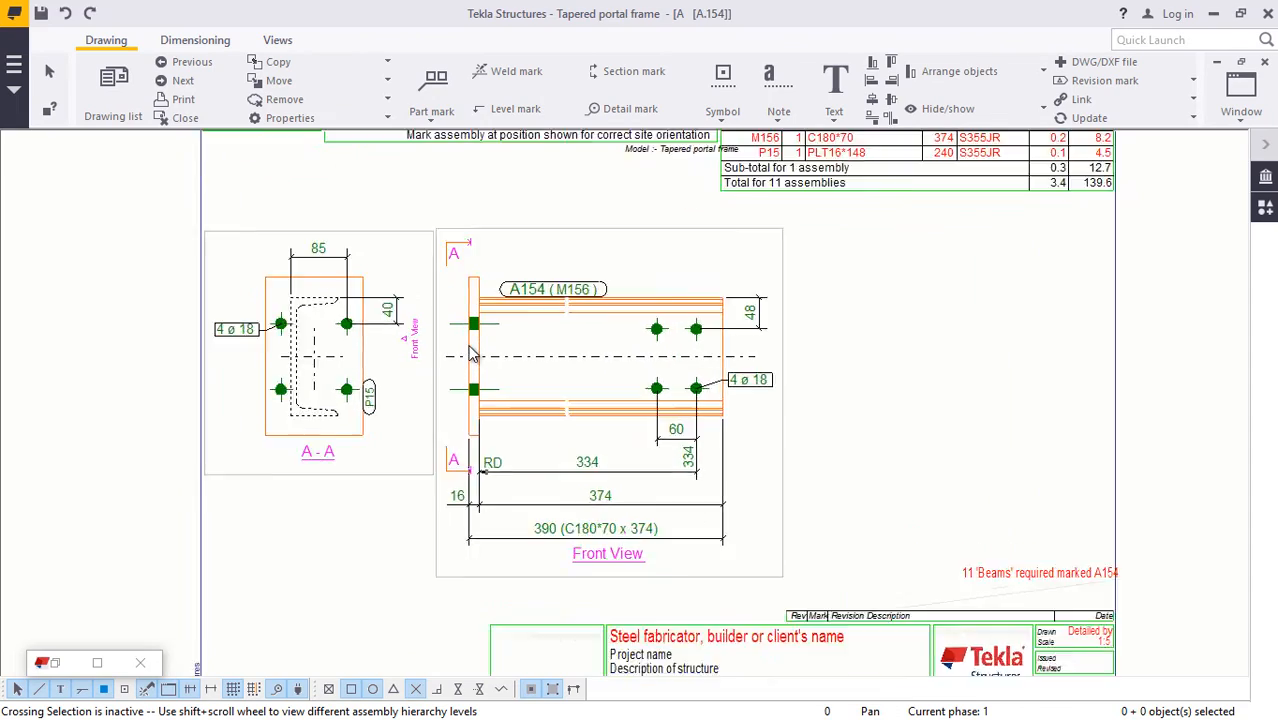
pyautogui.scroll(-3, 608, 354)
# Step: Open assembly drawing A.155 from the drawing list to check its sheet
pyautogui.click(97, 663)
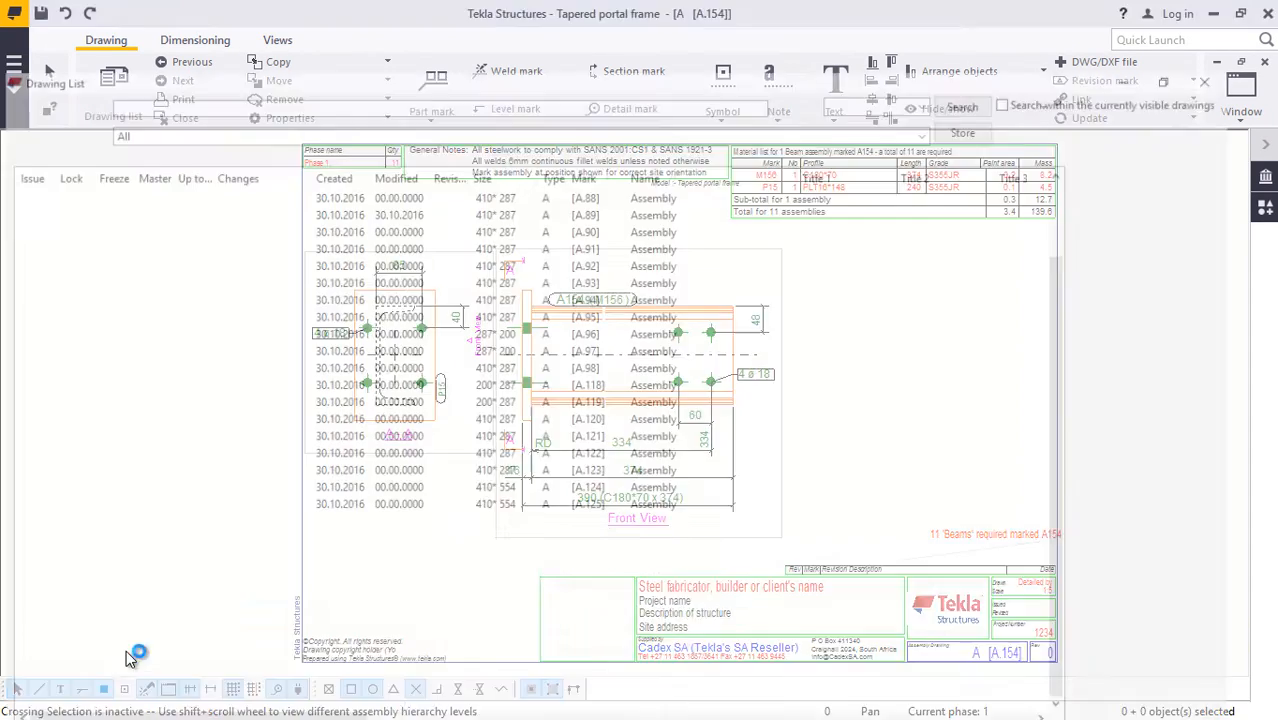
pyautogui.doubleClick(675, 614)
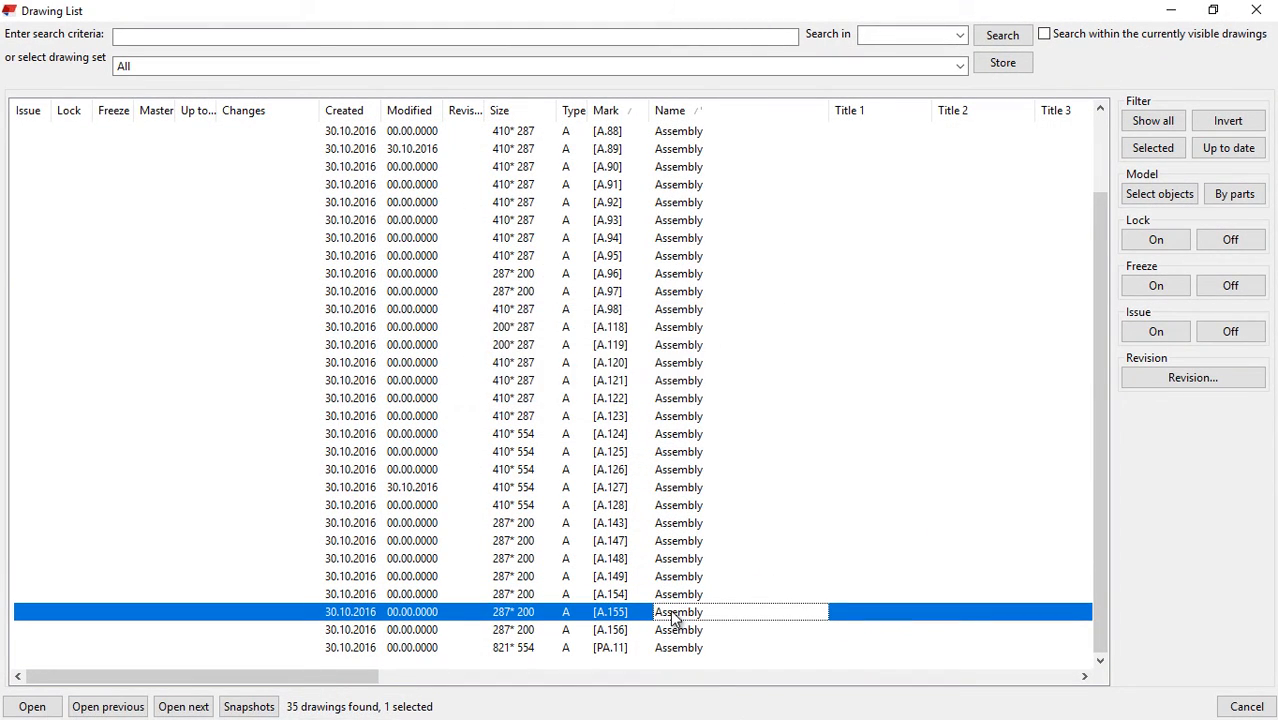
pyautogui.click(1172, 12)
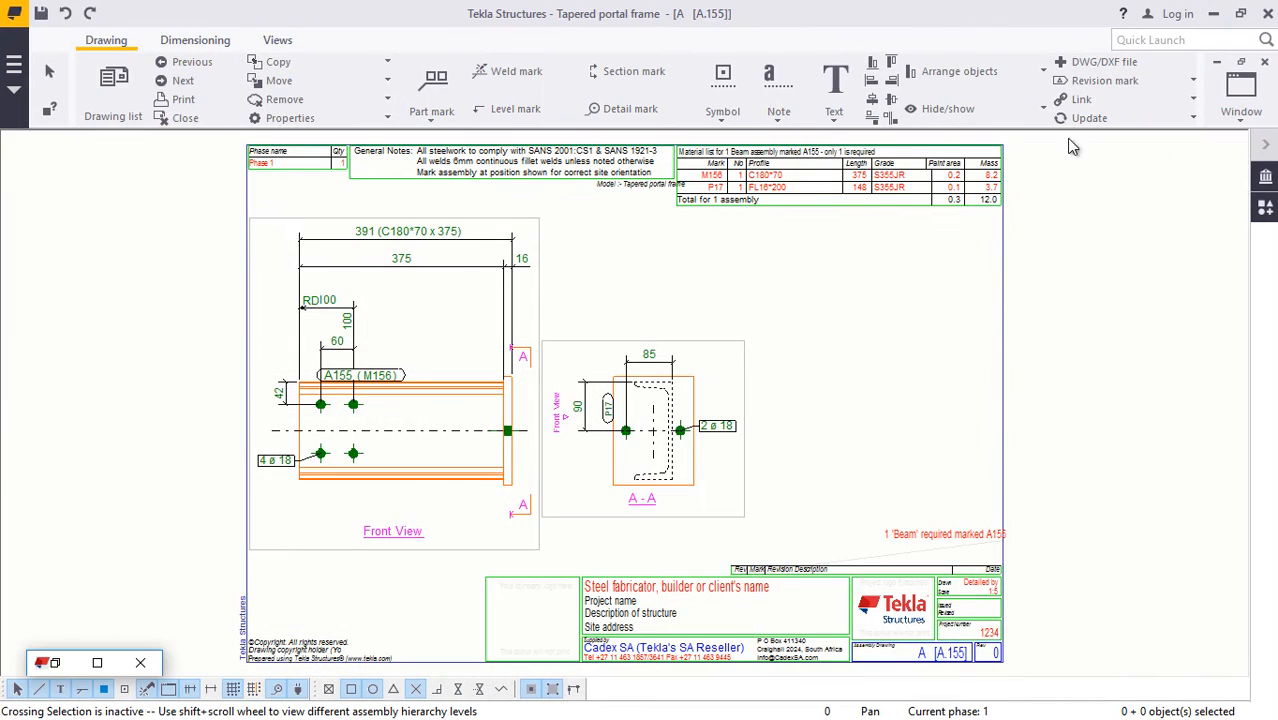
# Step: Open column assembly drawing A.85 from the upper part of the drawing list, view its sheet and return to the list
pyautogui.click(97, 663)
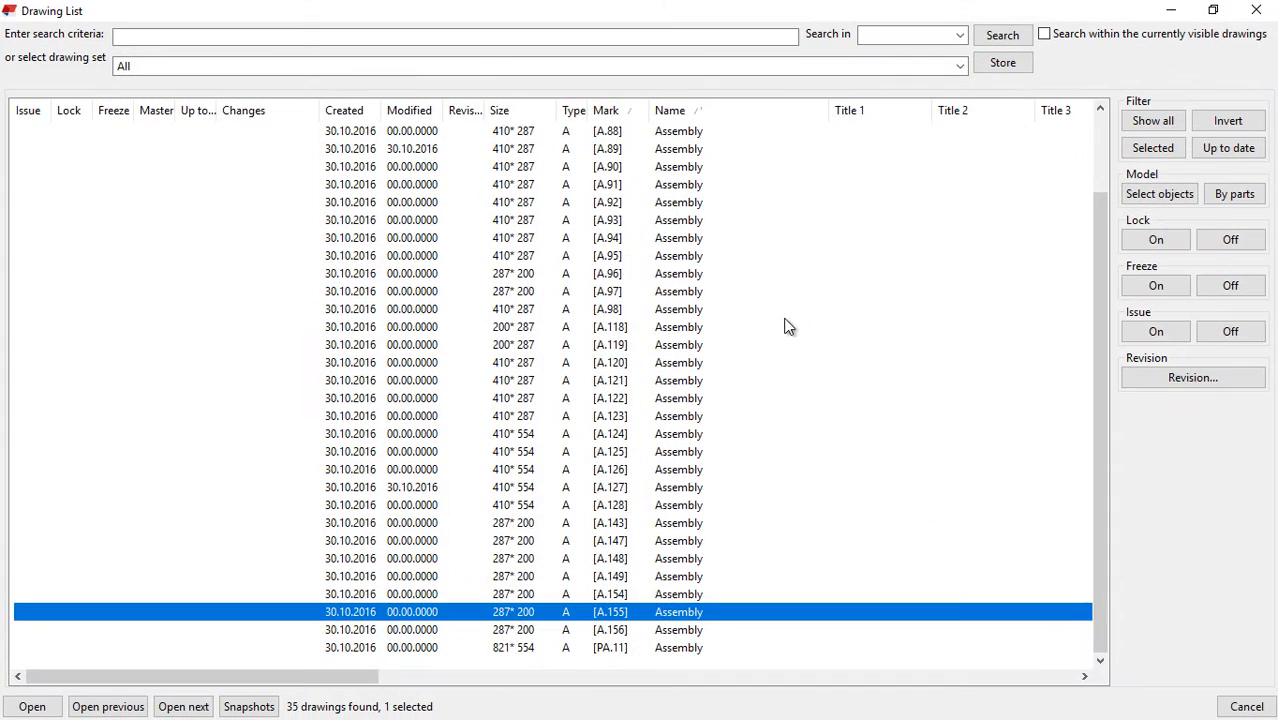
pyautogui.scroll(2, 790, 325)
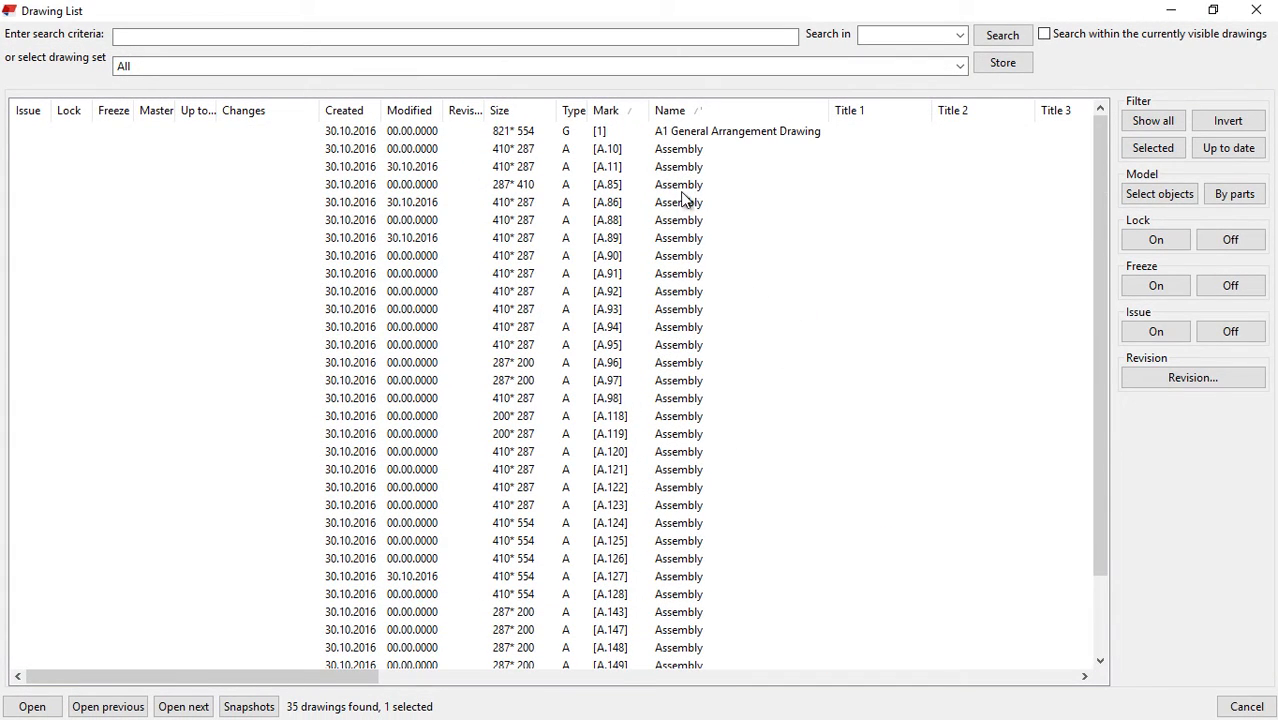
pyautogui.doubleClick(688, 186)
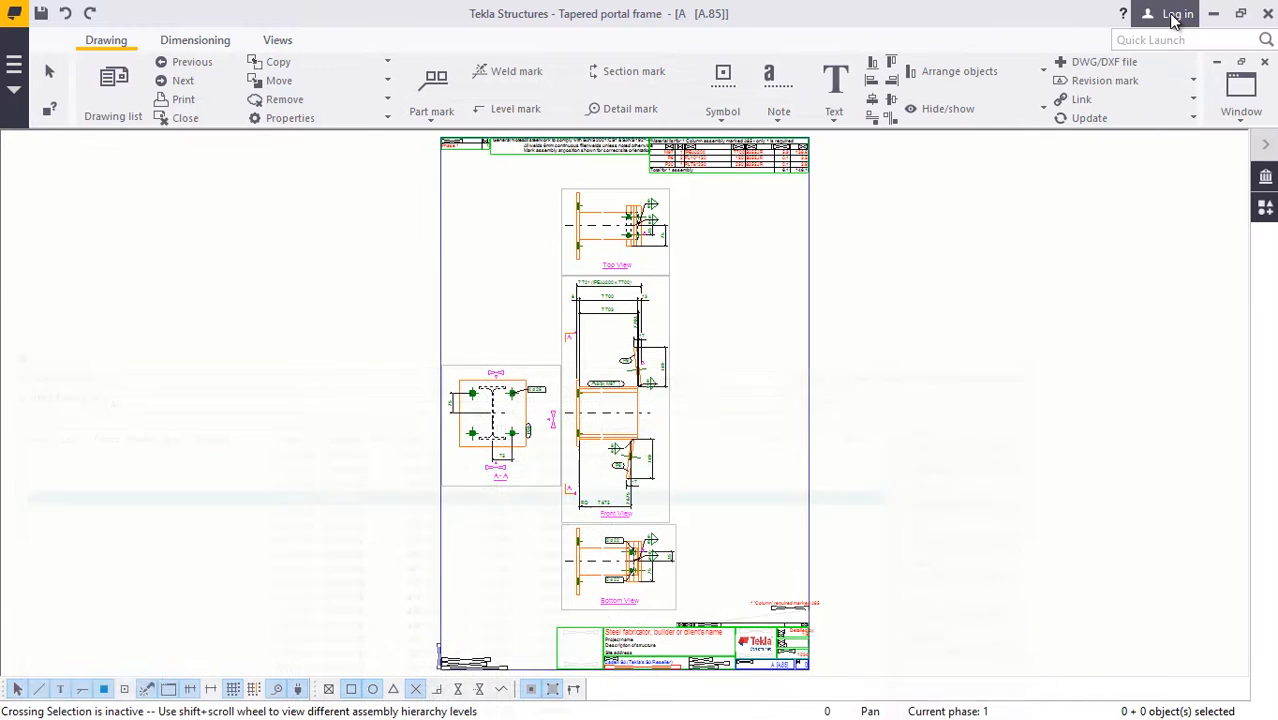
pyautogui.click(1171, 10)
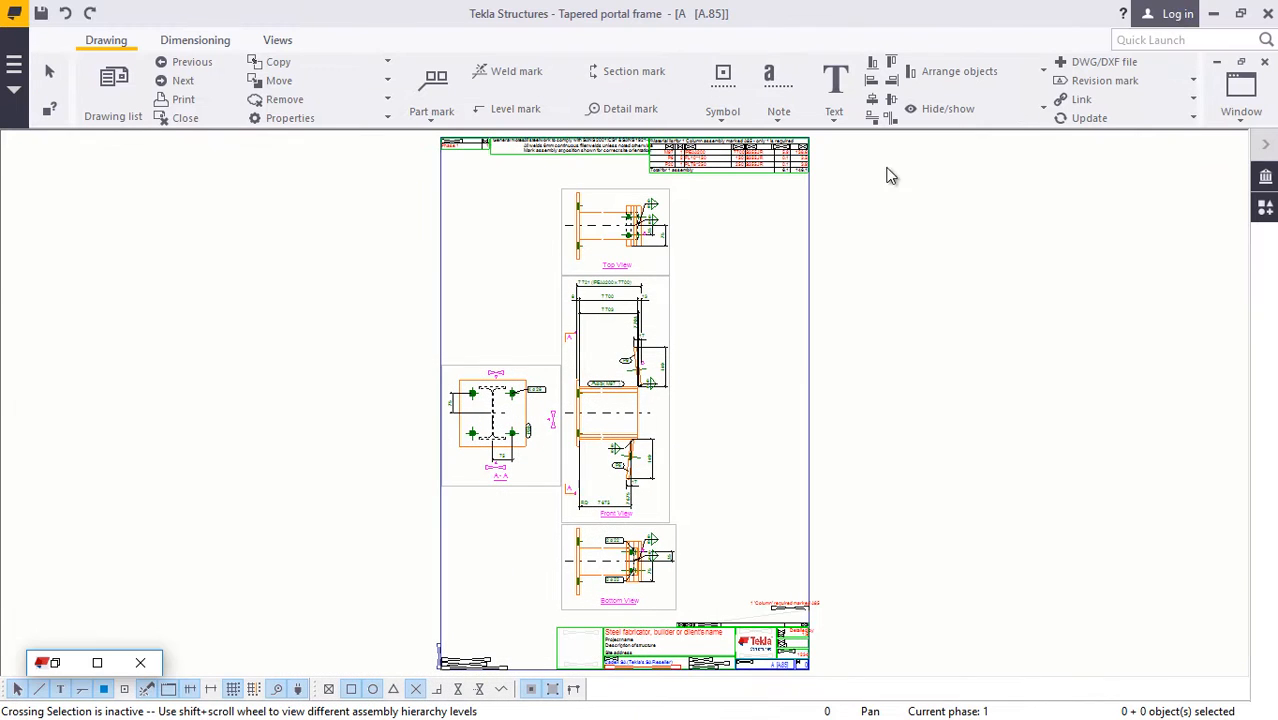
pyautogui.click(96, 662)
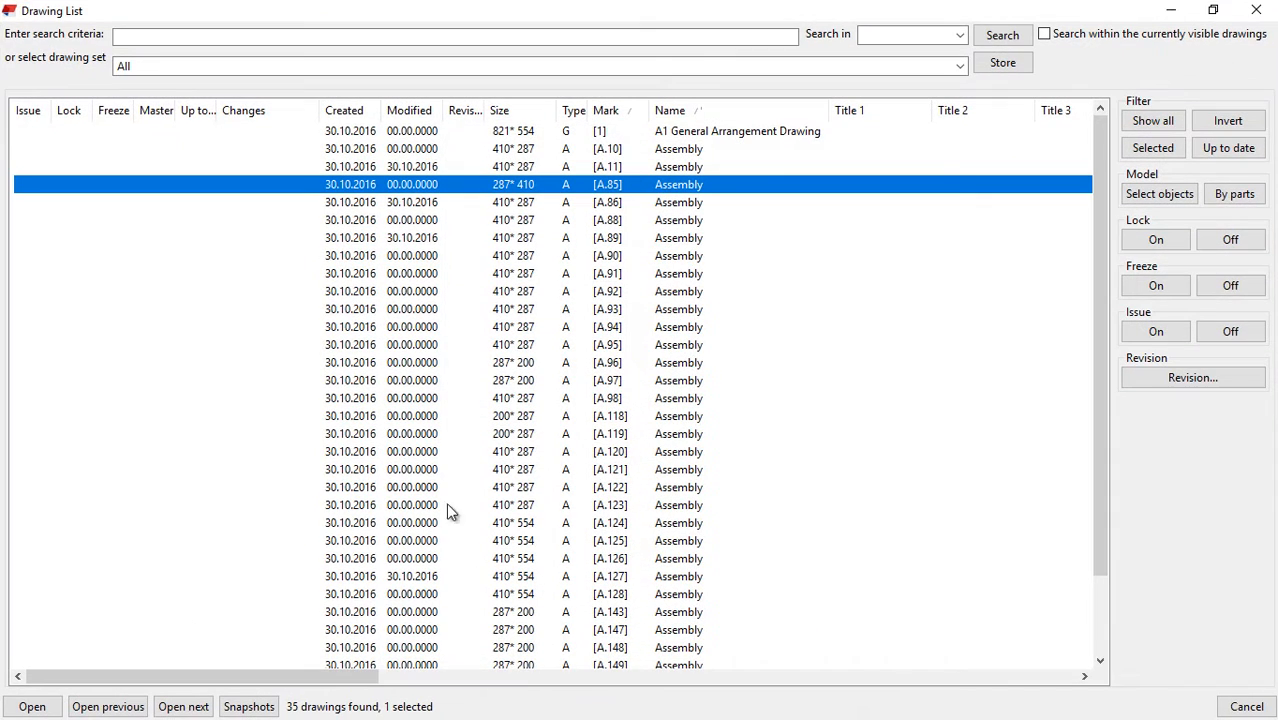
# Step: Close the drawing list and look over the whole 3D model of the tapered portal frame
pyautogui.scroll(-2, 560, 415)
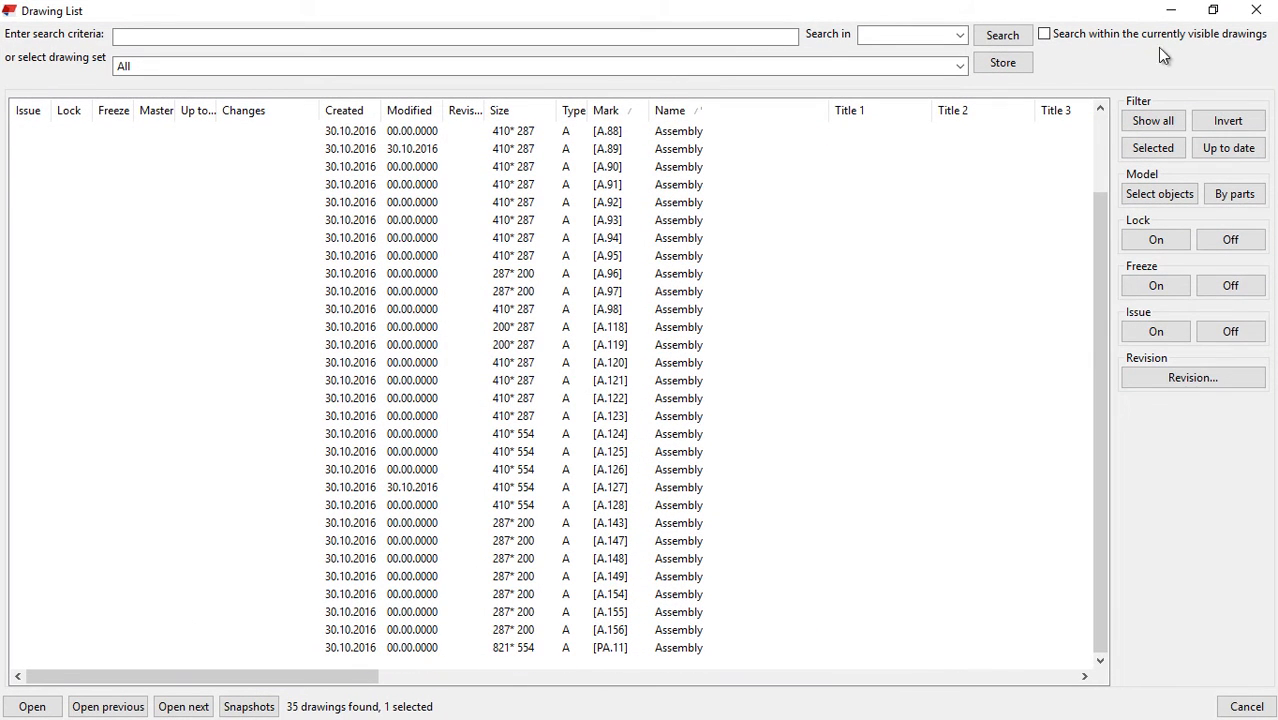
pyautogui.click(1258, 10)
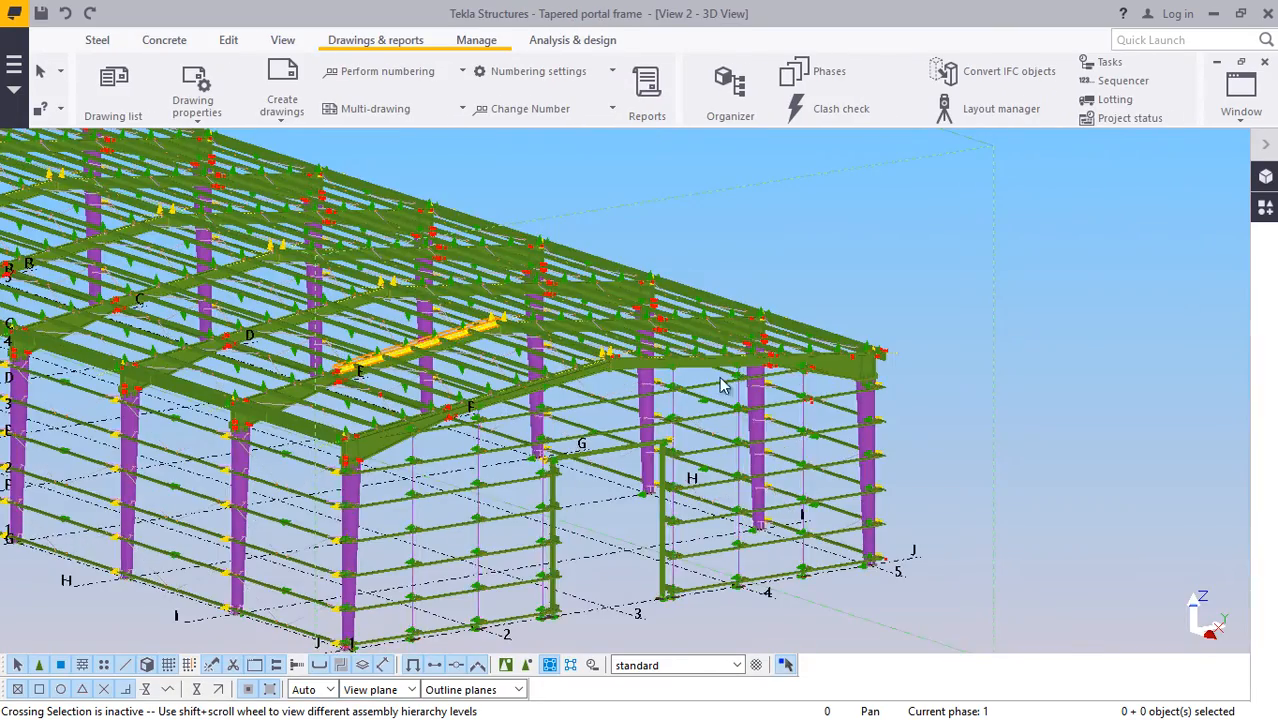
pyautogui.scroll(-3, 894, 366)
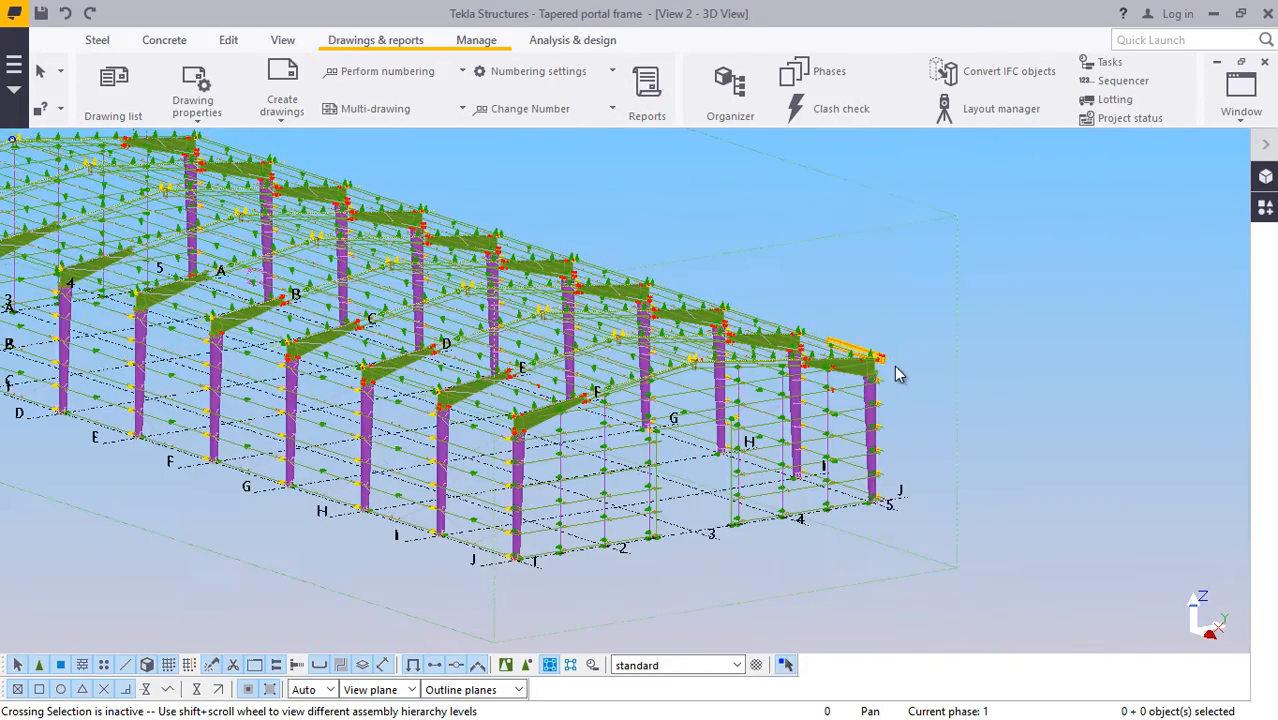
pyautogui.scroll(-1, 910, 396)
pyautogui.scroll(1, 867, 360)
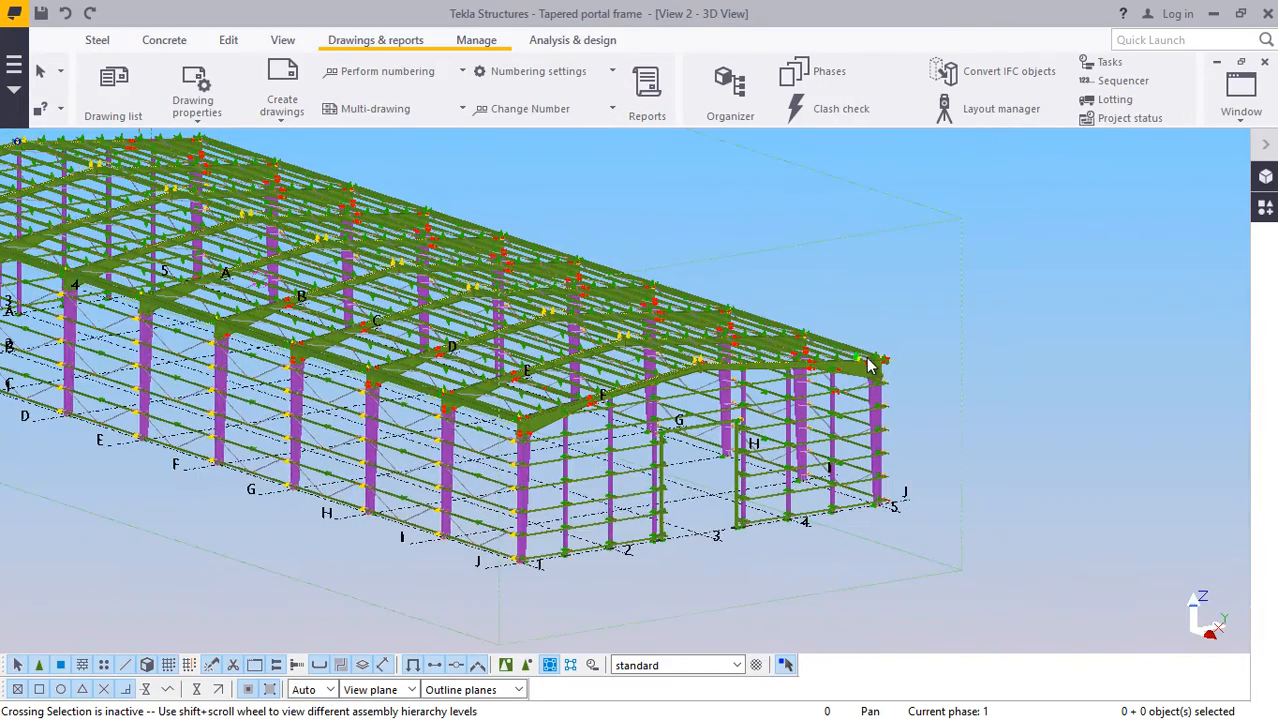
pyautogui.scroll(1, 867, 366)
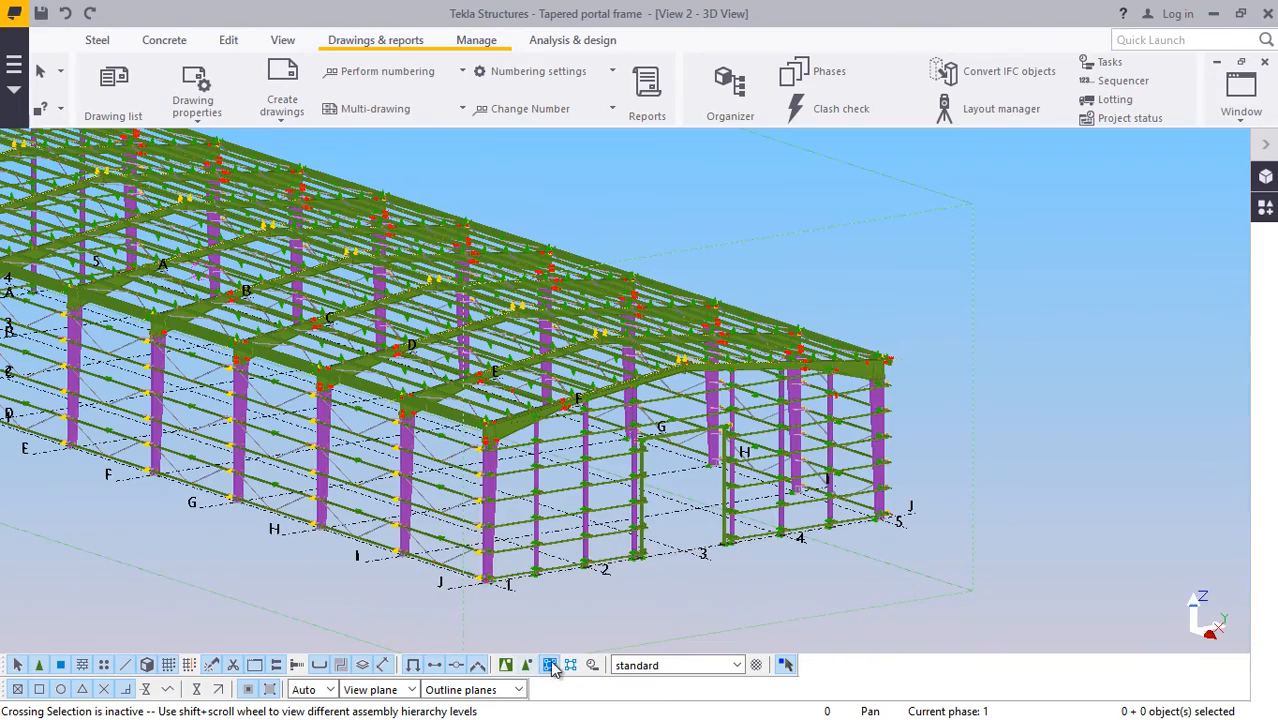
pyautogui.scroll(1, 878, 410)
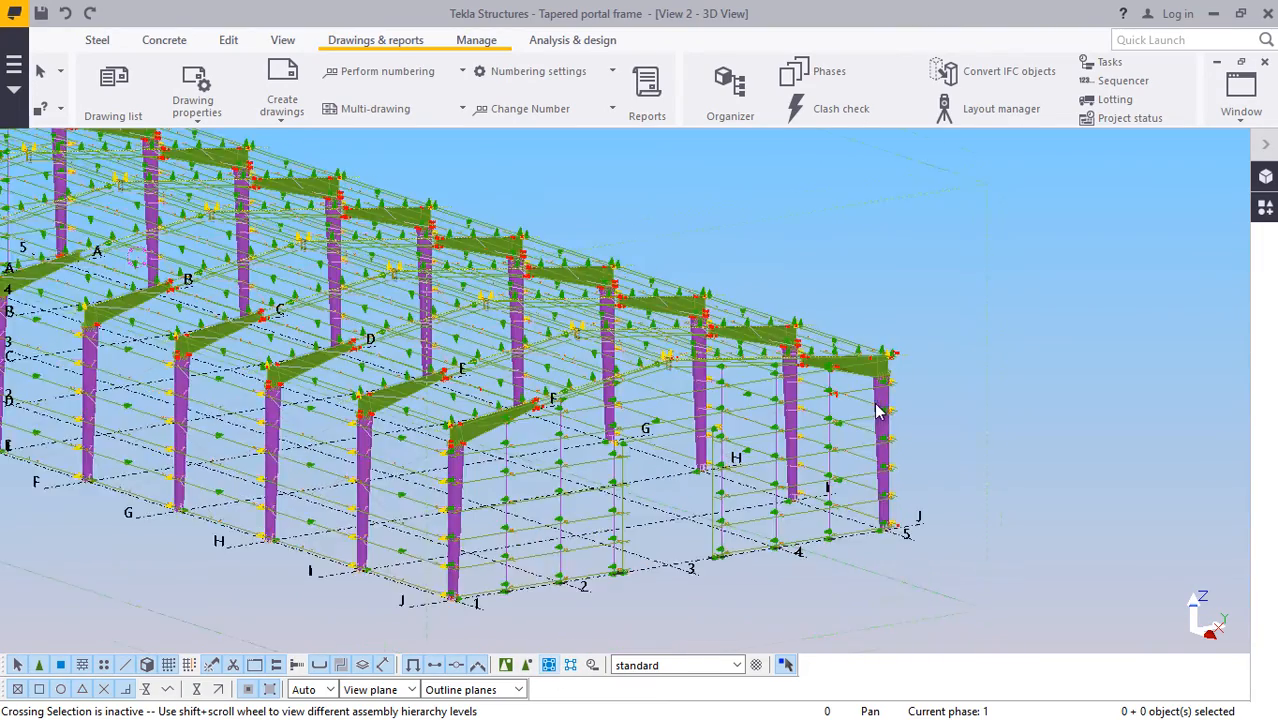
pyautogui.scroll(1, 903, 403)
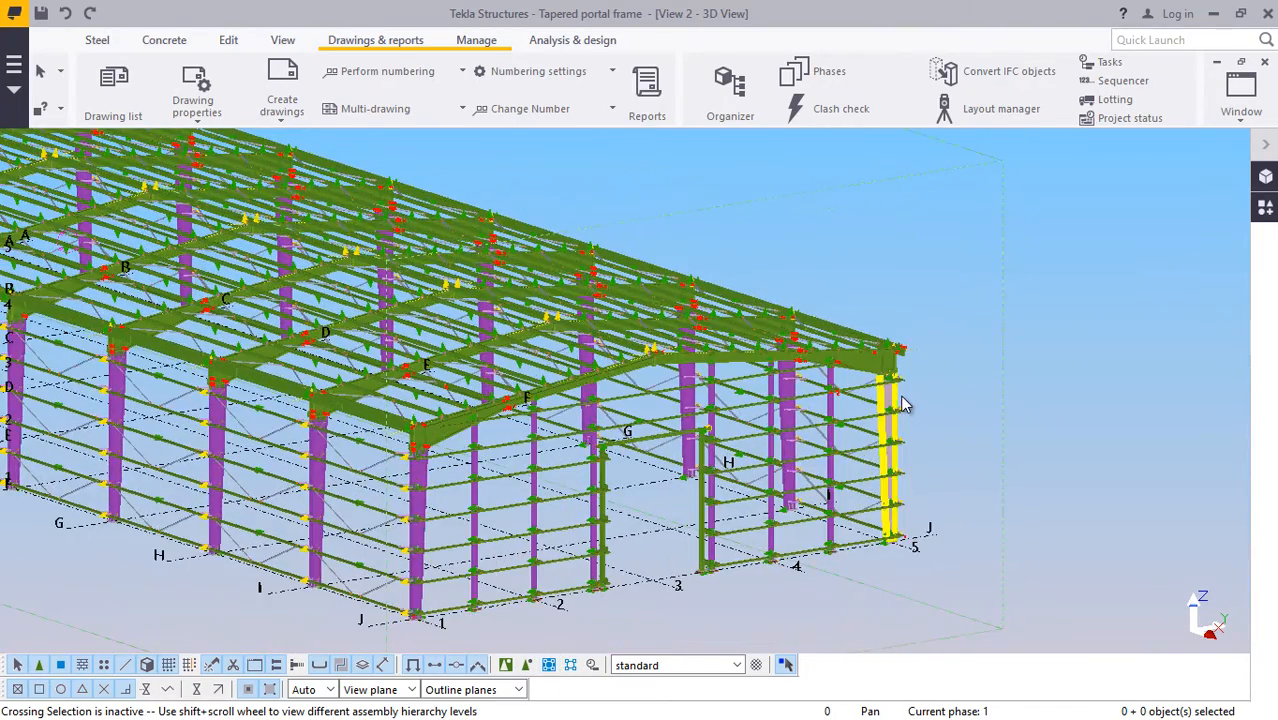
pyautogui.scroll(-2, 925, 408)
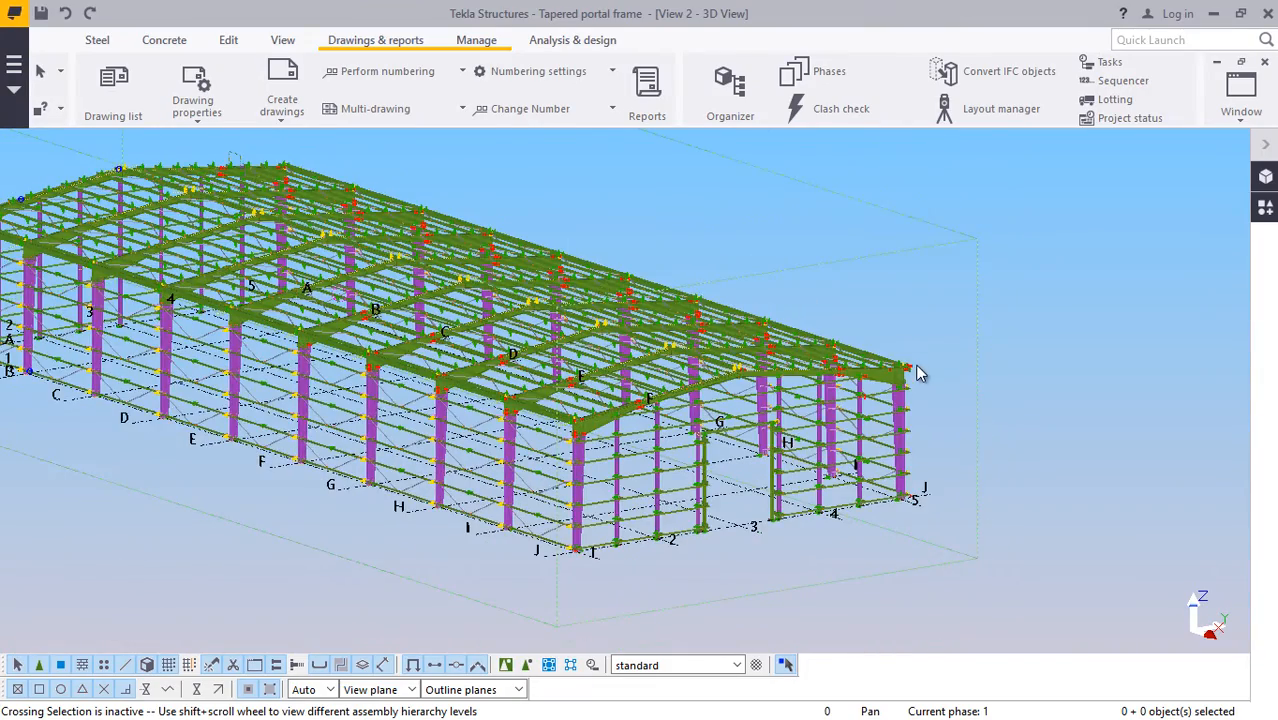
pyautogui.scroll(-2, 920, 373)
pyautogui.scroll(-1, 862, 280)
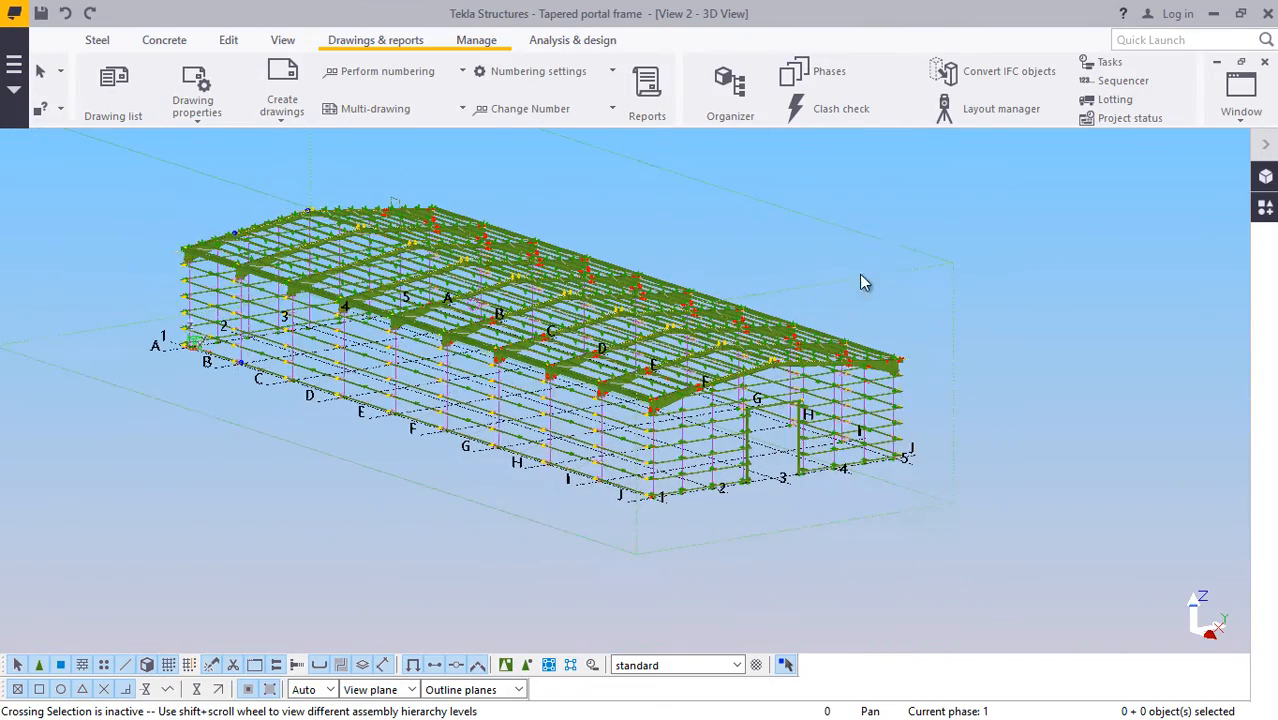
# Step: Select the entire portal frame structure and create a general arrangement drawing from the 3D View
pyautogui.moveTo(976, 211); pyautogui.dragTo(136, 500)
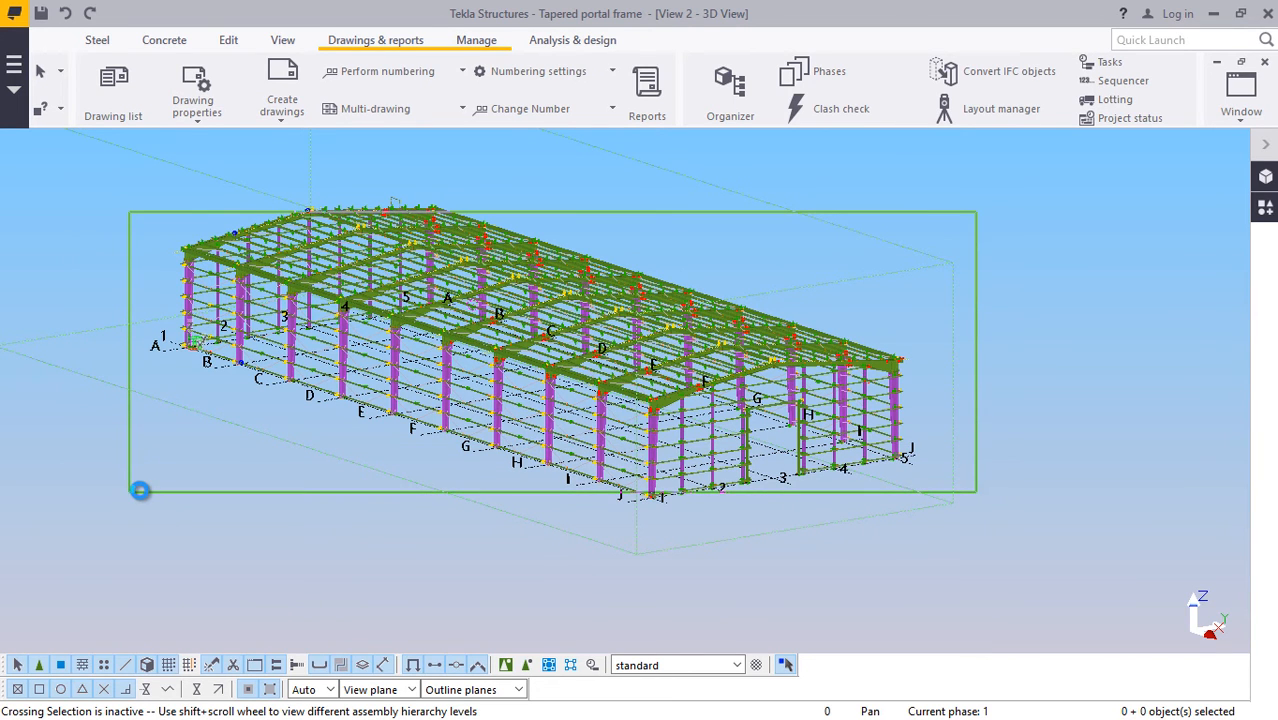
pyautogui.moveTo(141, 489); pyautogui.dragTo(141, 491)
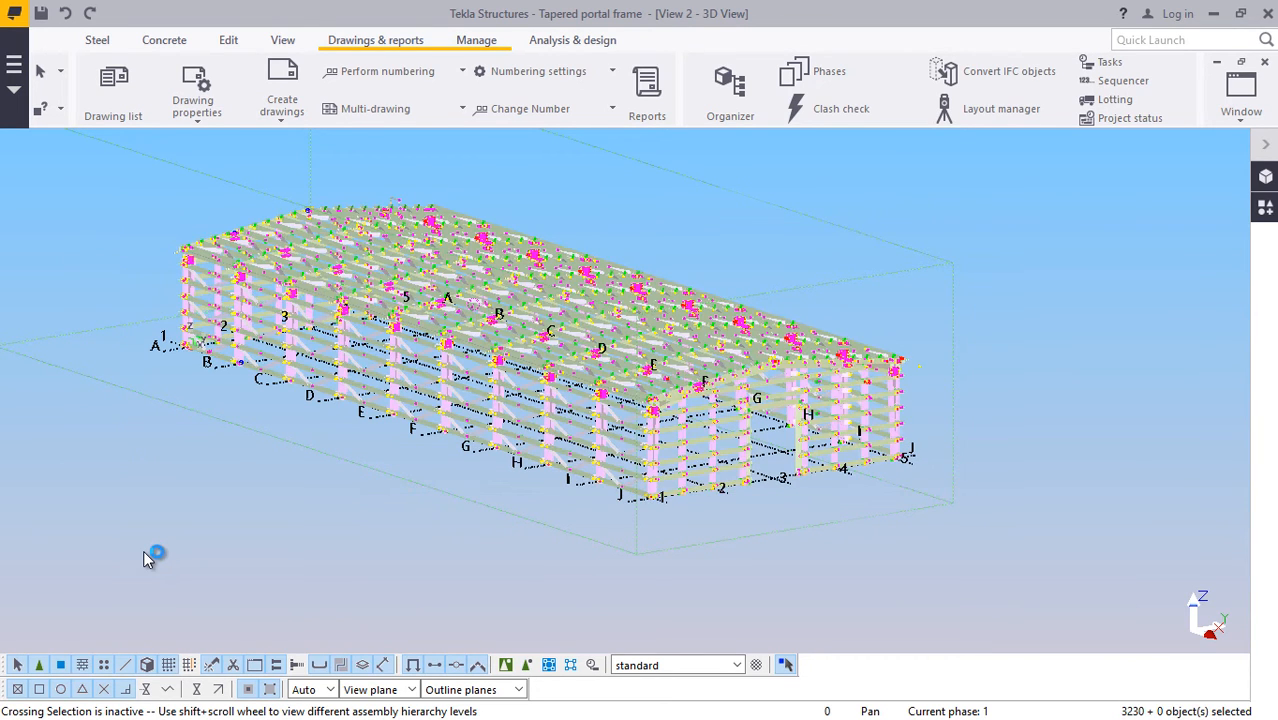
pyautogui.click(190, 103)
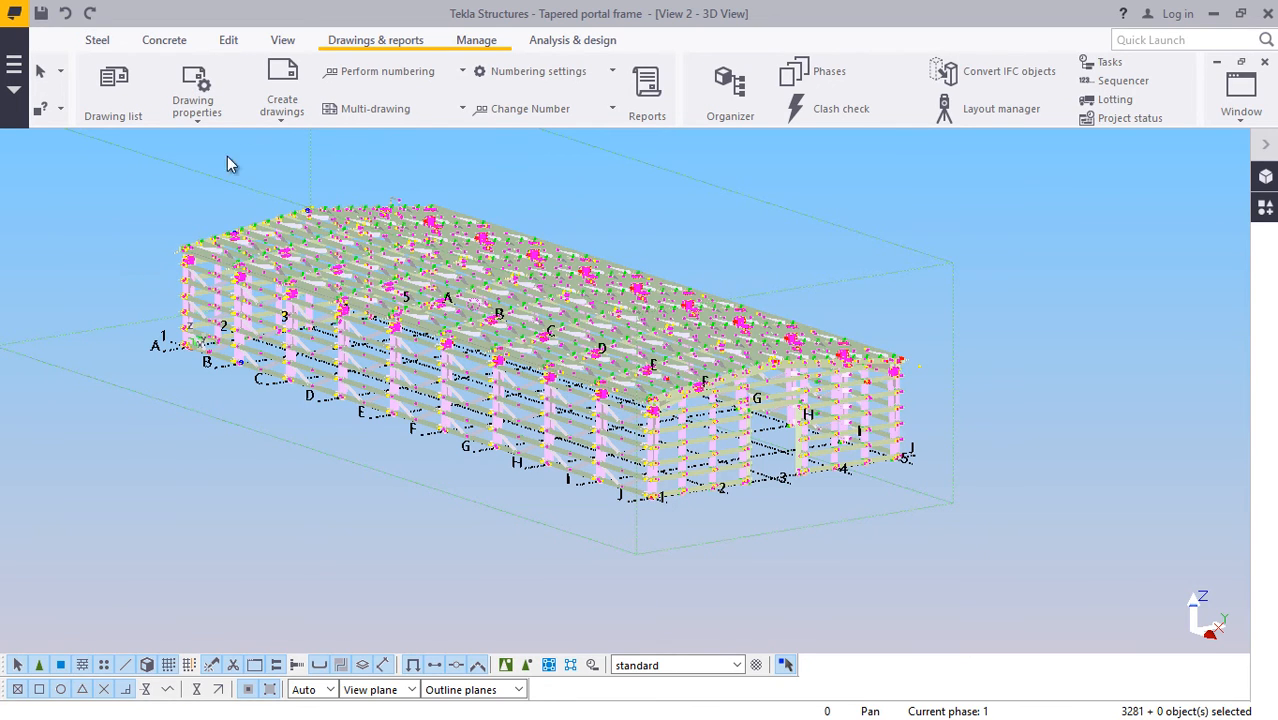
pyautogui.click(276, 123)
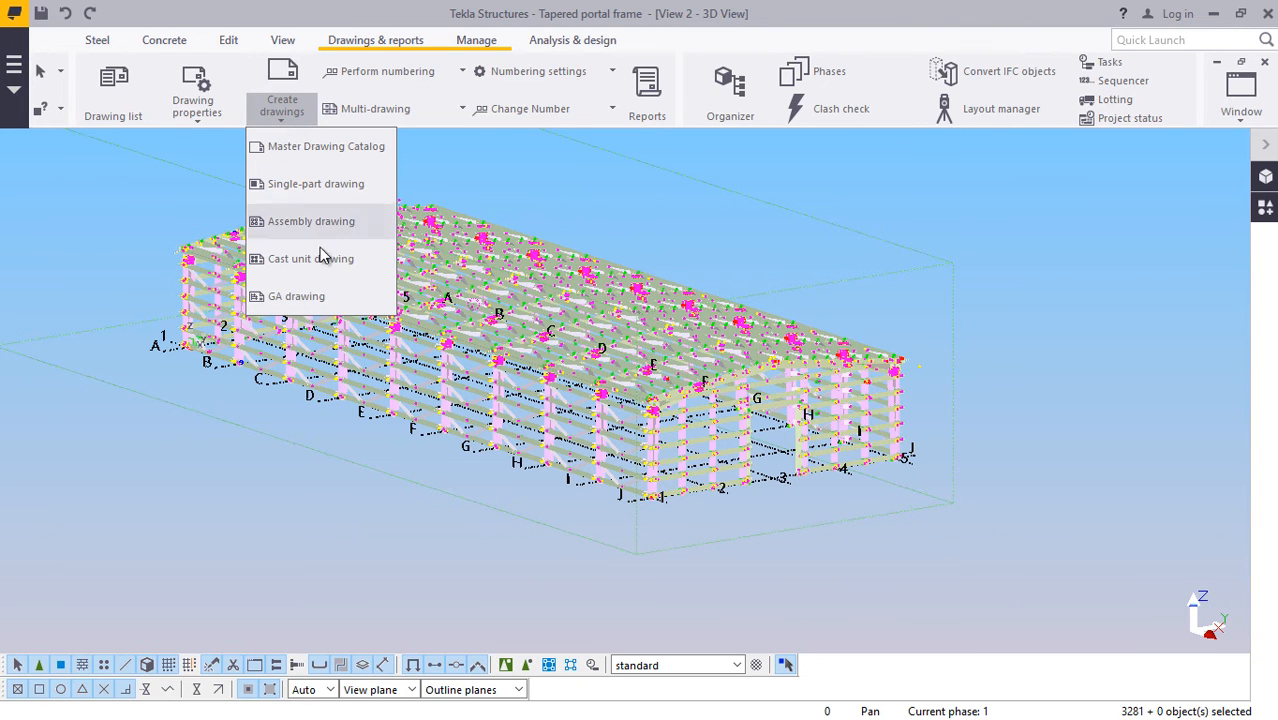
pyautogui.click(298, 297)
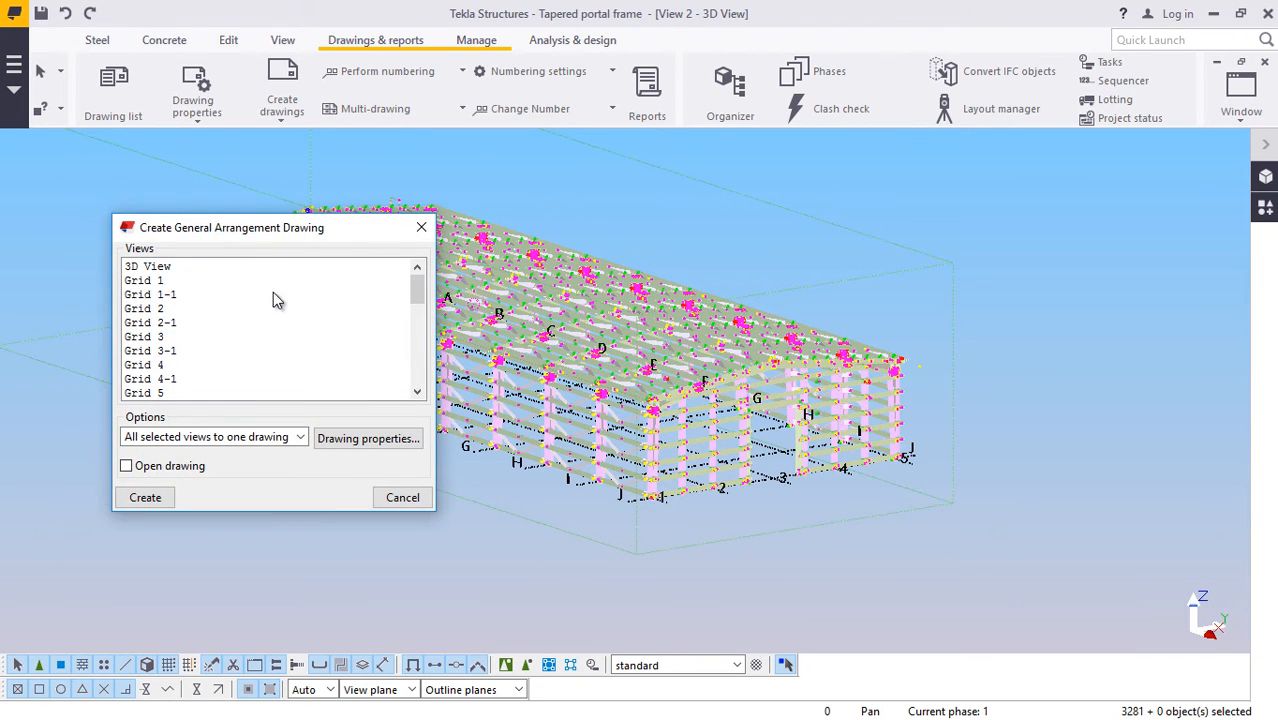
pyautogui.click(163, 270)
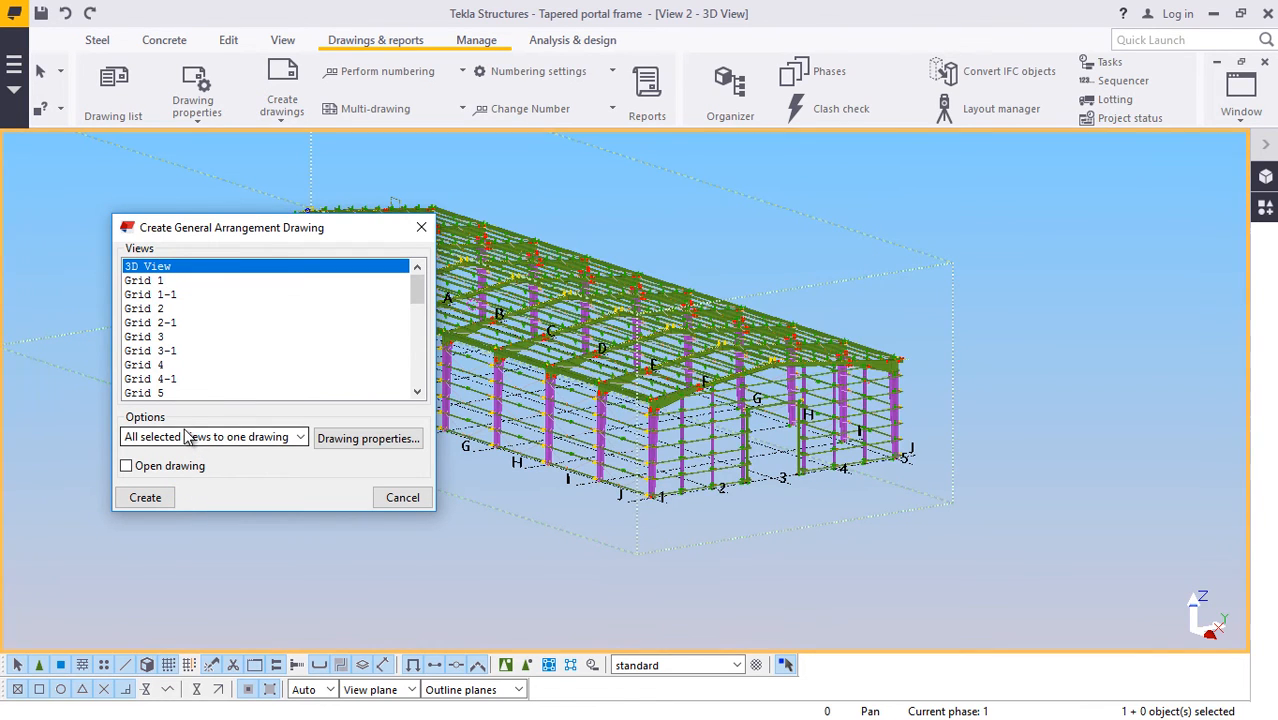
pyautogui.click(144, 498)
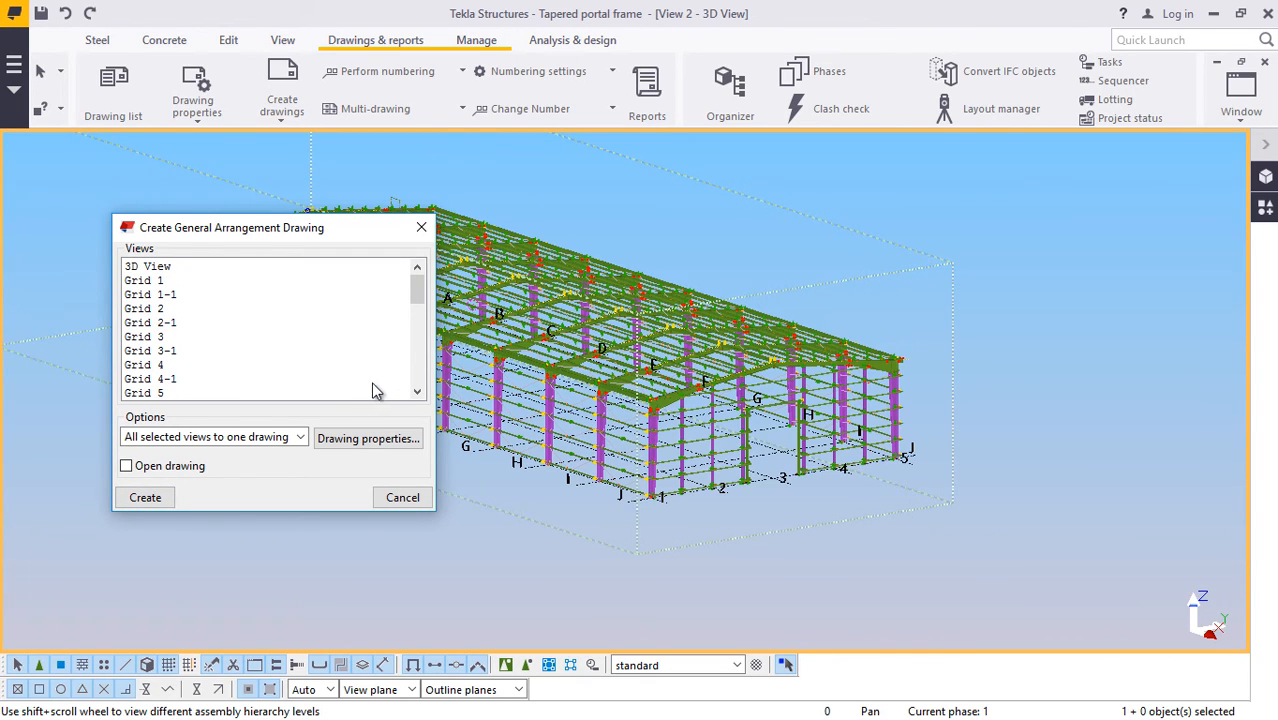
pyautogui.click(402, 498)
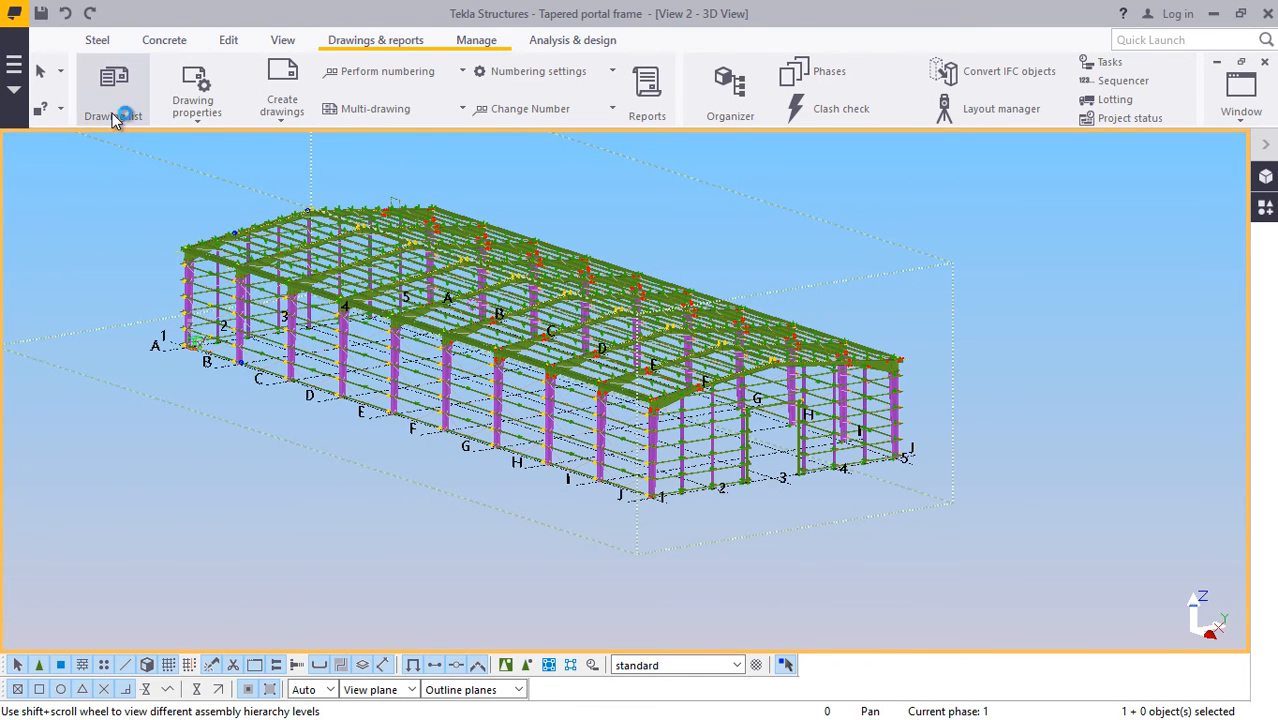
# Step: Open general arrangement drawing [2] from the drawing list and check how its 3D view fits the sheet
pyautogui.click(115, 105)
pyautogui.click(688, 145)
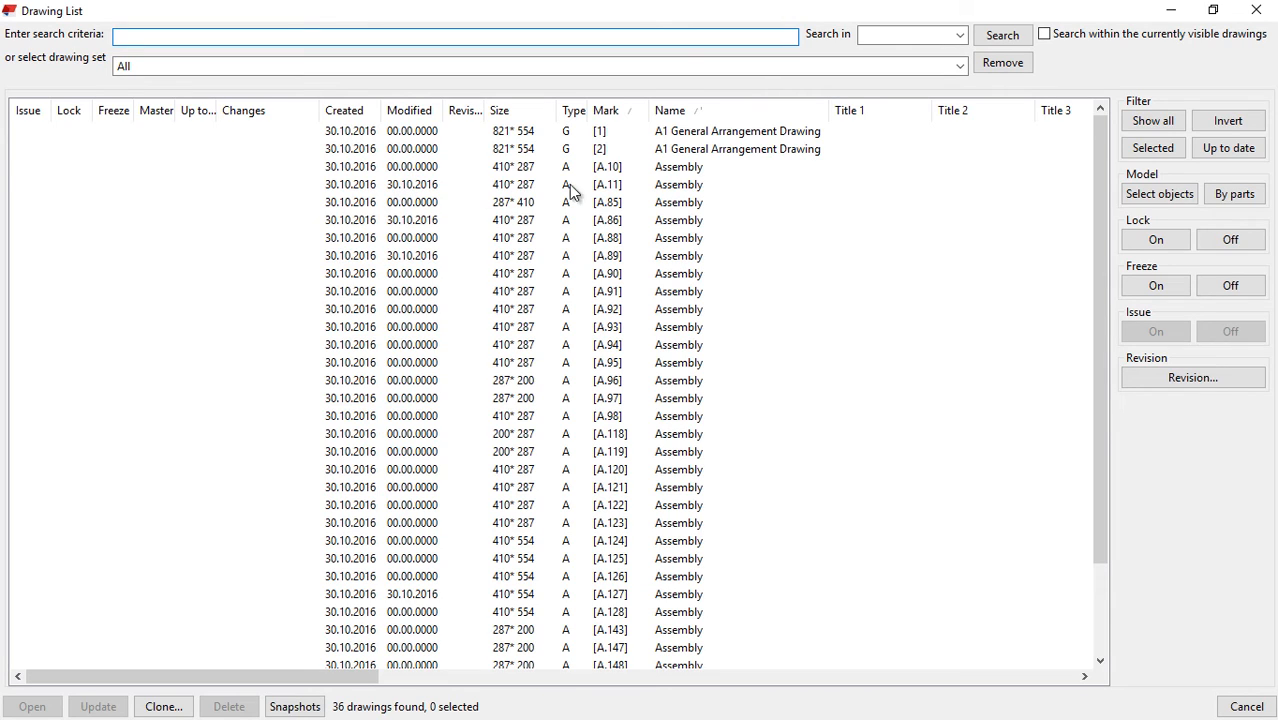
pyautogui.doubleClick(719, 149)
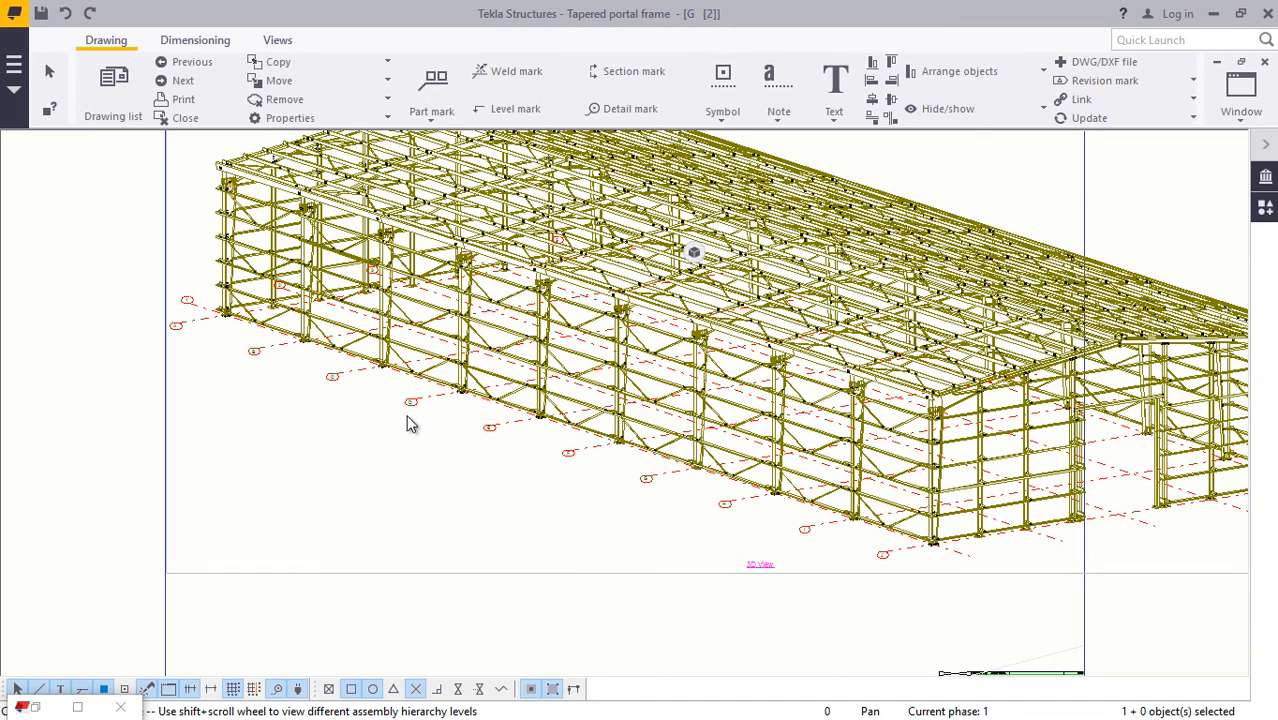
pyautogui.scroll(-5, 407, 423)
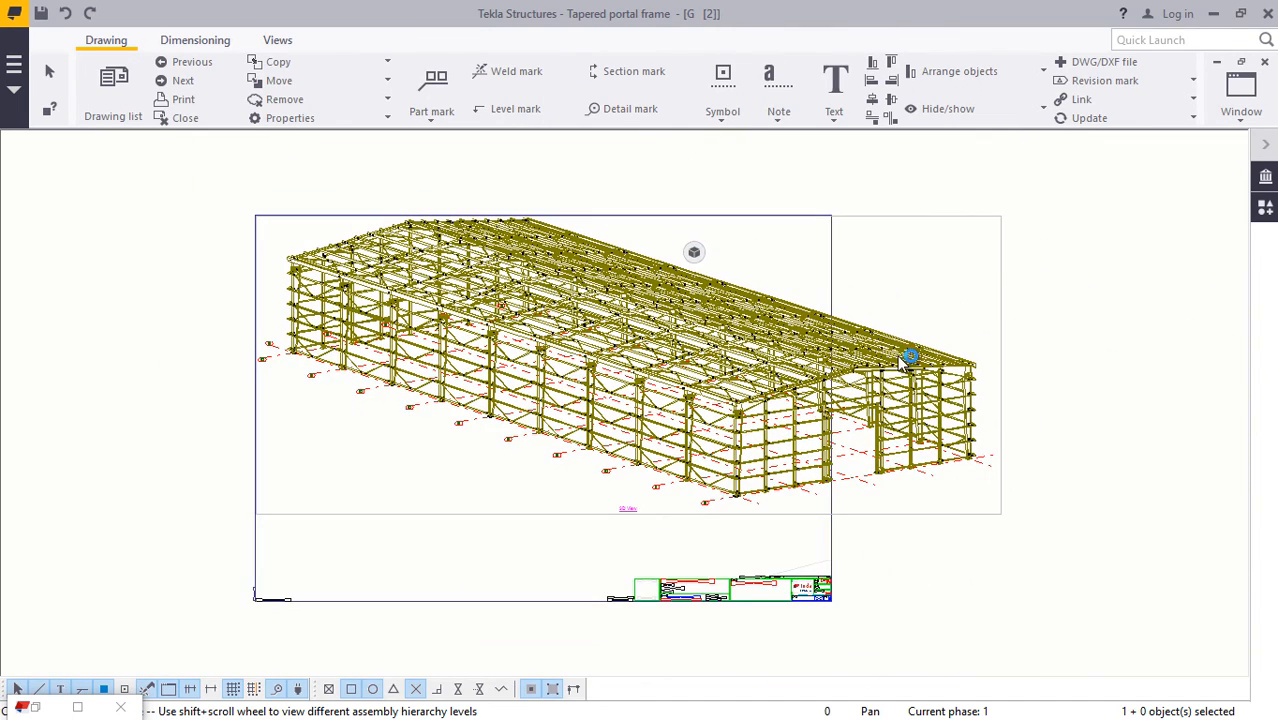
pyautogui.scroll(2, 885, 337)
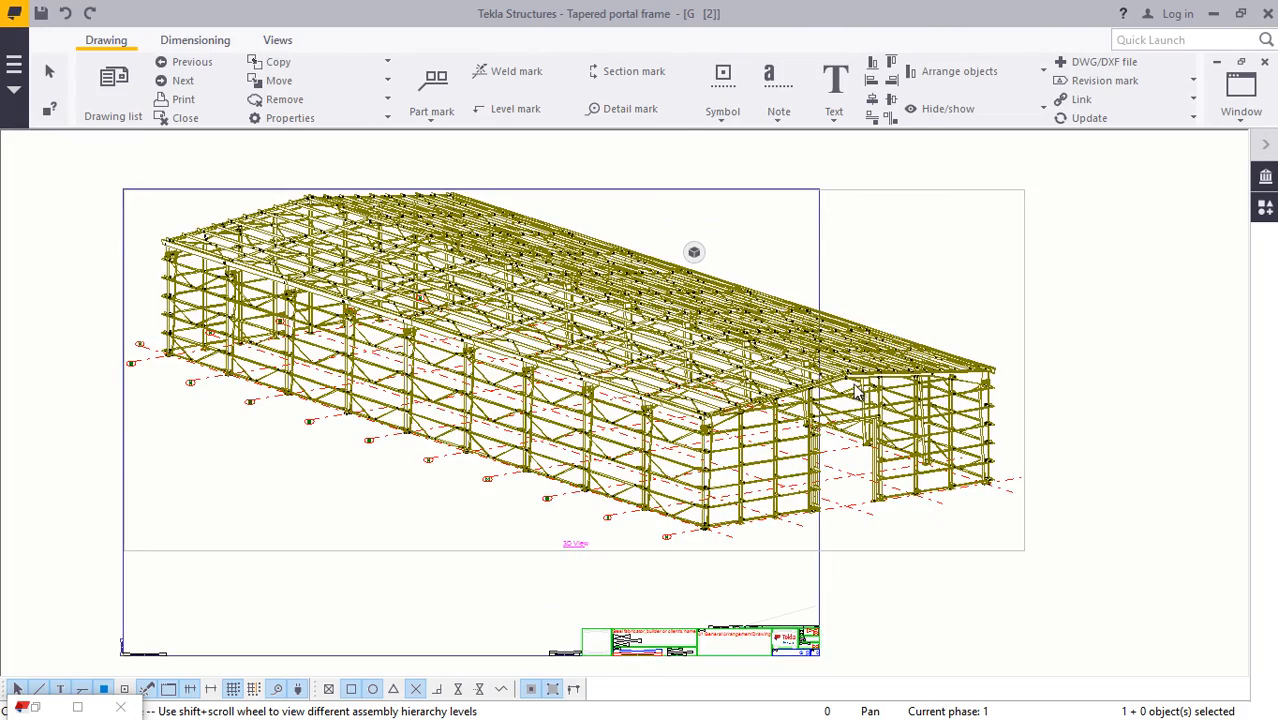
pyautogui.scroll(2, 880, 383)
pyautogui.scroll(1, 890, 380)
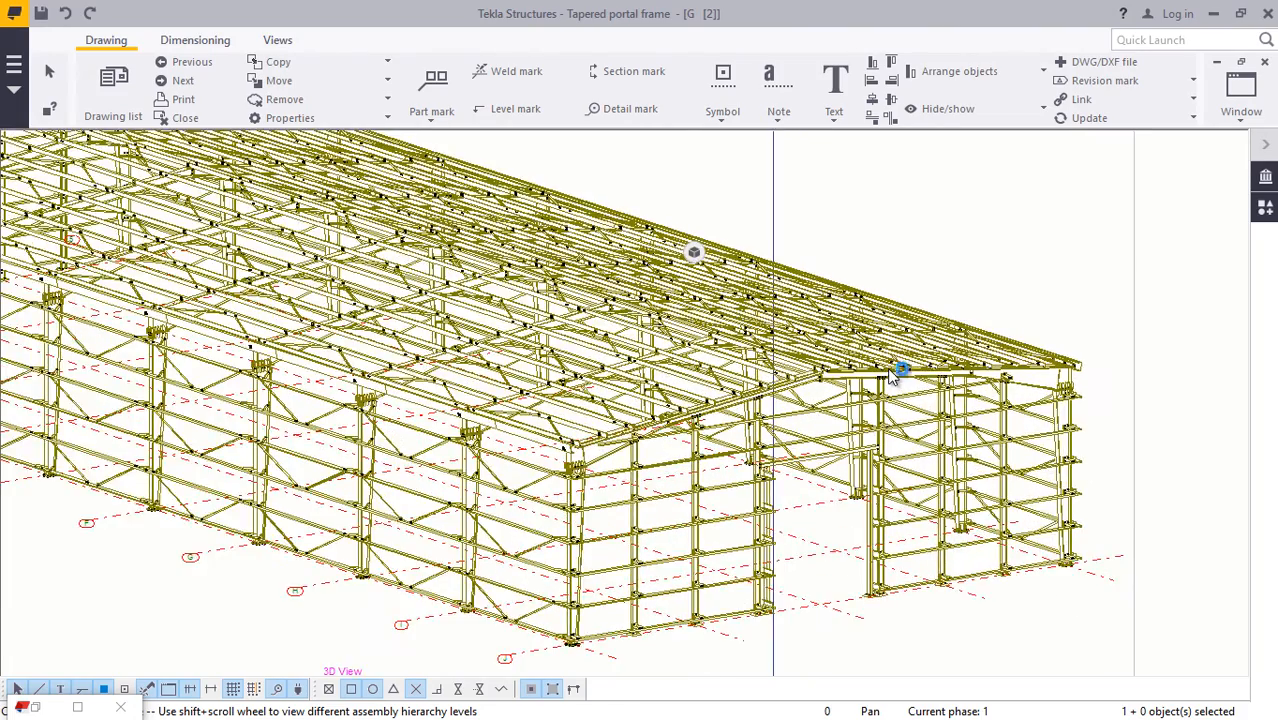
pyautogui.scroll(2, 895, 375)
pyautogui.scroll(-3, 896, 373)
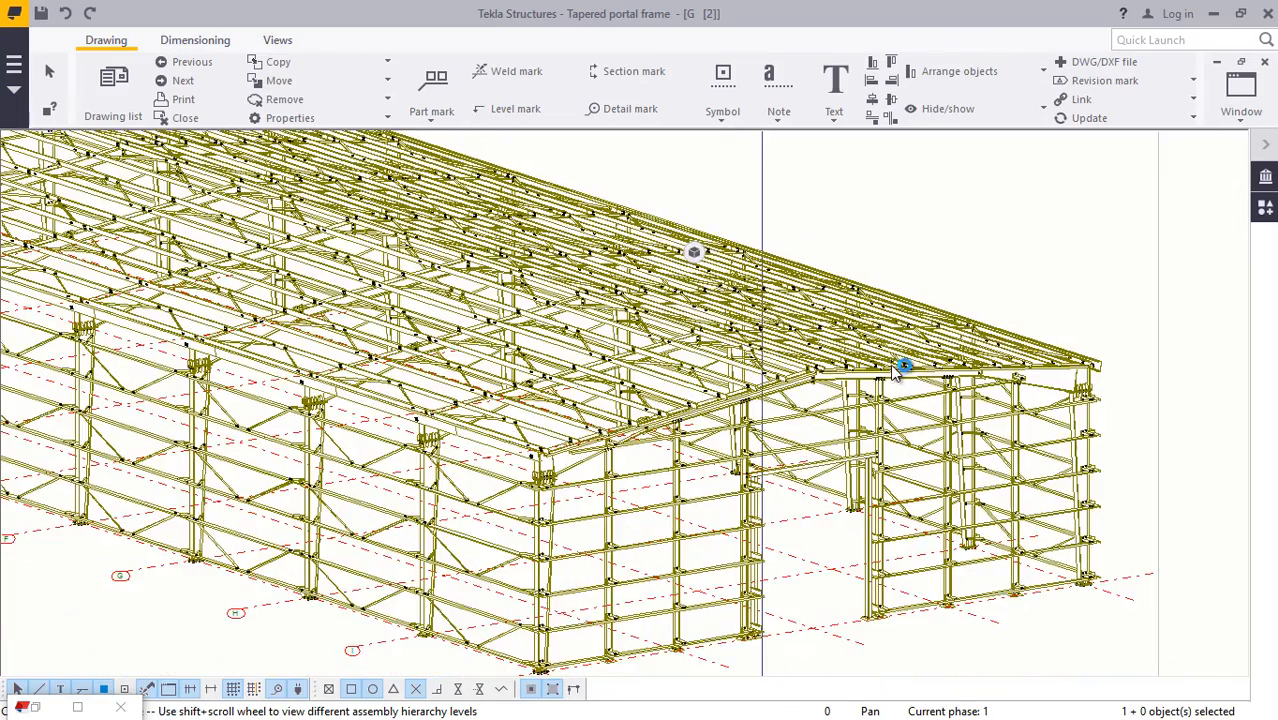
pyautogui.scroll(-5, 895, 373)
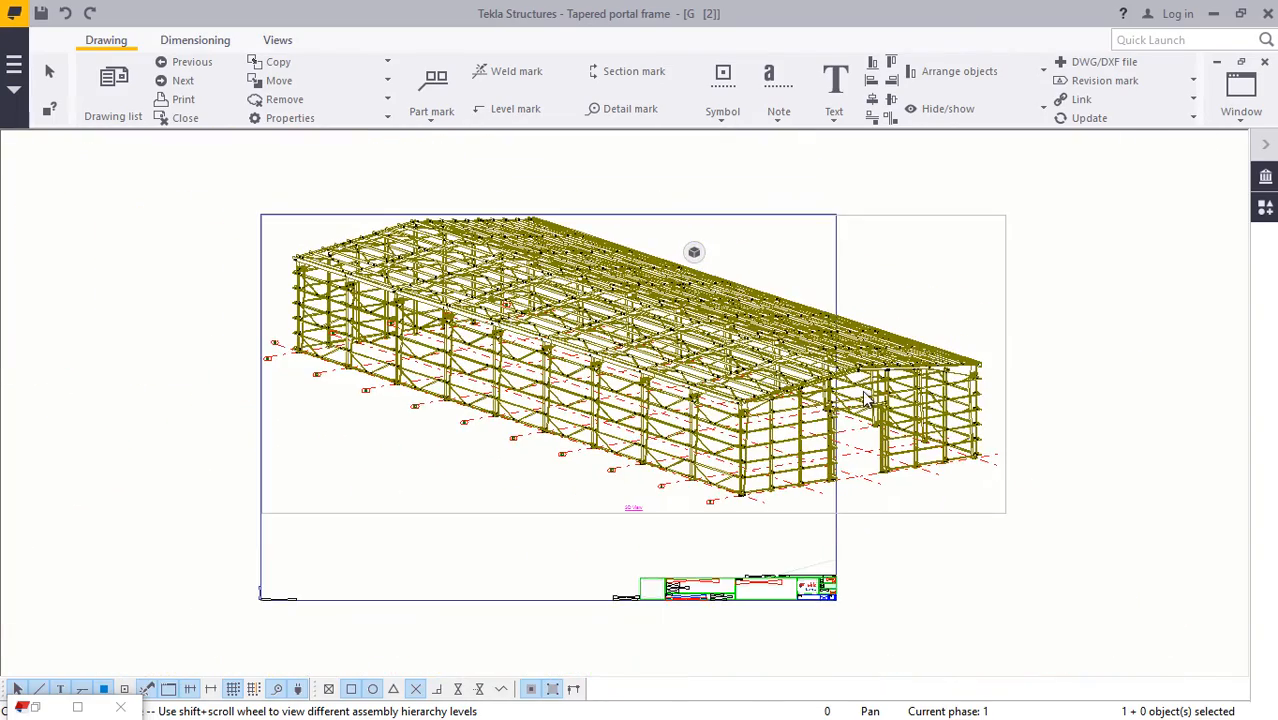
# Step: Set the scale of the drawing's 3D view to 1/75 in its view properties
pyautogui.click(363, 513)
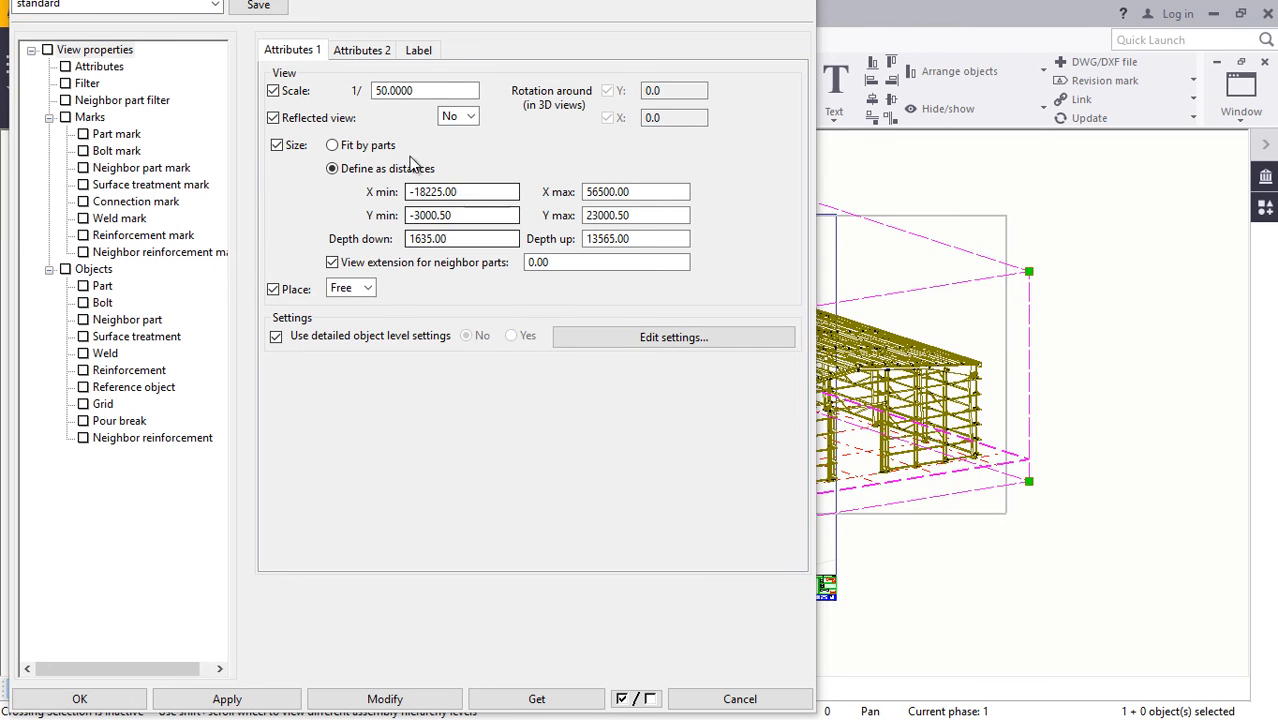
pyautogui.moveTo(424, 90); pyautogui.dragTo(375, 91)
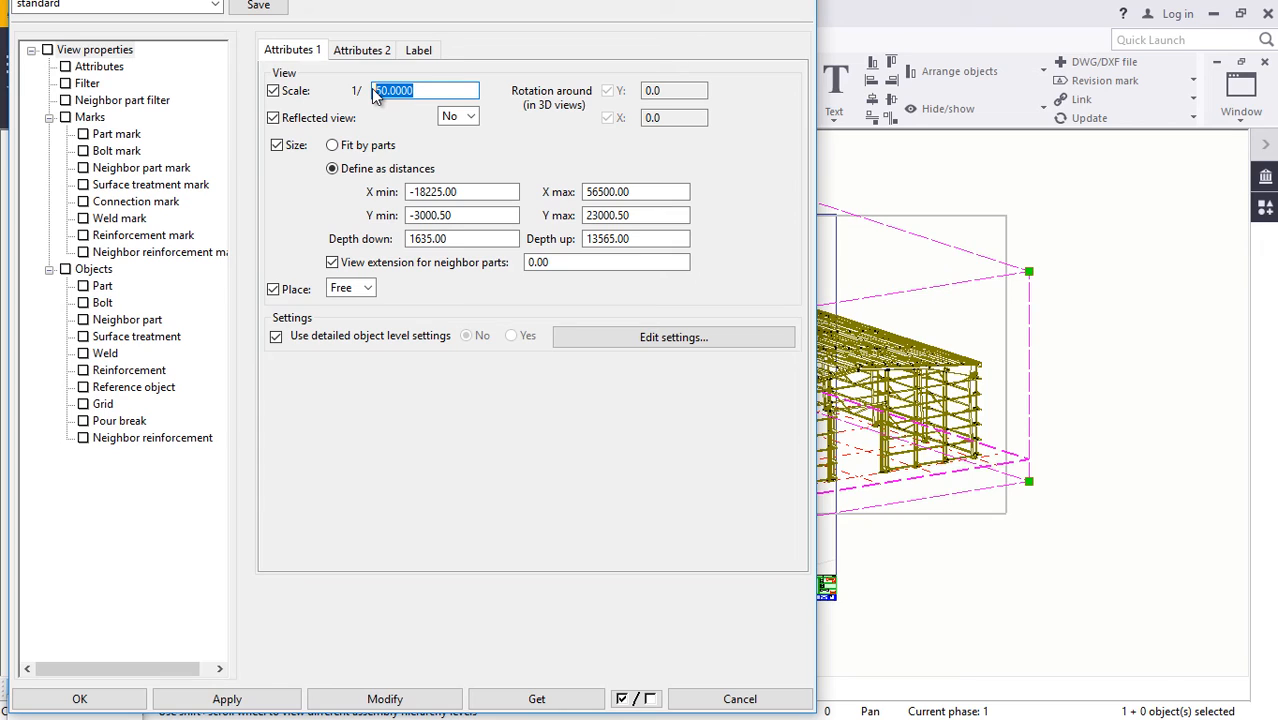
pyautogui.write('75')
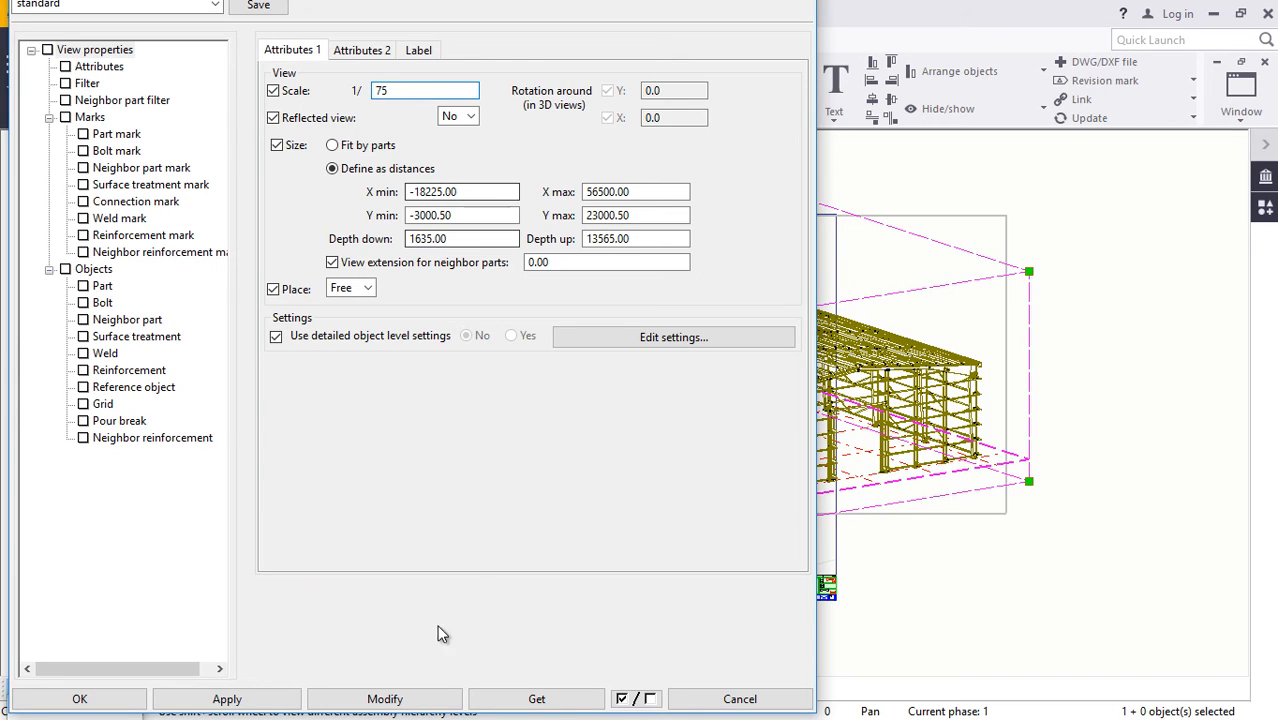
pyautogui.click(384, 698)
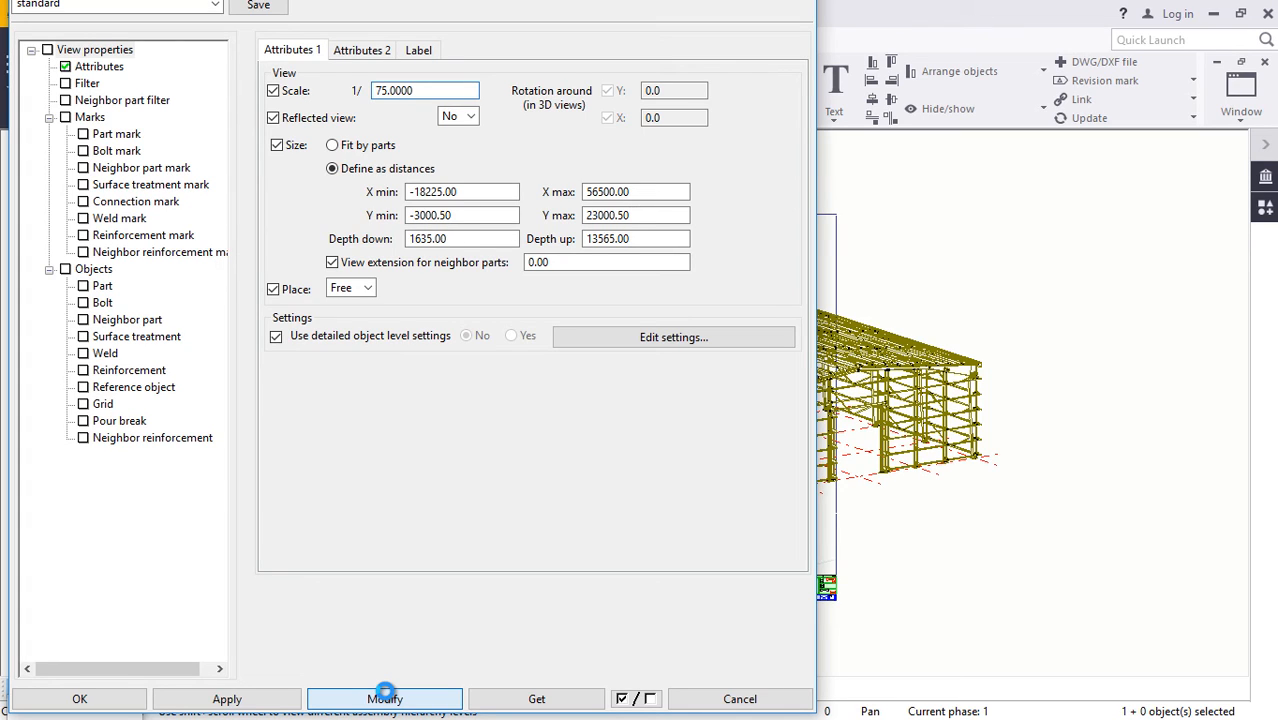
pyautogui.click(385, 698)
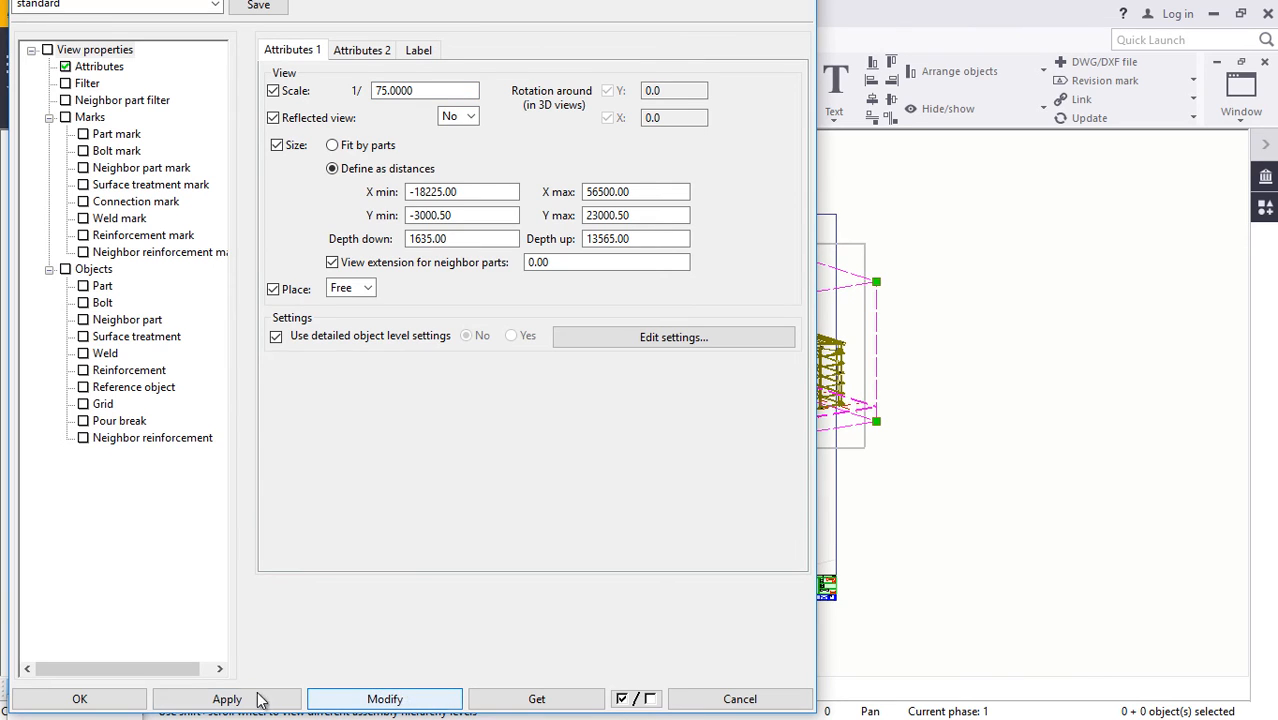
pyautogui.click(216, 700)
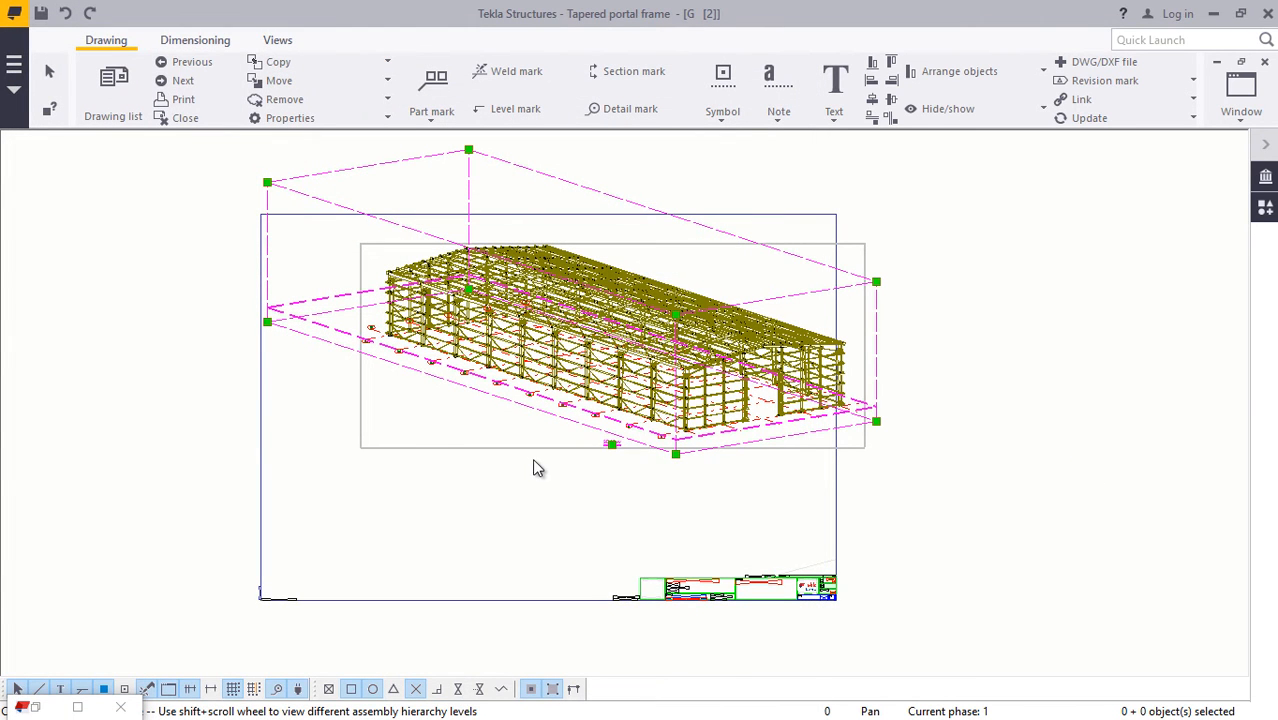
# Step: Move the 3D view so it lies fully inside the sheet frame above the title block, and check its members
pyautogui.moveTo(519, 451); pyautogui.dragTo(449, 470)
pyautogui.click(960, 370)
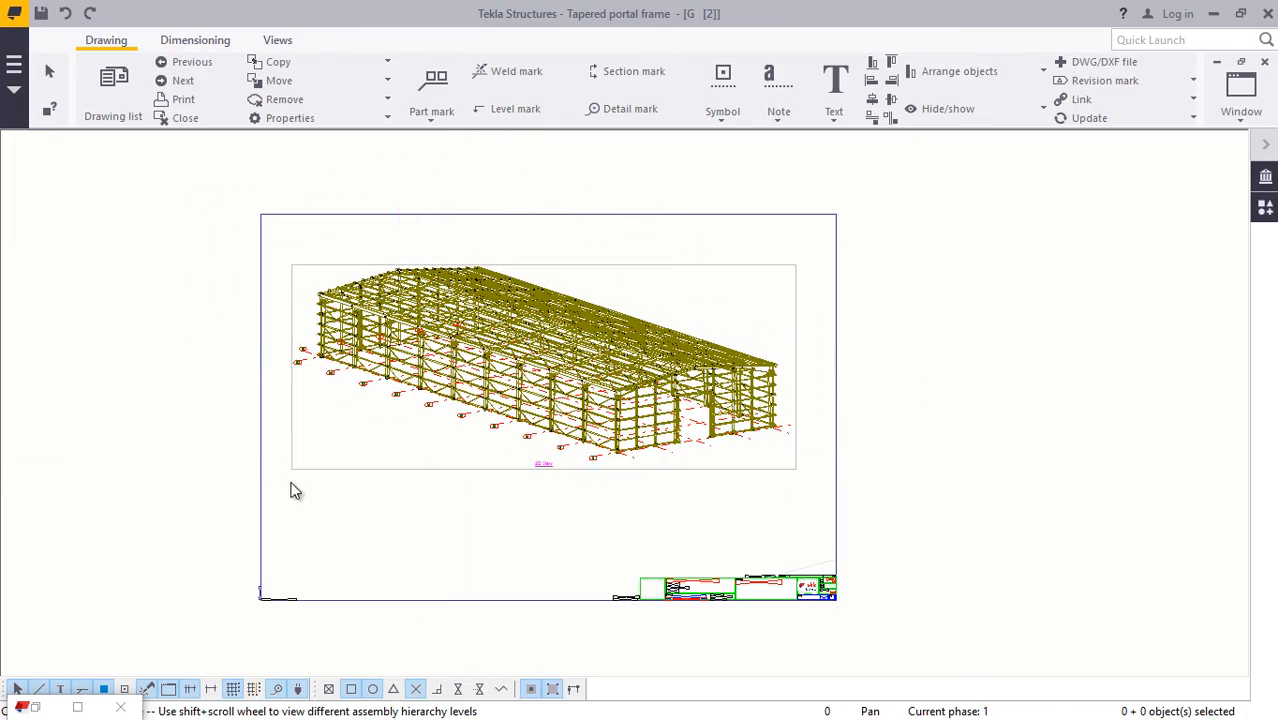
pyautogui.scroll(6, 548, 516)
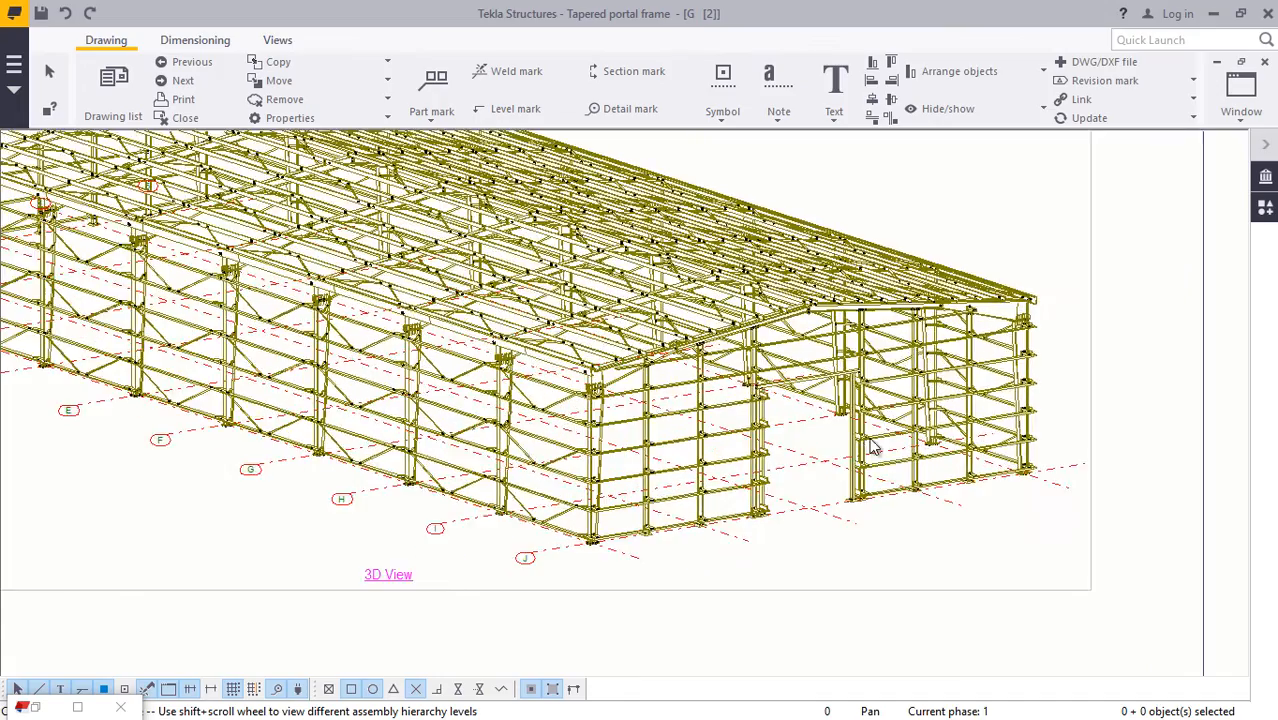
pyautogui.scroll(2, 872, 447)
pyautogui.scroll(-5, 713, 455)
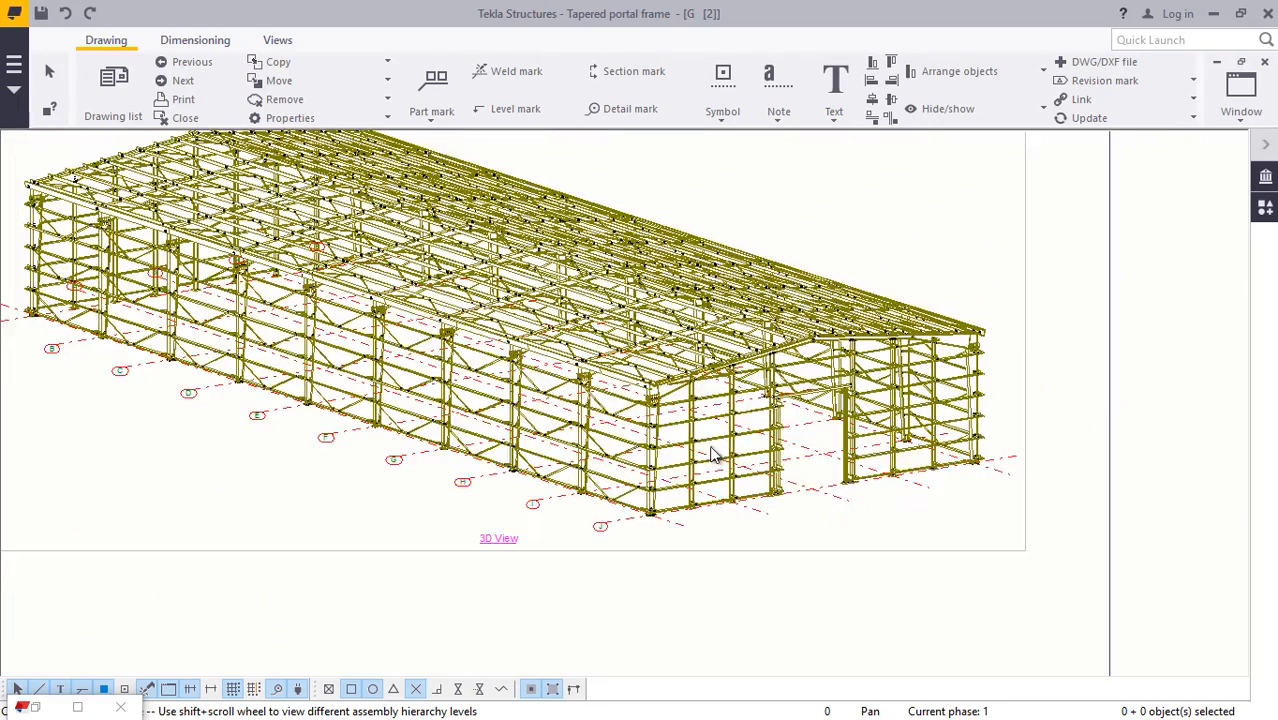
pyautogui.scroll(-4, 712, 449)
pyautogui.scroll(1, 365, 264)
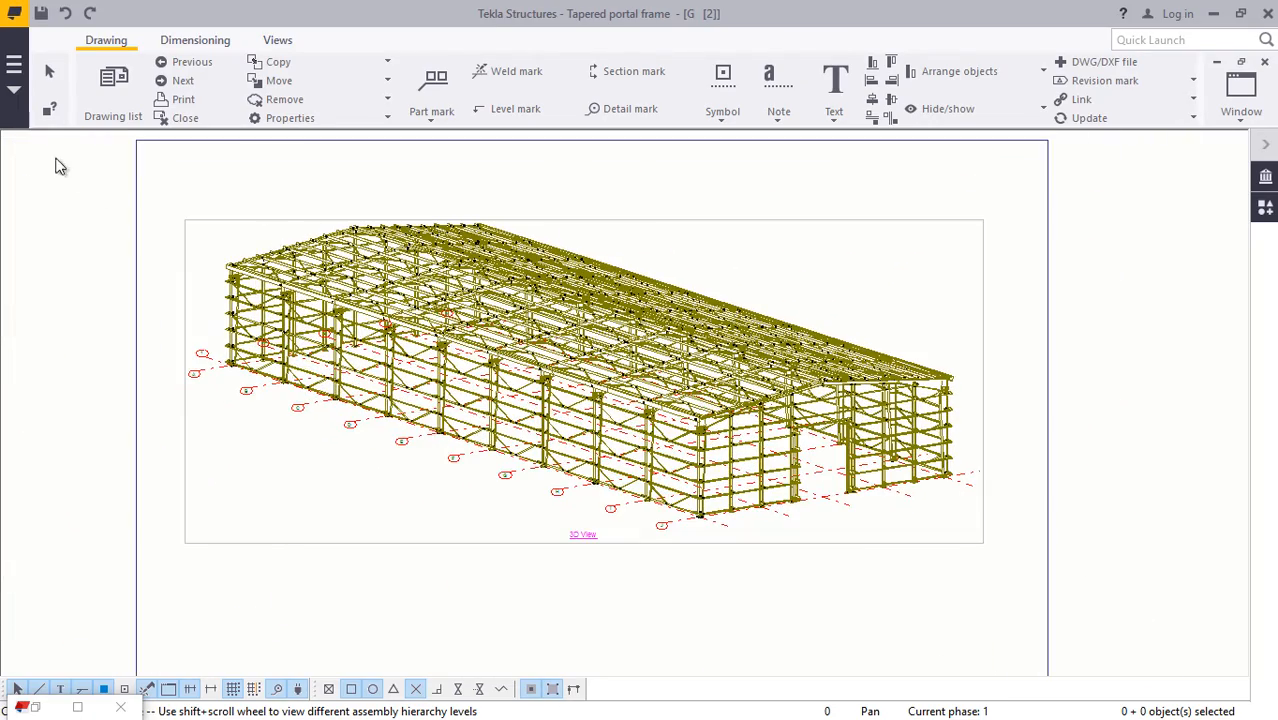
# Step: Print general arrangement drawing [2] to a PDF file, fitted to the paper with automatic size and orientation
pyautogui.click(14, 65)
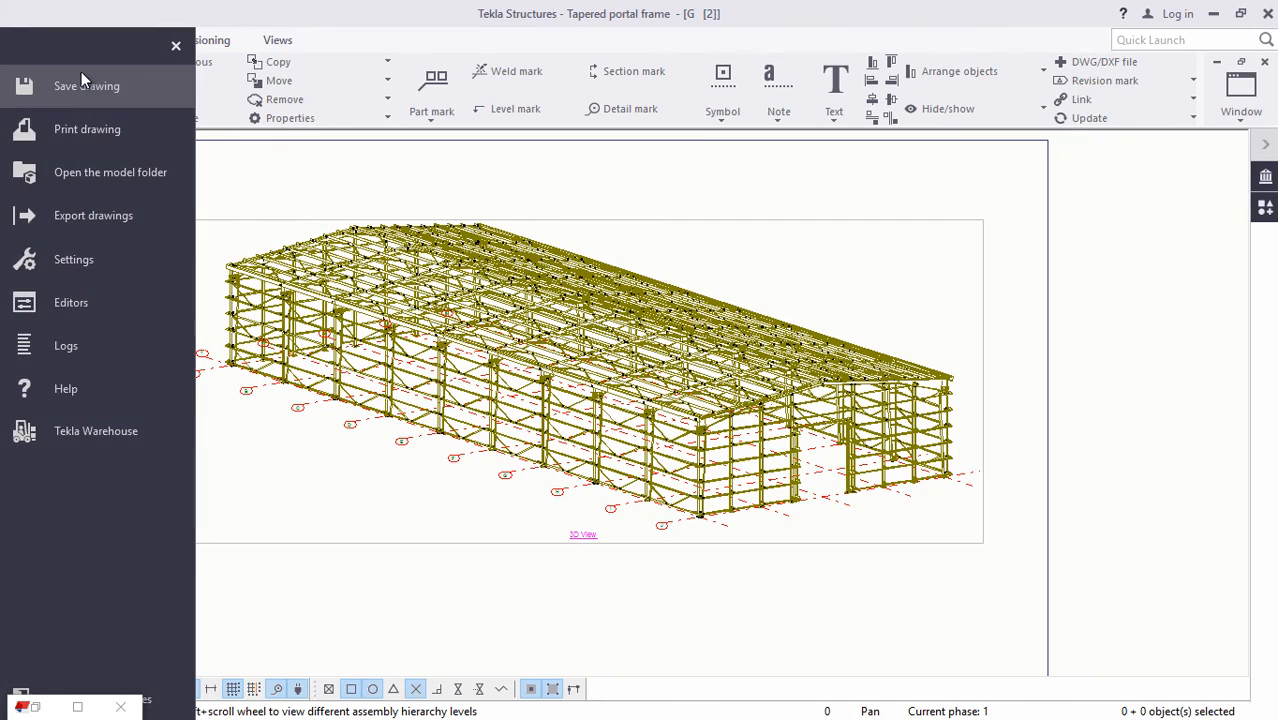
pyautogui.click(76, 134)
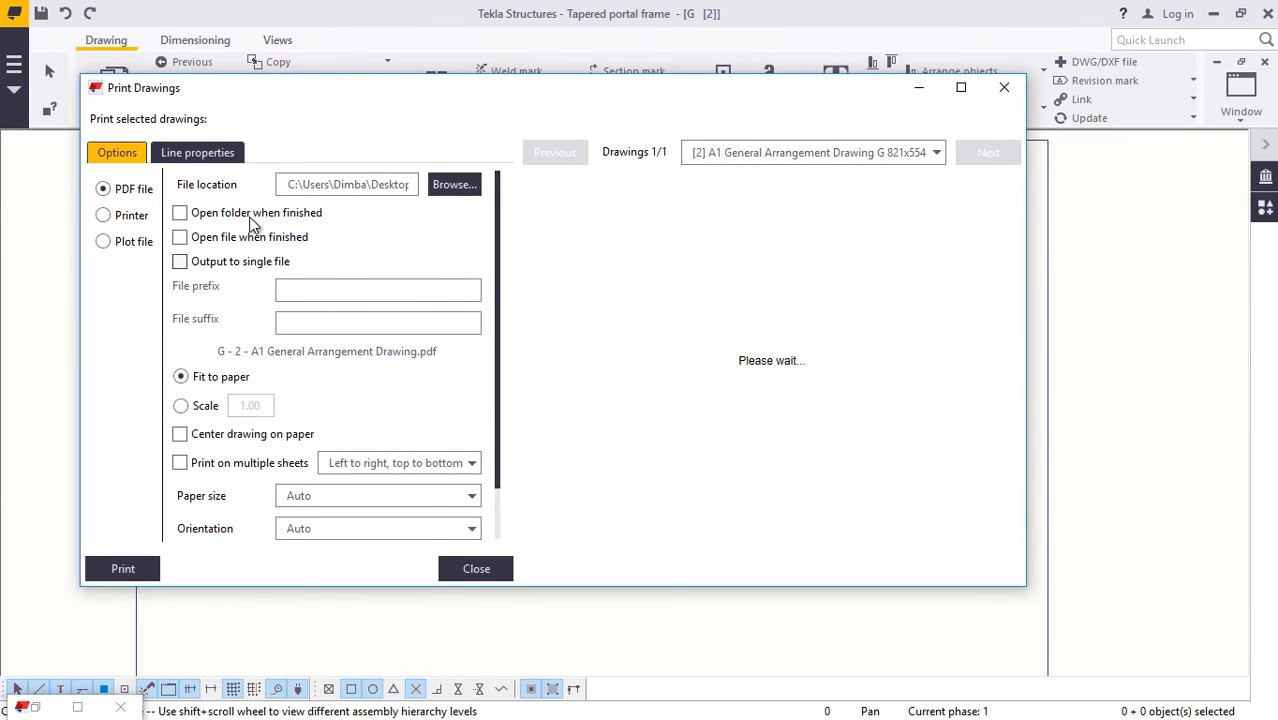
pyautogui.click(126, 572)
pyautogui.click(919, 88)
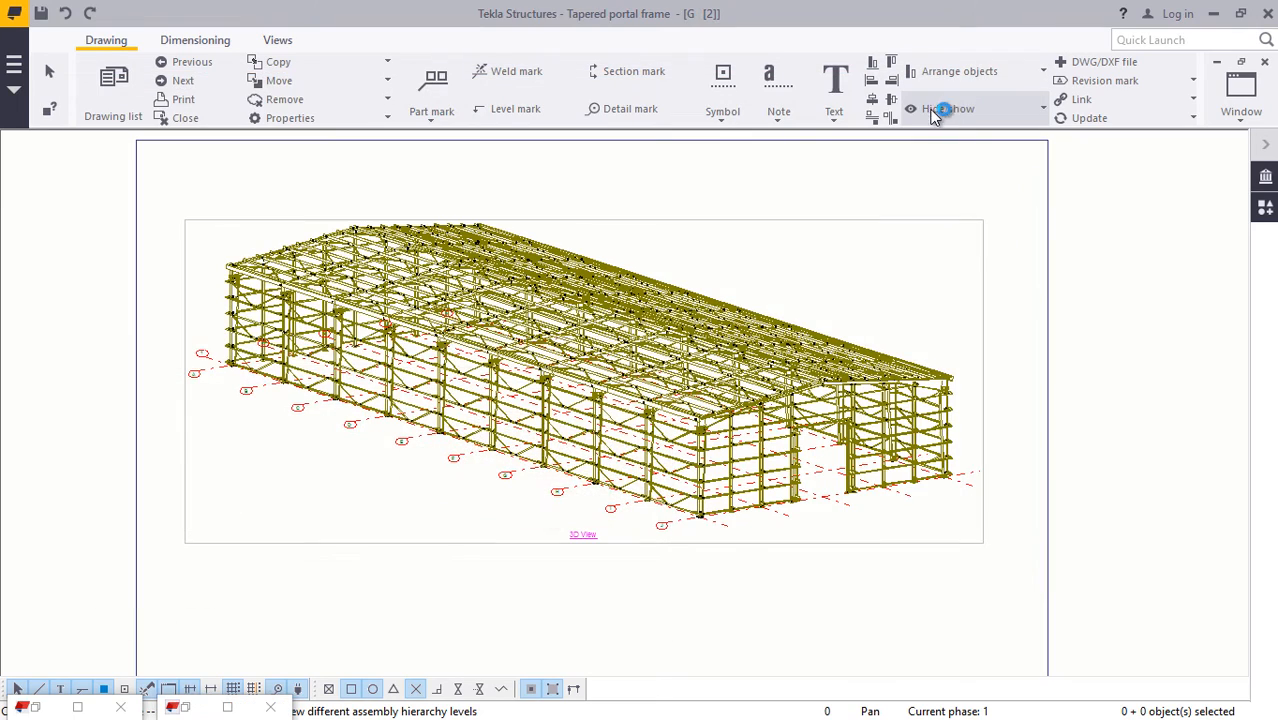
# Step: Switch to the desktop and open the printed G - 2 - A1 General Arrangement Drawing PDF in Nitro Pro 9
pyautogui.click(1213, 16)
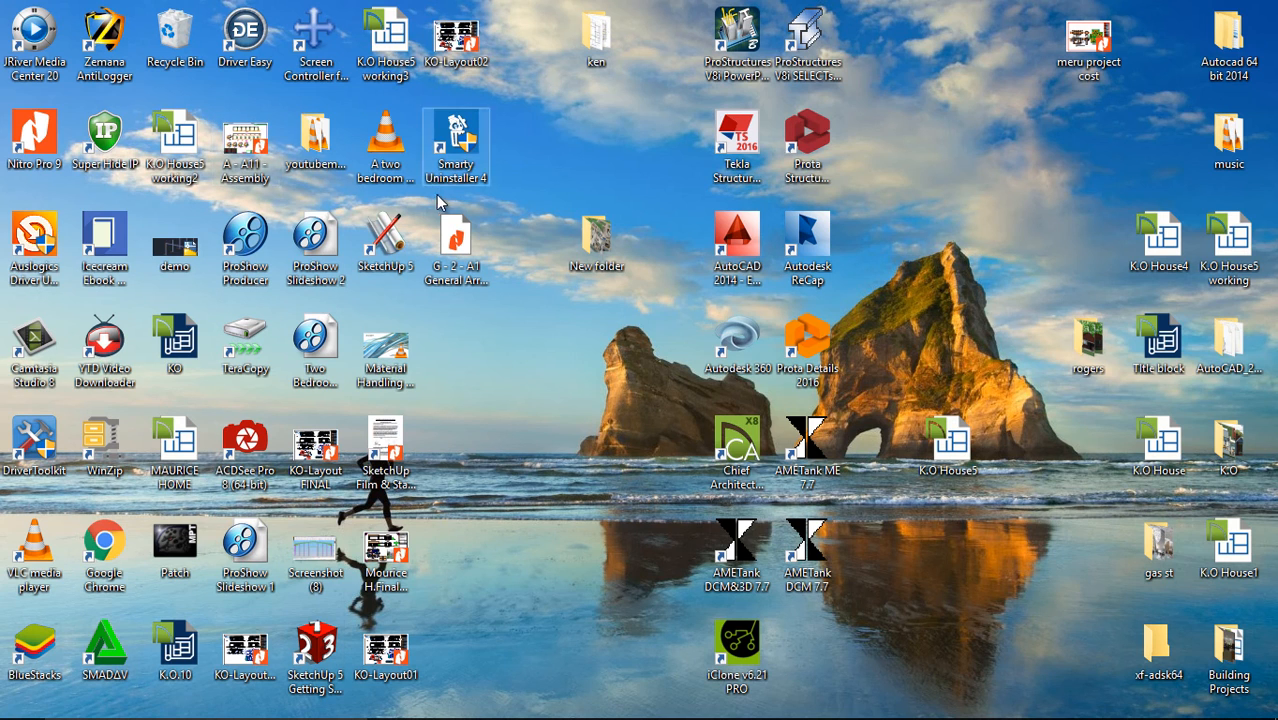
pyautogui.doubleClick(462, 258)
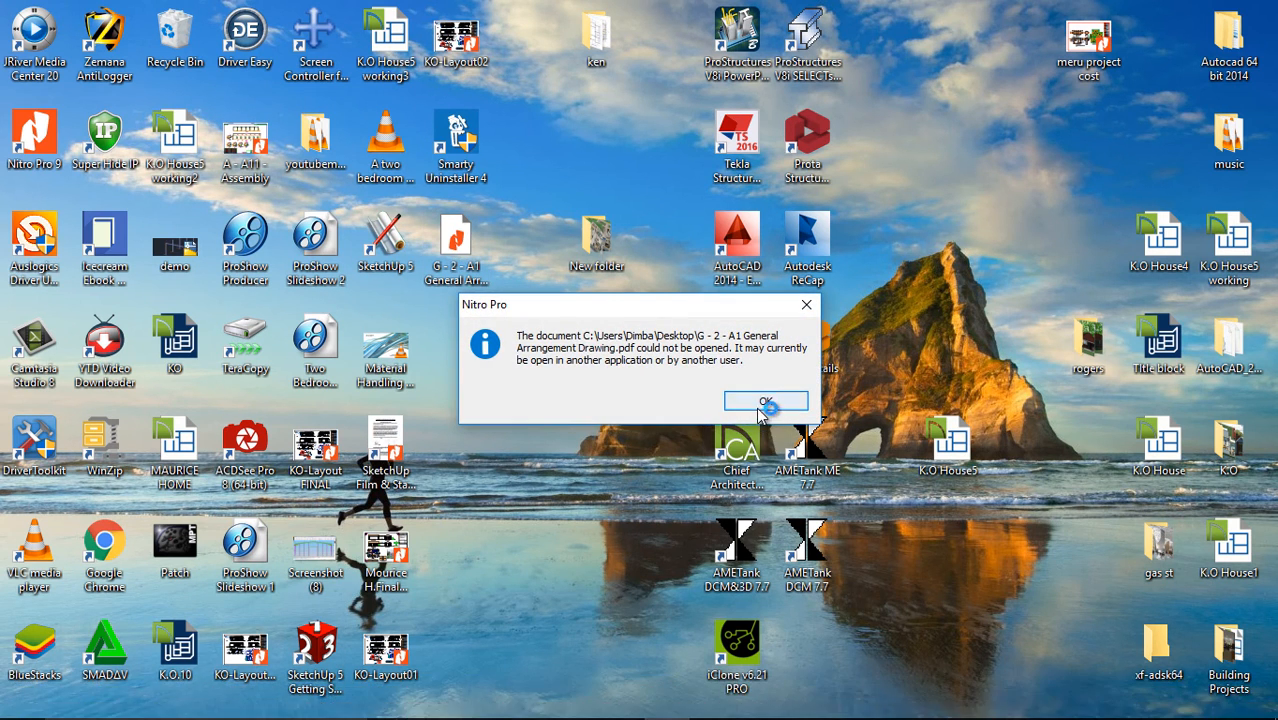
pyautogui.click(763, 402)
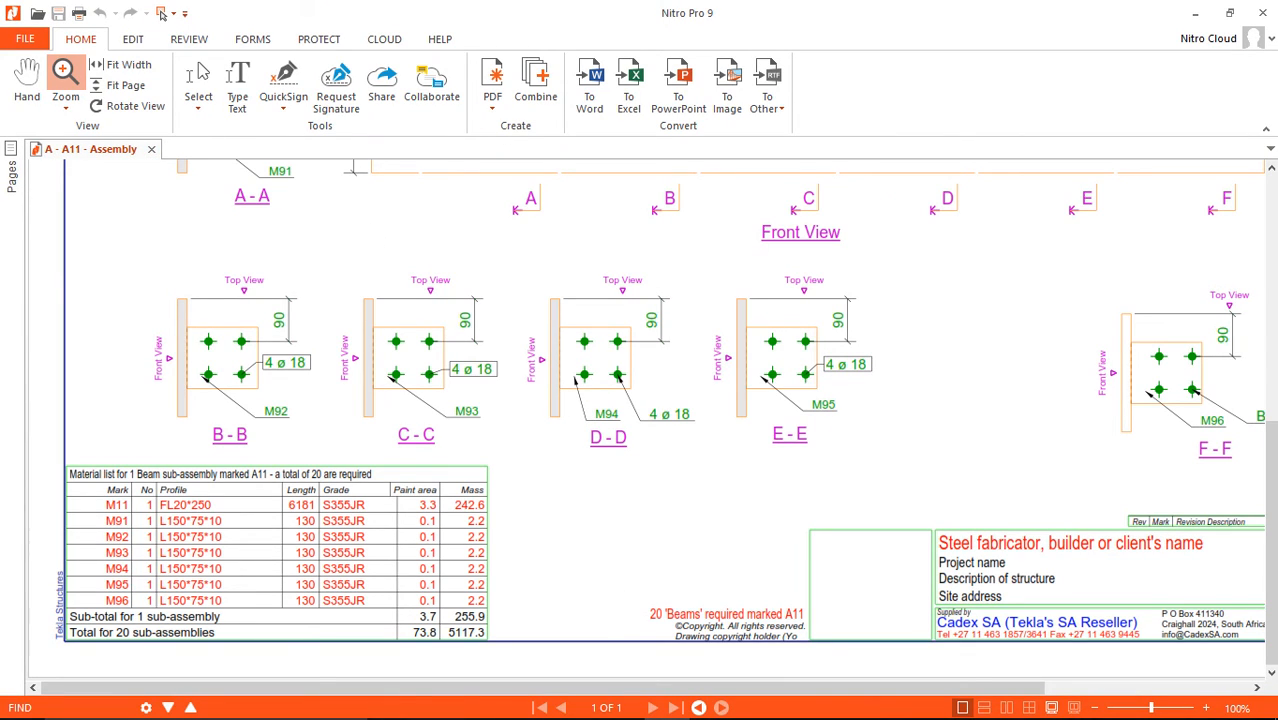
pyautogui.moveTo(660, 715)
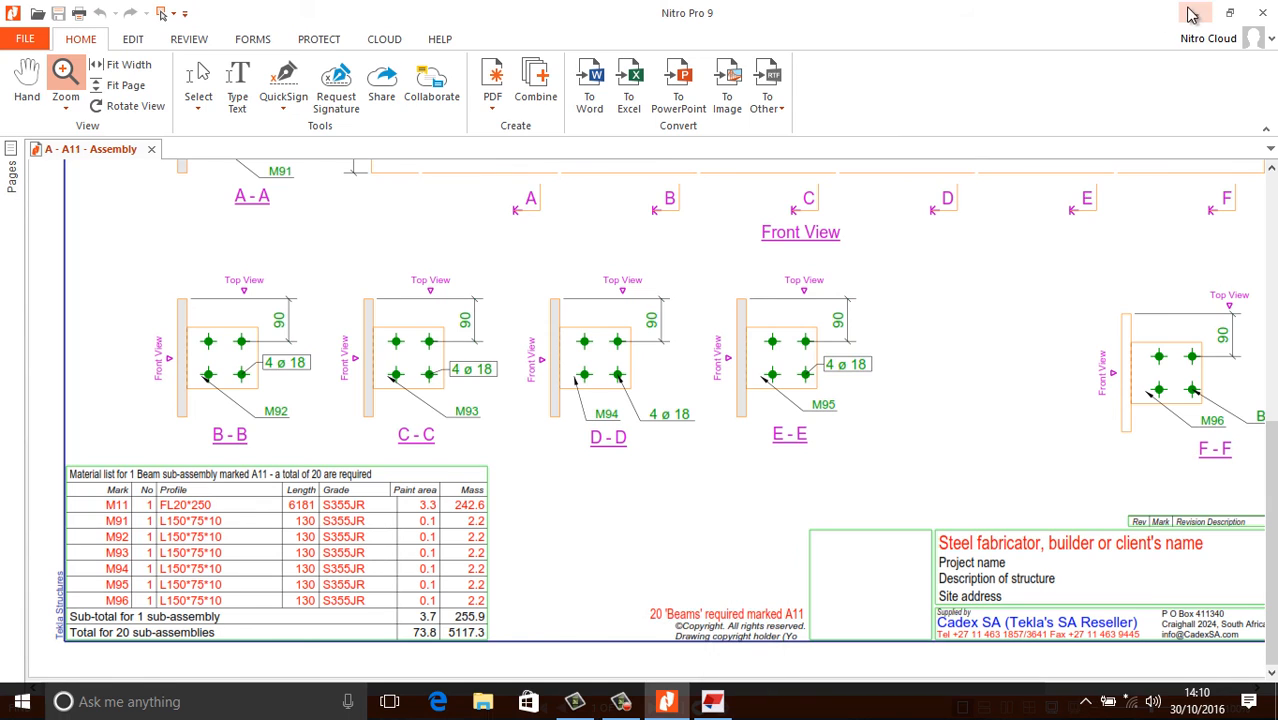
pyautogui.click(667, 702)
pyautogui.click(459, 235)
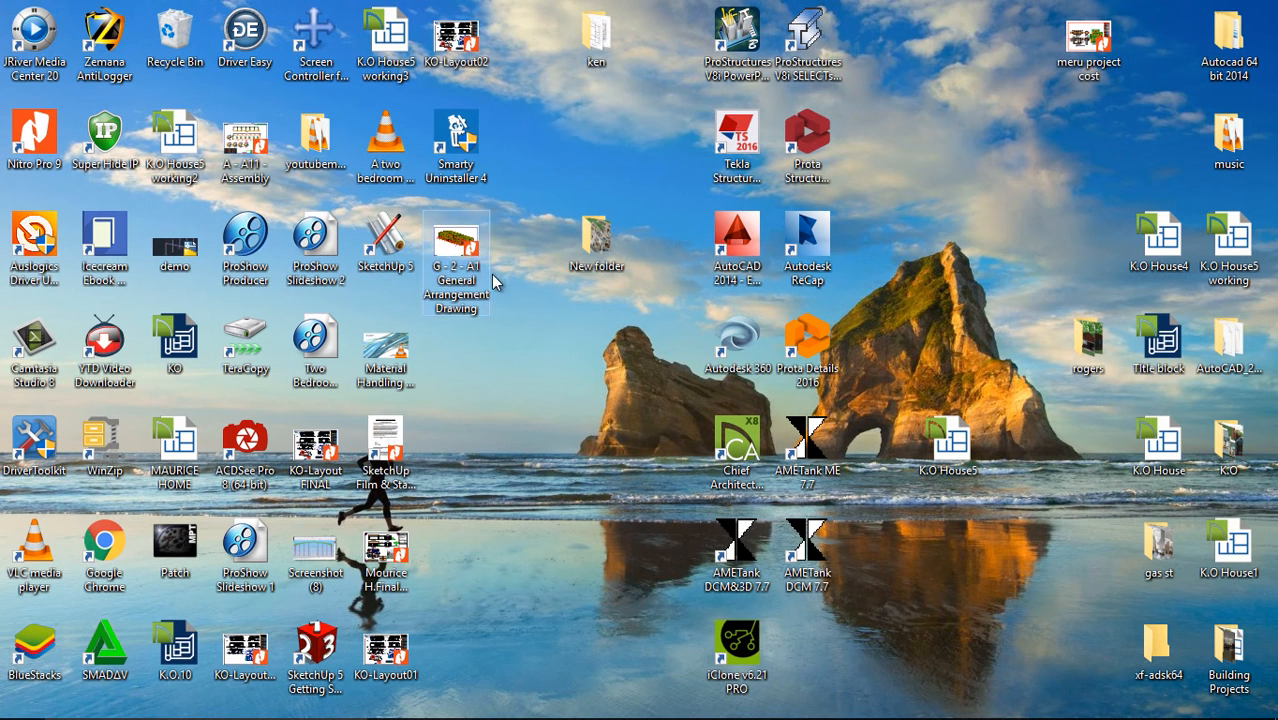
pyautogui.doubleClick(455, 245)
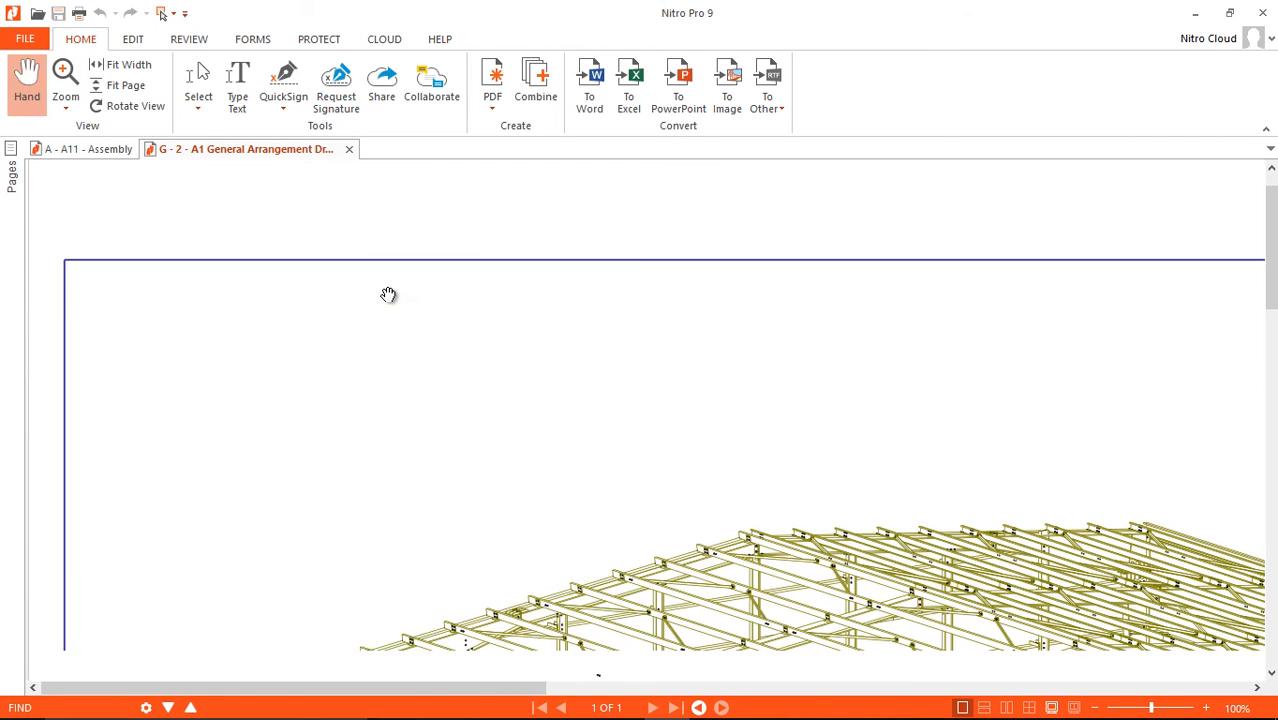
# Step: Check the roof and side wall framing near grid 1 in the PDF, and display the whole sheet at page fit
pyautogui.scroll(-5, 388, 294)
pyautogui.scroll(-2, 380, 286)
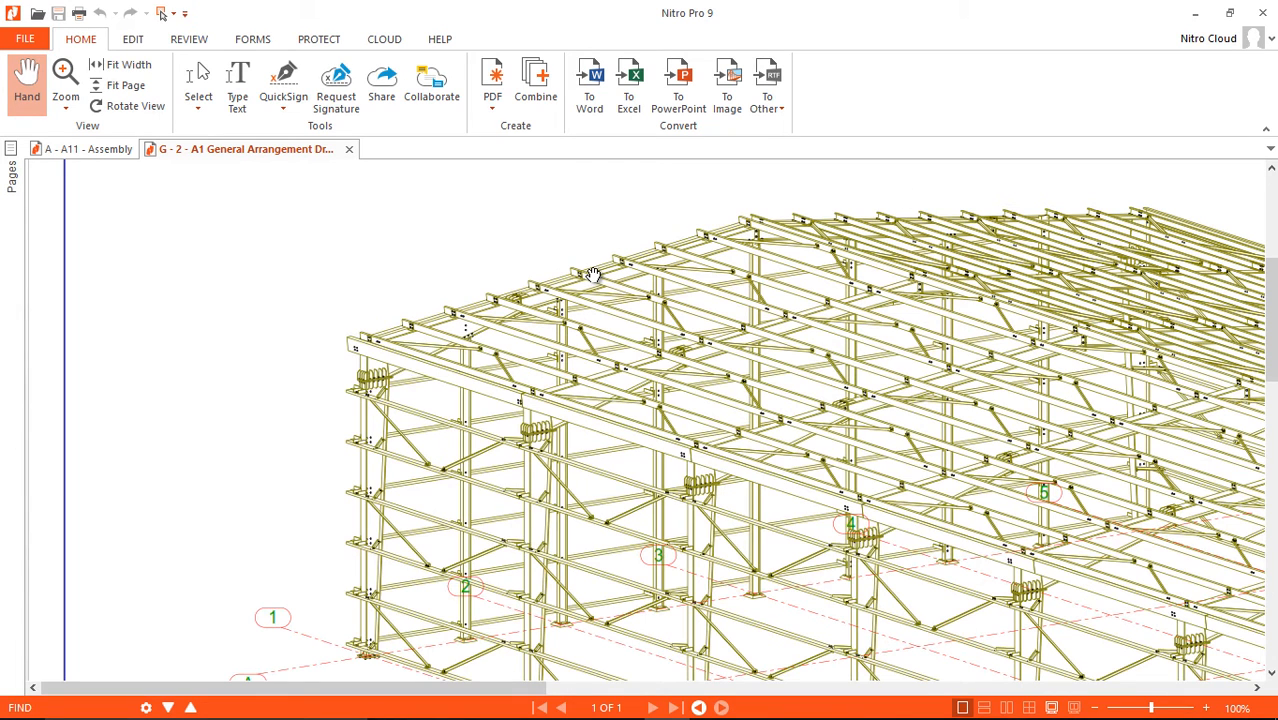
pyautogui.rightClick(406, 237)
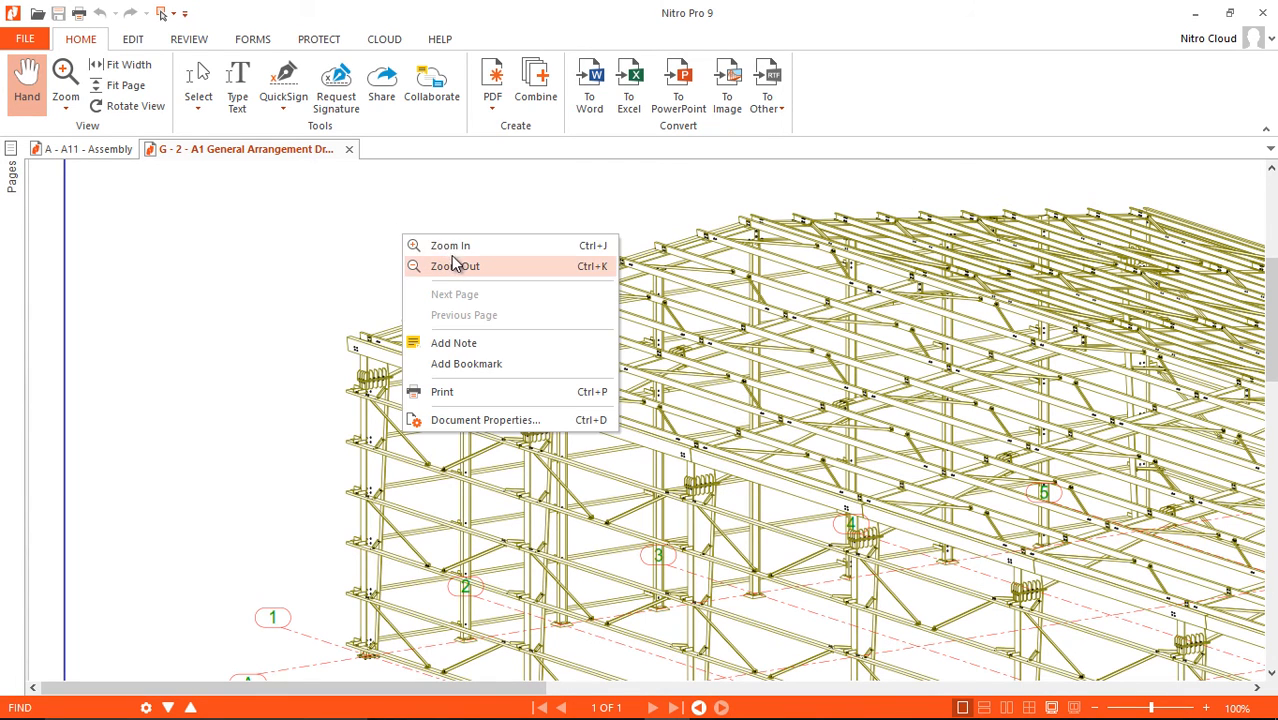
pyautogui.click(455, 248)
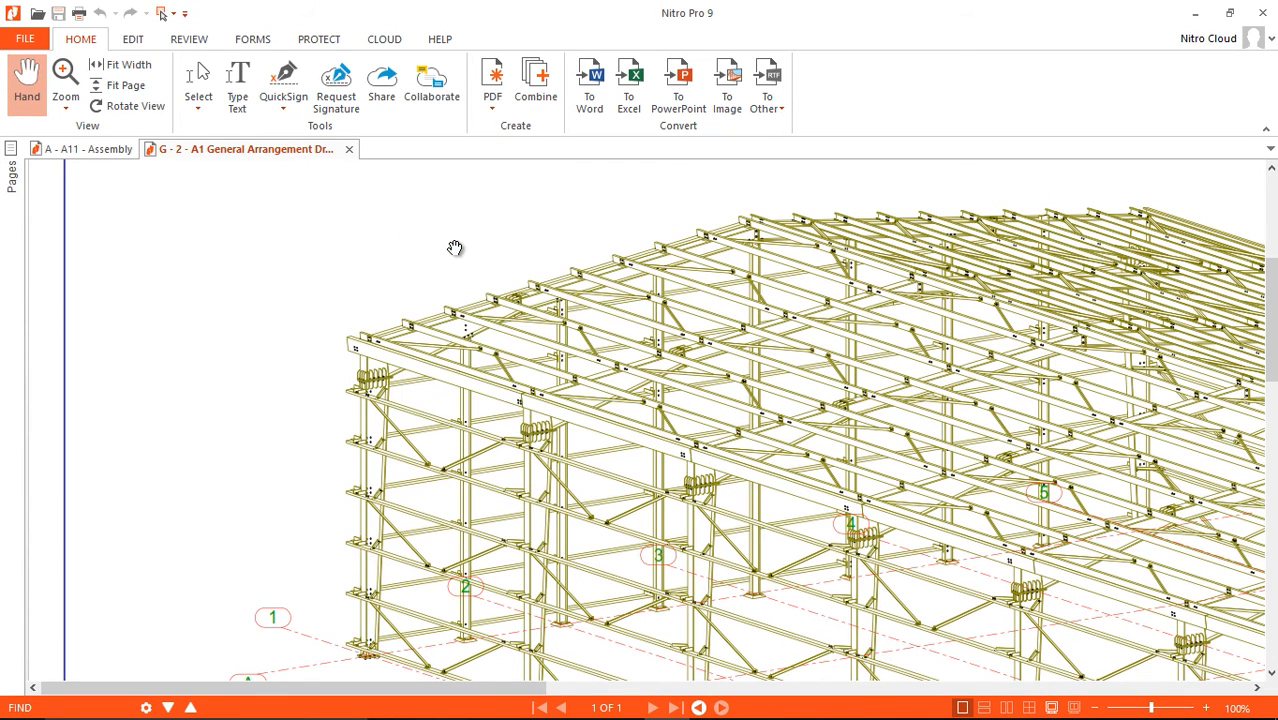
pyautogui.rightClick(518, 248)
pyautogui.click(578, 351)
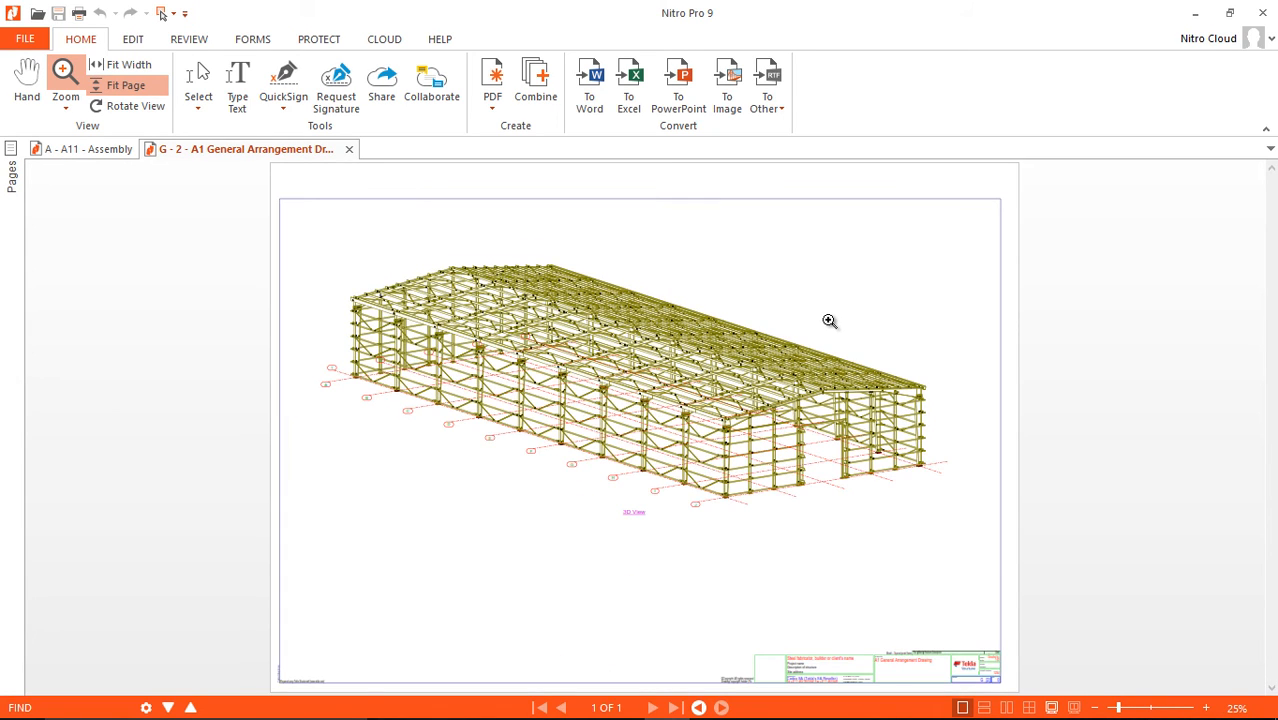
# Step: Examine the gable end with its door opening, the column bases near grid J and the roof members in the PDF
pyautogui.click(800, 451)
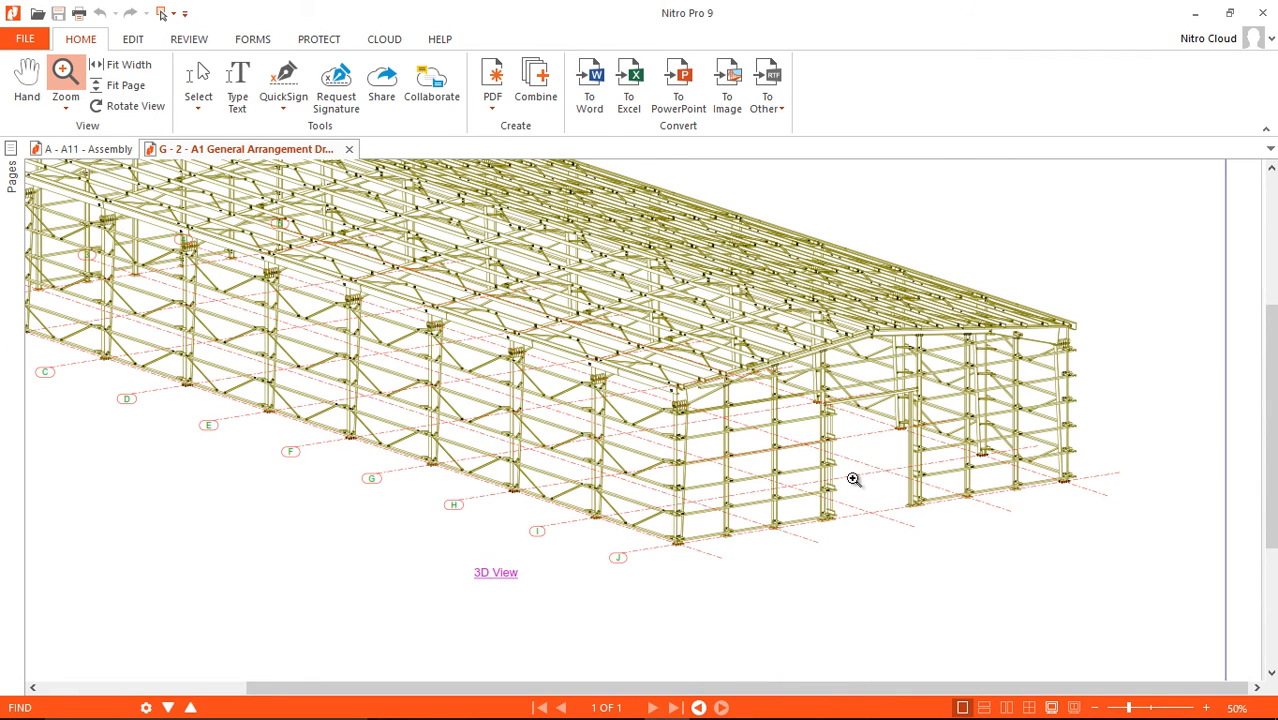
pyautogui.click(837, 473)
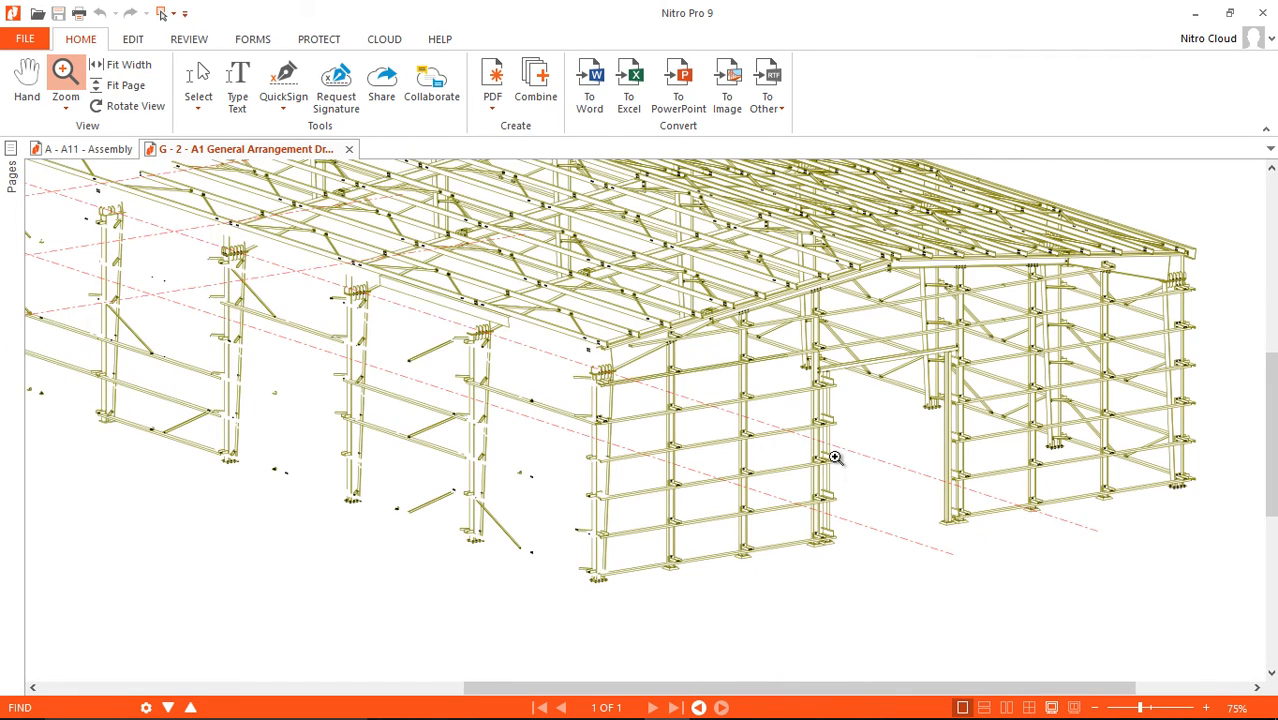
pyautogui.click(830, 446)
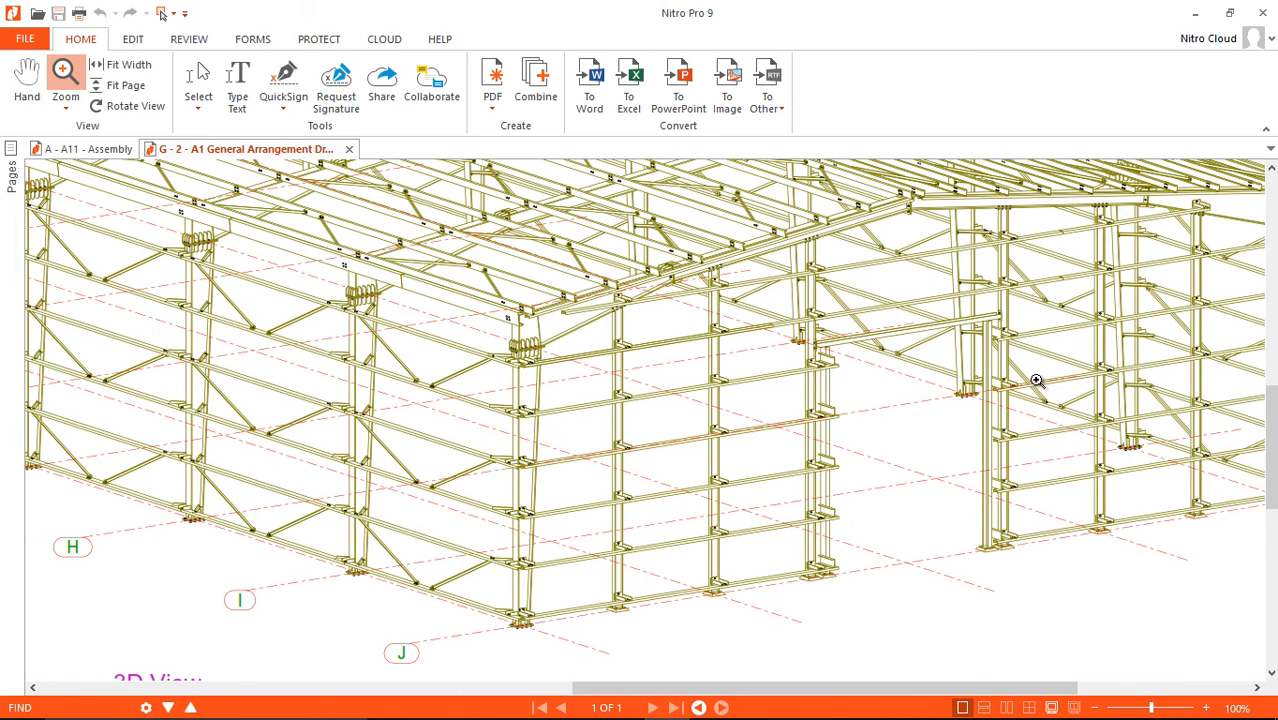
pyautogui.scroll(-3, 1035, 377)
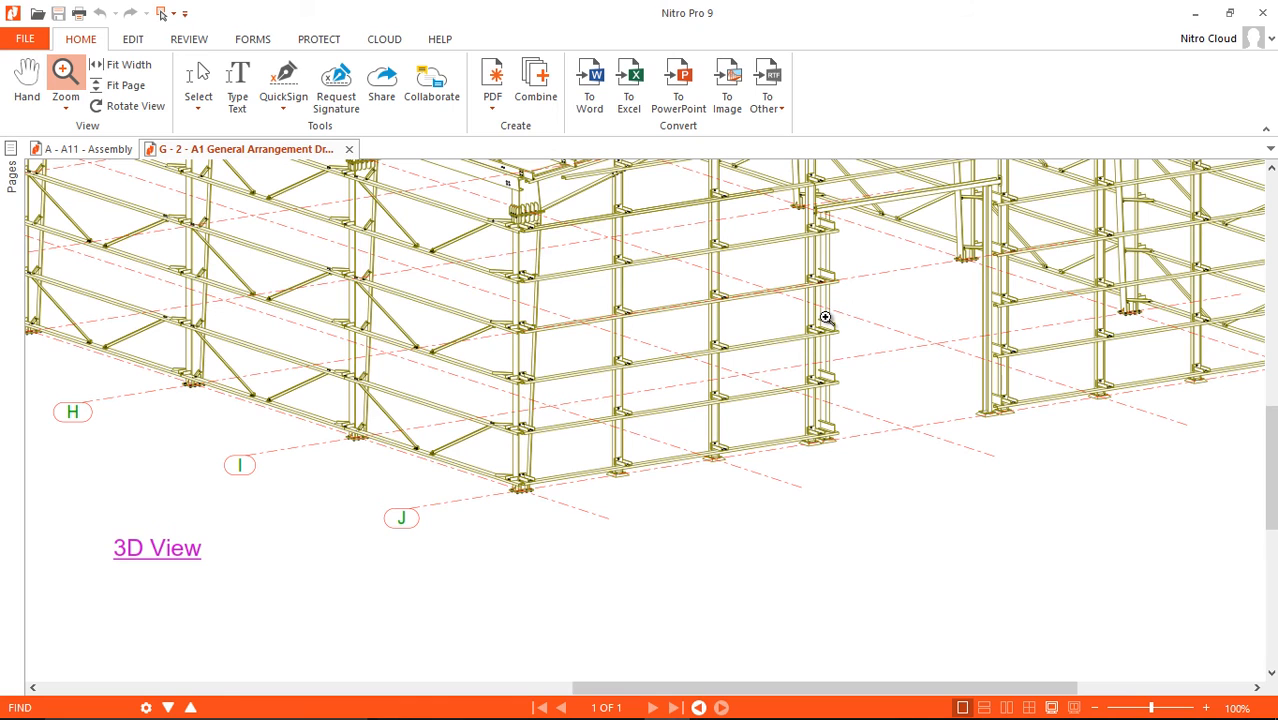
pyautogui.scroll(7, 820, 318)
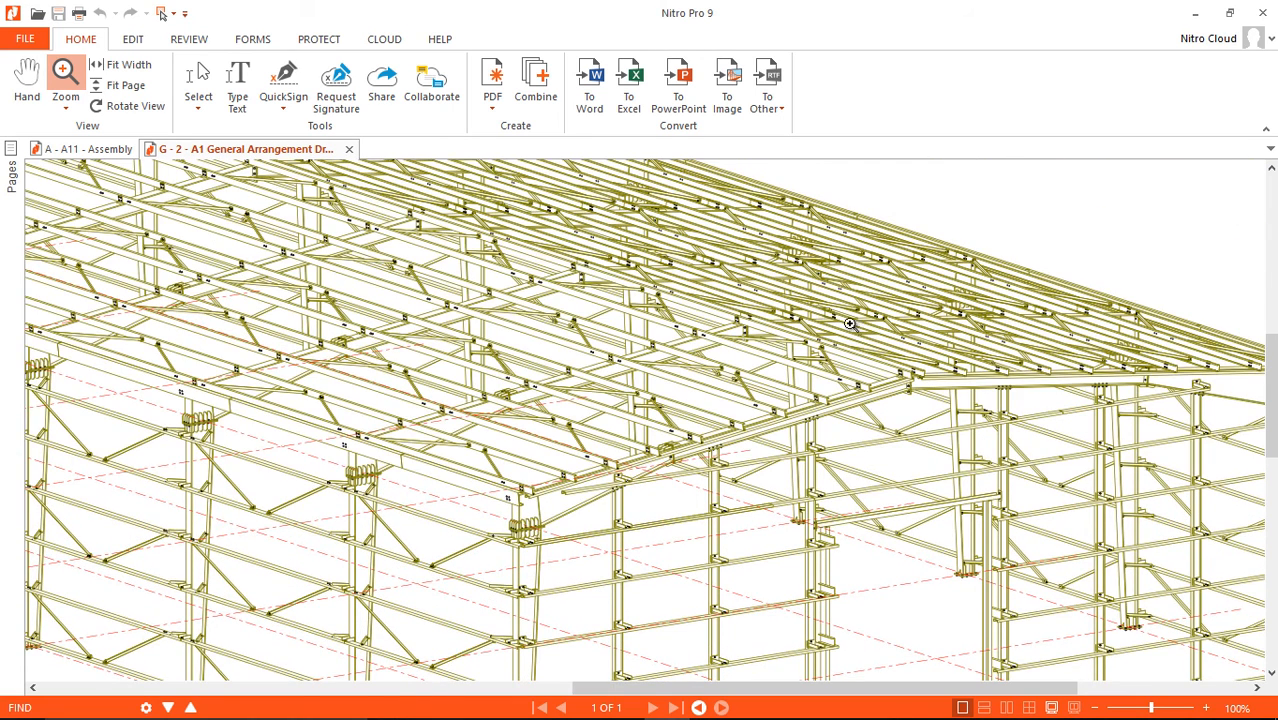
pyautogui.scroll(-2, 862, 334)
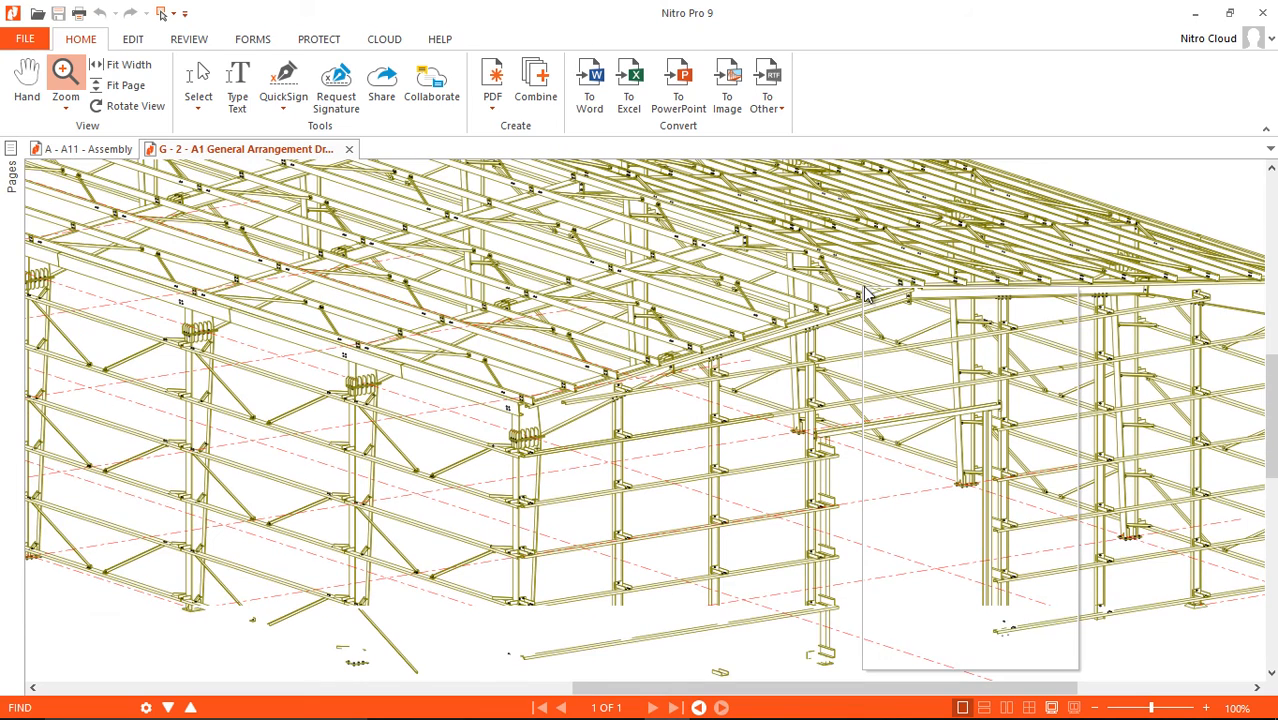
# Step: Review the complete portal frame in the PDF's 3D view at 50% zoom, including the grid labels along its side
pyautogui.rightClick(859, 287)
pyautogui.click(910, 398)
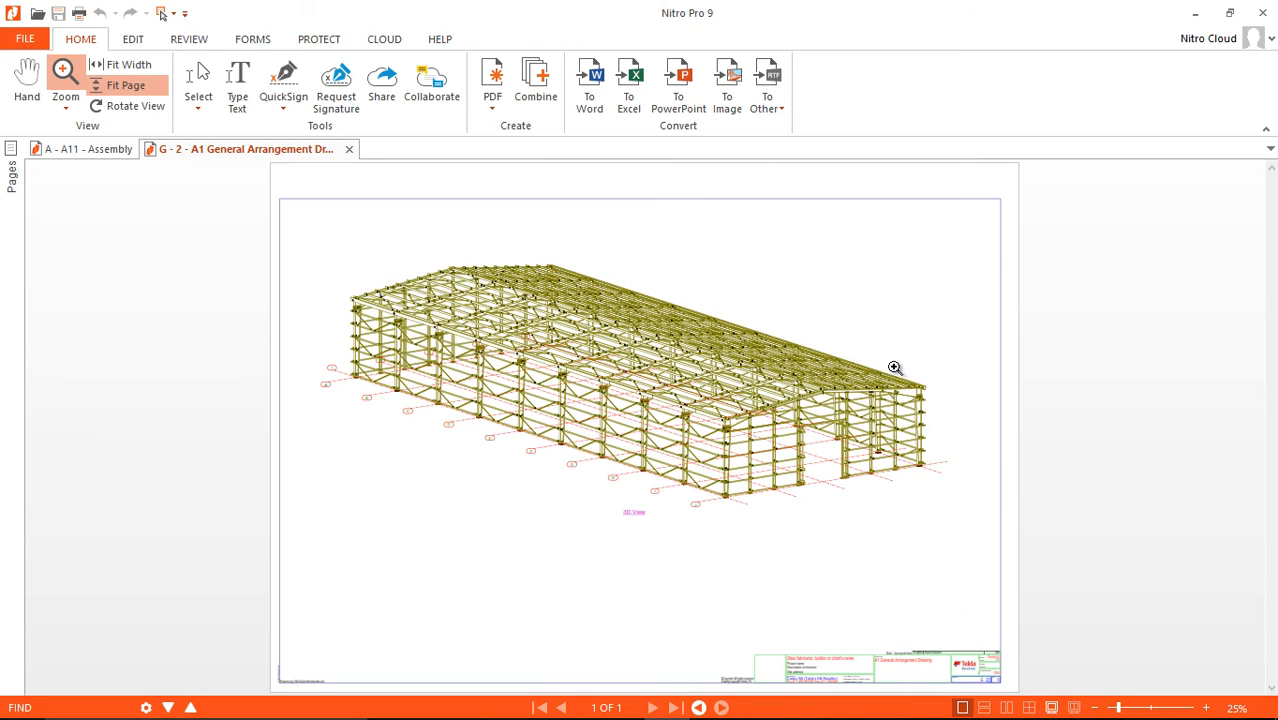
pyautogui.click(758, 279)
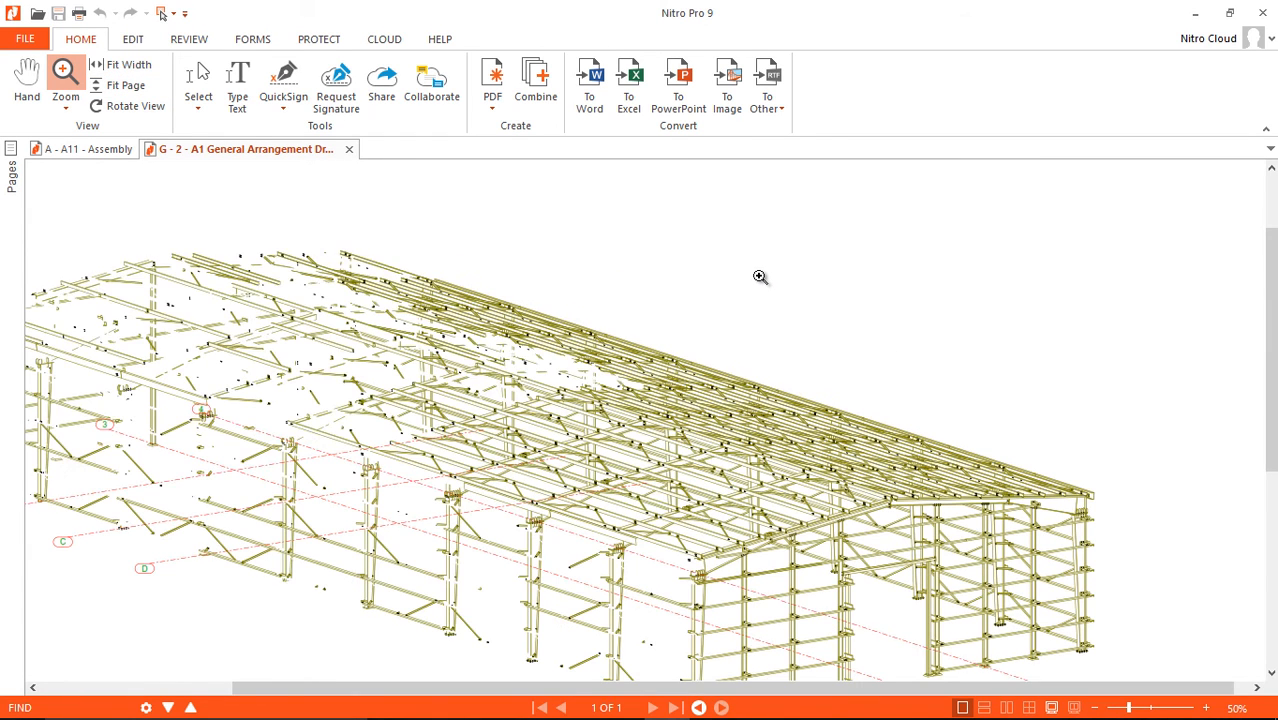
pyautogui.scroll(-2, 783, 266)
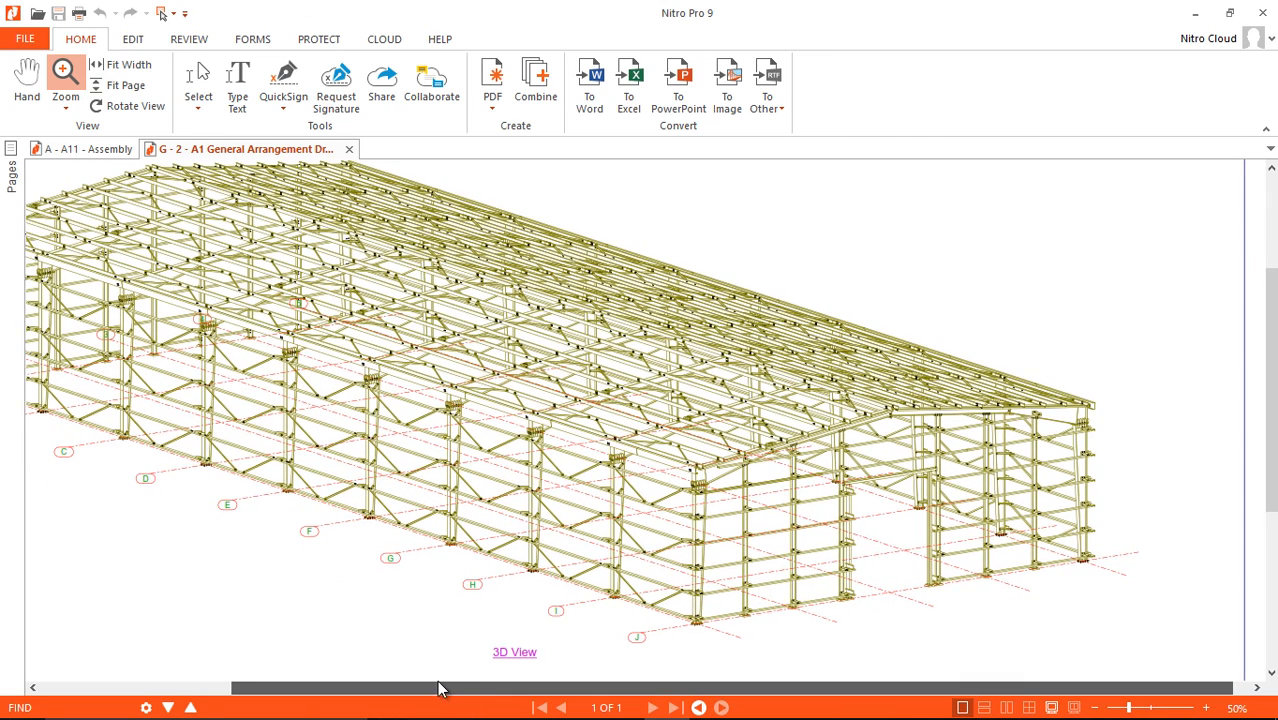
pyautogui.hscroll(-2, 430, 686)
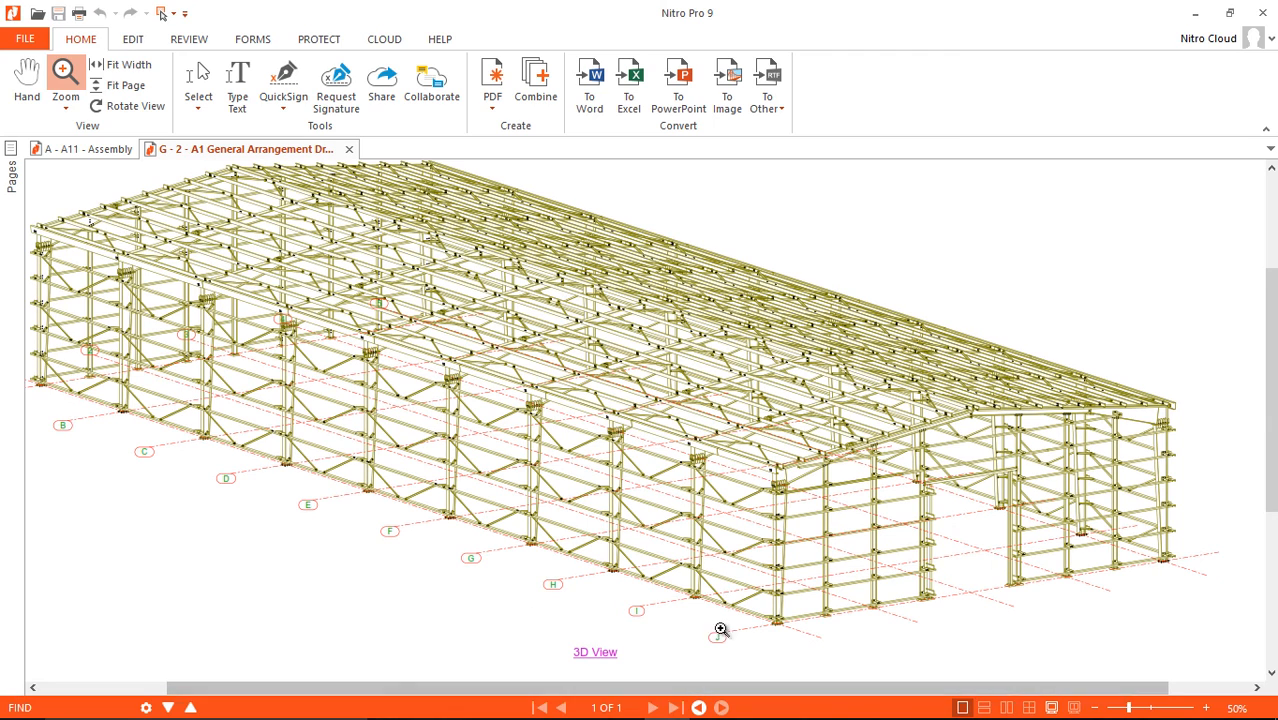
pyautogui.moveTo(507, 685); pyautogui.dragTo(496, 682)
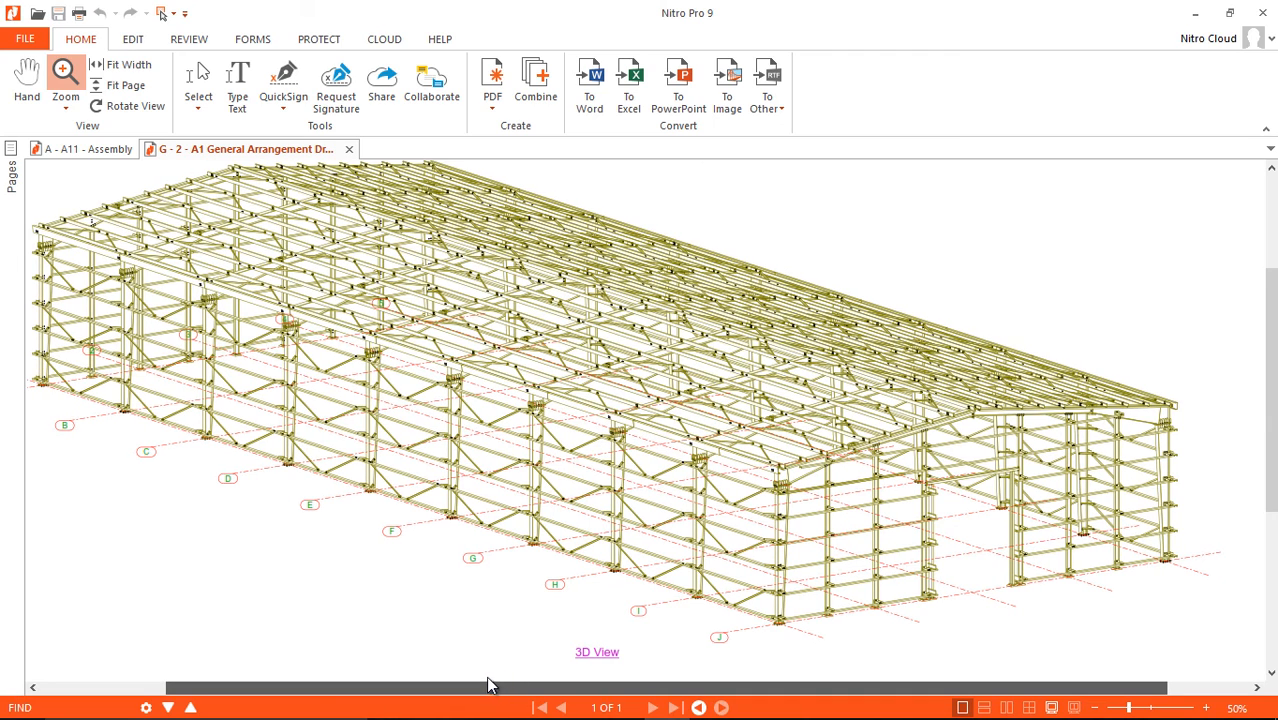
pyautogui.scroll(1, 542, 485)
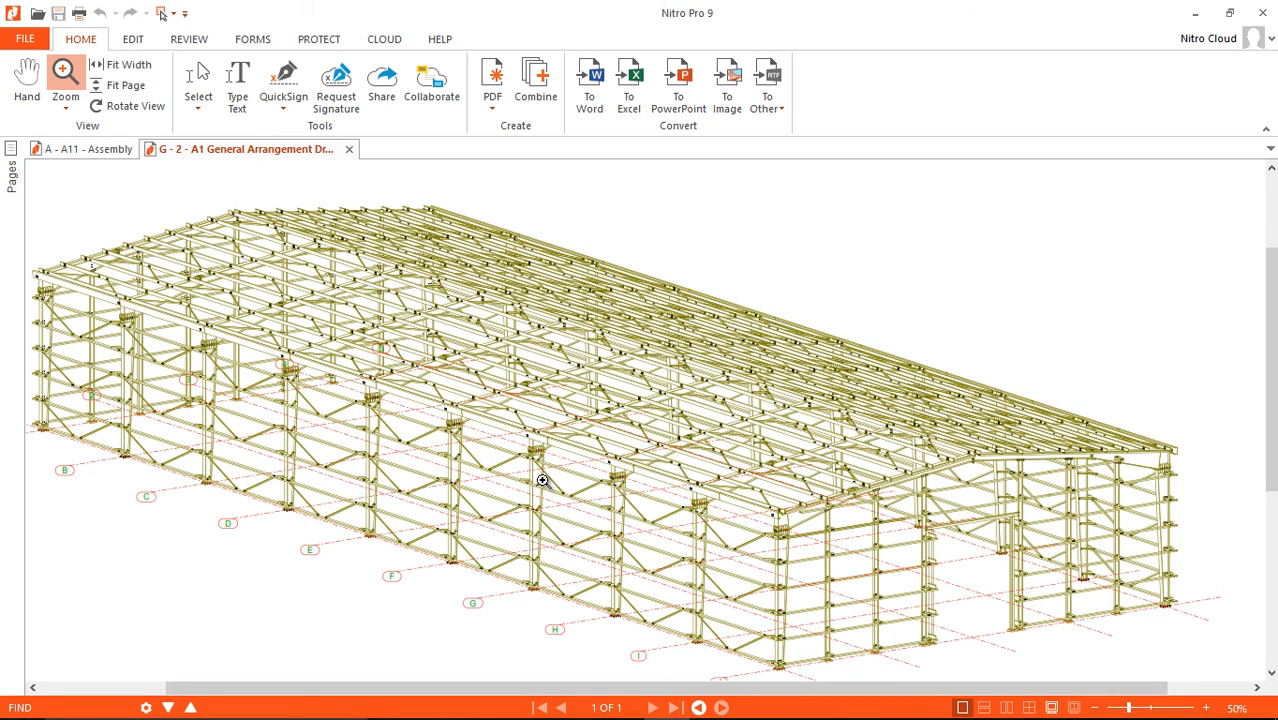
# Step: Switch back to Tekla Structures, close the print dialog and minimise the drawing list to return to the open drawing
pyautogui.click(1194, 14)
pyautogui.moveTo(609, 708)
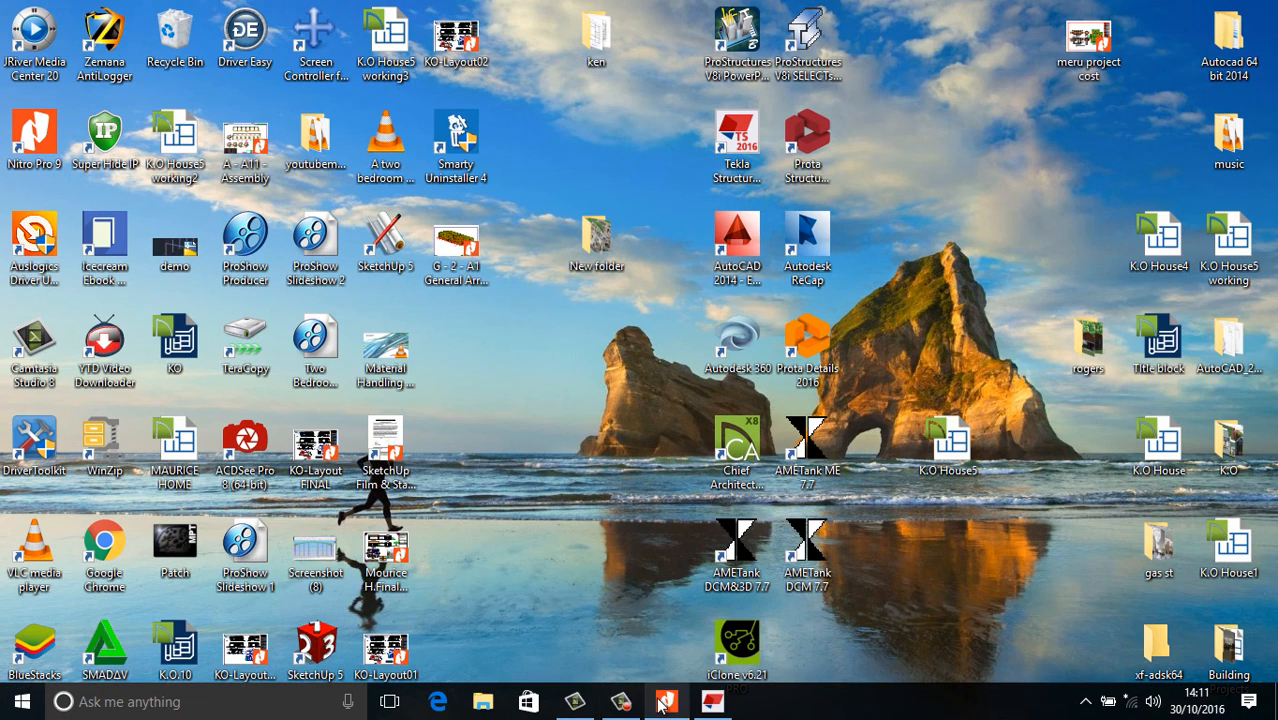
pyautogui.click(705, 705)
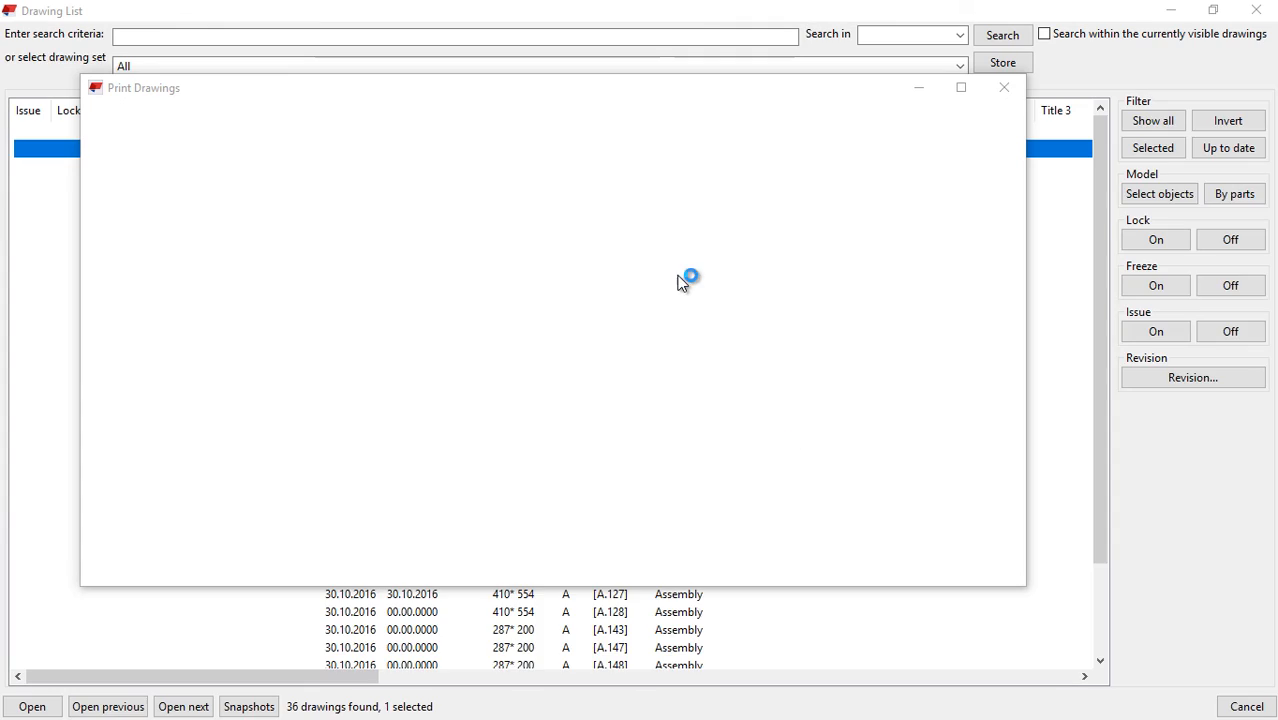
pyautogui.click(1003, 90)
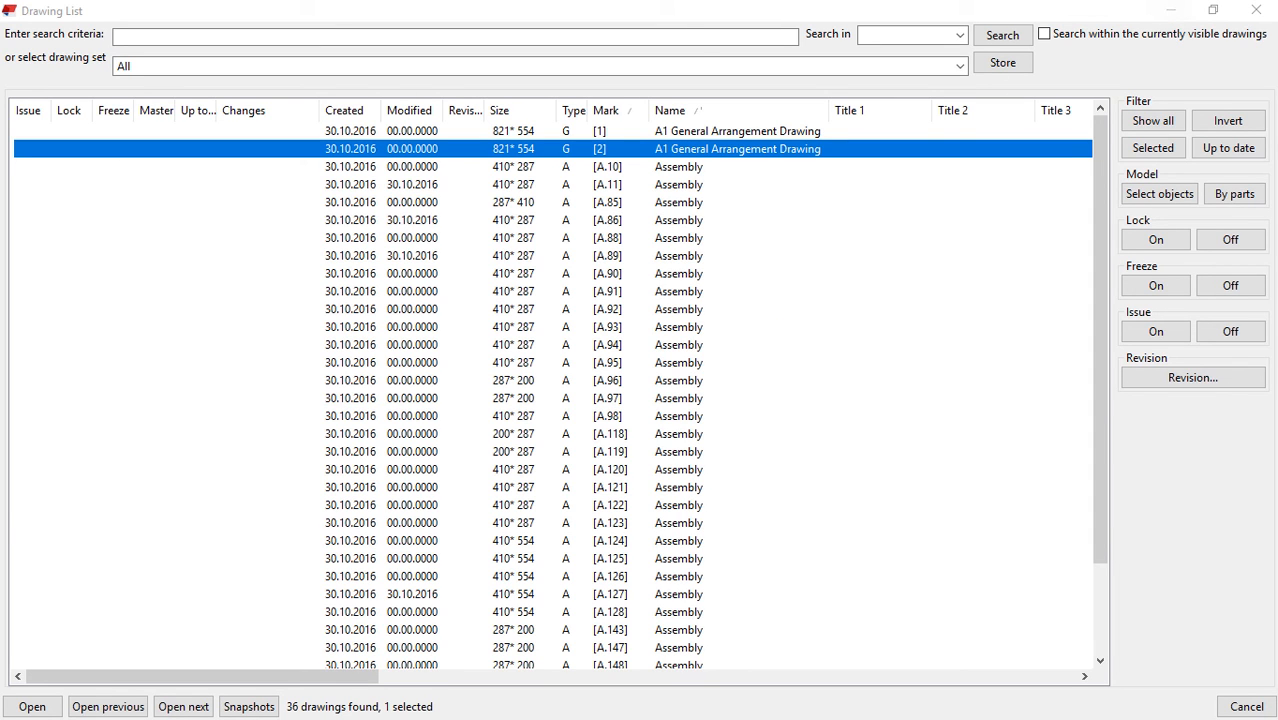
pyautogui.click(1171, 10)
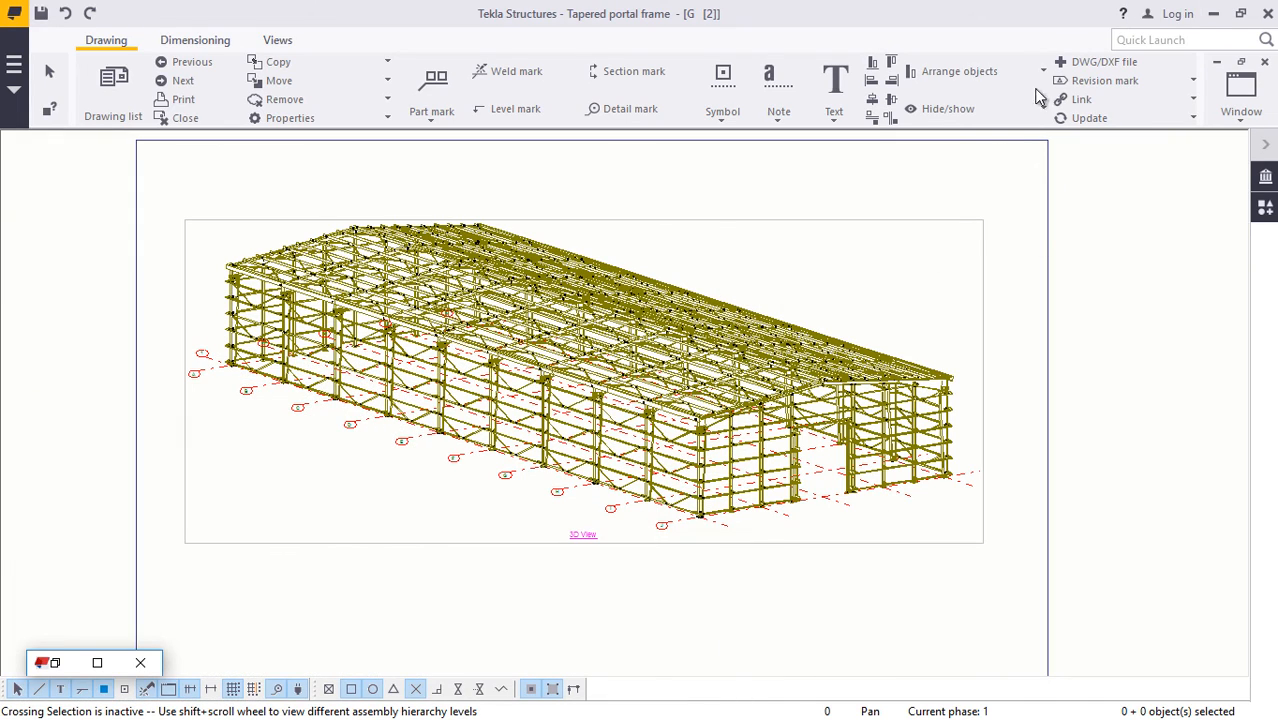
pyautogui.click(1213, 13)
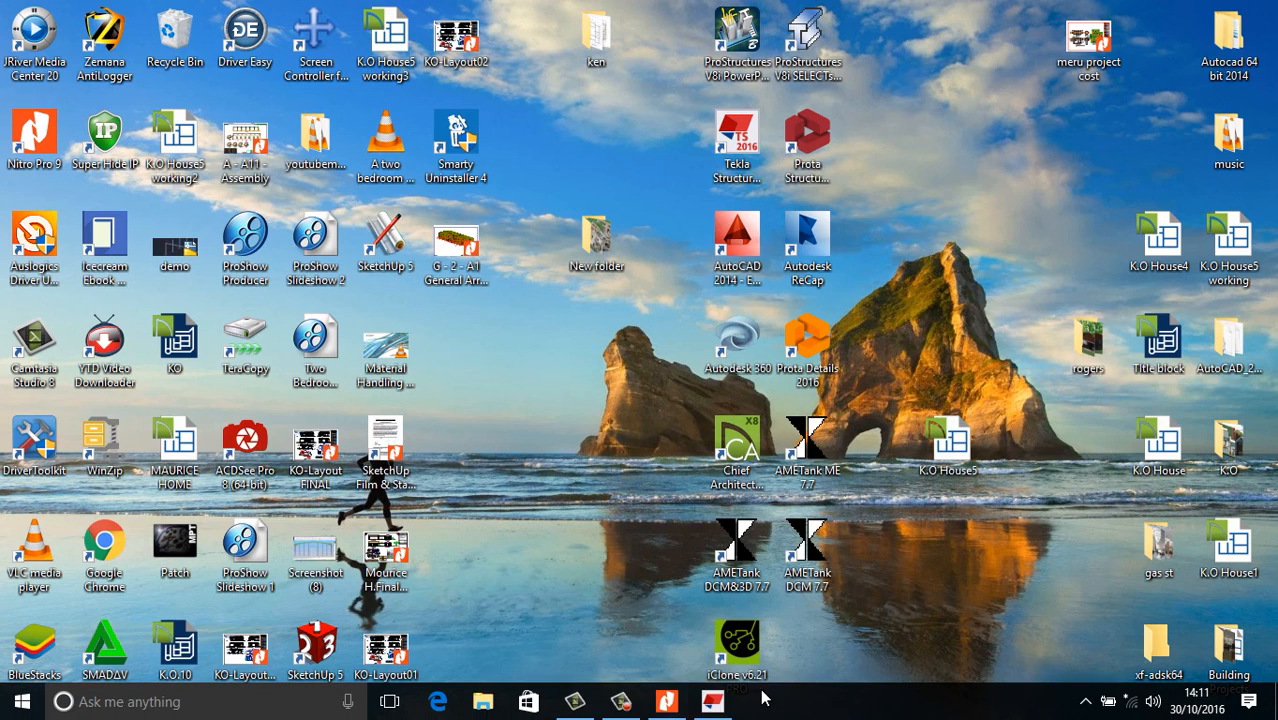
pyautogui.click(620, 701)
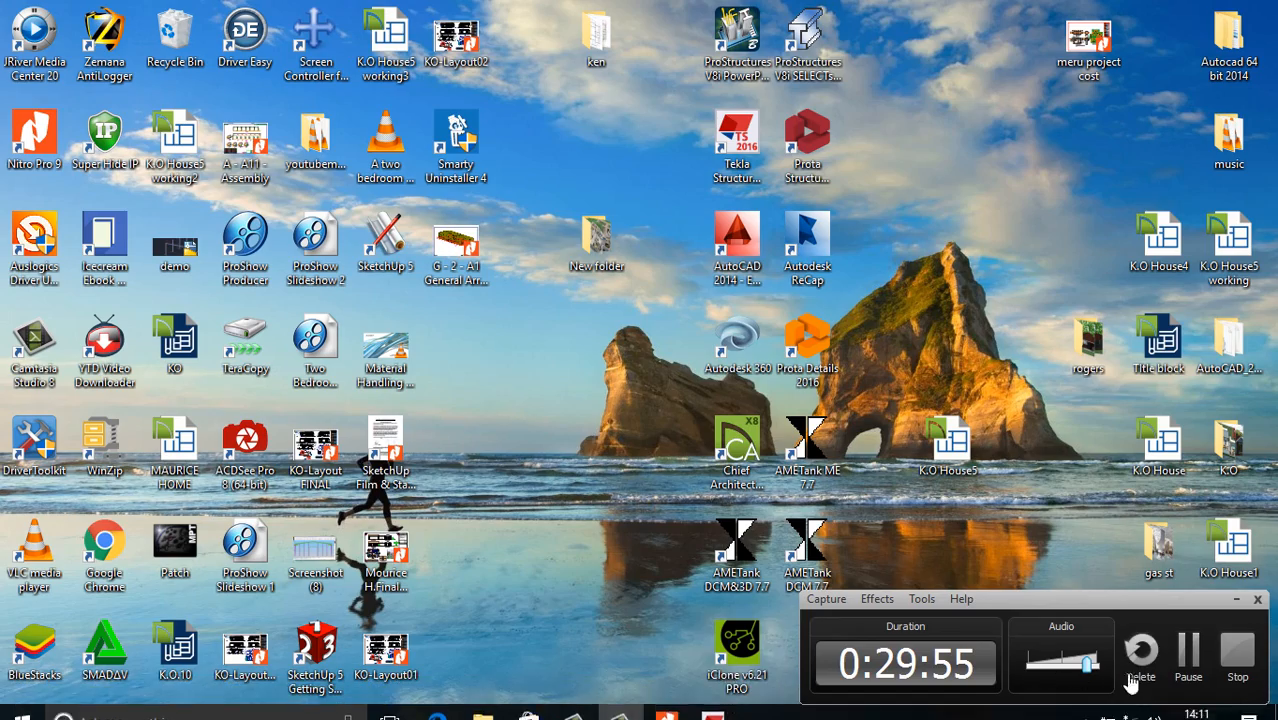